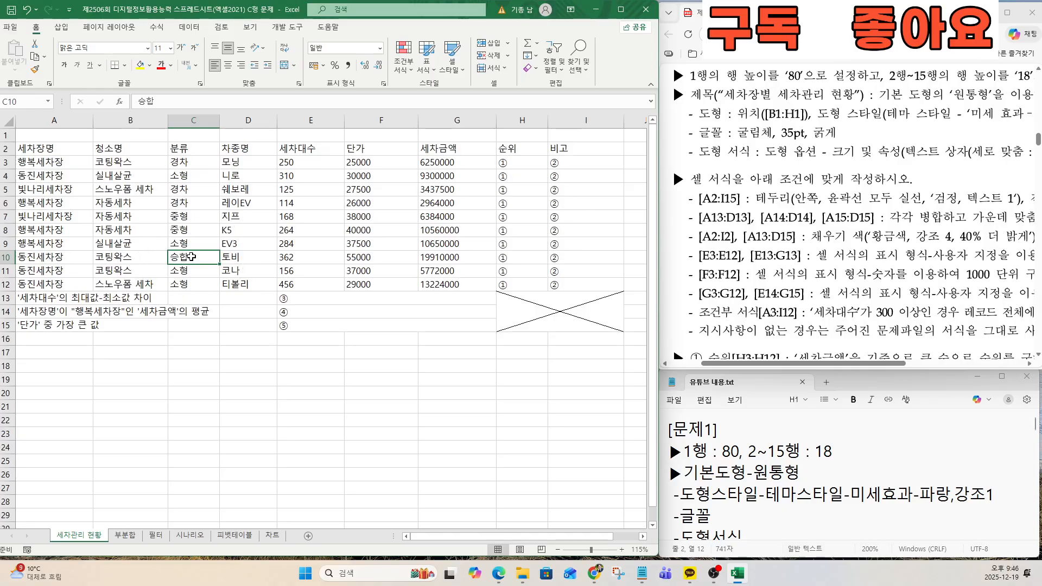
Set the height of row 1 to 80 on the 세차관리 현황 sheet
scroll(191, 256, down, 1)
click(723, 413)
click(726, 126)
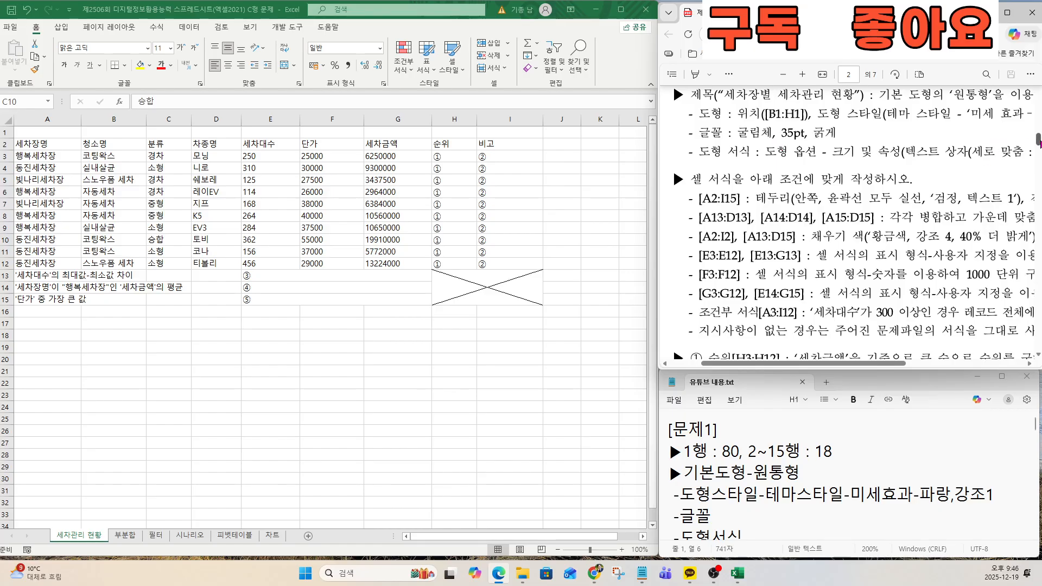
scroll(673, 84, up, 3)
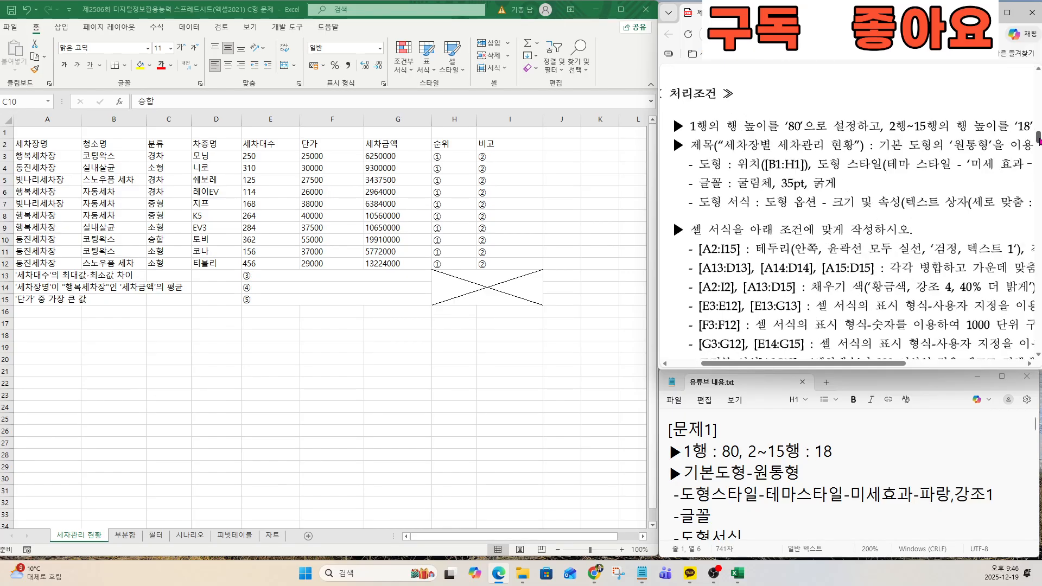
drag(1040, 139, 1040, 137)
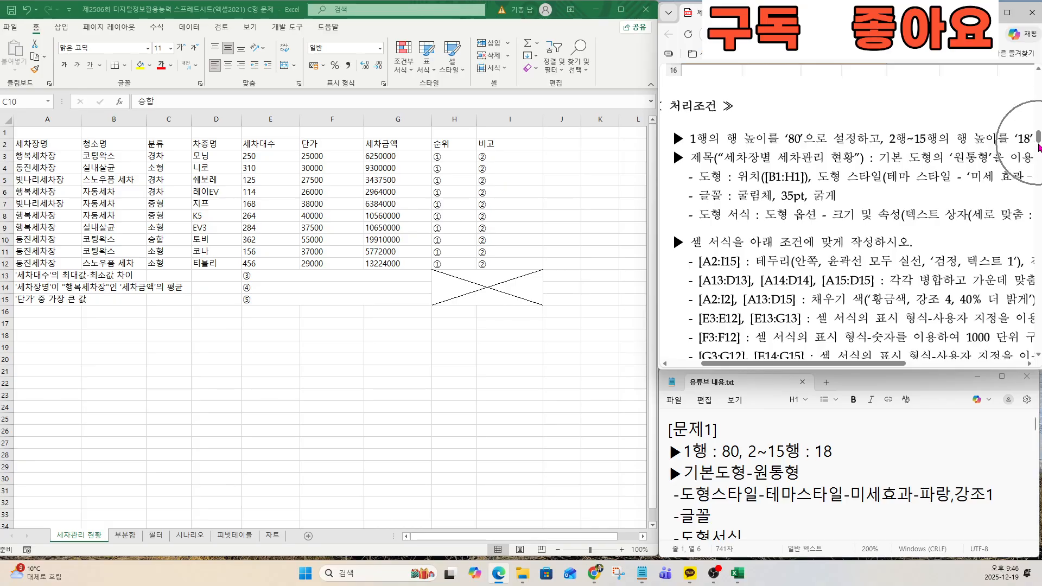
click(268, 225)
click(7, 132)
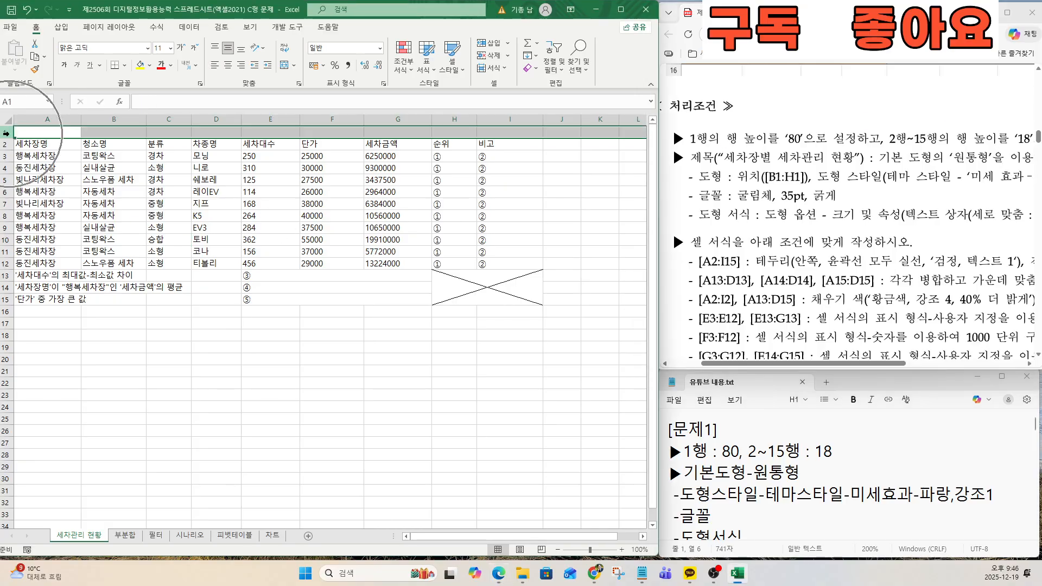
right_click(7, 132)
click(39, 287)
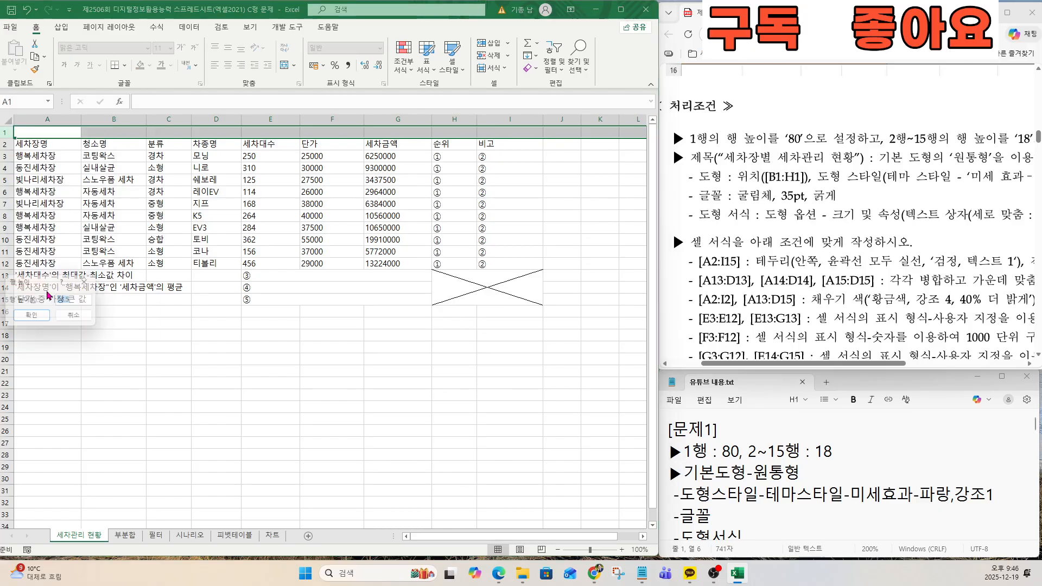
click(33, 317)
Set the height of rows 2 through 15 to 18
drag(7, 190, 6, 345)
right_click(7, 271)
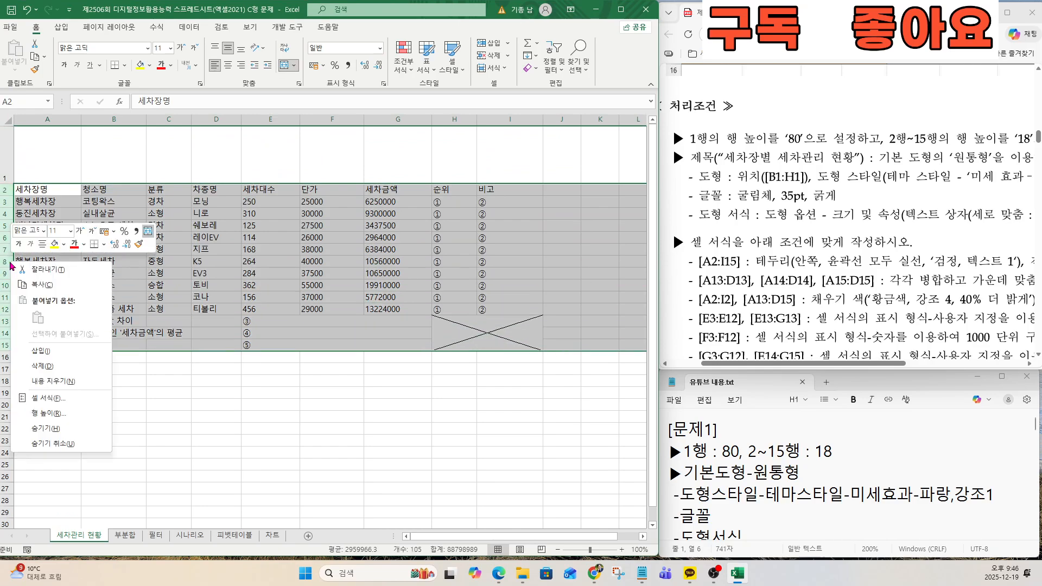
click(38, 413)
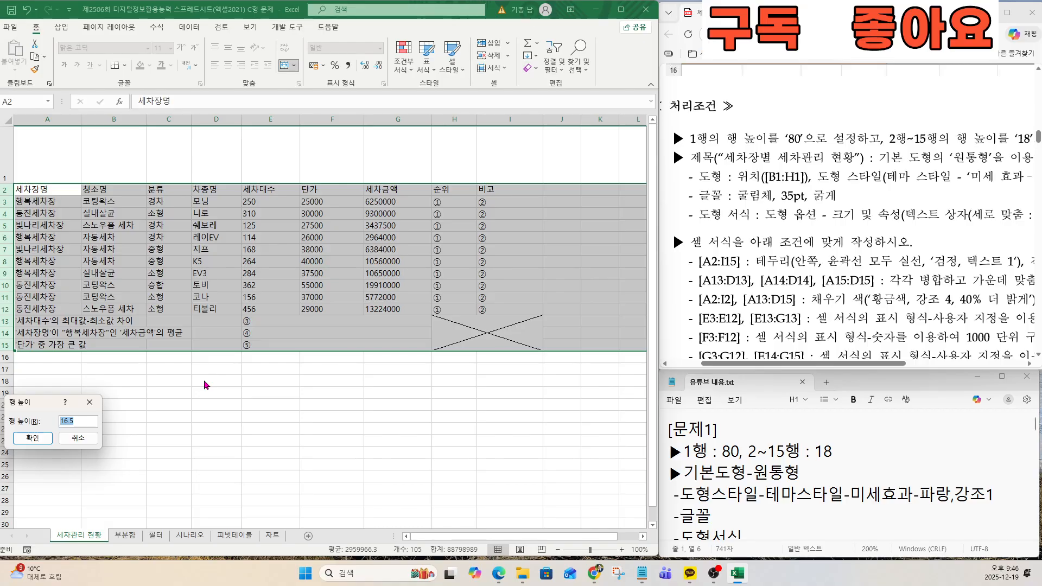
click(32, 437)
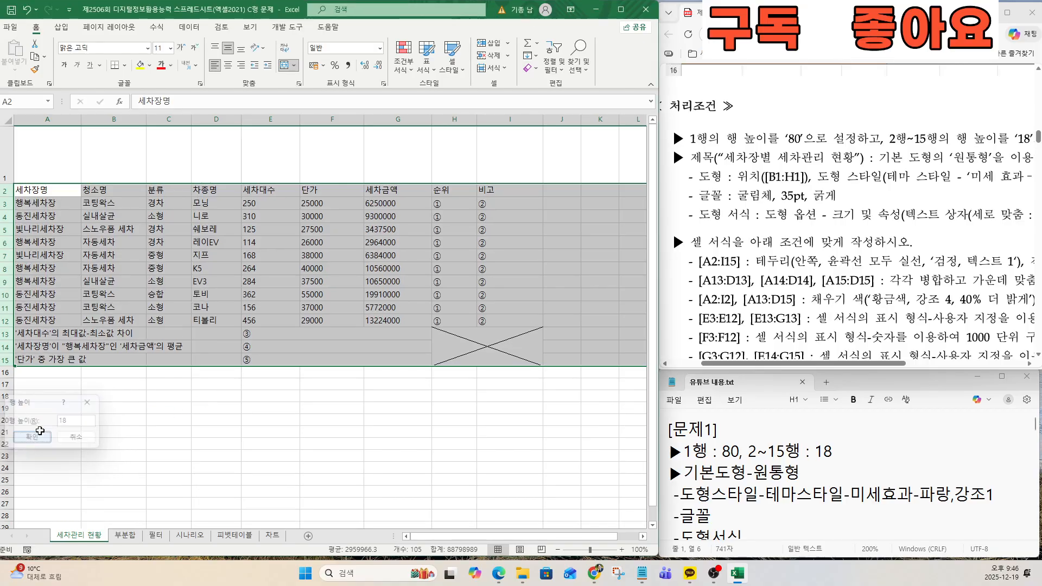
click(170, 257)
Draw a 원통형 (can) basic shape across B1:H1 within row 1, about 19.13 cm wide and 2.49 cm high
drag(880, 159, 927, 162)
click(906, 157)
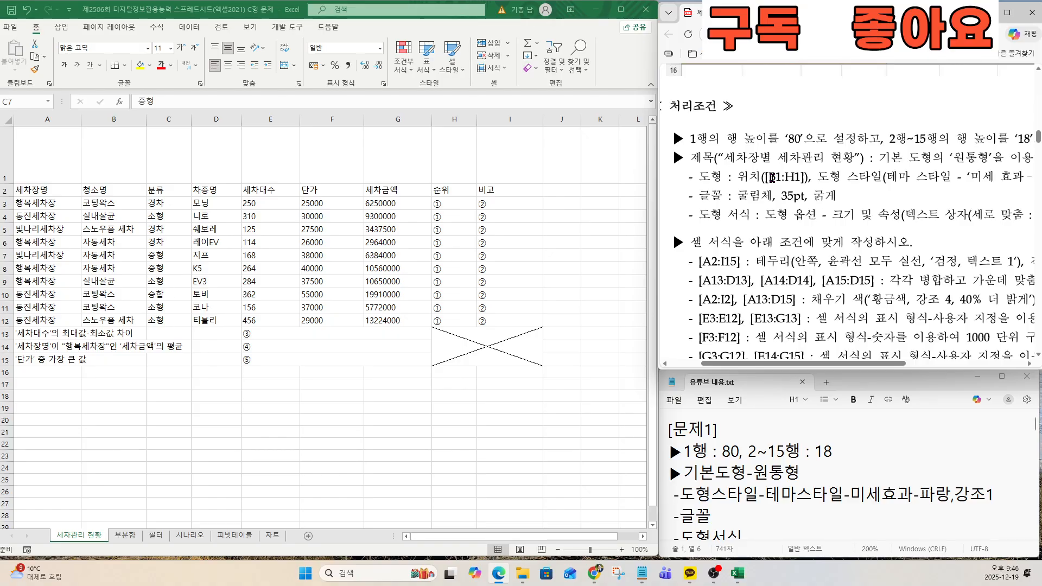
drag(767, 177, 802, 177)
click(62, 30)
click(105, 61)
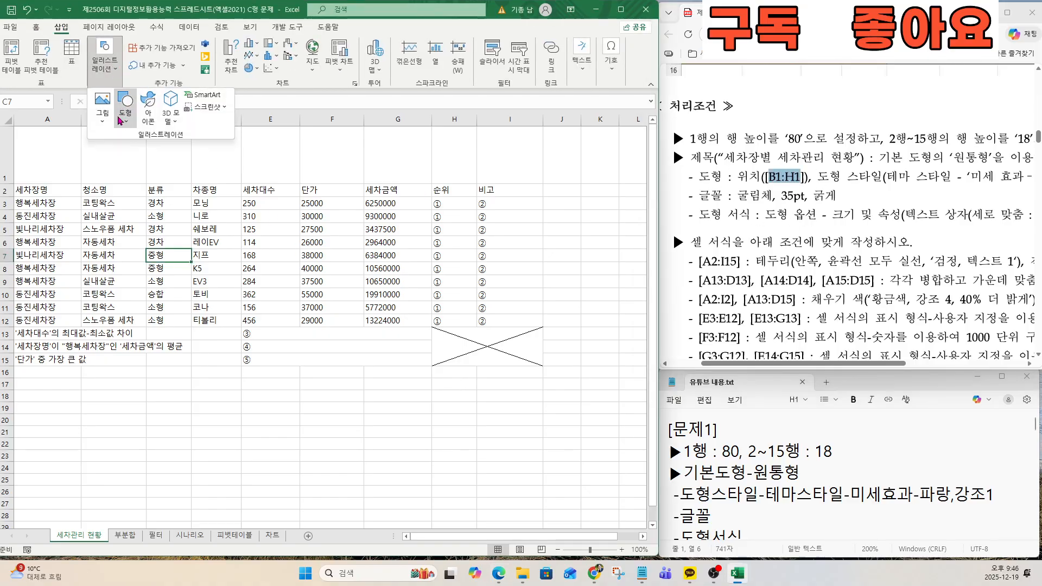
click(125, 117)
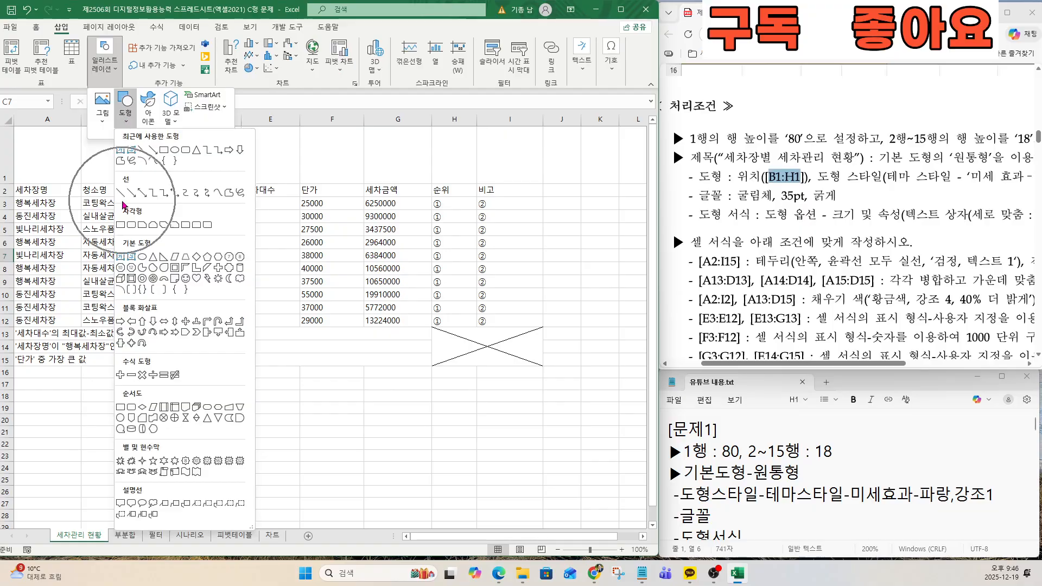
click(241, 269)
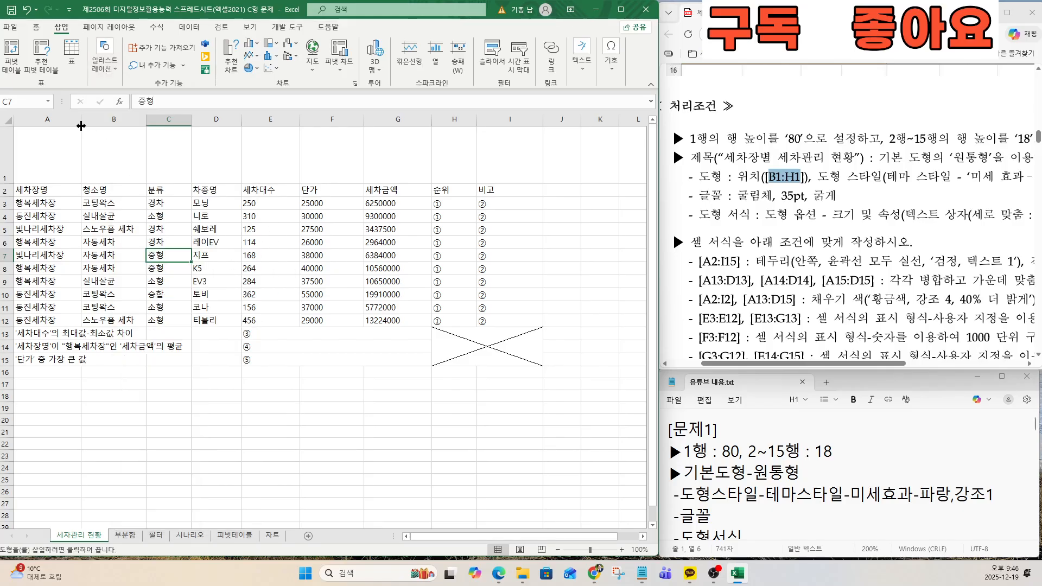
drag(82, 131, 474, 185)
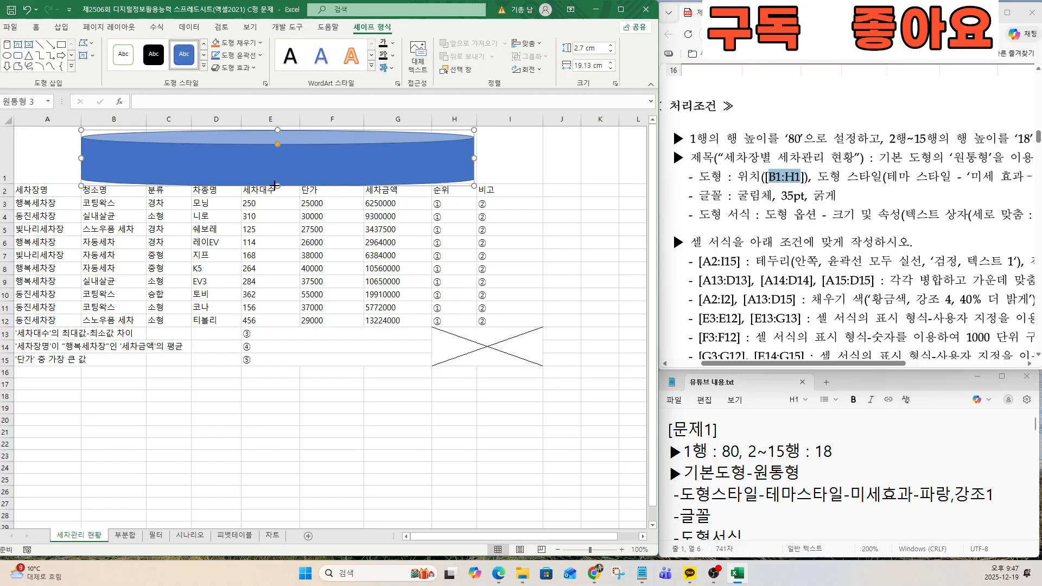
drag(275, 185, 275, 181)
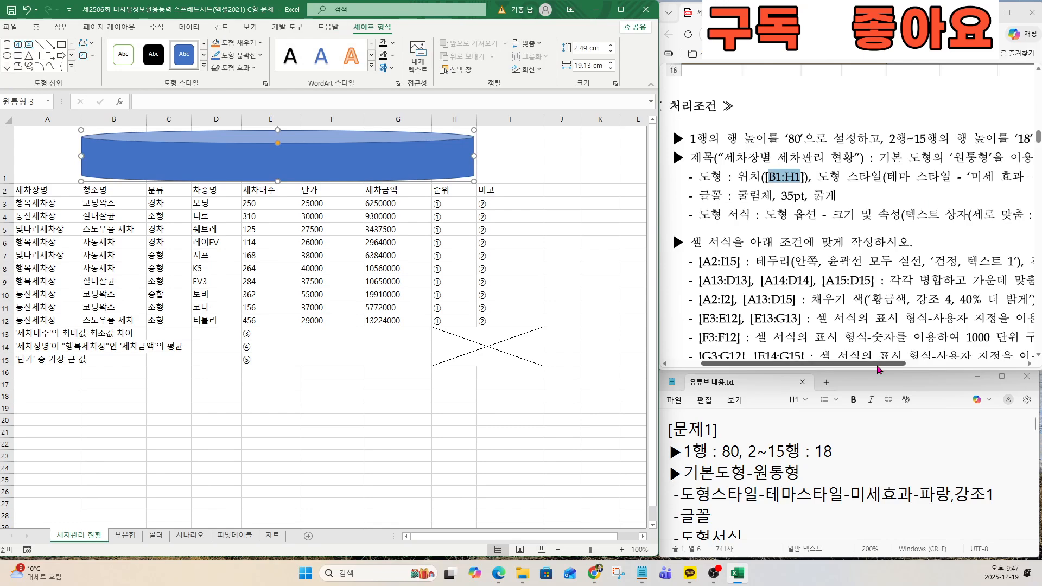
Apply the theme shape style 미세 효과 - 파랑, 강조 1 to the can shape
drag(878, 362, 952, 361)
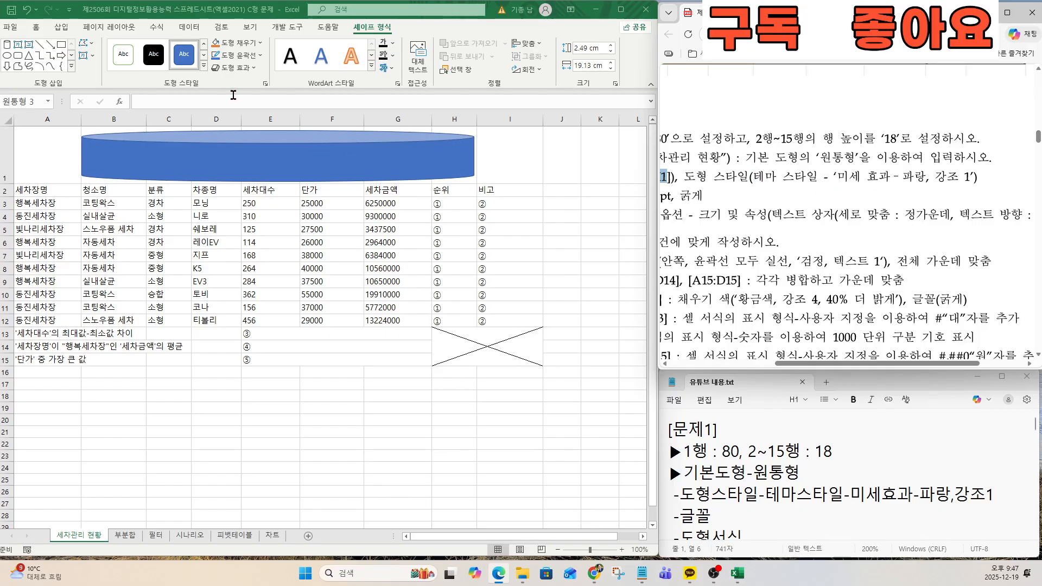
click(205, 66)
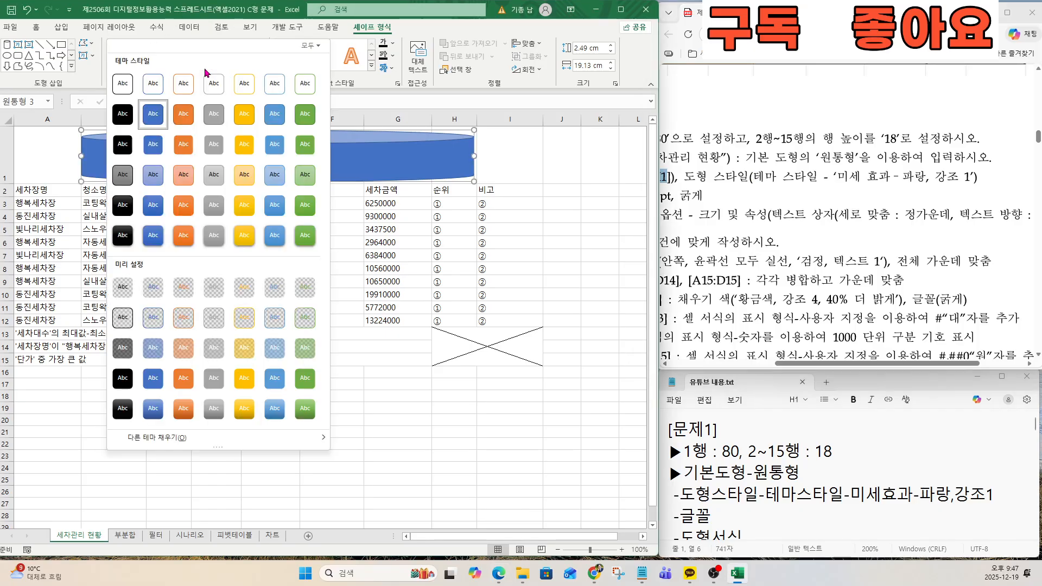
click(150, 175)
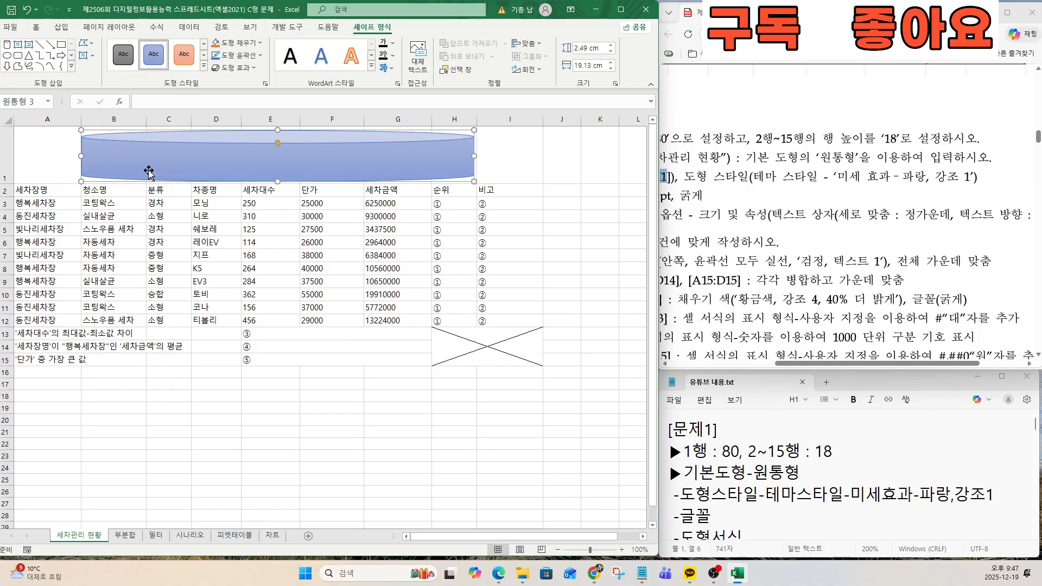
Set the can shape's text font to 굴림체, 35 pt, bold
drag(817, 364, 711, 364)
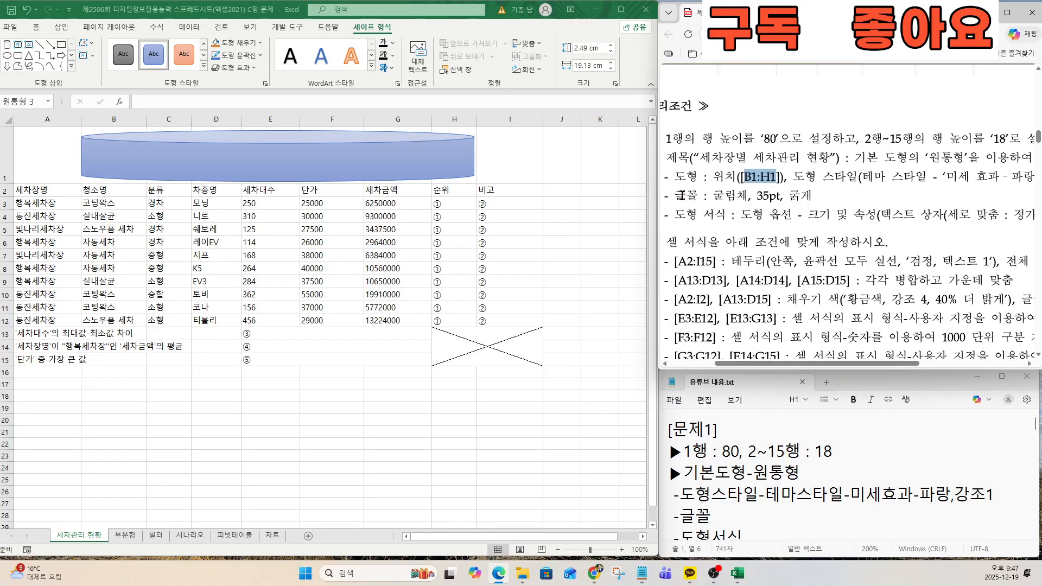
drag(675, 195, 749, 197)
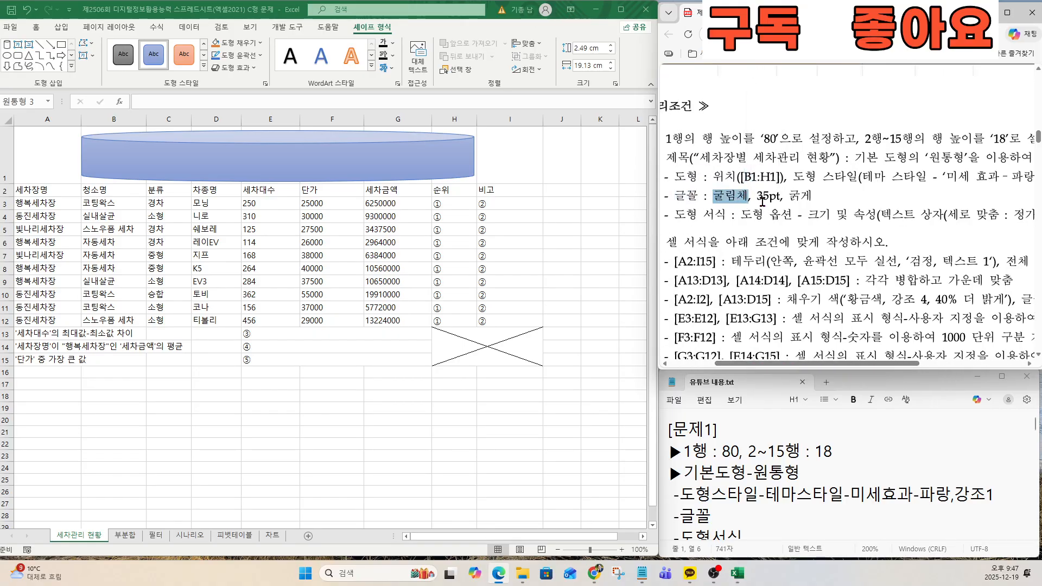
scroll(771, 197, up, 2)
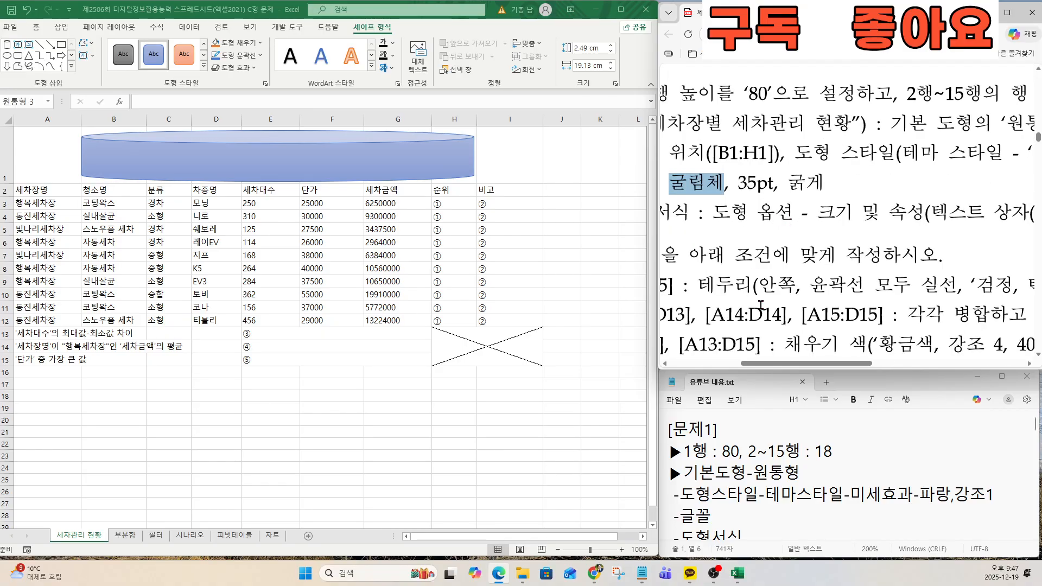
drag(821, 194, 725, 182)
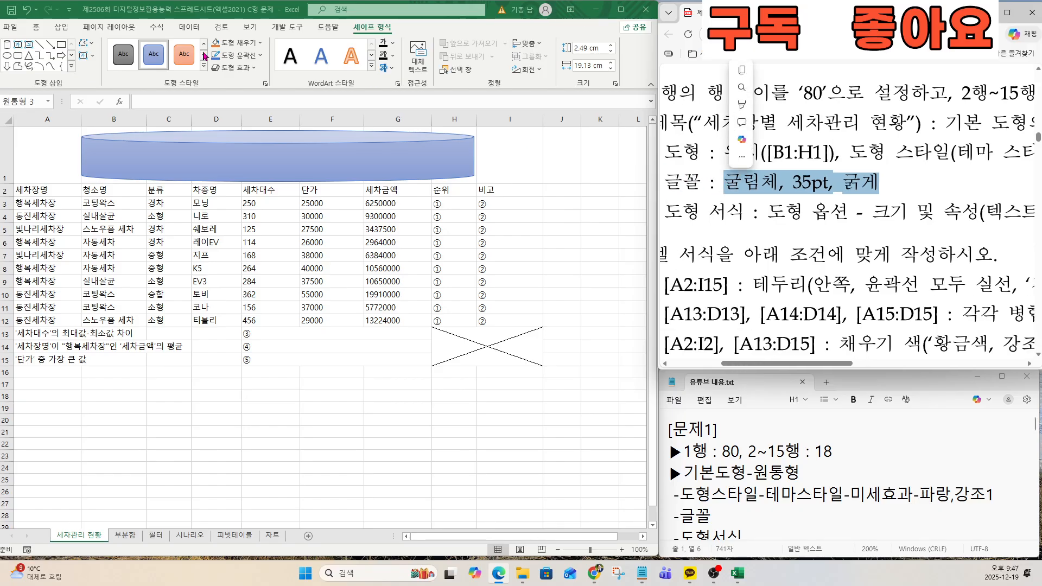
click(36, 27)
click(112, 48)
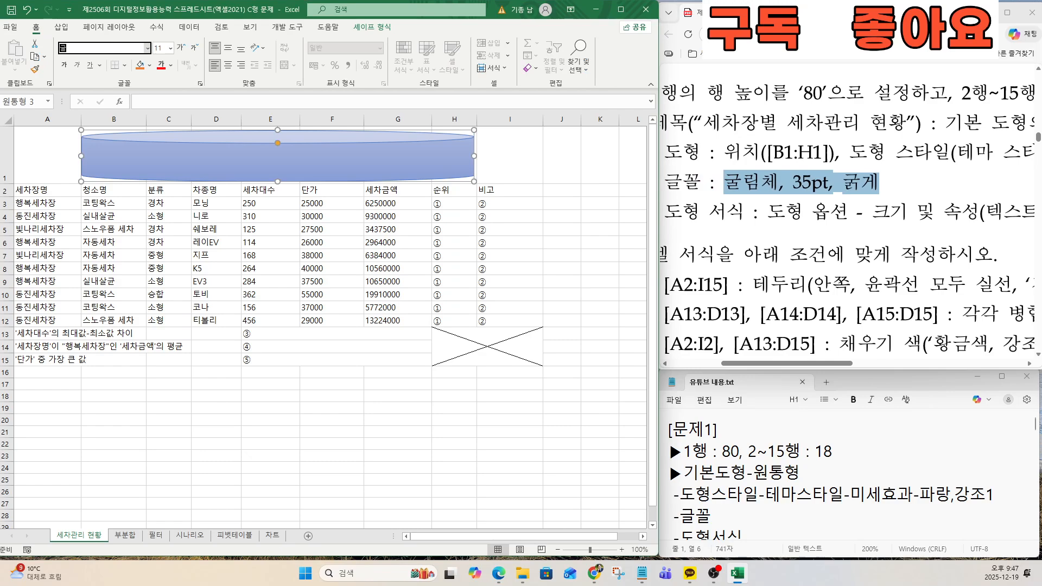
text(굴림체)
key(Return)
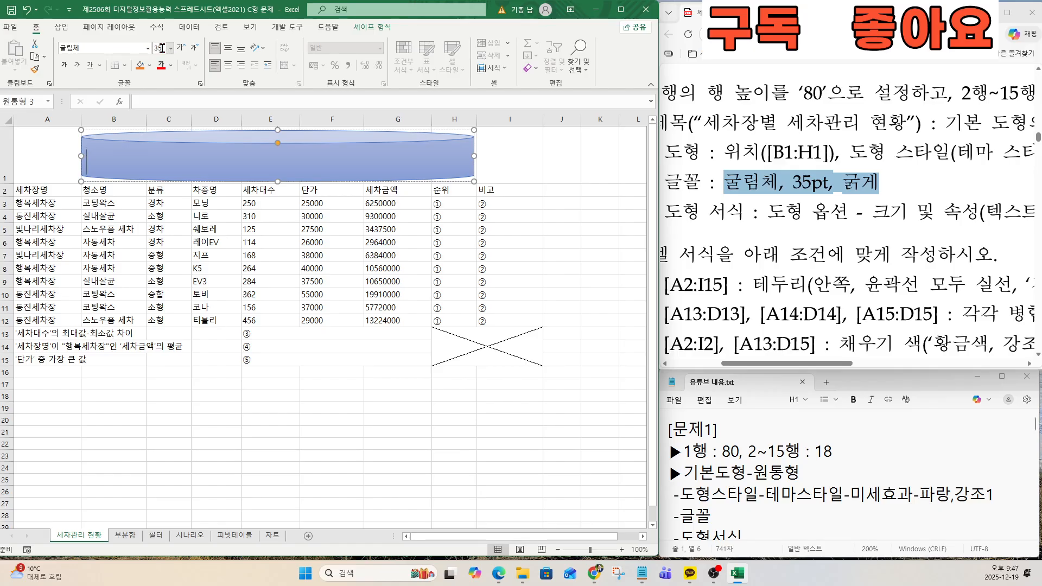
key(Return)
key(ctrl+b)
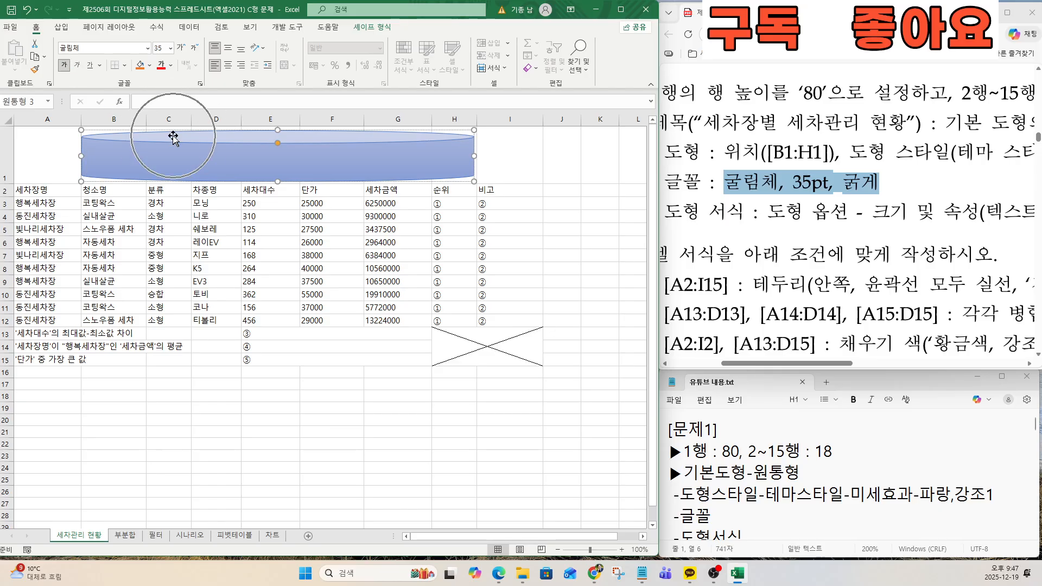
click(345, 173)
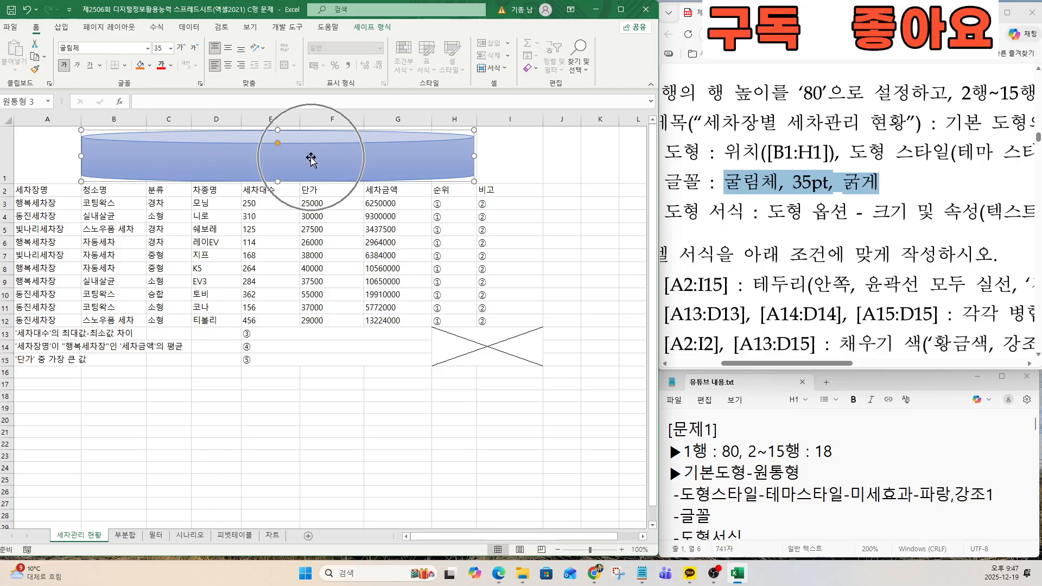
Set the can shape's text box vertical alignment to 정가운데 in its size and properties options
right_click(310, 157)
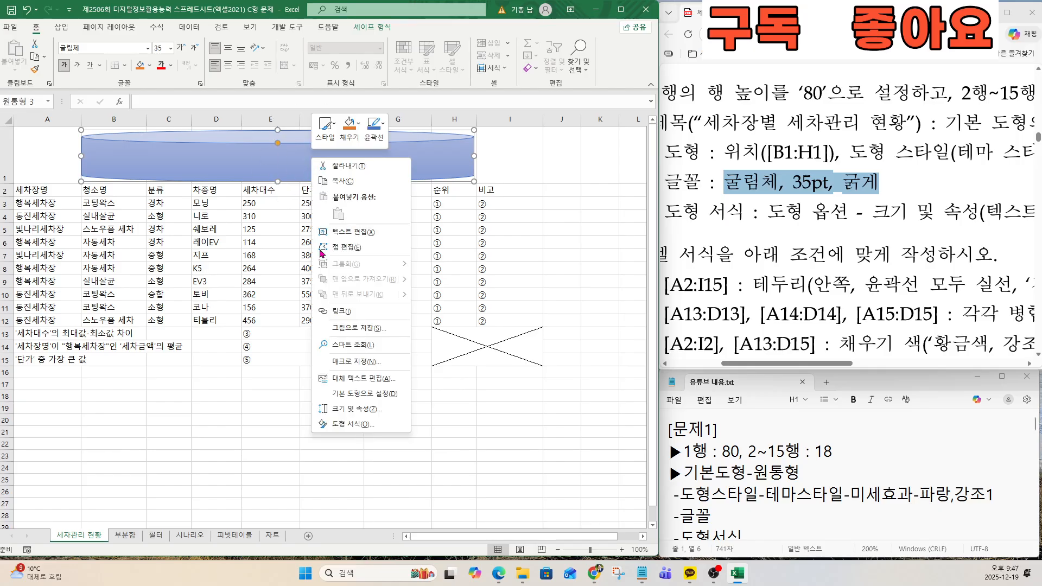
click(360, 414)
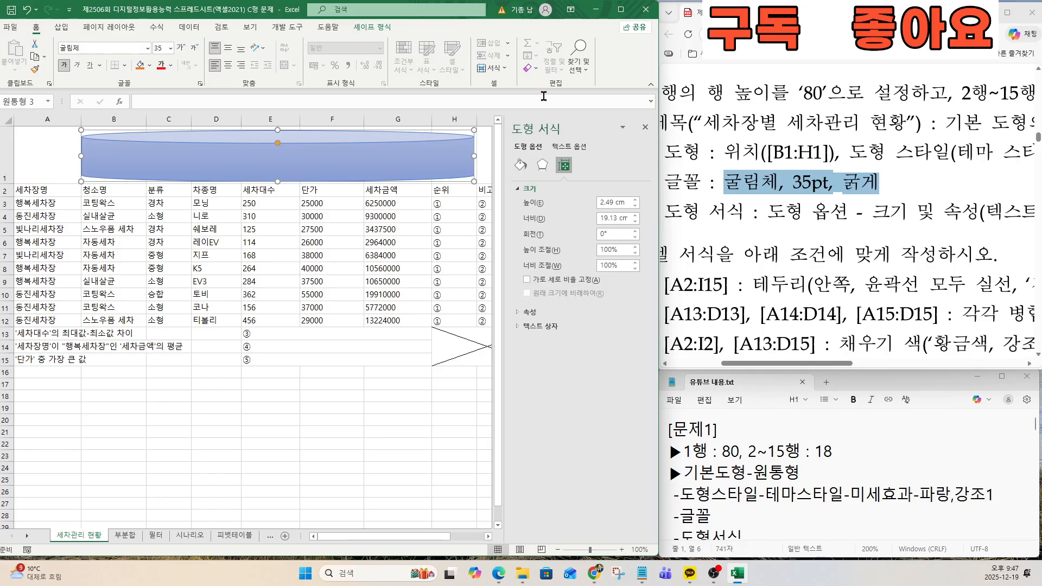
click(774, 367)
drag(774, 367, 903, 363)
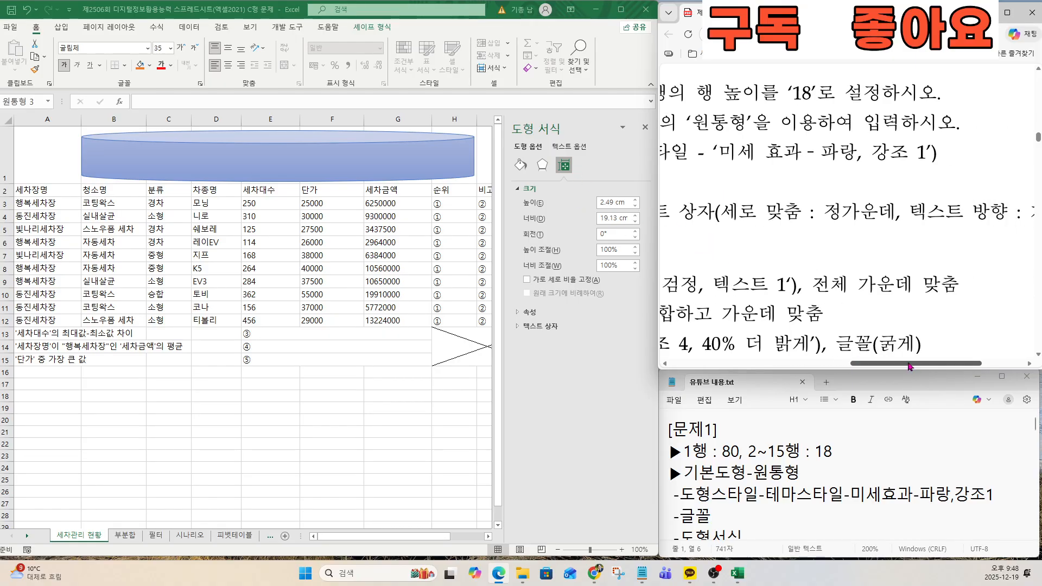
scroll(692, 251, left, 3)
drag(704, 211, 958, 212)
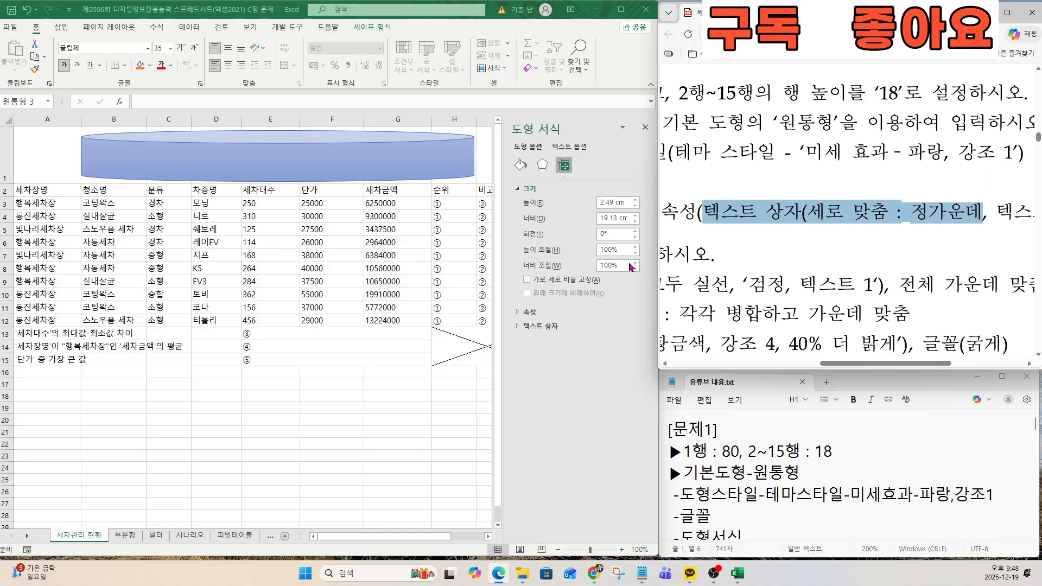
click(536, 327)
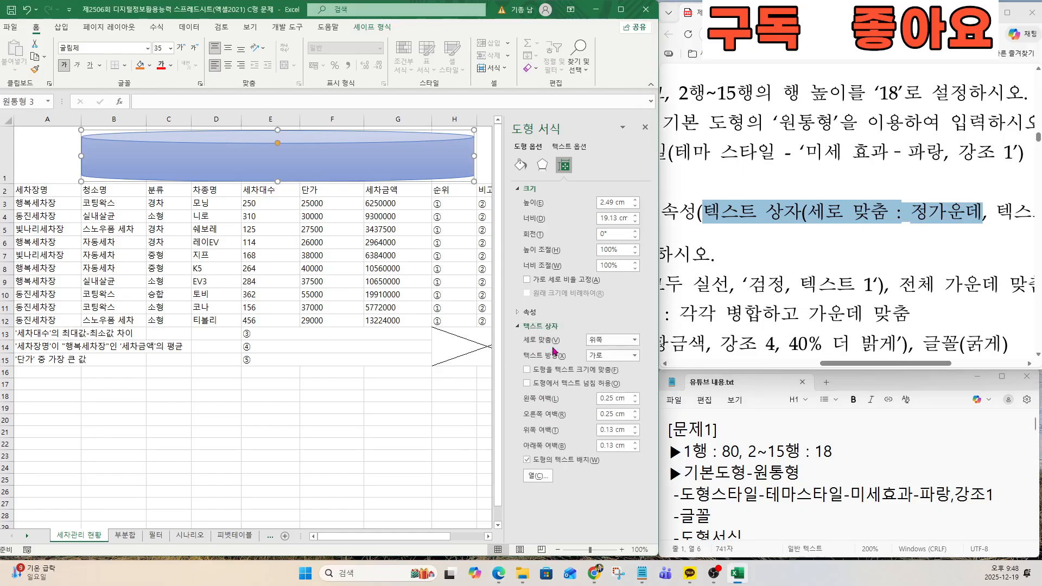
click(633, 340)
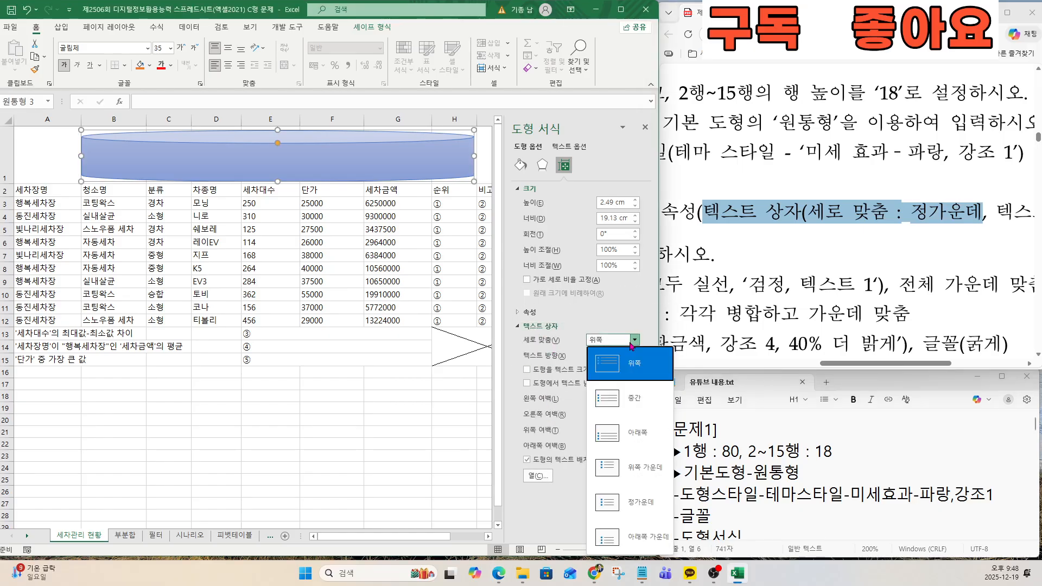
click(623, 500)
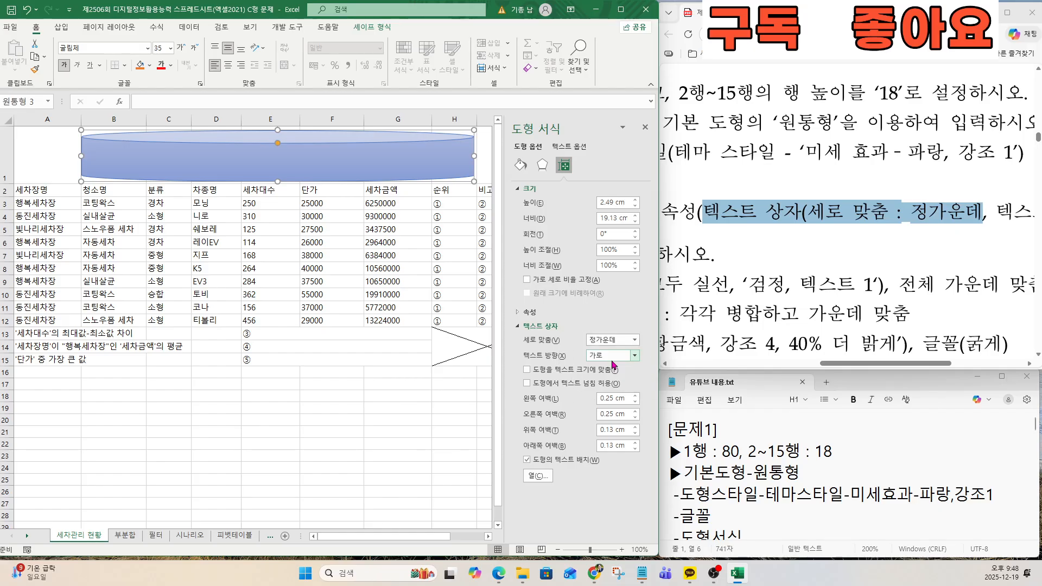
Look up the title in the exam document and enter "세차장별 세차관리 현황" as the can shape's text
scroll(881, 293, up, 8)
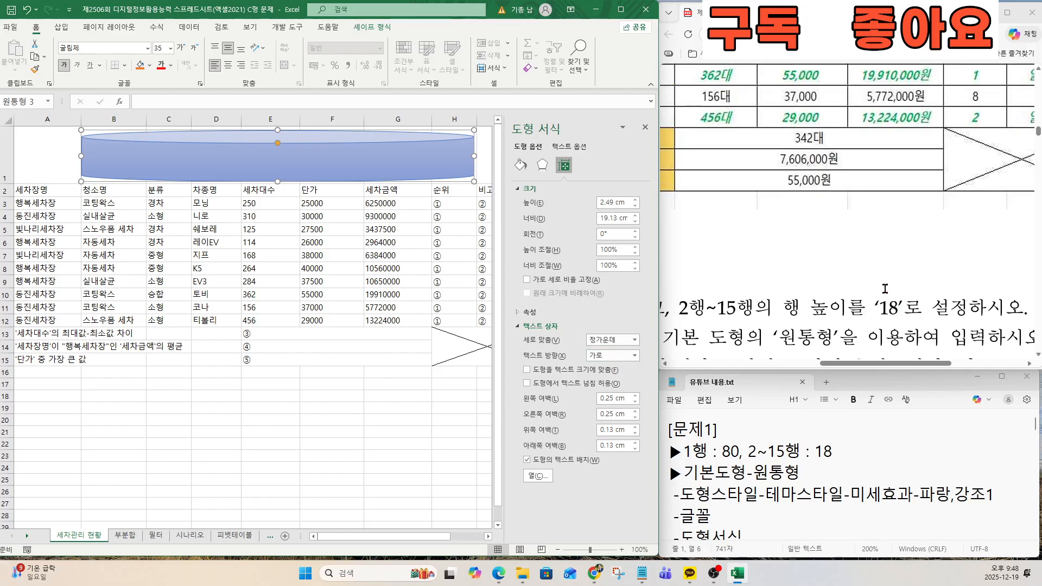
scroll(881, 293, up, 5)
scroll(815, 326, left, 1)
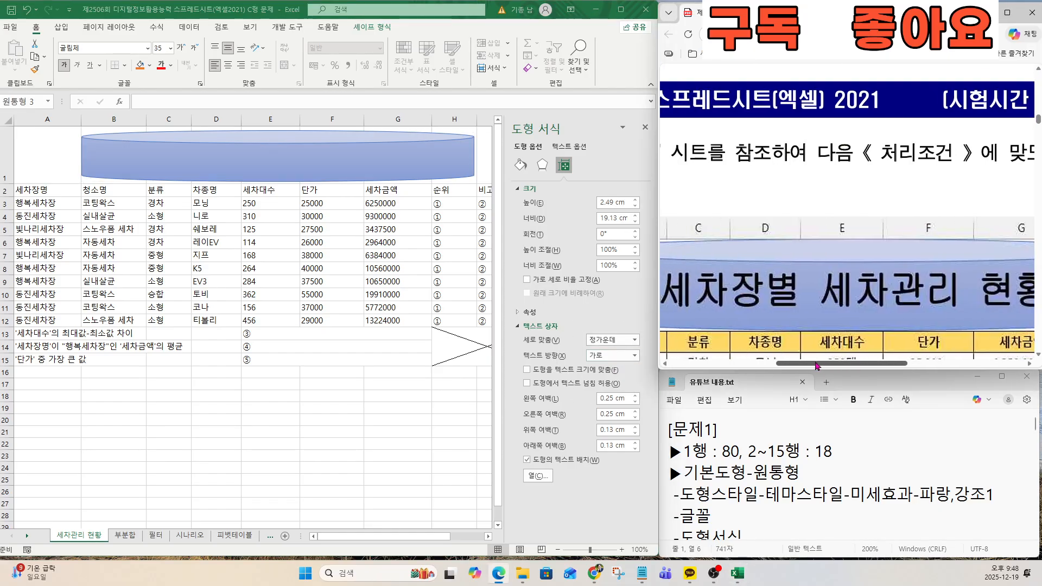
scroll(800, 335, down, 1)
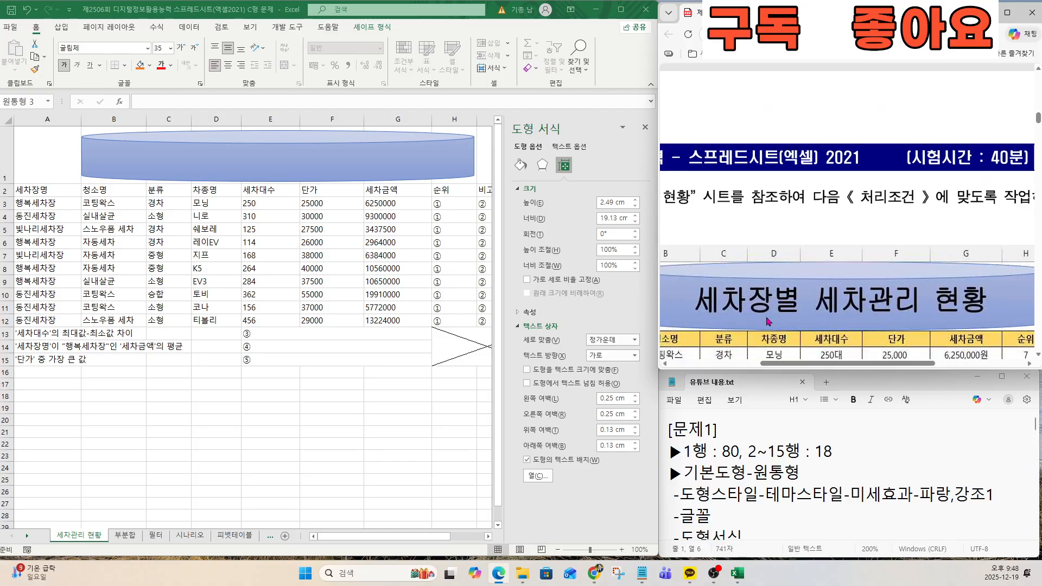
click(292, 170)
text(세)
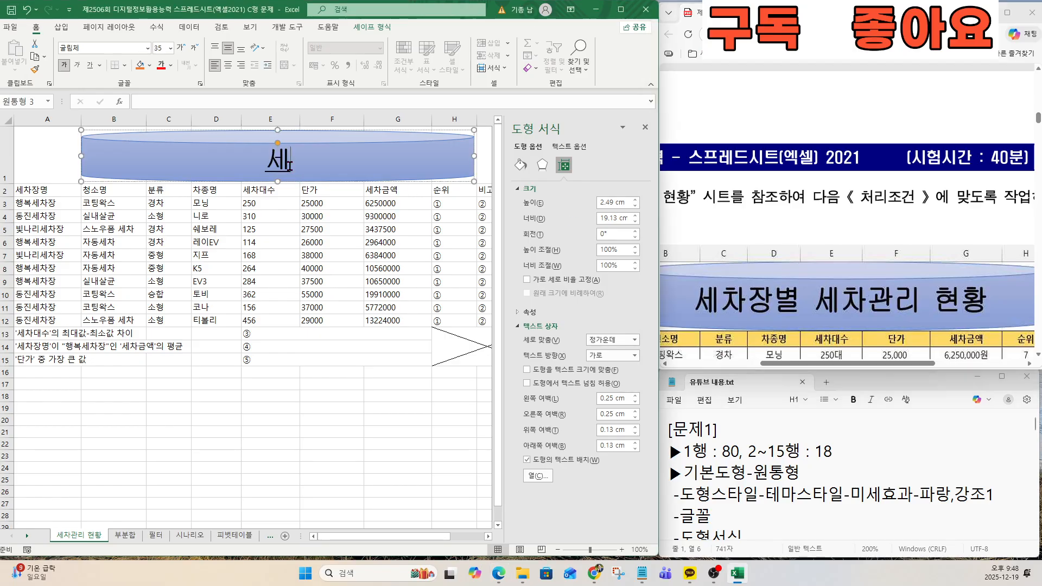
text(차장벼 세차관리 현)
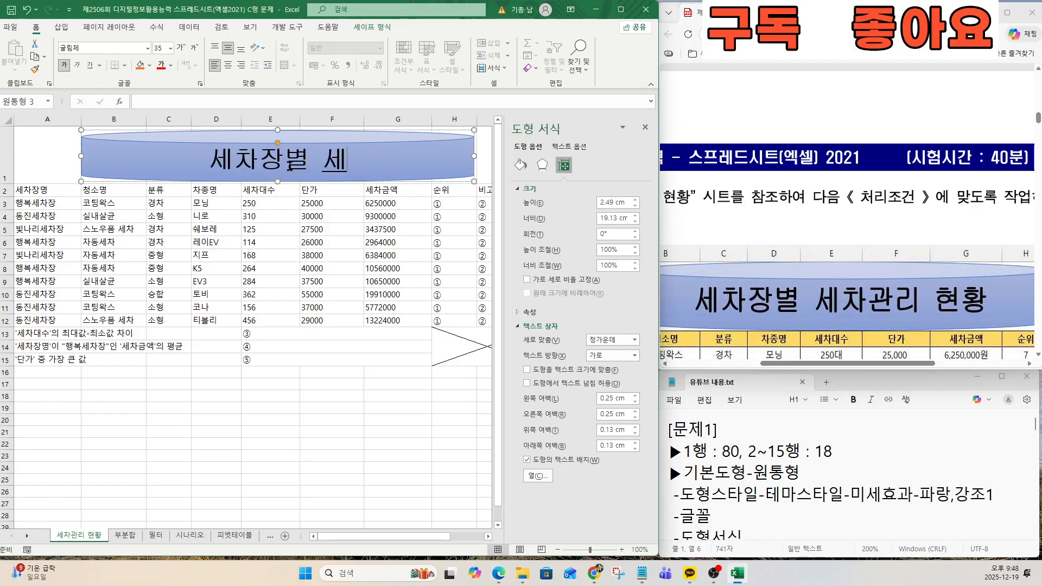
text(황)
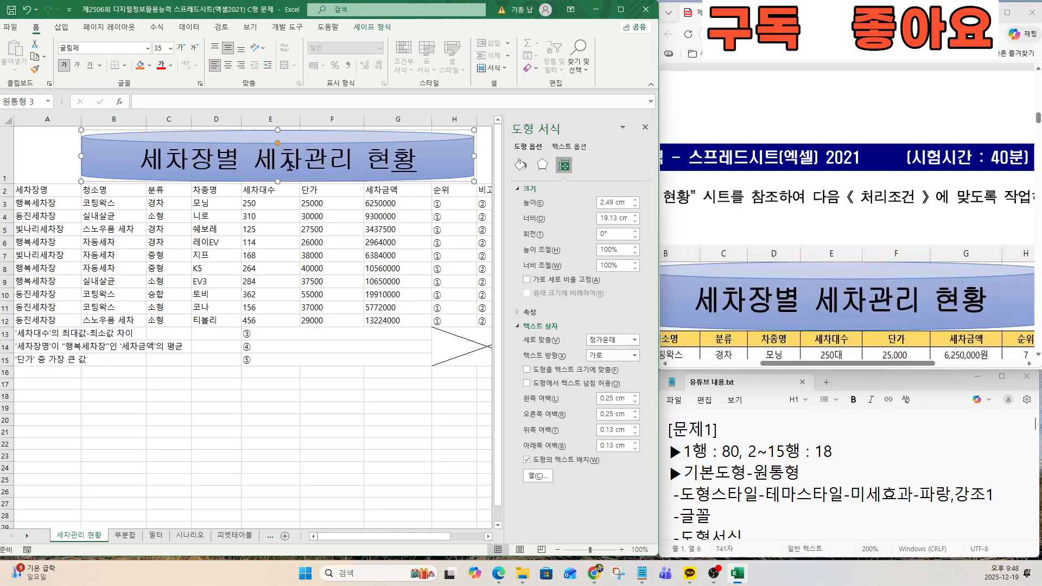
Read the 셀 서식 conditions in the exam document and the matching 셀서식 section of the notes
scroll(789, 329, down, 10)
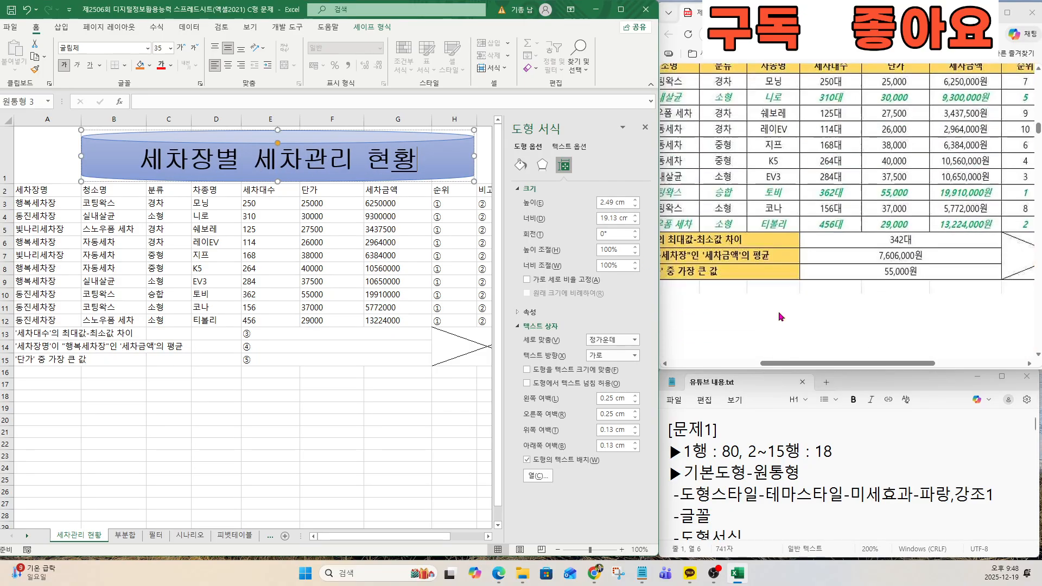
drag(813, 364, 743, 369)
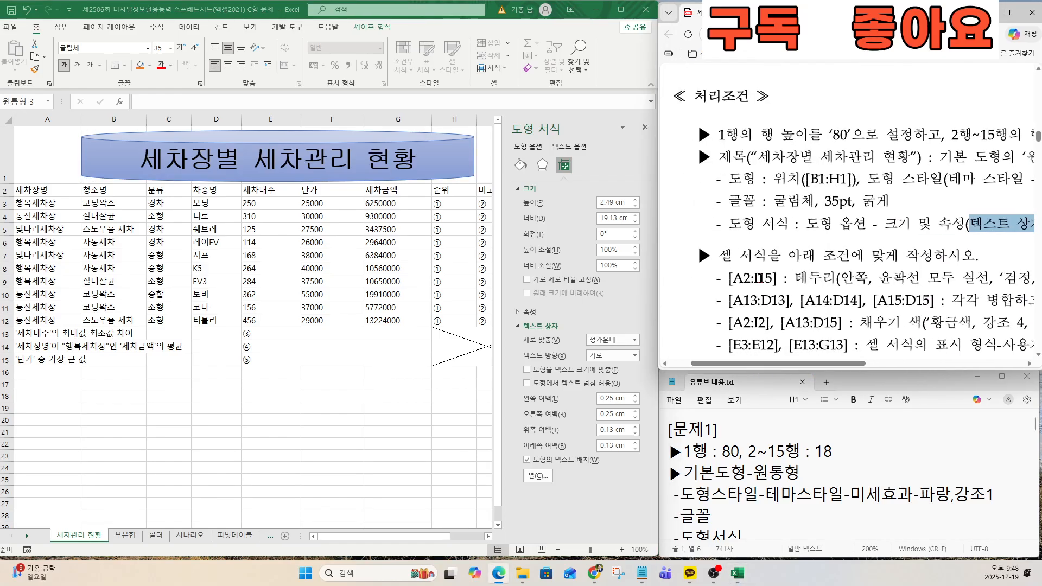
scroll(760, 277, down, 3)
scroll(737, 133, up, 3)
drag(721, 256, 772, 263)
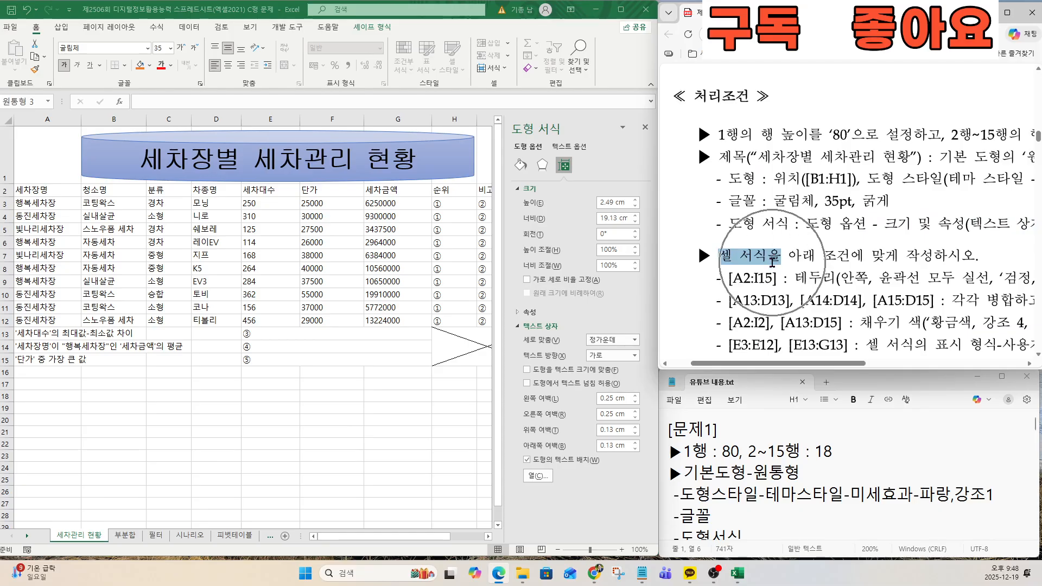
scroll(772, 262, down, 3)
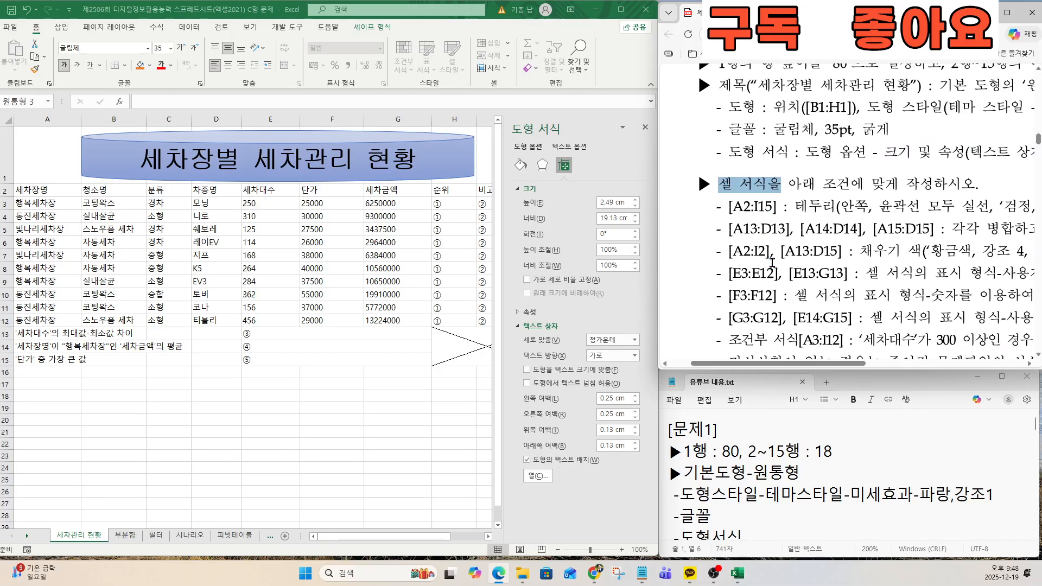
click(724, 435)
key(Down)
key(Down)
key(Down)
key(Down)
key(Down)
key(Down)
key(Down)
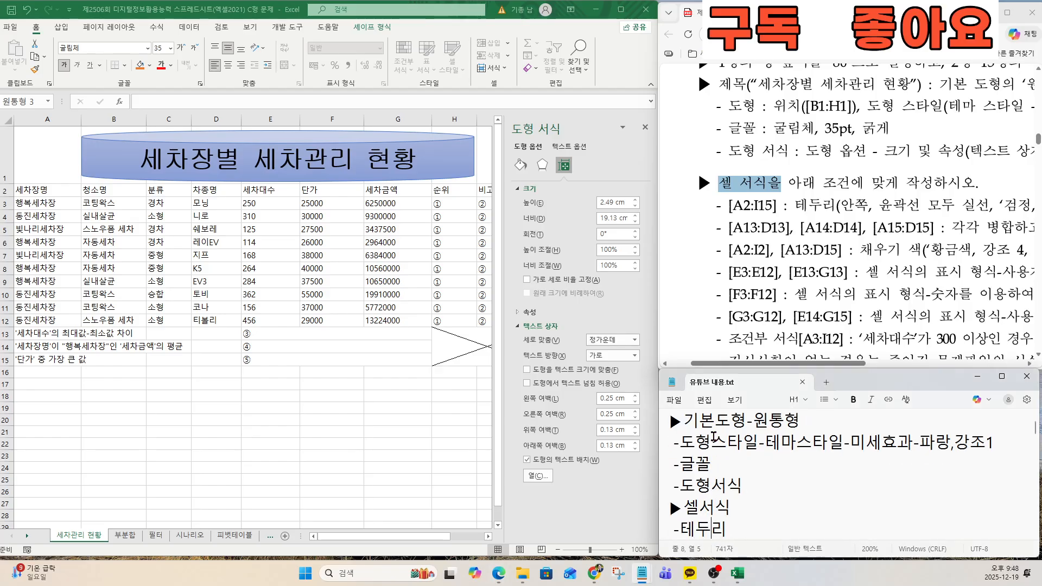
click(740, 211)
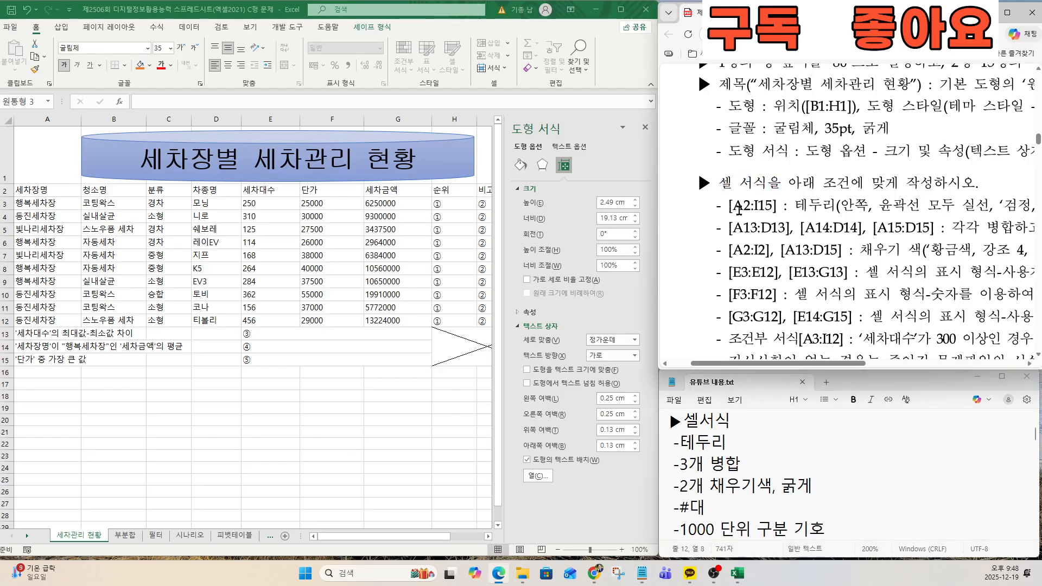
Close the shape formatting pane and return to the worksheet cells
click(567, 242)
click(645, 128)
click(272, 268)
Set solid inside and outline borders in 검정, 텍스트 1 for cells A2:I15 in the cell format settings
click(41, 191)
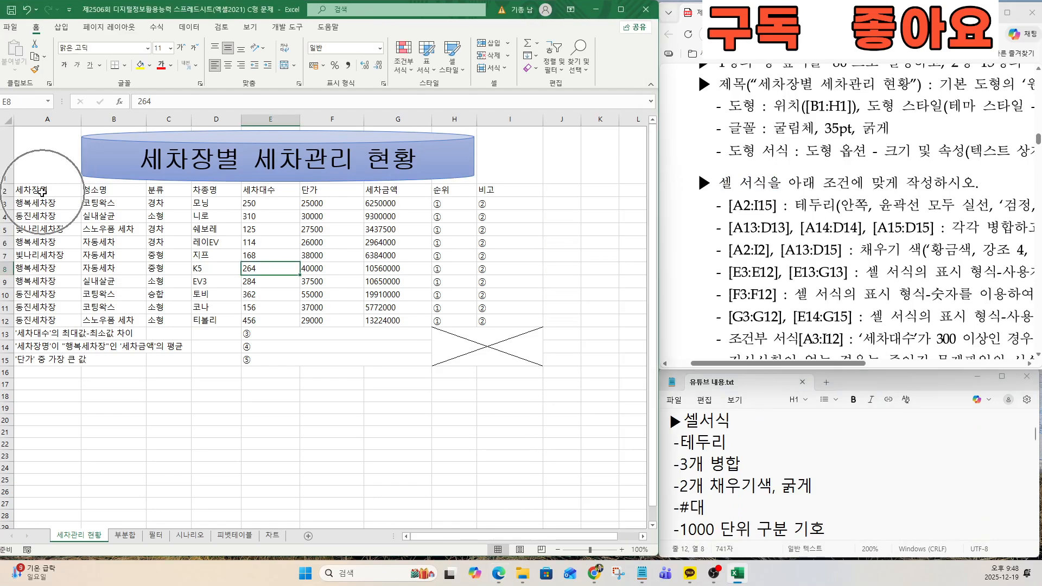
drag(52, 193, 506, 347)
right_click(319, 208)
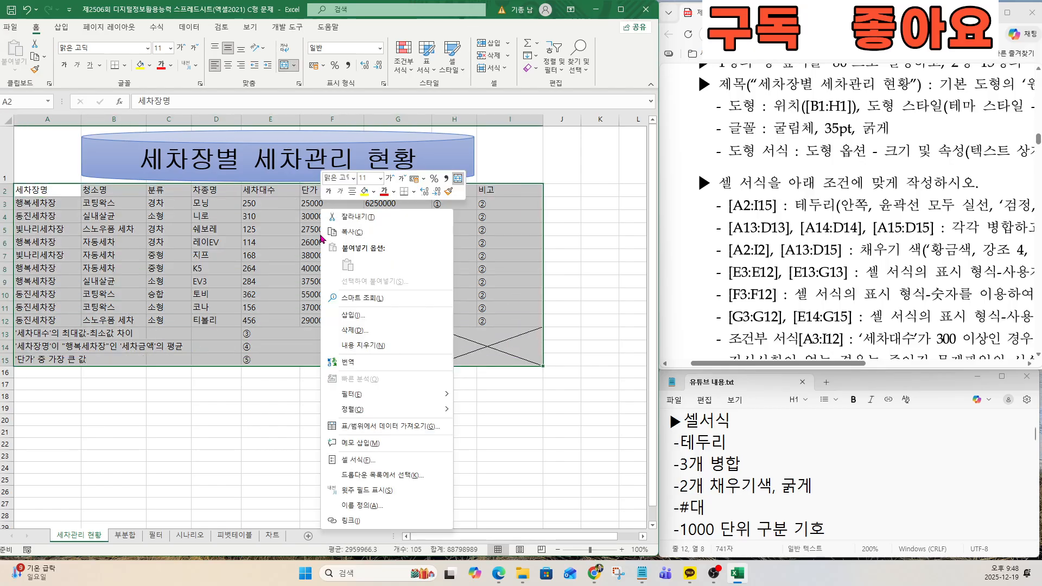
click(368, 466)
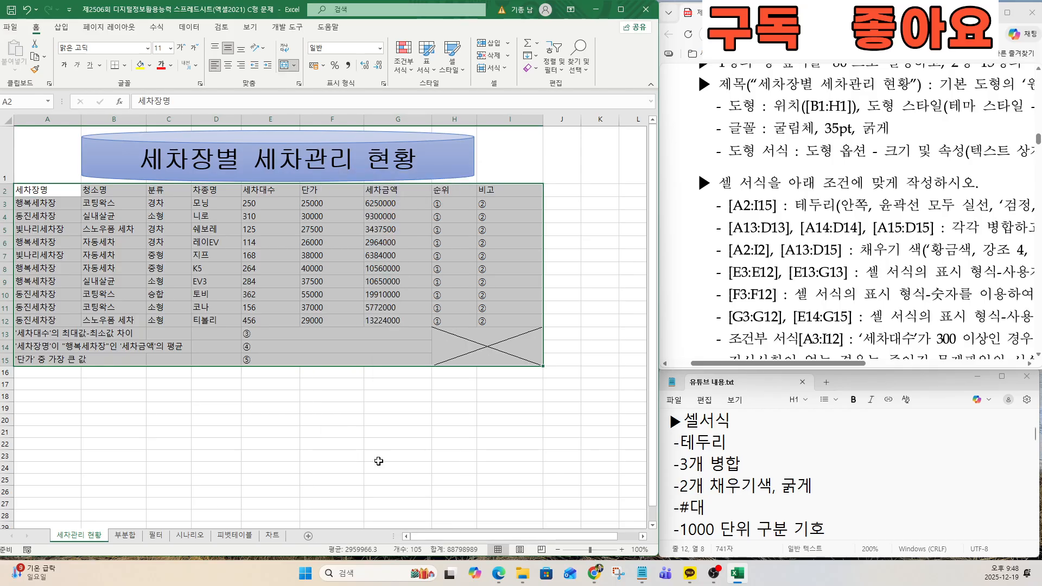
drag(274, 267, 259, 170)
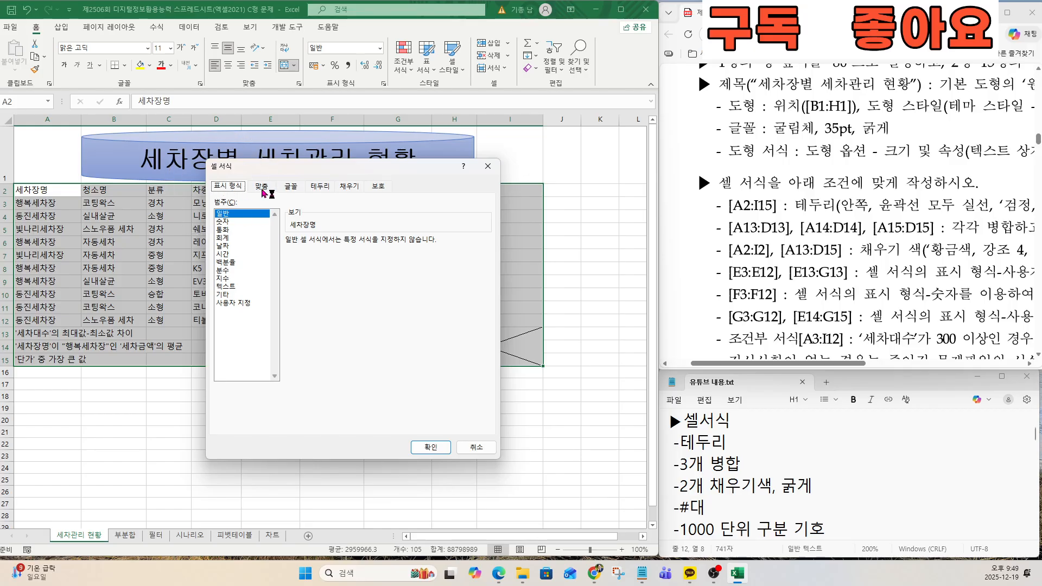
click(321, 187)
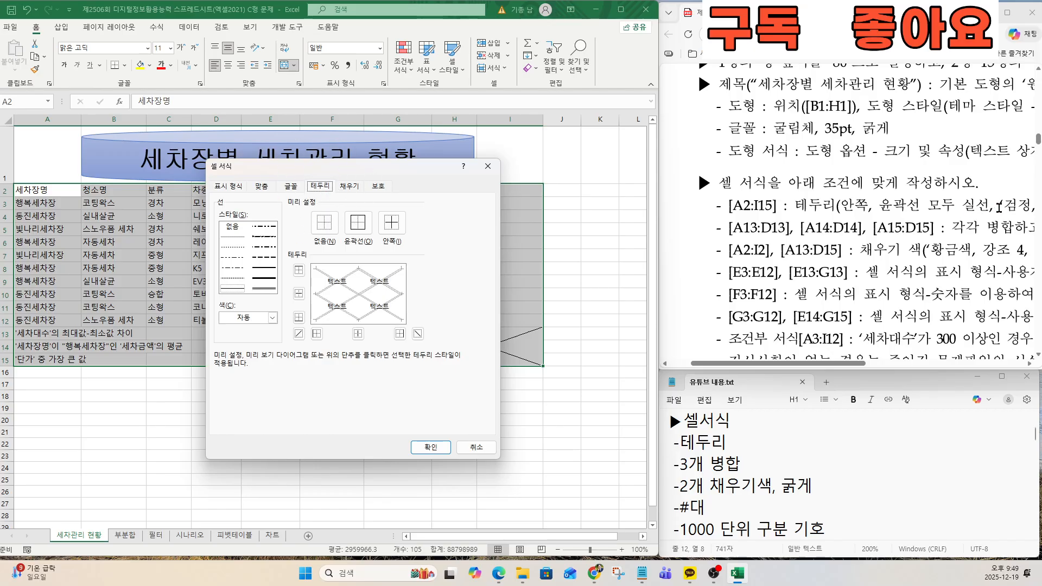
drag(1002, 207, 1023, 207)
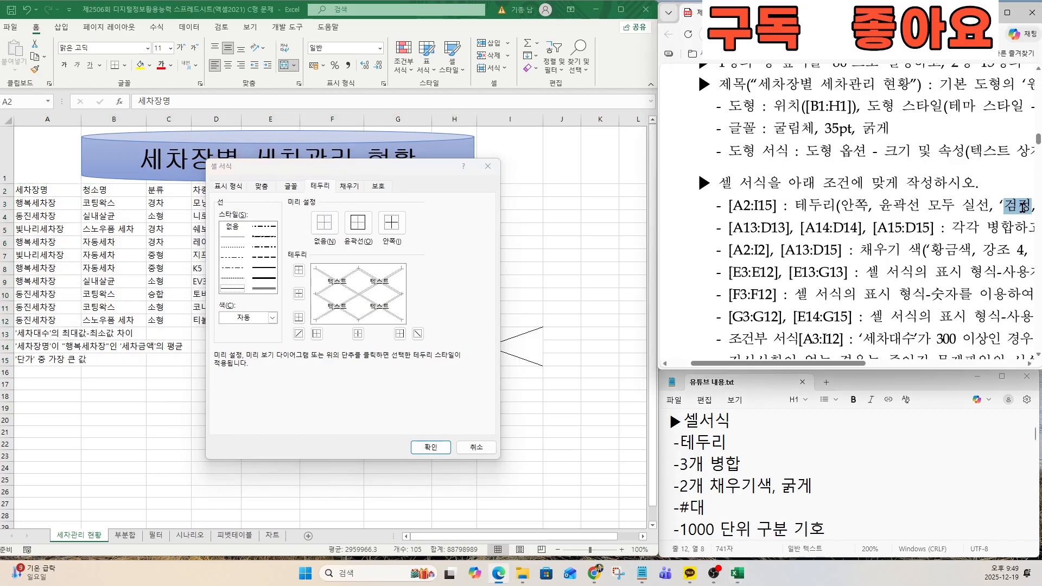
click(232, 319)
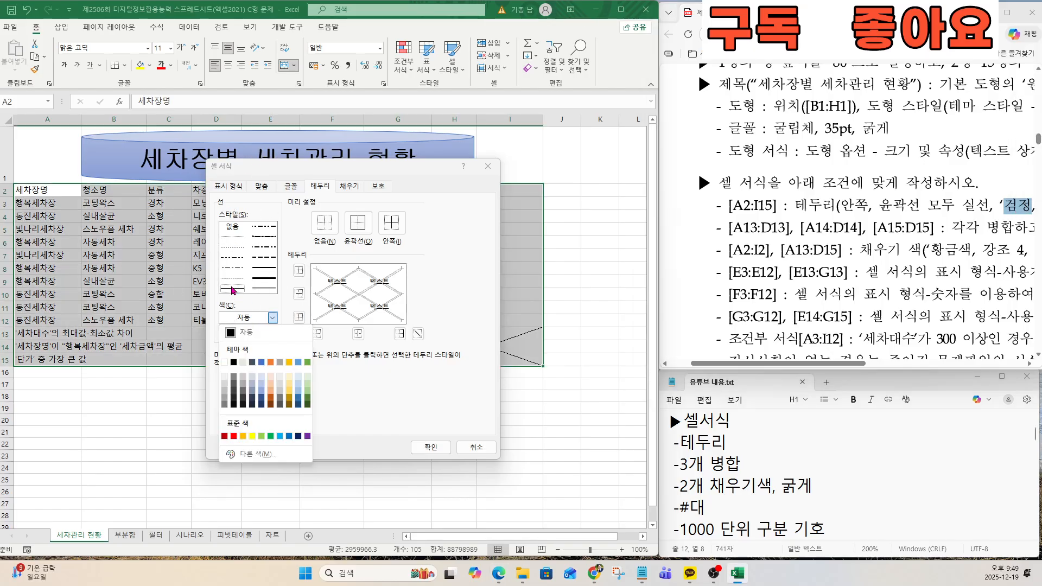
click(234, 363)
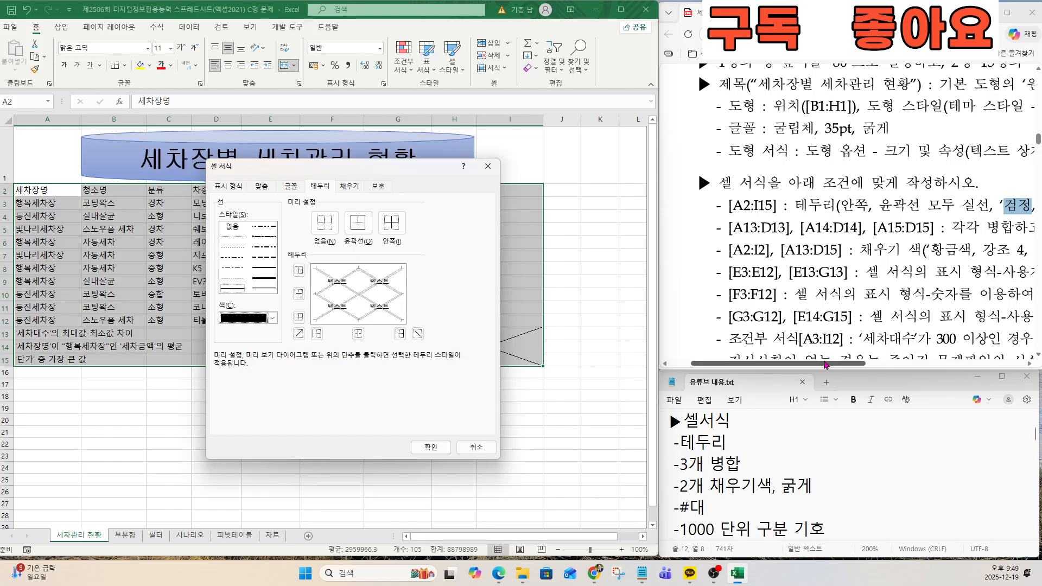
click(388, 234)
click(389, 234)
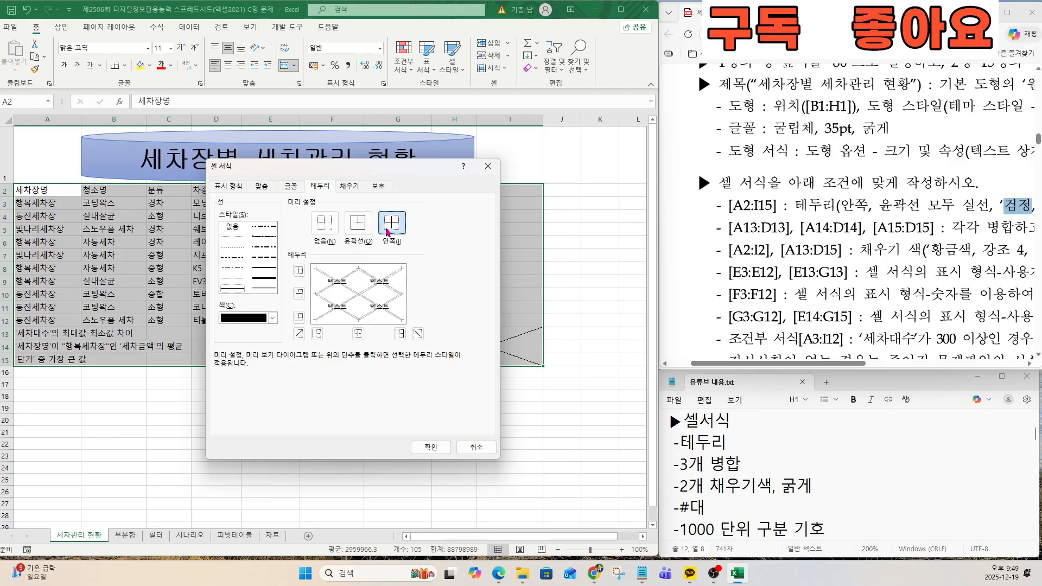
key(ctrl)
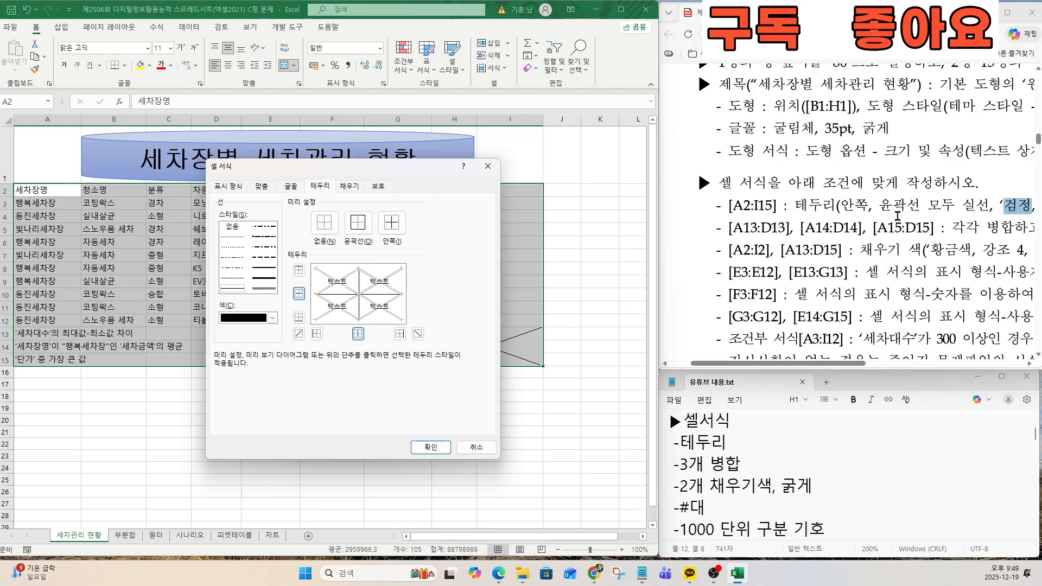
click(364, 228)
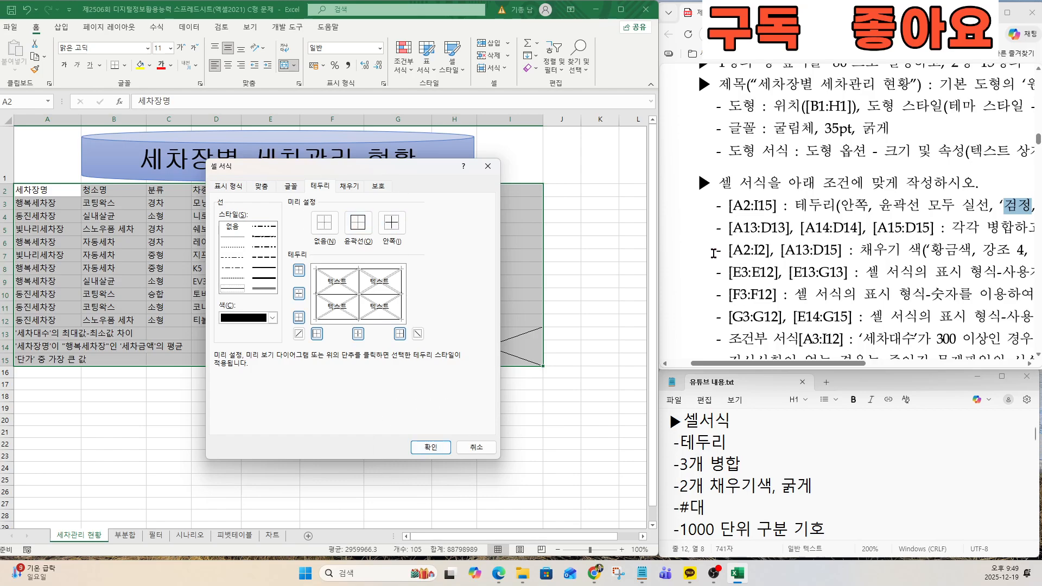
Set the horizontal text alignment of A2:I15 to 가운데 and apply the cell formatting
drag(819, 365, 940, 364)
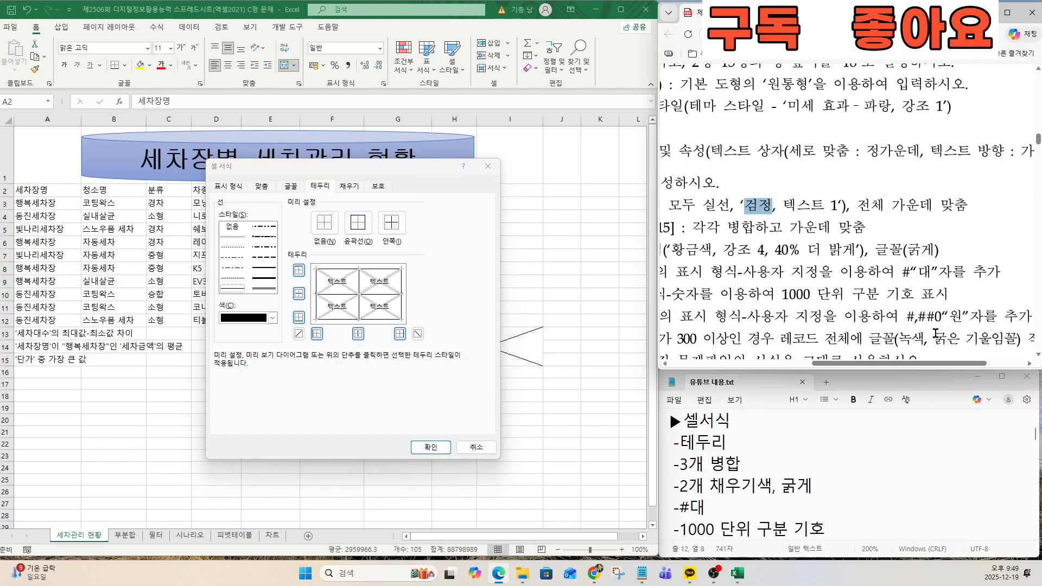
key(ctrl)
click(259, 187)
key(ctrl)
key(ctrl)
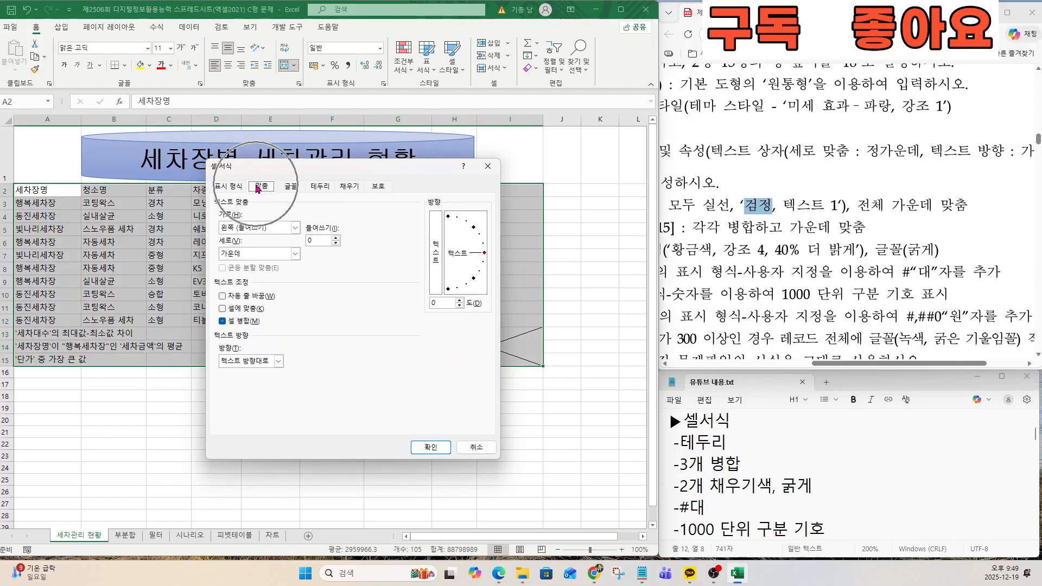
click(295, 227)
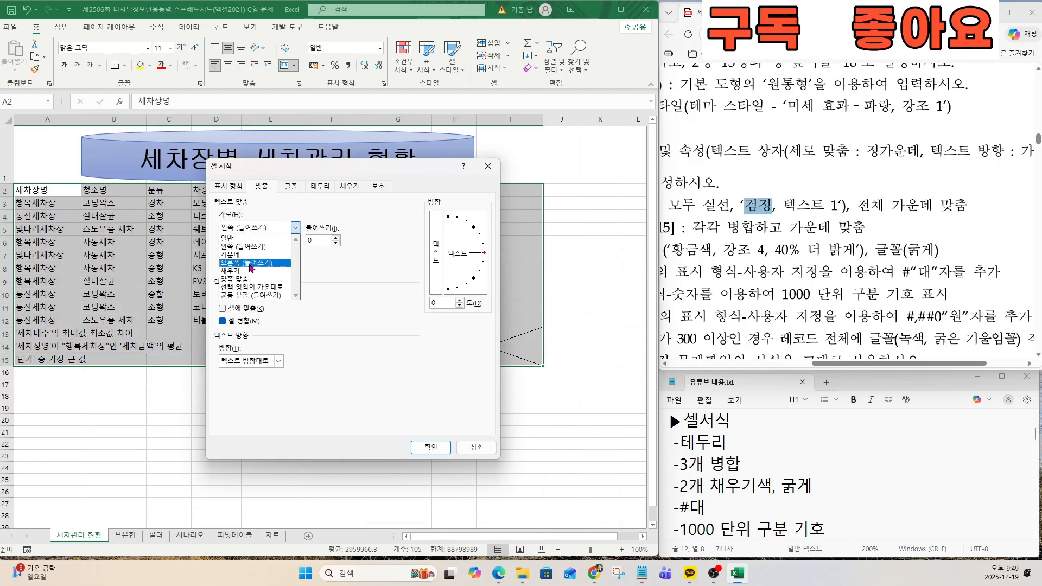
click(248, 254)
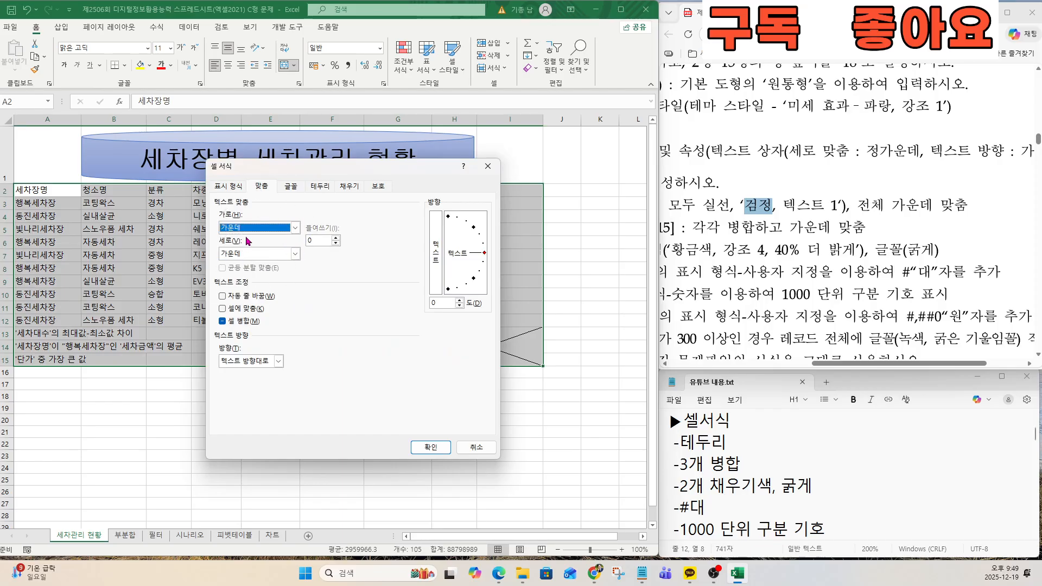
key(ctrl)
click(424, 449)
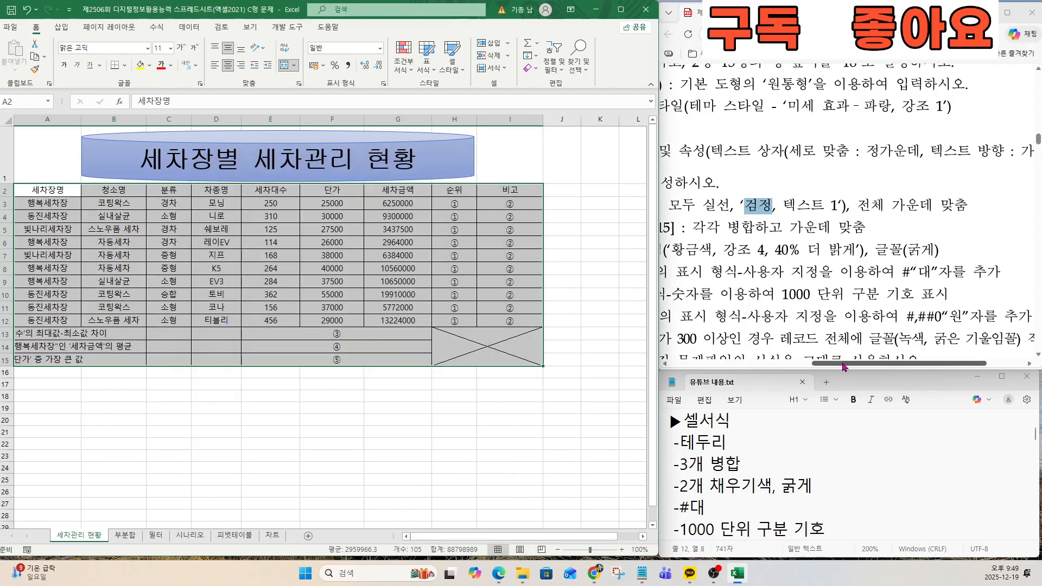
Check the merge condition in the exam document, and merge and center cells A13:D13
drag(841, 363, 717, 364)
drag(738, 211, 816, 210)
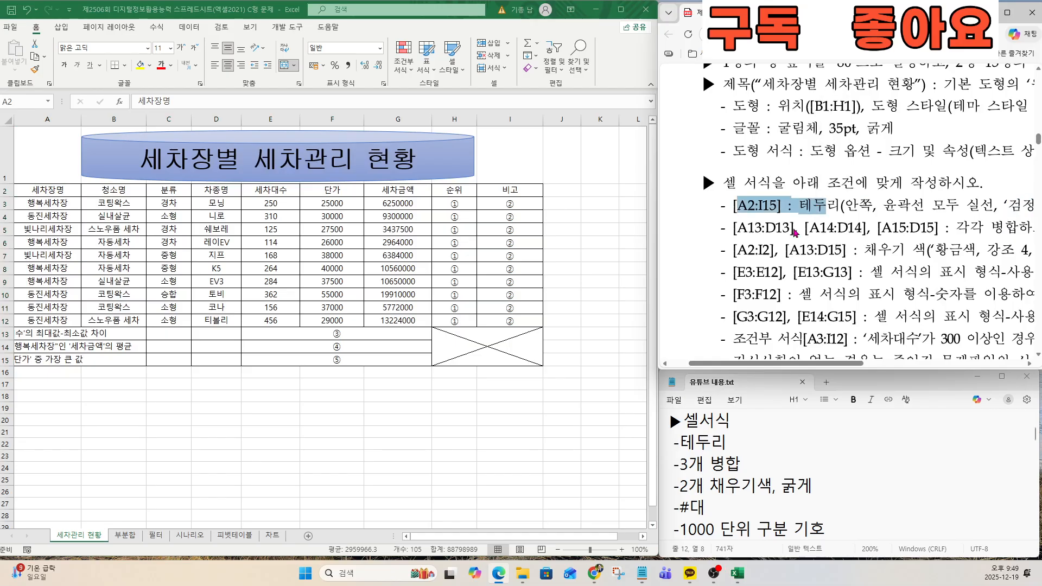
click(746, 228)
key(ctrl)
key(ctrl)
drag(737, 229, 782, 228)
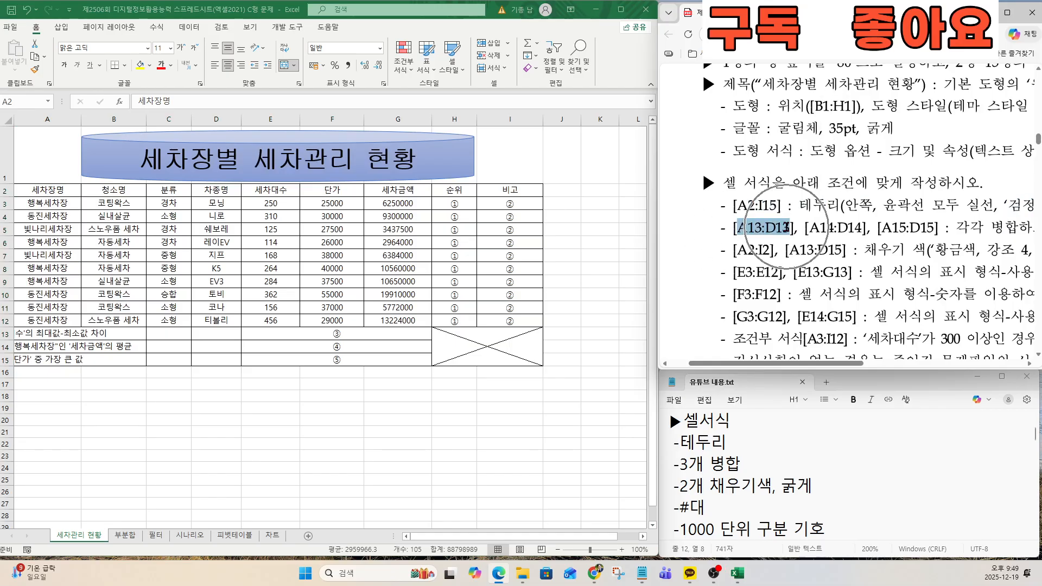
click(30, 335)
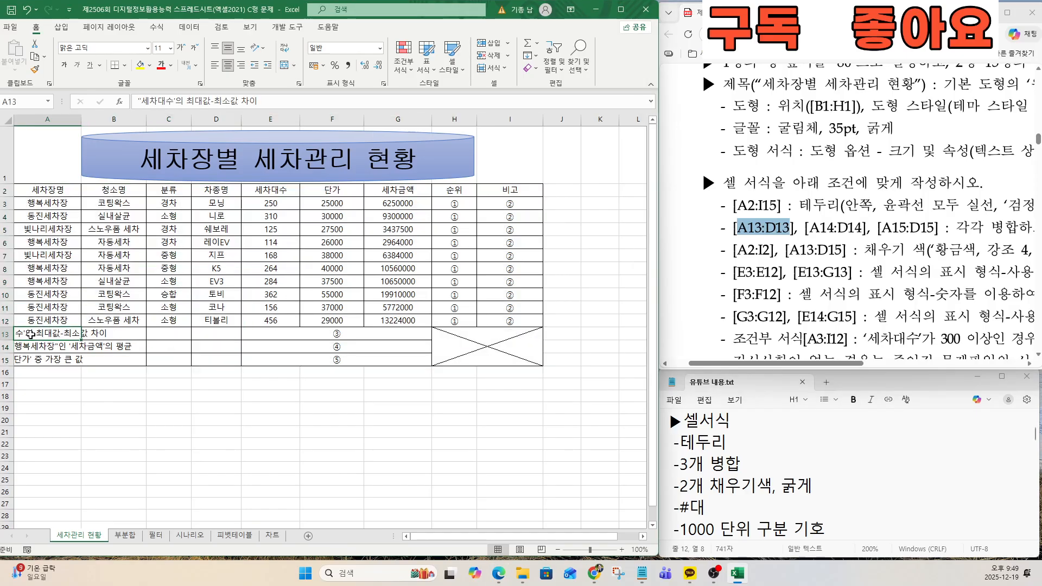
key(ctrl)
key(ctrl)
drag(38, 334, 199, 336)
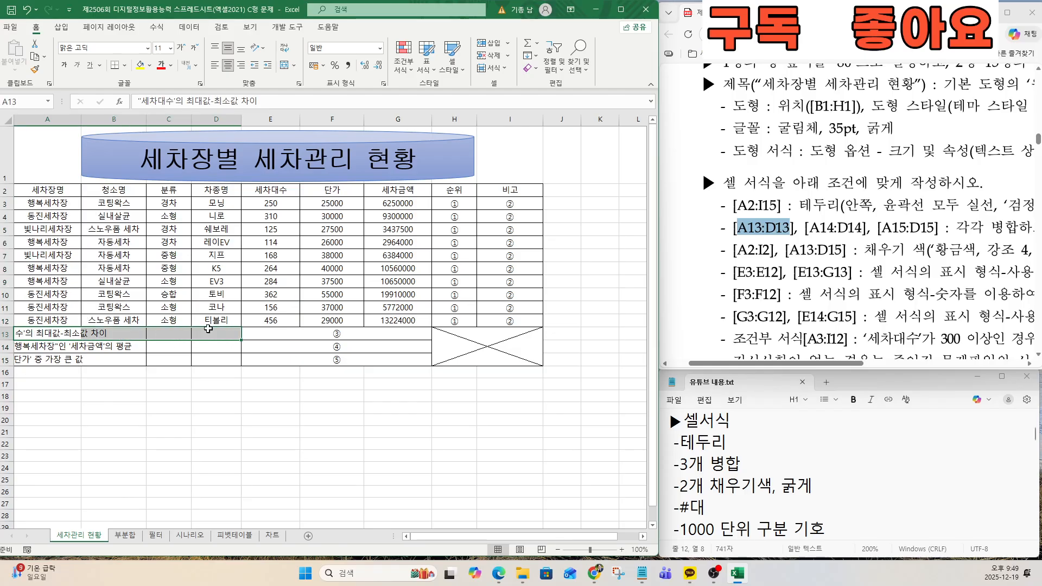
key(ctrl)
key(ctrl)
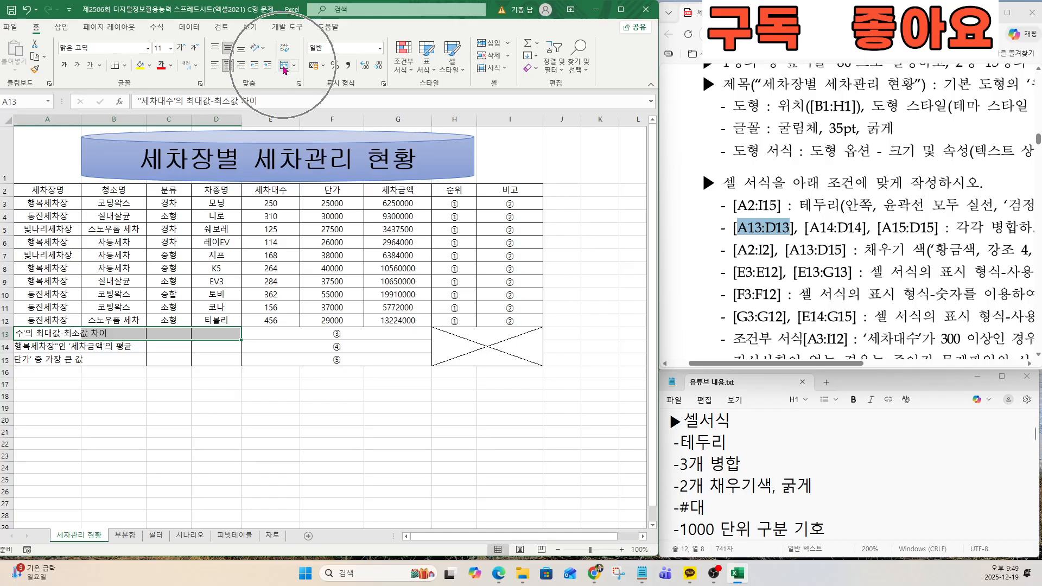
key(ctrl)
click(285, 66)
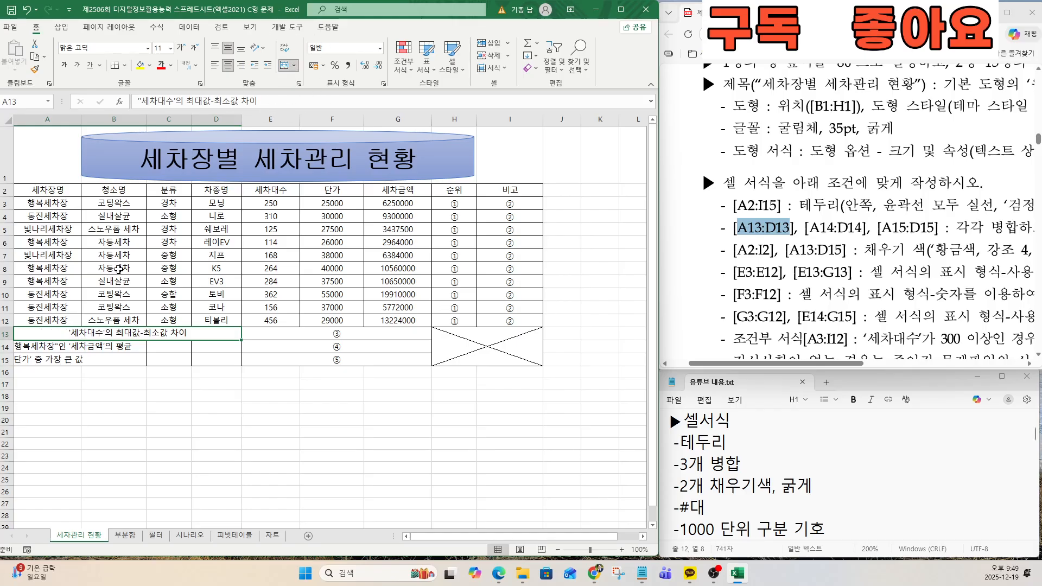
Merge and center cells A14:D14 and A15:D15, each row range separately
key(ctrl)
drag(42, 350, 223, 344)
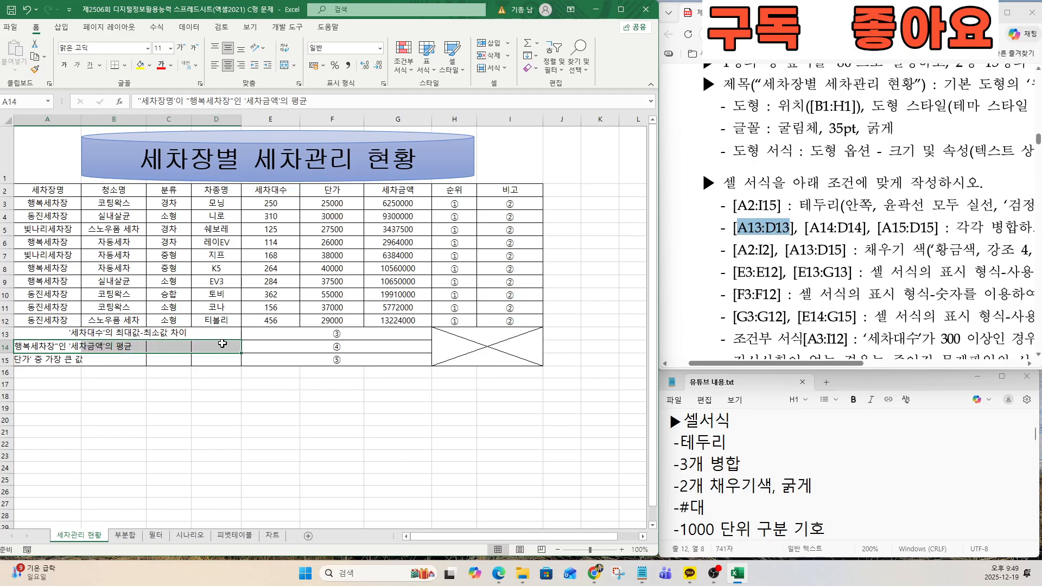
key(ctrl)
key(ctrl)
click(285, 69)
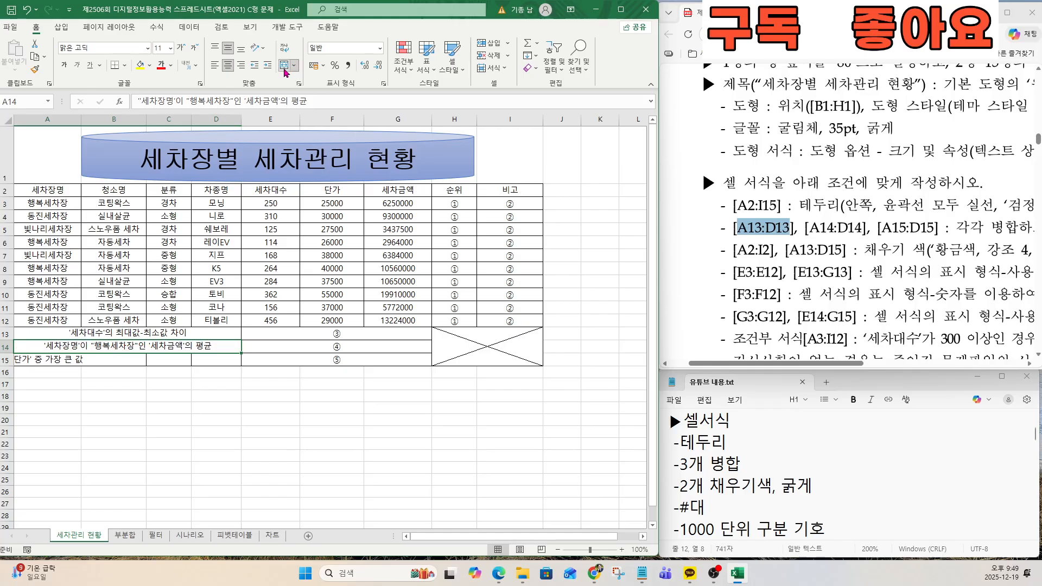
key(ctrl)
drag(46, 359, 231, 361)
key(ctrl)
click(283, 69)
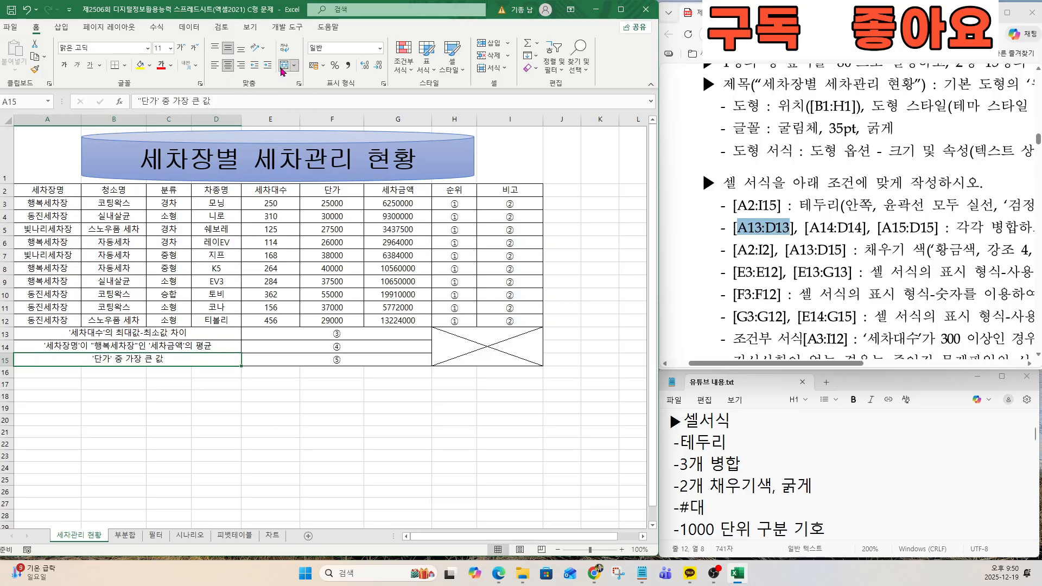
Fill the header cells A2:I2 with 황금색, 강조 4, 40% 더 밝게 and make their text bold, following the exam document
drag(735, 250, 777, 250)
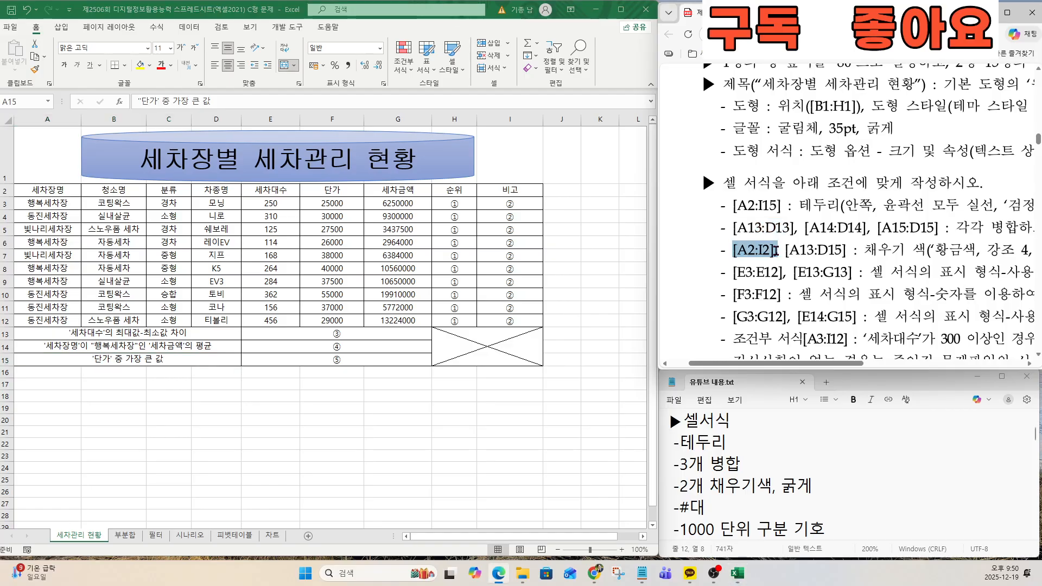
drag(37, 189, 516, 192)
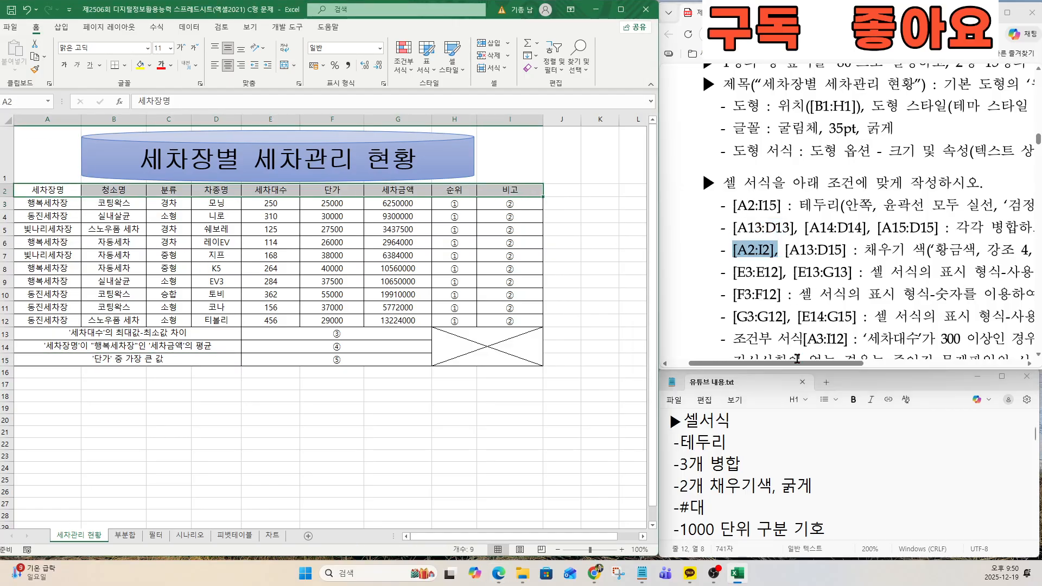
drag(801, 365, 874, 364)
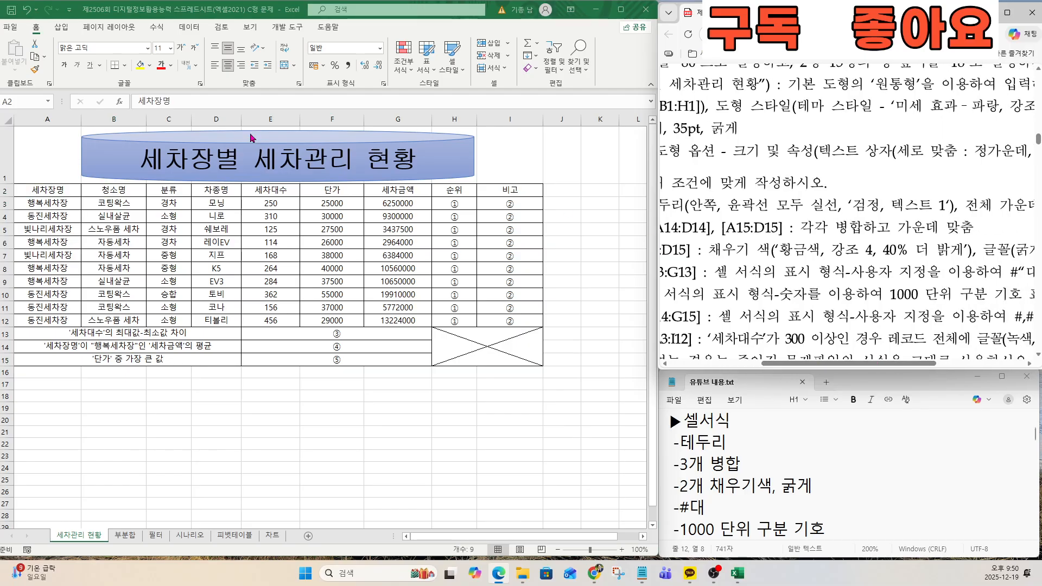
click(148, 67)
click(150, 67)
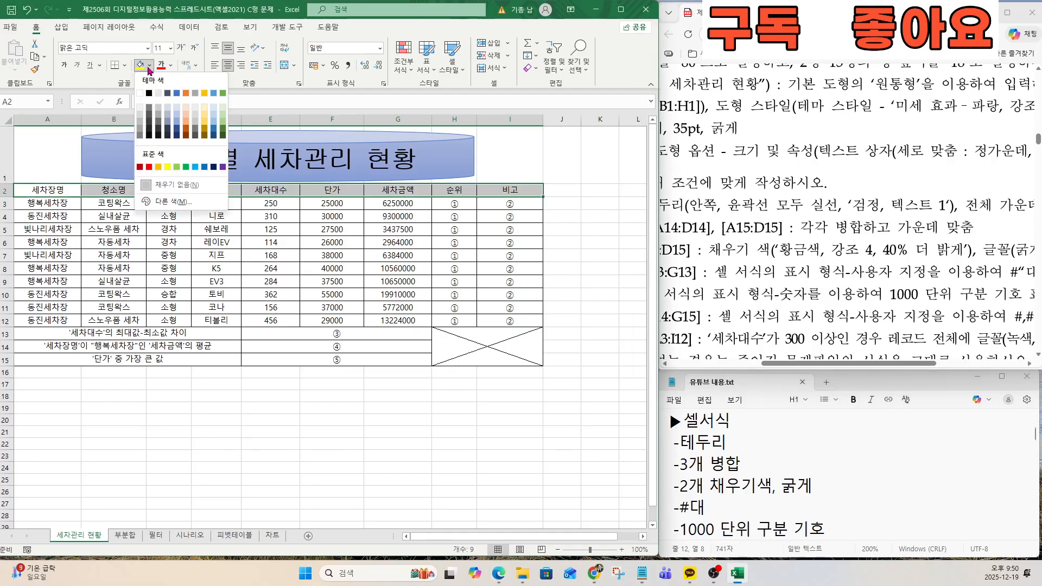
click(203, 125)
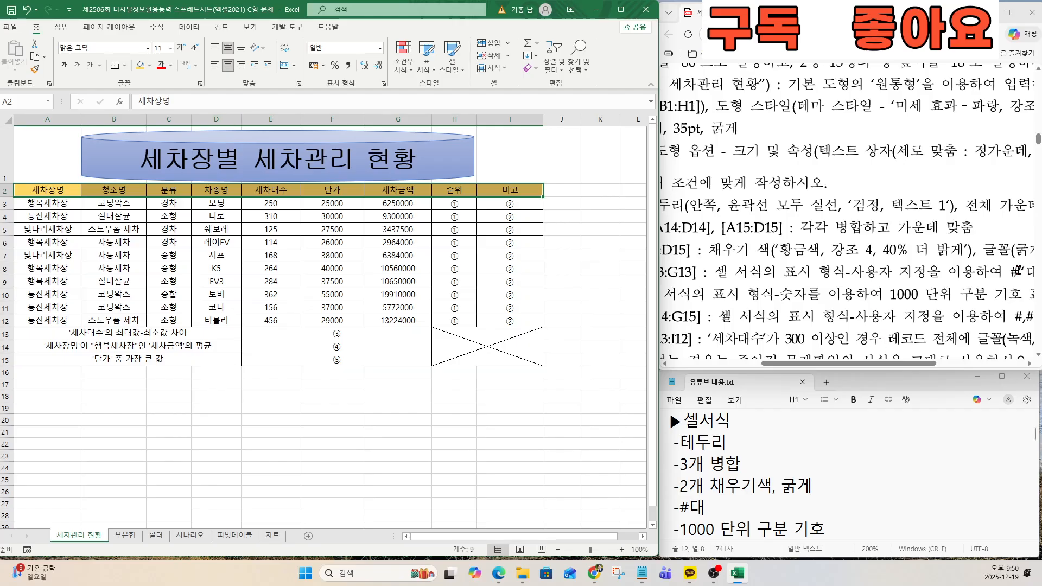
drag(919, 365, 946, 364)
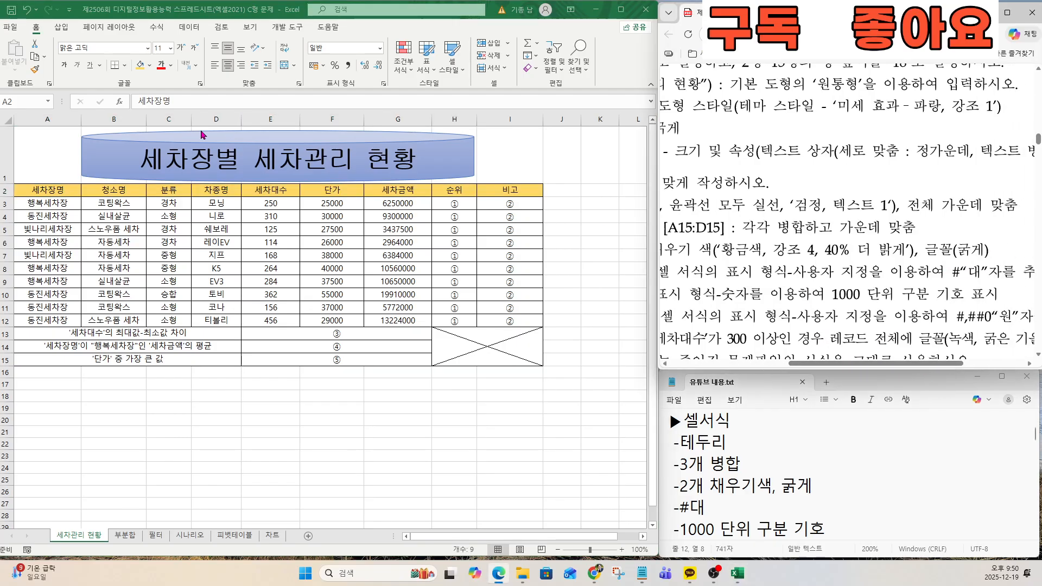
click(61, 70)
click(63, 70)
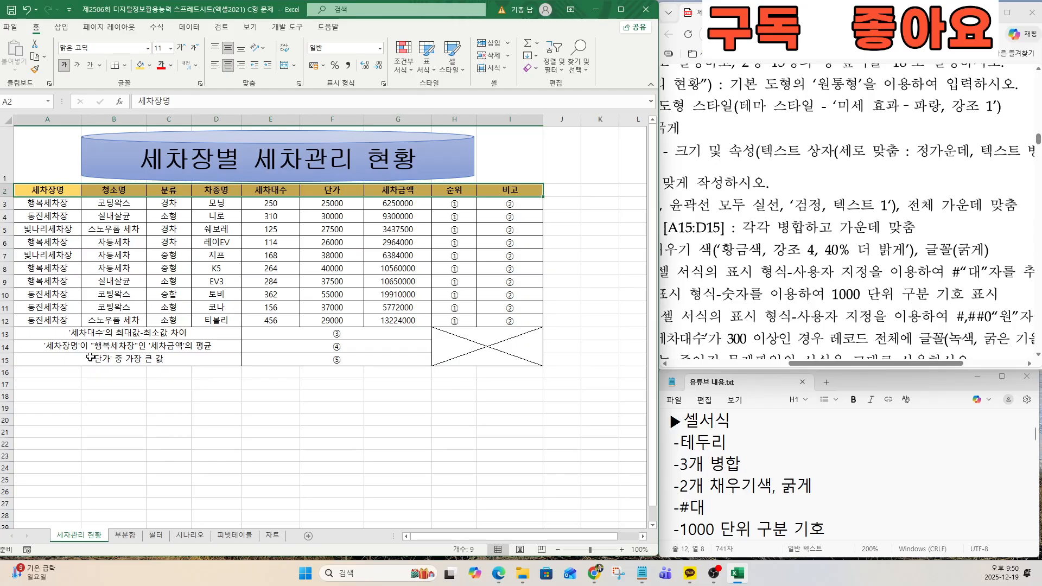
key(ctrl+q)
Apply the 황금색, 강조 4, 40% 더 밝게 fill and bold text to the merged cells A13:D15
drag(876, 364, 800, 364)
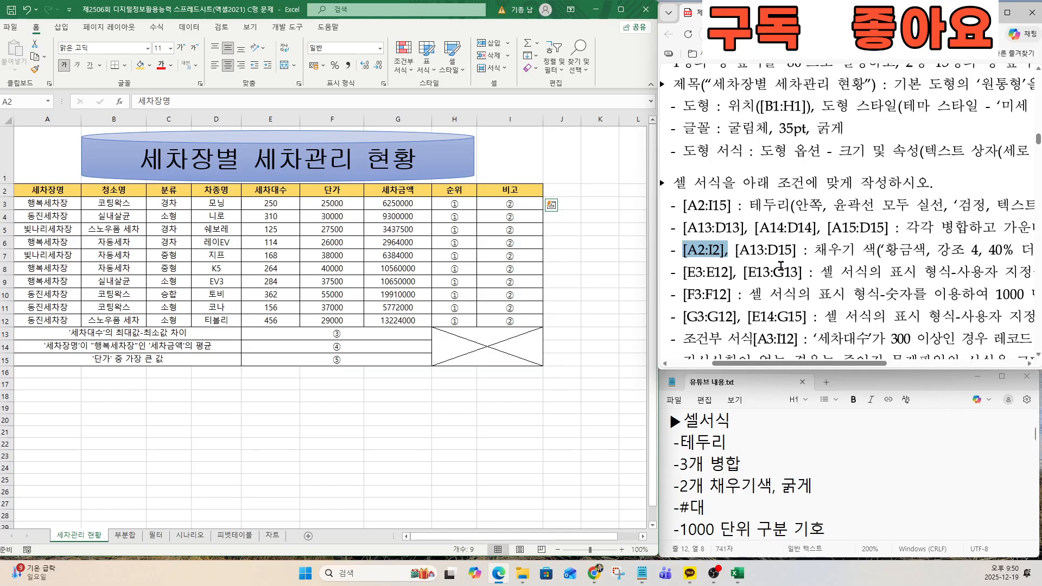
drag(136, 332, 144, 361)
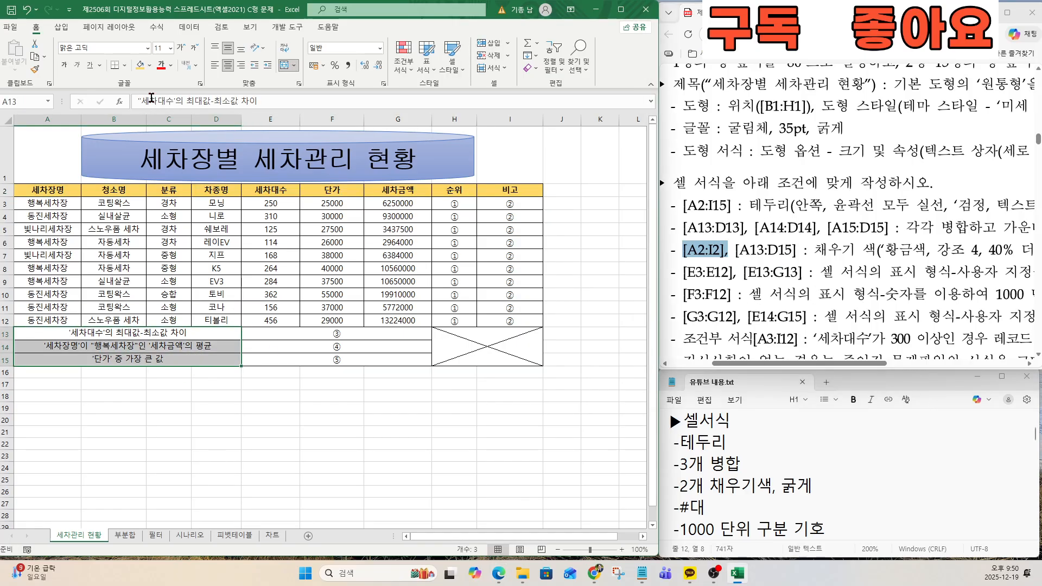
click(148, 67)
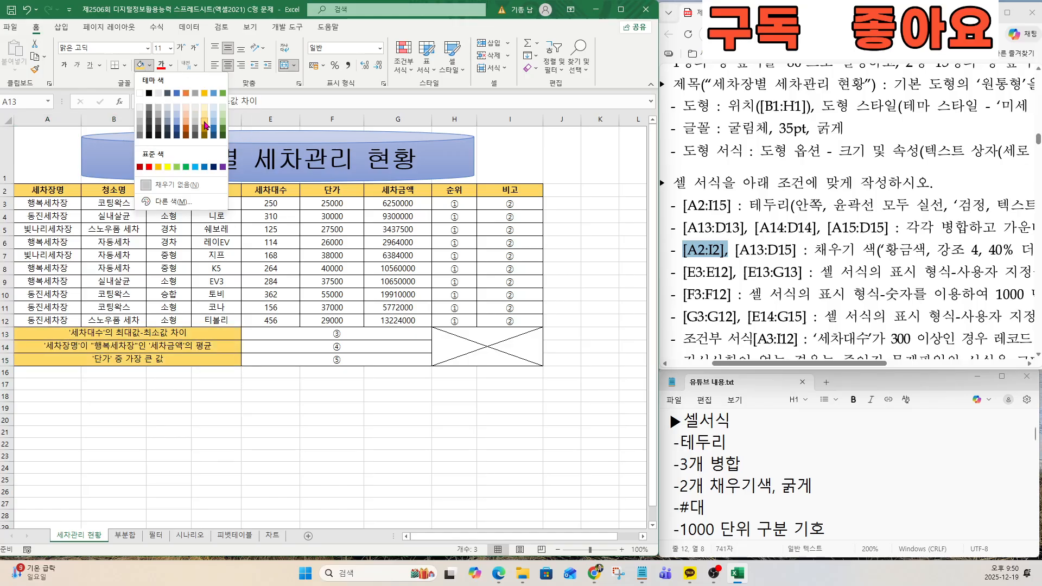
click(205, 126)
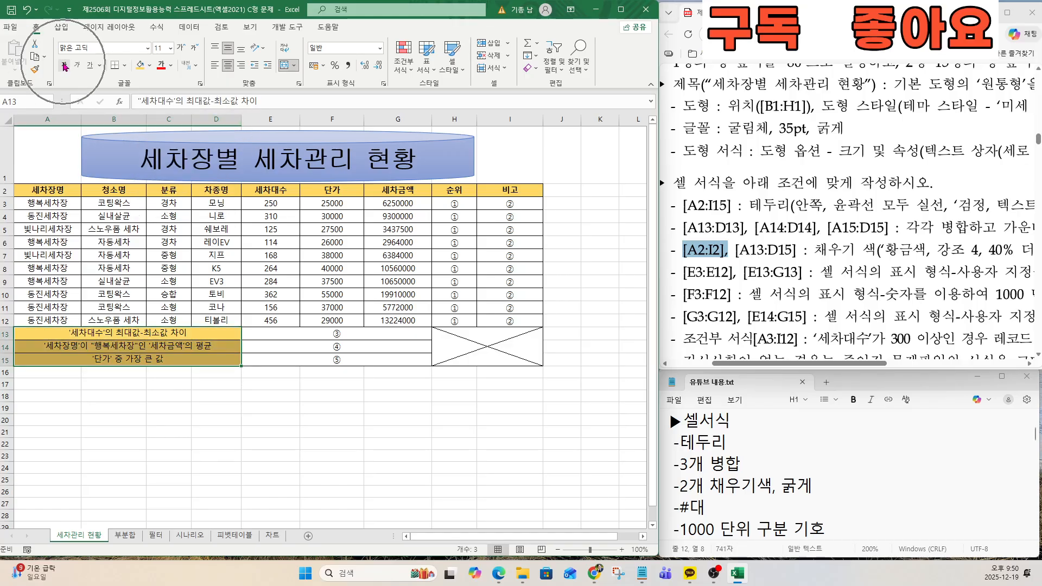
click(64, 66)
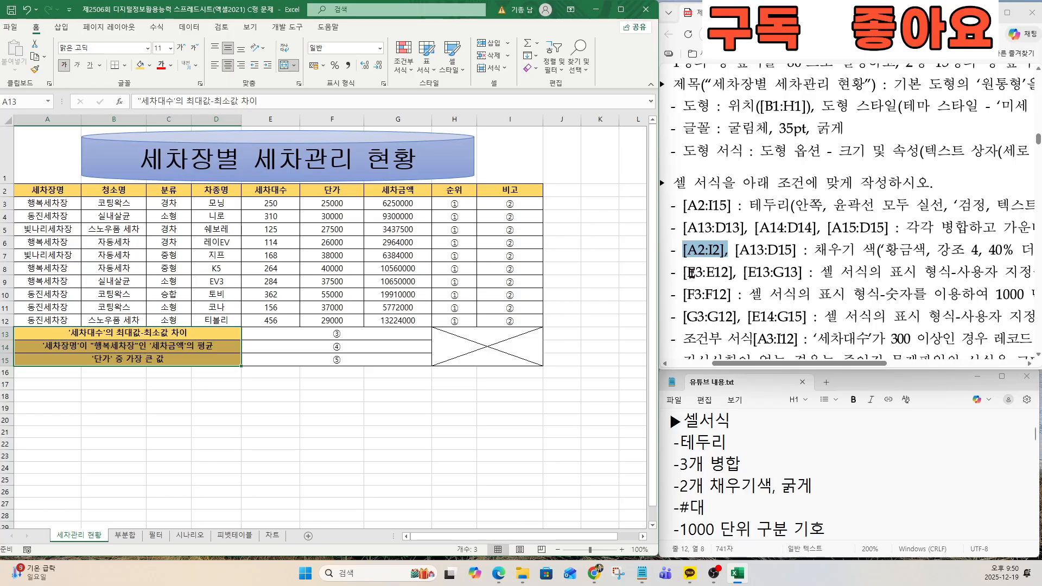
Open the cell format settings for E3:E12 and choose the 사용자 지정 number format category, checking the exam condition
drag(689, 272, 732, 272)
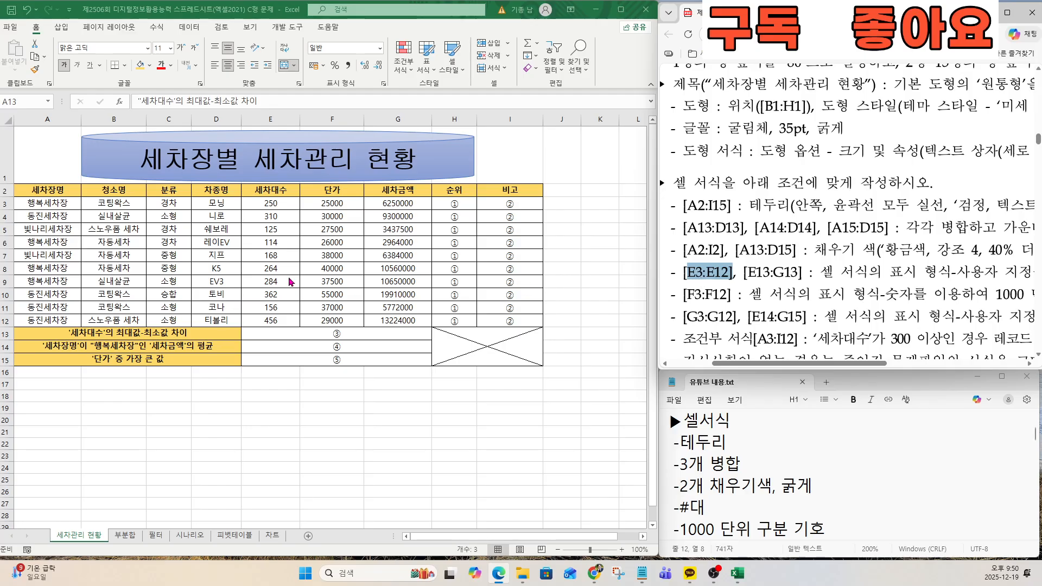
click(271, 203)
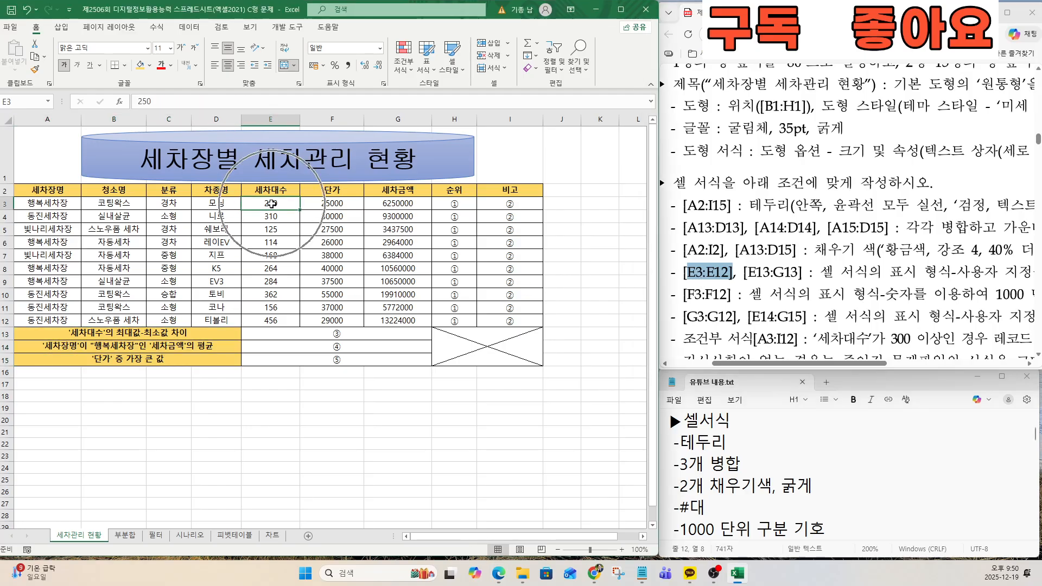
drag(271, 203, 264, 324)
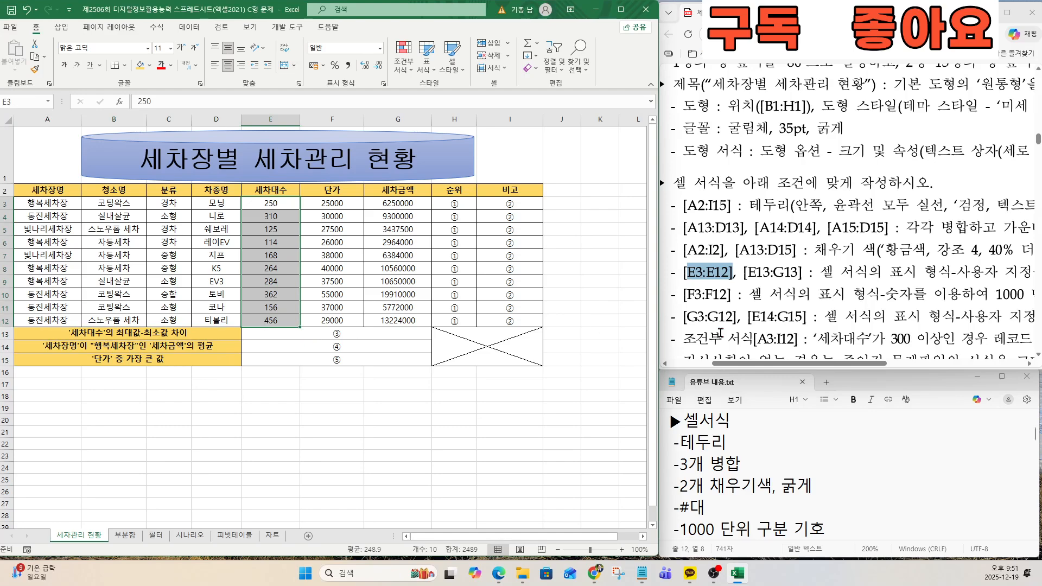
scroll(721, 333, right, 2)
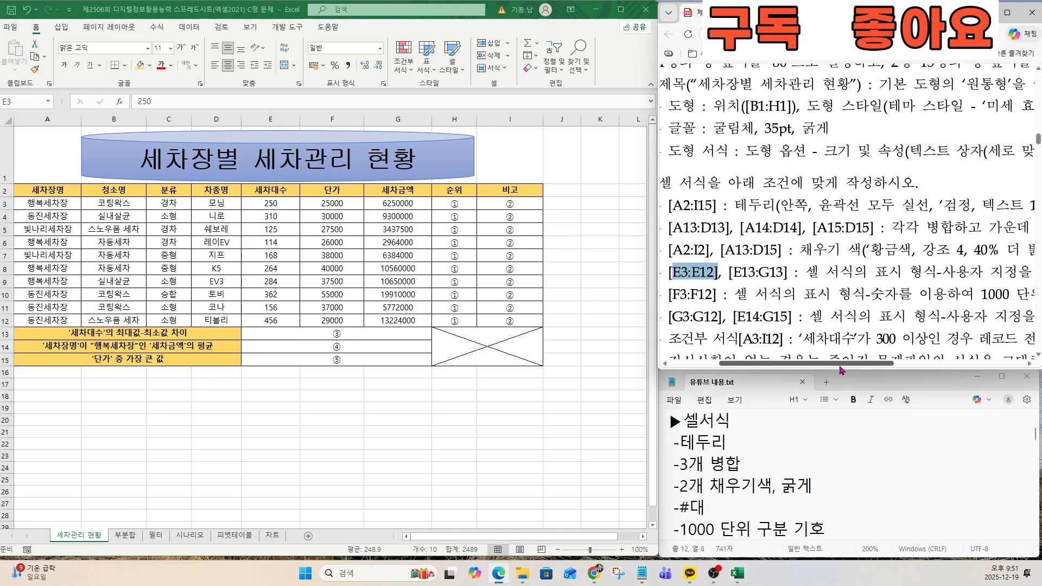
right_click(282, 229)
click(309, 468)
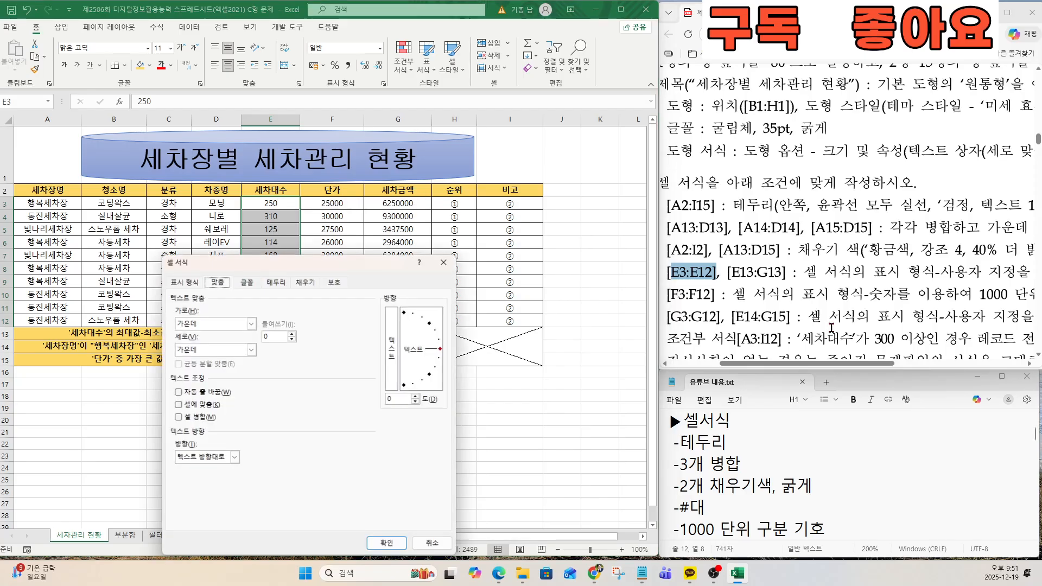
scroll(922, 304, right, 5)
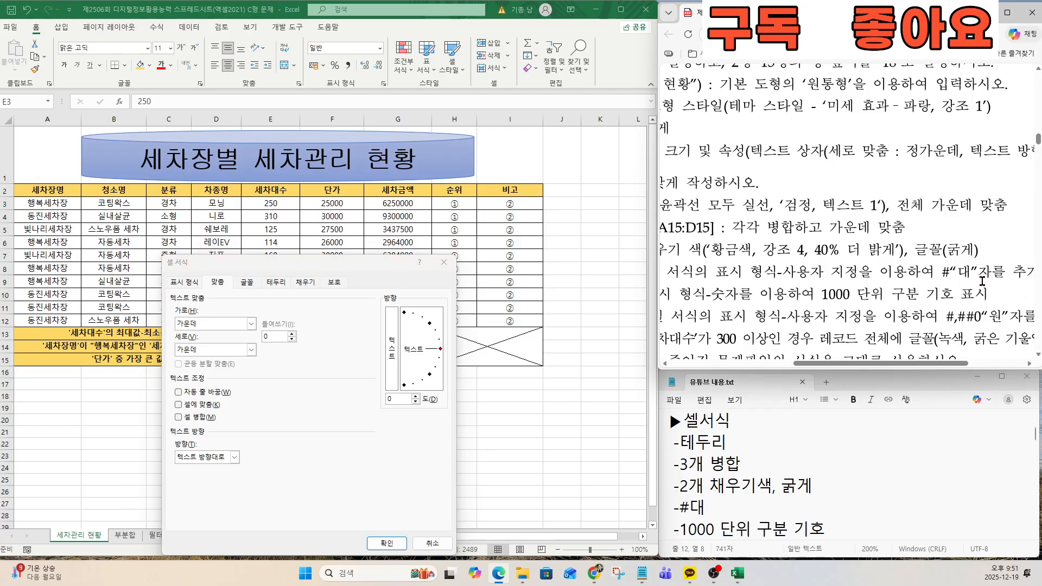
click(183, 283)
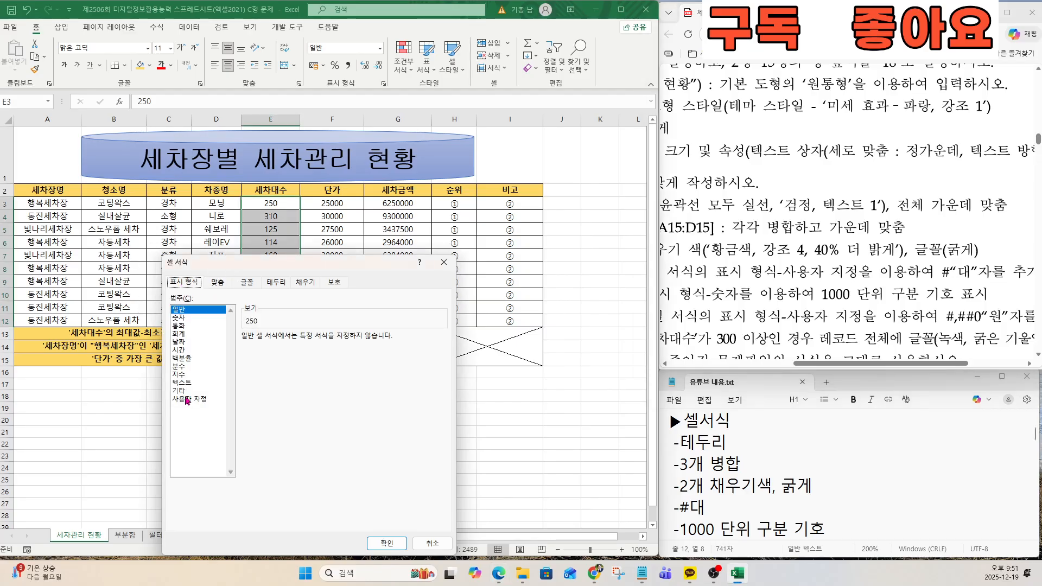
click(184, 400)
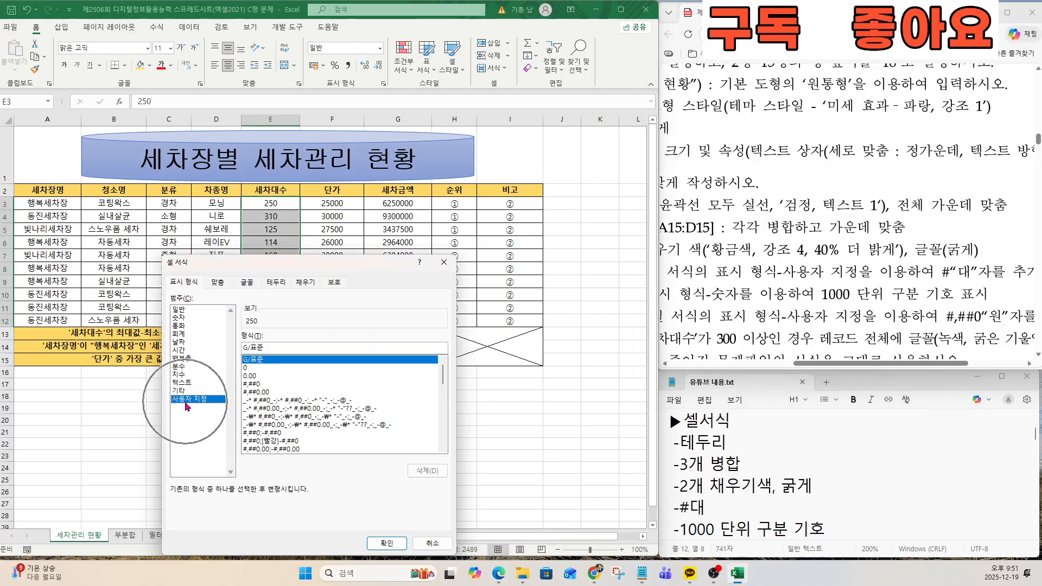
Turn the #,##0 format into the custom number format #"대" and apply it to E3:E12
click(255, 386)
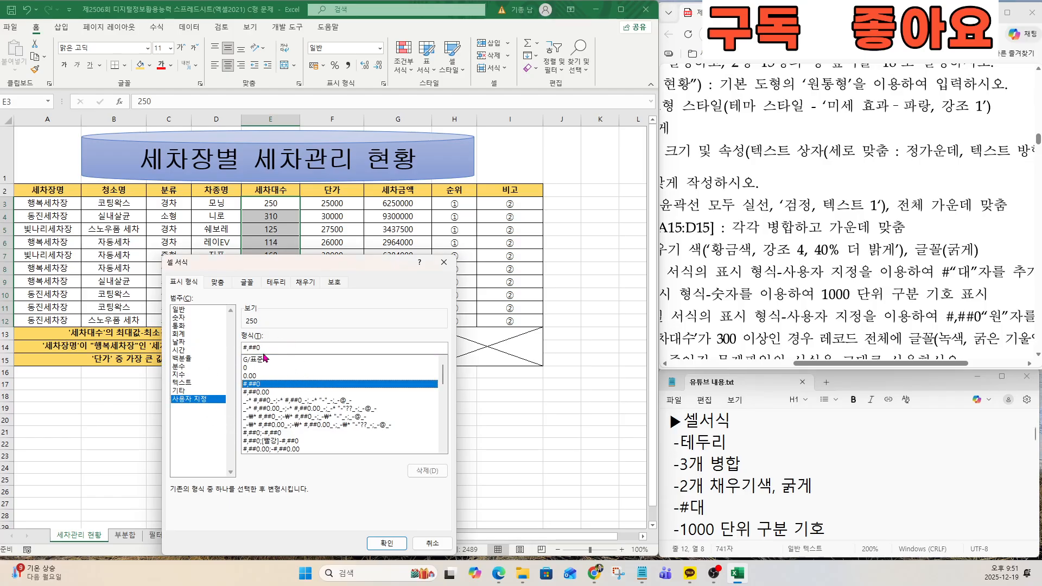
key(BackSpace)
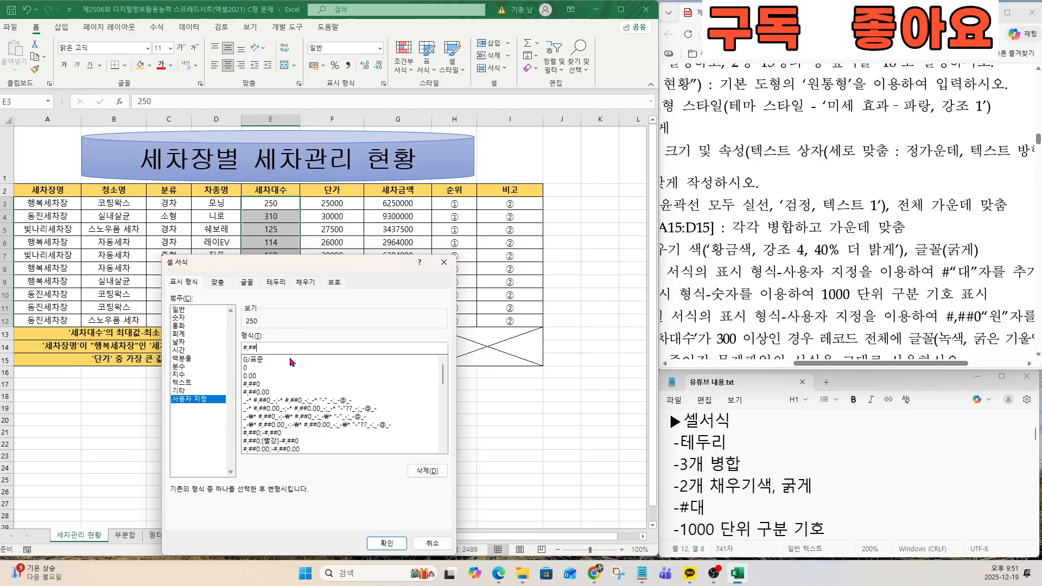
key(BackSpace)
key(BackSpace)
key(BackSpace)
text(대)
click(386, 542)
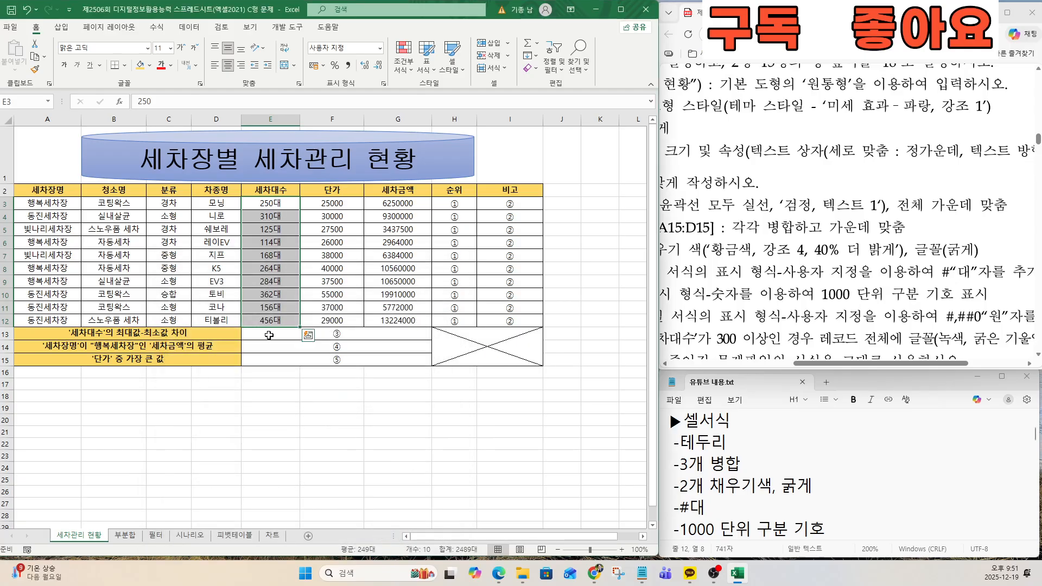
Open the cell format settings for merged cell E13:G13 and choose the 사용자 지정 number format category, checking the exam condition
drag(880, 364, 781, 364)
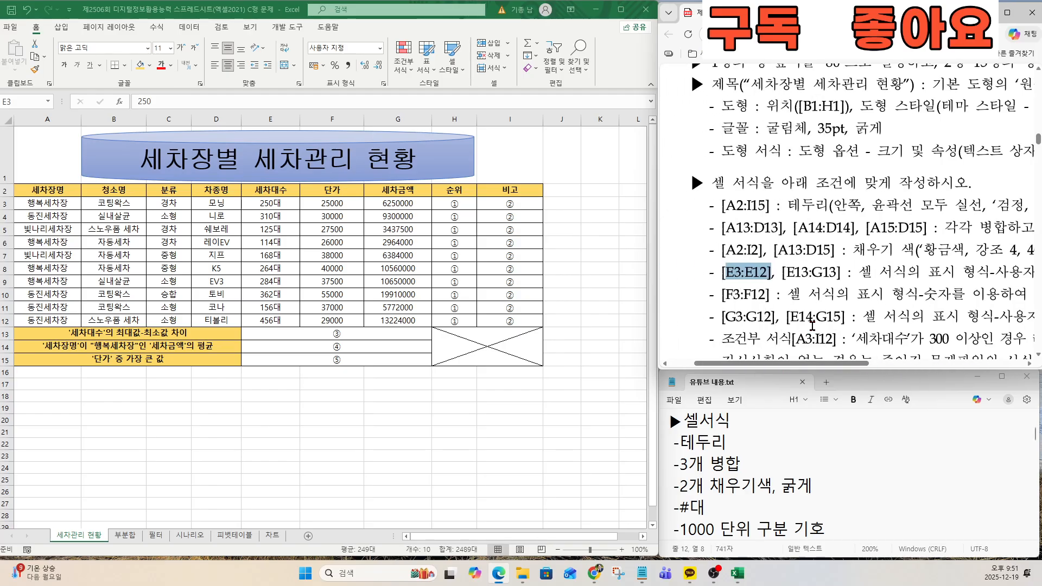
drag(787, 273, 839, 274)
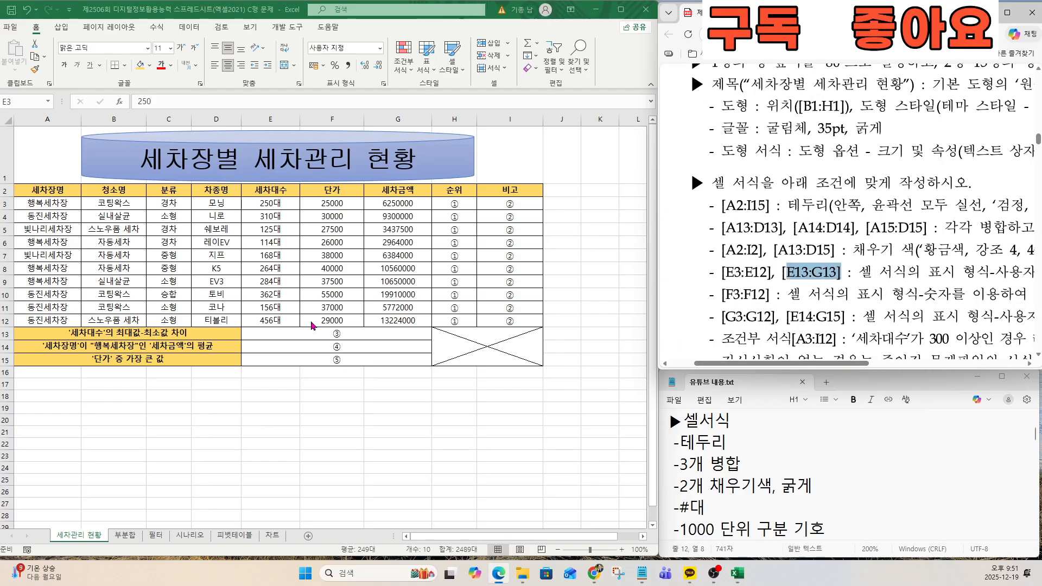
click(274, 336)
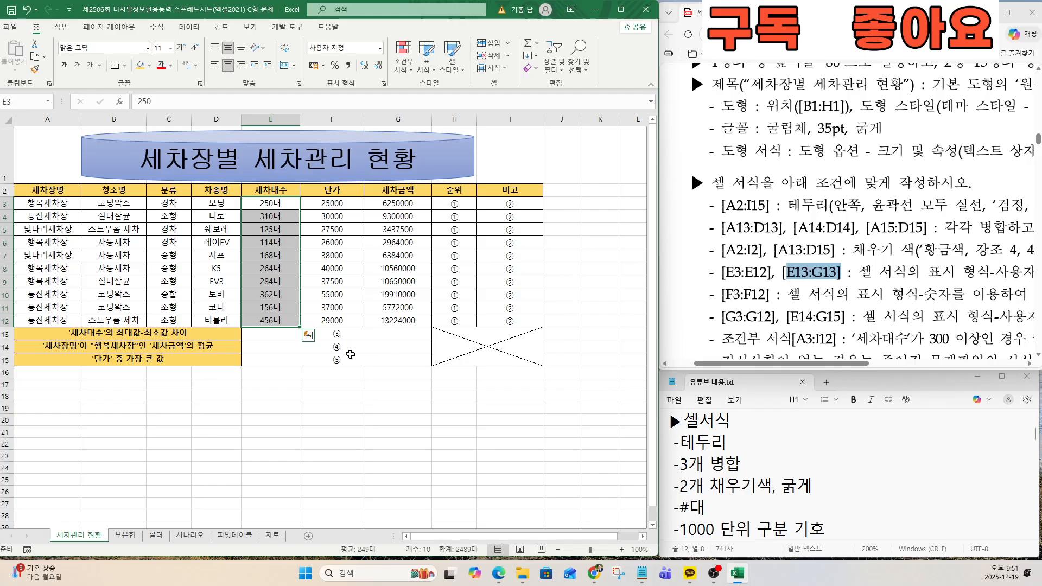
drag(372, 338, 369, 358)
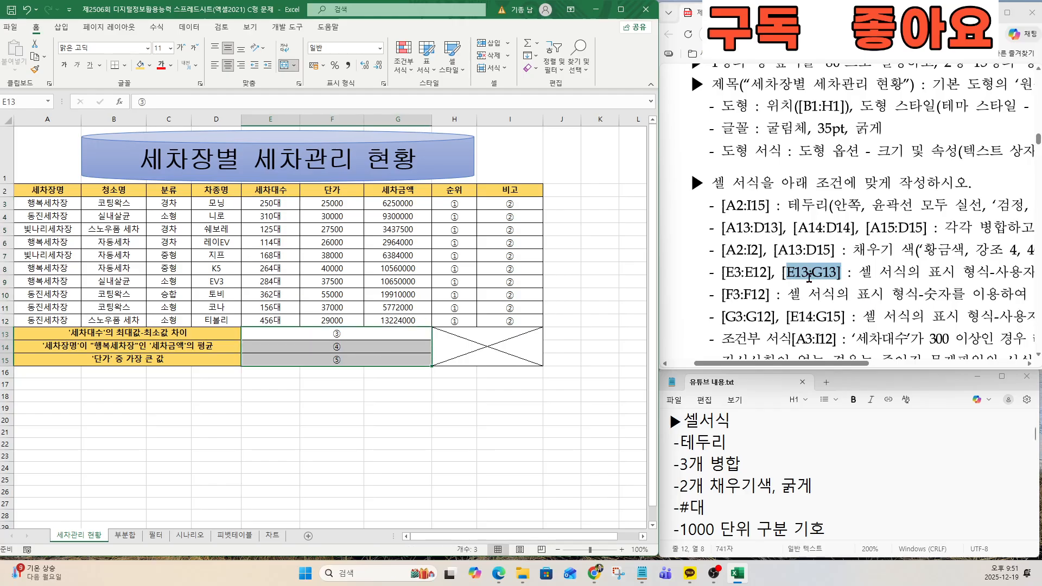
click(326, 336)
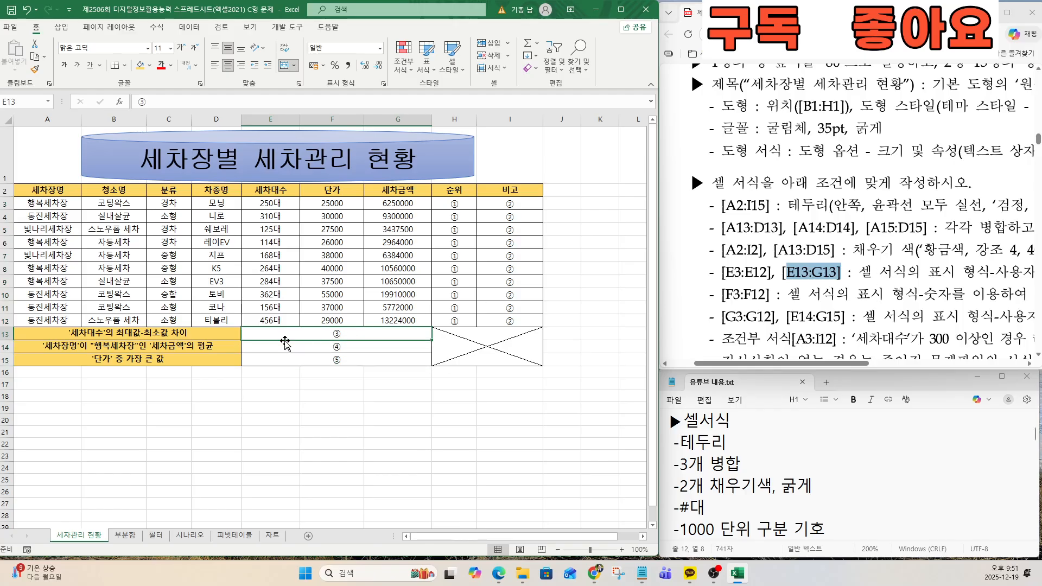
click(343, 336)
right_click(344, 339)
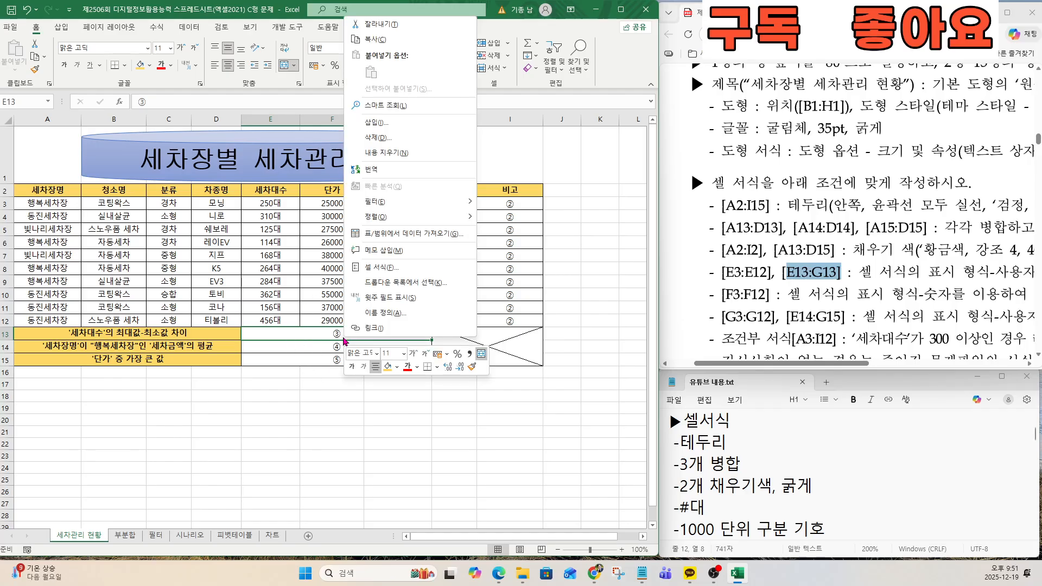
click(368, 268)
drag(807, 370, 934, 371)
click(255, 256)
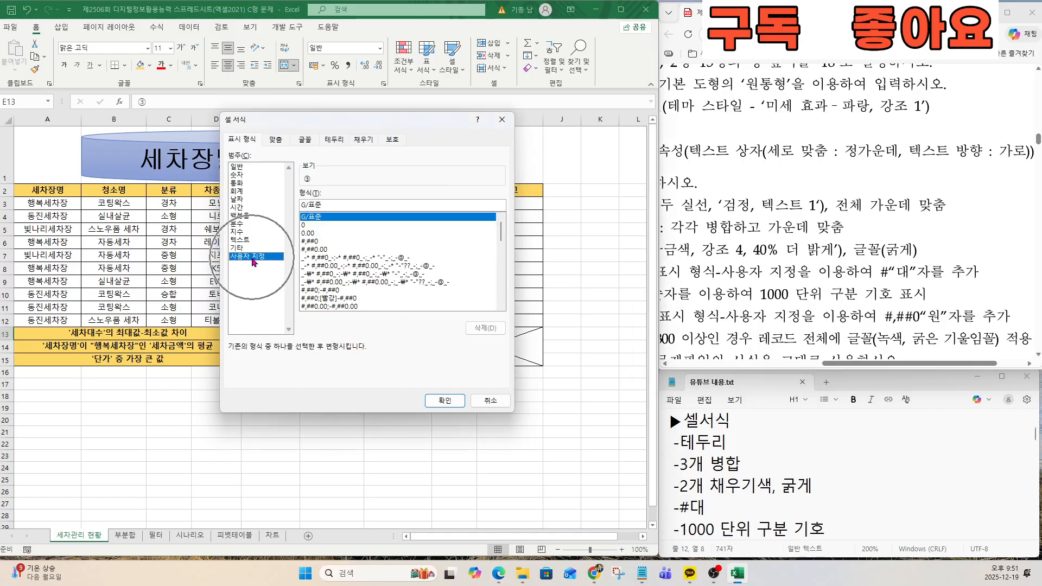
Turn the #,##0 format into the custom number format #"대" and apply it to merged cell E13:G13
click(315, 242)
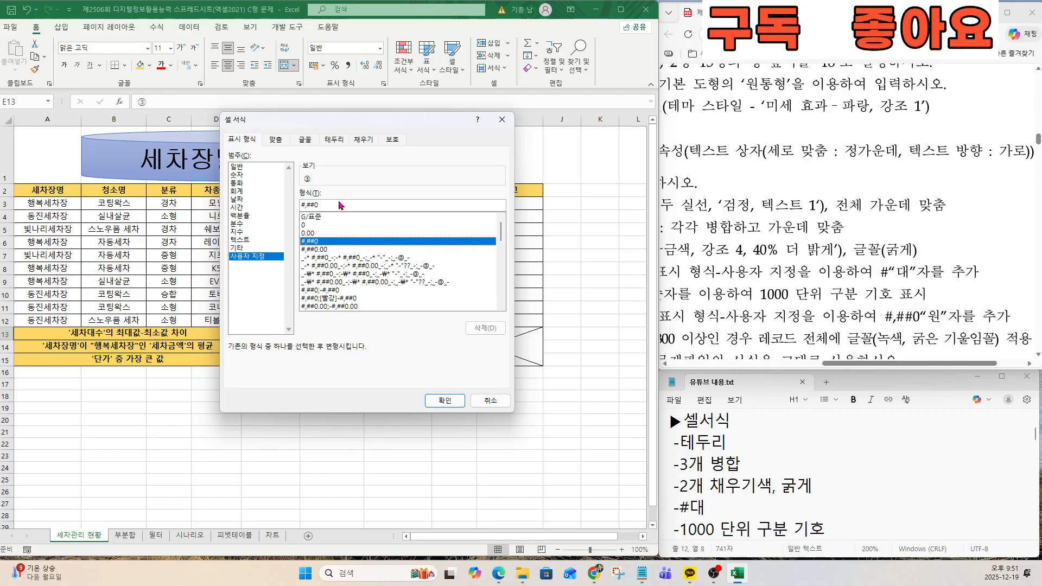
click(339, 204)
key(BackSpace)
key(BackSpace)
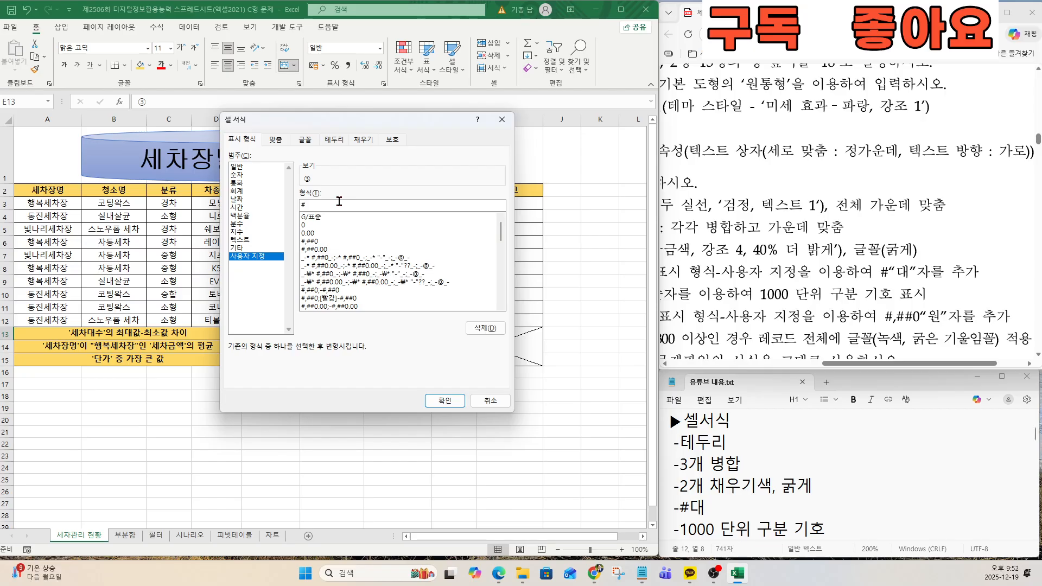
click(444, 401)
Check the F3:F12 range in the exam conditions and open the cell format settings for those 단가 cells
drag(868, 363, 745, 330)
drag(715, 294, 760, 296)
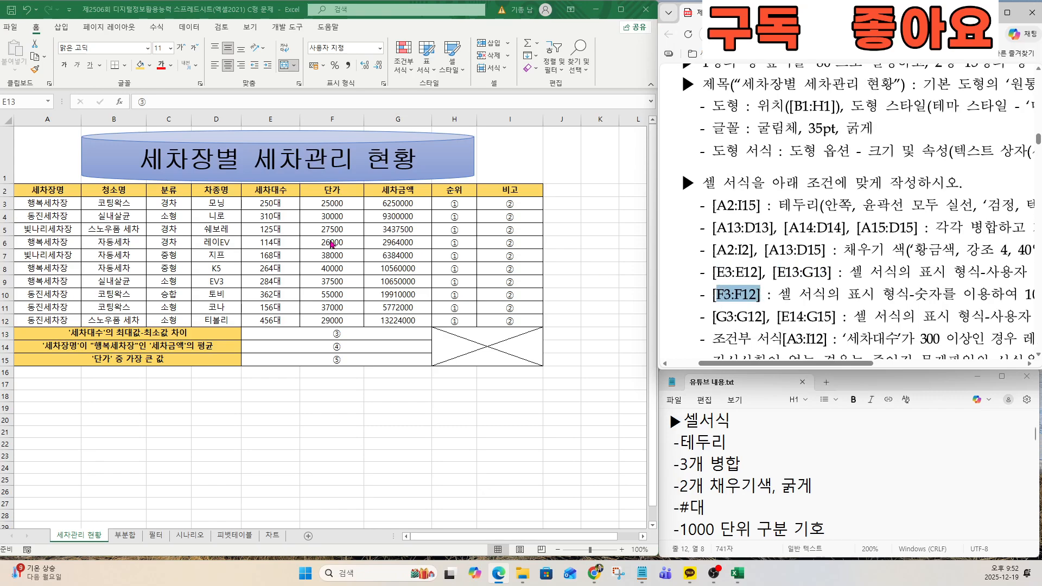
click(330, 204)
drag(330, 204, 325, 319)
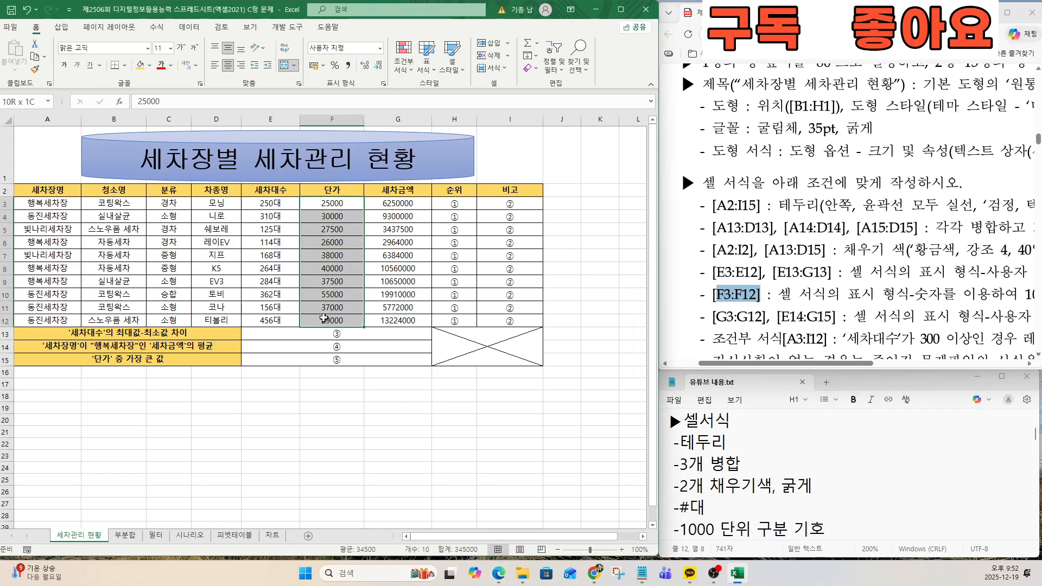
right_click(324, 318)
click(359, 478)
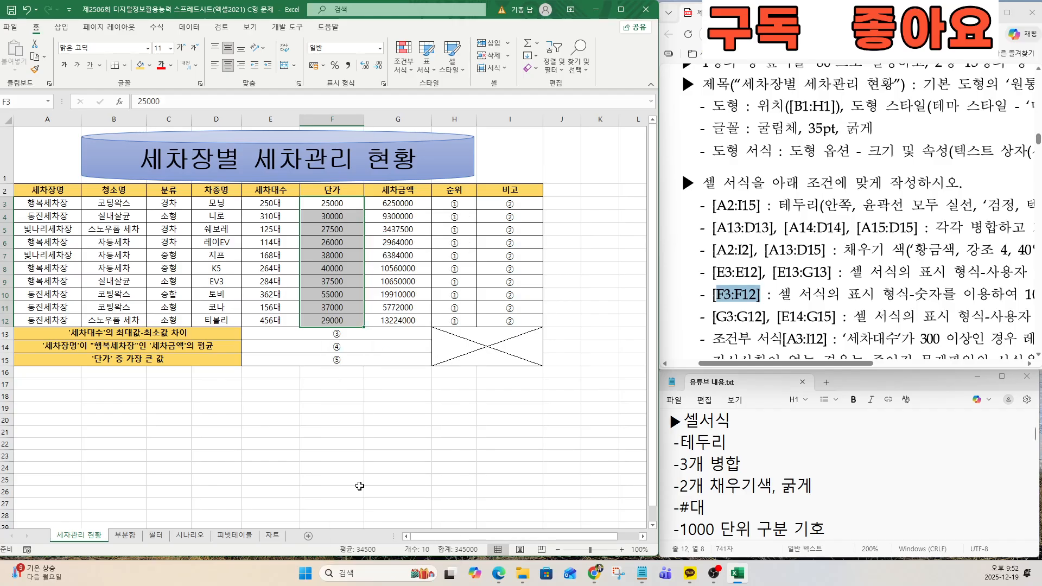
drag(341, 271, 345, 190)
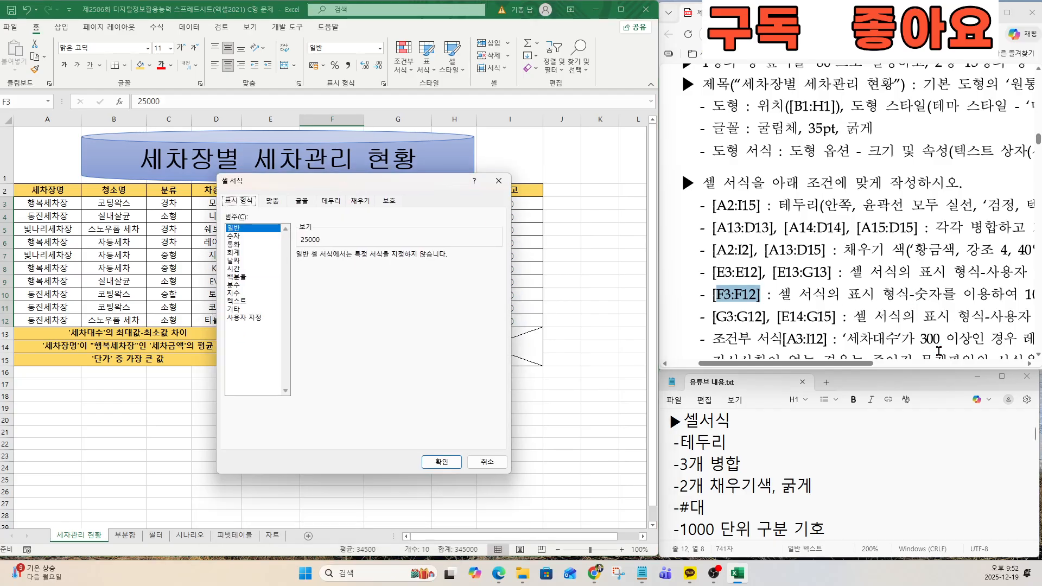
Apply the 숫자 format with the 1000 단위 구분 기호 to F3:F12, as the exam condition asks
drag(870, 364, 929, 364)
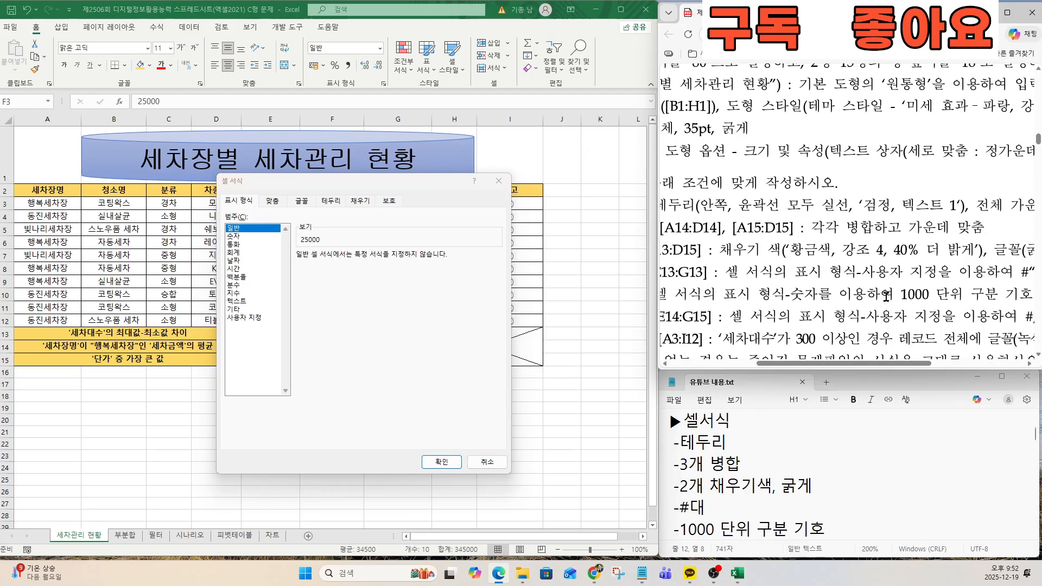
drag(886, 296, 999, 295)
click(236, 237)
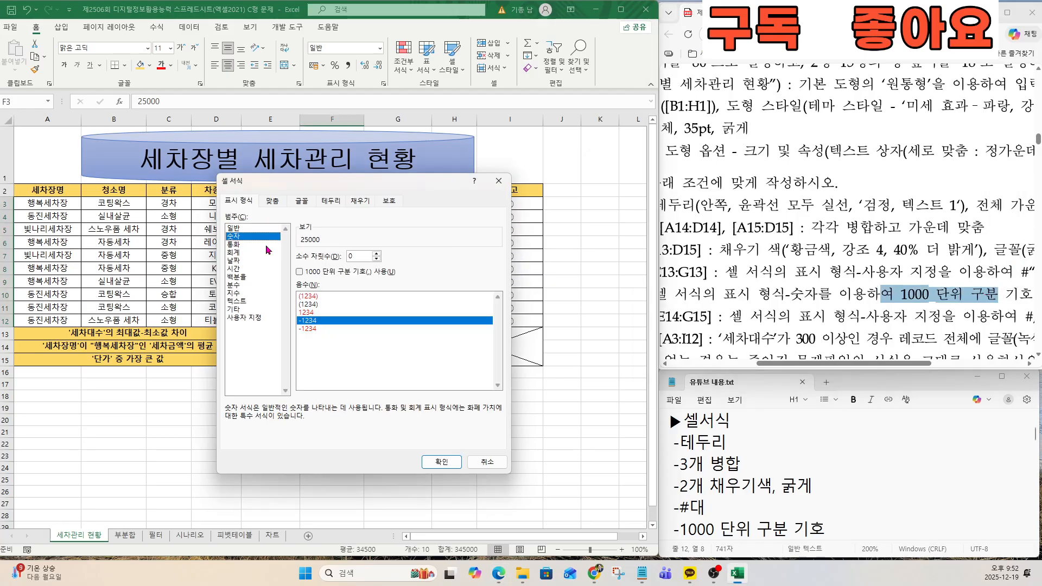
click(300, 272)
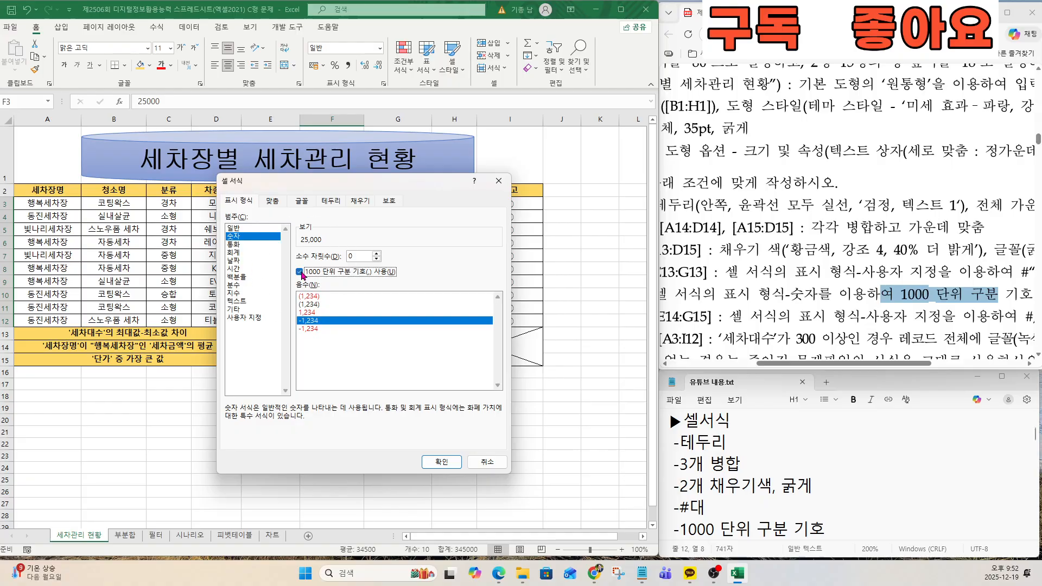
click(446, 461)
Check the G3:G12 range in the exam conditions and open the cell format settings for those 세차금액 cells
drag(808, 364, 746, 371)
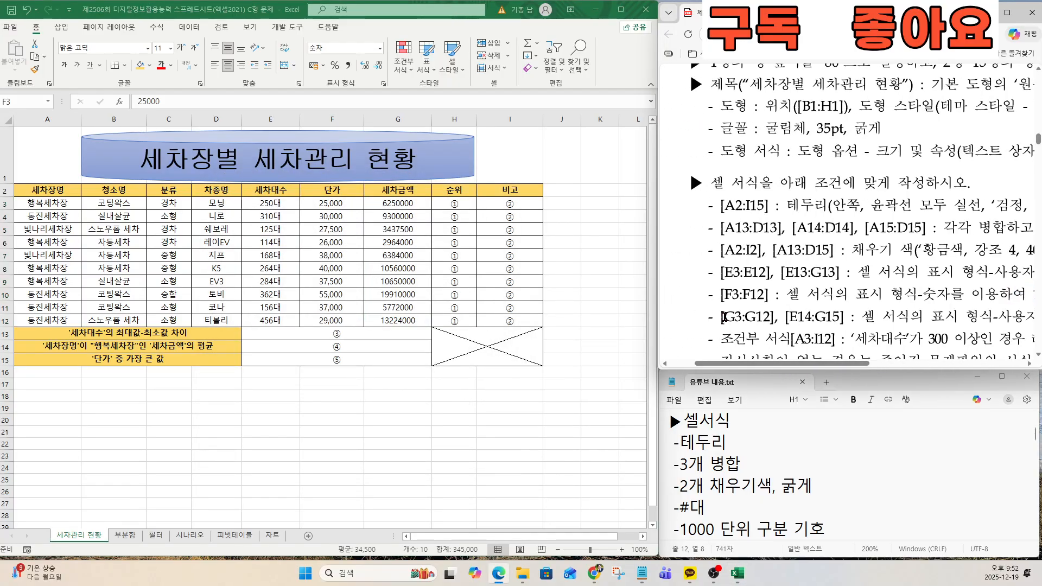
drag(725, 317, 778, 324)
key(ctrl)
key(ctrl)
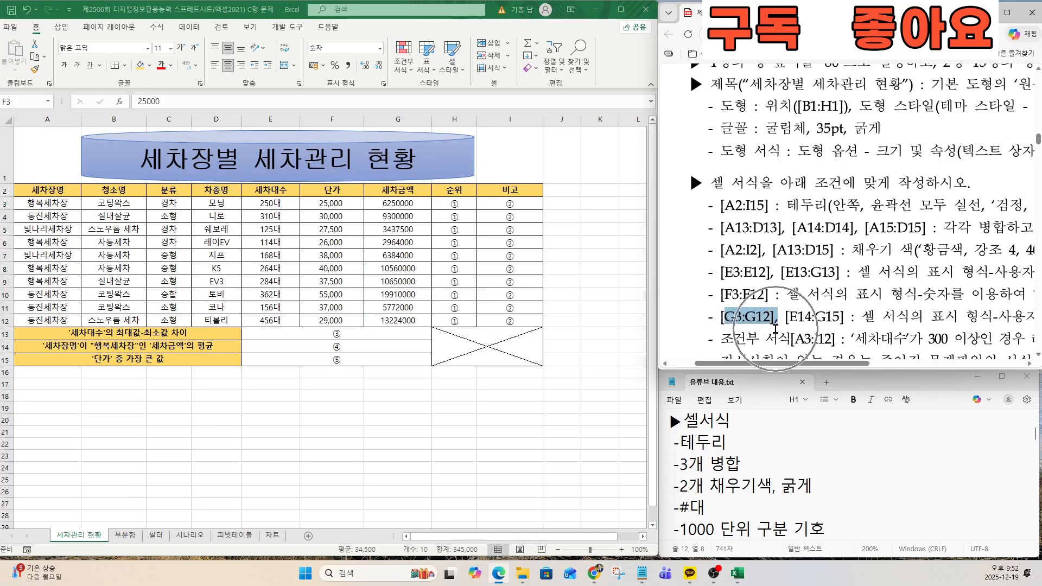
click(425, 283)
drag(398, 203, 401, 319)
right_click(386, 274)
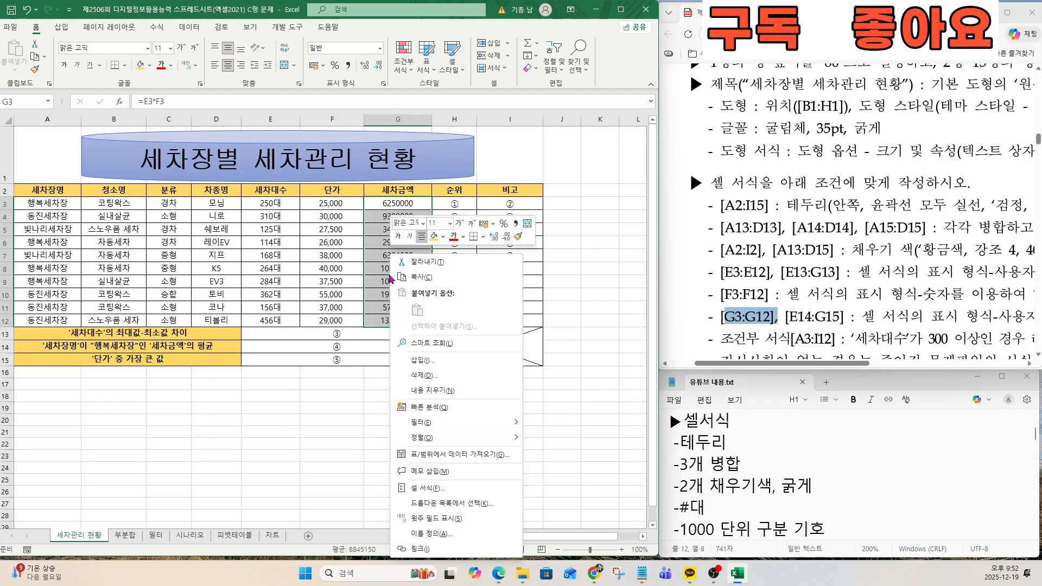
click(444, 491)
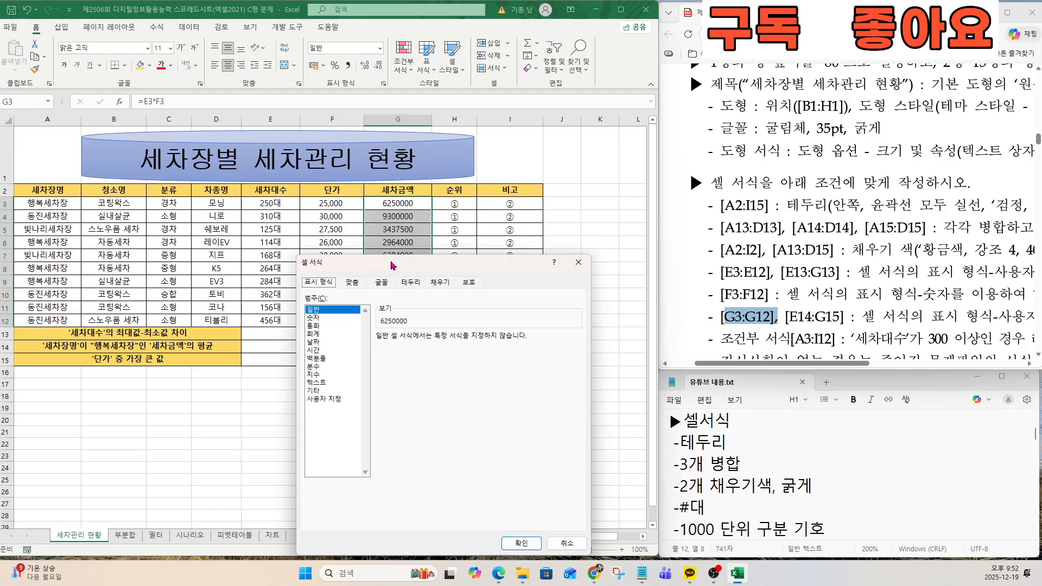
Apply the 사용자 지정 number format #,##0원 to G3:G12, following the exam condition and starting from the #,##0 format
drag(858, 366, 956, 369)
drag(791, 319, 1011, 320)
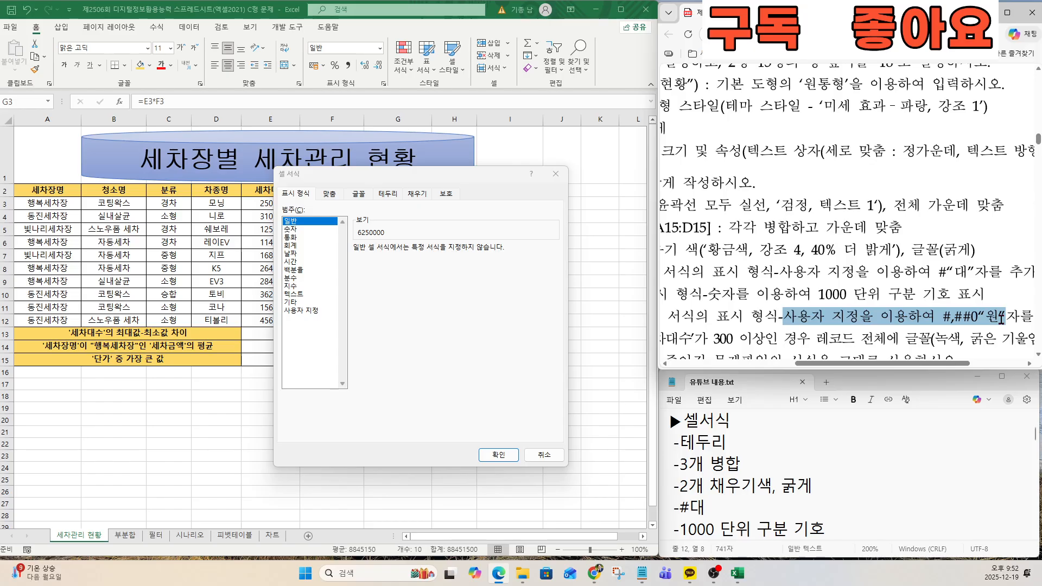
drag(951, 364, 971, 364)
scroll(905, 318, up, 3)
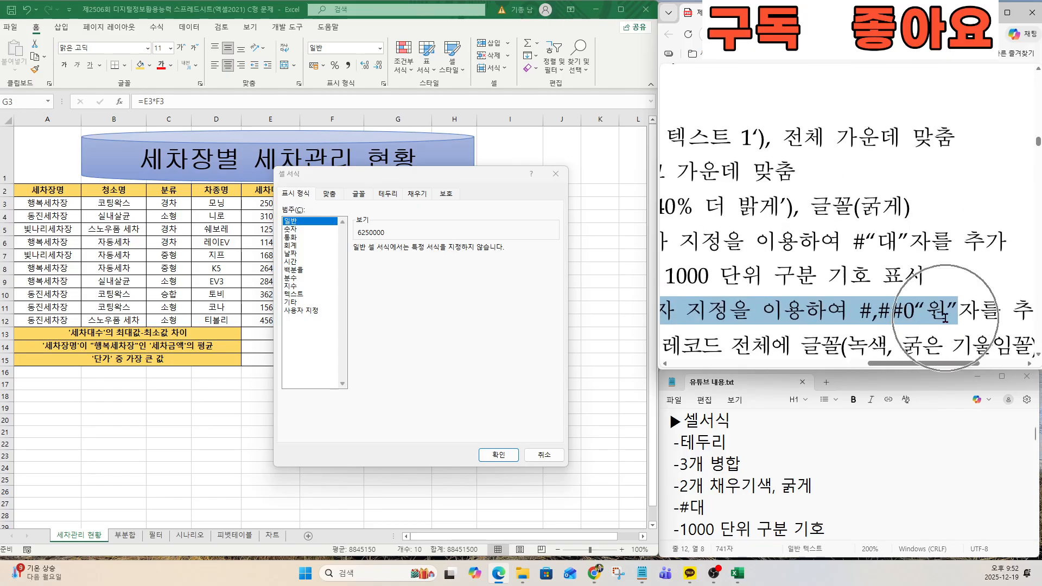
click(294, 311)
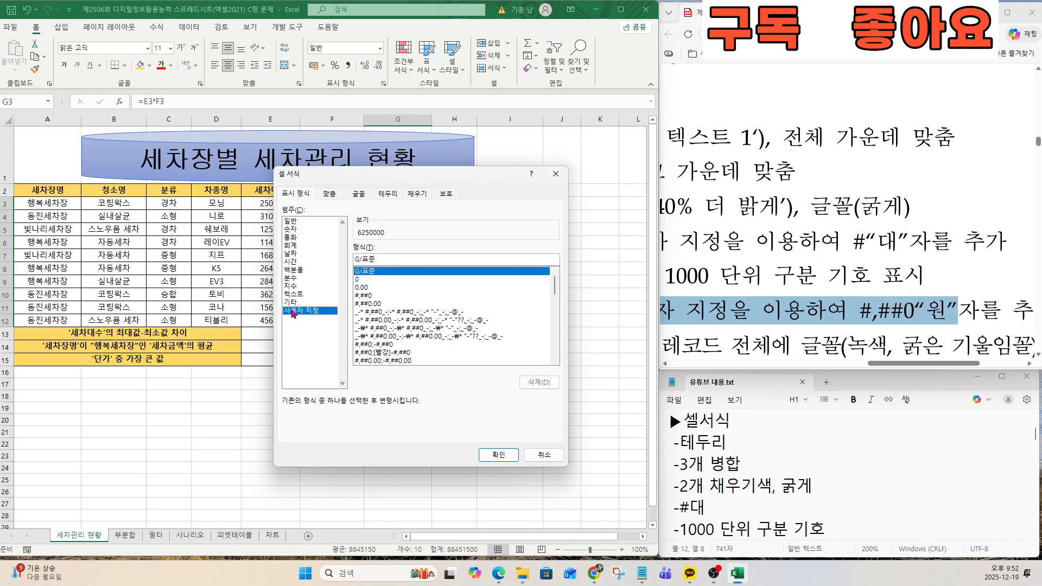
click(368, 296)
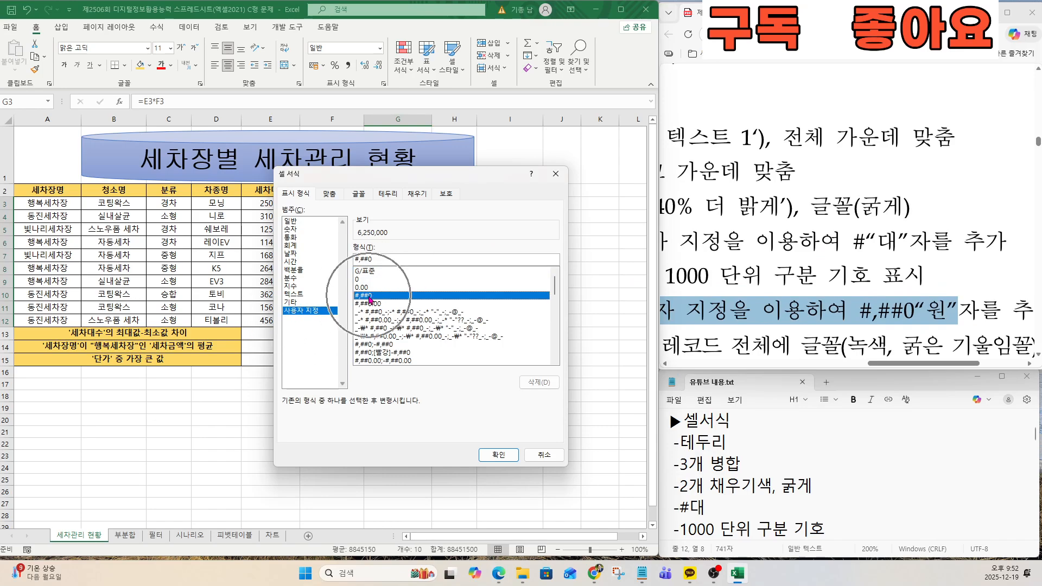
click(389, 261)
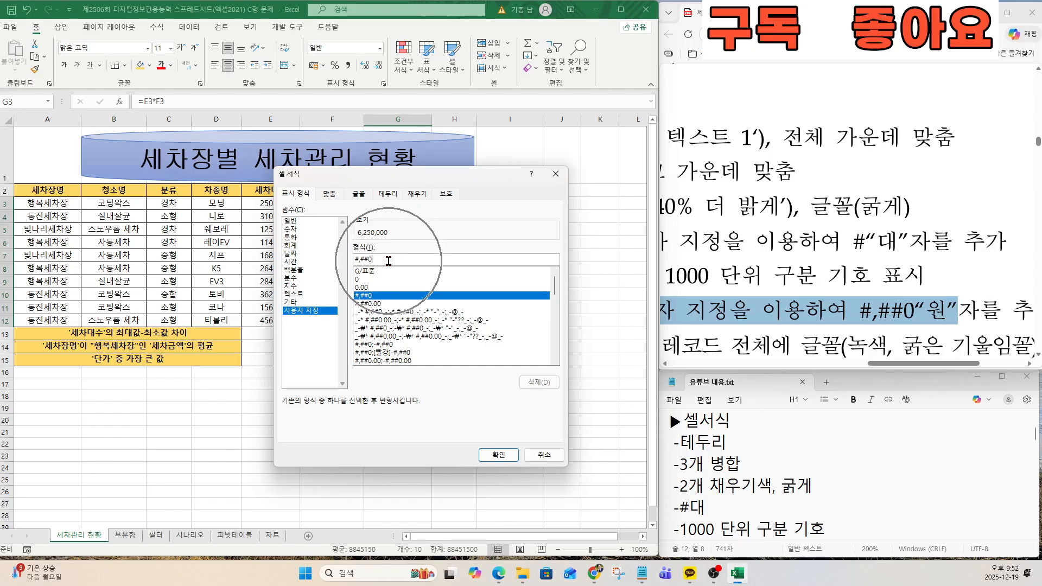
text(우)
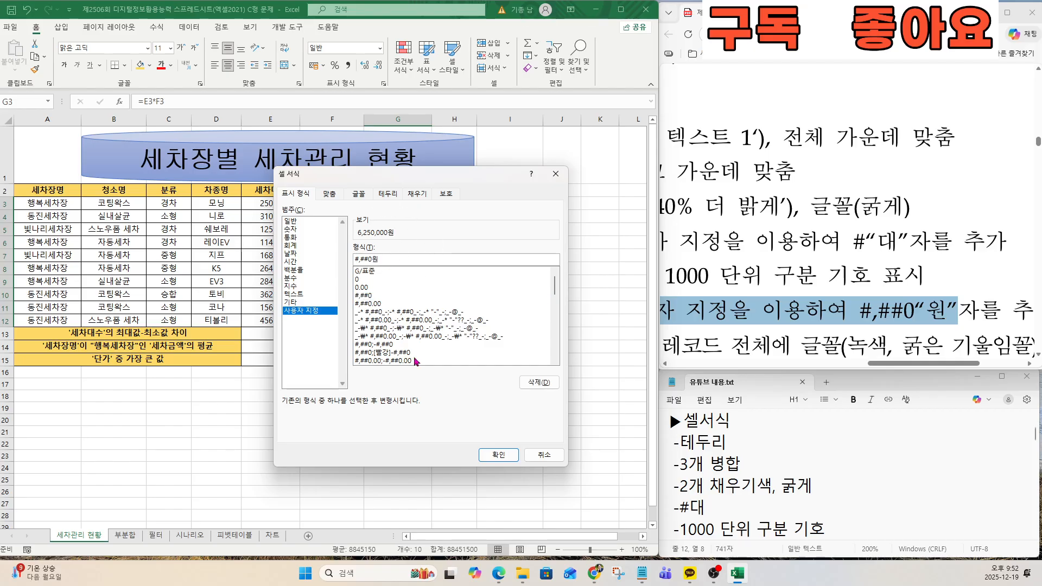
click(488, 454)
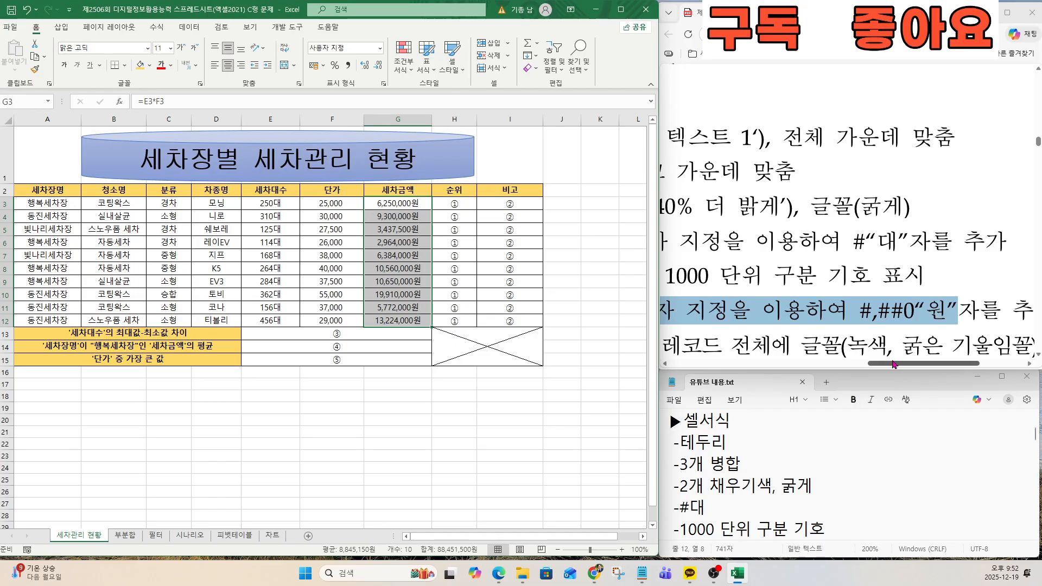
Check the E14:G15 range in the exam conditions and open the cell format settings for those merged cells
drag(896, 364, 744, 365)
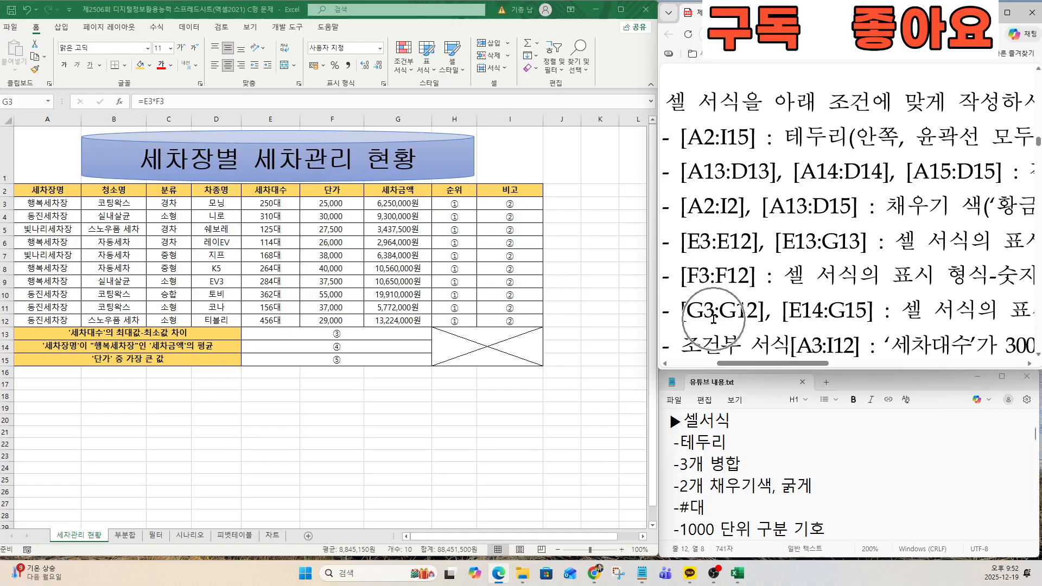
drag(788, 314, 882, 314)
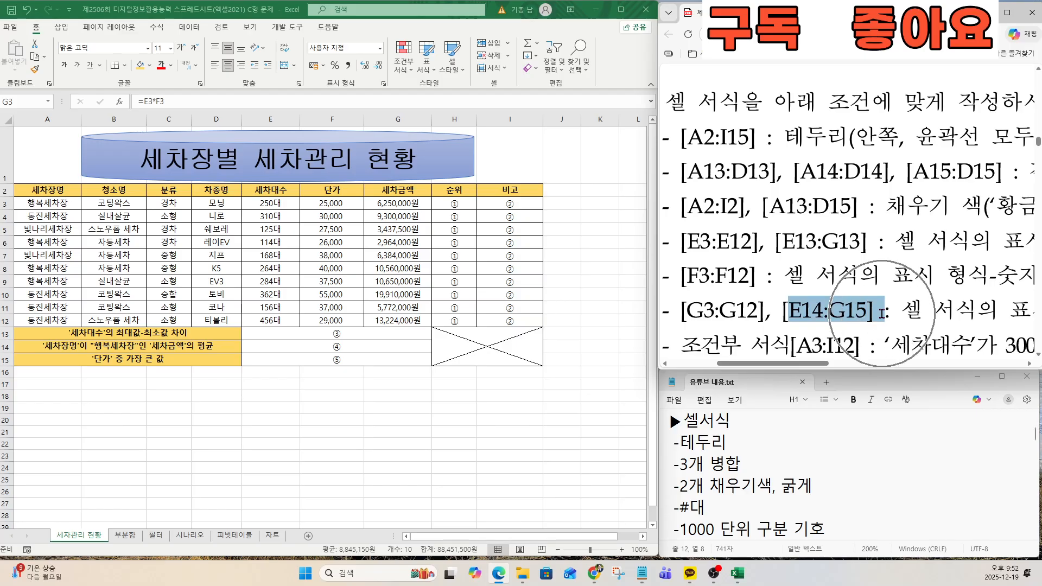
click(335, 348)
drag(336, 348, 336, 359)
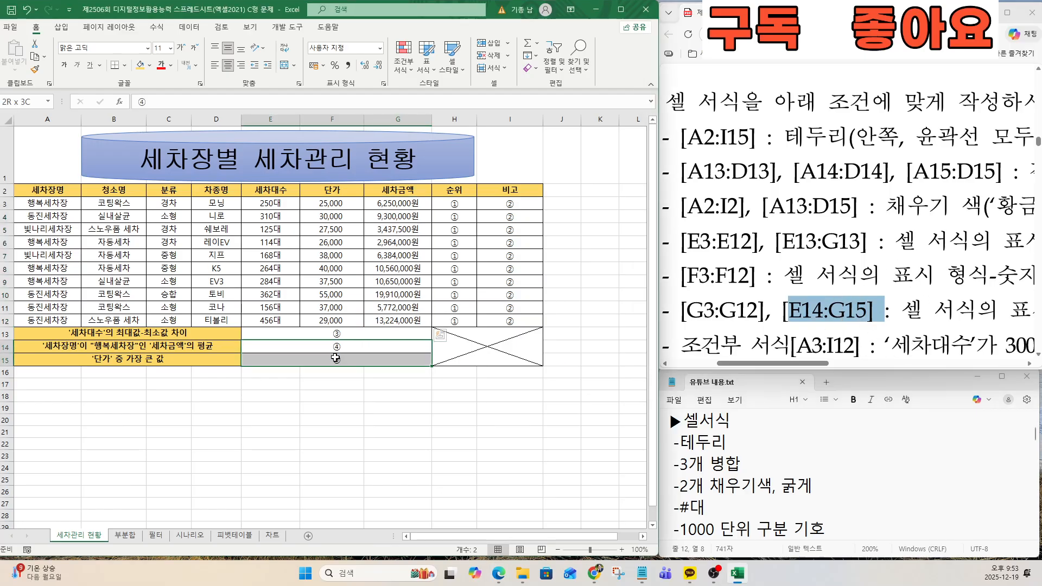
right_click(336, 358)
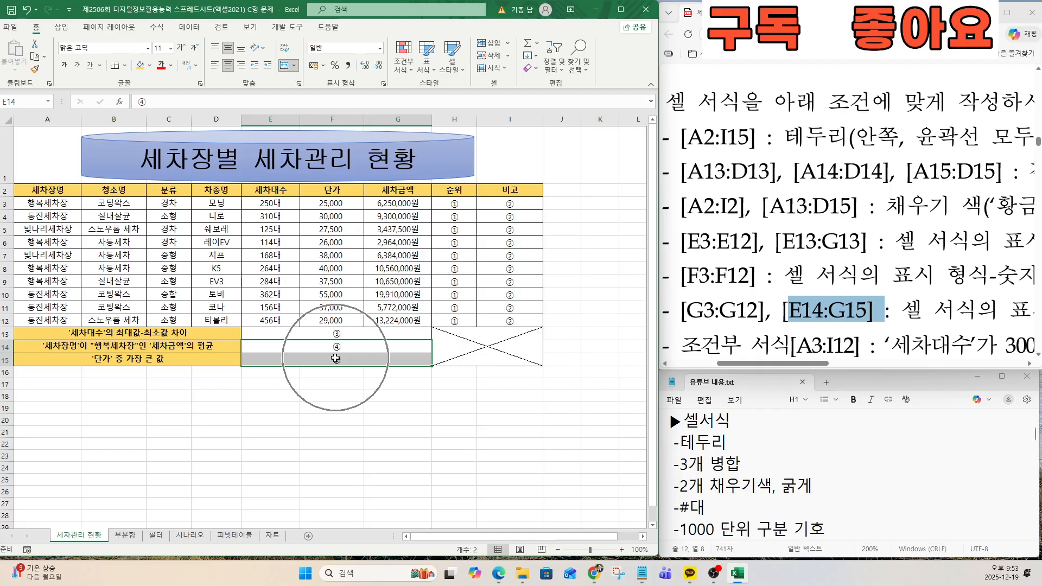
click(400, 288)
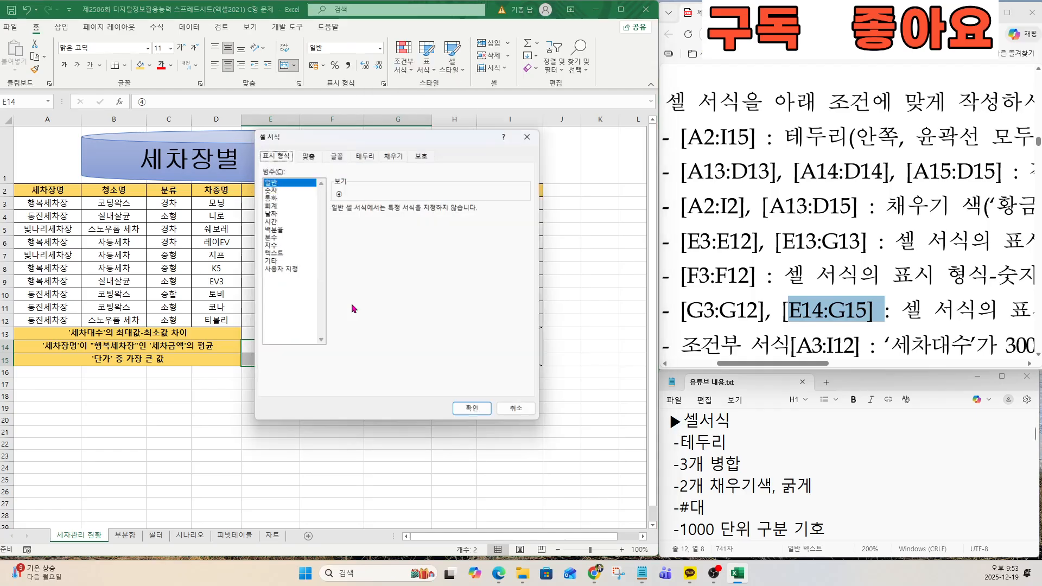
Turn the #,##0 format into the custom number format #,##0원 and apply it to E14:G15
click(282, 271)
click(345, 255)
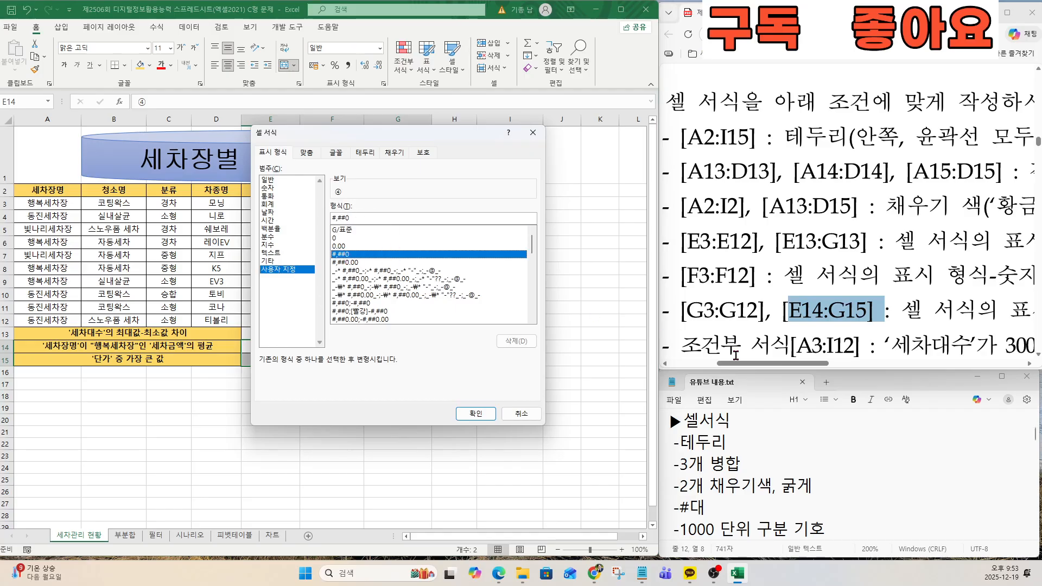
drag(737, 362, 924, 368)
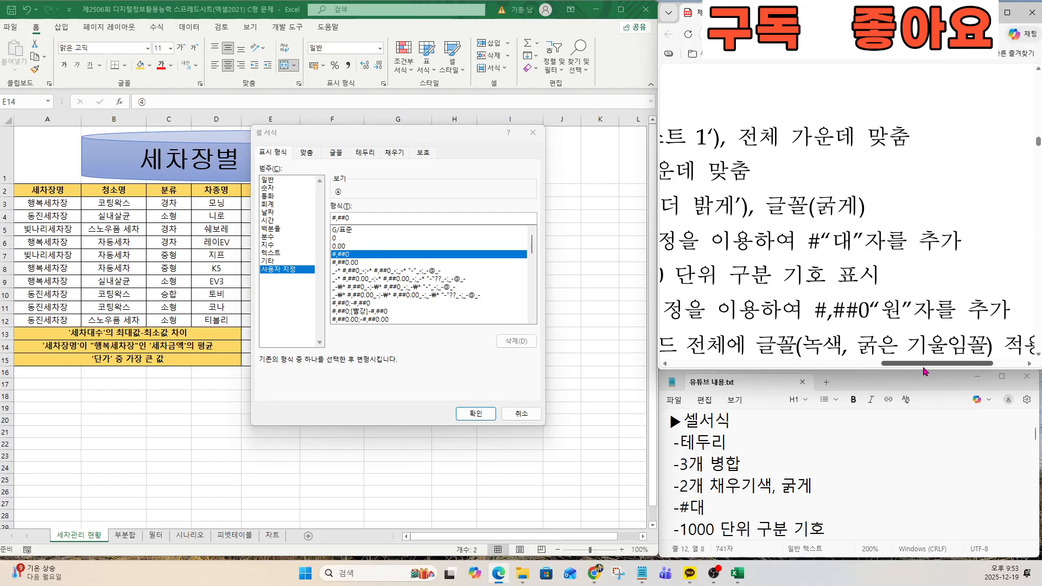
click(361, 217)
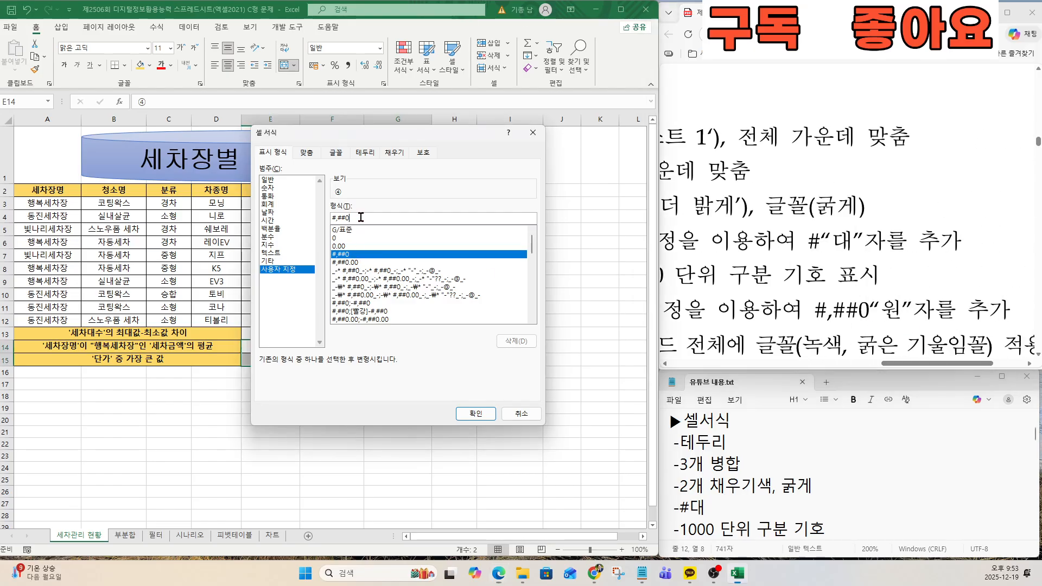
text(ㅇ)
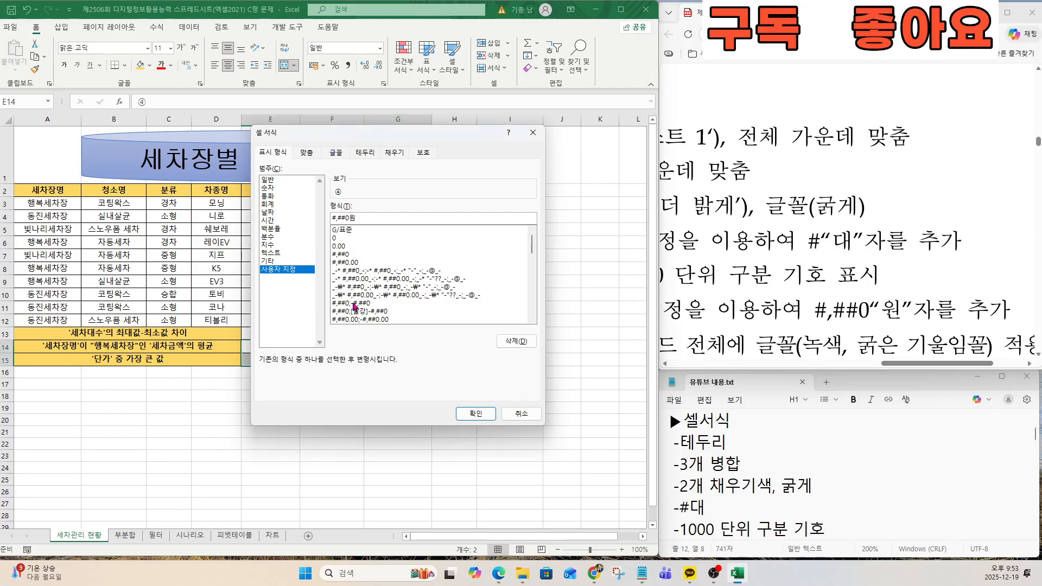
click(475, 414)
Examine the 조건부 서식 condition in the exam document and the 조건부서식-새규칙 entry in the notes
drag(922, 363, 747, 358)
scroll(764, 328, down, 1)
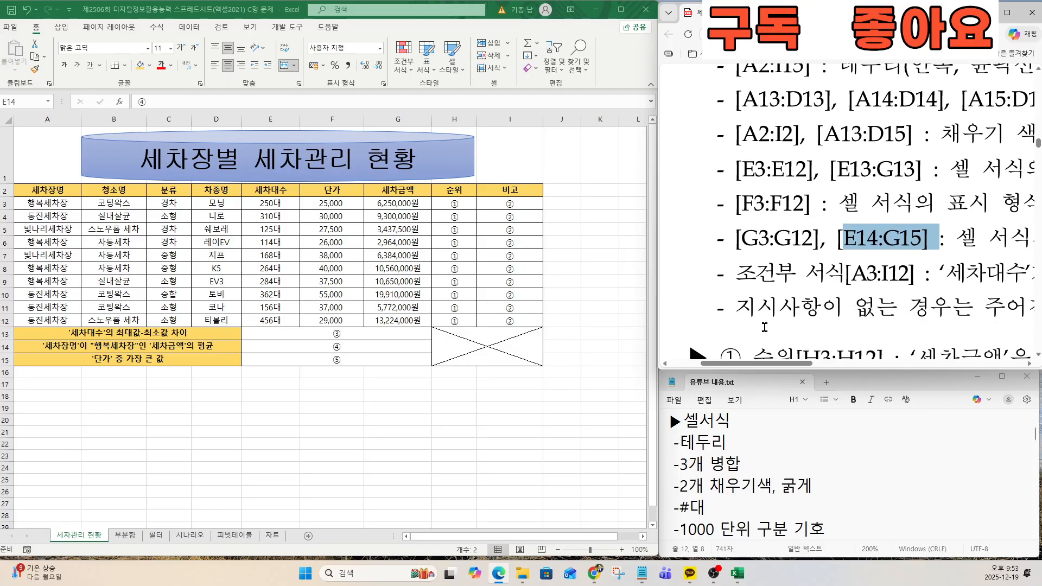
click(752, 457)
key(Down)
key(Down)
key(Down)
key(Down)
key(Down)
key(Down)
key(Down)
key(Down)
key(Down)
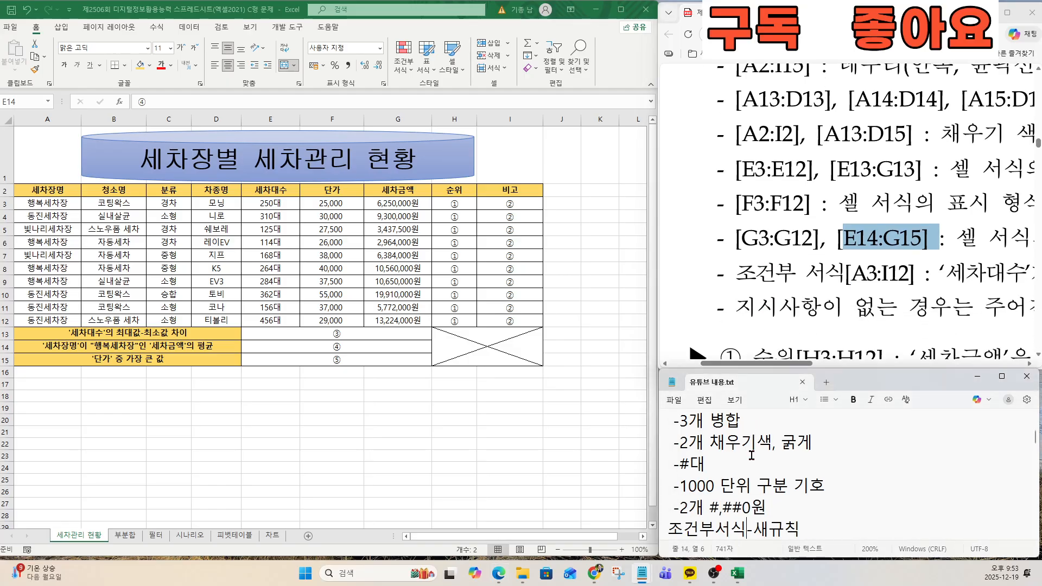
Create a new formula-based conditional formatting rule for A3:I12, following the 조건부 서식 condition in the exam document
click(851, 273)
drag(48, 203, 513, 321)
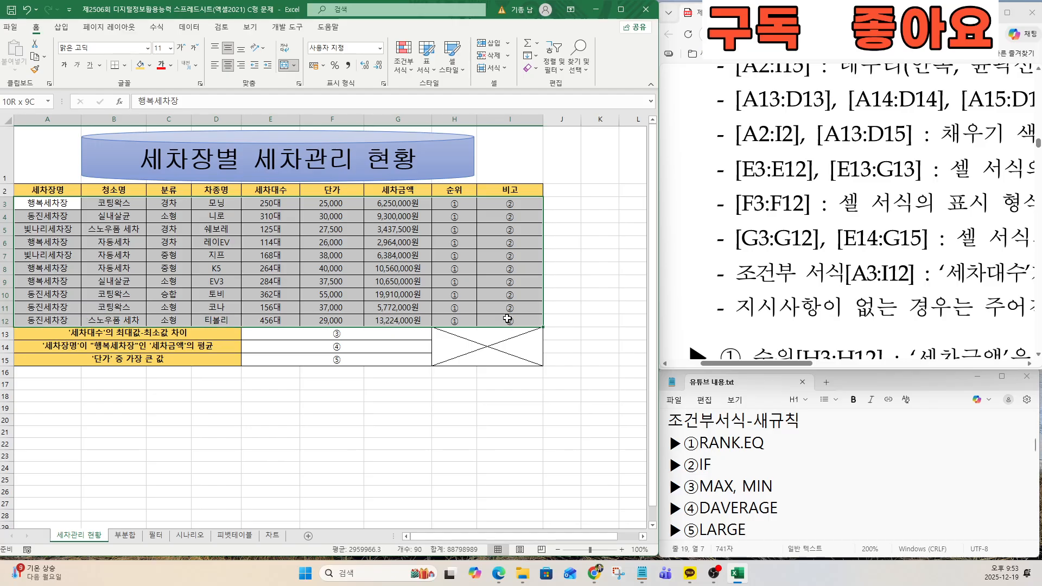
drag(805, 367, 886, 367)
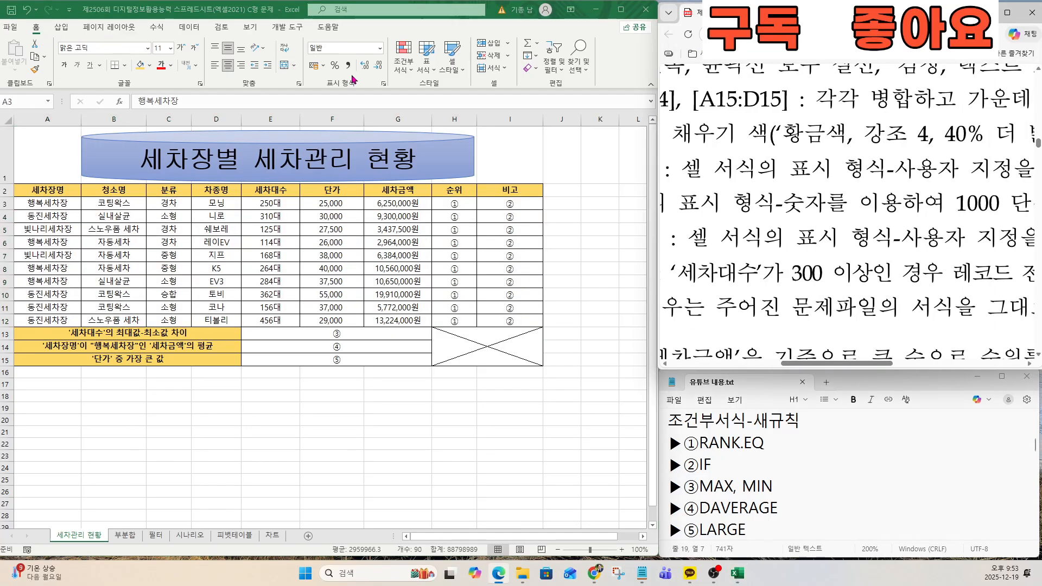
click(406, 67)
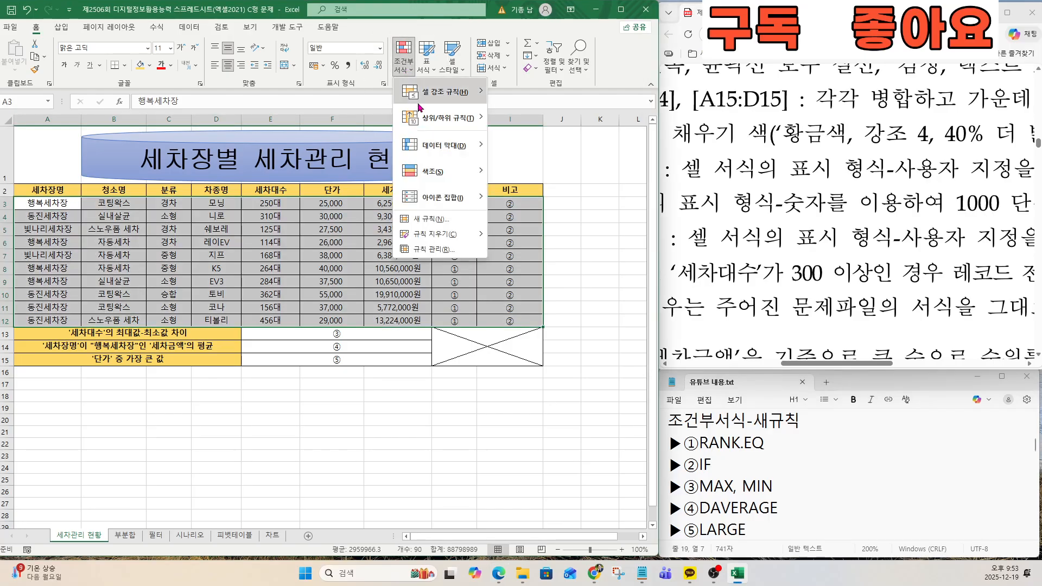
click(434, 218)
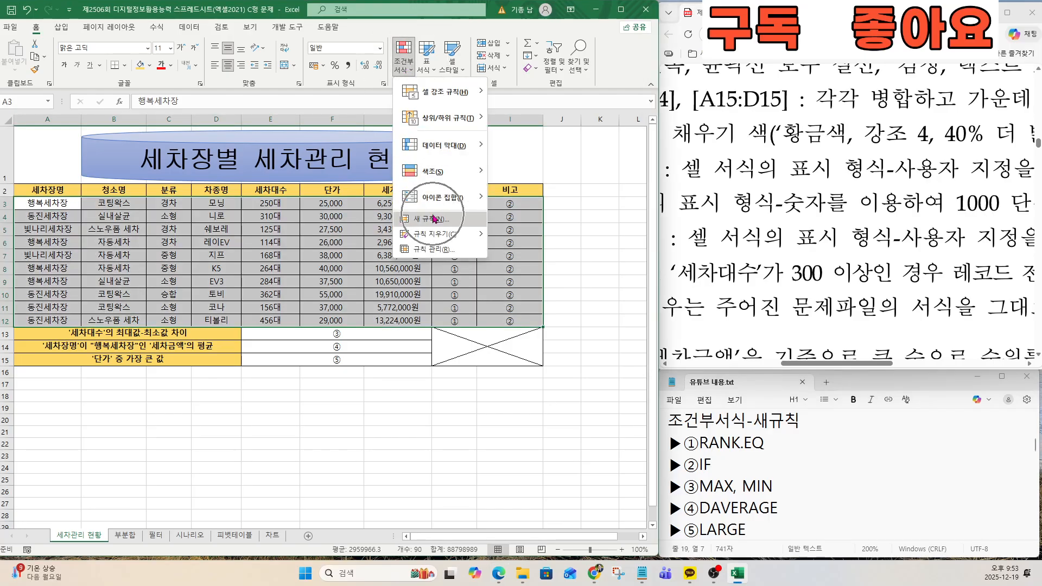
click(350, 323)
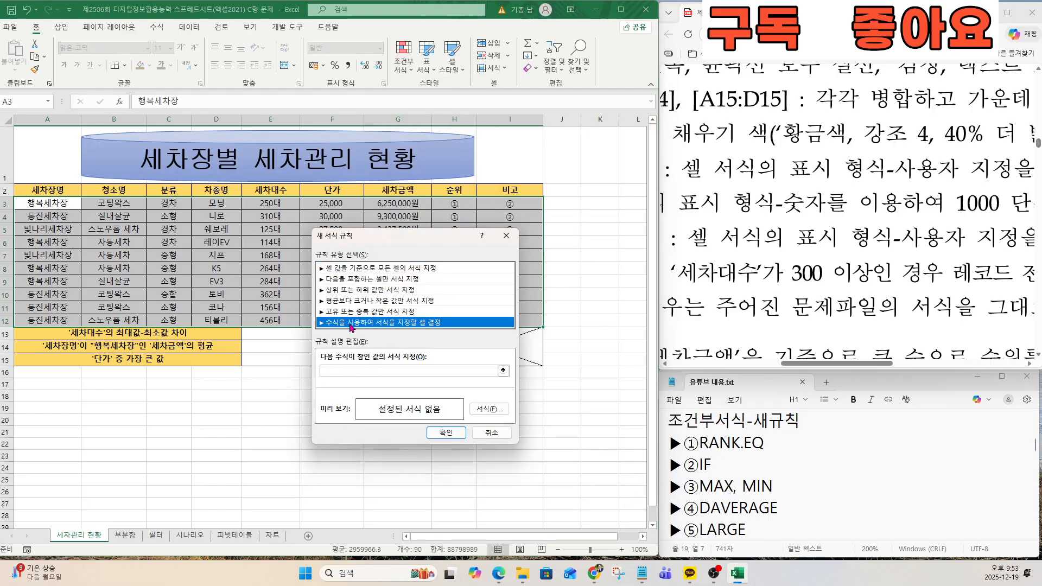
drag(376, 245, 330, 162)
click(297, 288)
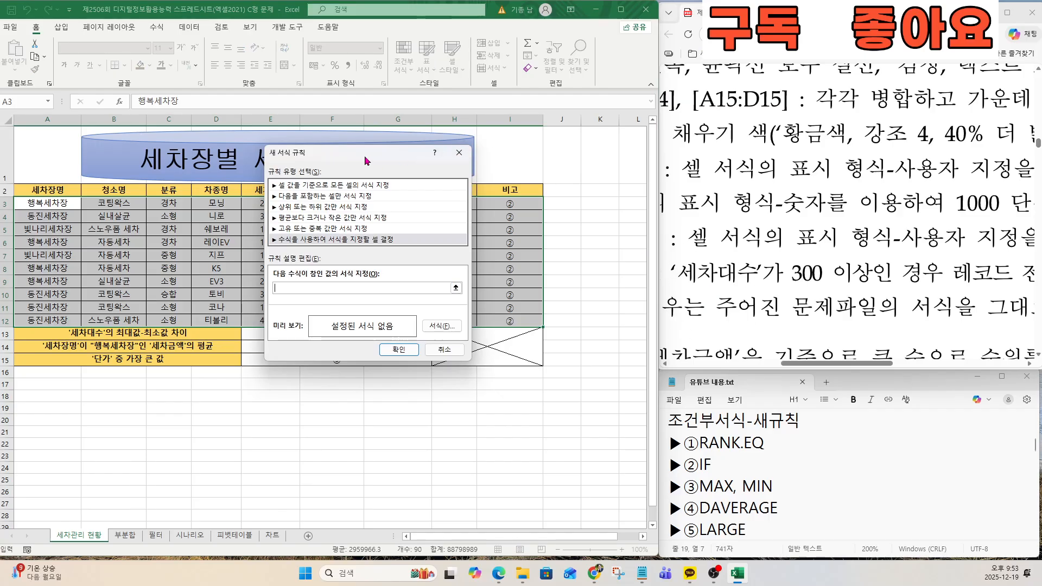
Enter the rule formula =$E3>=300 with only the column of E3 locked, matching the exam's 300 이상 condition
drag(361, 151, 495, 266)
click(263, 205)
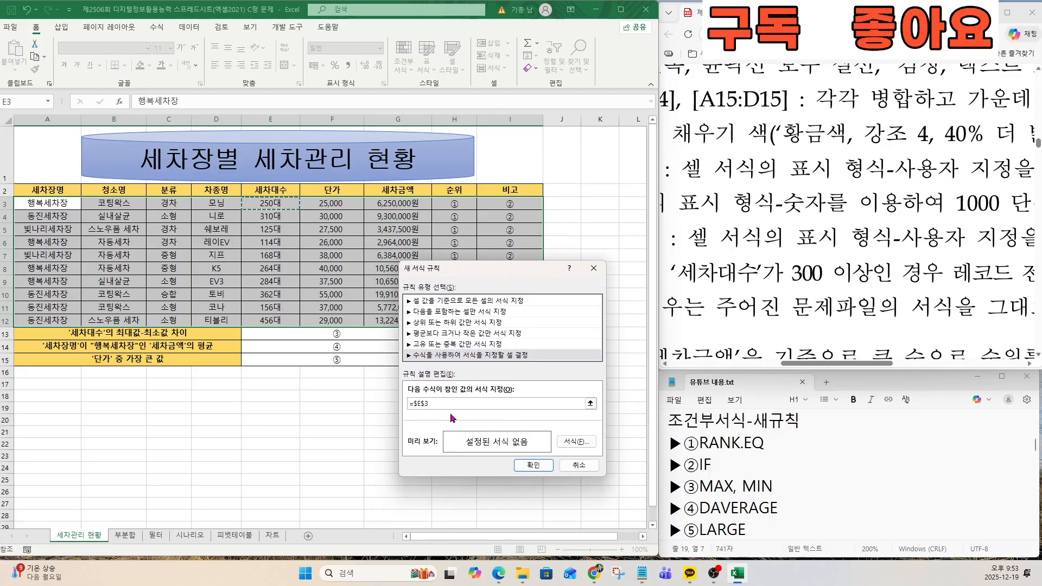
key(ctrl)
key(ctrl)
key(ctrl)
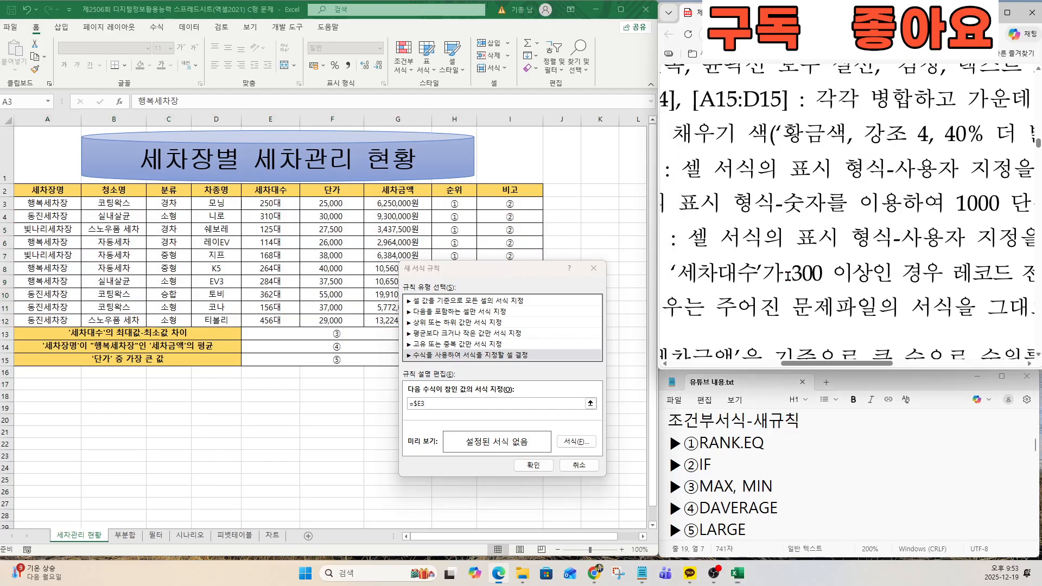
drag(785, 274, 902, 274)
click(537, 451)
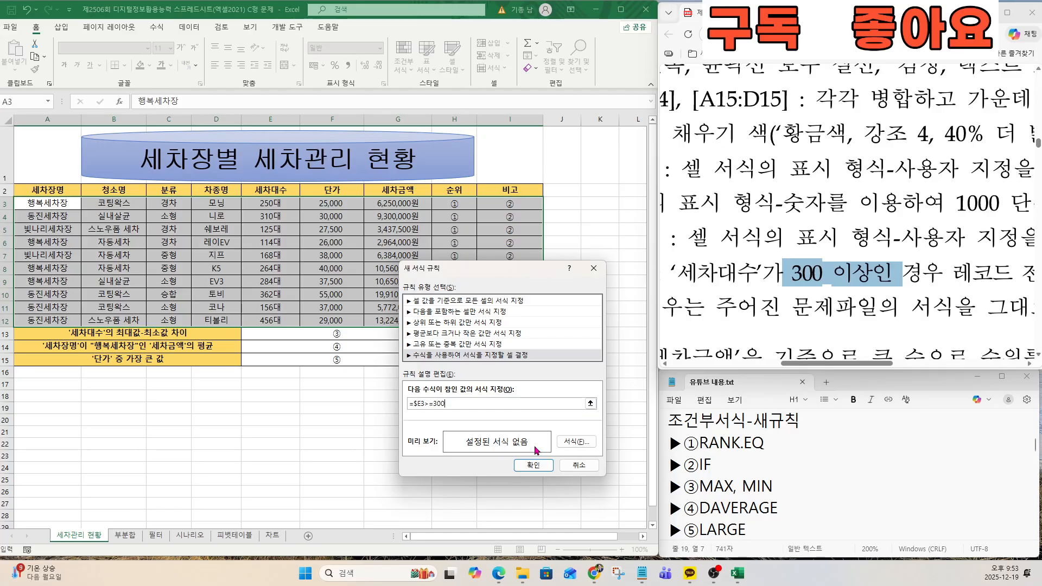
Give the rule a green, 굵은 기울임꼴 font as the exam condition requires and apply it to A3:I12
drag(853, 364, 973, 361)
click(737, 274)
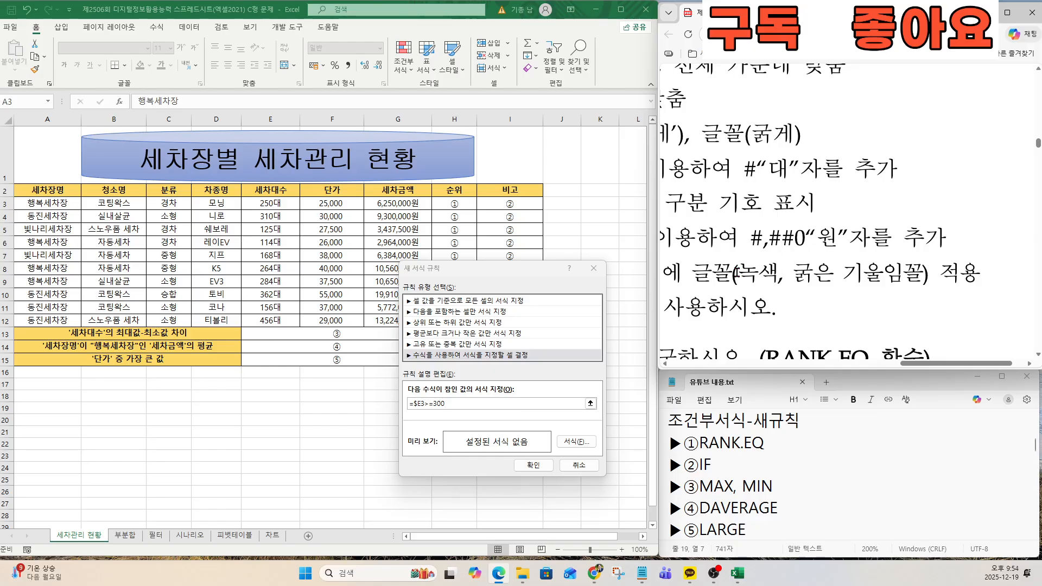
click(795, 276)
click(576, 442)
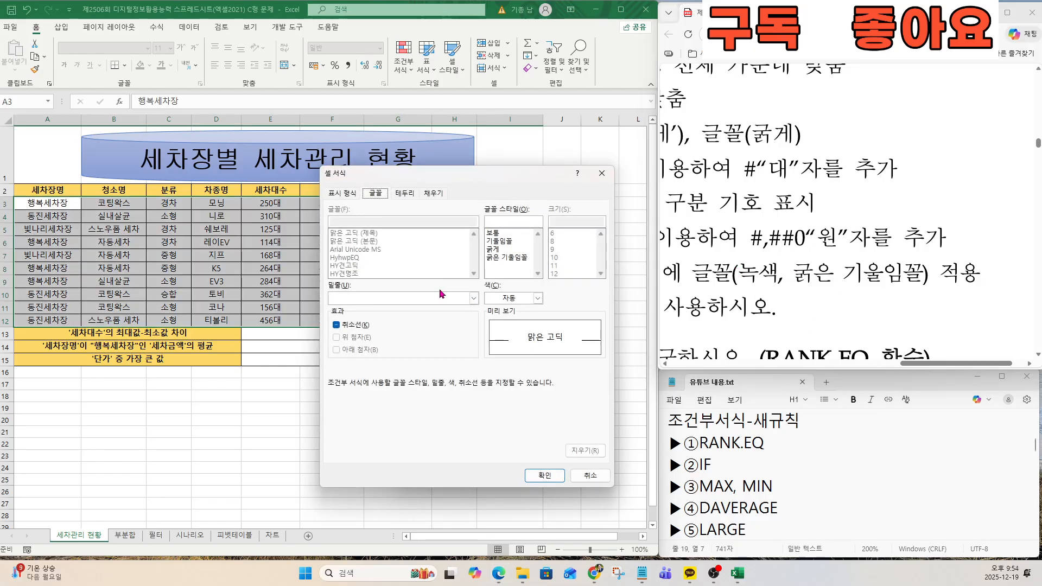
click(505, 302)
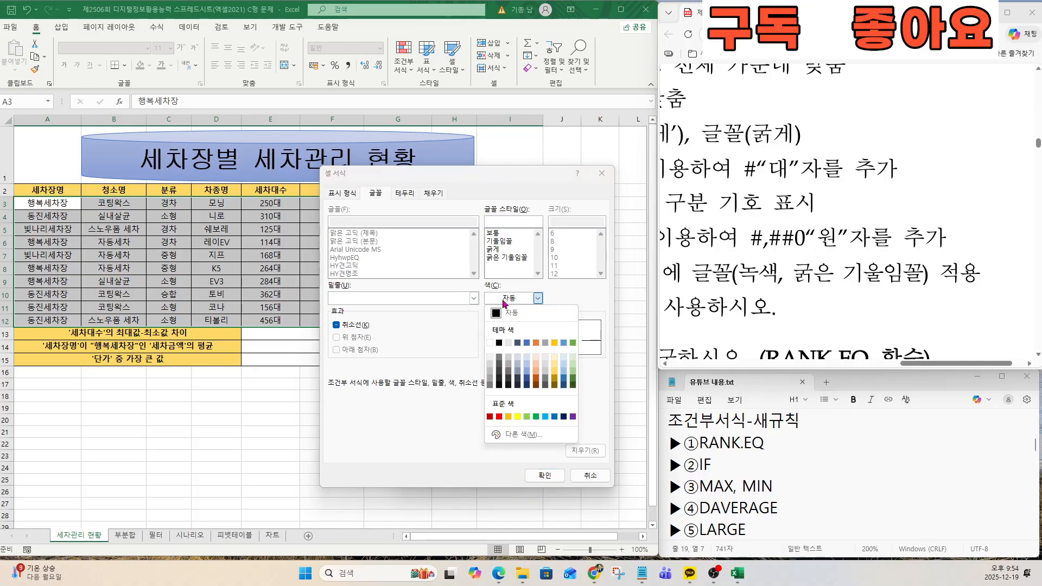
click(536, 417)
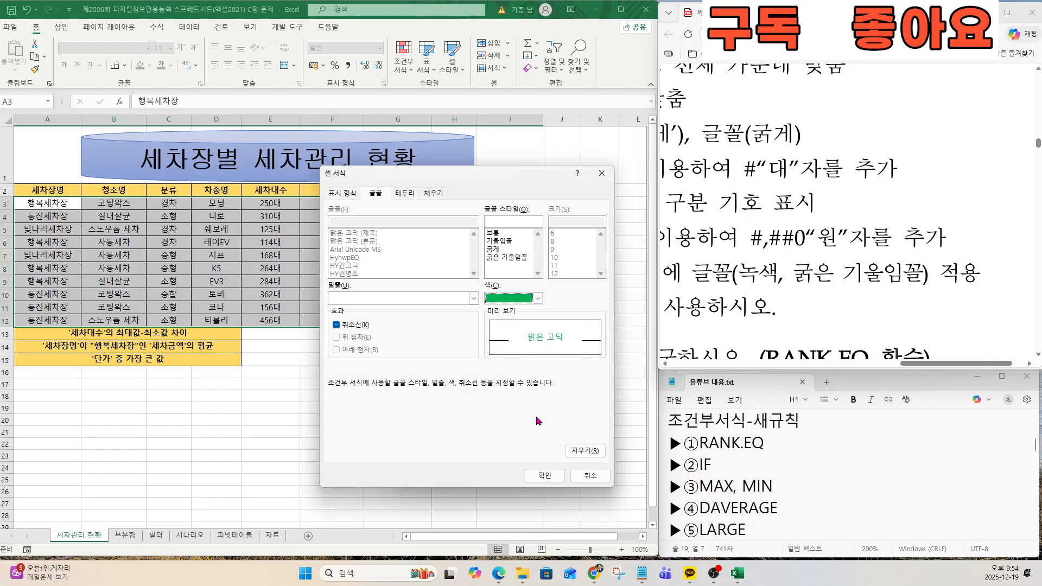
click(504, 259)
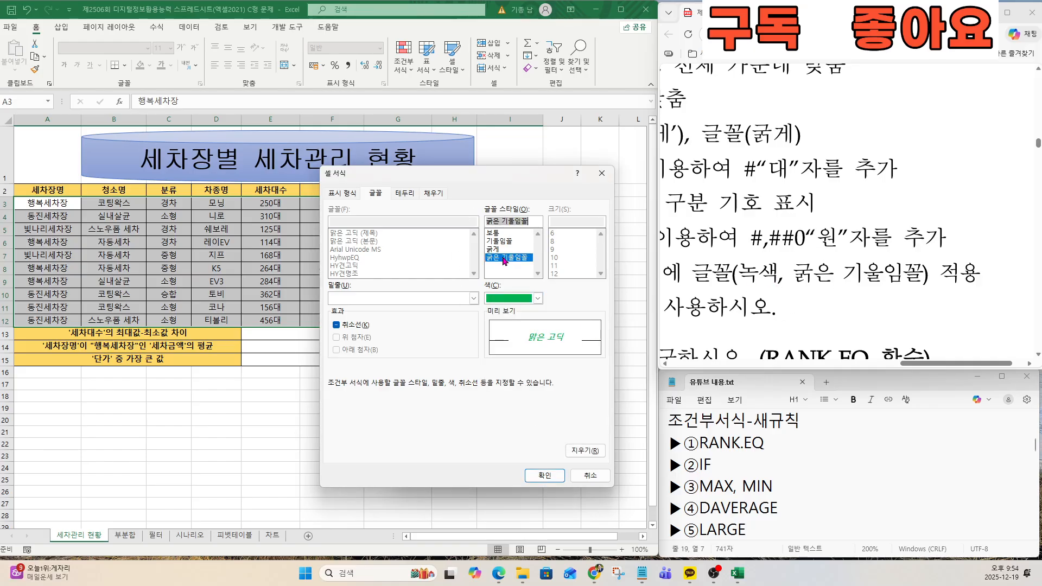
click(544, 475)
click(533, 465)
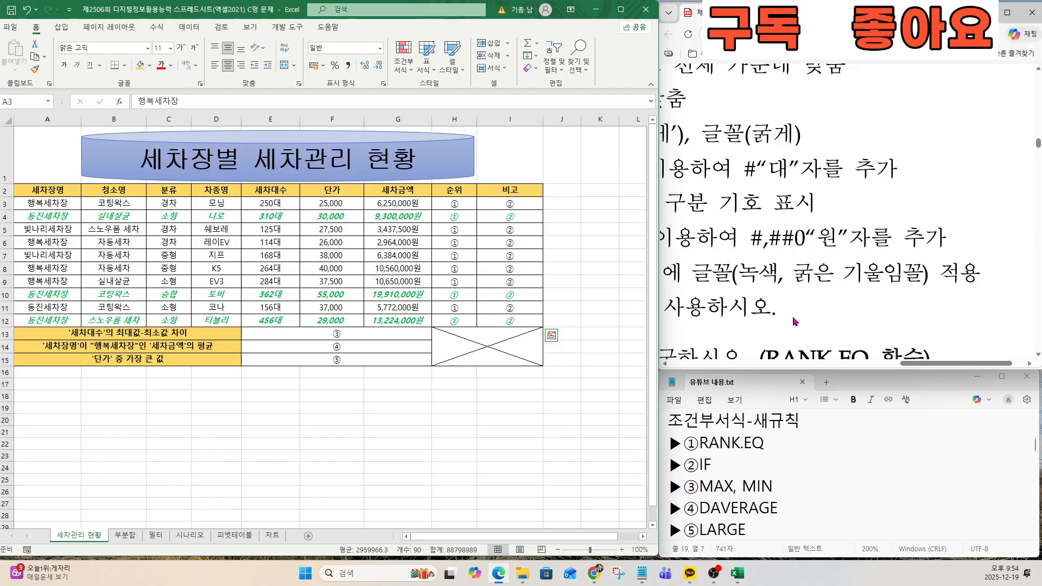
Examine function problems ① to ⑤ in the exam document and the matching function names in the notes
drag(921, 365, 744, 365)
scroll(766, 327, down, 2)
scroll(743, 365, down, 1)
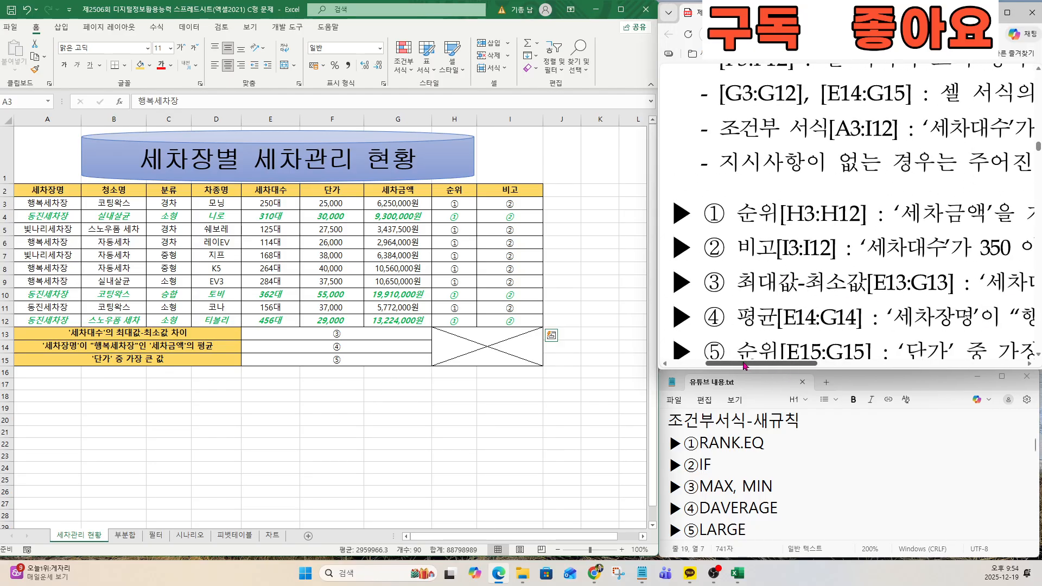
key(ctrl)
key(ctrl)
key(ctrl)
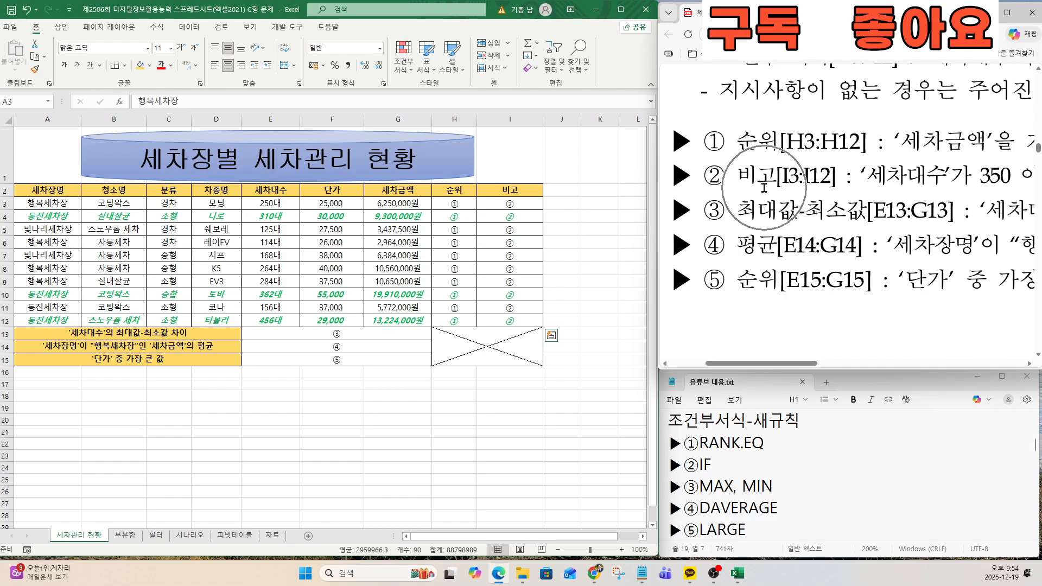
key(ctrl)
key(ctrl)
key(ctrl)
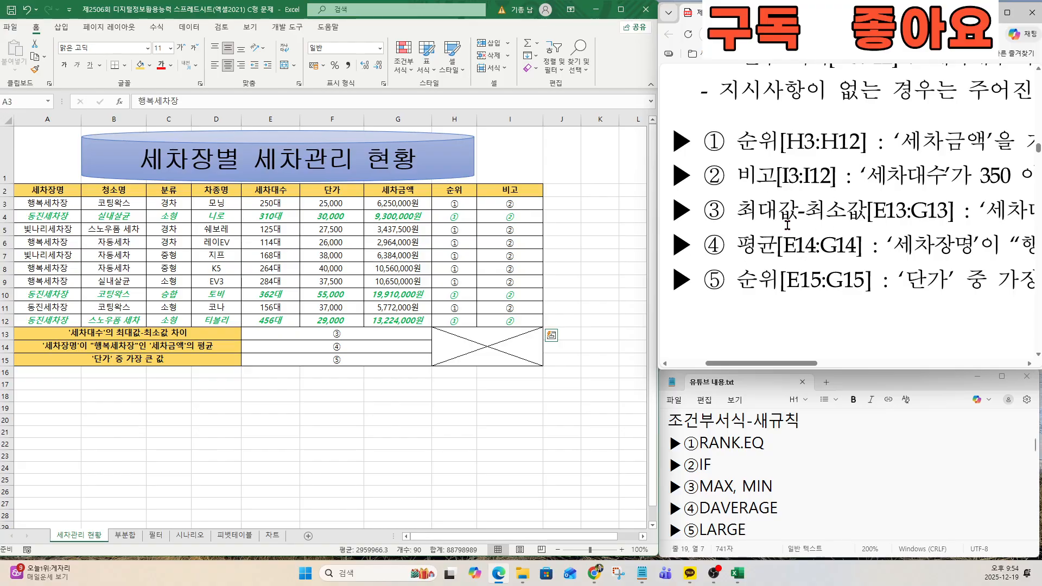
key(ctrl)
key(ctrl)
key(ctrl)
key(ctrl)
key(ctrl)
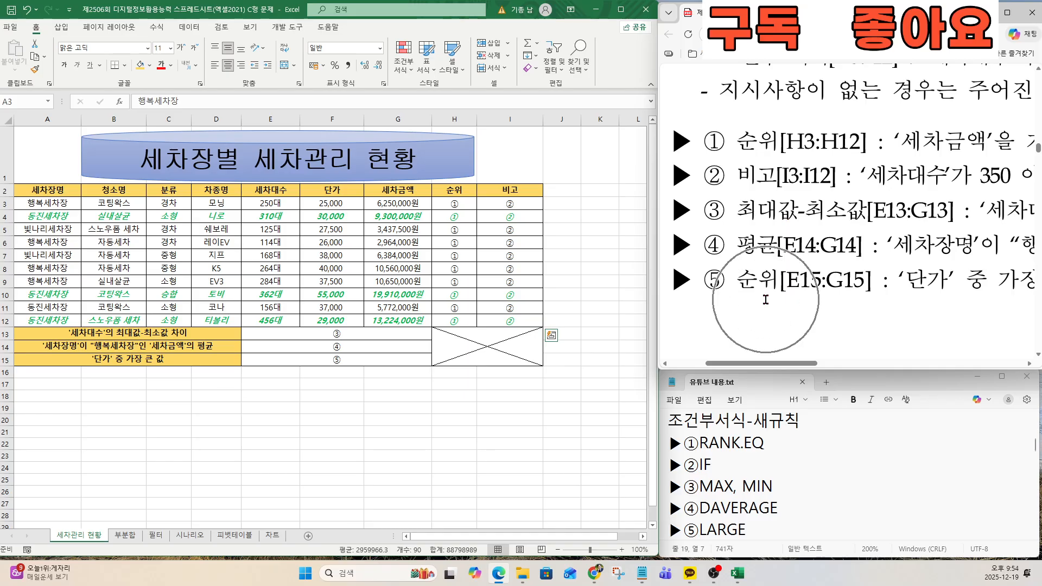
key(ctrl)
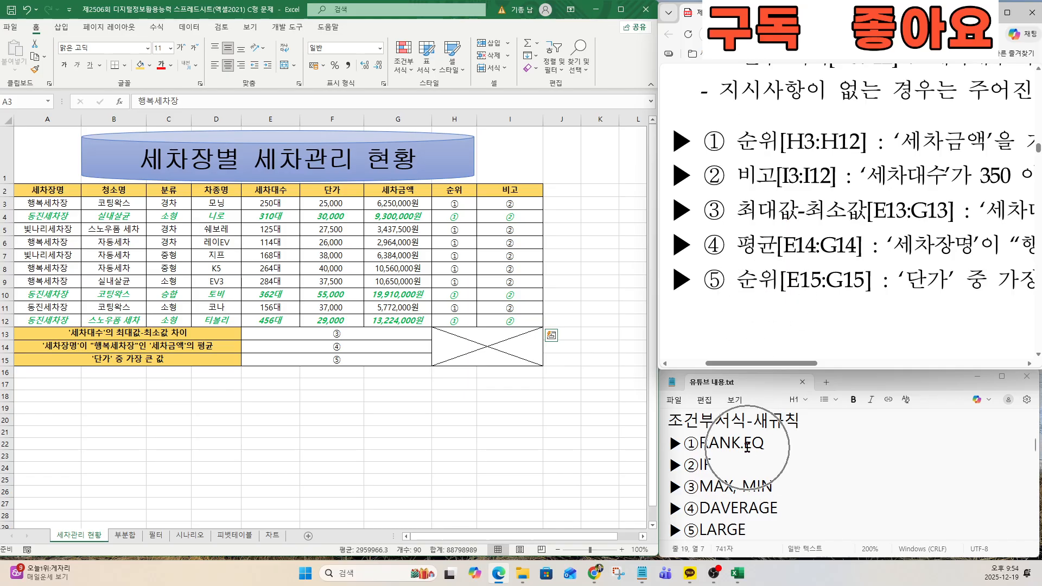
key(ctrl)
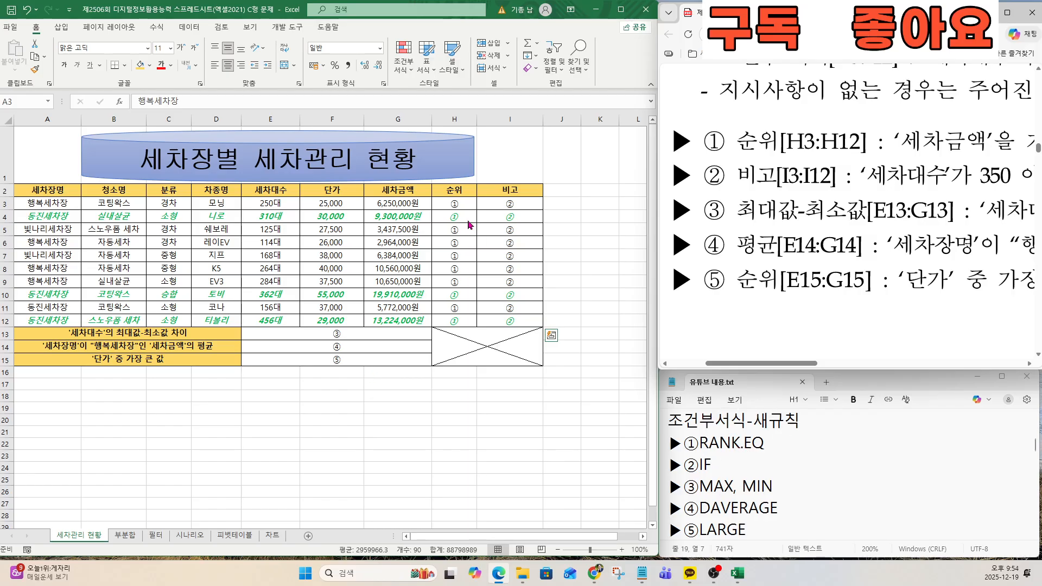
Start a RANK.EQ formula in H3 and open its function arguments
click(459, 204)
key(ctrl)
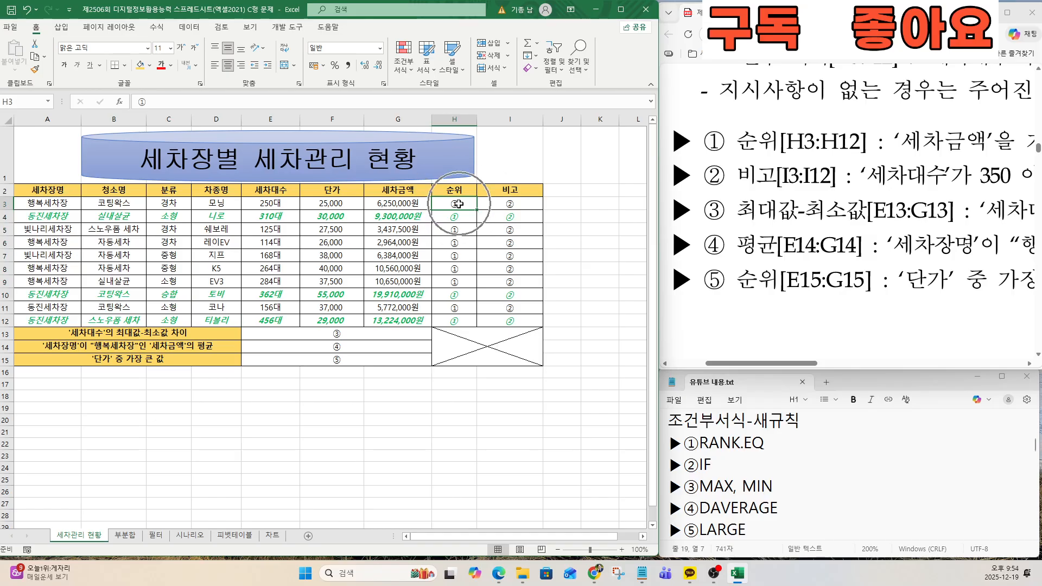
text(=)
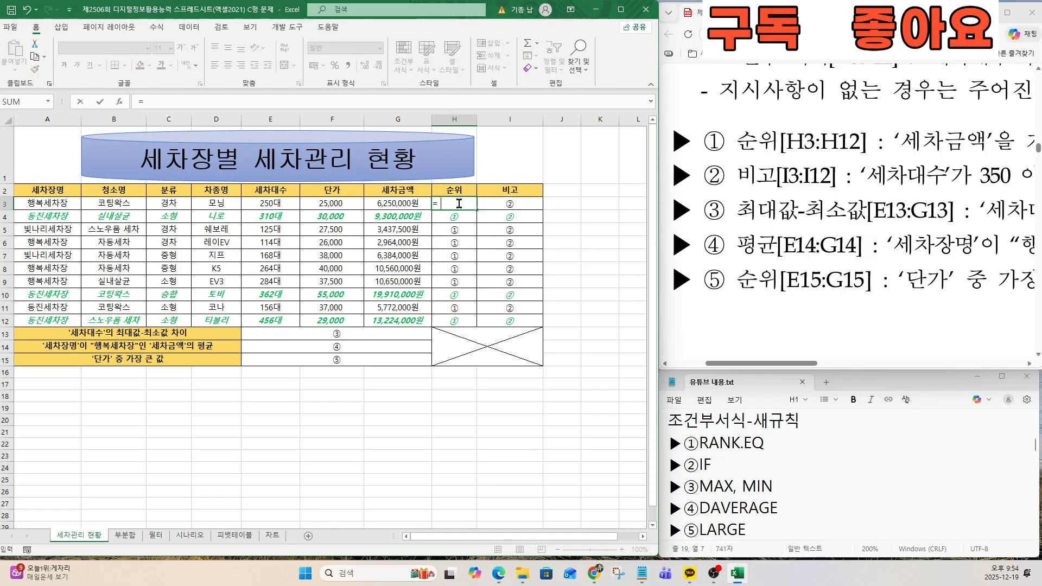
text(rank)
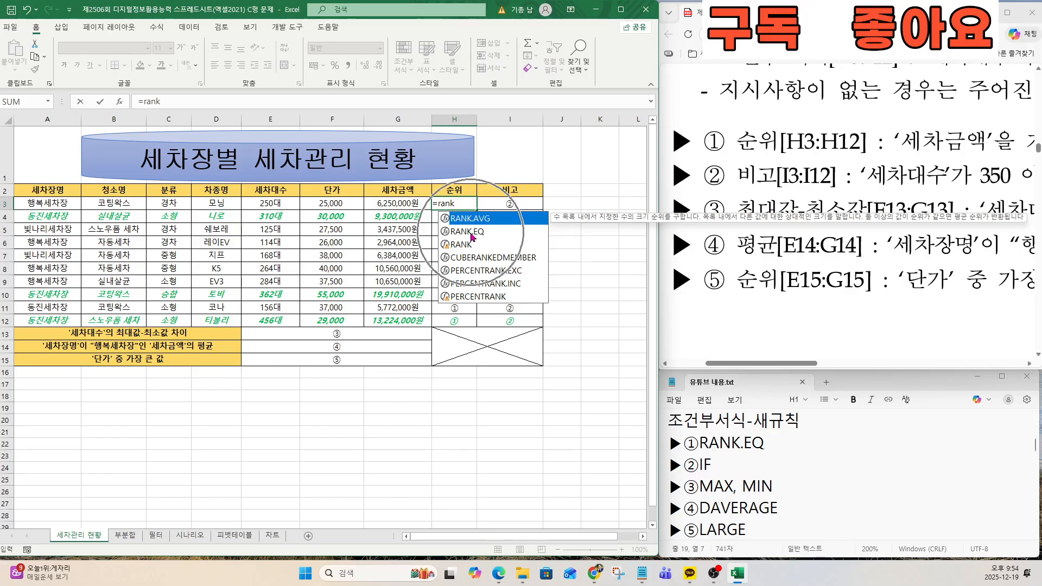
double_click(469, 232)
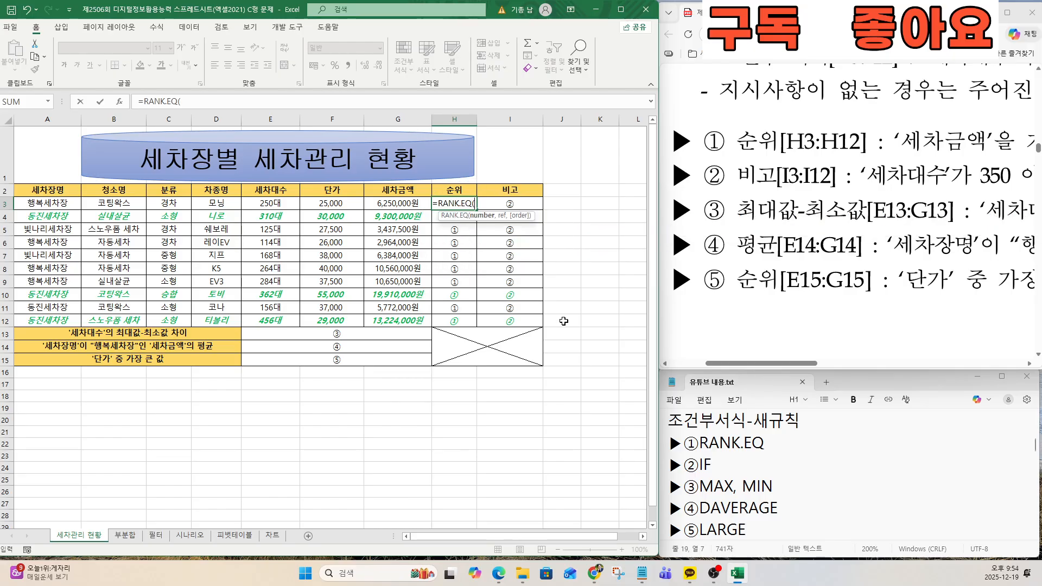
click(117, 102)
drag(443, 276, 450, 325)
Set the RANK.EQ Number argument to G3 and the Ref argument to the absolute range $G$3:$G$12
key(ctrl)
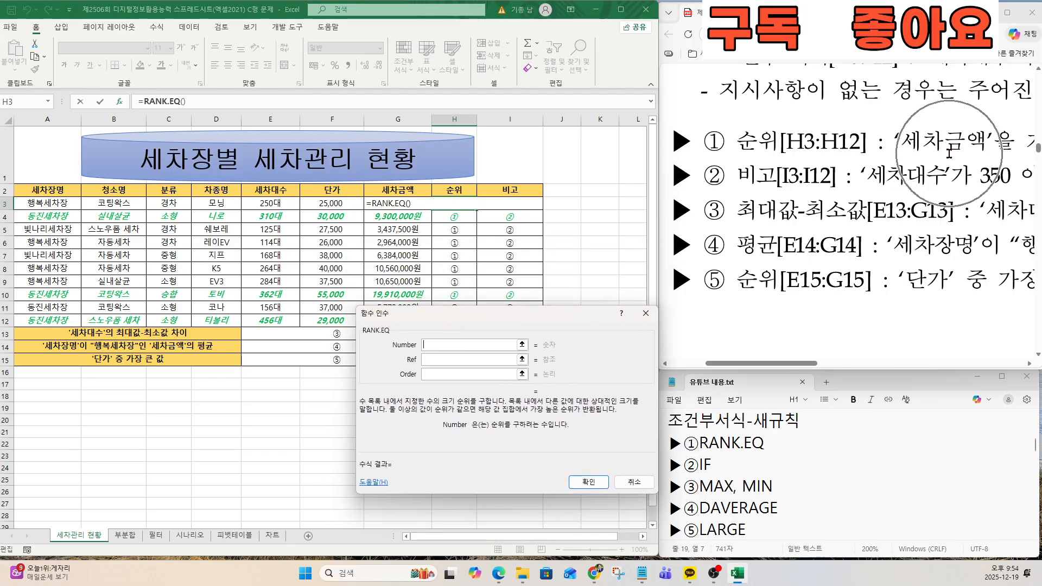
click(390, 203)
key(ctrl)
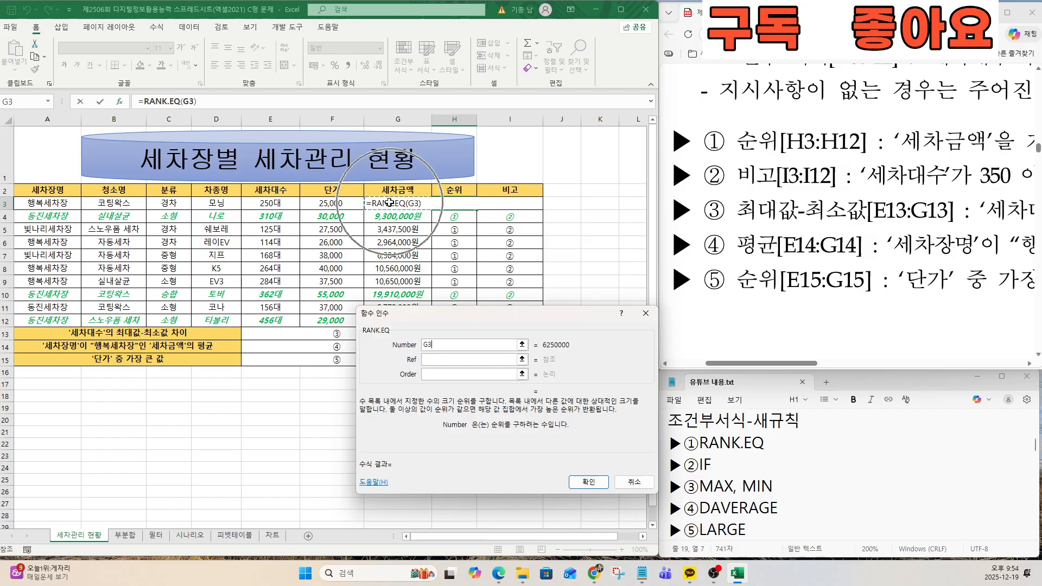
key(ctrl)
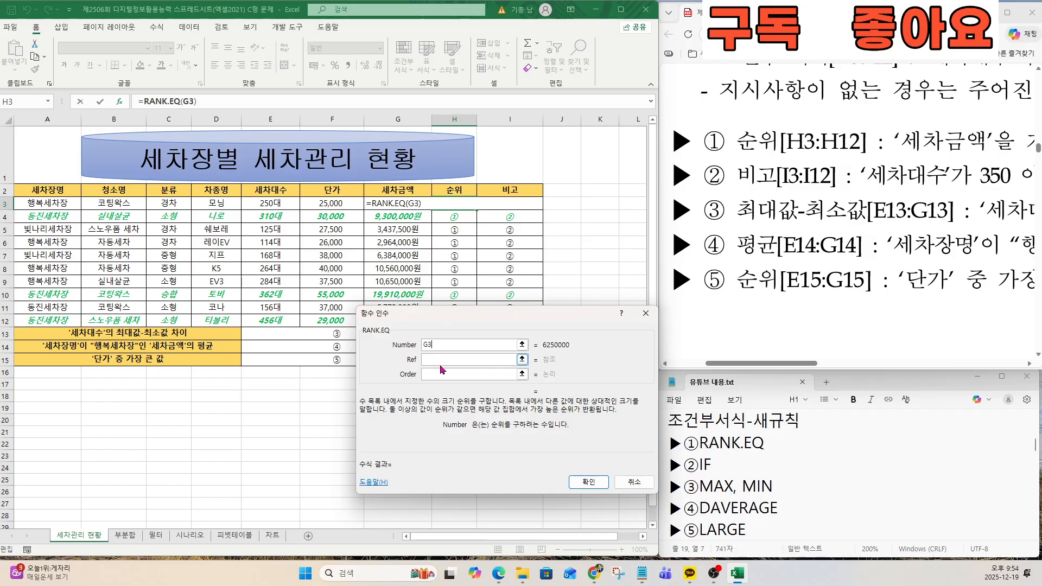
click(438, 358)
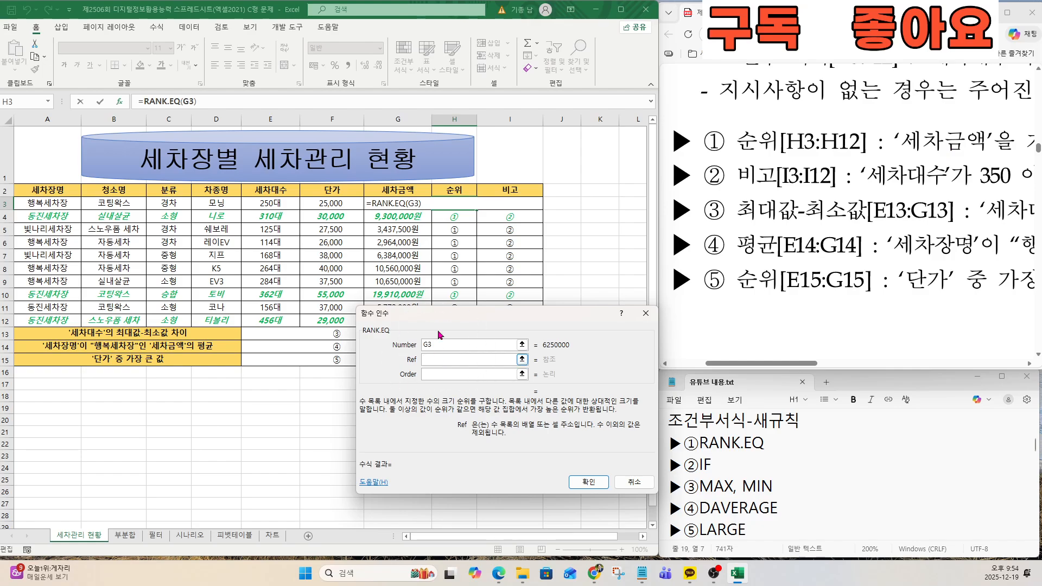
drag(440, 317, 552, 293)
key(ctrl)
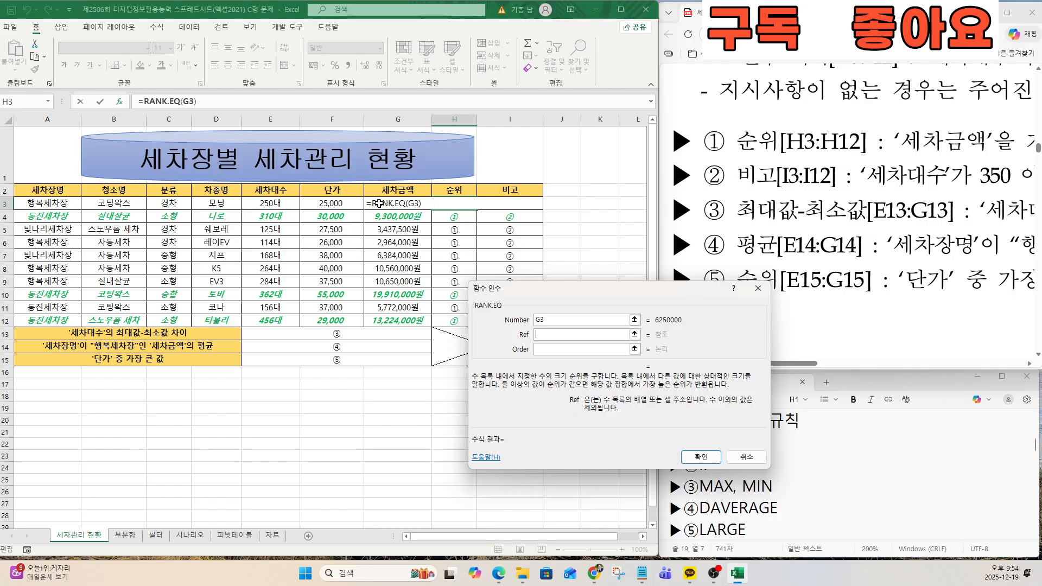
key(ctrl)
drag(379, 204, 385, 319)
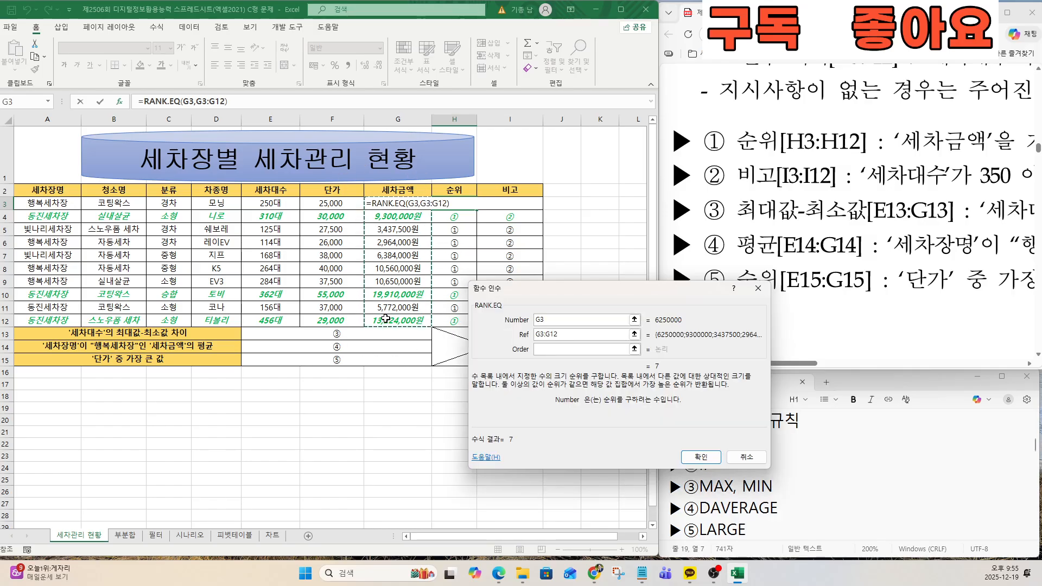
key(ctrl)
key(ctrl)
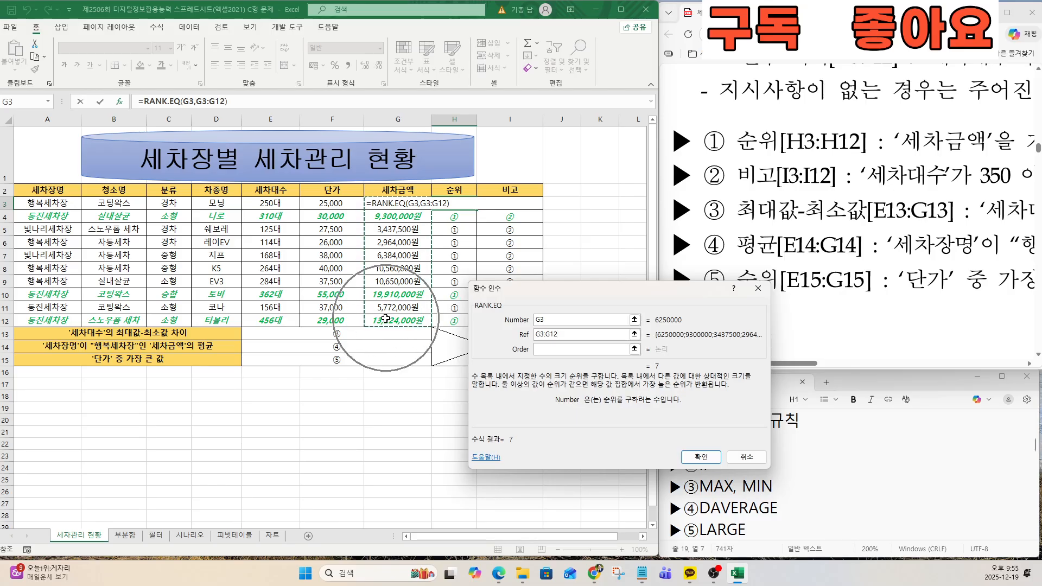
key(F4)
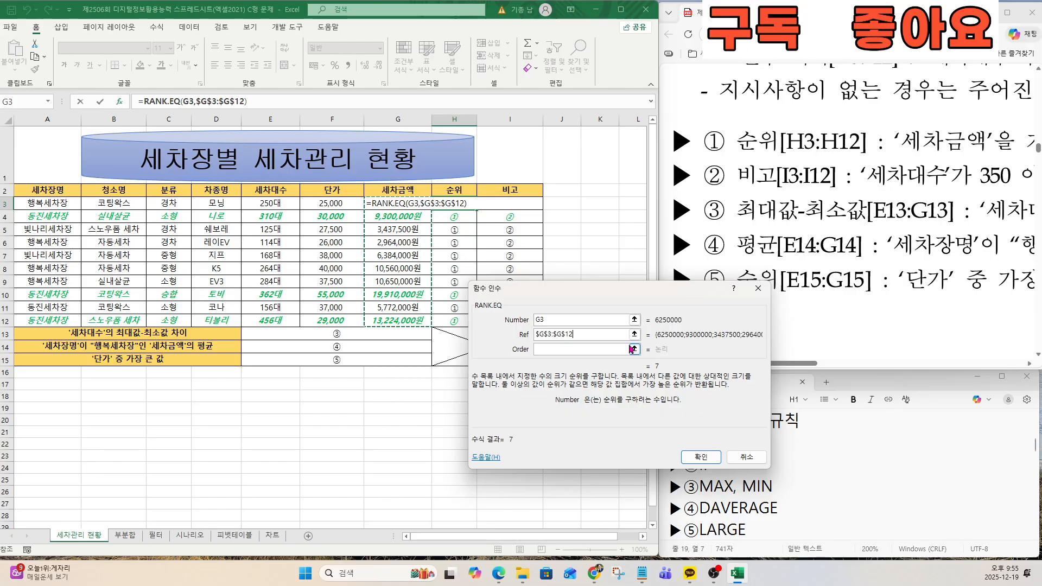
Set the RANK.EQ Order argument to 0 for the descending order the exam asks for, and complete the formula in H3
drag(819, 363, 913, 363)
drag(795, 142, 859, 142)
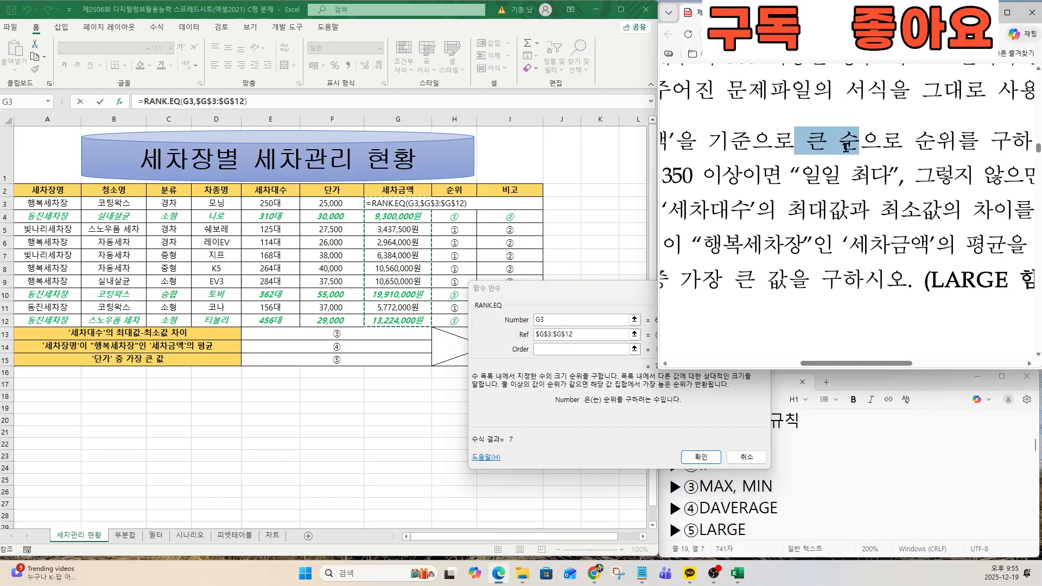
click(550, 349)
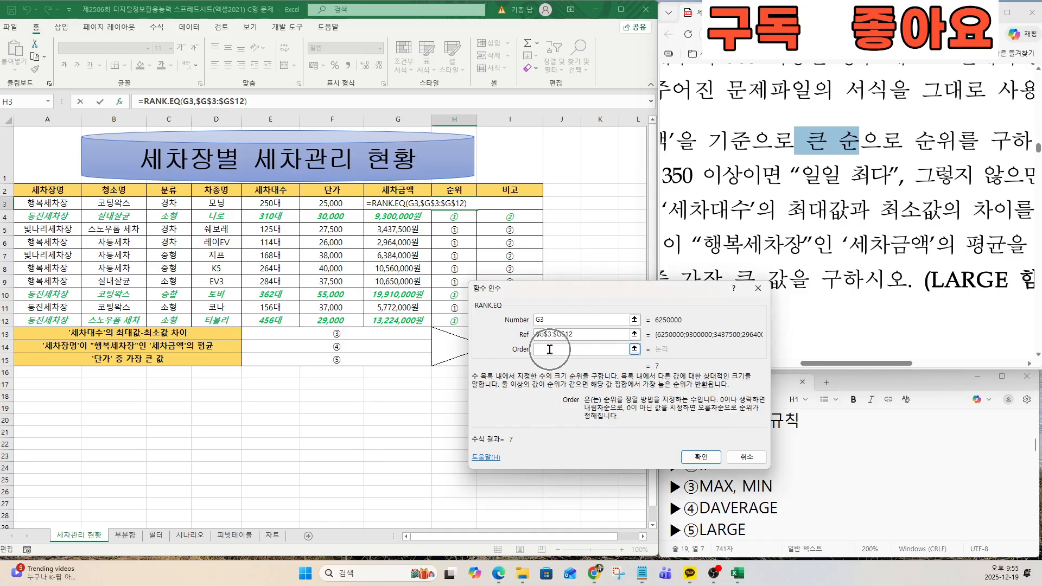
text(0)
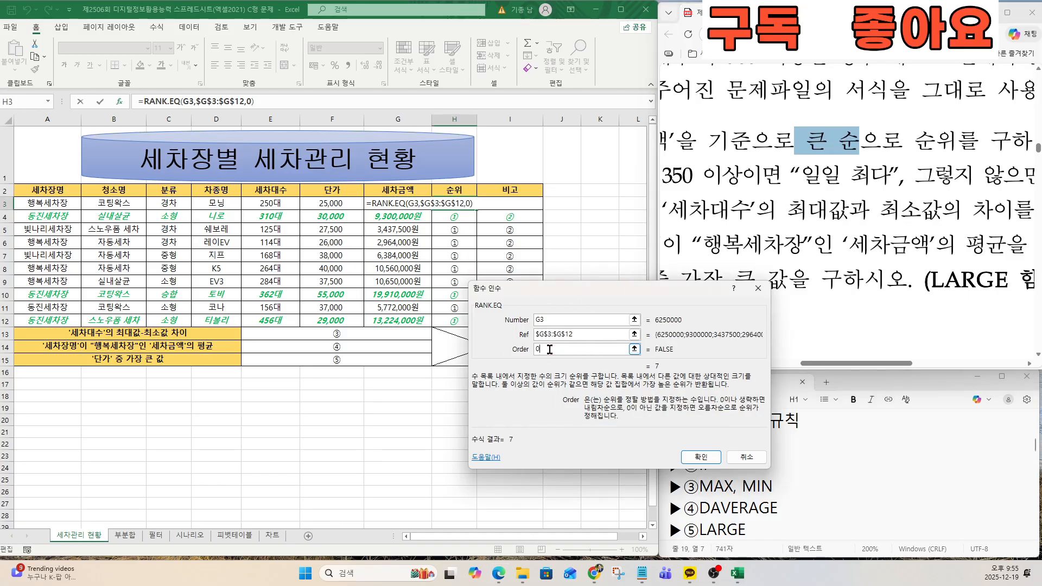
click(692, 463)
Fill the RANK.EQ formula from H3 down through H12 in the 순위 column
ctrl+scroll(482, 245, up, 2)
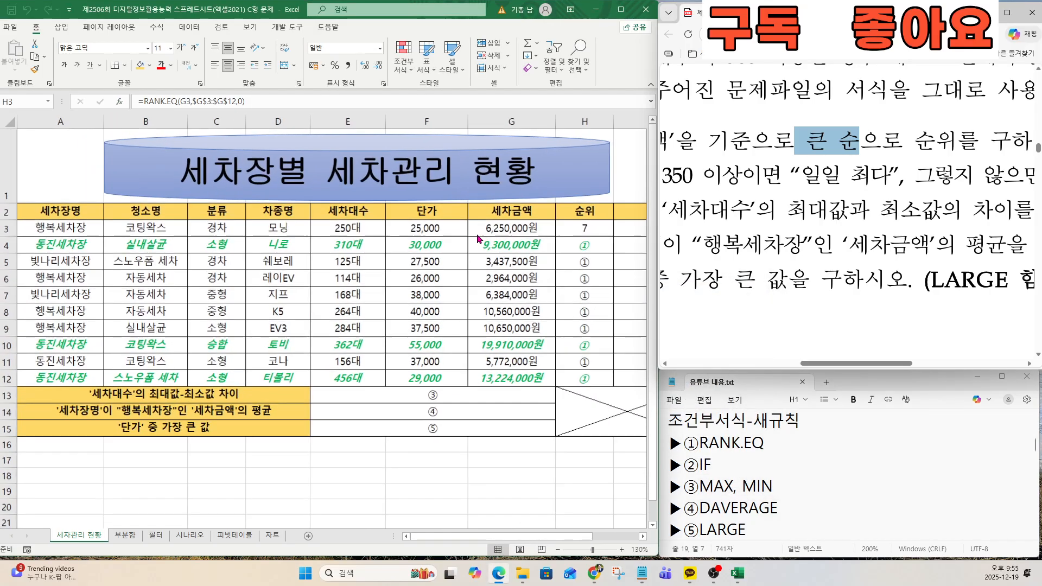
click(639, 537)
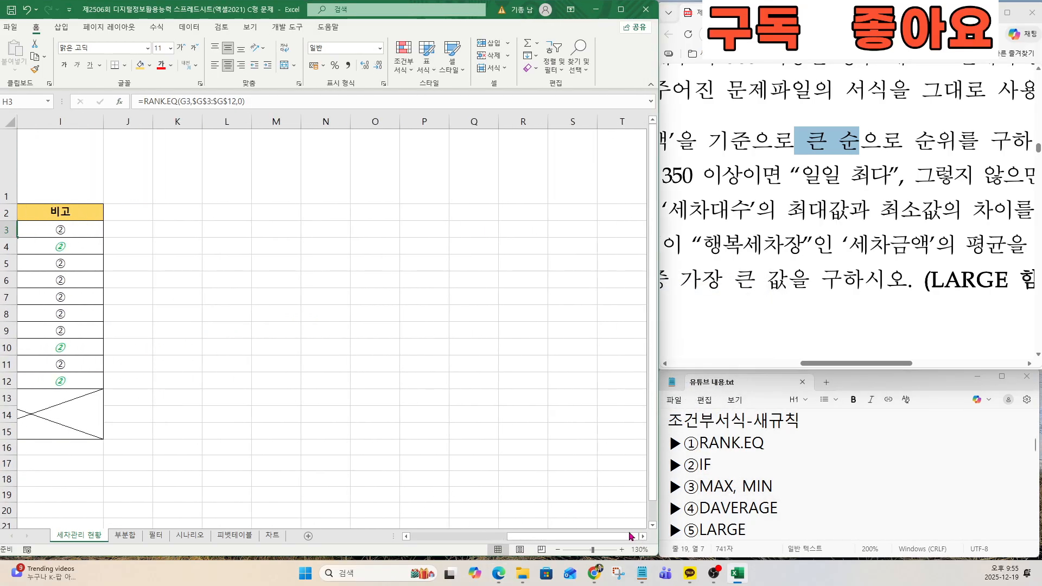
drag(565, 537, 539, 536)
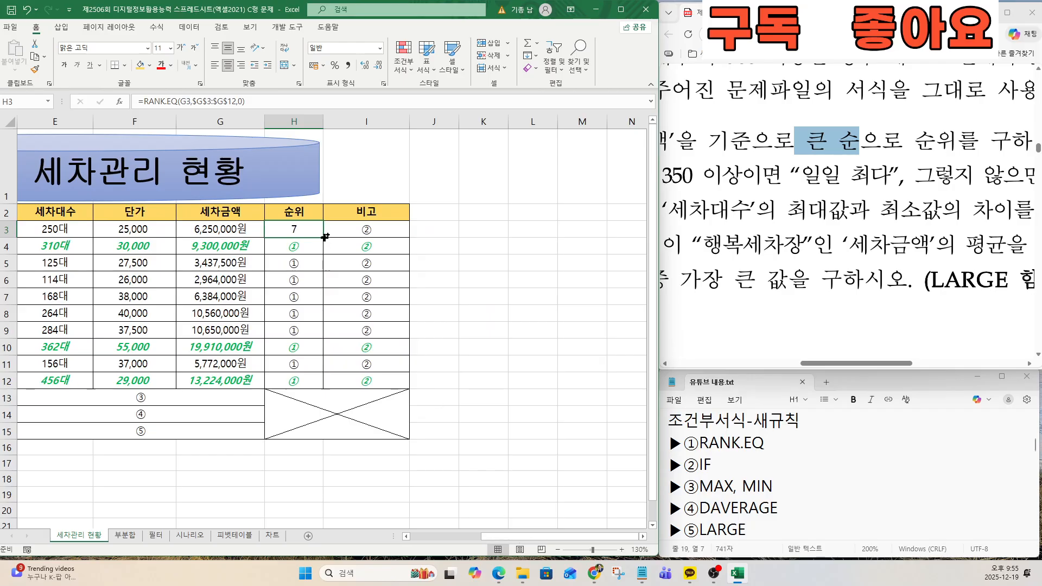
click(325, 238)
key(ctrl)
key(ctrl)
key(ctrl)
key(ctrl)
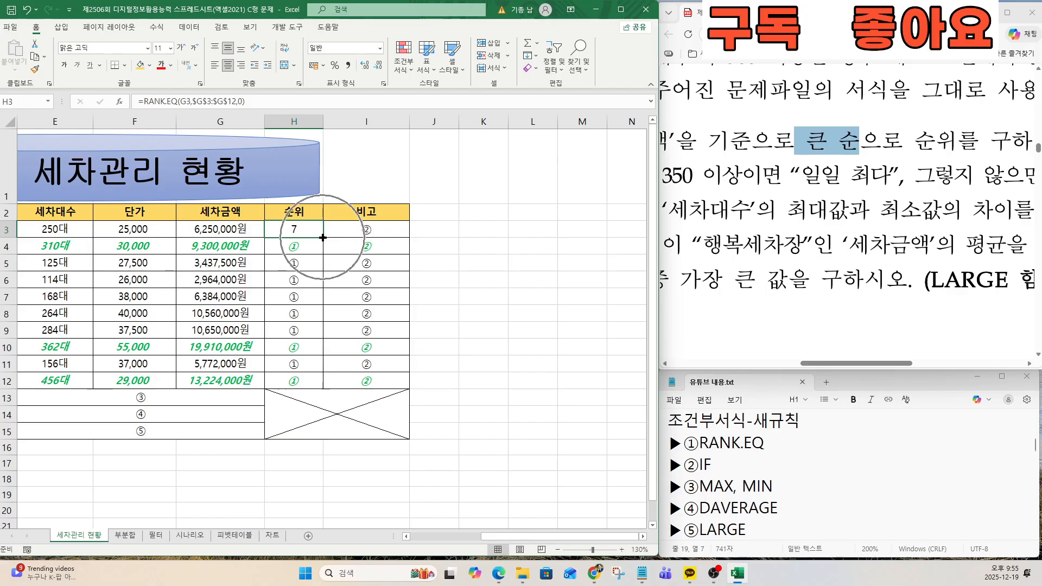
drag(323, 237, 323, 390)
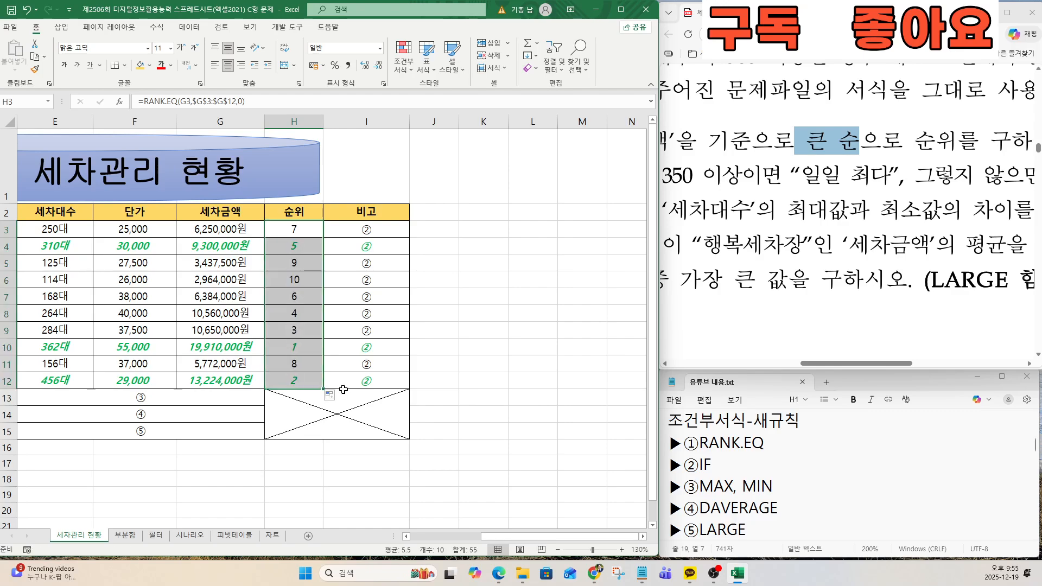
Start an IF formula in I3 for the 비고 column and open its function arguments
click(354, 236)
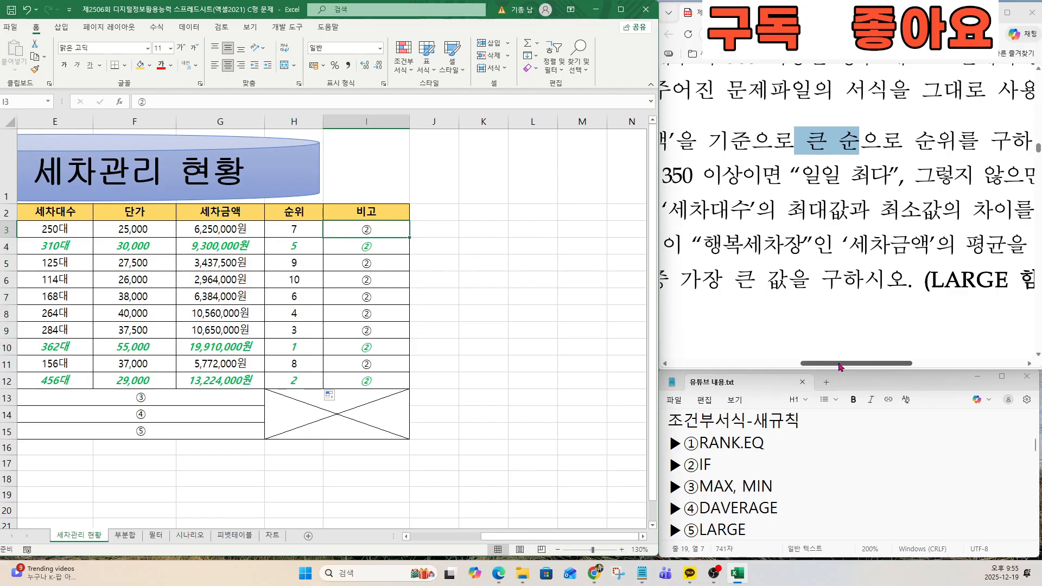
drag(840, 368, 751, 367)
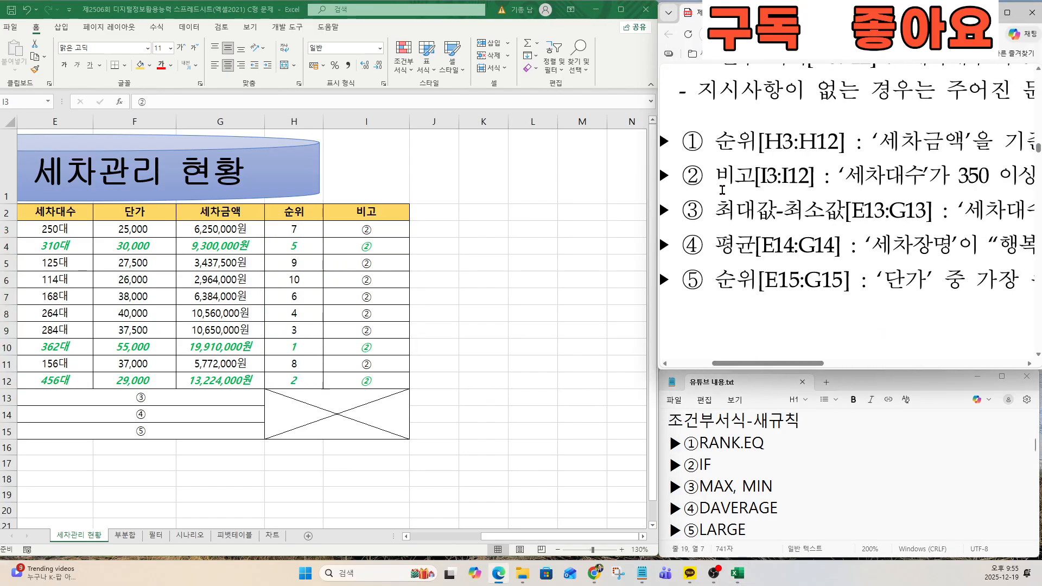
click(374, 232)
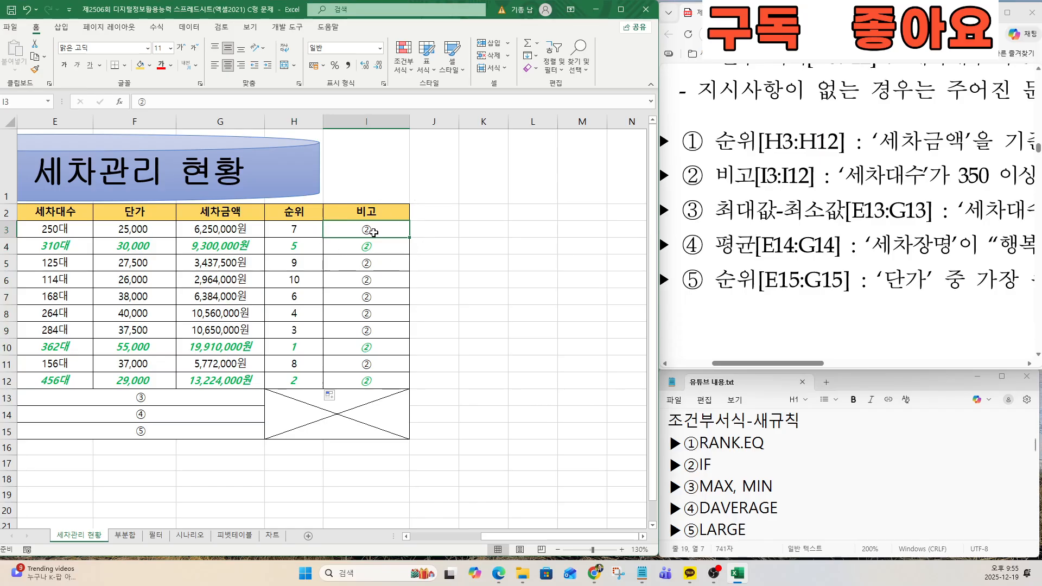
text(=i)
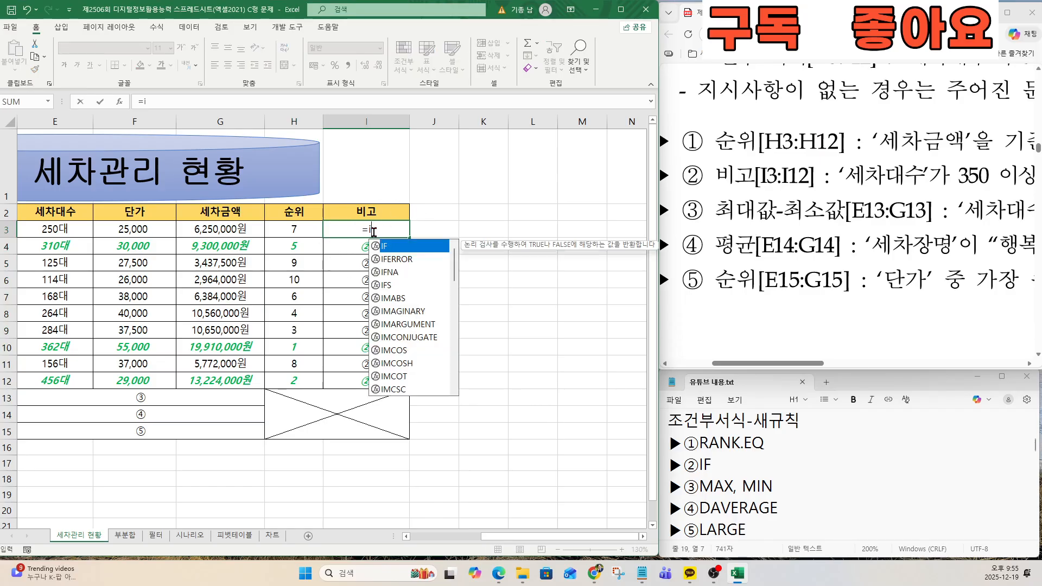
text(f)
double_click(388, 251)
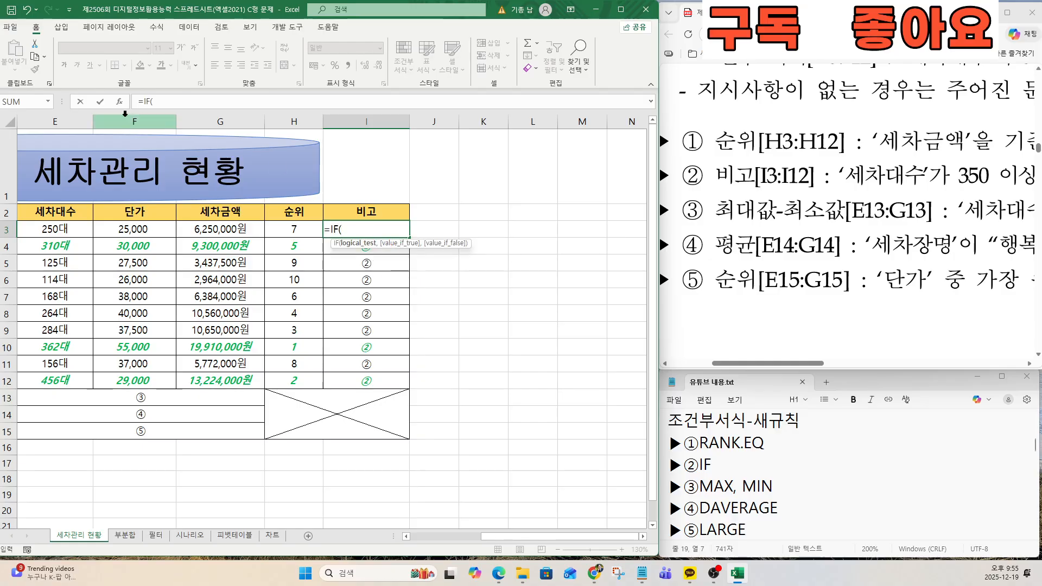
key(ctrl+a)
drag(555, 301, 403, 271)
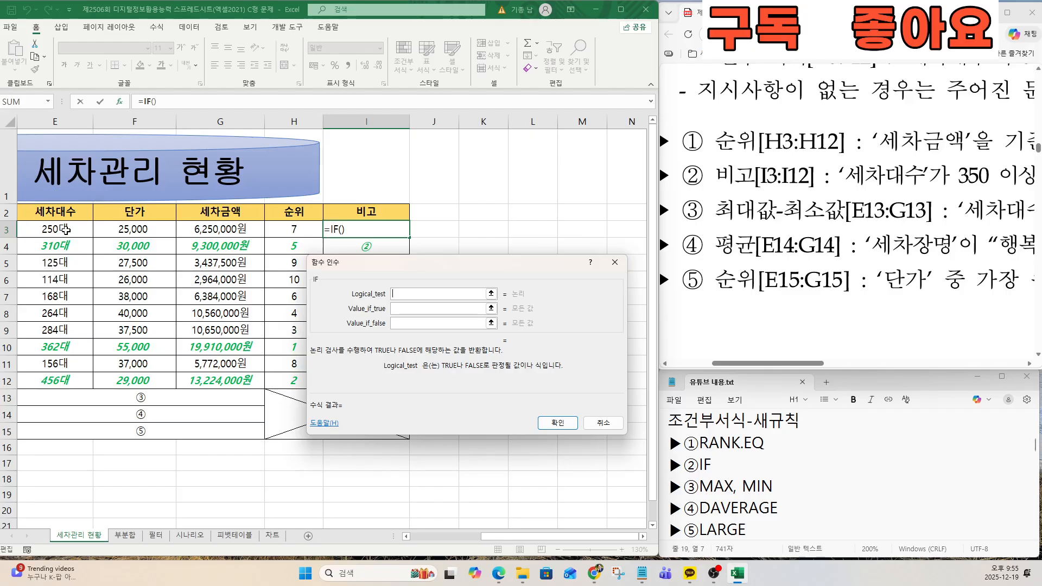
Set the IF Logical_test argument to E3>=350, following the 세차대수 condition in problem ②
click(66, 230)
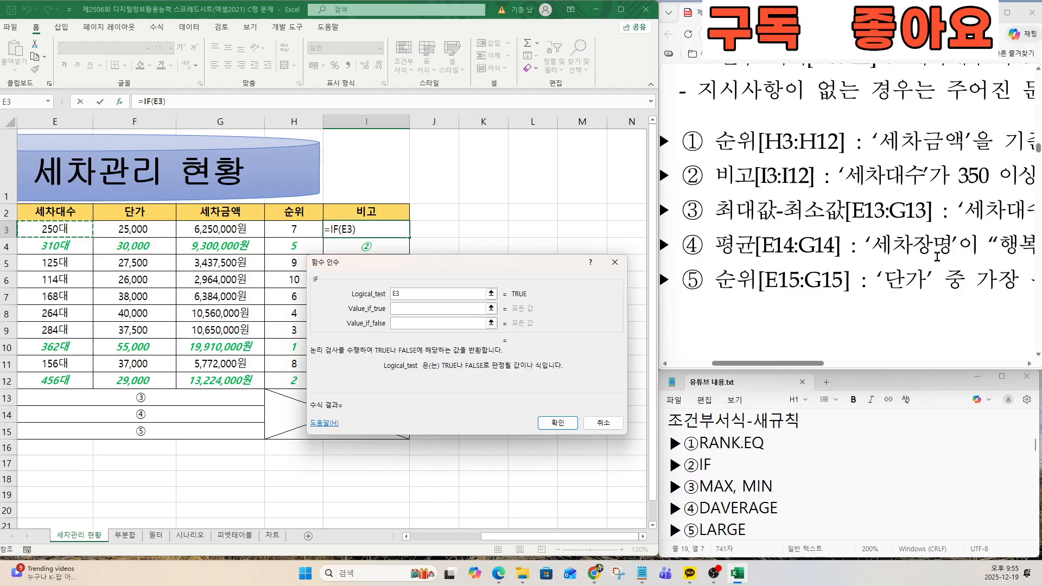
drag(802, 364, 840, 363)
drag(835, 177, 895, 179)
click(412, 296)
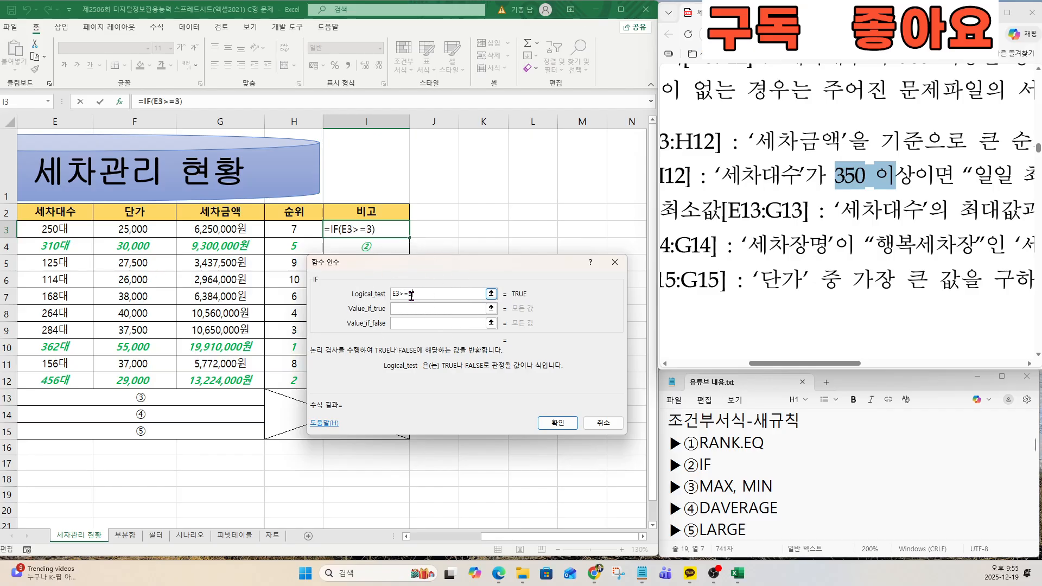
click(427, 298)
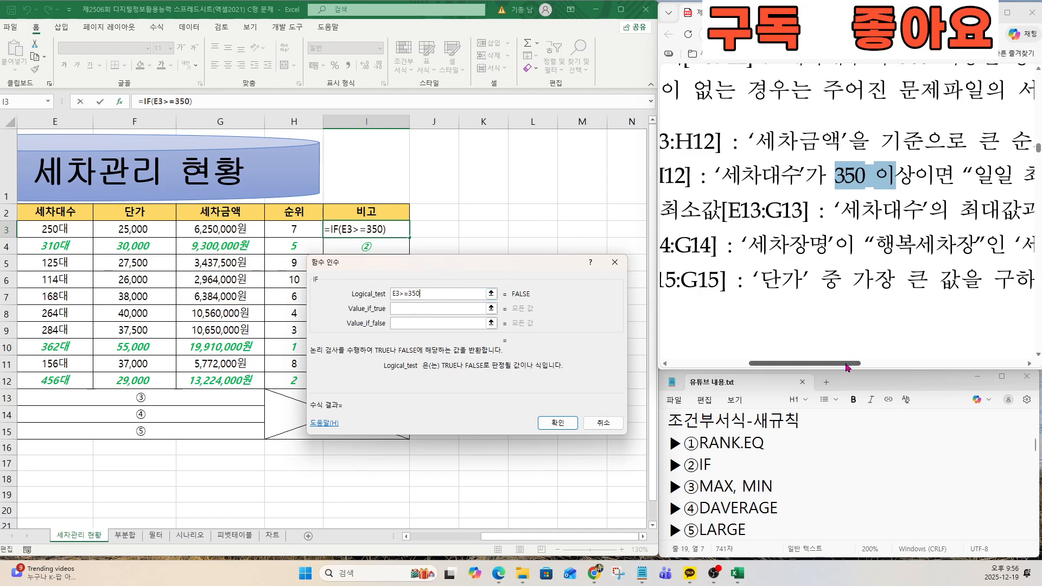
Set the IF Value_if_true argument to "일일 최다" as the exam document specifies
drag(848, 364, 901, 361)
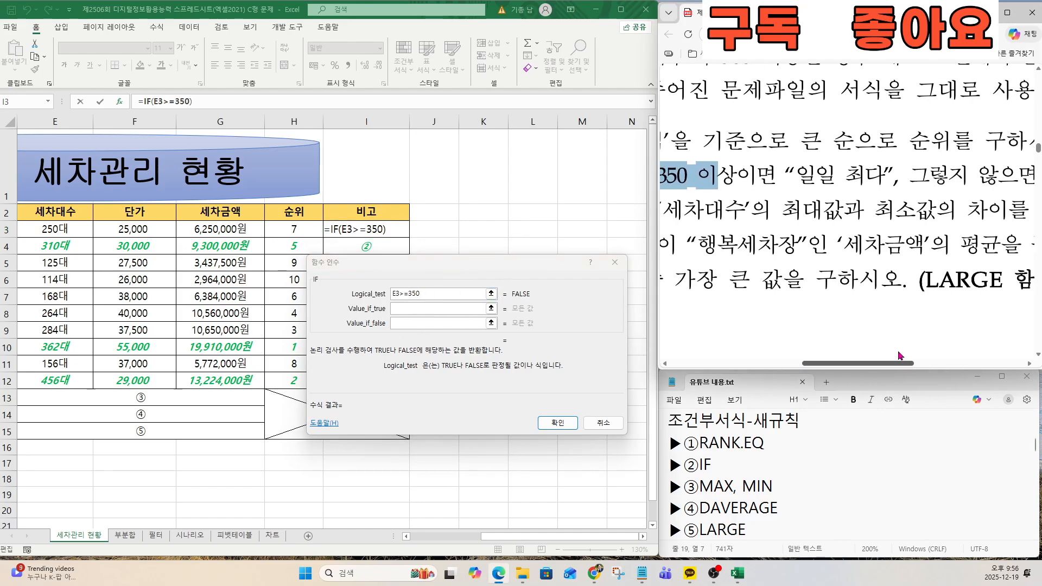
drag(799, 176, 891, 181)
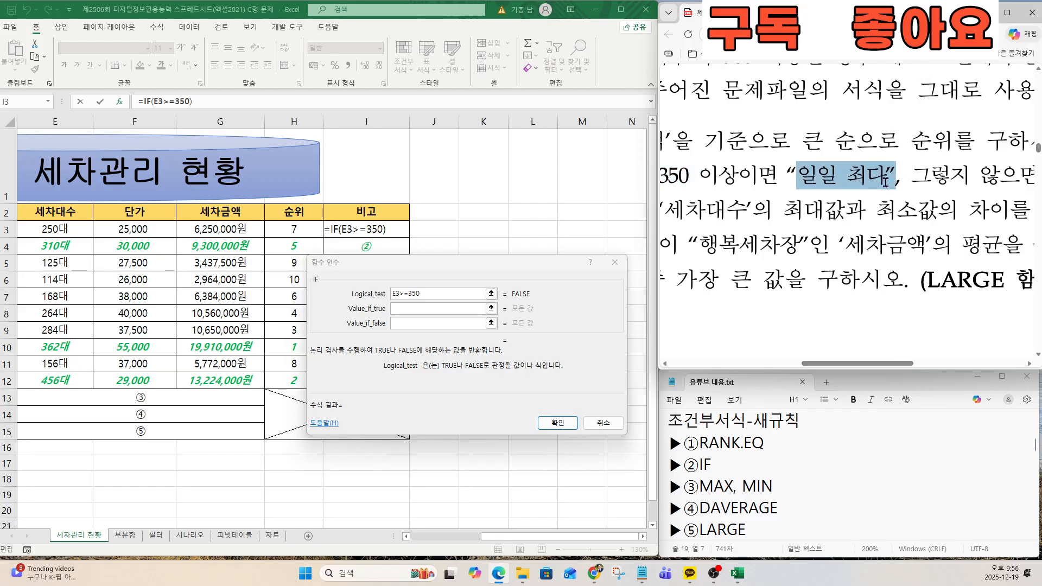
click(417, 307)
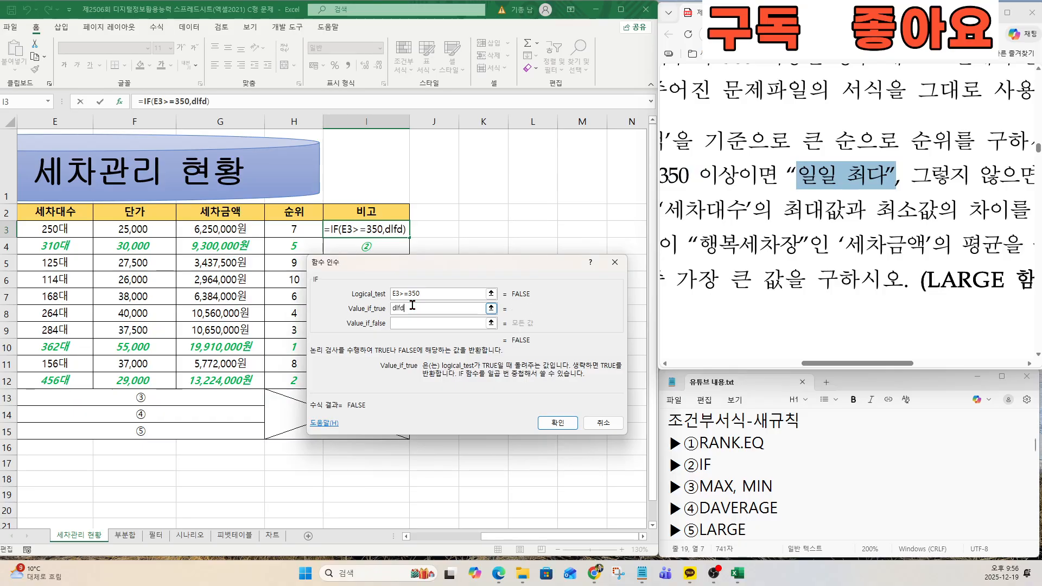
text(일일 ㅊ)
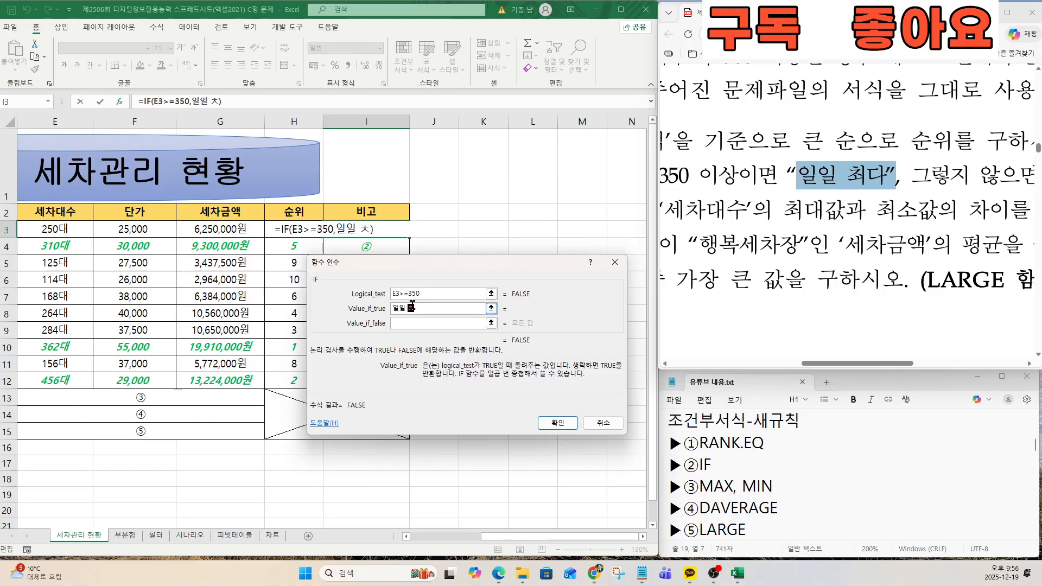
text(다)
Set the IF Value_if_false argument to an empty string "" and fill the completed formula from I3 through I12
click(422, 323)
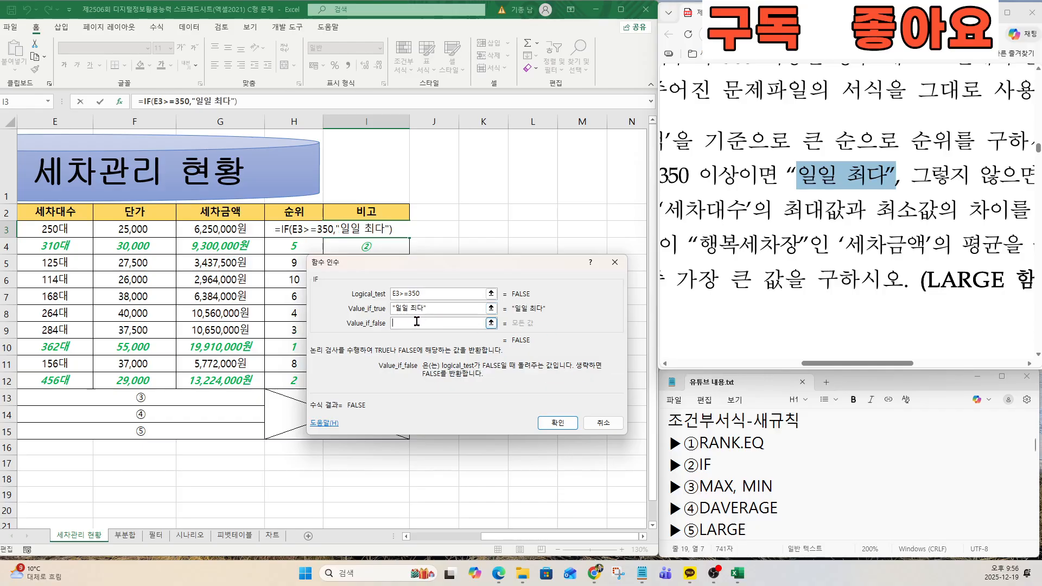
drag(862, 367, 931, 367)
drag(803, 175, 836, 175)
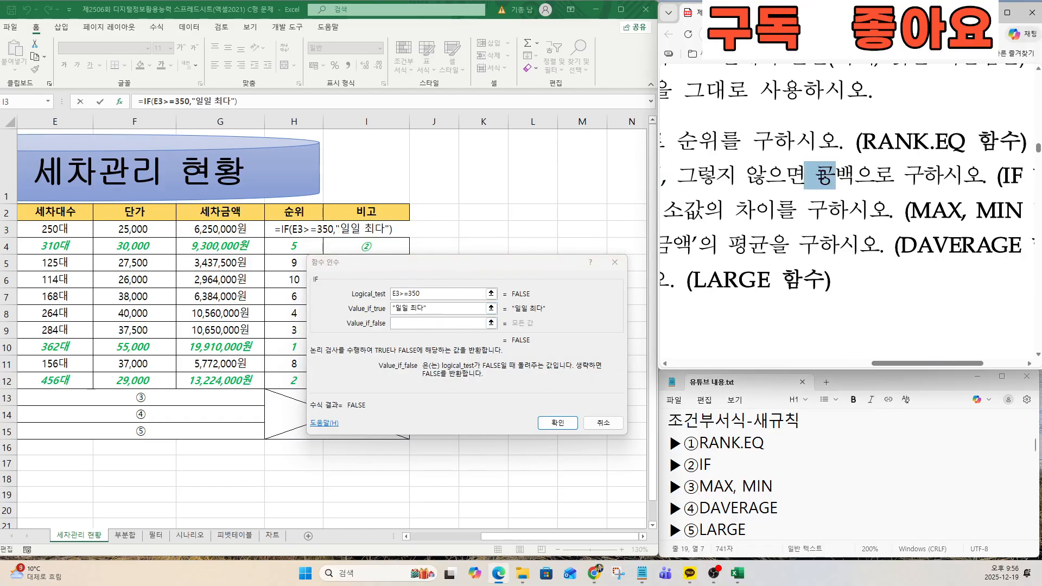
click(423, 323)
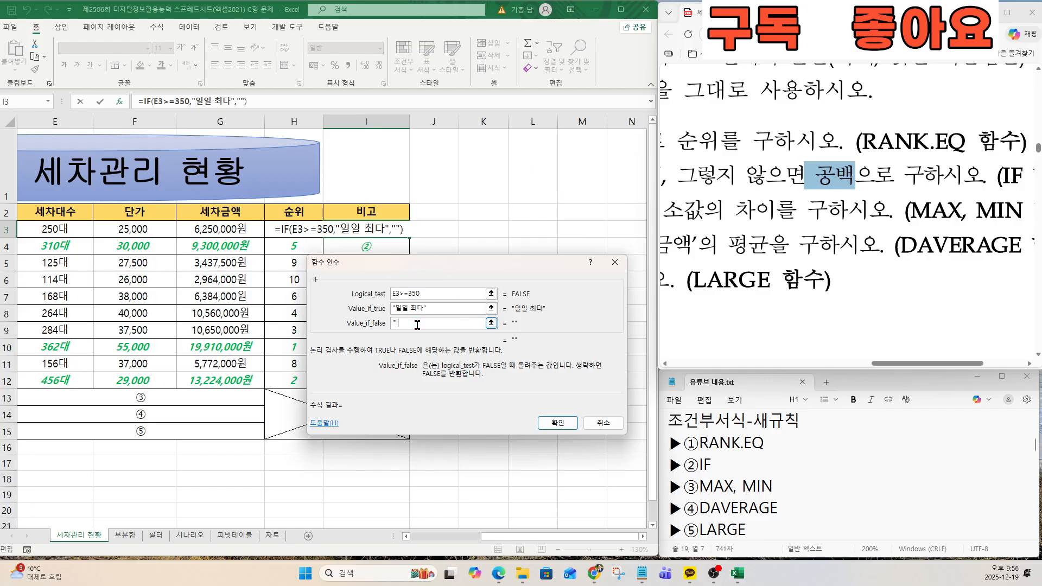
click(557, 424)
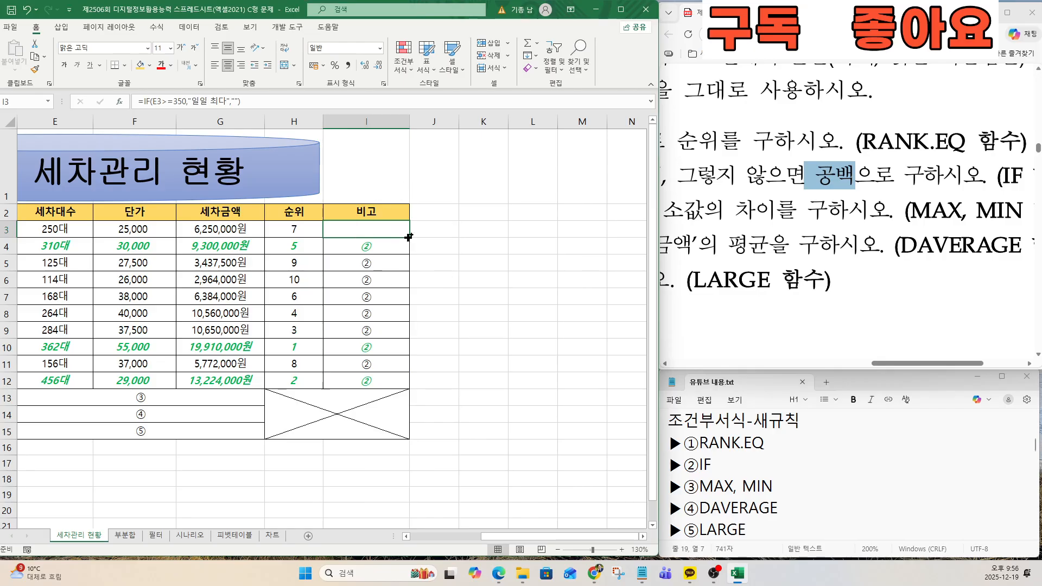
drag(409, 238, 408, 388)
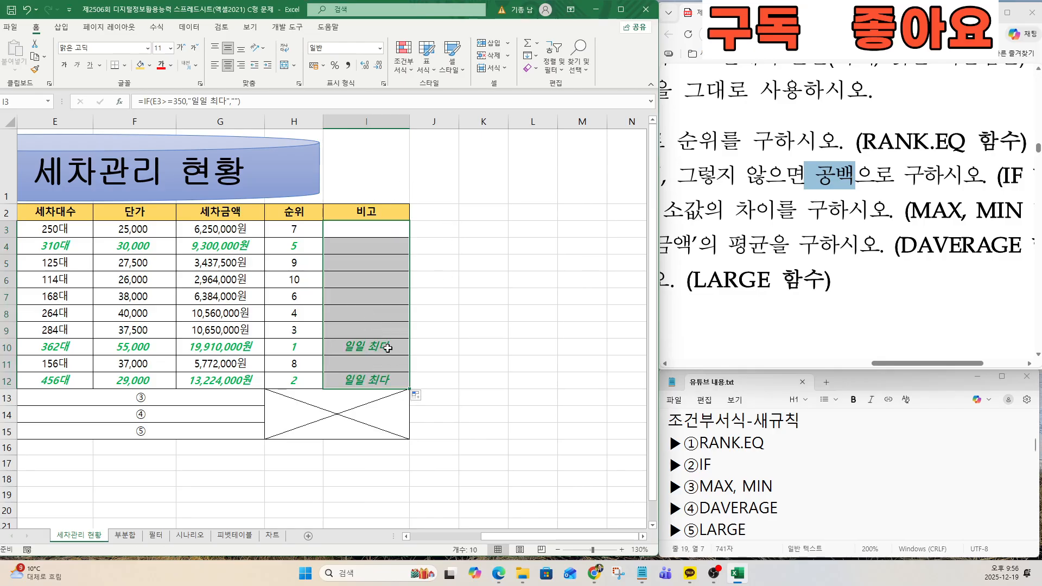
click(483, 348)
Start a MAX formula in E13 for problem ③ and open its function arguments
drag(881, 364, 716, 367)
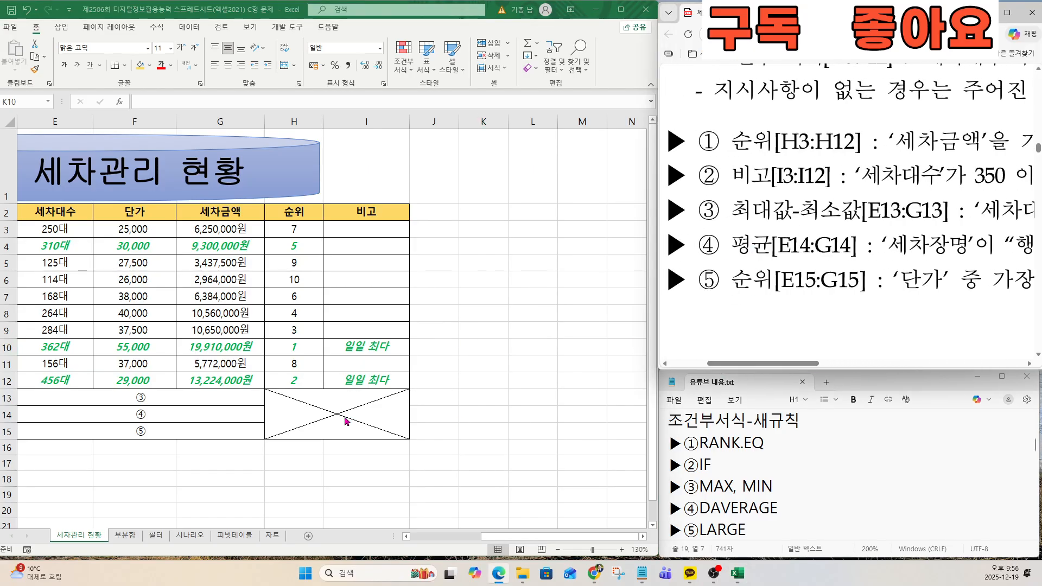
click(158, 402)
key(Home)
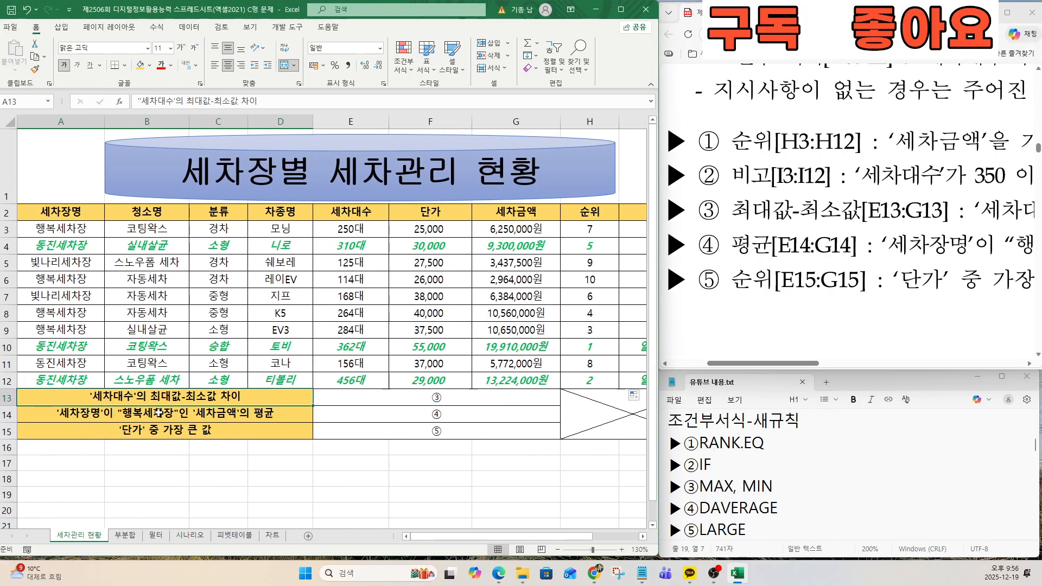
key(Right)
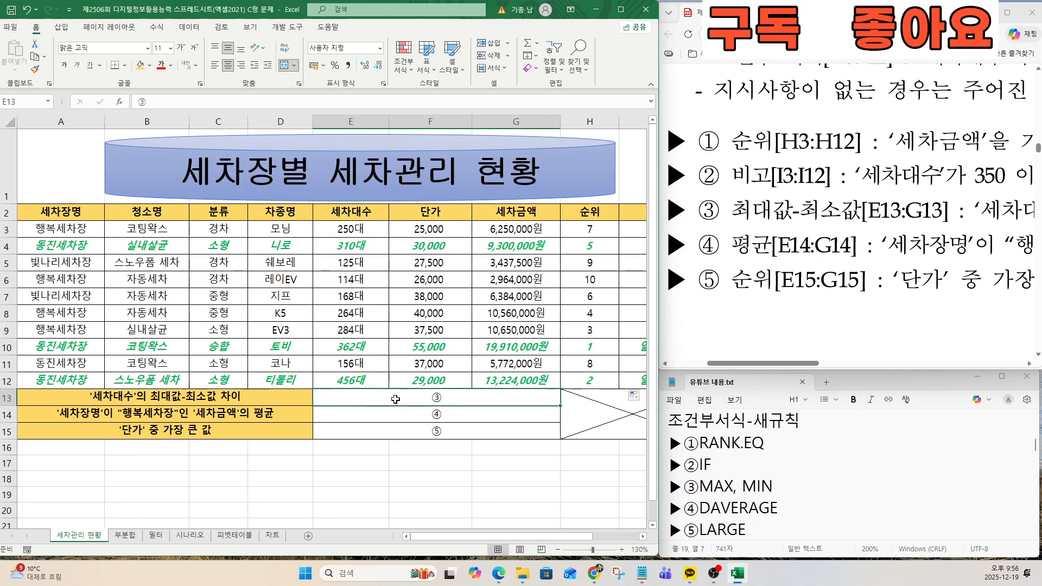
text(=)
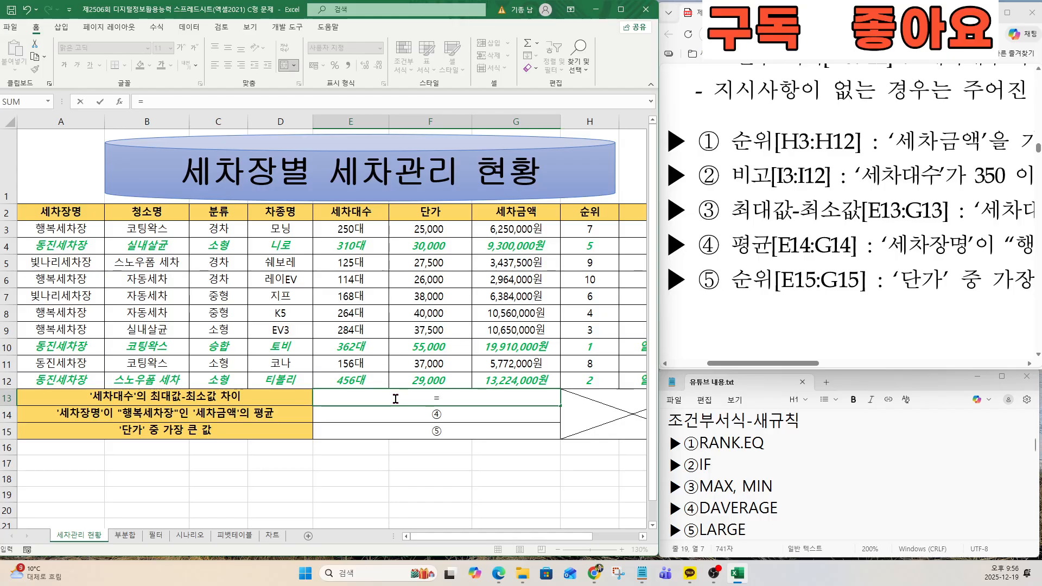
drag(715, 487, 784, 490)
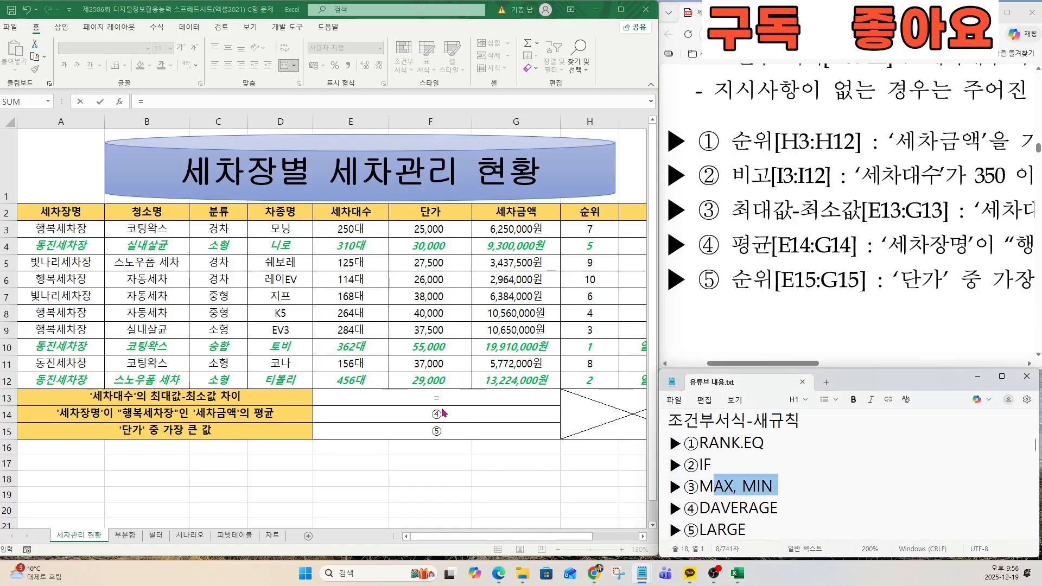
click(476, 403)
text(ㅡㅁ)
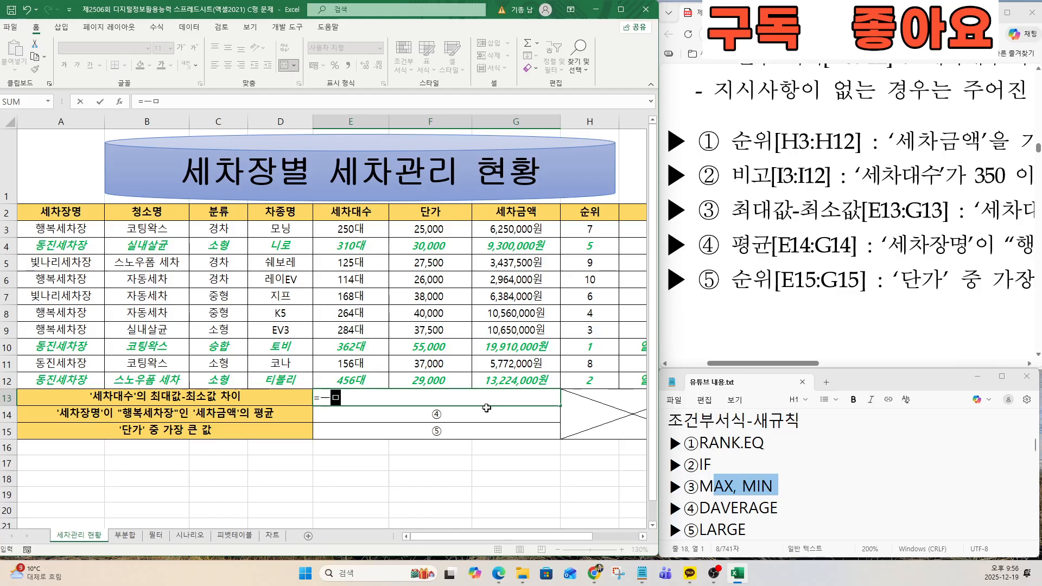
text(max)
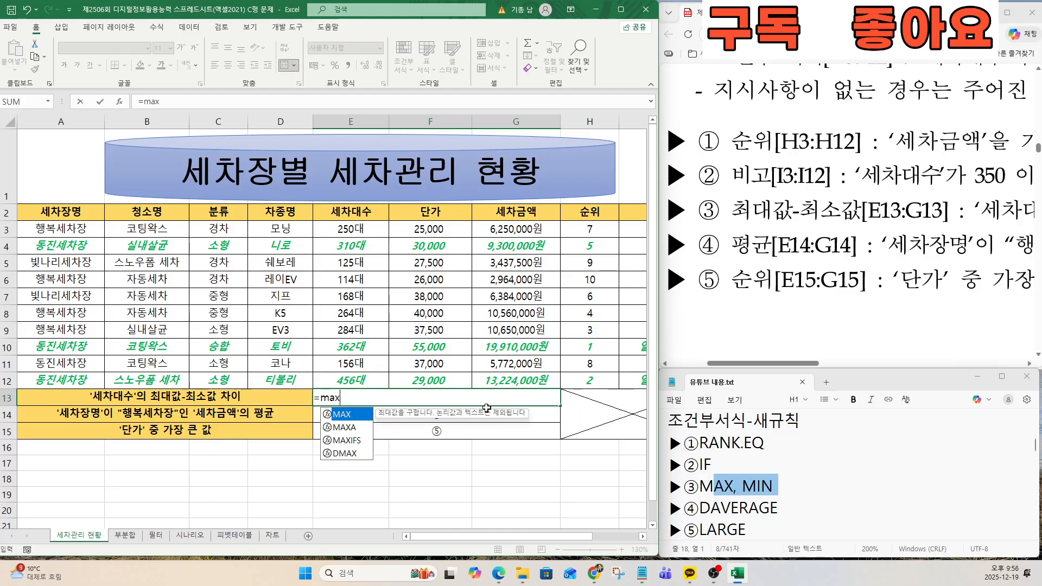
double_click(350, 419)
click(119, 101)
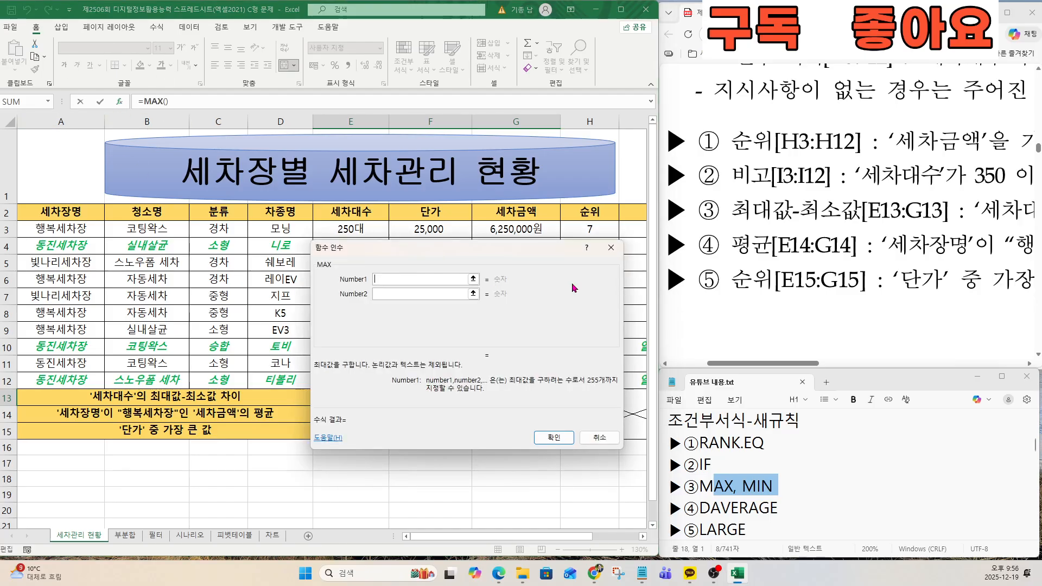
drag(461, 246, 507, 275)
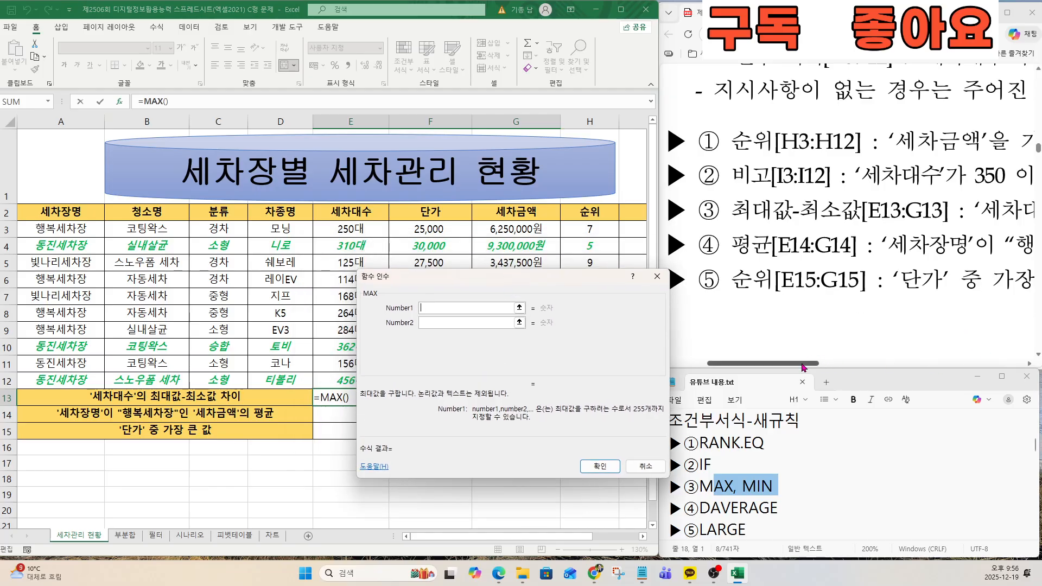
Set the MAX argument to the 세차대수 range E3:E12, following problem ③, and enter the formula in E13
drag(807, 363, 876, 366)
drag(751, 209, 856, 209)
key(ctrl)
key(ctrl)
key(ctrl)
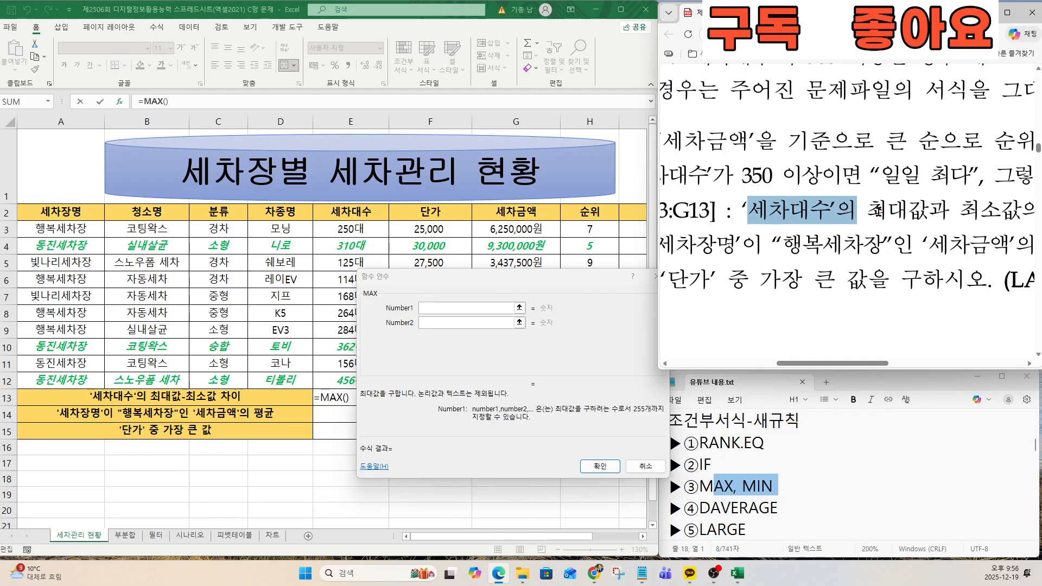
key(ctrl)
drag(397, 277, 485, 235)
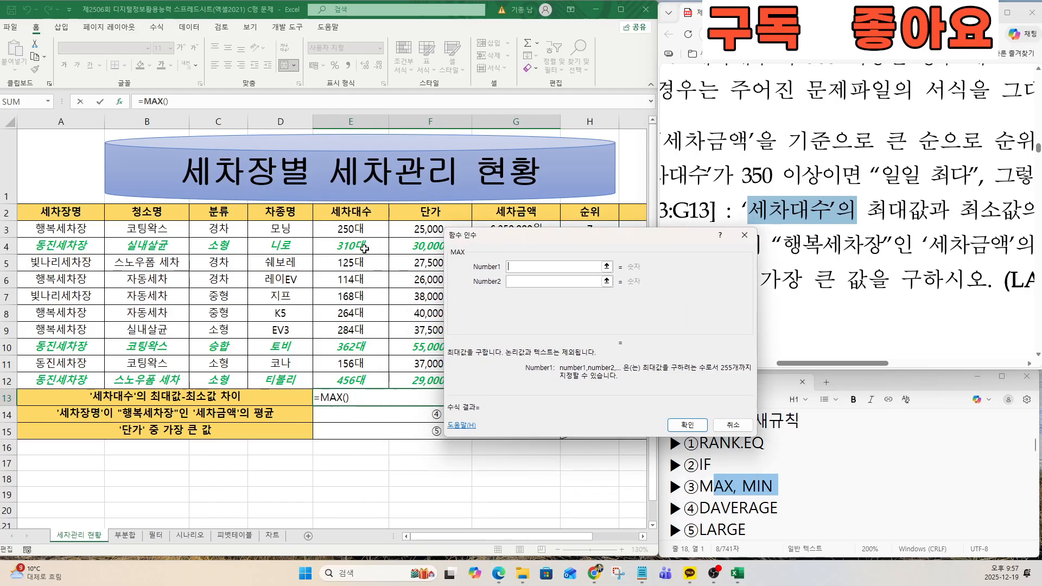
drag(357, 231, 353, 376)
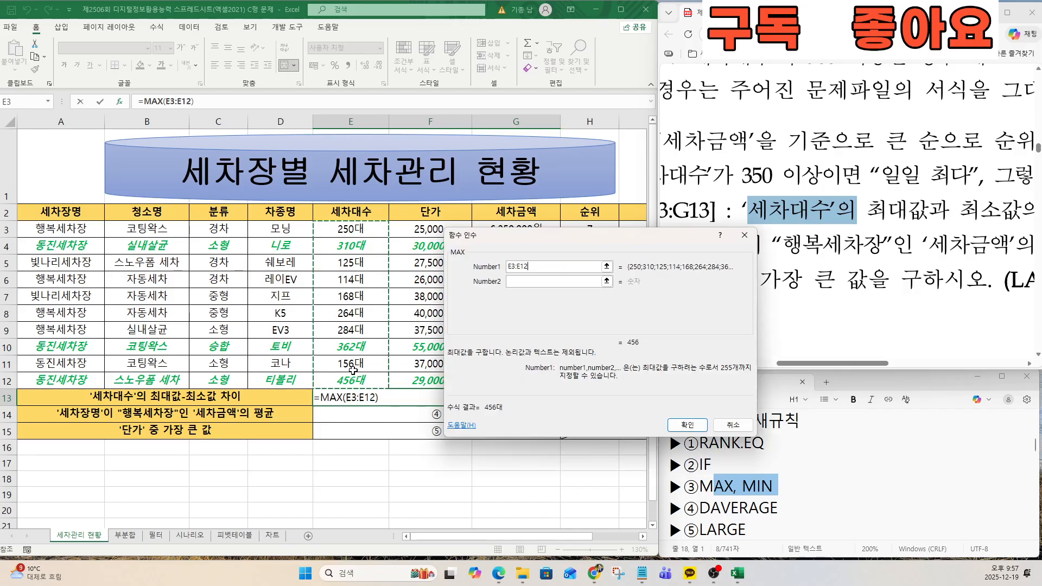
click(687, 425)
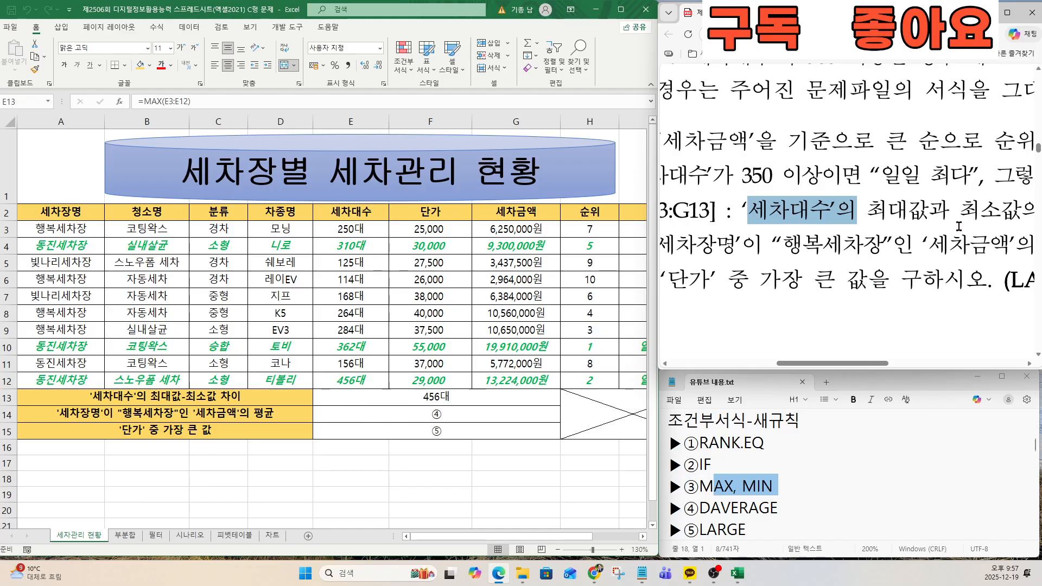
Extend the E13 formula by subtracting MIN(E3:E12), so it reads =MAX(E3:E12)-MIN(E3:E12)
click(209, 100)
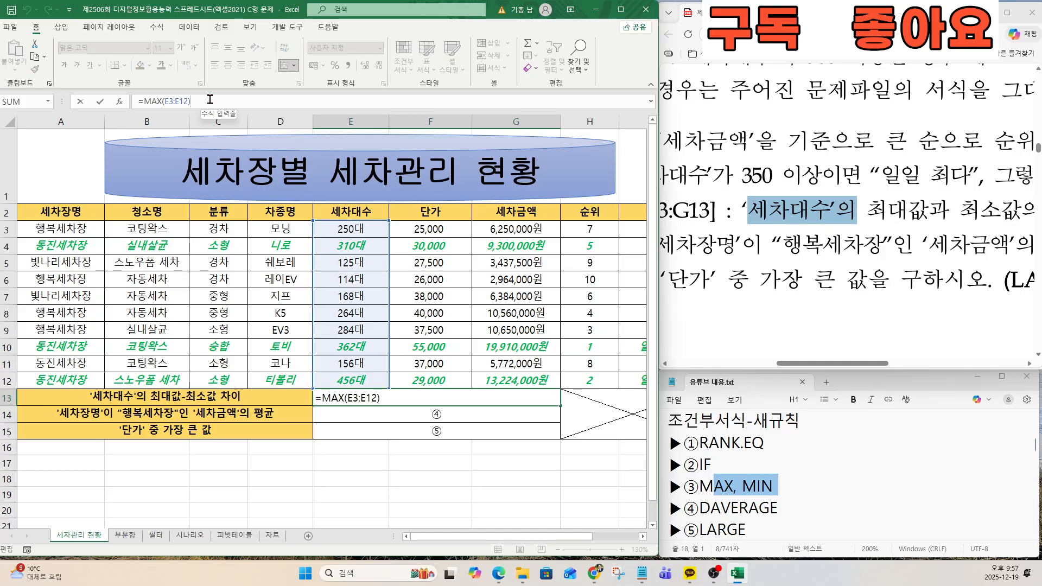
text(-min)
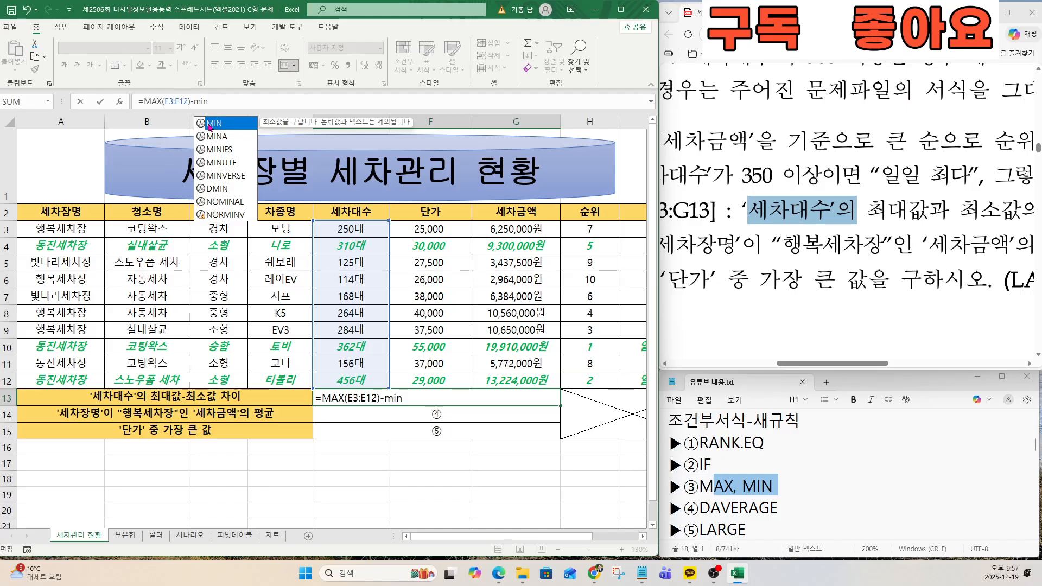
key(Tab)
click(119, 102)
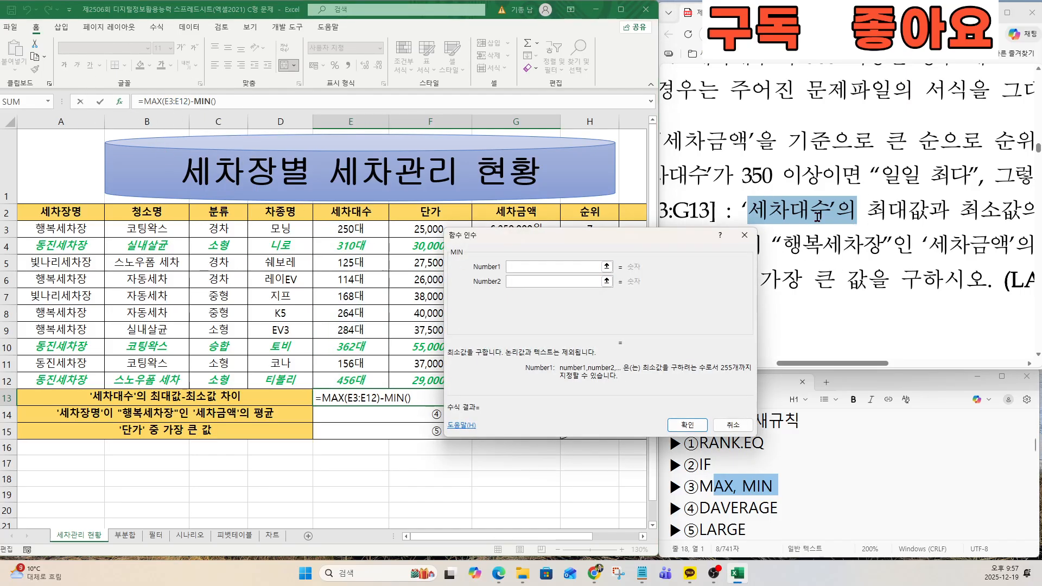
drag(341, 231, 340, 379)
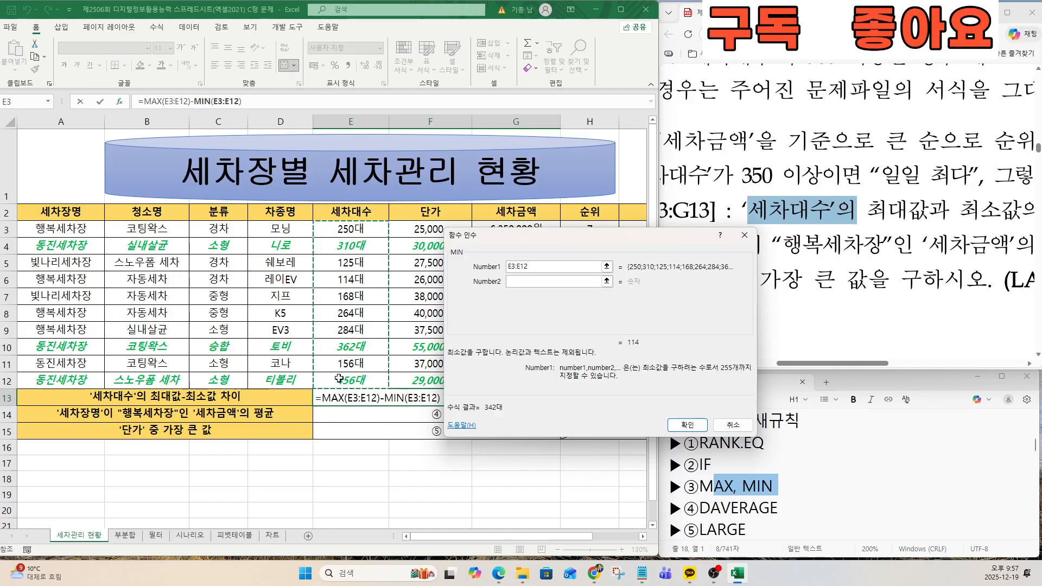
click(686, 426)
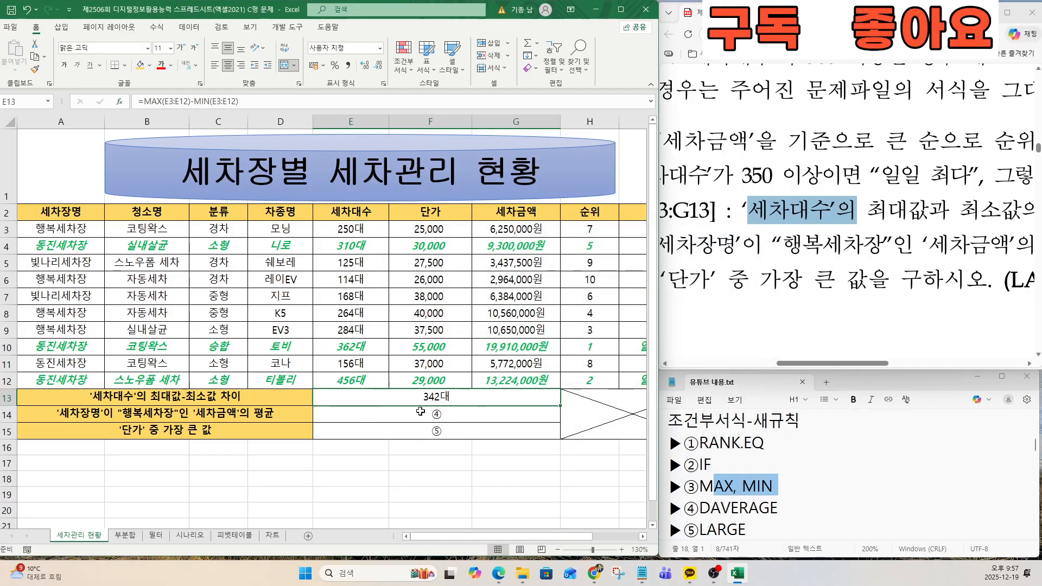
Start a DAVERAGE formula in E14 for problem ④ and open its function arguments
drag(804, 363, 740, 363)
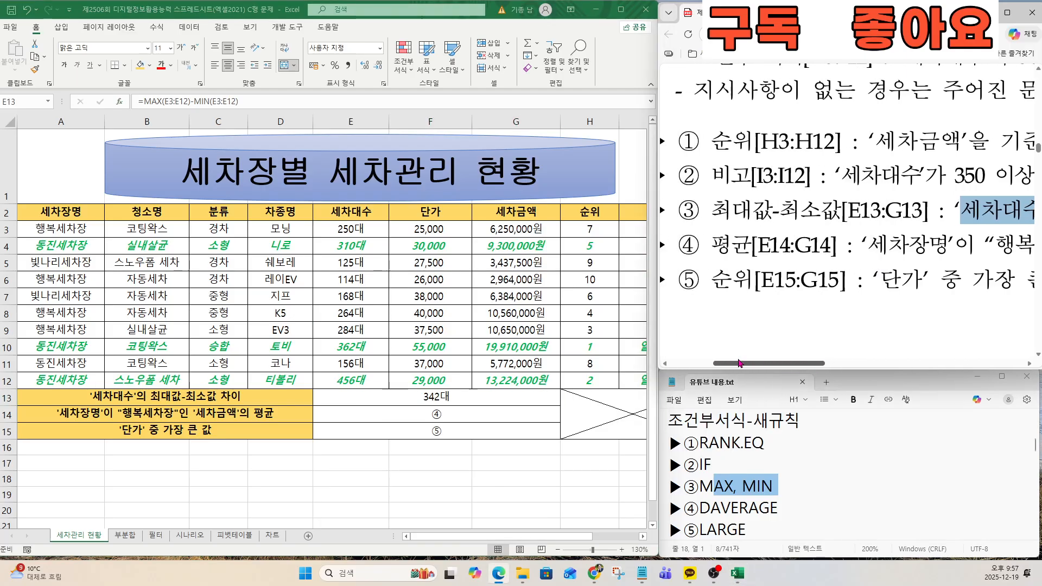
click(421, 411)
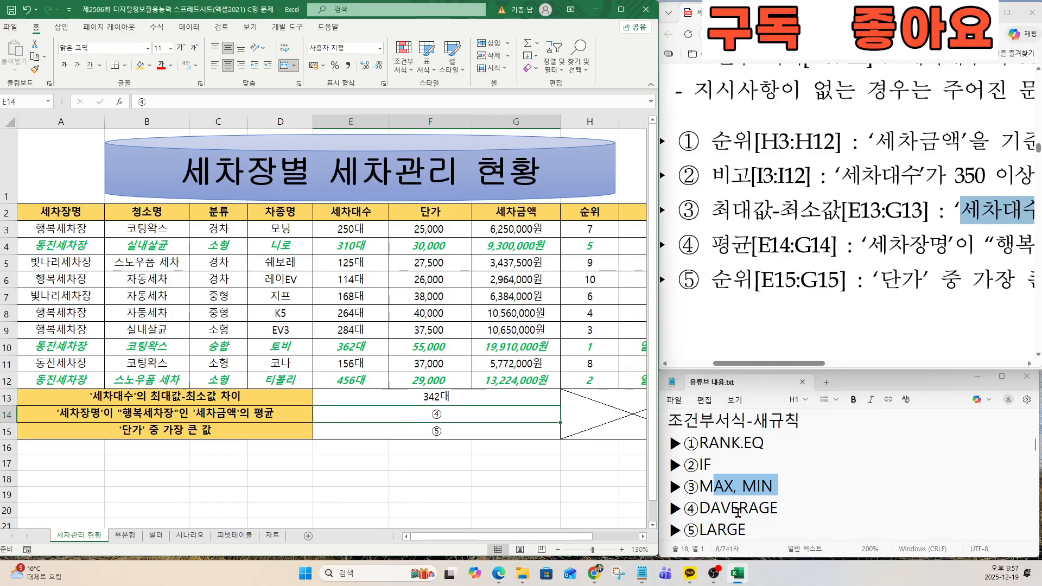
key(ctrl)
key(ctrl)
text(=daver)
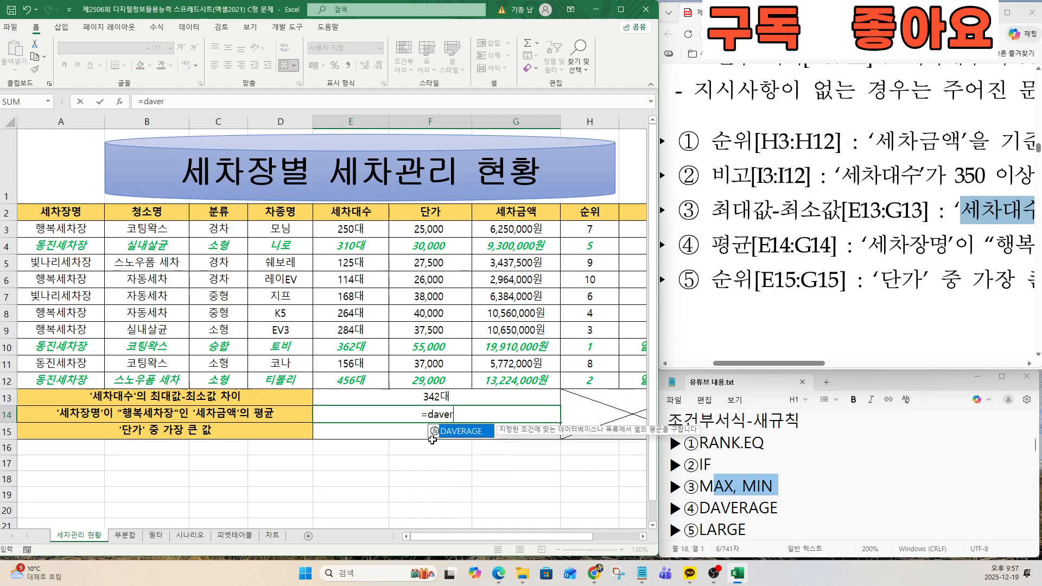
double_click(456, 431)
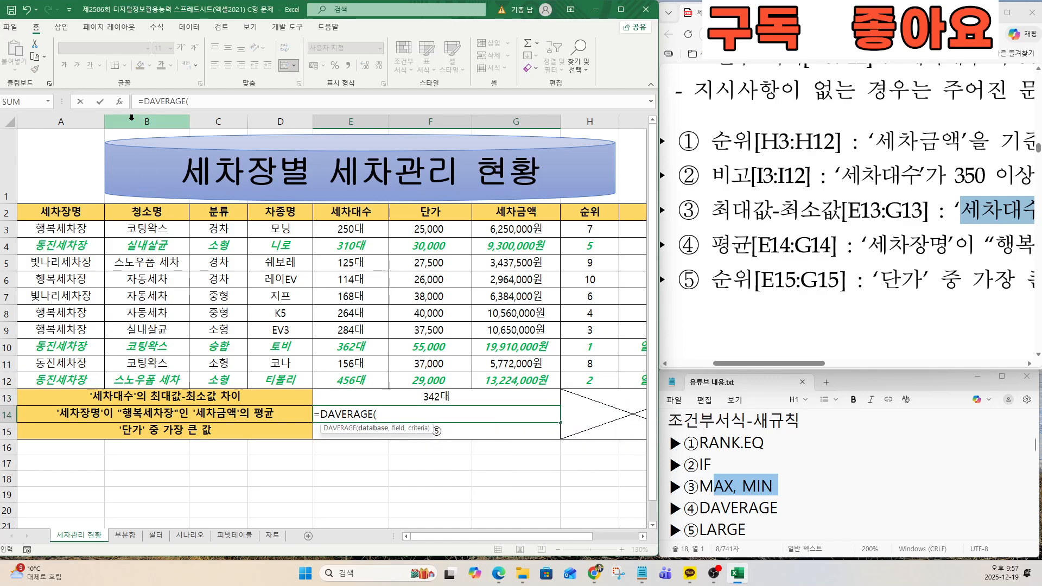
click(119, 102)
Set the DAVERAGE Database argument to the whole table including its headers, A2:I12
drag(539, 253, 399, 403)
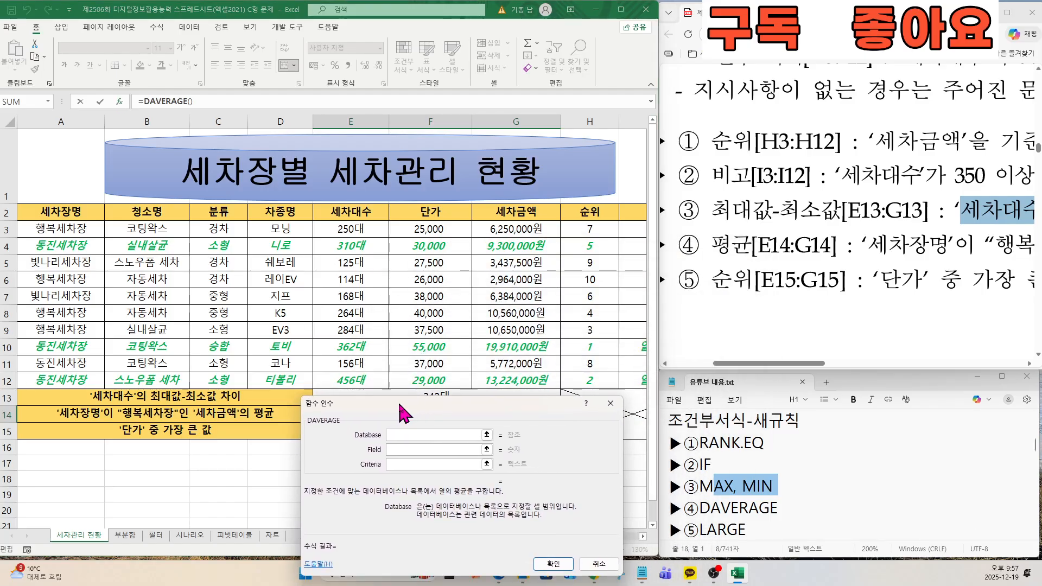
click(56, 215)
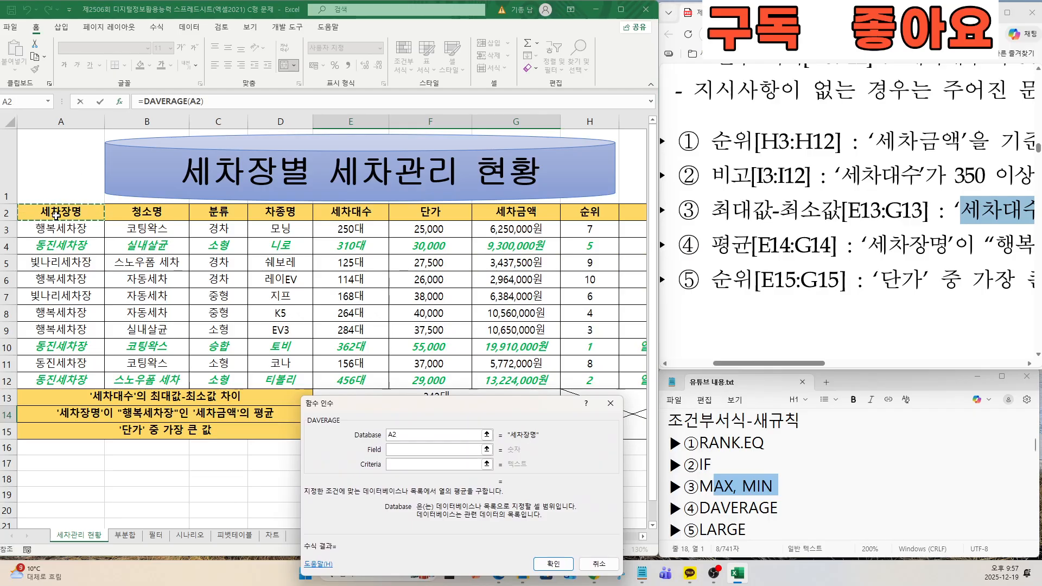
drag(56, 215, 498, 385)
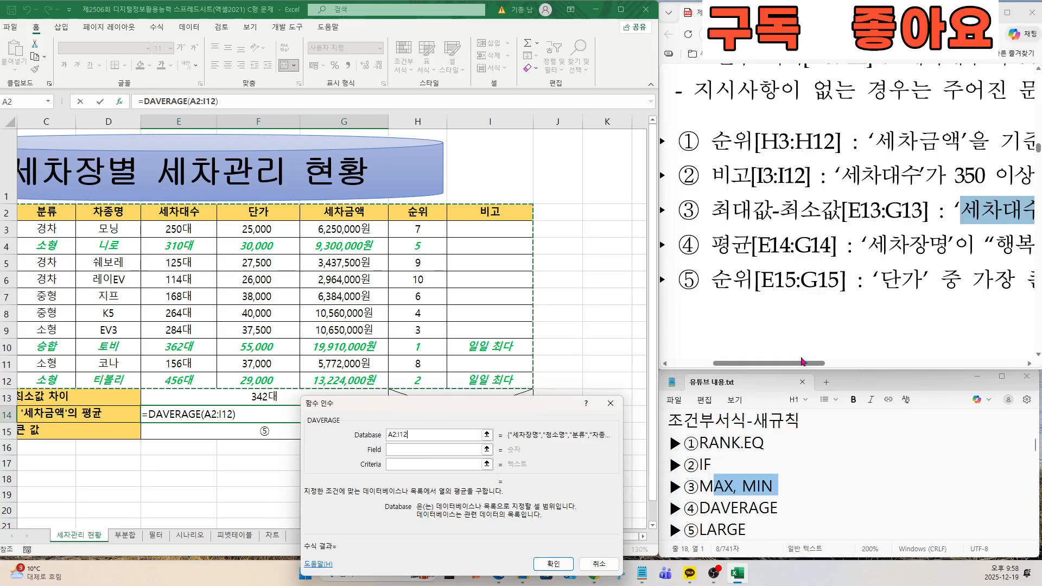
Set the DAVERAGE Criteria argument to A2:A3, matching problem ④'s condition that 세차장명 is "행복세차장"
drag(802, 362, 848, 362)
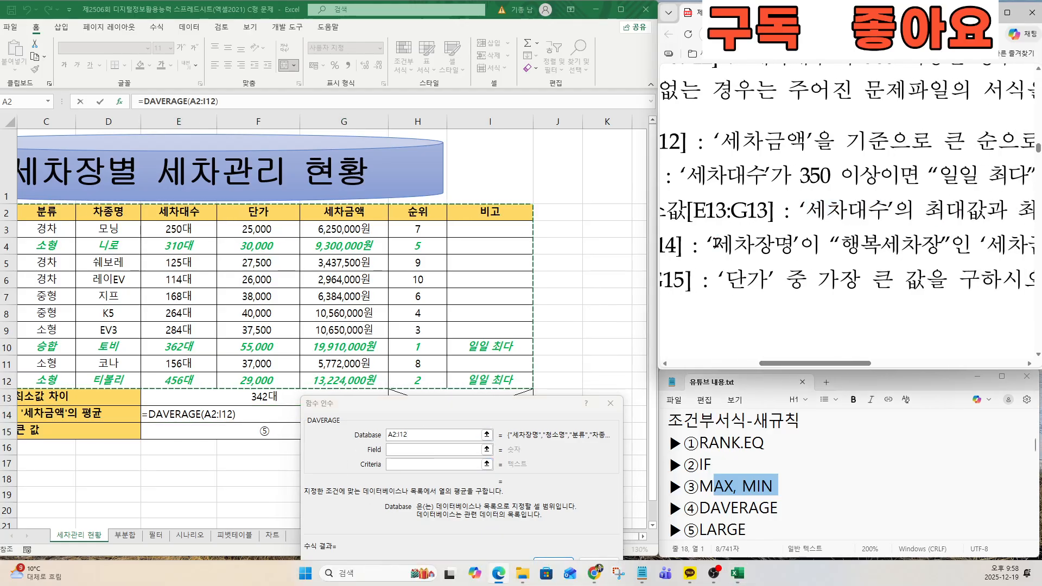
drag(716, 244, 947, 244)
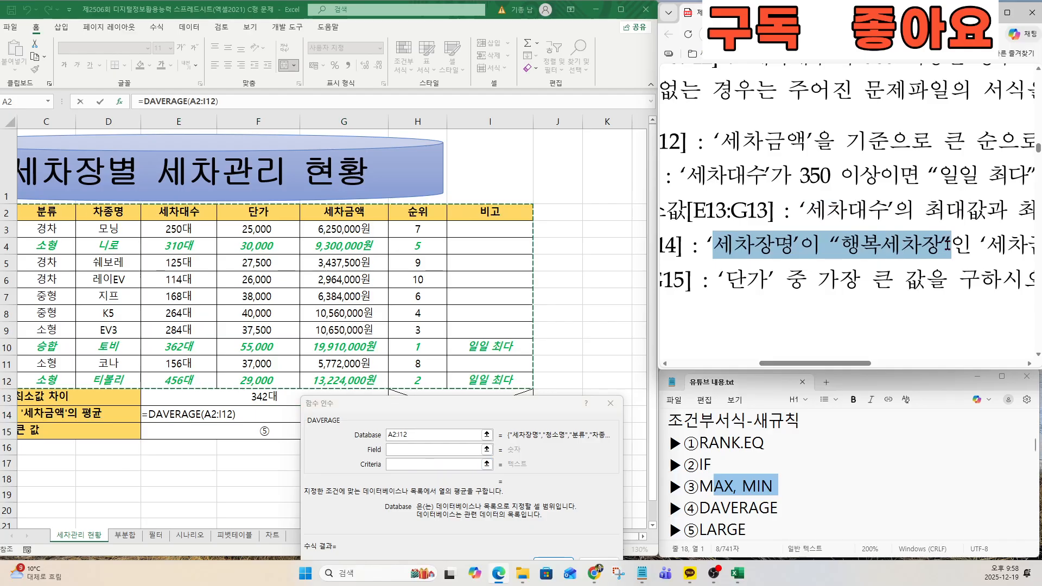
click(404, 463)
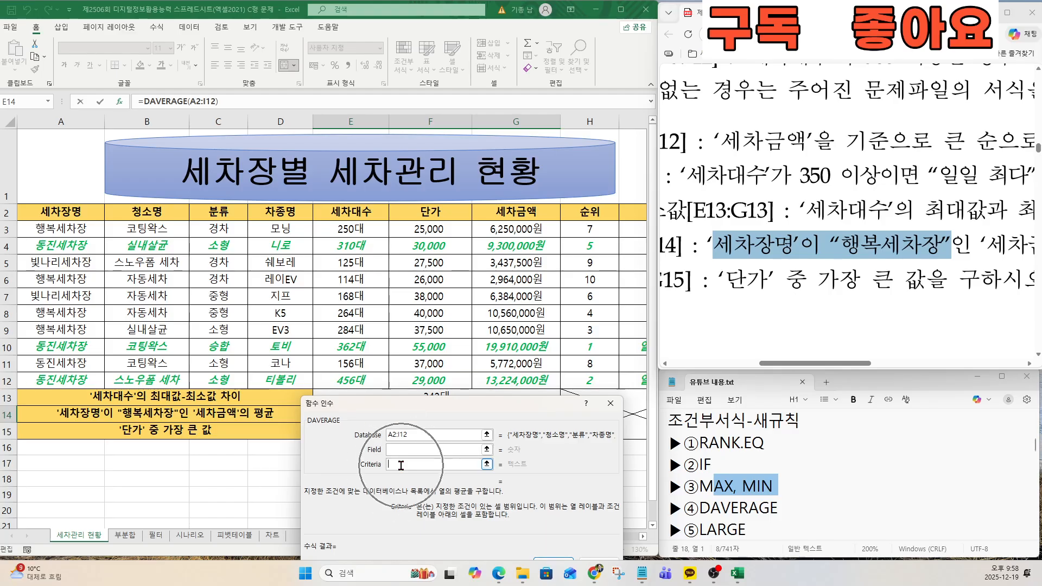
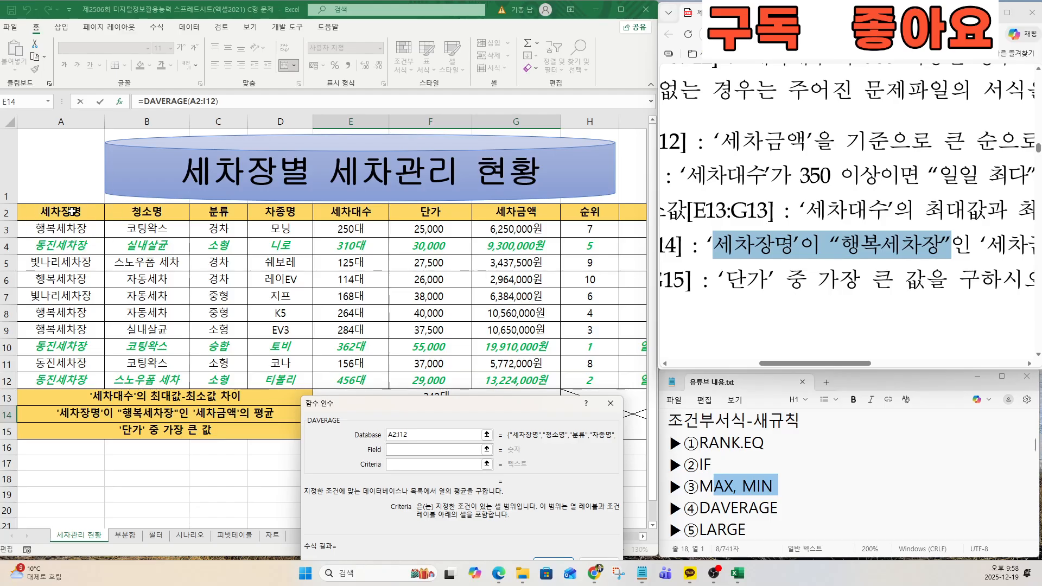
drag(73, 212, 72, 228)
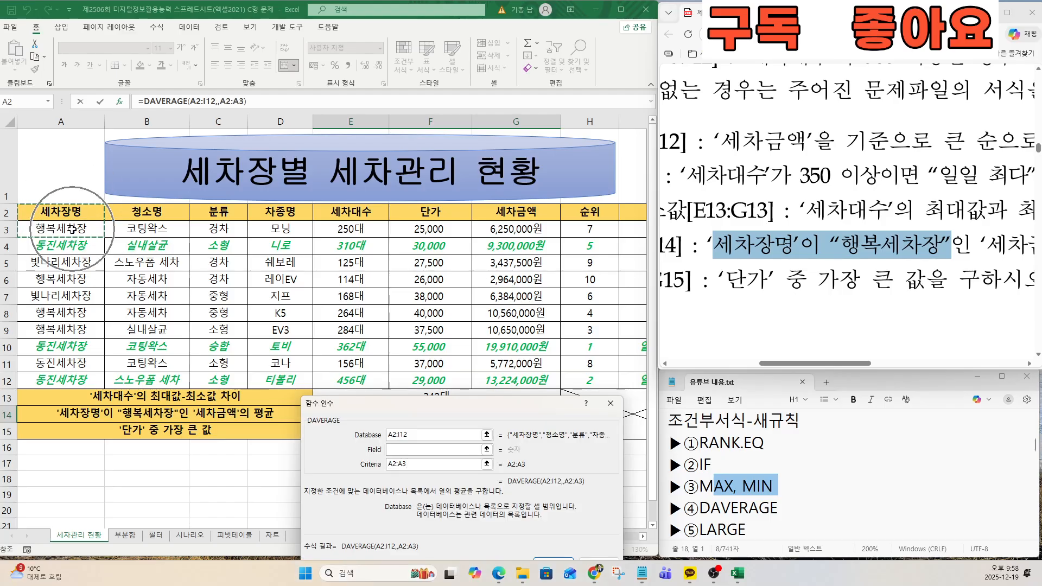
Set the DAVERAGE Field argument to the 세차금액 header G2, as problem ④ requires, and enter the formula in E14
click(414, 451)
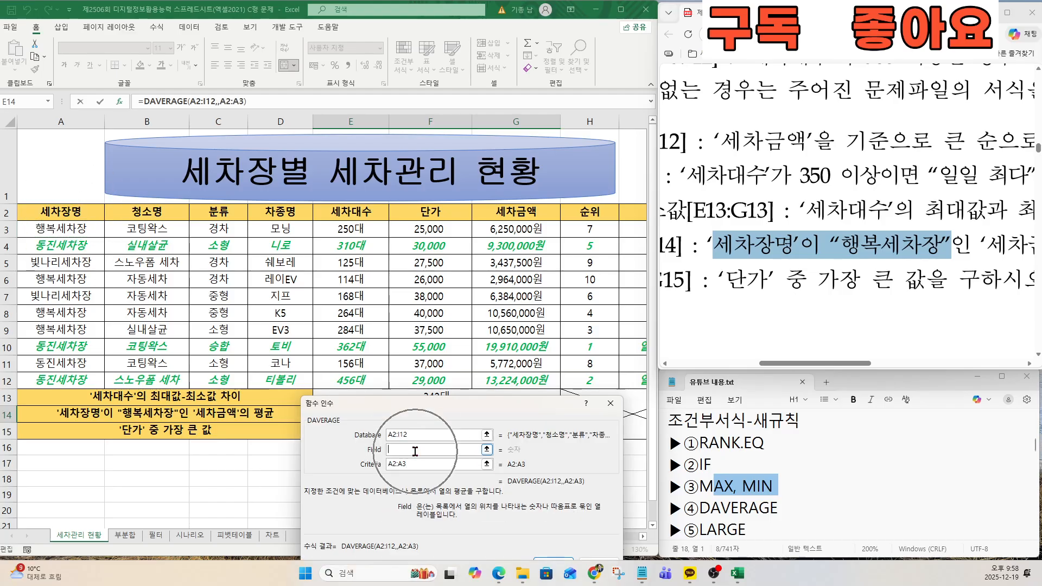
scroll(784, 263, right, 10)
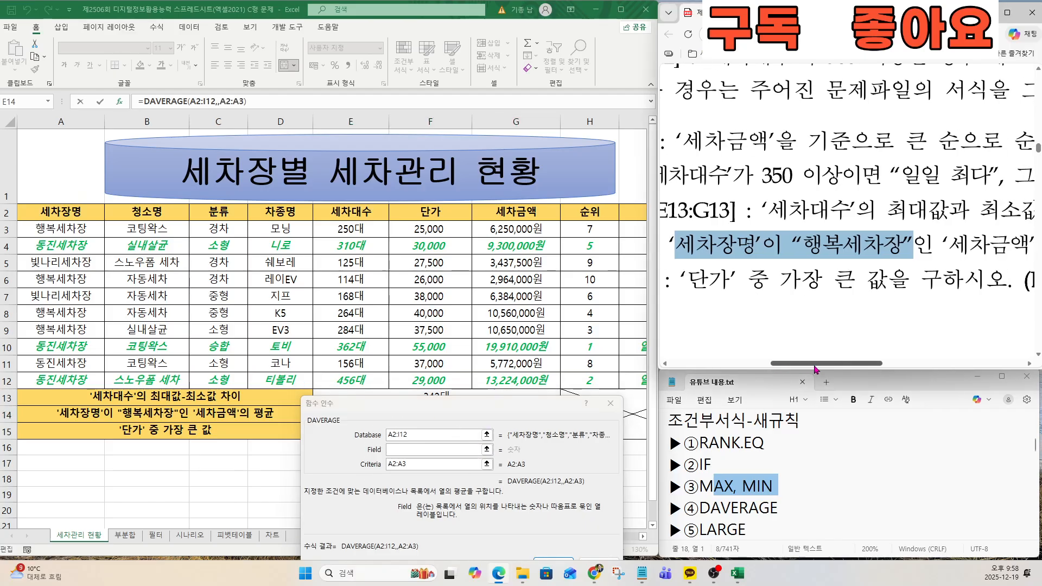
drag(723, 242, 863, 244)
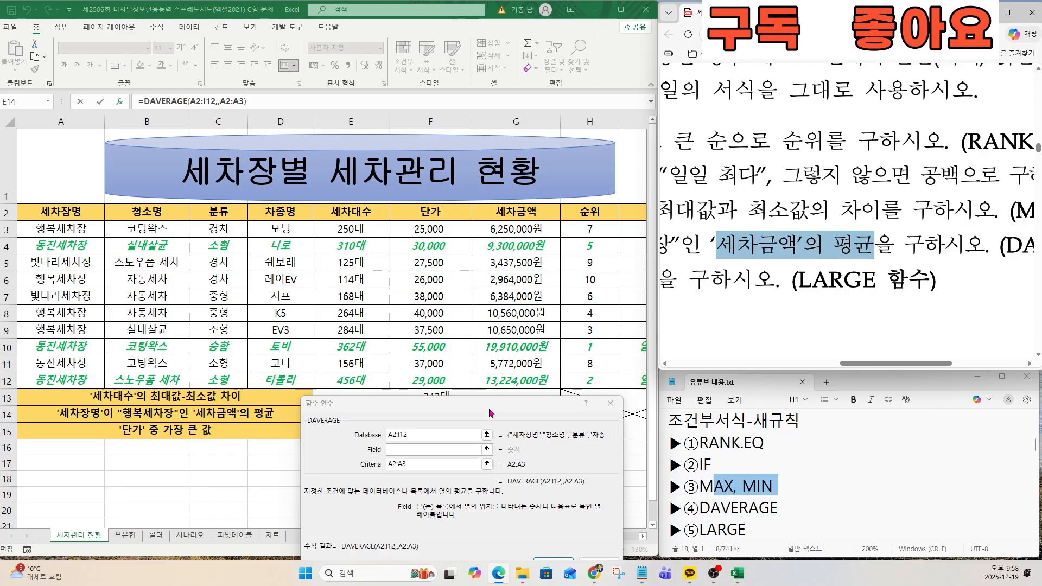
click(398, 450)
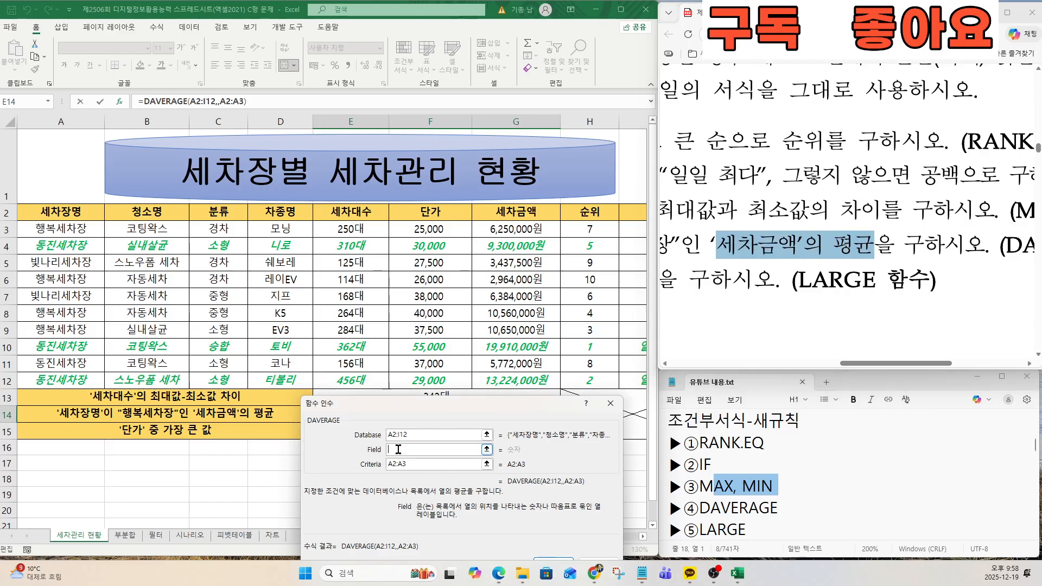
click(506, 212)
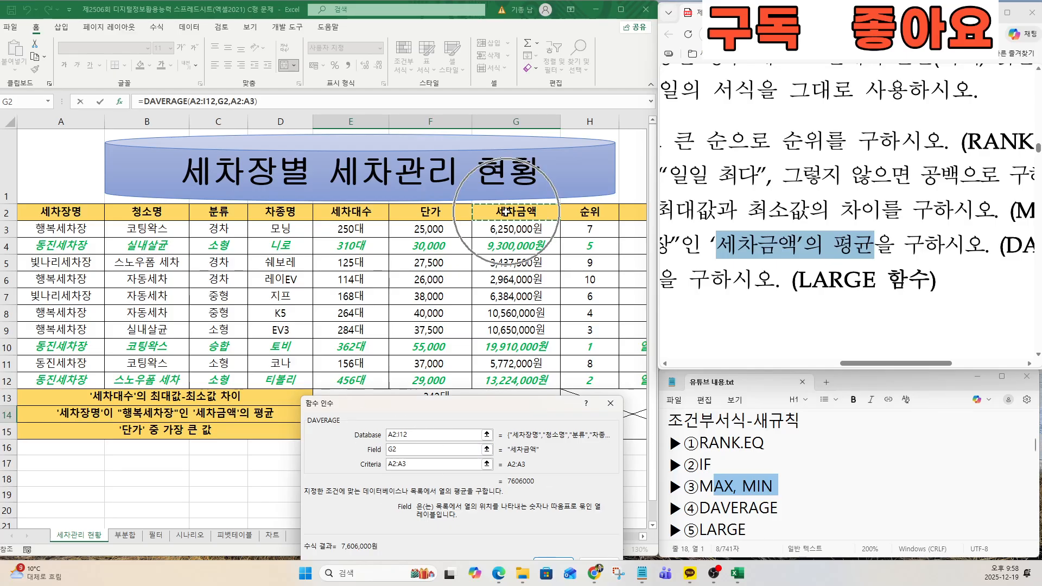
drag(470, 407, 510, 291)
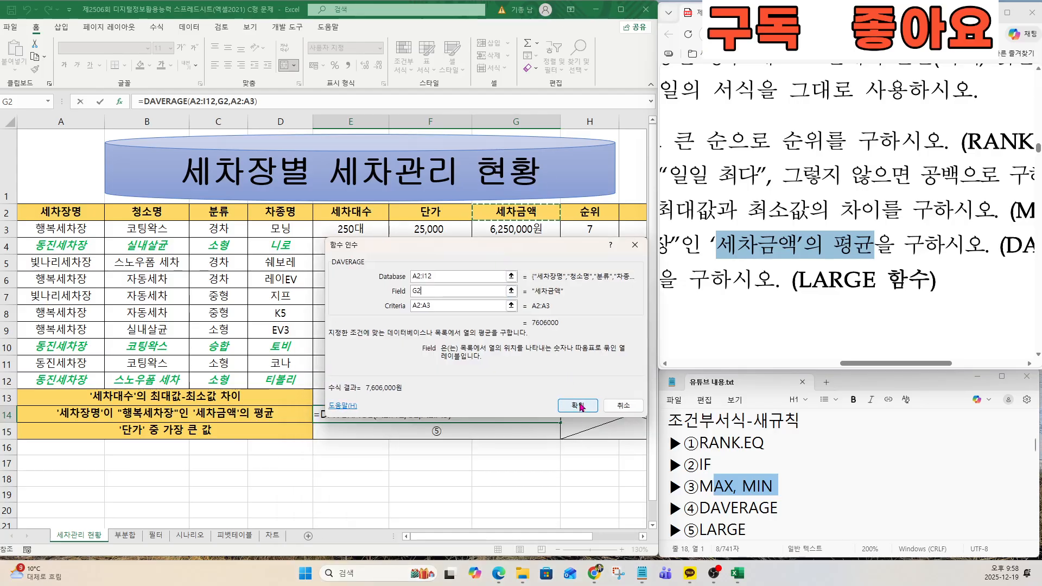
click(559, 426)
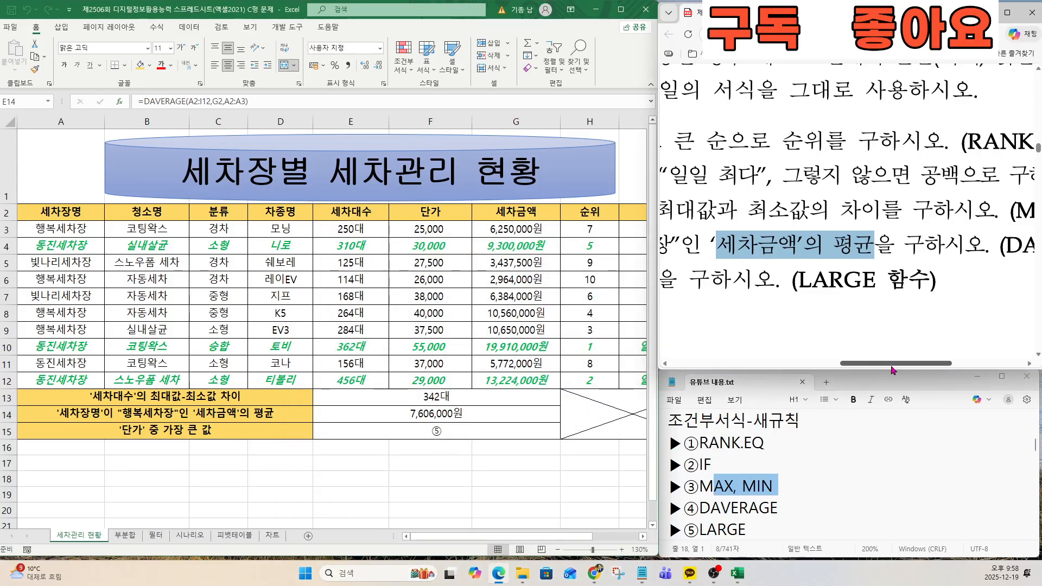
Start a LARGE formula in E15 for problem ⑤ and open its function arguments
drag(893, 369, 769, 371)
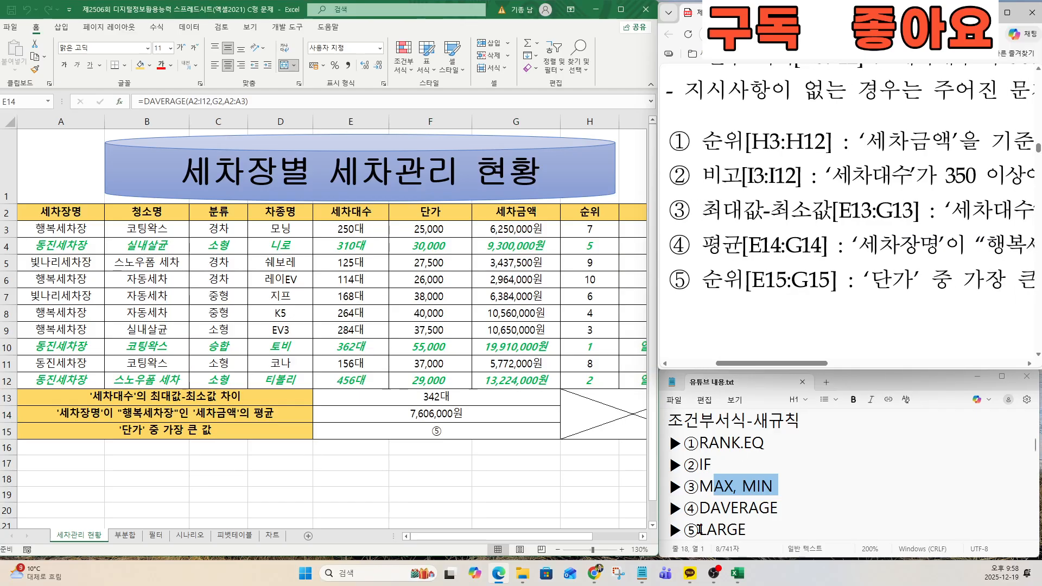
click(401, 432)
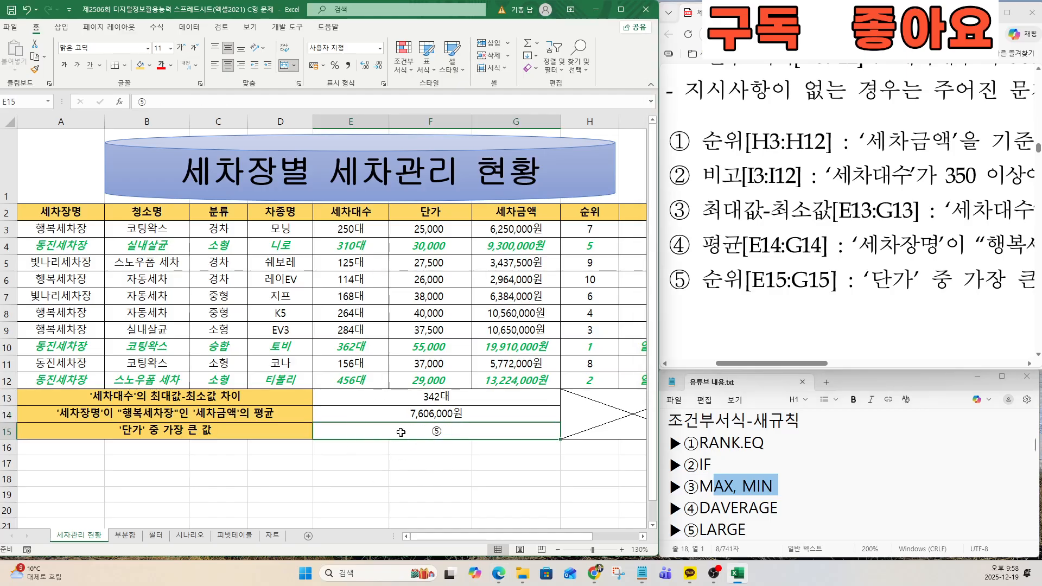
click(401, 432)
text(=la)
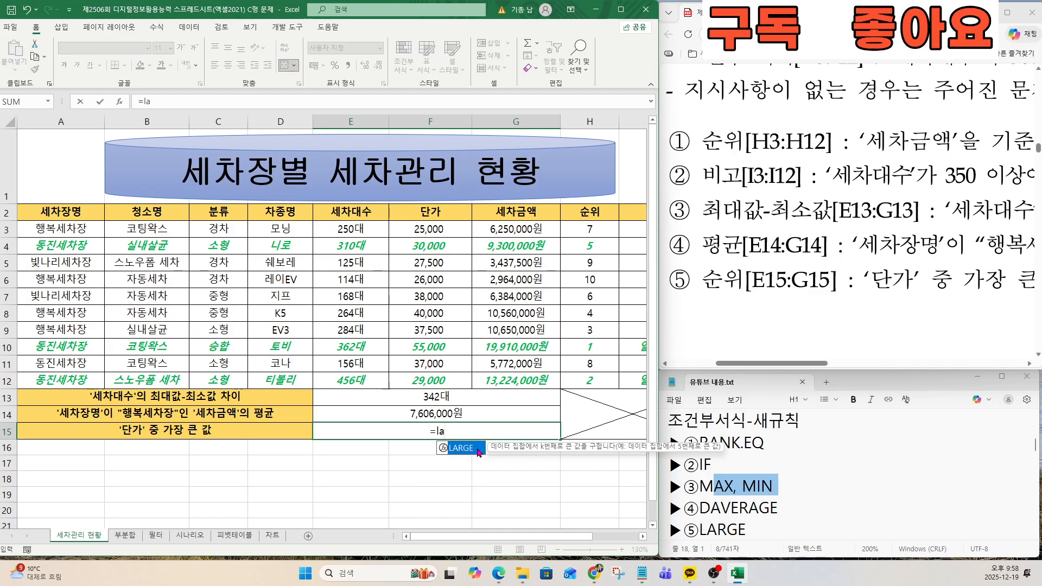
key(Tab)
click(121, 103)
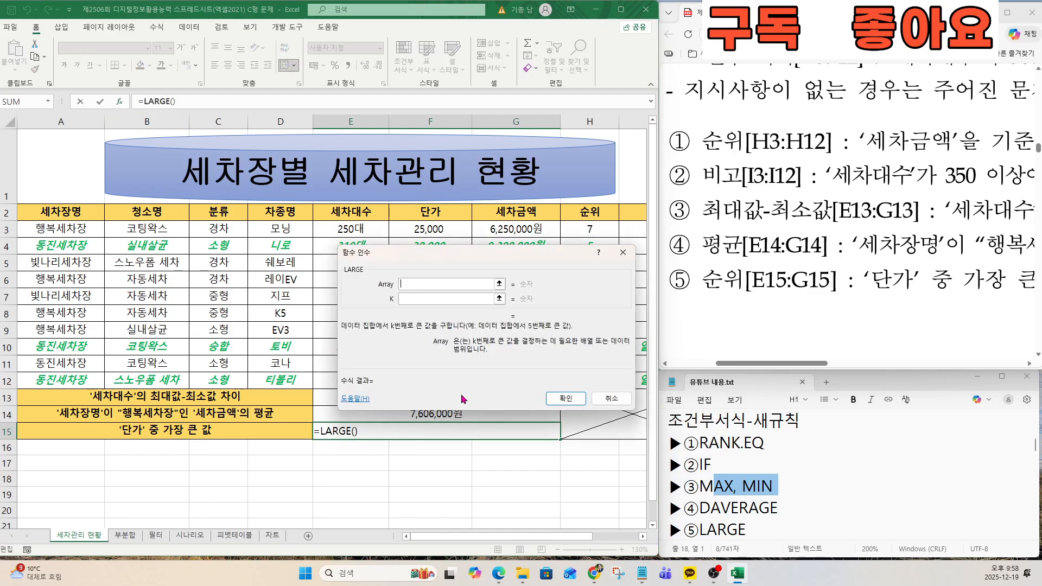
Set the LARGE Array argument to the 단가 values F3:F12, as problem ⑤ requires
drag(820, 364, 865, 364)
key(ctrl)
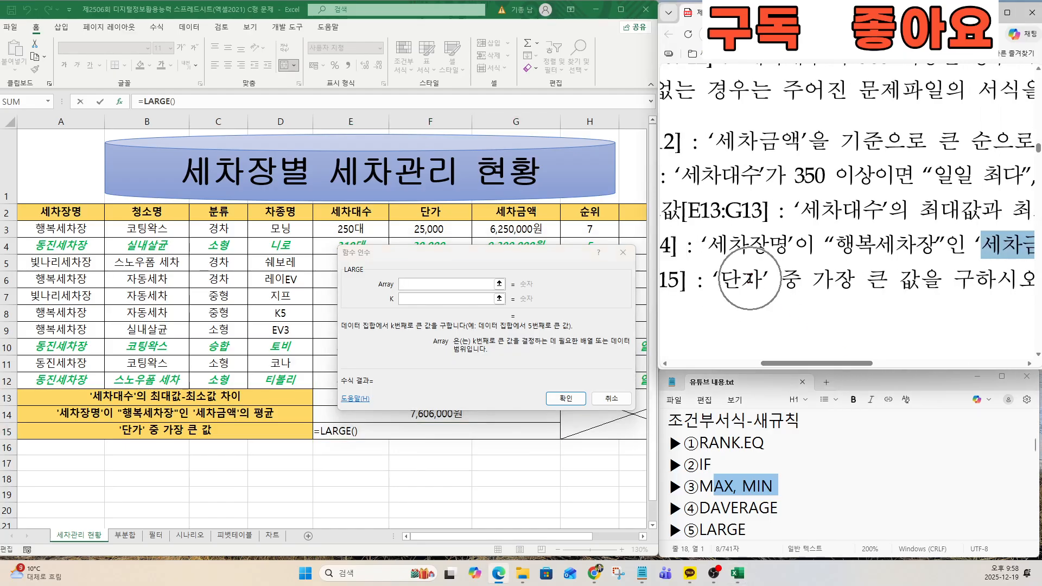
drag(720, 280, 921, 280)
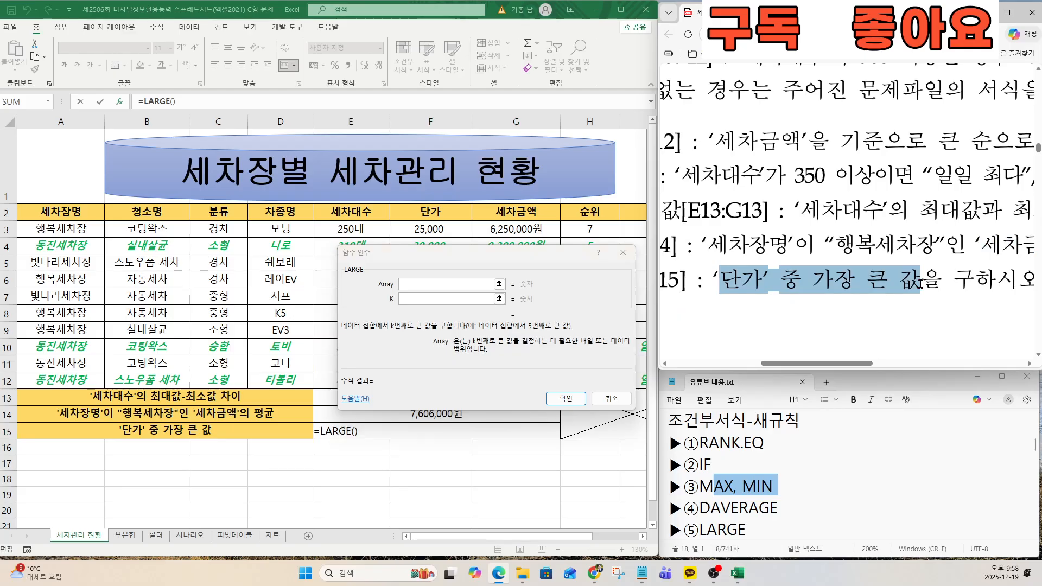
drag(455, 261, 667, 263)
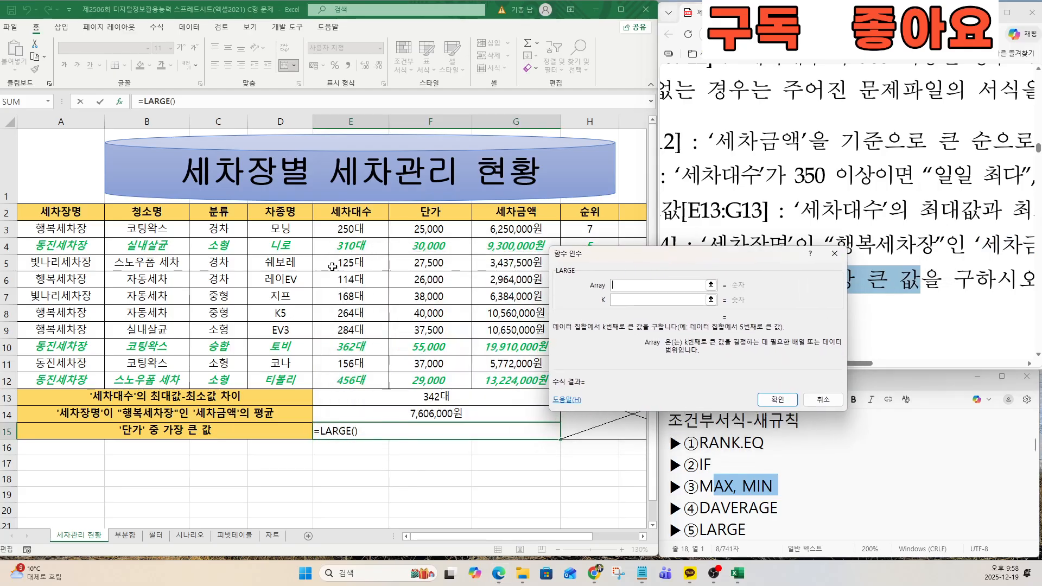
key(ctrl)
drag(425, 230, 428, 383)
key(Tab)
Set the LARGE K argument to 1 and enter the formula in E15
drag(655, 264, 527, 356)
key(ctrl)
key(ctrl)
key(ctrl)
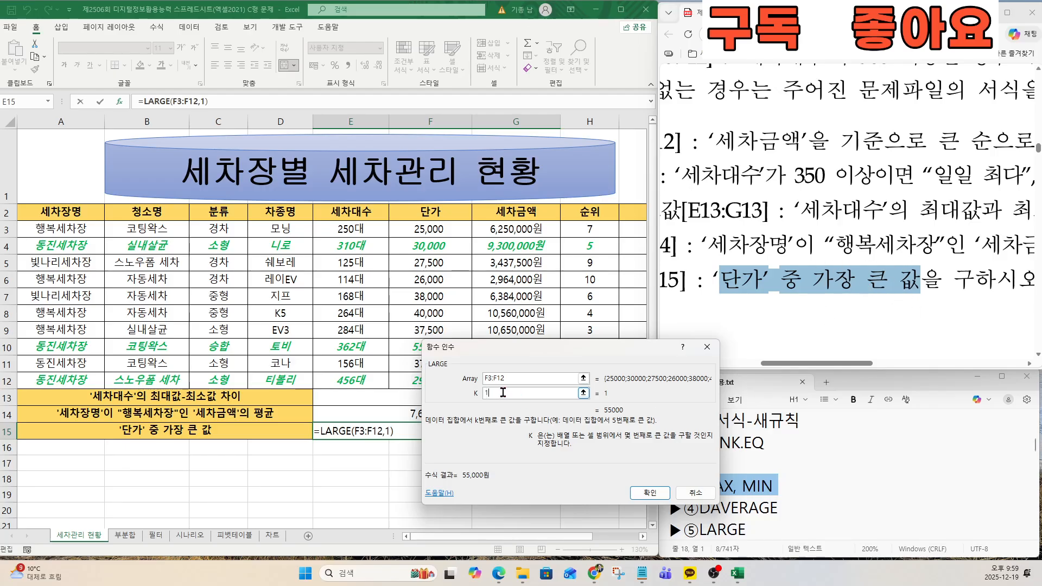
key(ctrl)
key(ctrl)
key(ctrl)
click(650, 493)
key(ctrl)
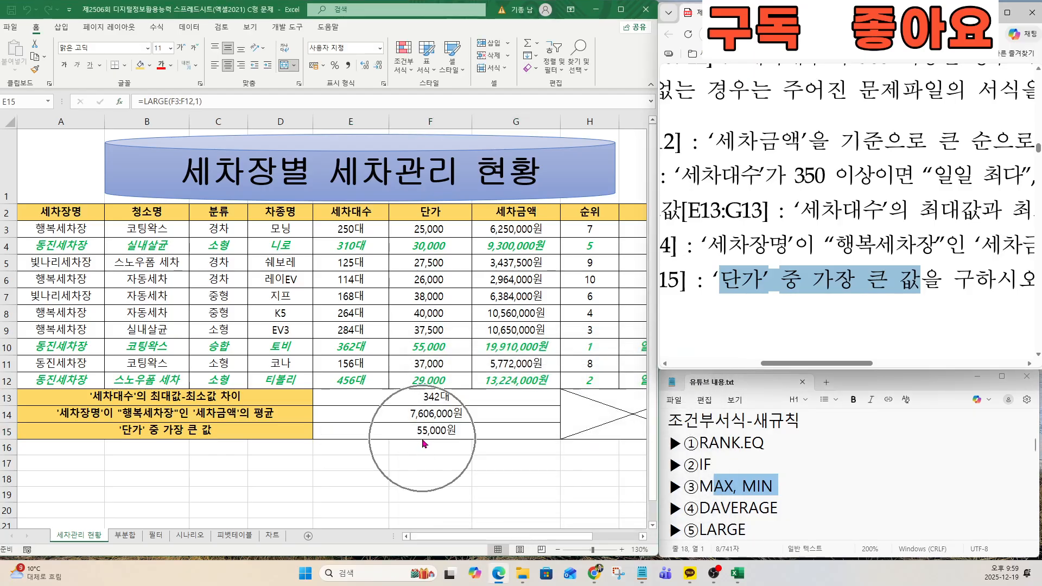
Bring up problem 2 (부분합) in both the exam document and the notes file
click(758, 486)
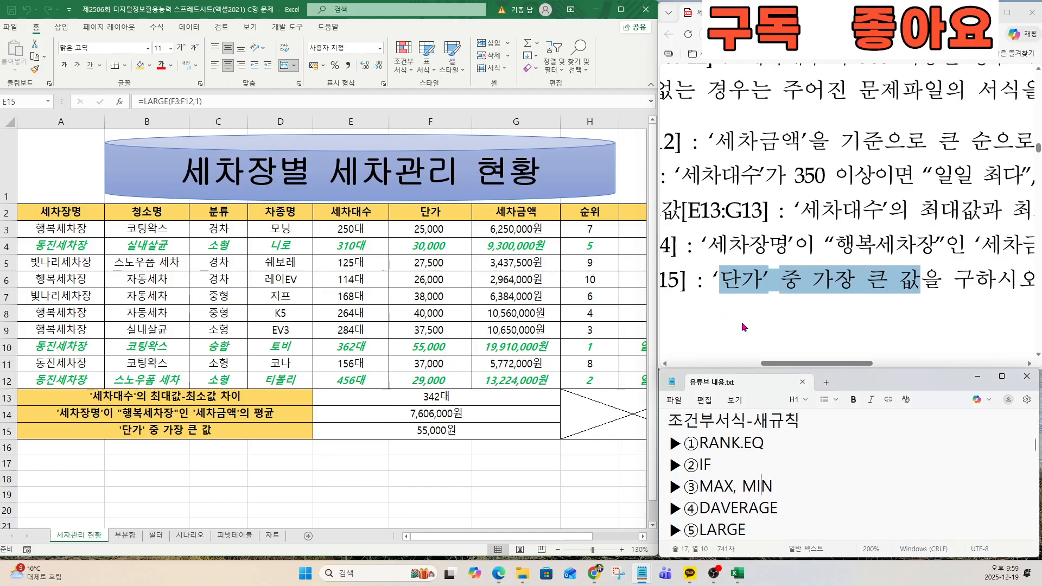
drag(791, 363, 717, 363)
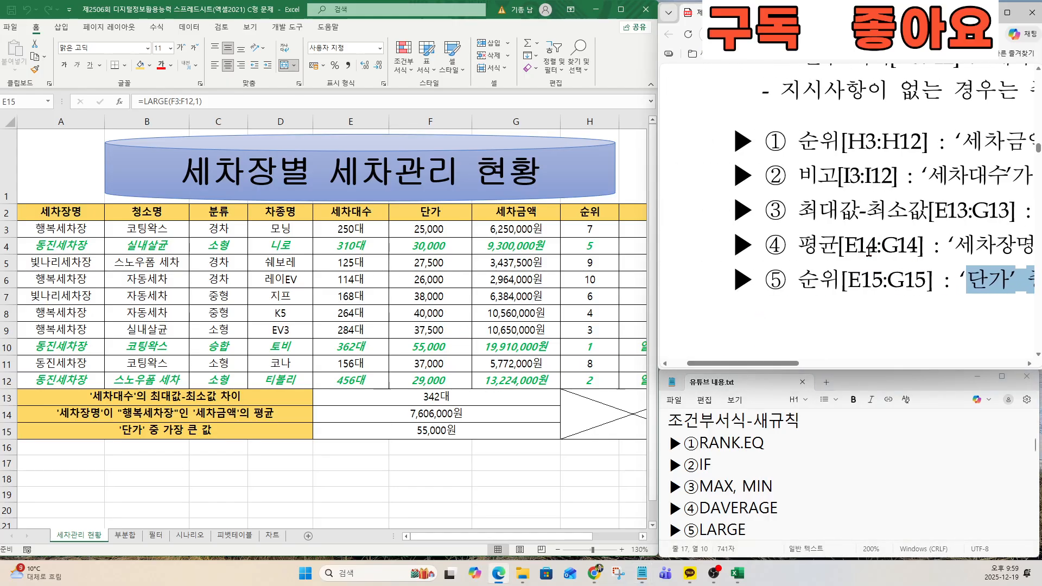
scroll(869, 251, down, 10)
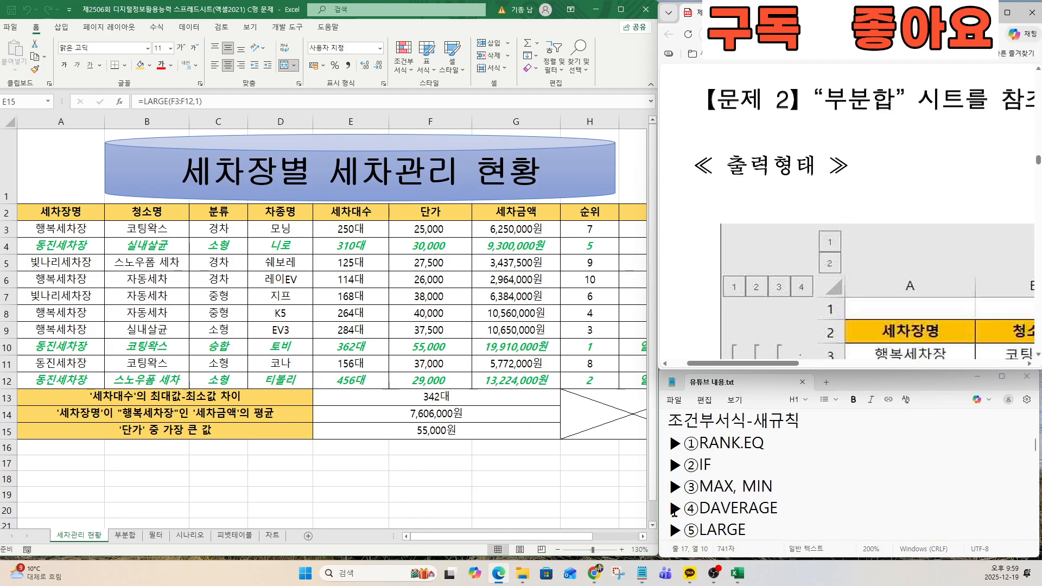
click(713, 485)
key(Down)
key(Down)
key(Down)
key(Down)
key(Down)
key(Down)
key(Down)
key(Down)
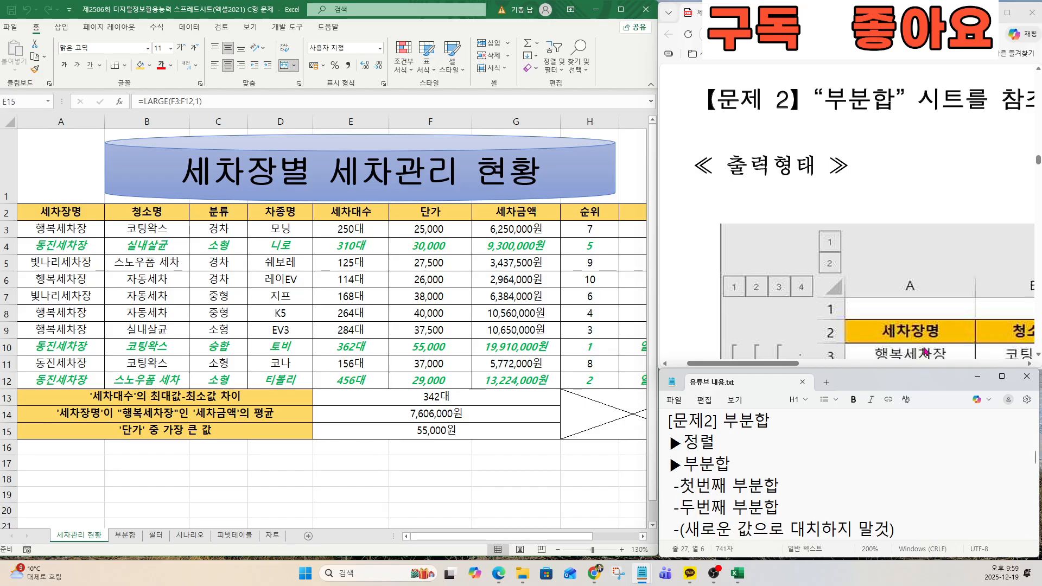
Review problem 2's 처리조건 and the sorting and first and second subtotal stages listed in the notes
scroll(925, 352, down, 10)
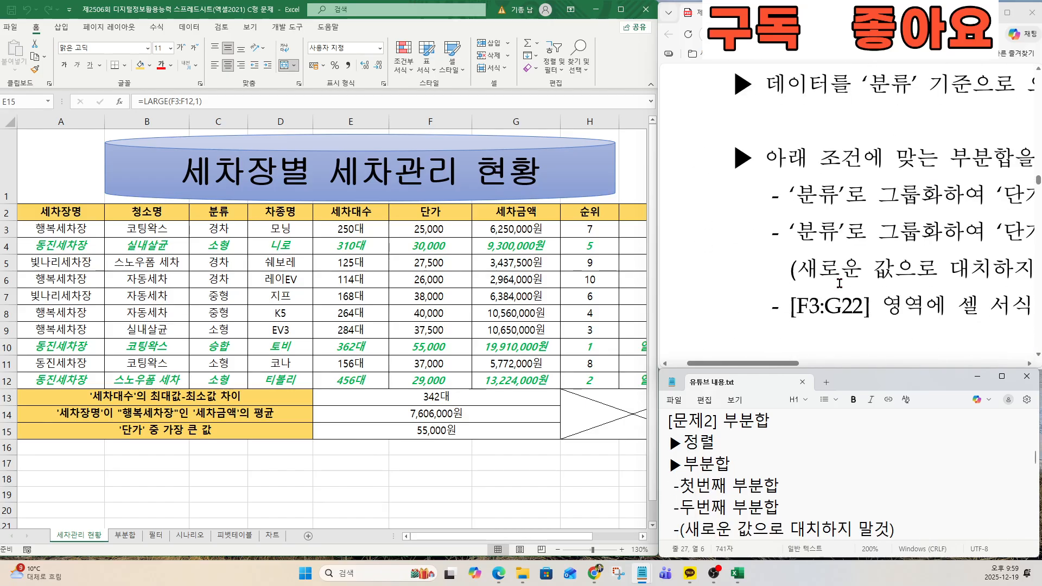
scroll(839, 284, down, 4)
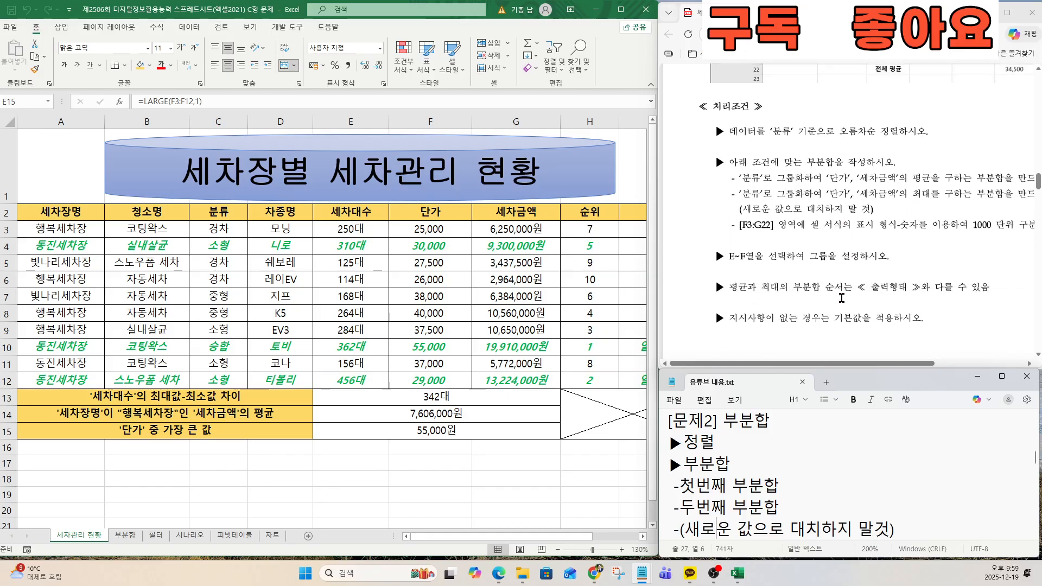
scroll(841, 298, up, 3)
scroll(841, 297, up, 1)
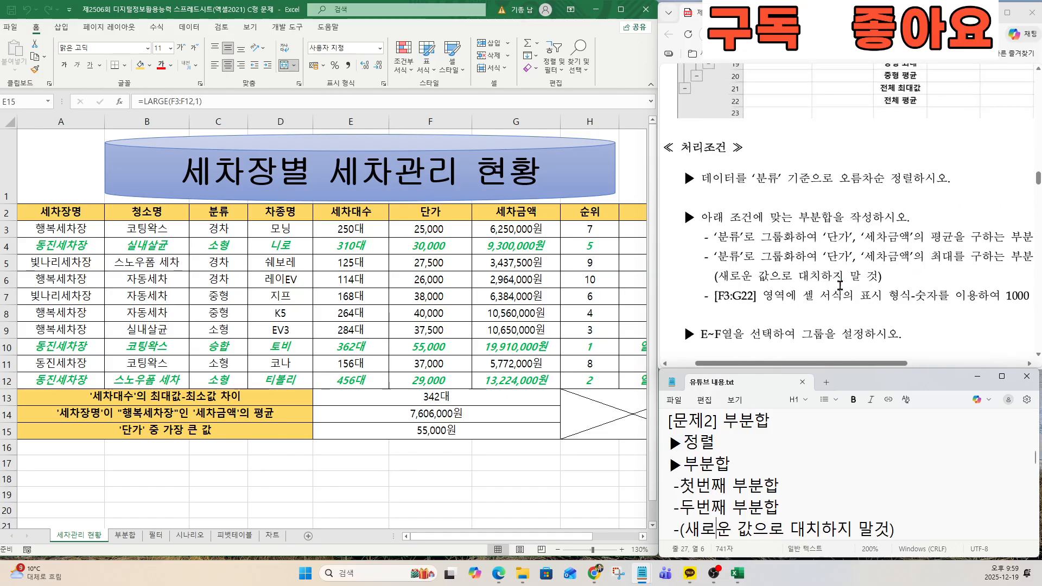
double_click(686, 442)
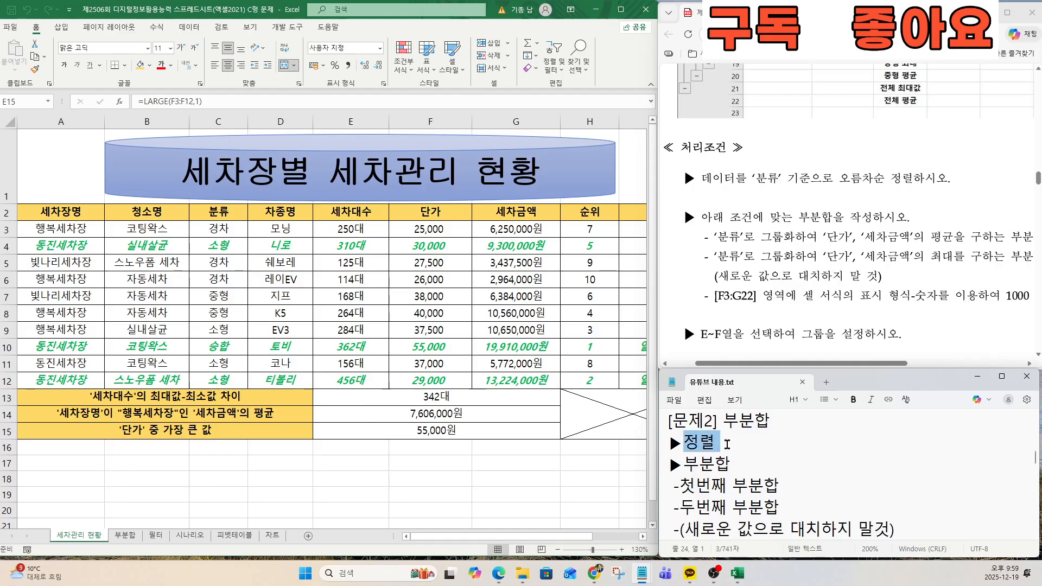
double_click(706, 464)
drag(702, 481, 801, 481)
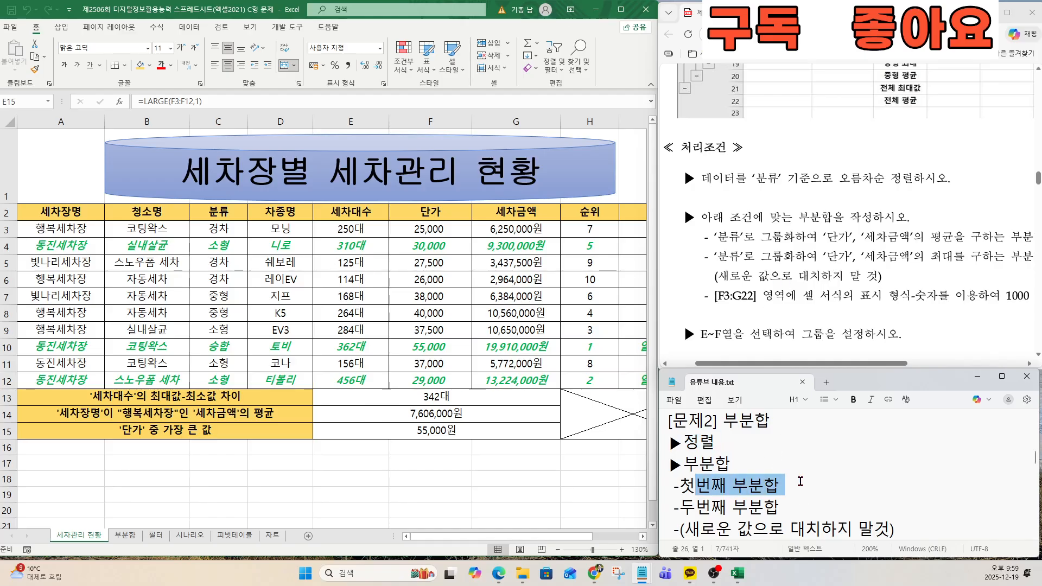
drag(687, 505, 761, 507)
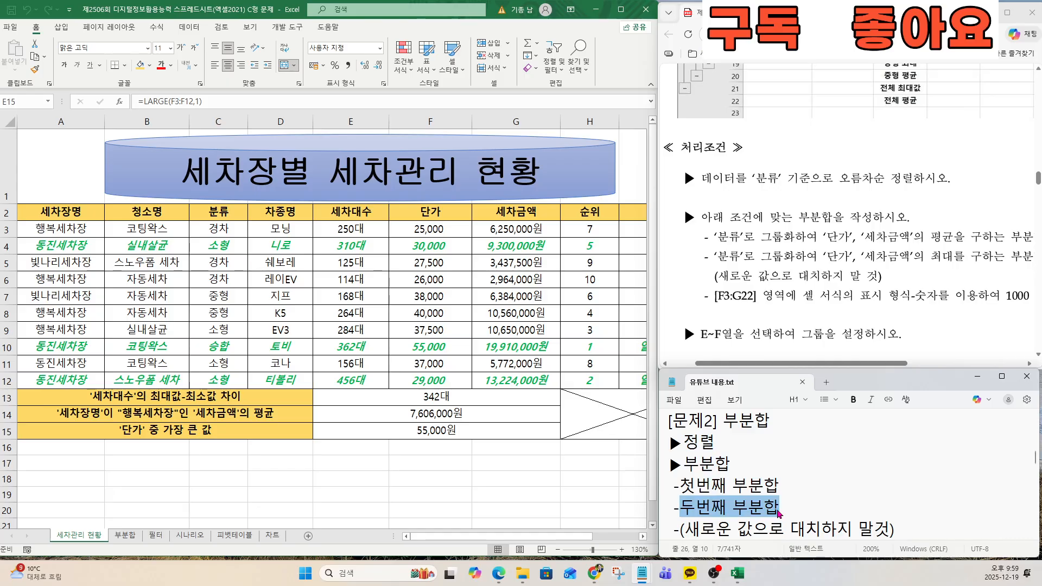
On the 부분합 sheet, sort the table by 분류 in ascending order
click(125, 535)
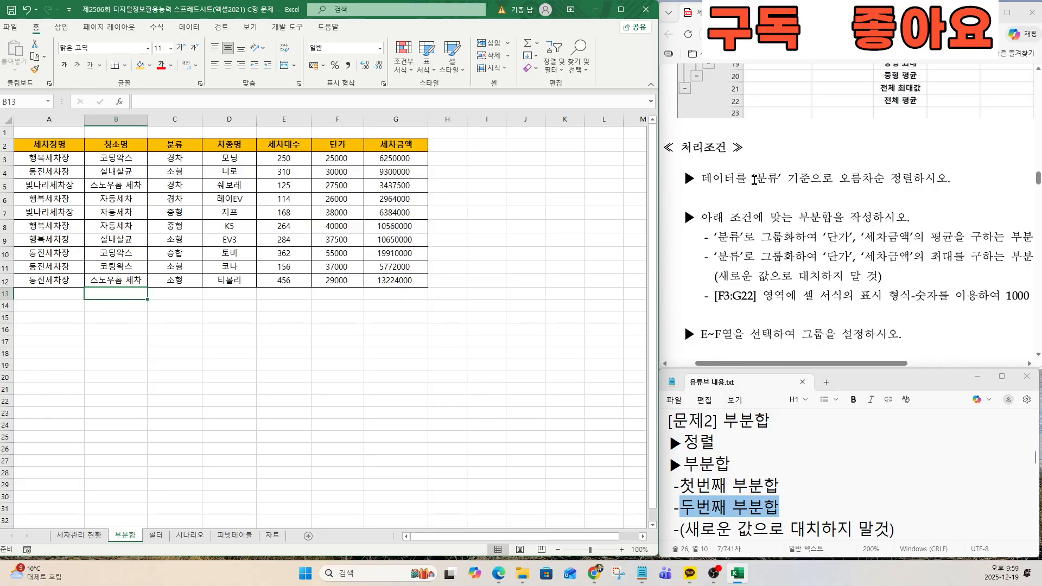
drag(755, 180, 901, 180)
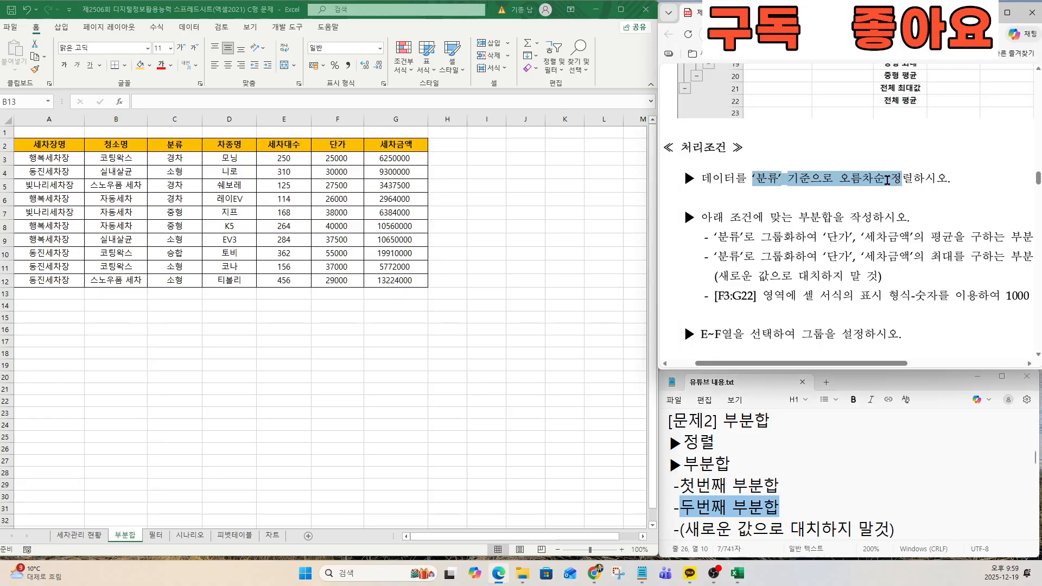
click(232, 211)
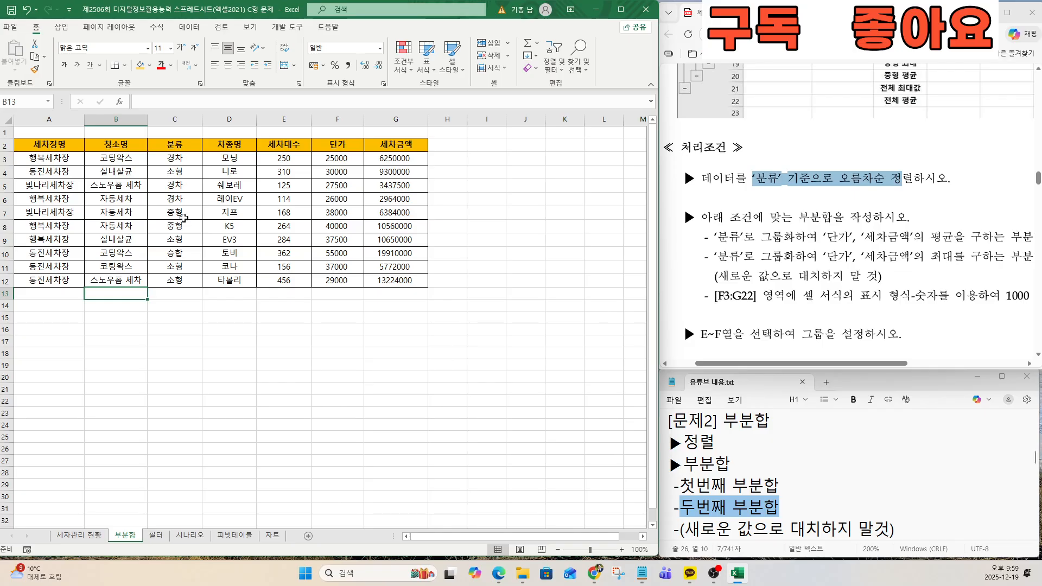
click(179, 145)
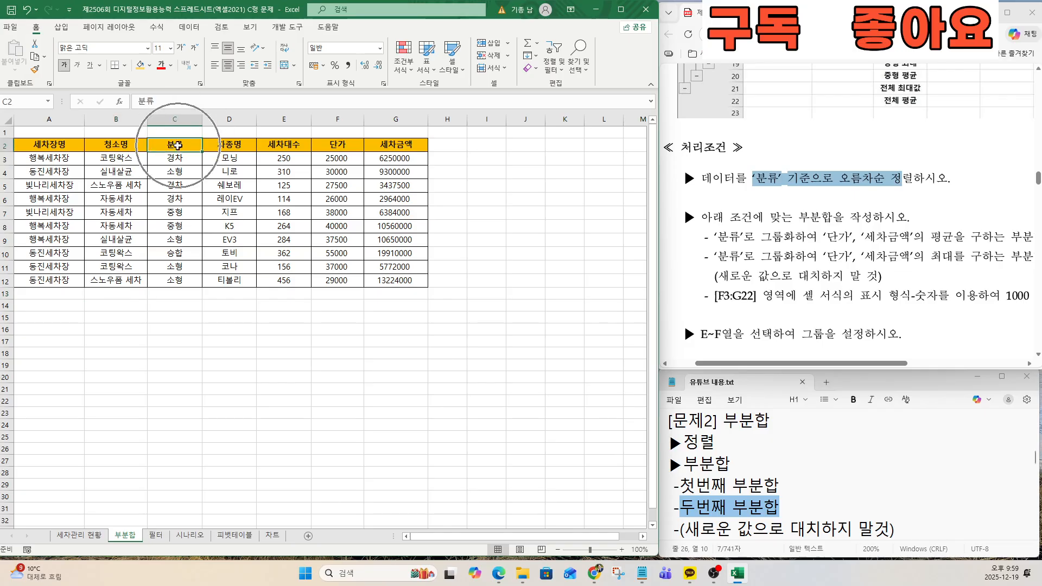
click(189, 27)
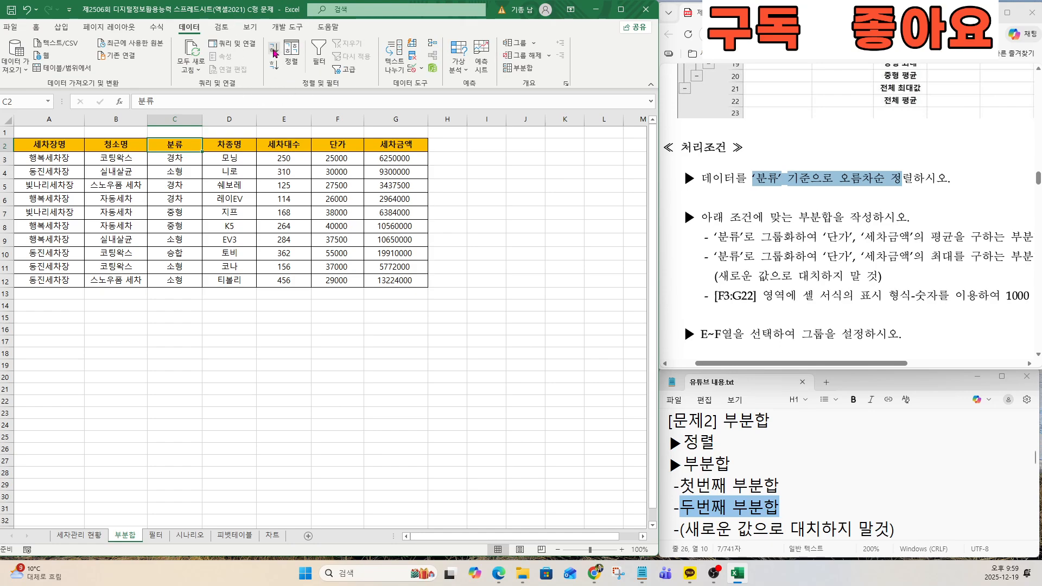
key(ctrl)
key(ctrl)
key(ctrl)
key(ctrl)
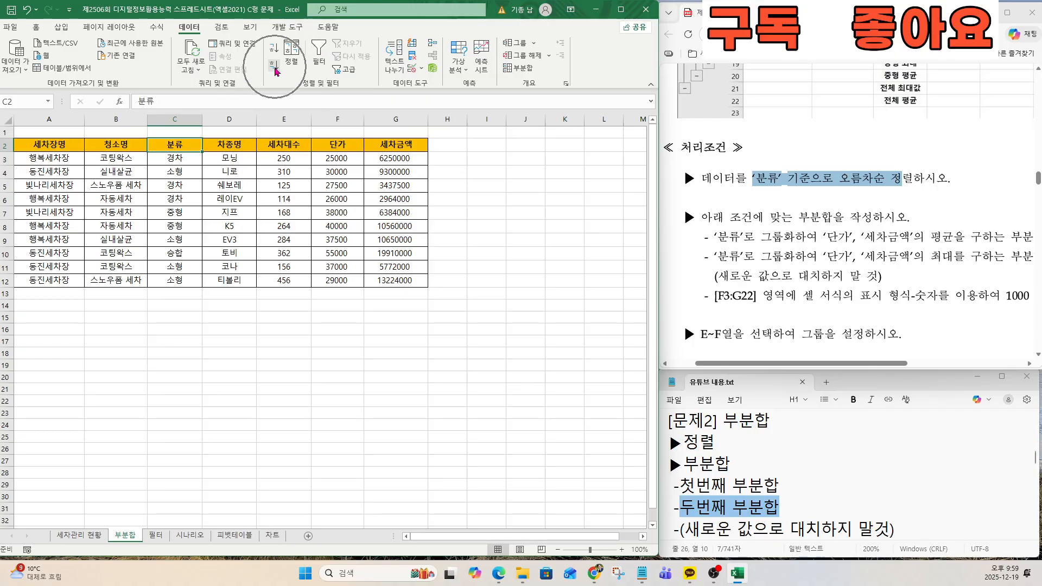
key(ctrl)
key(ctrl)
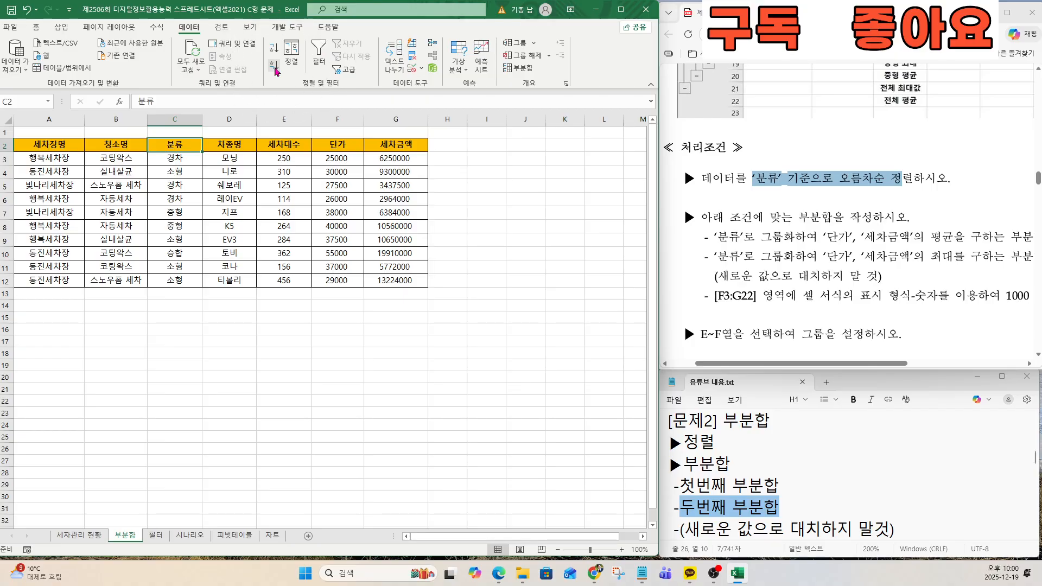
key(ctrl)
key(ctrl)
click(274, 49)
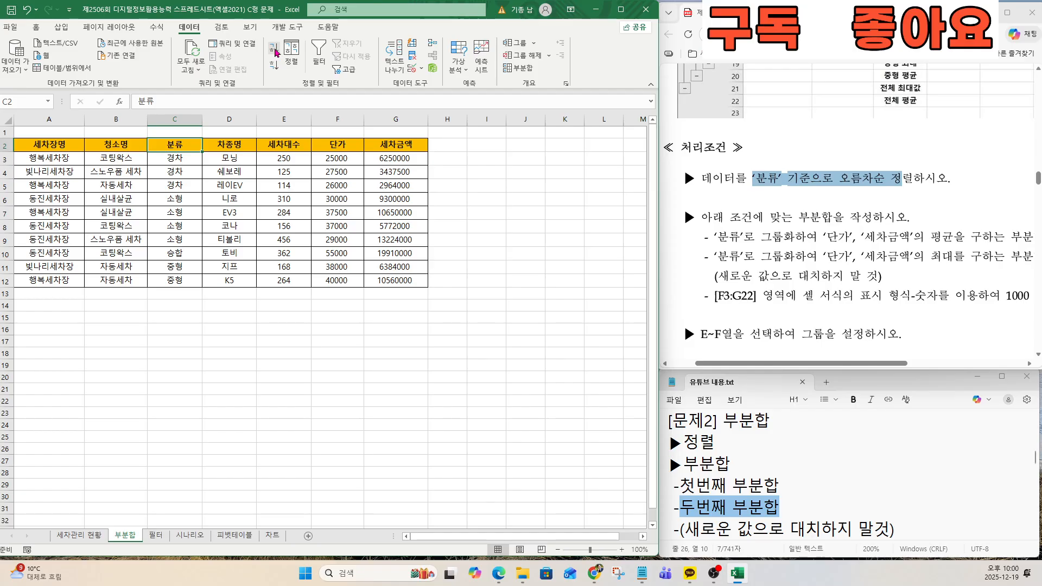
key(ctrl)
Start a Subtotal on the sorted table and group it by 분류
key(ctrl)
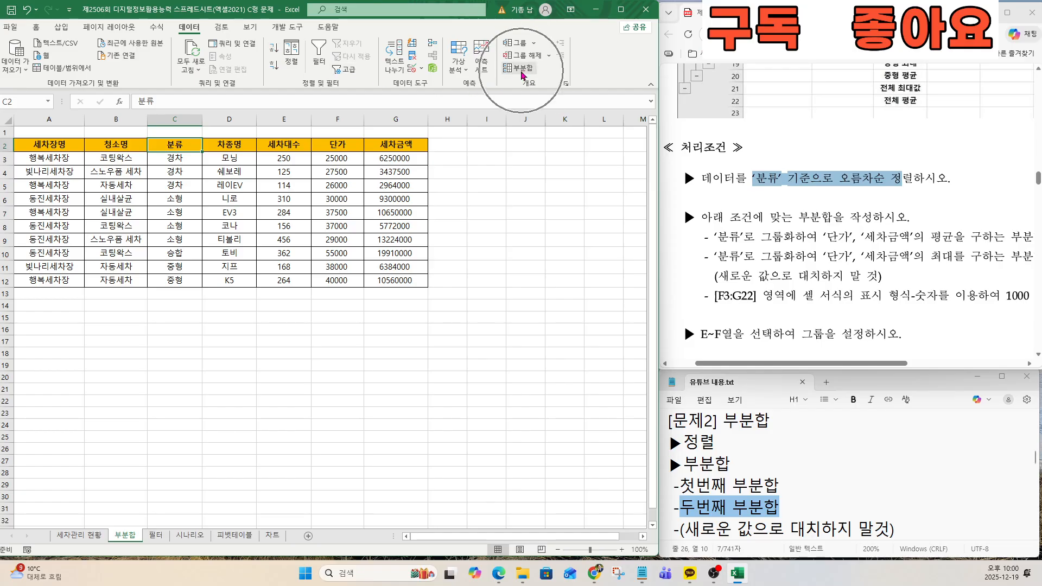
click(522, 69)
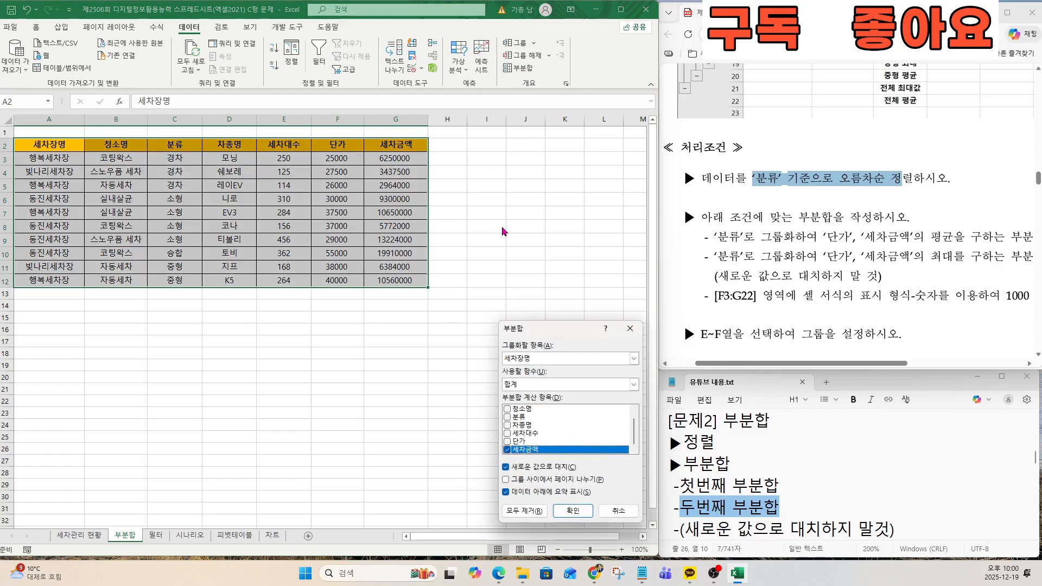
drag(540, 335, 501, 142)
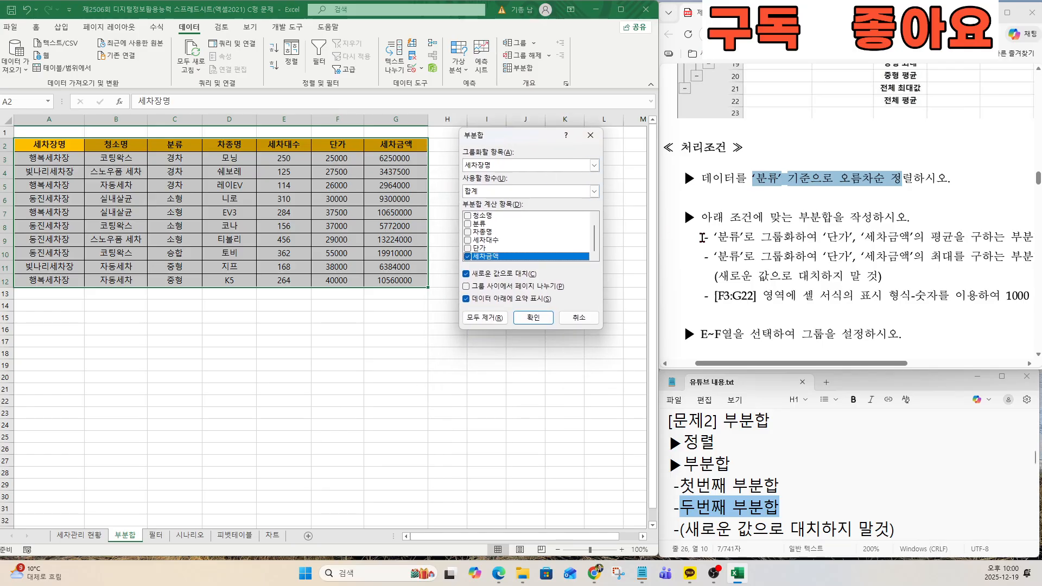
key(ctrl)
click(492, 168)
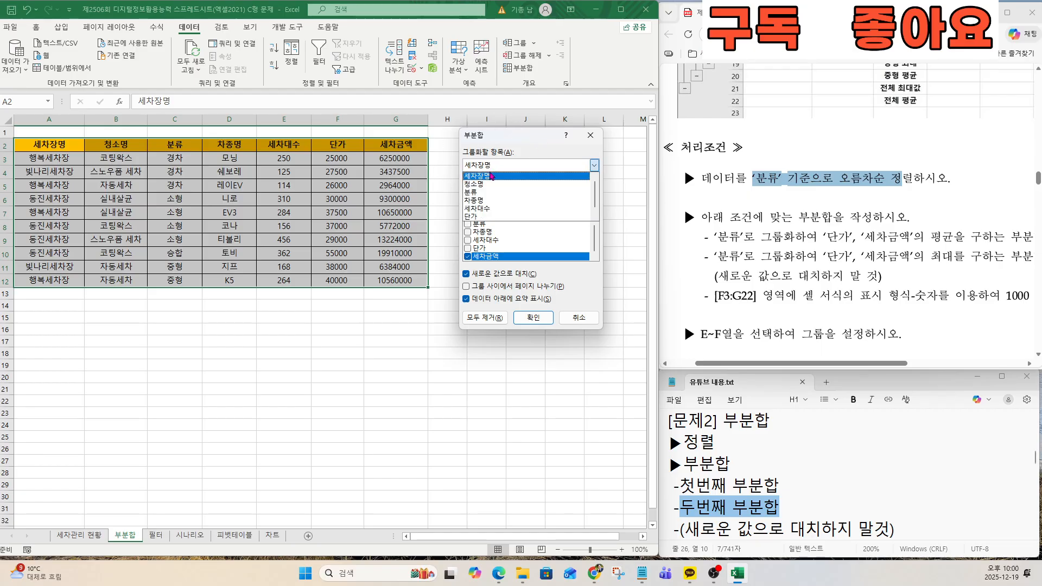
click(485, 192)
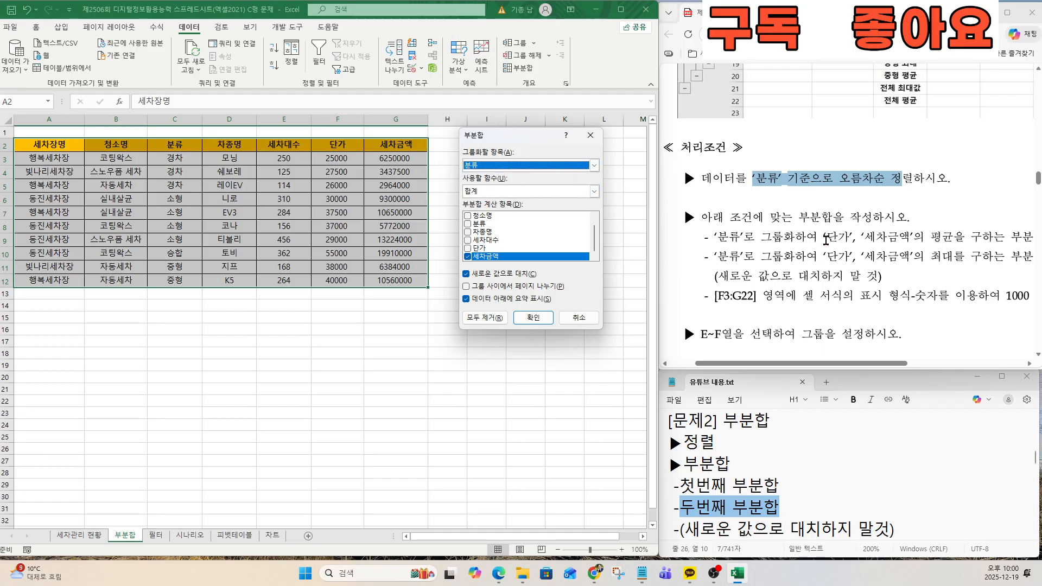
Add 단가 to the subtotal items alongside 세차금액, as the first subtotal condition requires
click(826, 239)
double_click(867, 239)
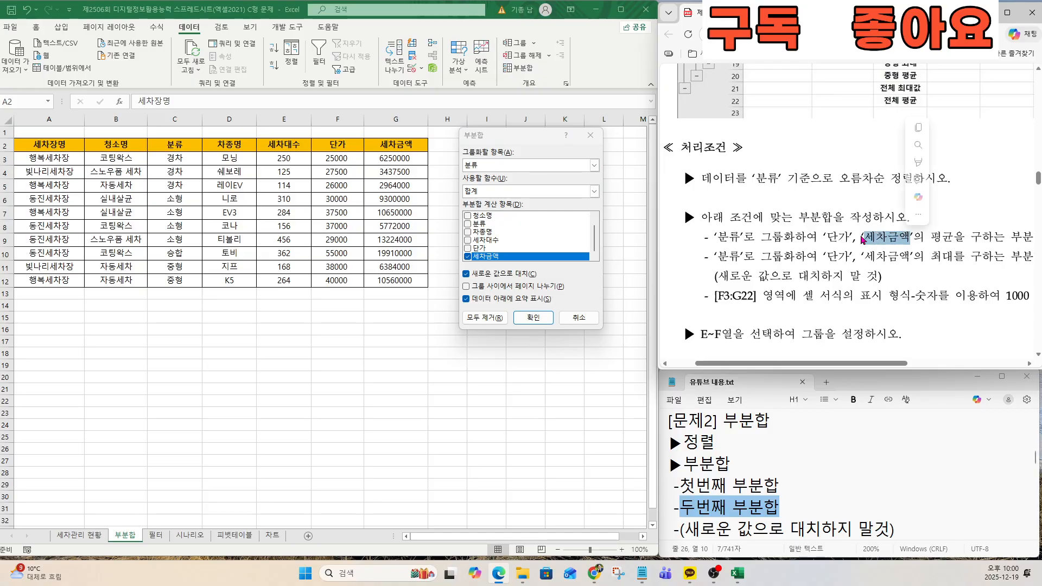
drag(827, 238, 911, 237)
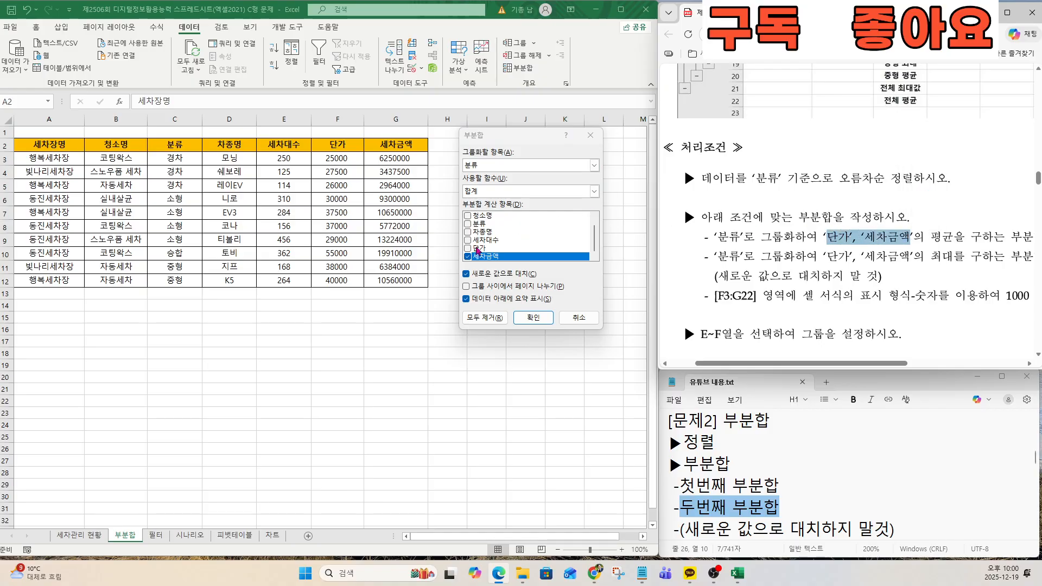
click(468, 248)
key(ctrl)
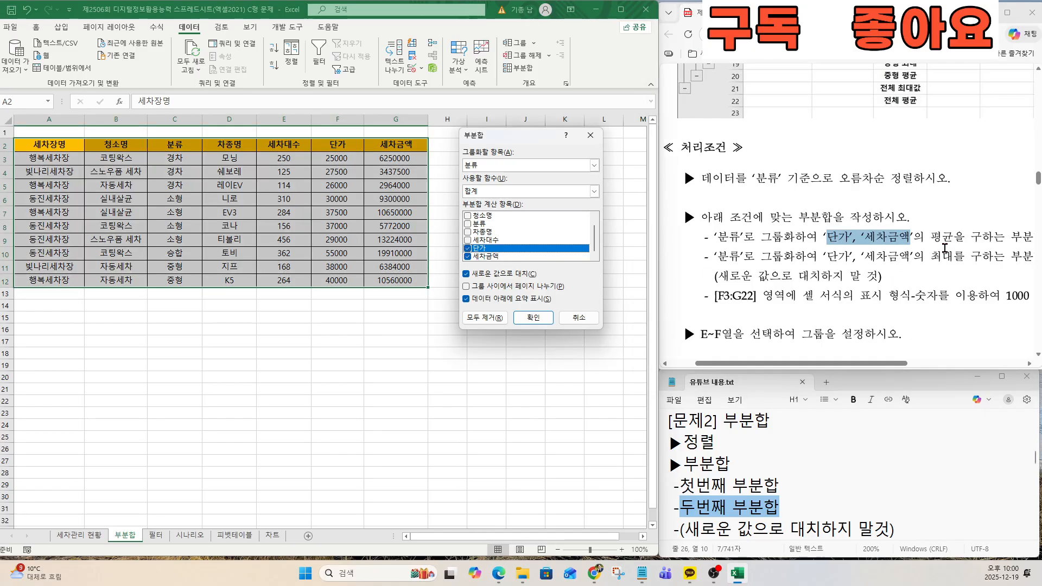
Set the subtotal function to 평균 and apply the subtotal to the table
key(ctrl)
click(474, 191)
click(476, 222)
key(ctrl)
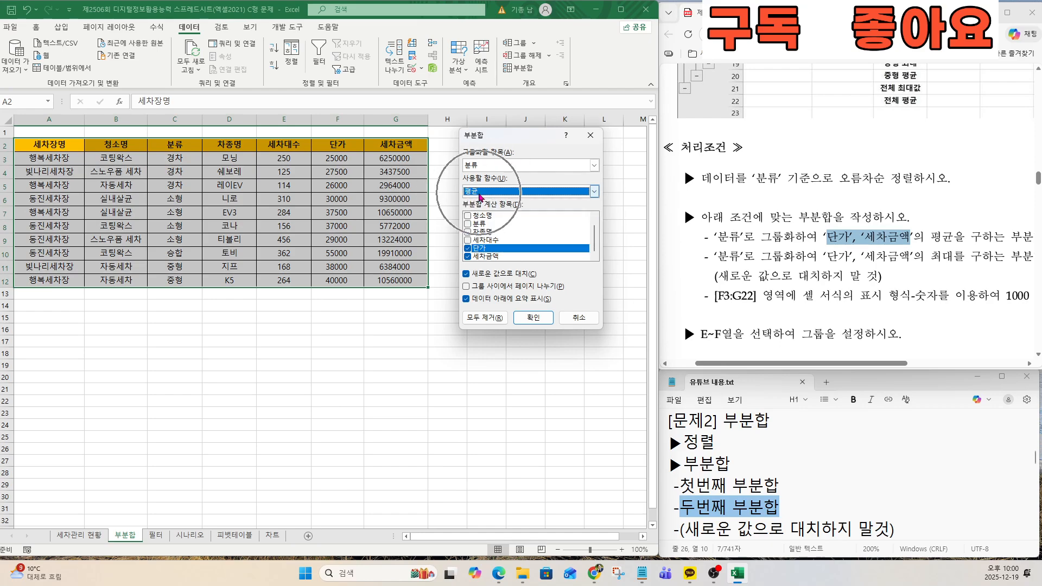
key(ctrl)
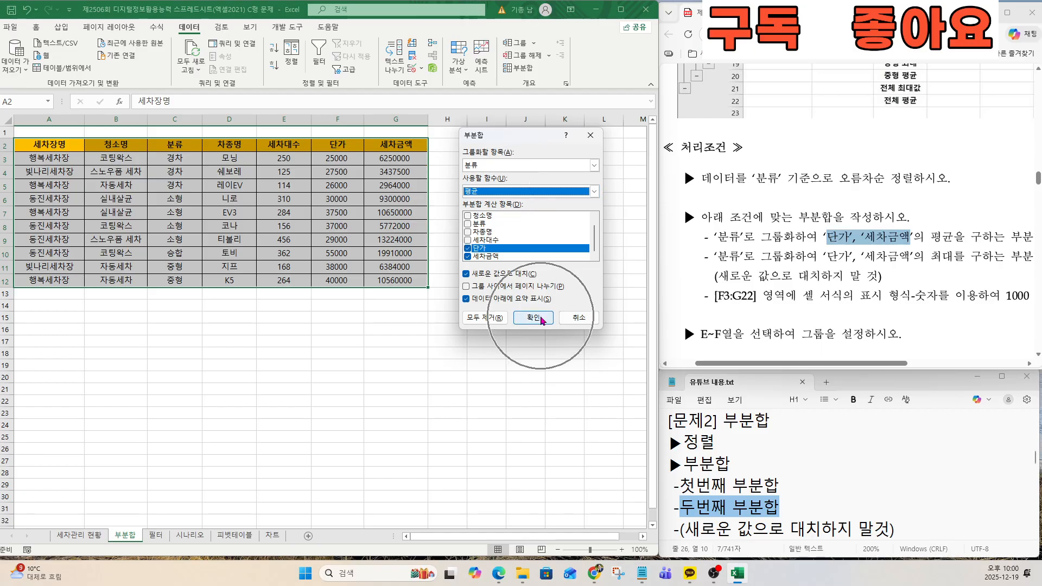
click(540, 319)
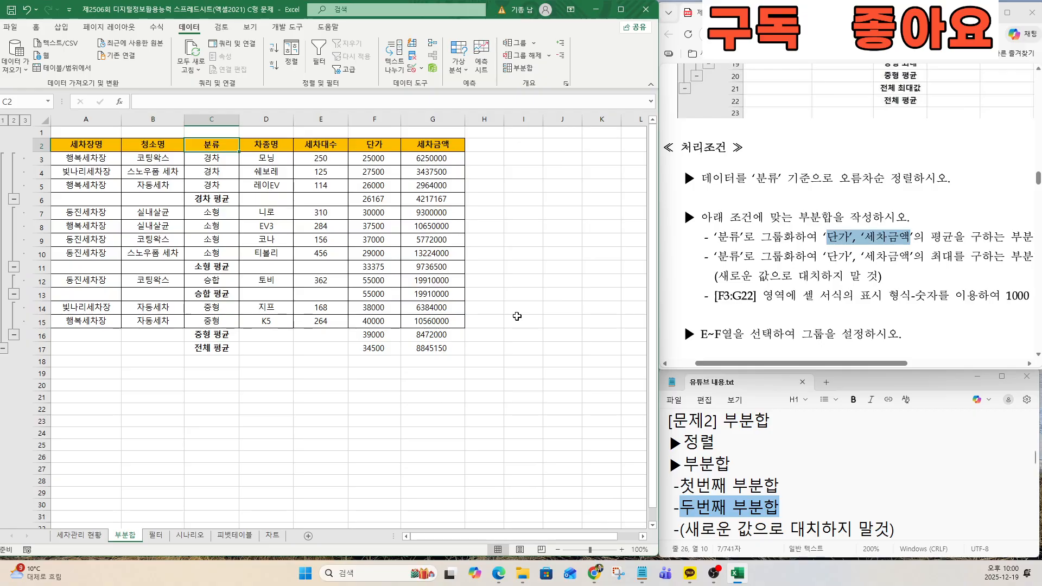
key(ctrl)
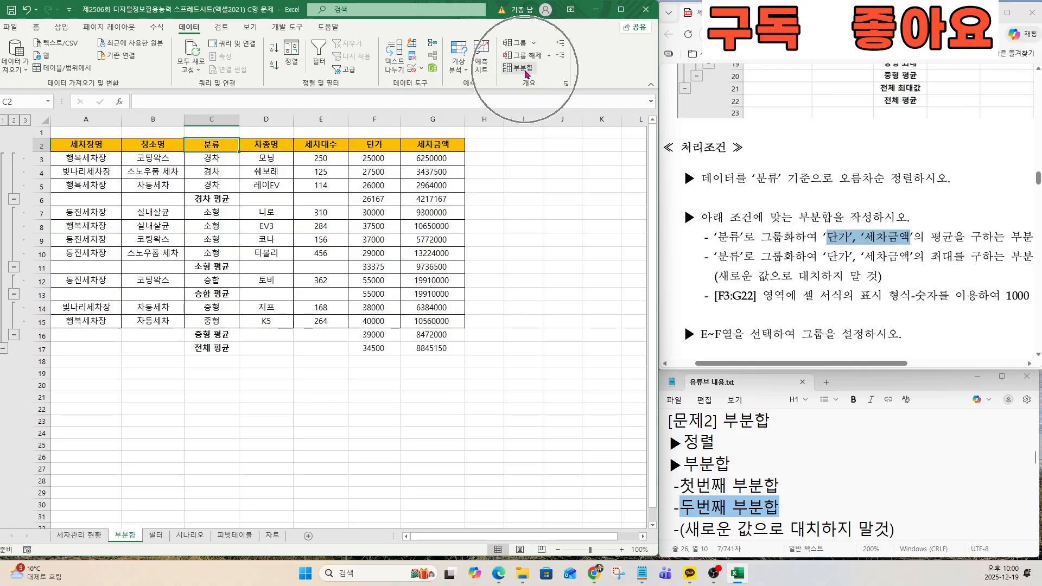
Start a second Subtotal grouped by 분류 on 단가 and 세차금액, with the function set to 최대
click(524, 67)
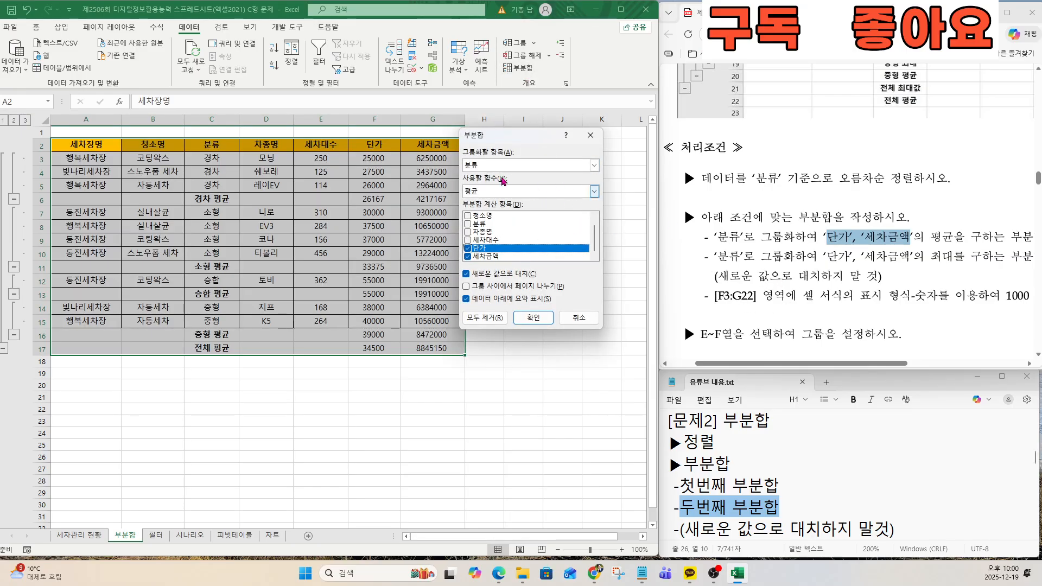
key(ctrl)
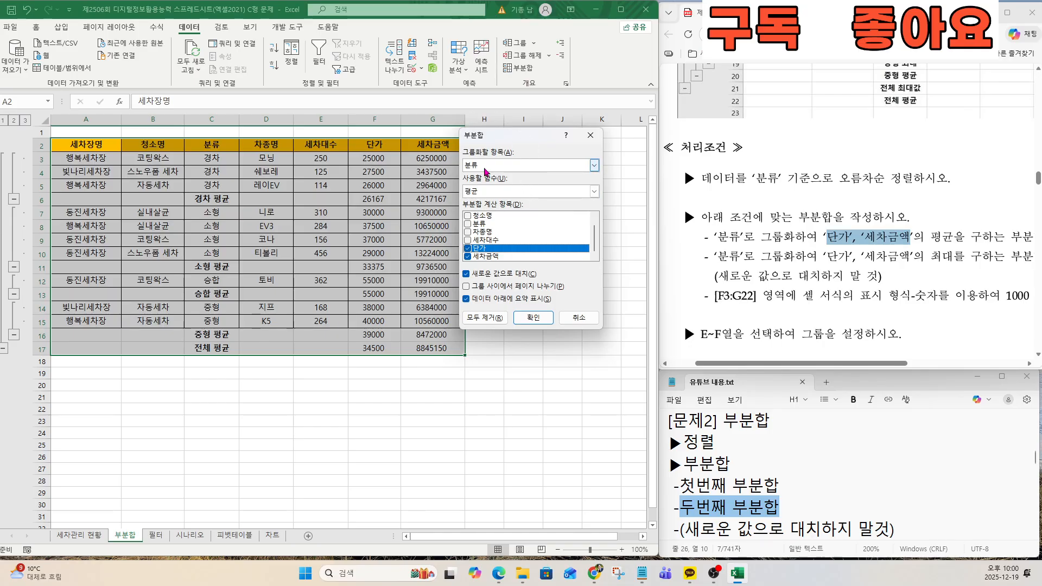
drag(827, 257, 910, 256)
key(ctrl)
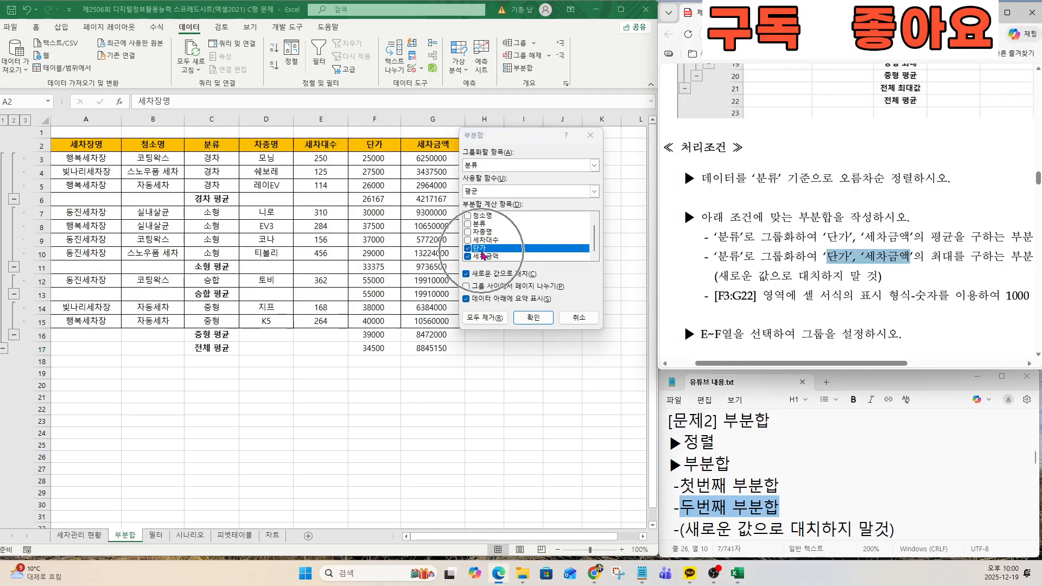
key(ctrl)
key(ctrl)
key(ctrl)
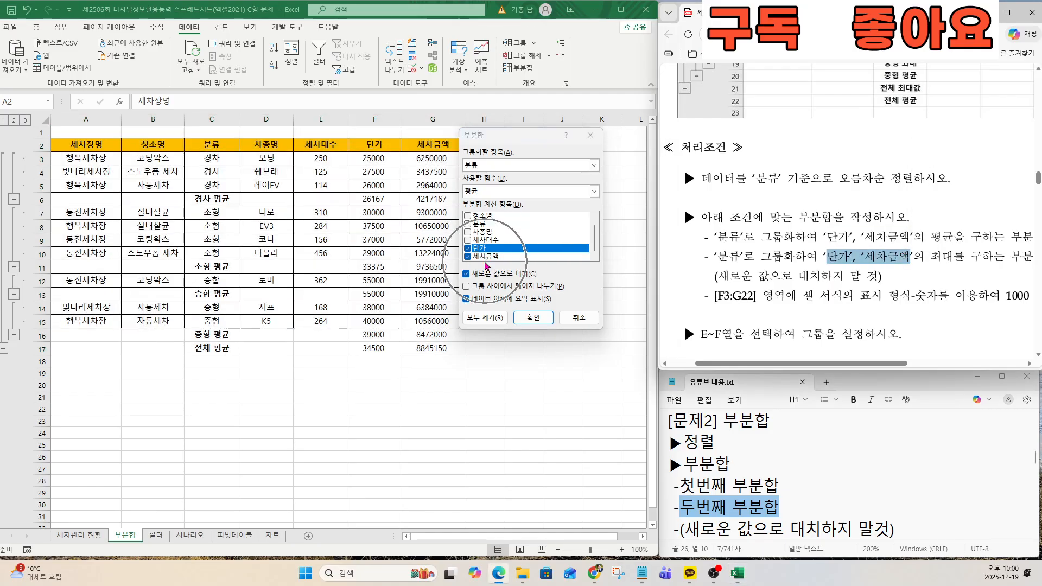
drag(931, 256, 962, 258)
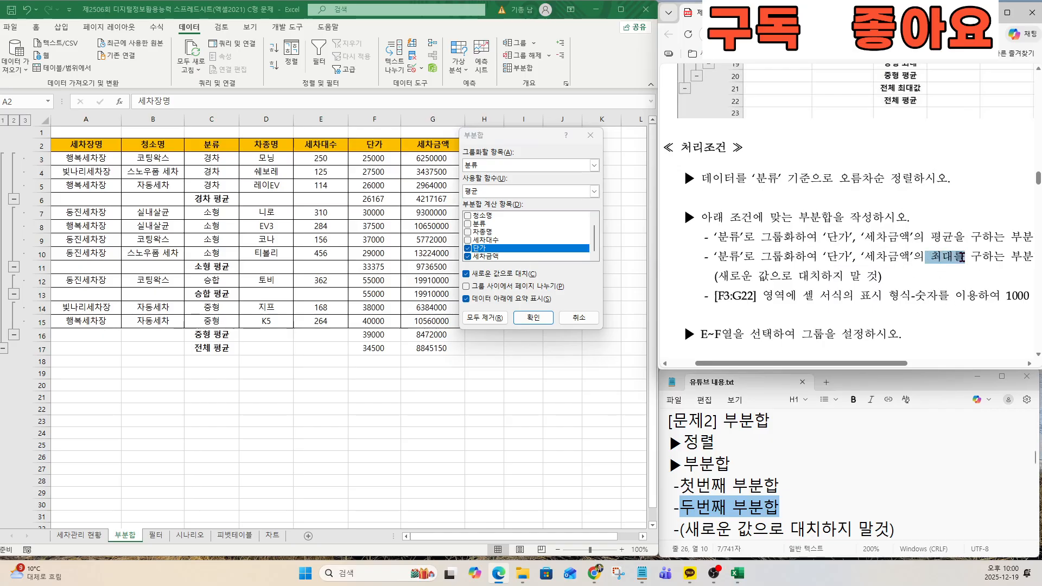
key(ctrl)
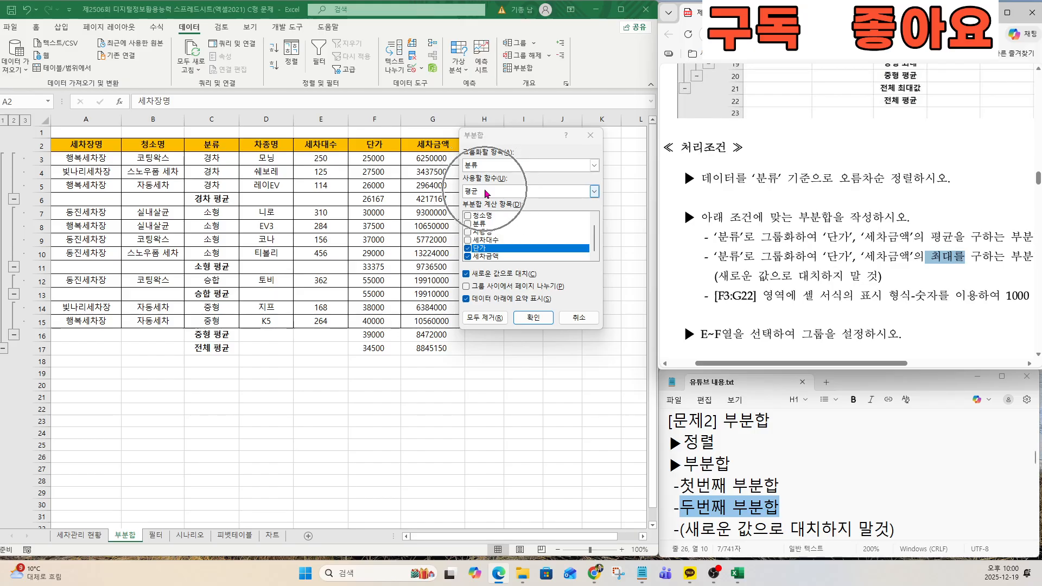
click(486, 191)
click(479, 228)
key(ctrl)
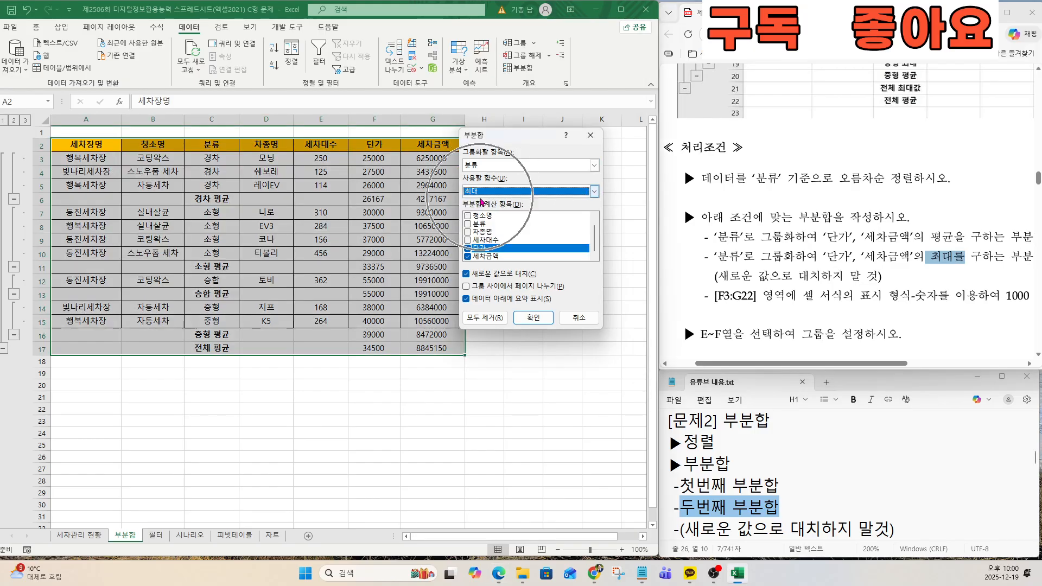
key(ctrl)
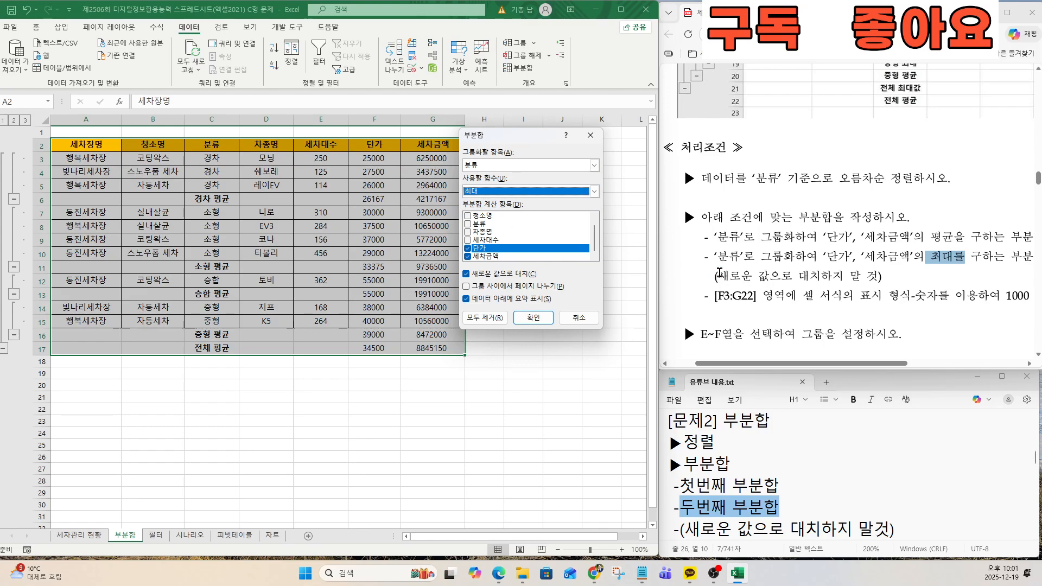
Turn off 새로운 값으로 대치 as the exam condition requires and apply the maximum subtotal
drag(719, 276, 881, 280)
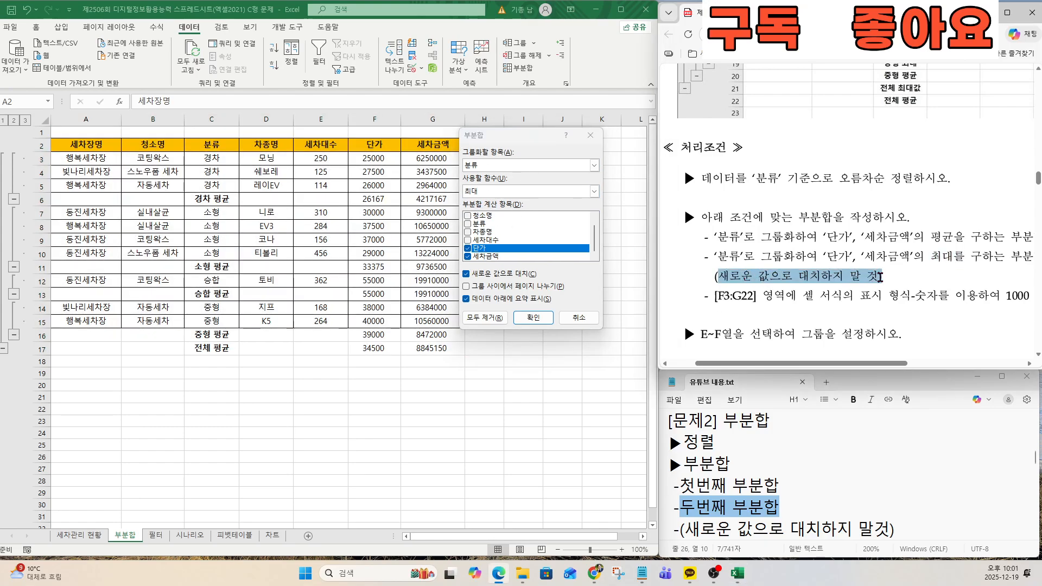
key(ctrl)
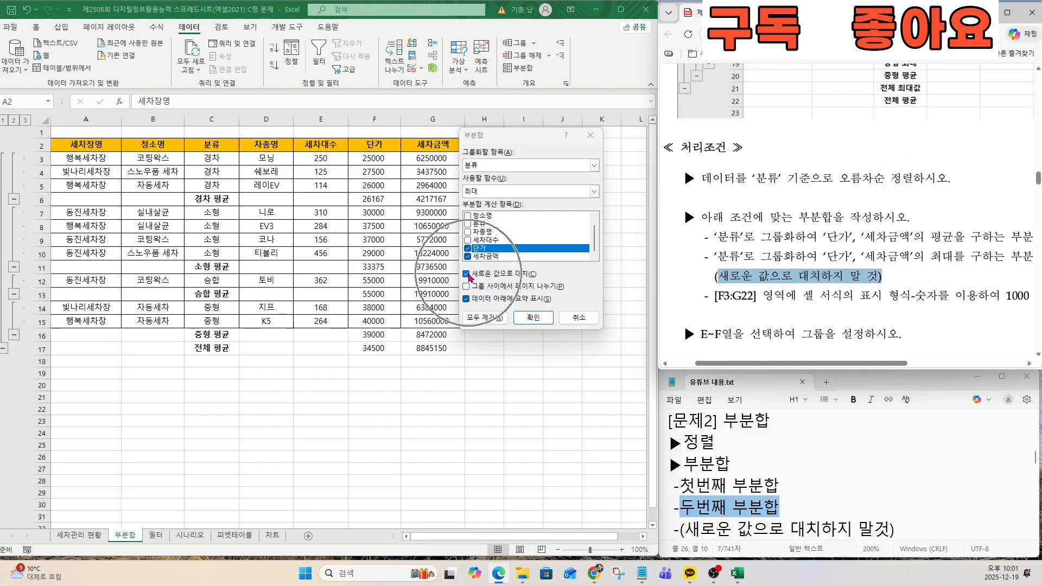
click(469, 275)
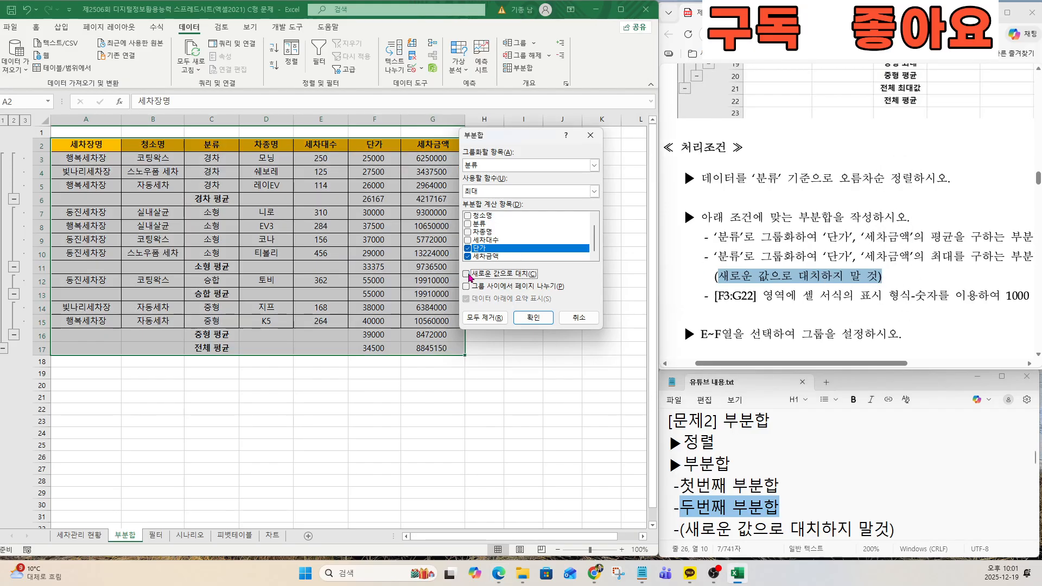
click(531, 320)
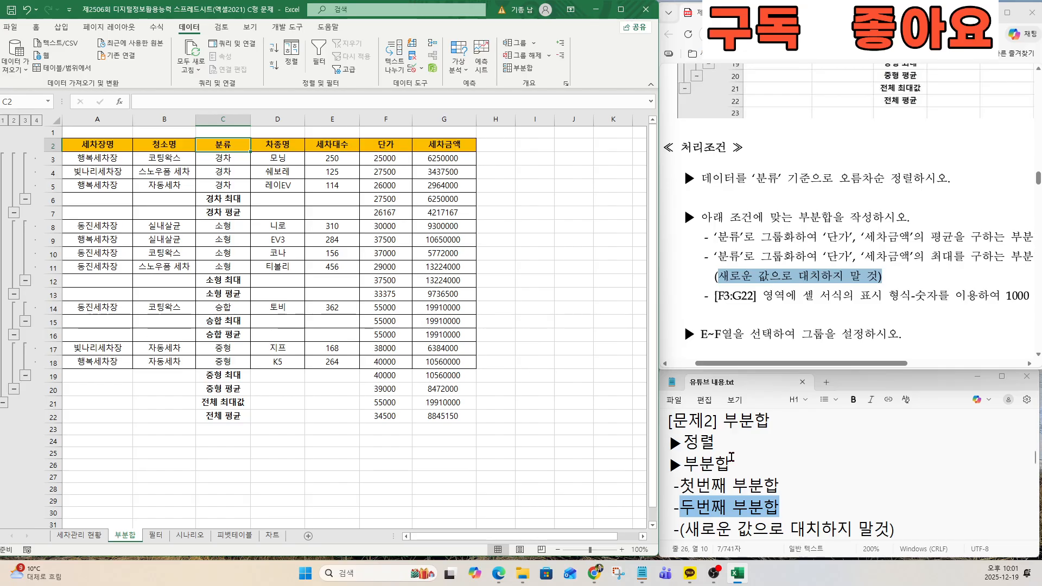
Format F3:G22 in the 숫자 category with the 1000 단위 구분 기호 thousands separator
click(731, 455)
key(Down)
key(Down)
key(Down)
key(Down)
key(Down)
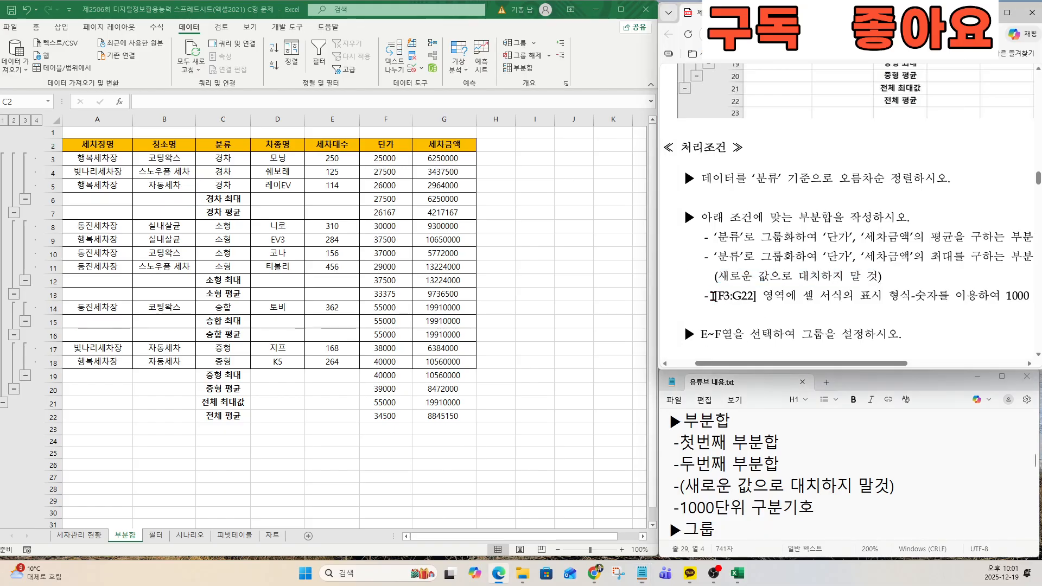
drag(714, 297, 763, 296)
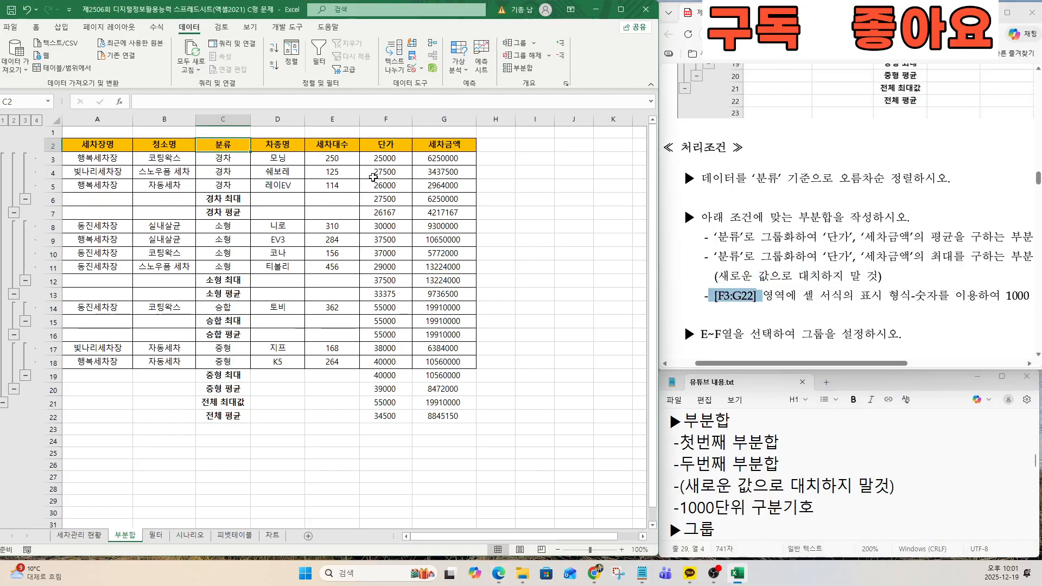
drag(378, 161, 453, 414)
click(484, 431)
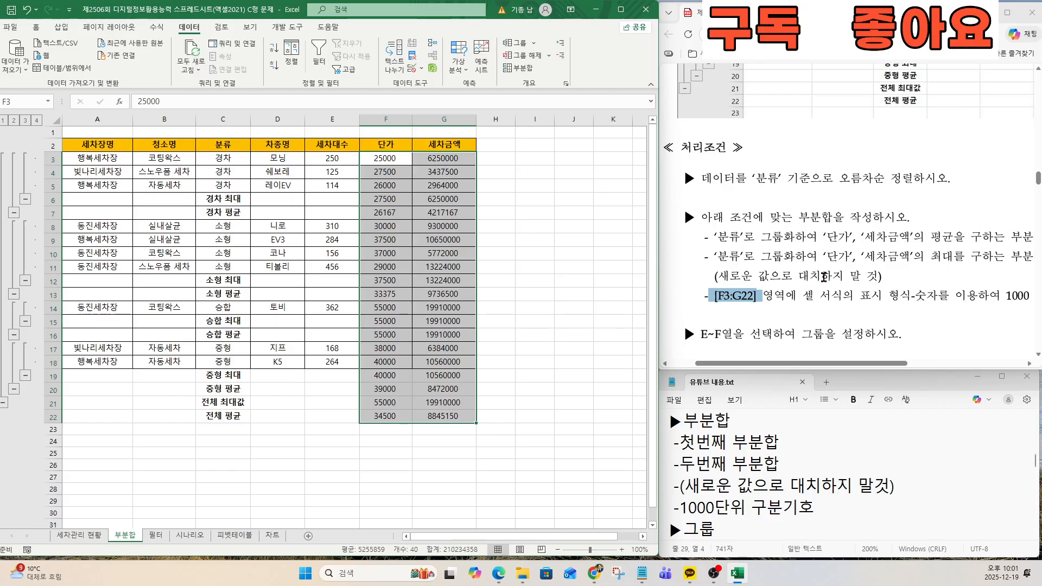
key(ctrl)
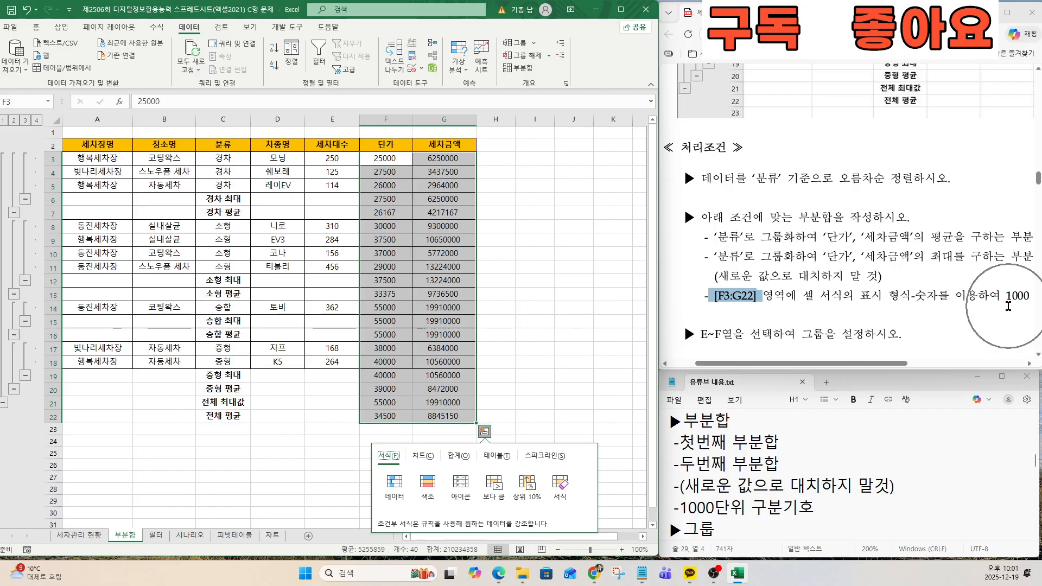
right_click(429, 240)
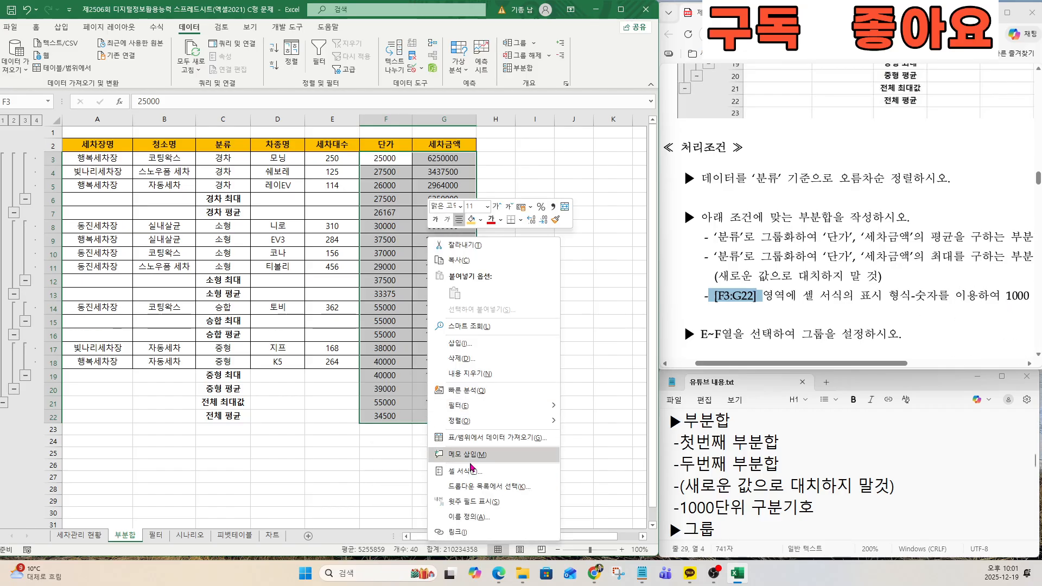
click(465, 472)
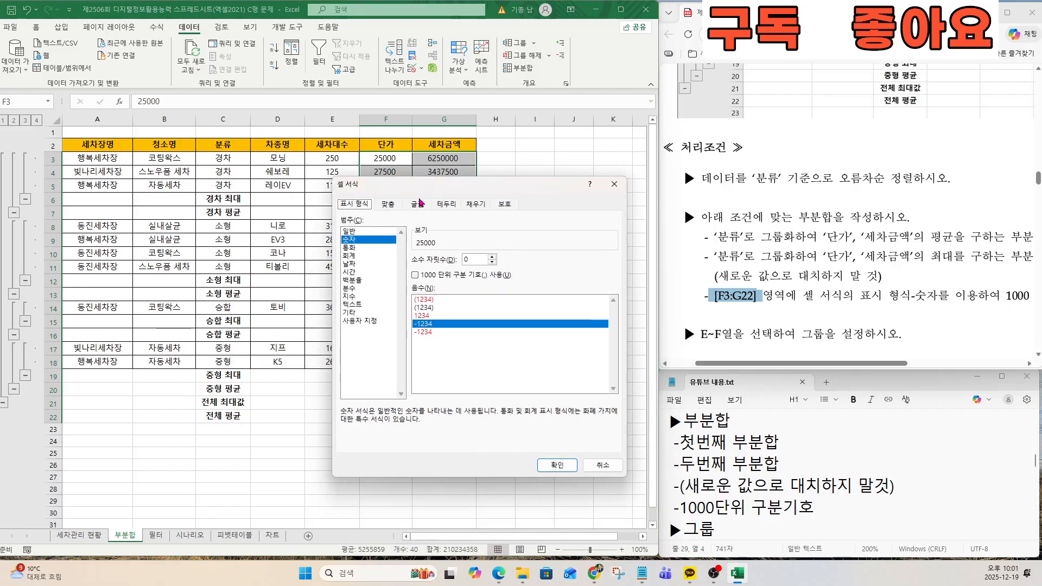
click(349, 240)
click(415, 277)
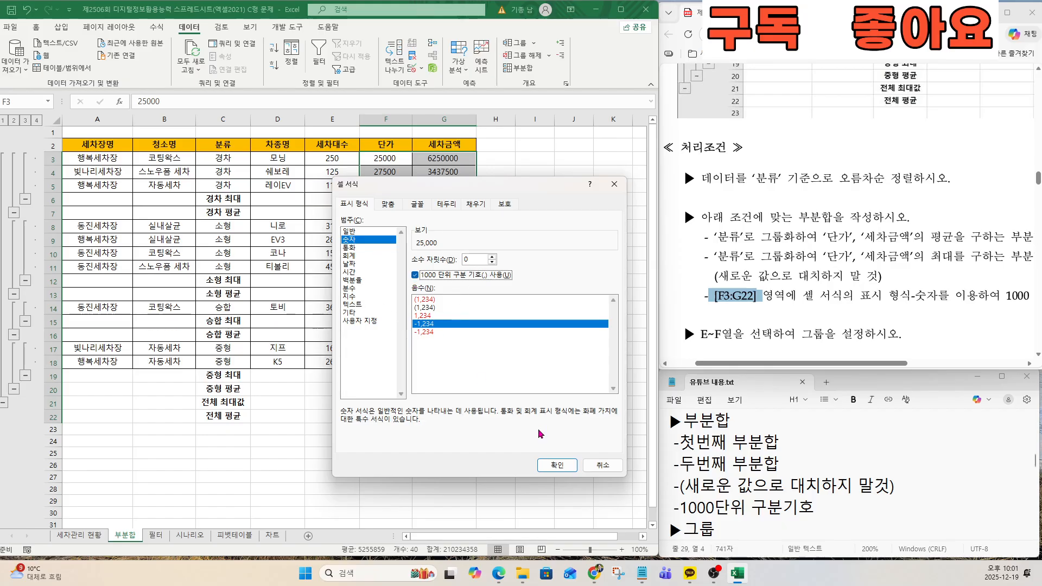
click(550, 467)
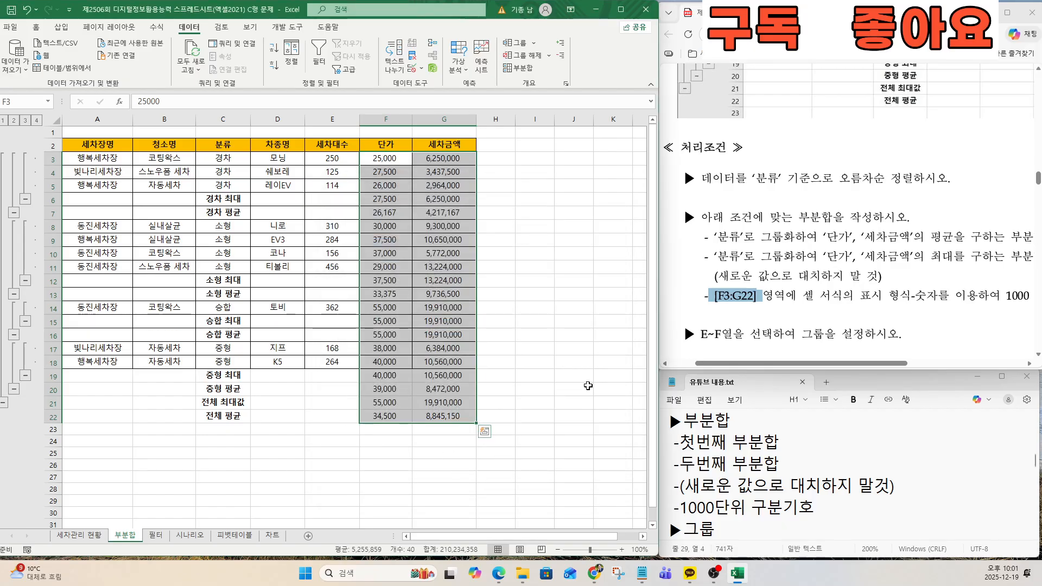
Group columns E through F on the 부분합 sheet, as the exam condition requires
drag(700, 333, 863, 336)
ctrl+scroll(802, 336, up, 1)
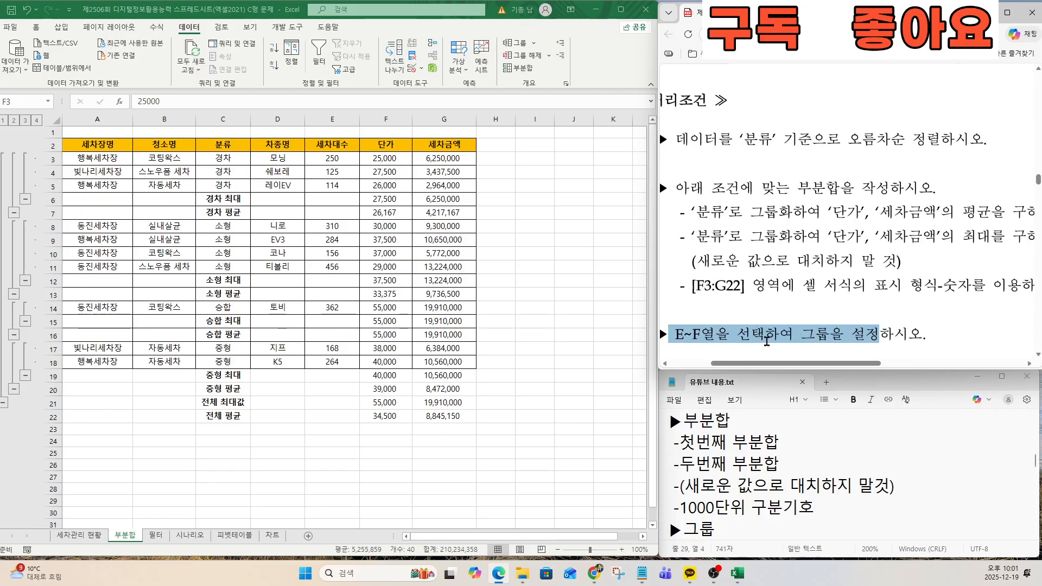
key(alt+Tab)
drag(332, 120, 373, 118)
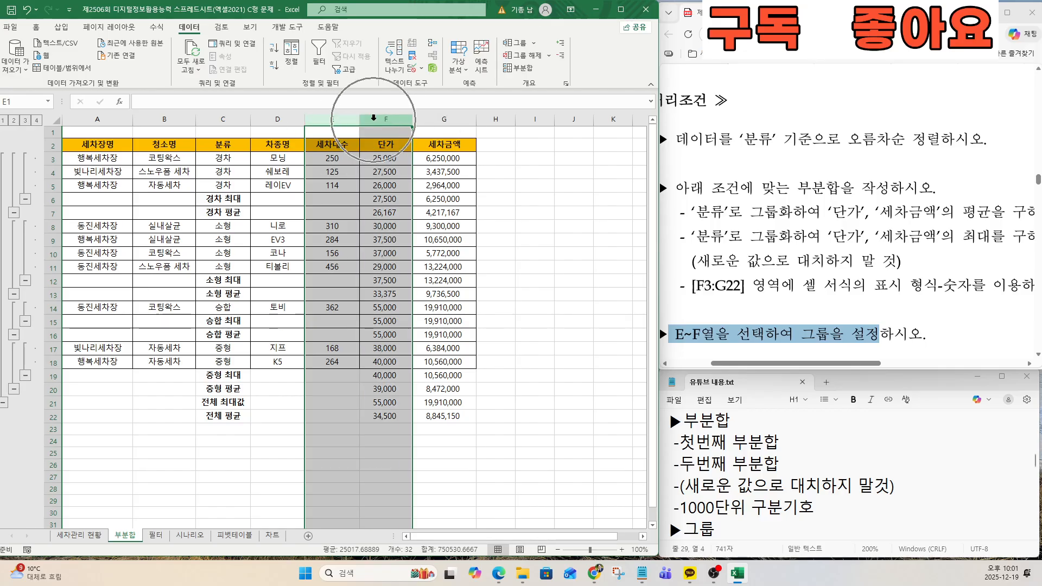
click(512, 43)
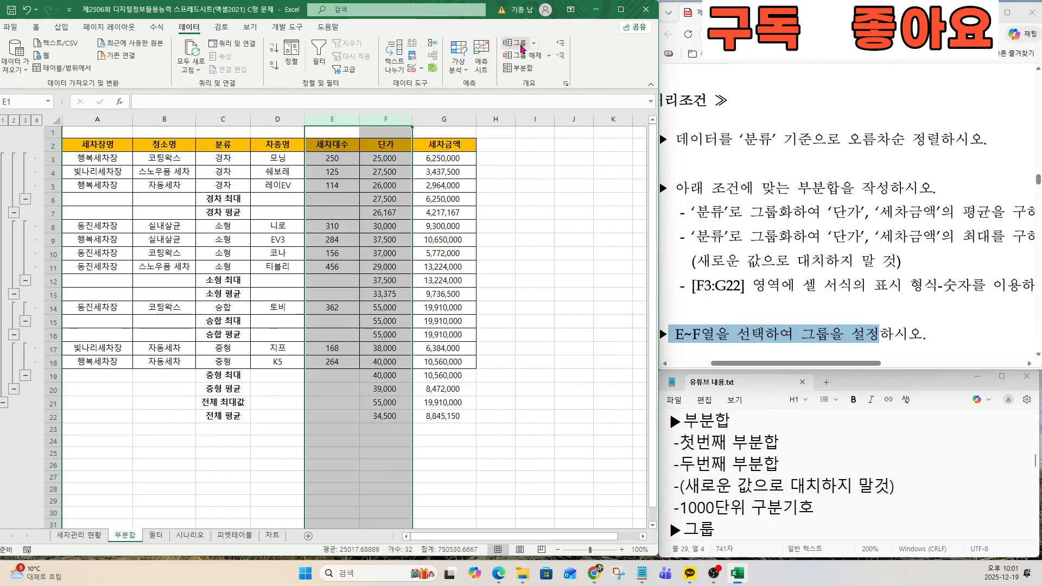
key(ctrl)
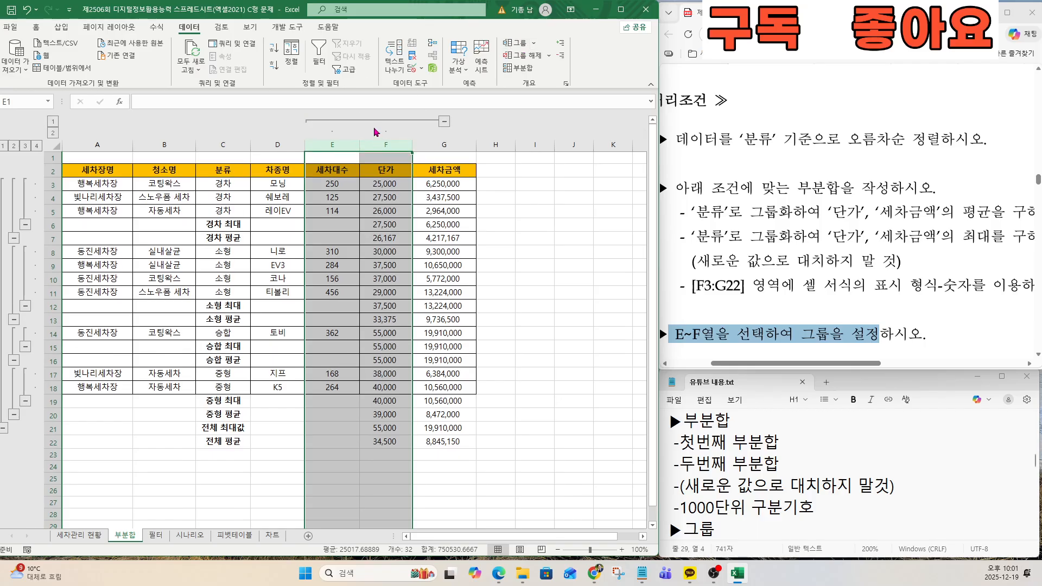
click(414, 127)
Advance the outline notes to the 문제3 section on 필터 and 시나리오
click(725, 443)
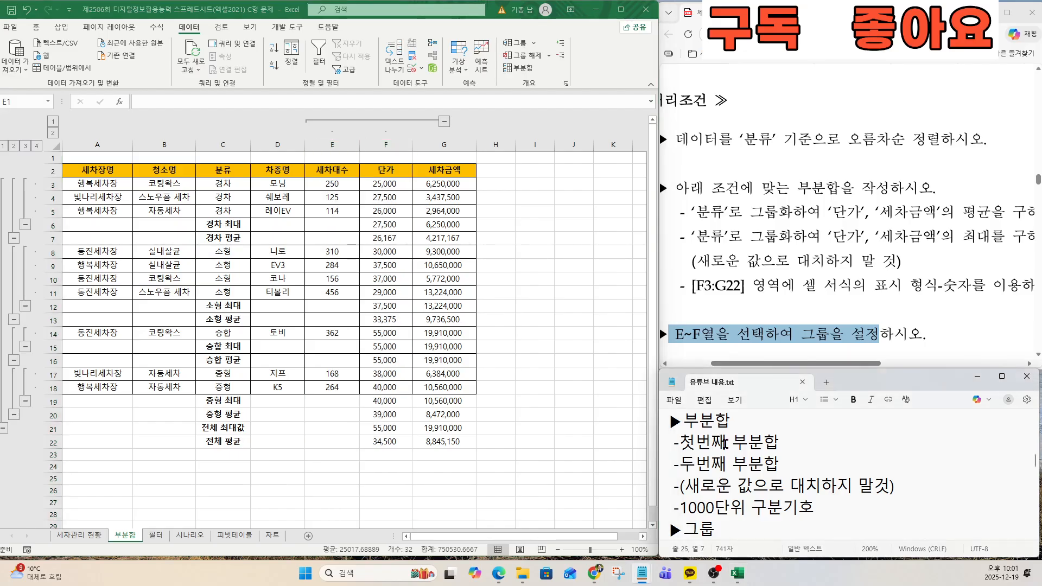
key(Down)
key(Down)
key(Down)
key(Down)
key(Down)
key(Down)
key(Down)
key(Down)
key(Down)
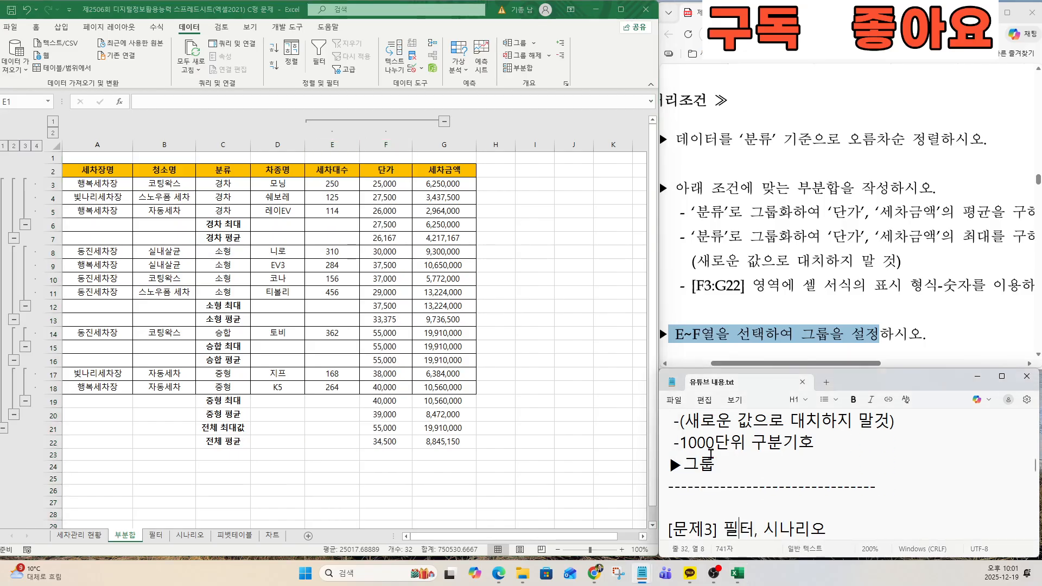
Examine problem 3's 필터 output form and advanced filter conditions in the exam paper, including the OR function requirement
click(732, 293)
scroll(732, 294, down, 5)
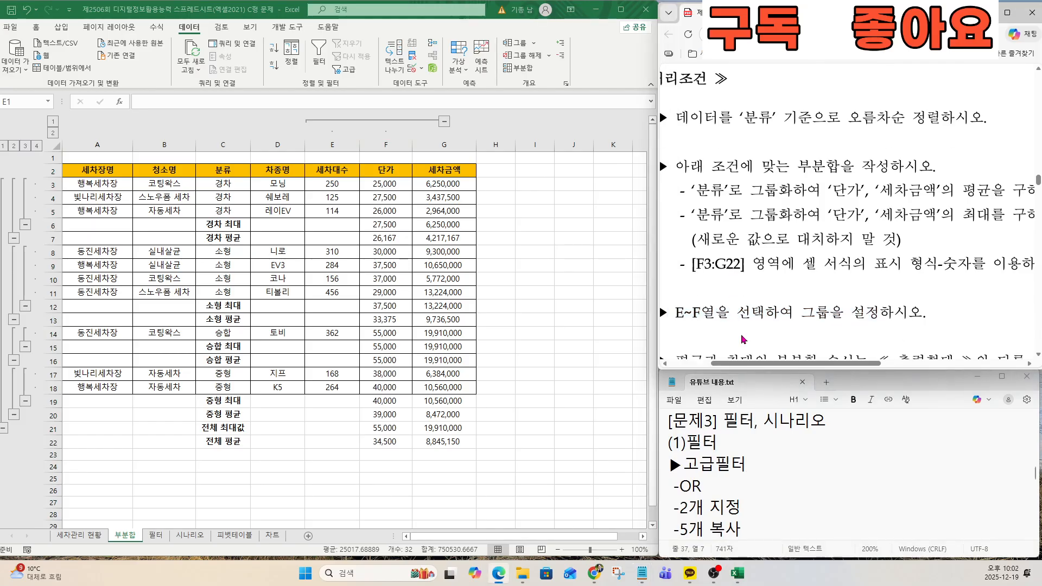
scroll(743, 340, down, 4)
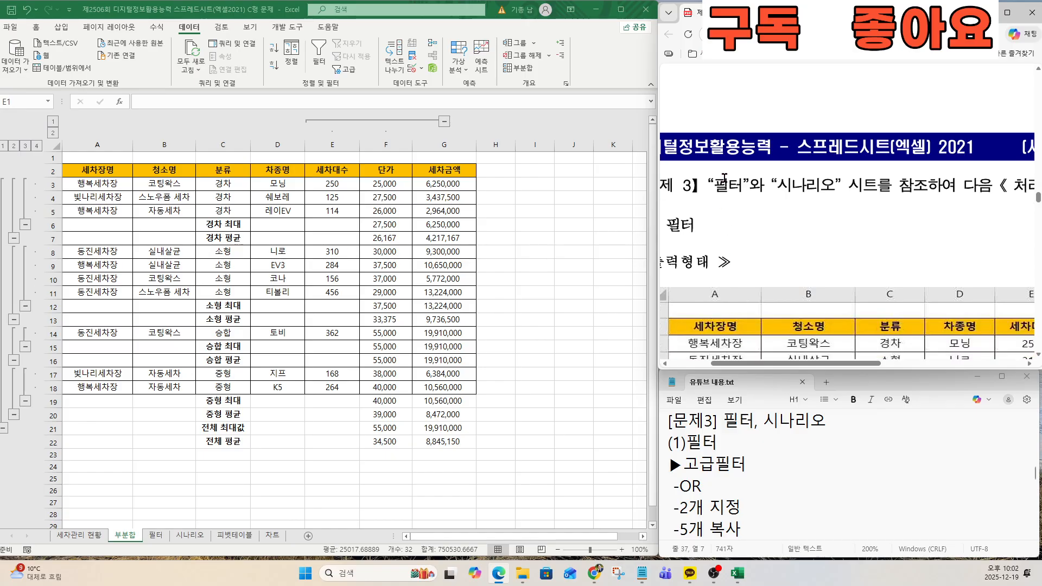
key(ctrl)
key(ctrl)
key(ctrl)
drag(708, 186, 743, 187)
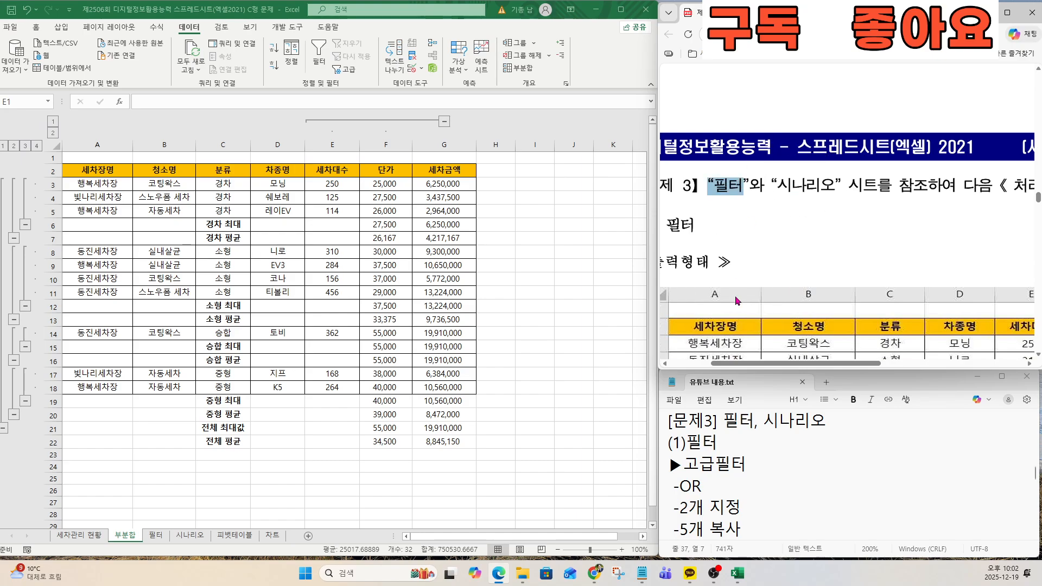
scroll(733, 303, down, 10)
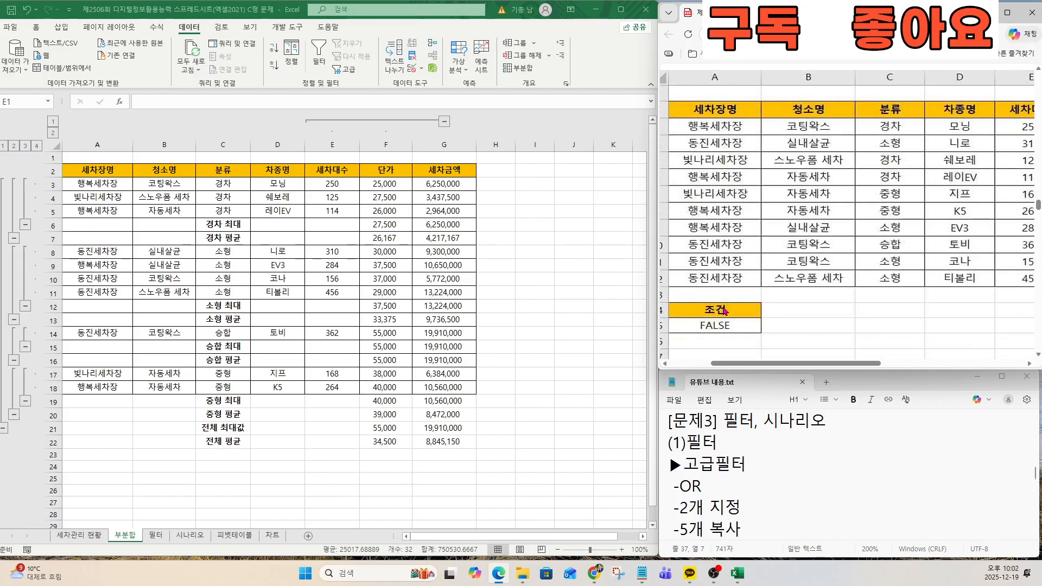
scroll(724, 310, down, 5)
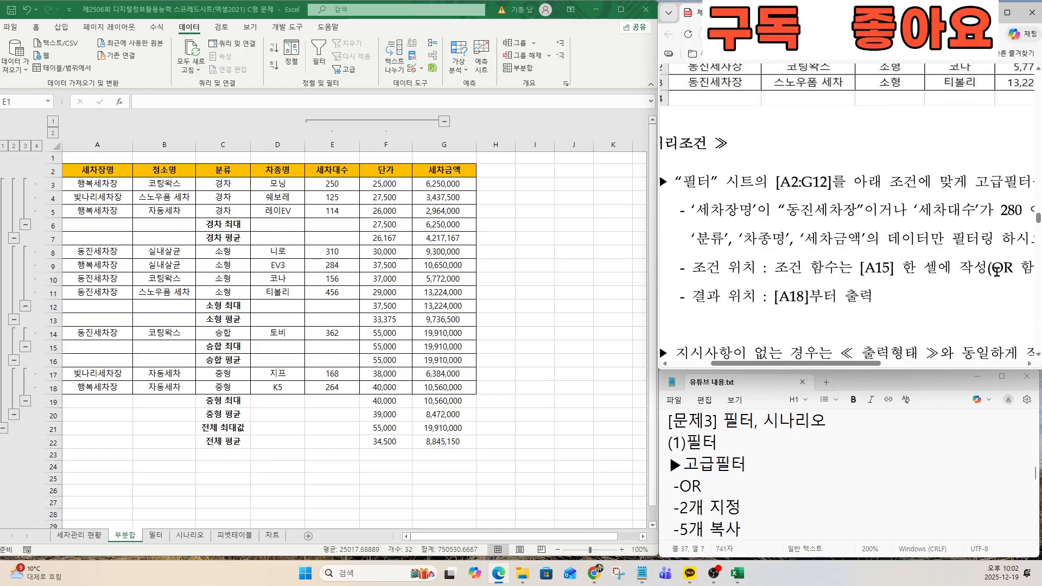
drag(993, 269, 1034, 268)
scroll(897, 325, down, 1)
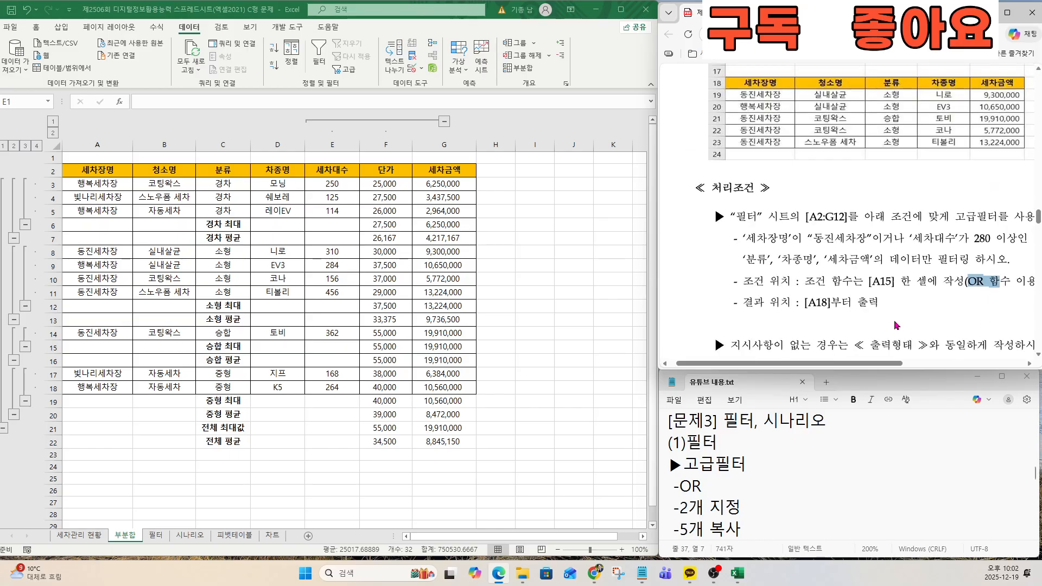
scroll(934, 293, right, 2)
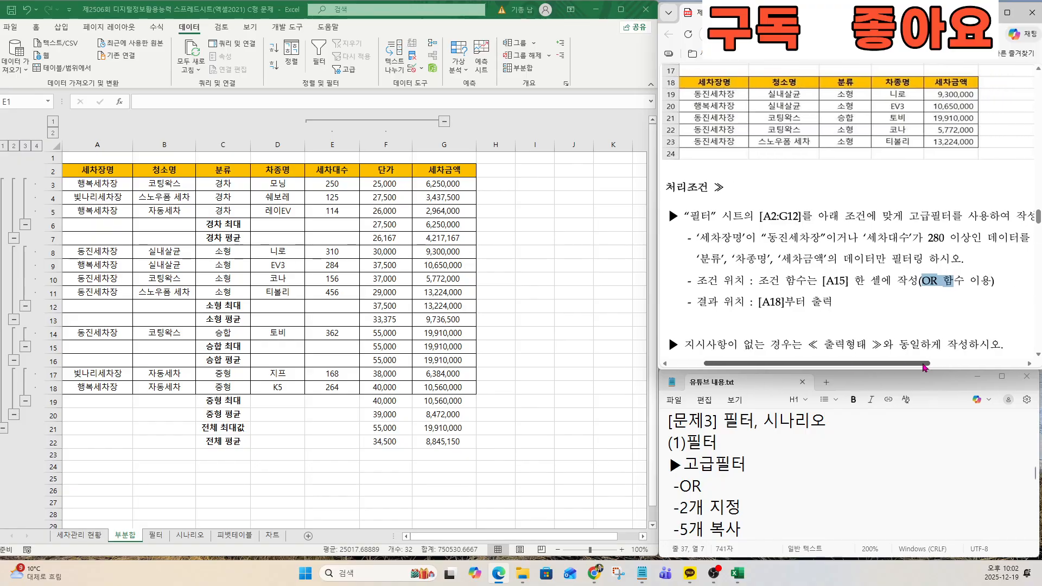
click(913, 282)
drag(914, 282, 985, 281)
Return to the workbook and open the 필터 sheet
drag(332, 144, 386, 144)
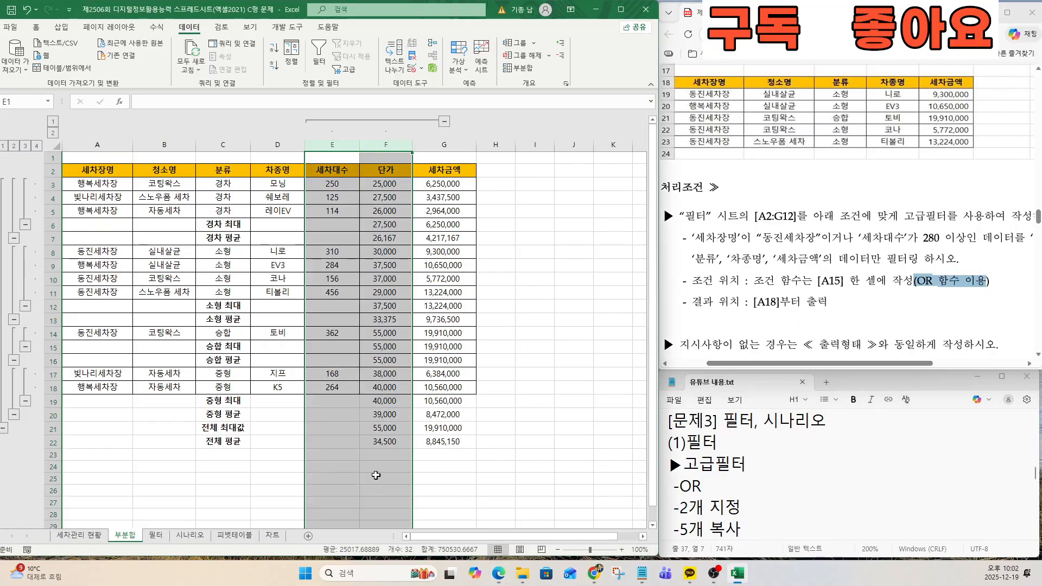
click(156, 535)
click(98, 363)
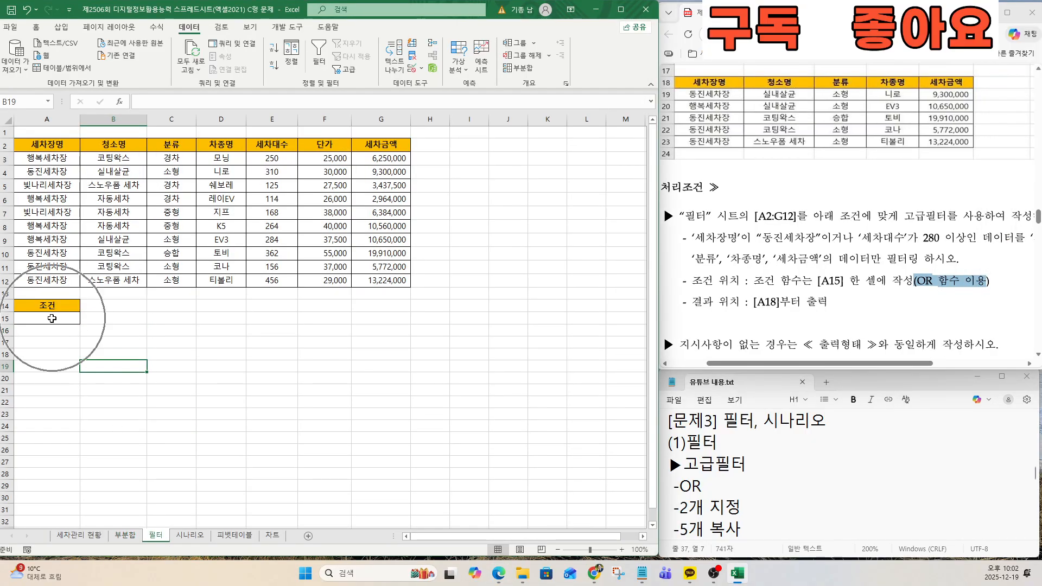
Start an OR function in condition cell A15 of the 필터 sheet and open its function arguments
click(52, 319)
ctrl+scroll(52, 319, up, 2)
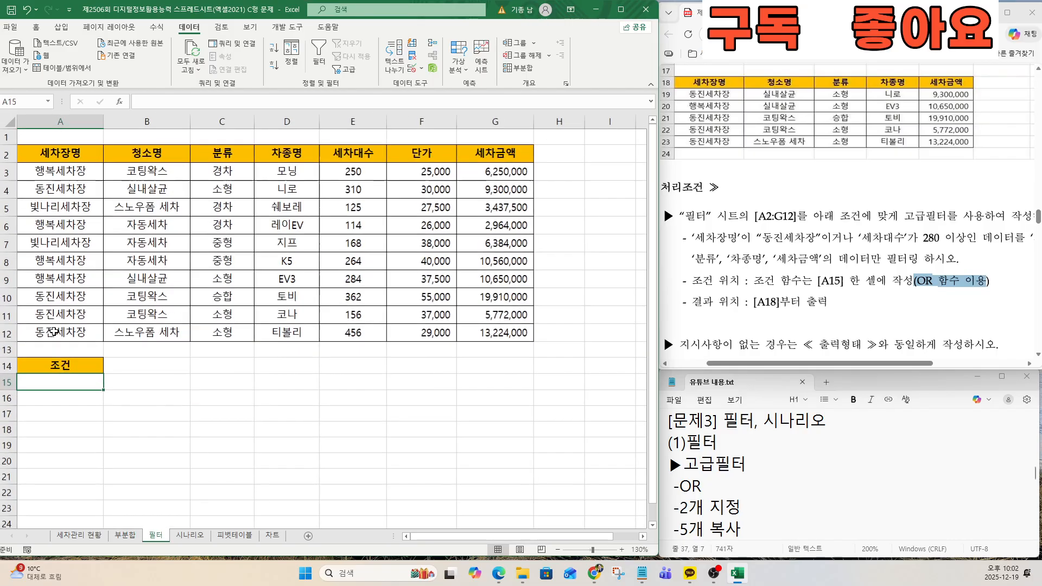
key(ctrl)
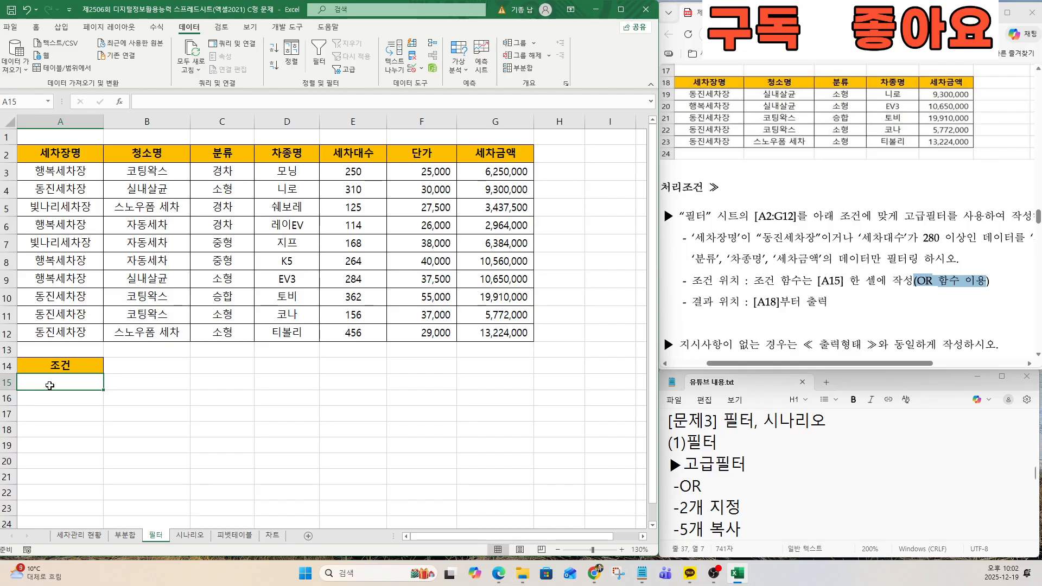
key(ctrl)
text(=or)
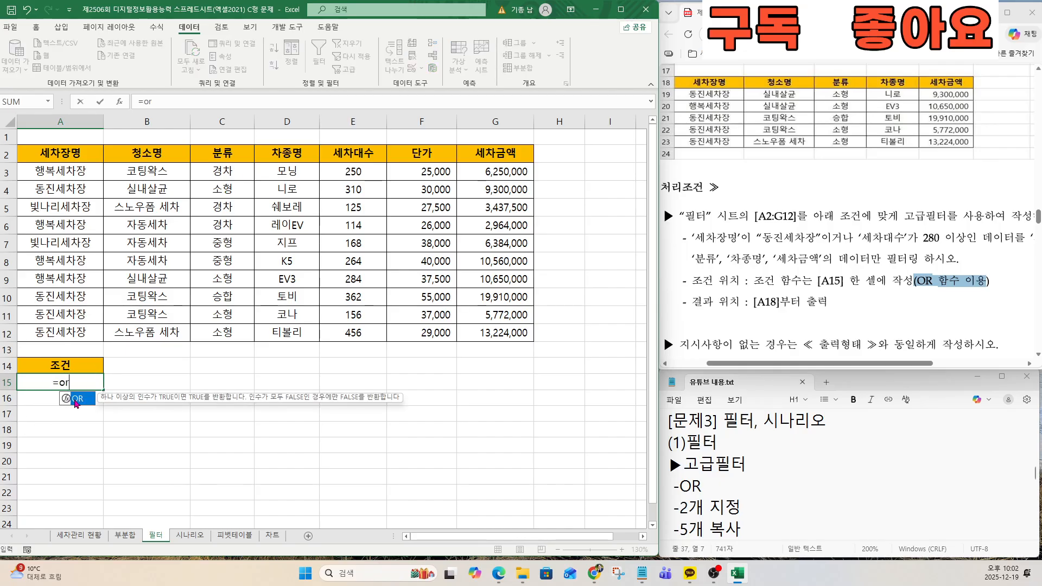
double_click(76, 399)
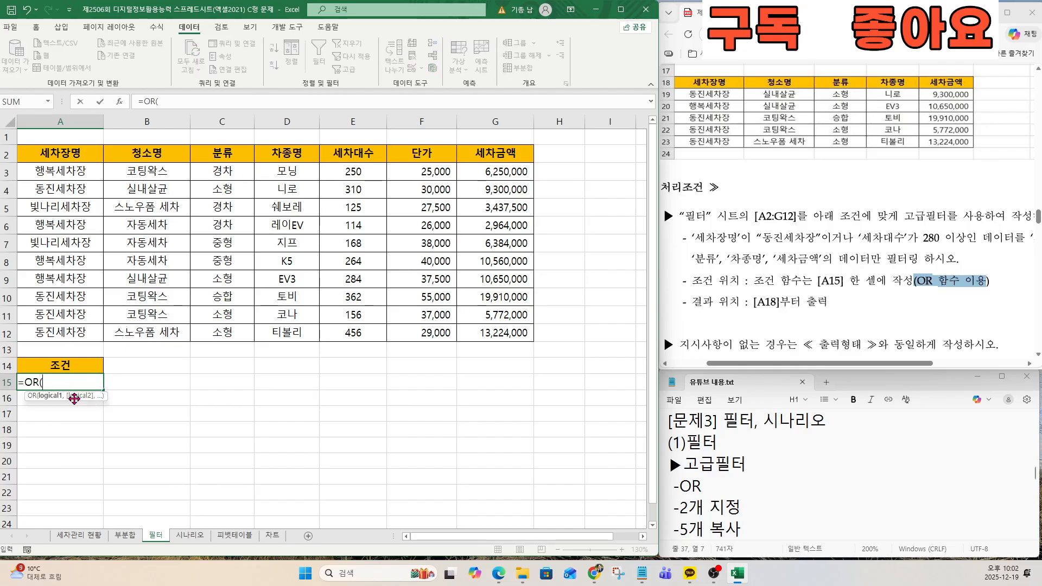
click(119, 101)
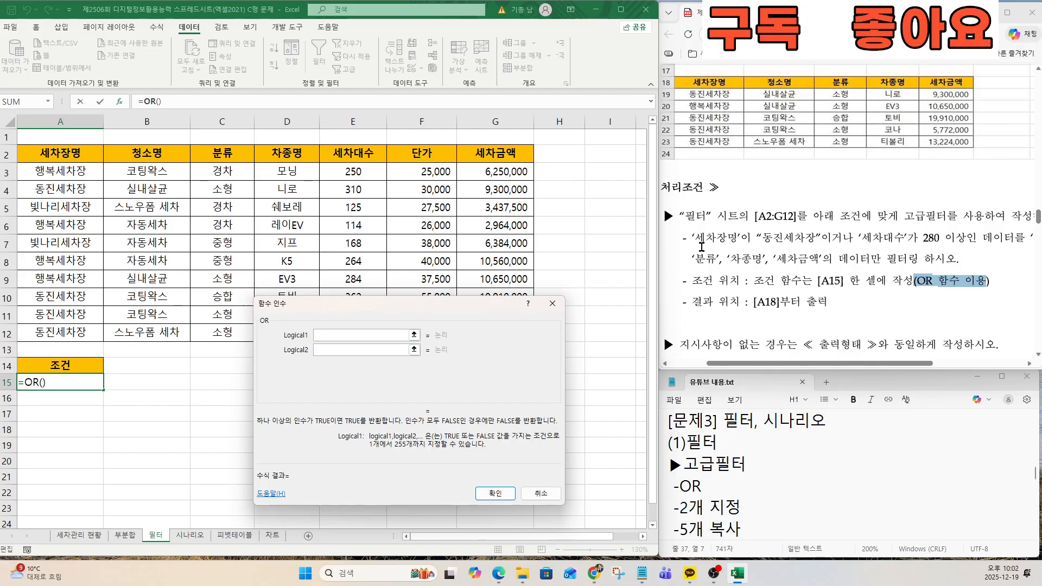
Set the OR function's first logical test to A3="동진세차장", following the 세차장명 condition in the exam paper
drag(693, 239, 817, 239)
click(728, 246)
key(ctrl)
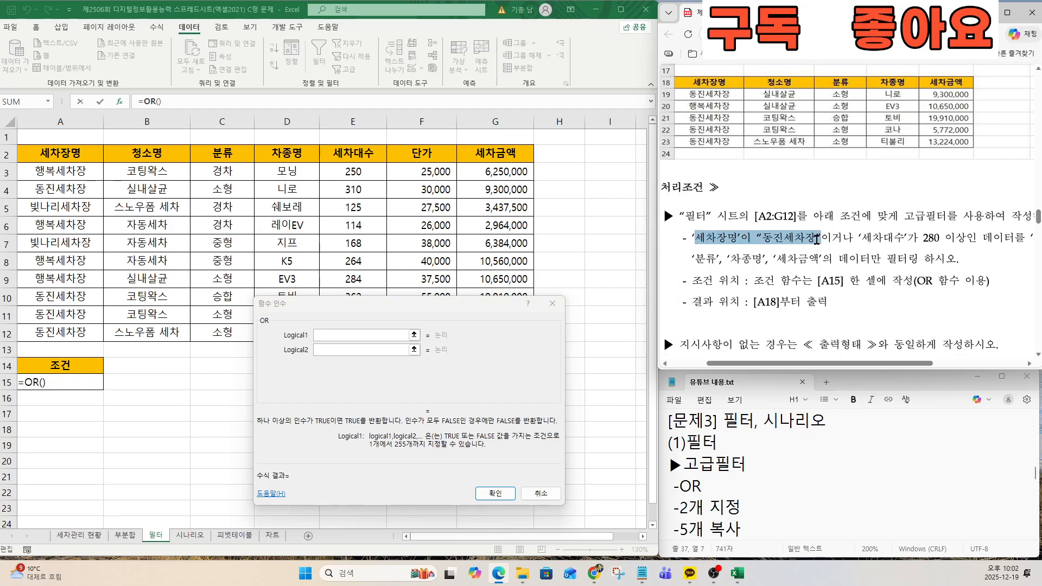
click(347, 335)
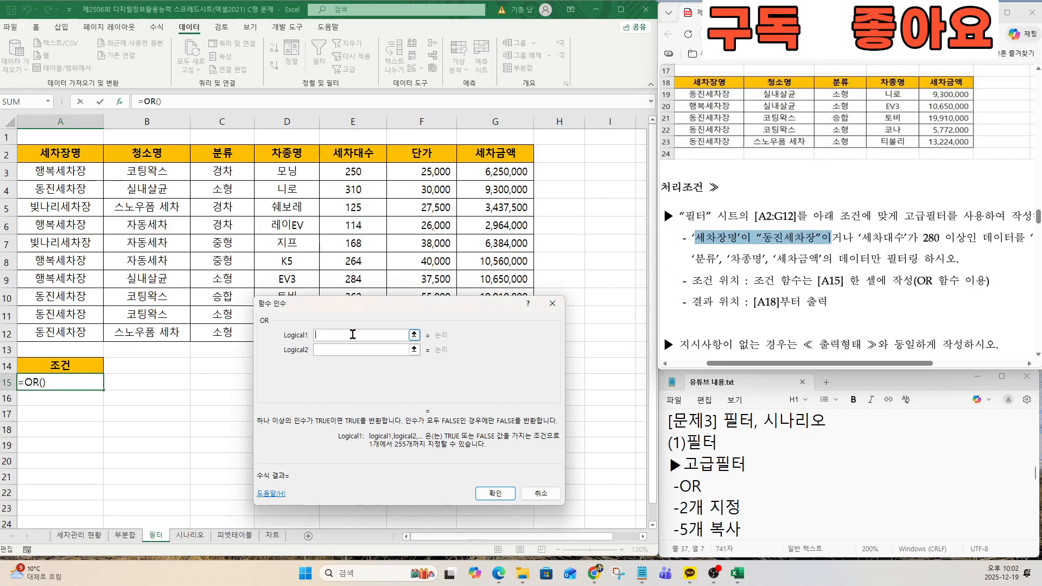
key(ctrl)
key(ctrl)
click(56, 169)
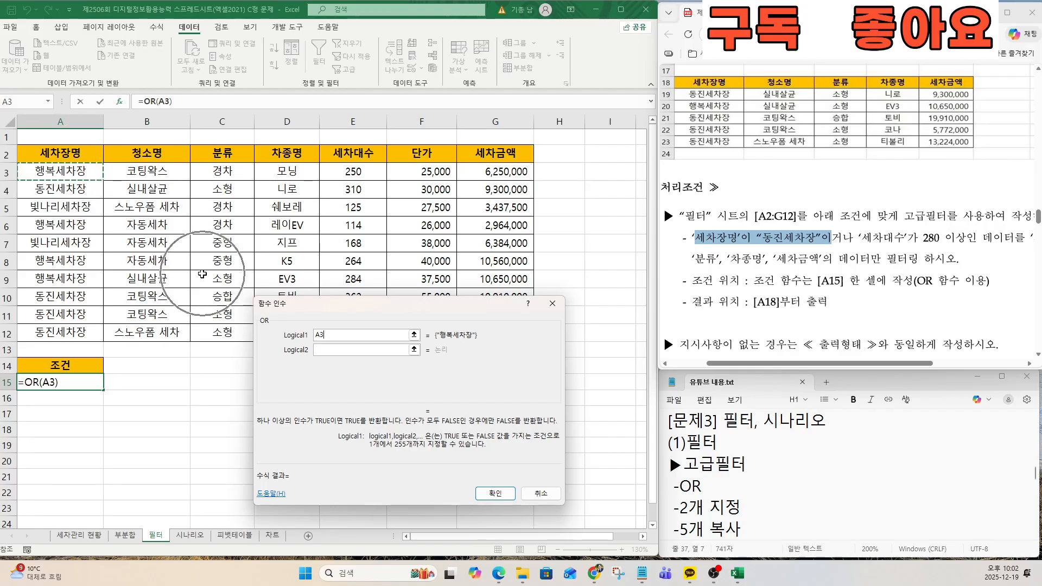
text(=)
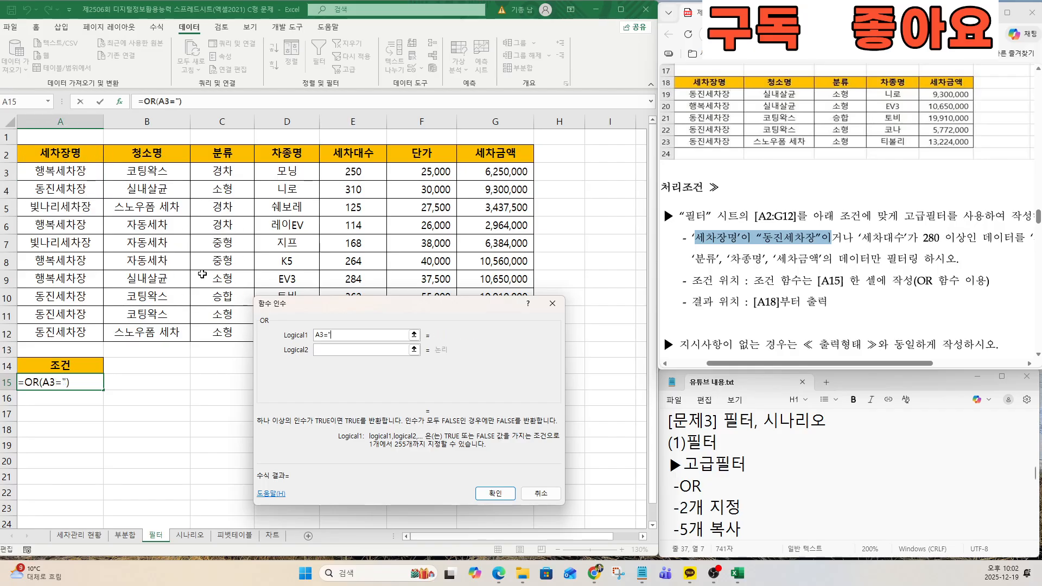
key(BackSpace)
key(BackSpace)
text(세차장")
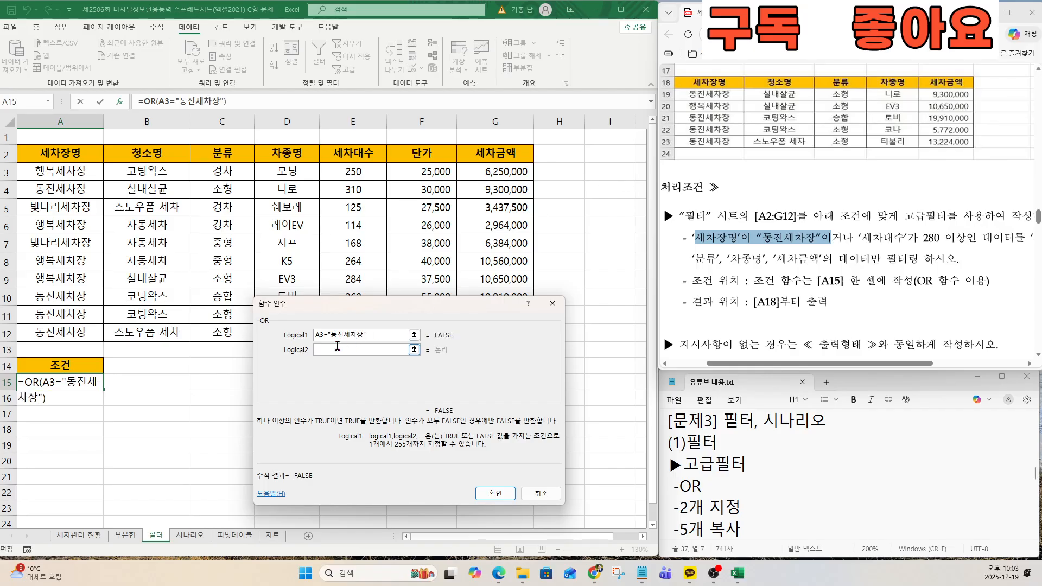
Begin the OR function's second logical test as E3>, following the 세차대수 condition in the exam paper
click(337, 347)
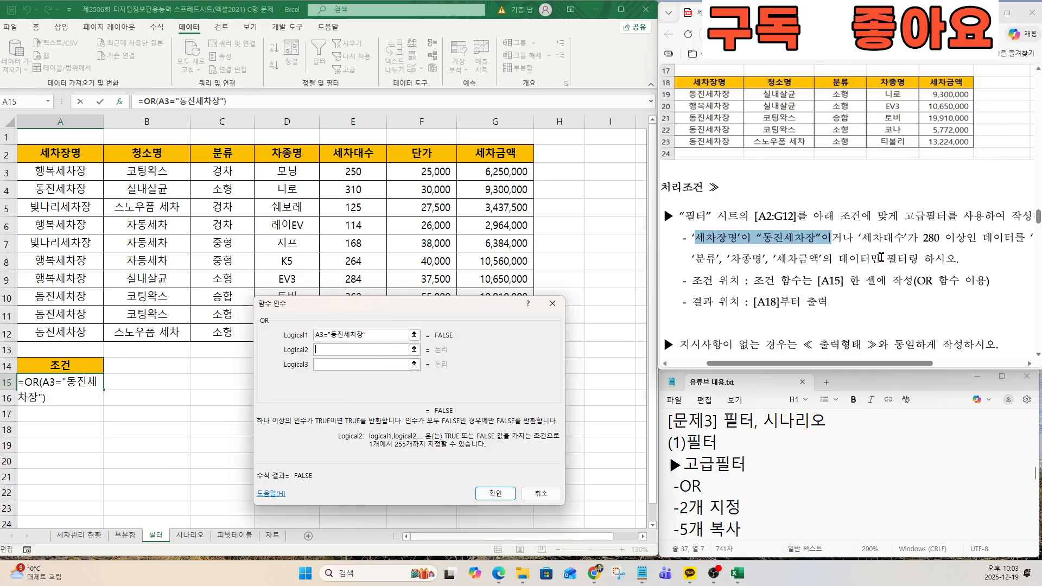
drag(865, 238, 977, 243)
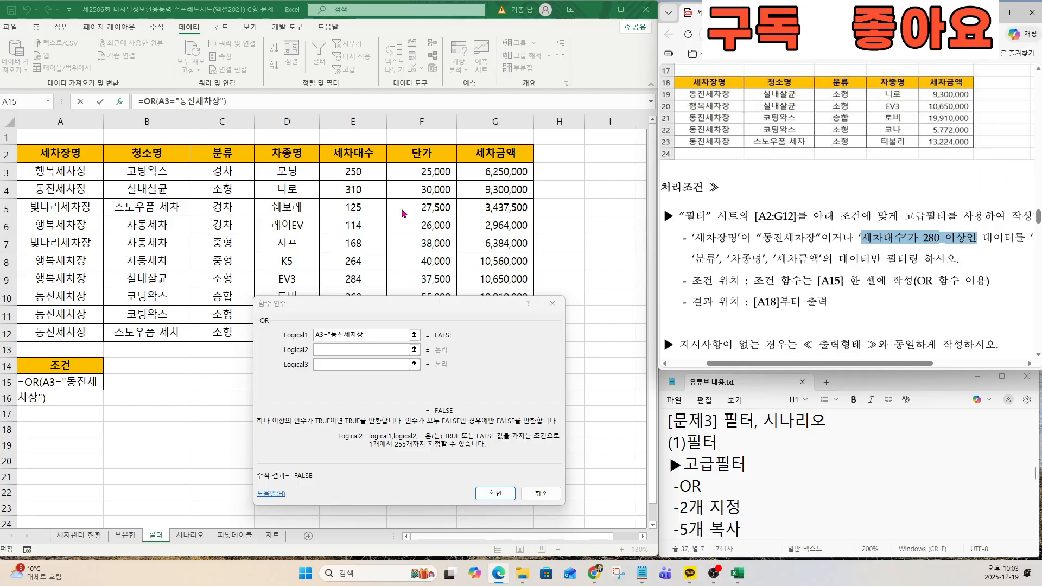
click(299, 200)
click(344, 147)
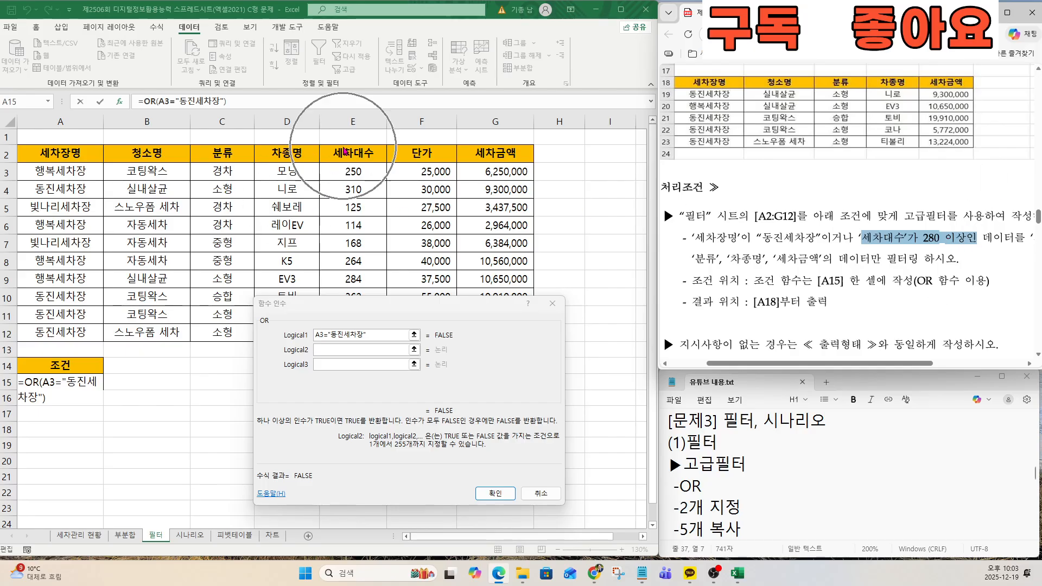
click(345, 171)
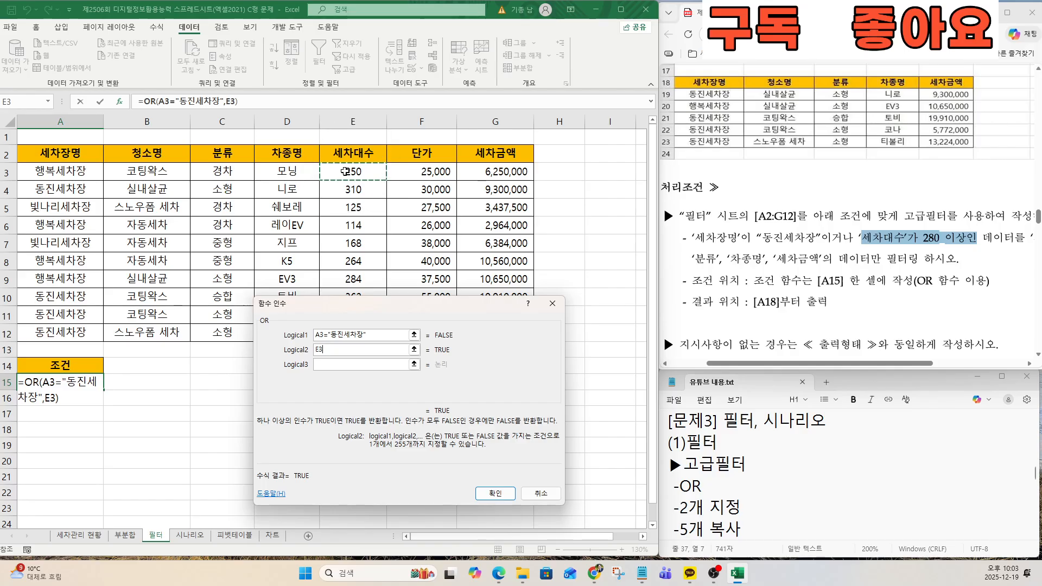
key(ctrl)
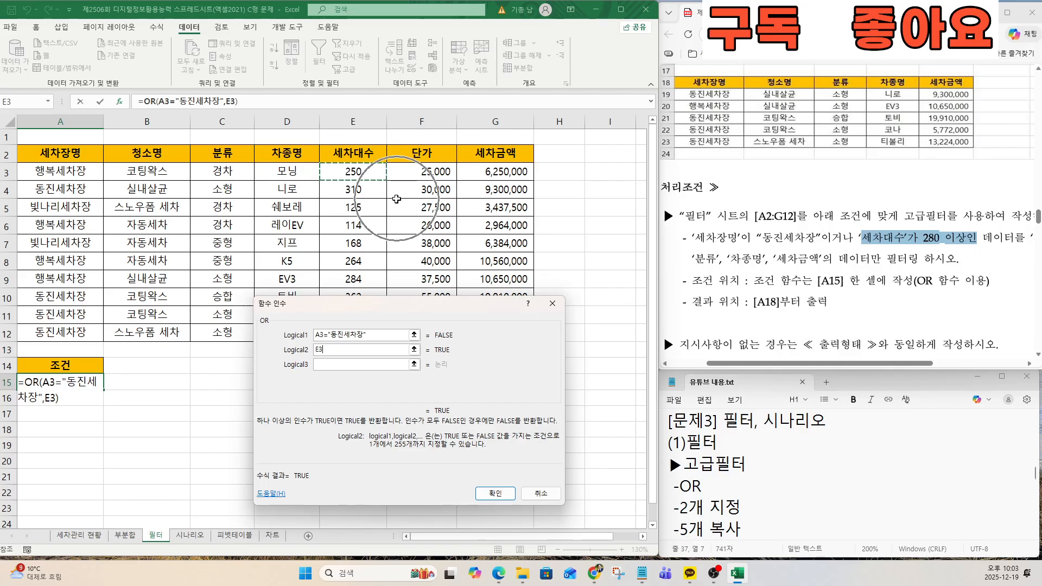
text(>)
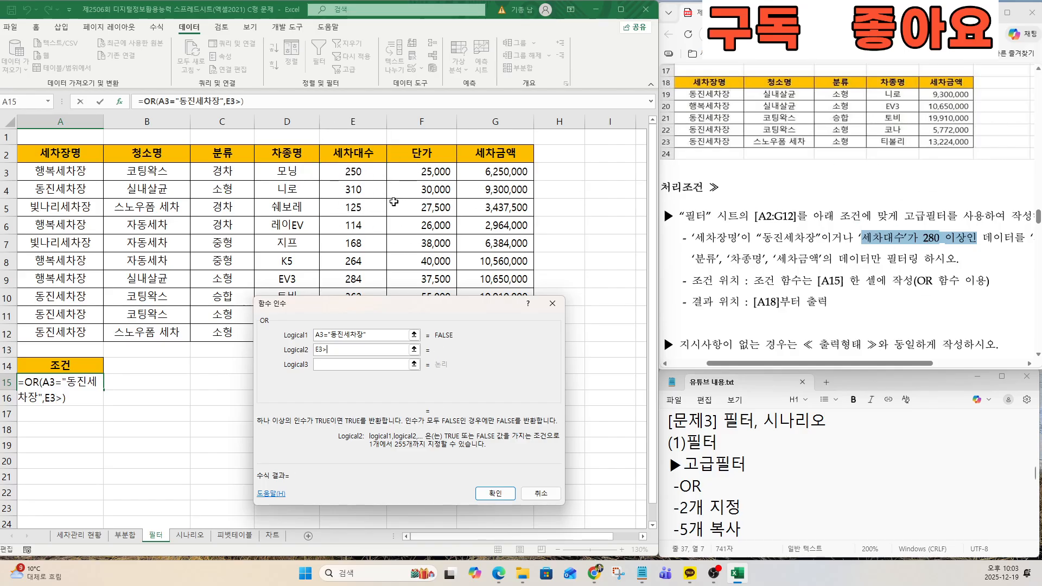
Complete the OR formula in cell A15 with the second condition E3>=280
text(=280)
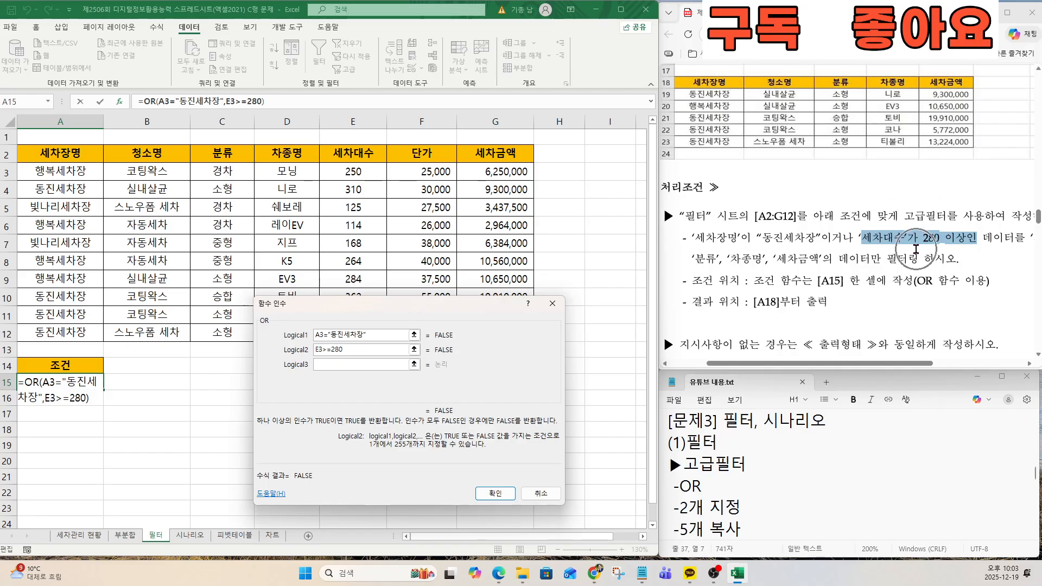
click(496, 494)
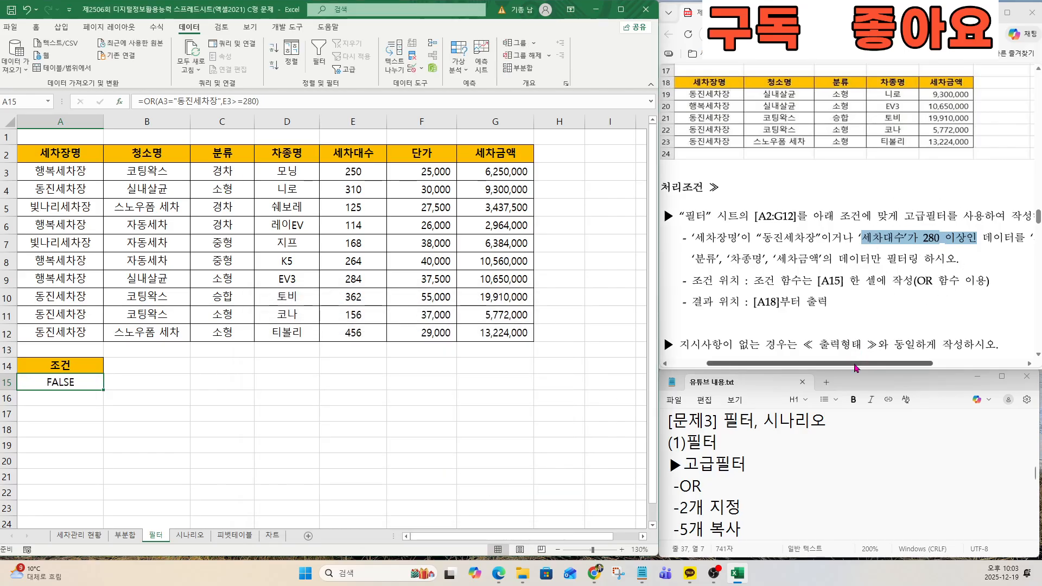
Read the task instructions for the fields to extract and compare them with the headers of the expected result table
drag(853, 363, 897, 360)
scroll(893, 320, down, 2)
scroll(916, 310, up, 2)
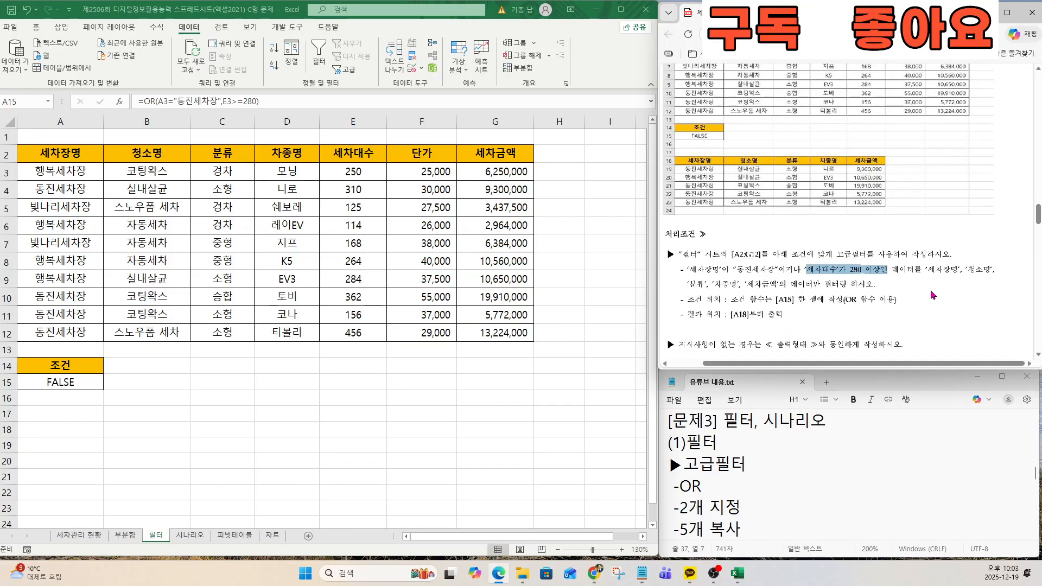
drag(927, 268, 993, 270)
drag(688, 284, 771, 287)
click(760, 290)
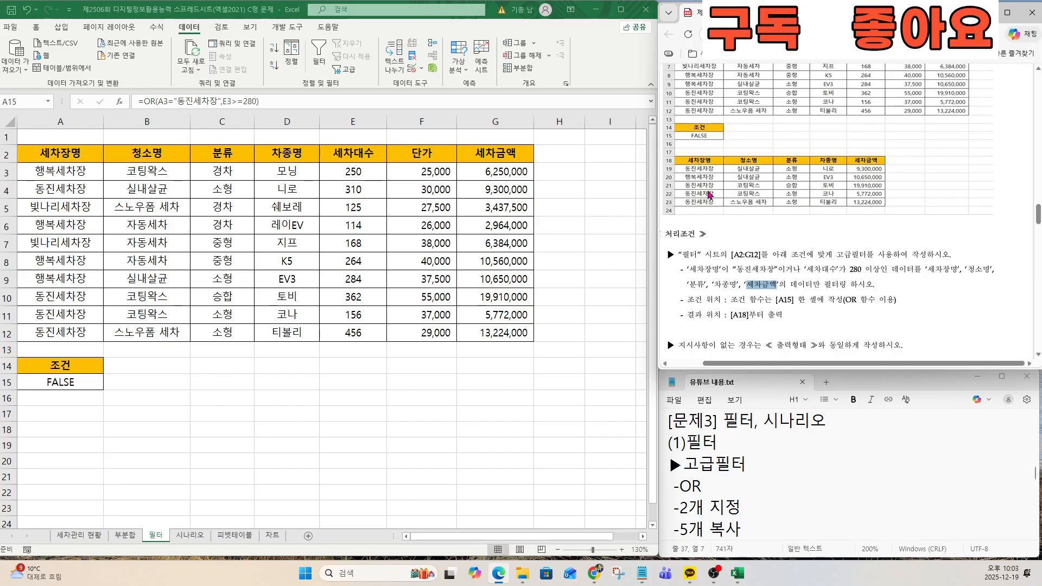
scroll(709, 195, up, 3)
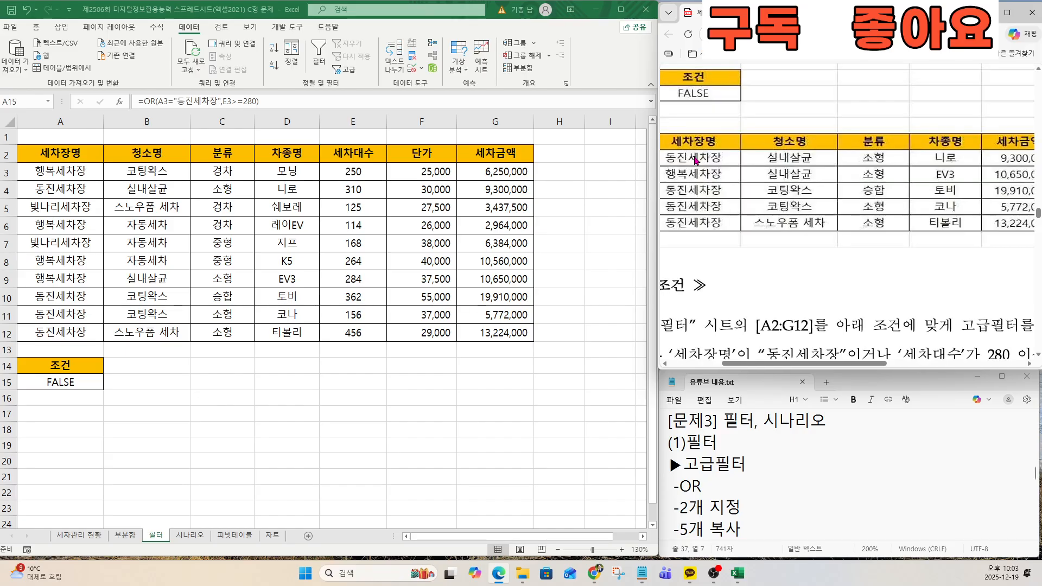
key(ctrl)
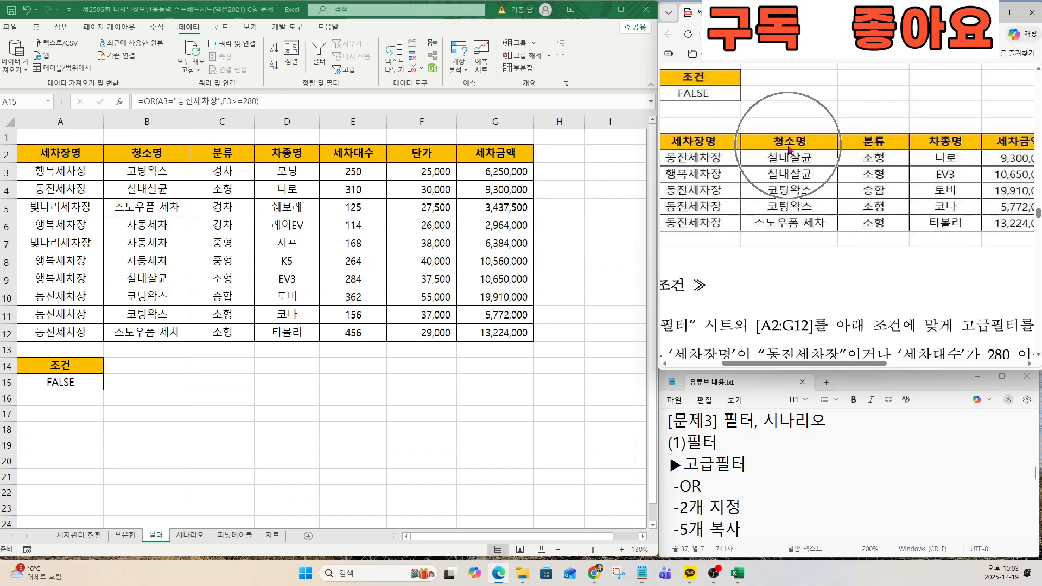
key(ctrl)
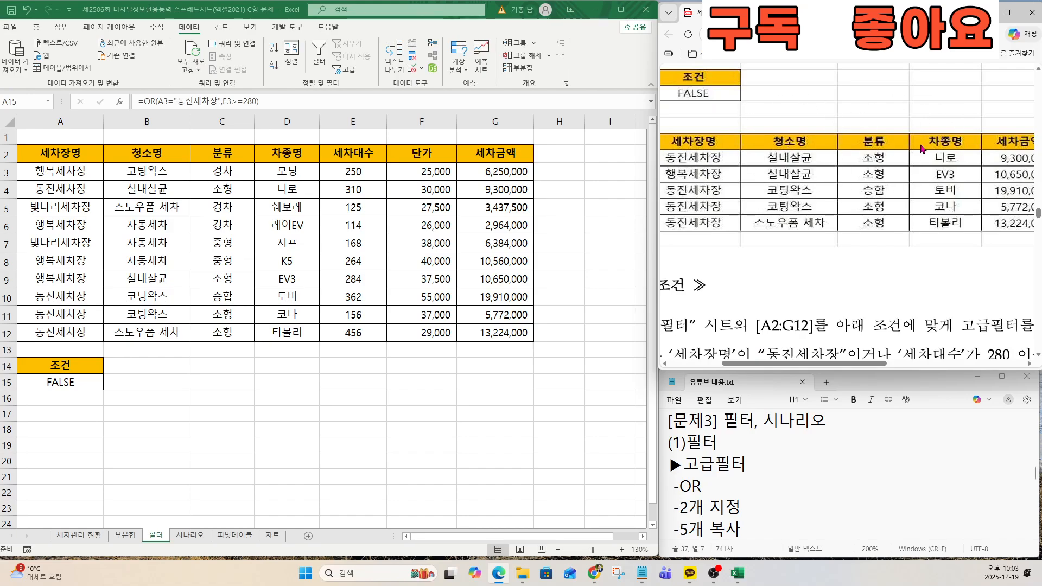
key(ctrl)
key(ctrl)
Copy the 세차장명 header from cell A2 to cell A18
click(50, 154)
key(ctrl)
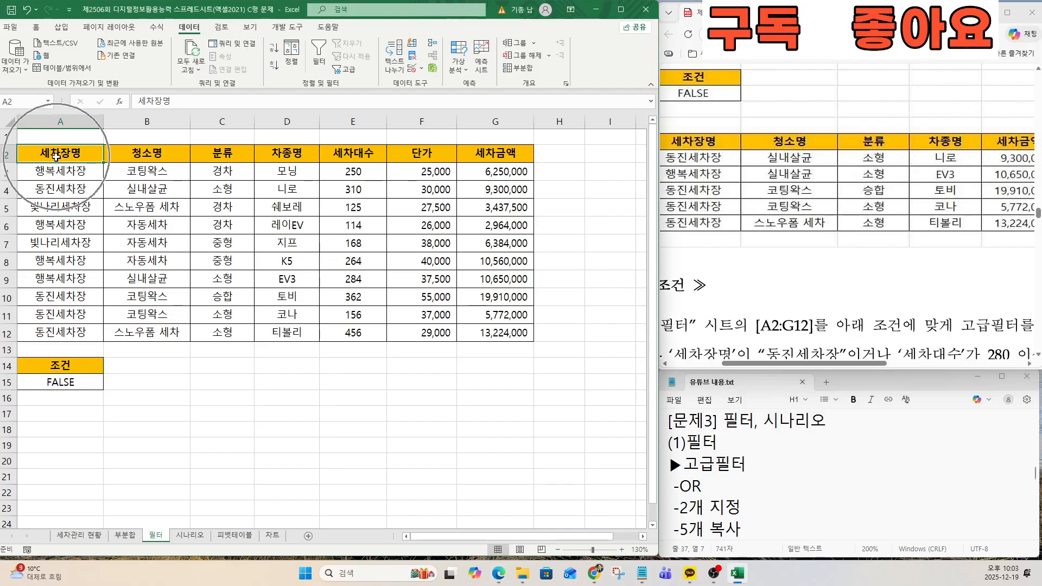
key(ctrl)
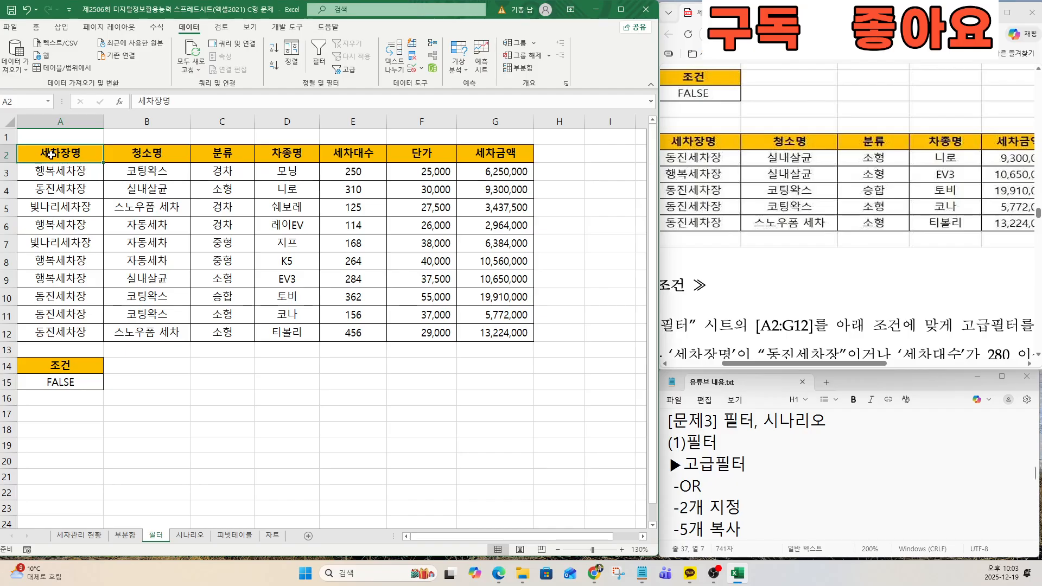
key(ctrl+c)
click(36, 431)
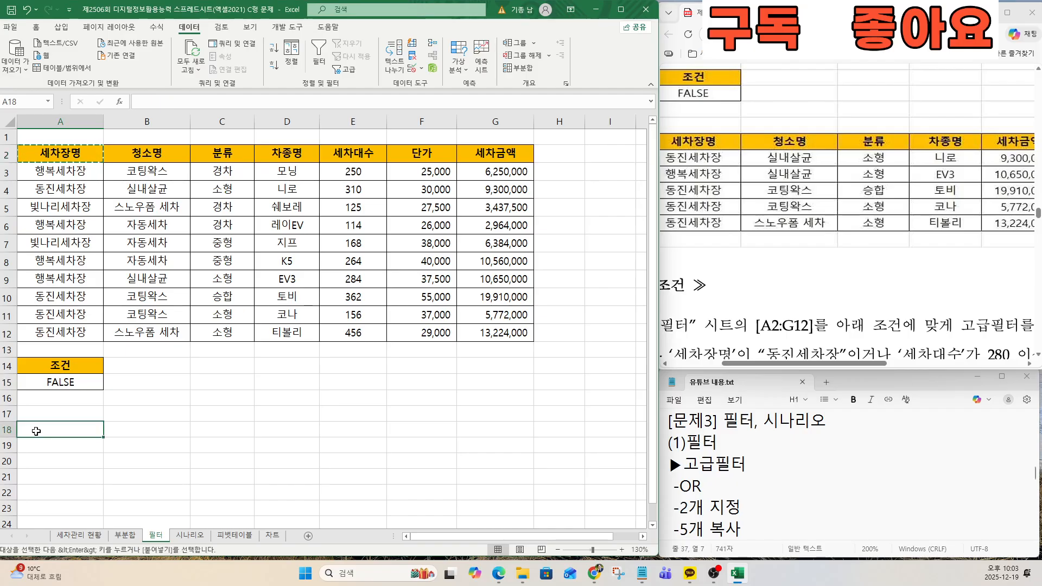
key(ctrl)
key(ctrl)
key(ctrl+v)
Copy the 청소명 header from cell B2 to cell B18
click(157, 169)
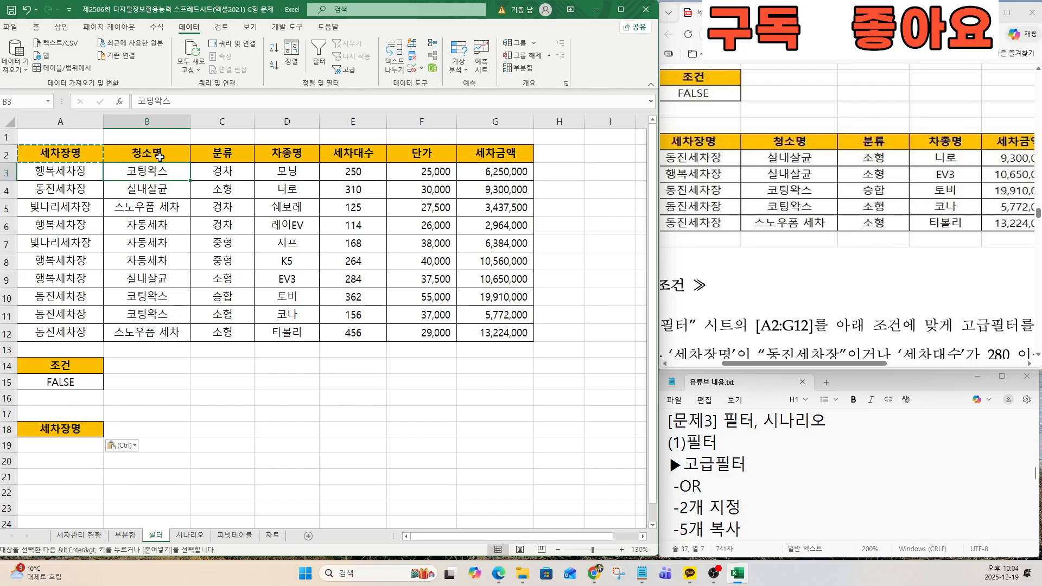
click(158, 156)
key(ctrl)
key(Escape)
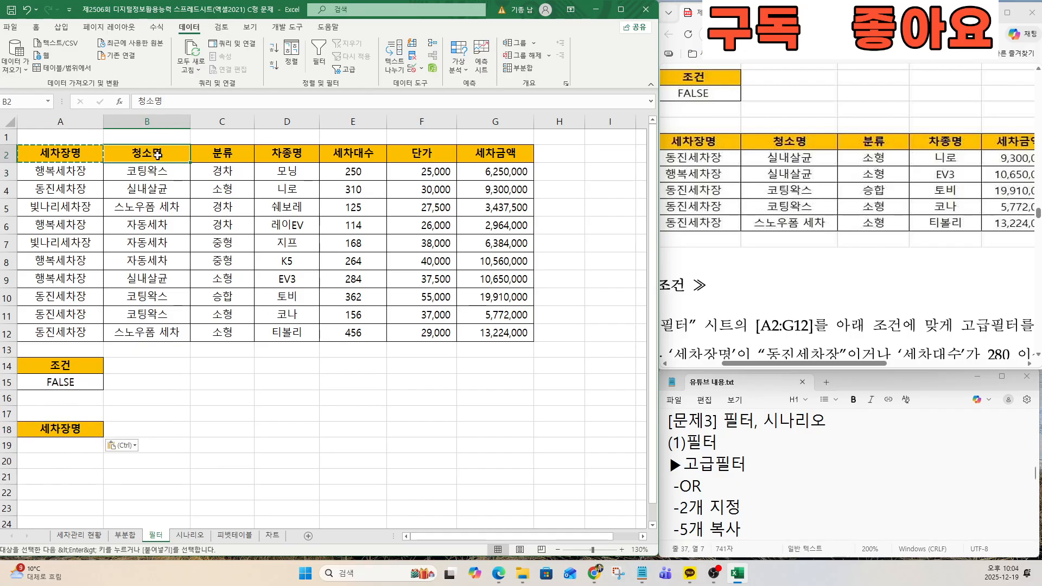
key(ctrl+c)
click(151, 440)
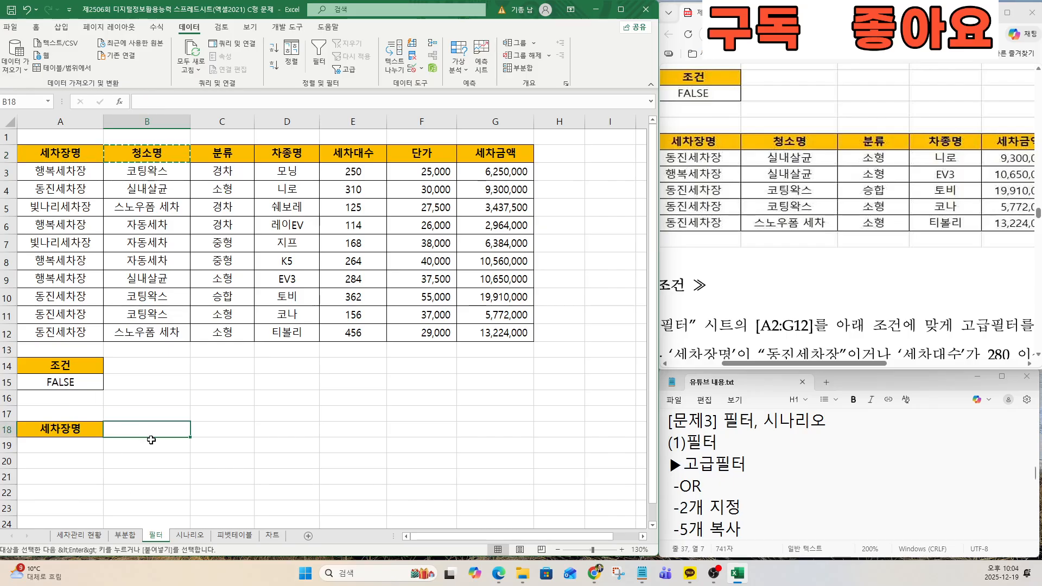
key(ctrl+v)
Copy the 분류 header from cell C2 to cell C18
click(227, 154)
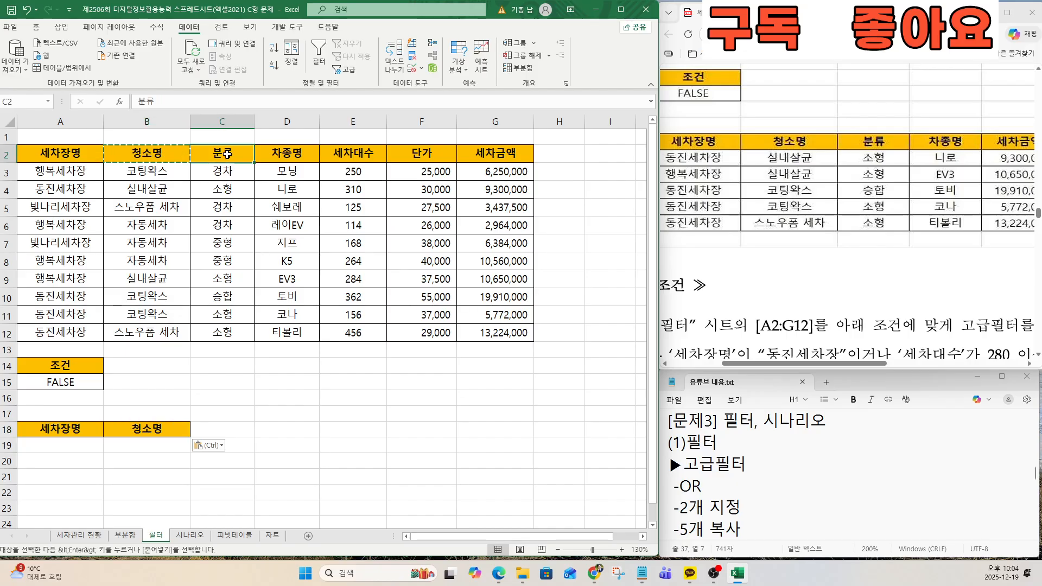
key(ctrl)
key(Escape)
key(ctrl+c)
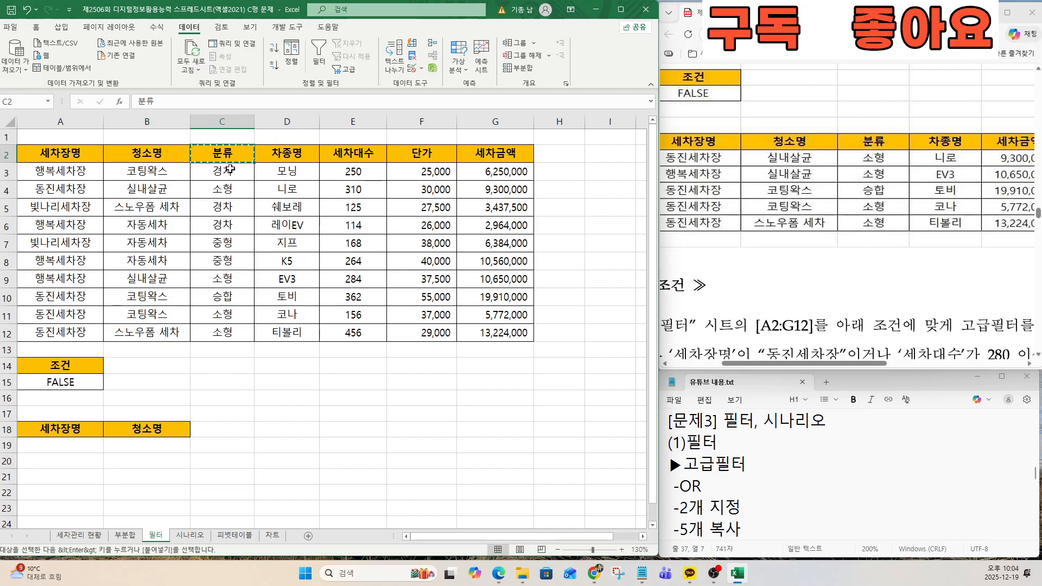
click(223, 430)
key(ctrl+v)
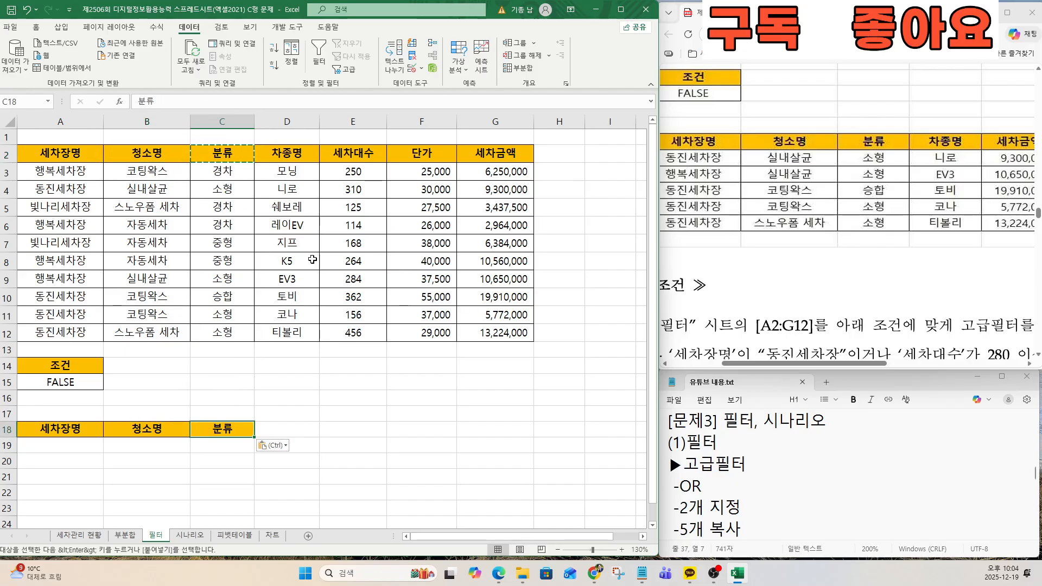
Copy the 차종명 header from D2 to D18 and the 세차금액 header from G2 to E18
click(284, 156)
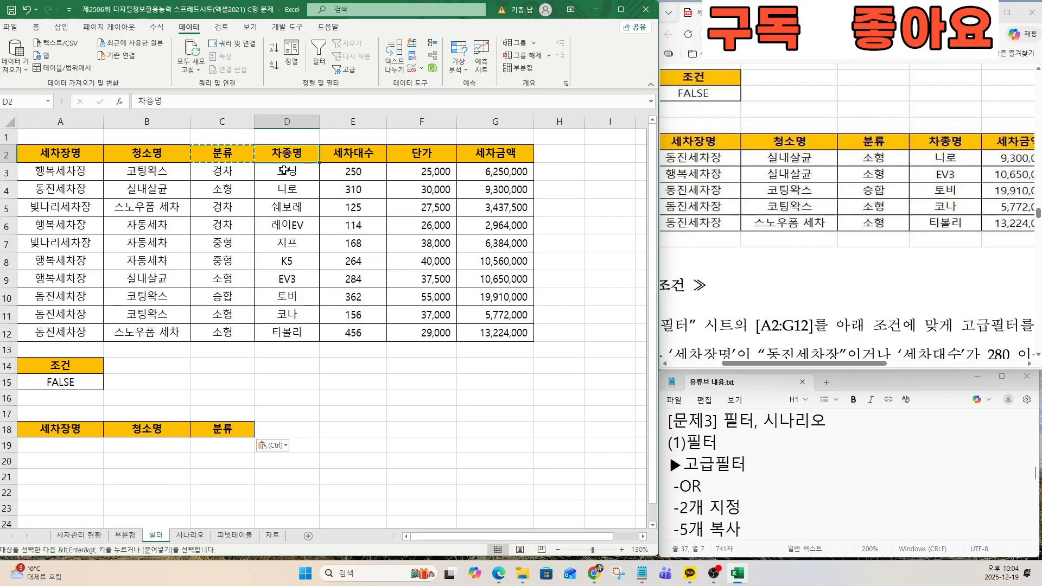
key(ctrl+c)
click(301, 432)
key(ctrl+v)
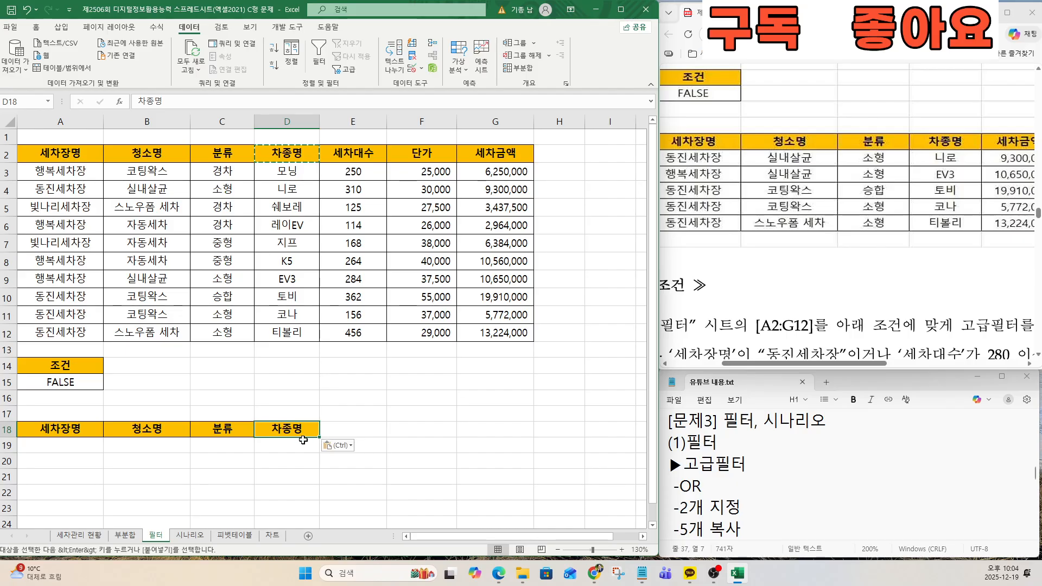
click(487, 153)
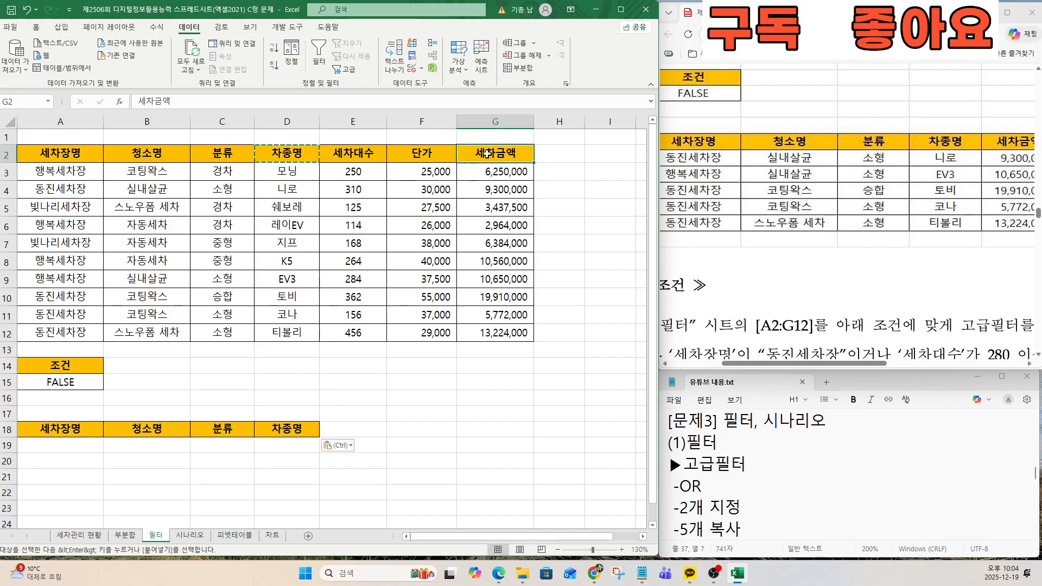
key(ctrl+c)
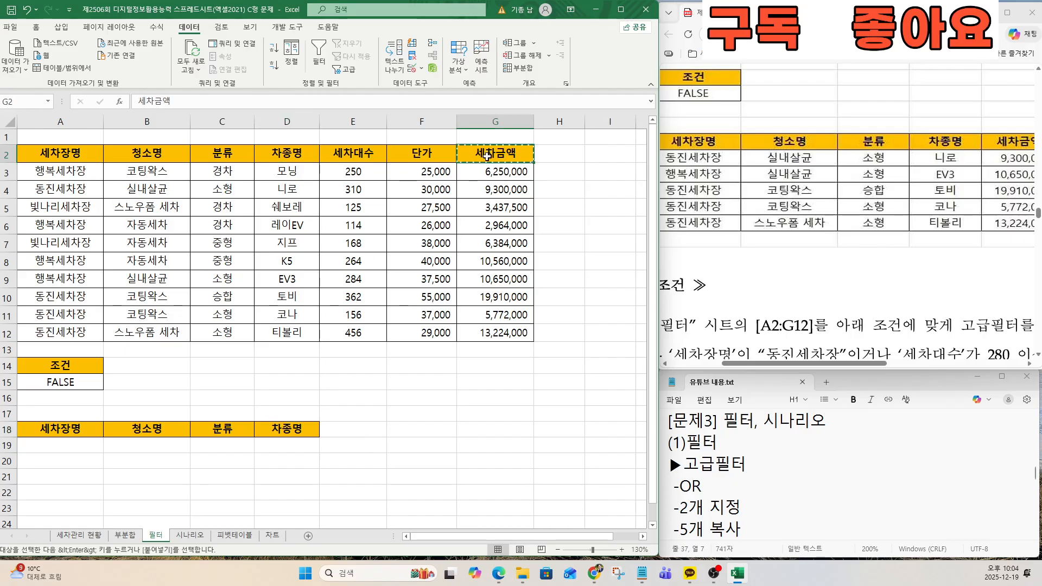
click(353, 431)
key(ctrl+v)
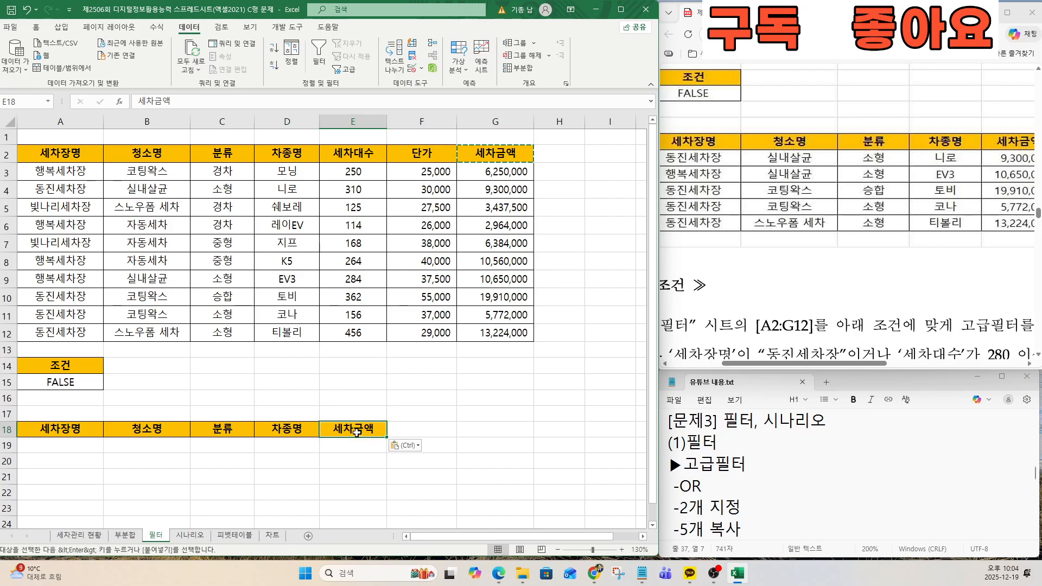
click(411, 387)
scroll(332, 379, down, 1)
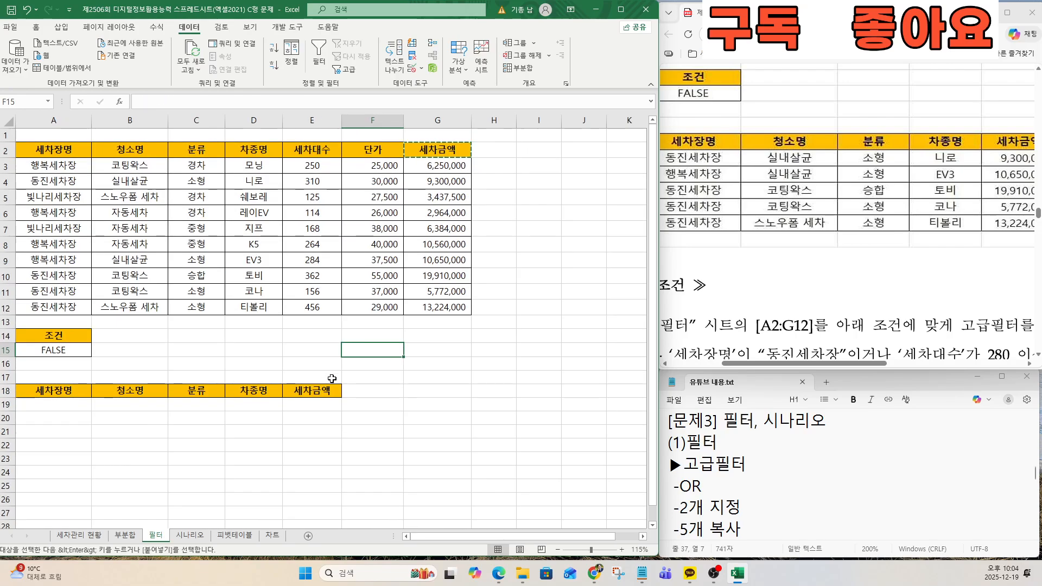
click(433, 306)
click(266, 293)
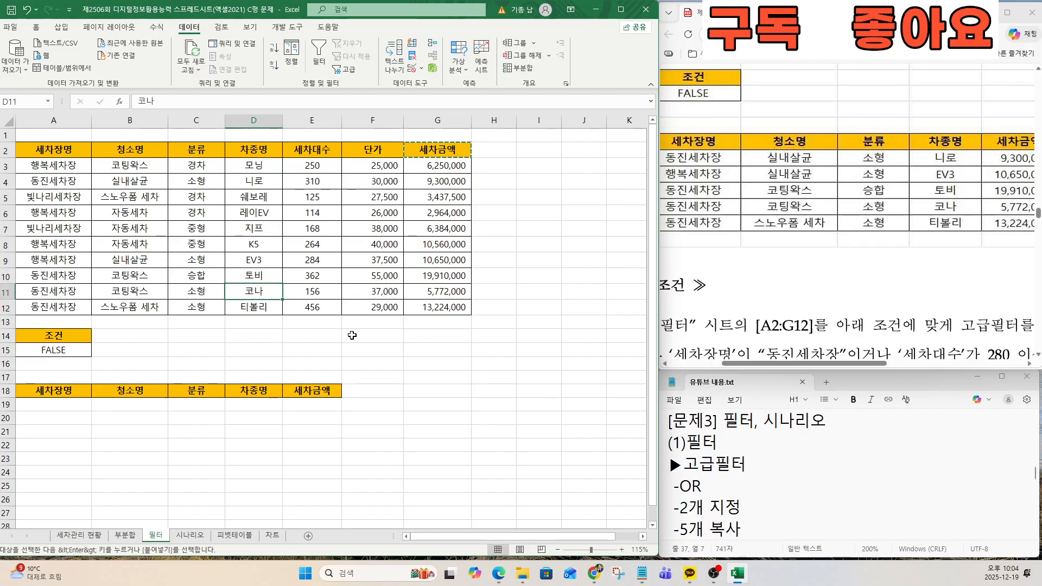
click(60, 150)
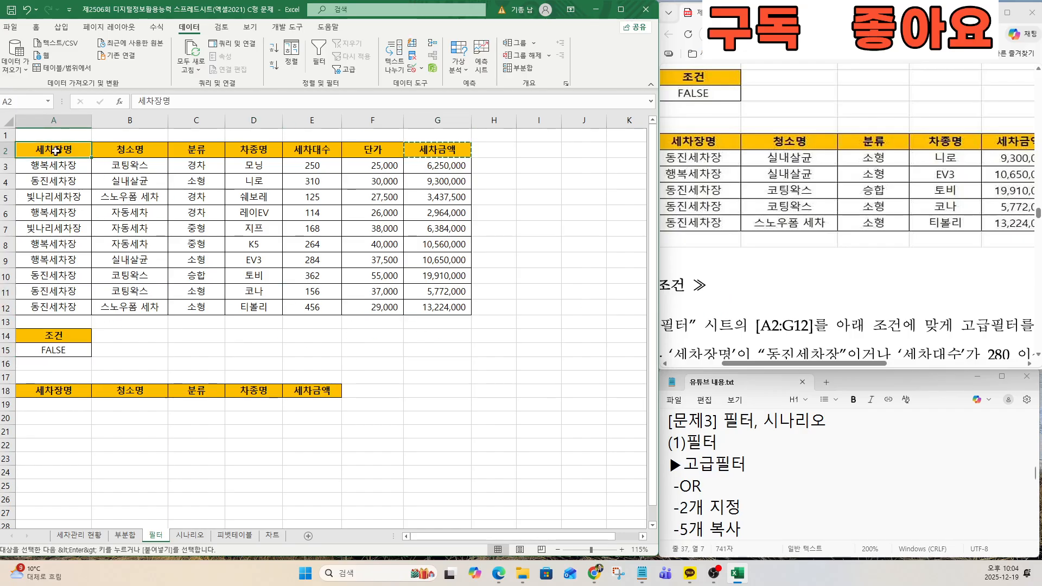
drag(55, 151, 439, 293)
click(204, 195)
click(60, 150)
click(260, 211)
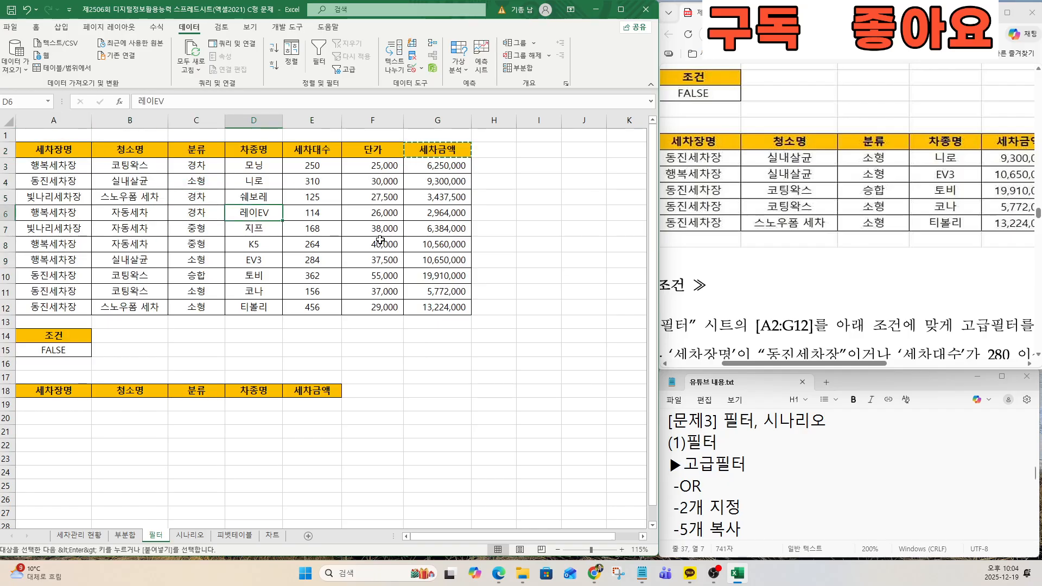
click(380, 241)
click(201, 223)
click(152, 211)
click(144, 183)
click(252, 209)
Start an advanced filter on the source table with A2:G12 as the list range
click(57, 150)
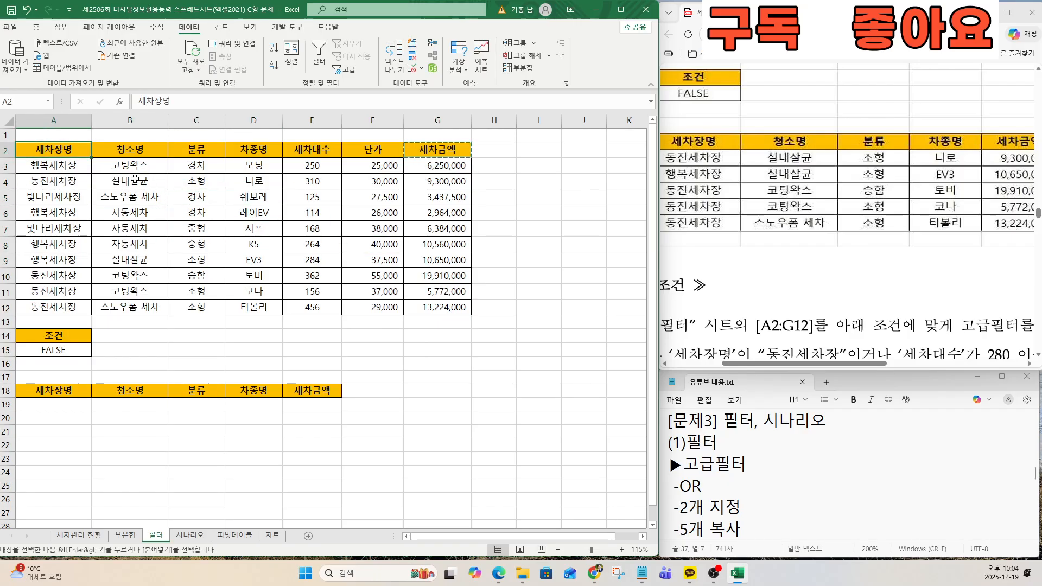
drag(57, 151, 409, 307)
key(ctrl)
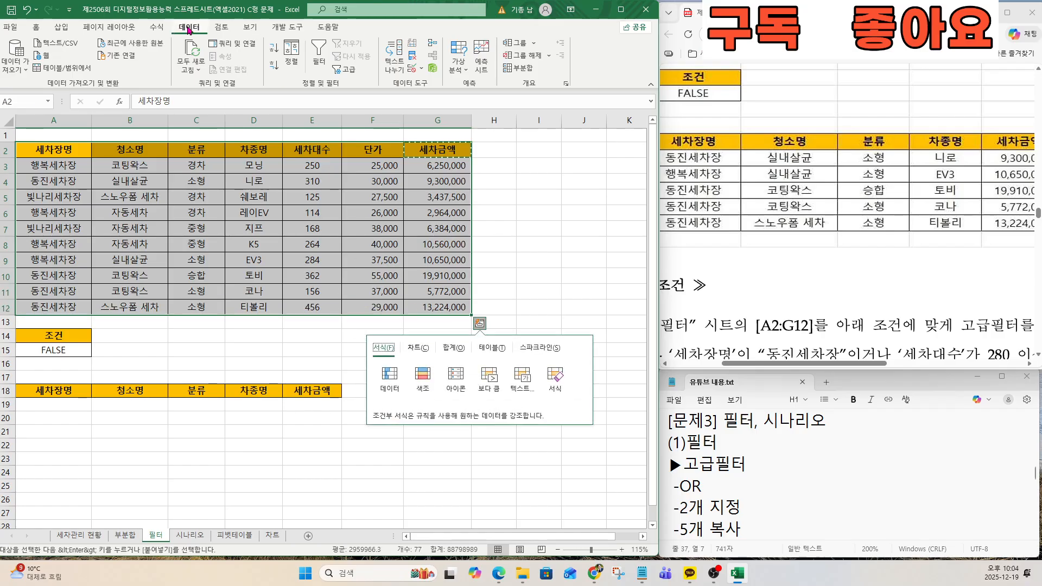
key(ctrl)
key(ctrl)
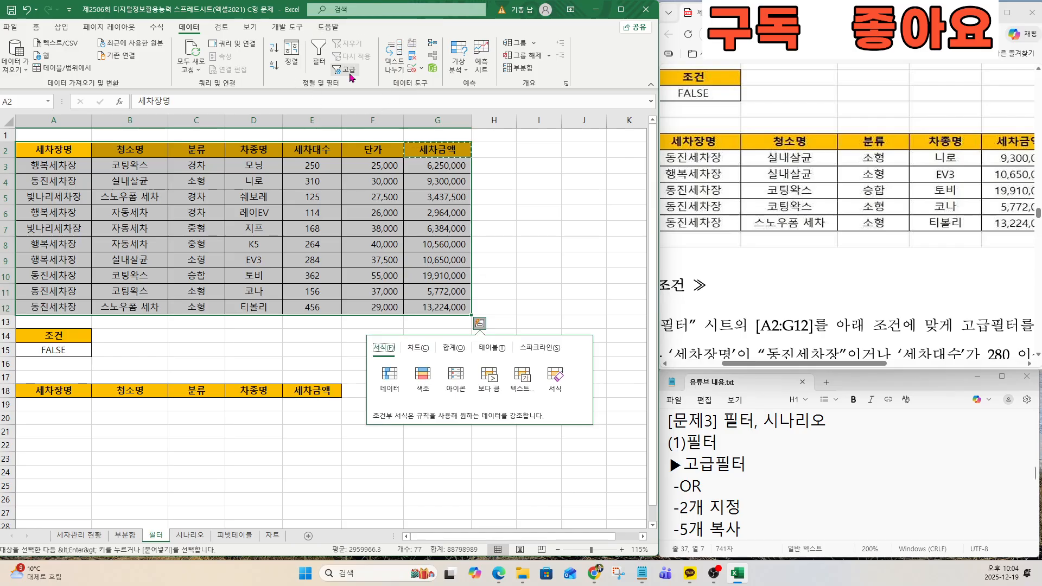
click(350, 71)
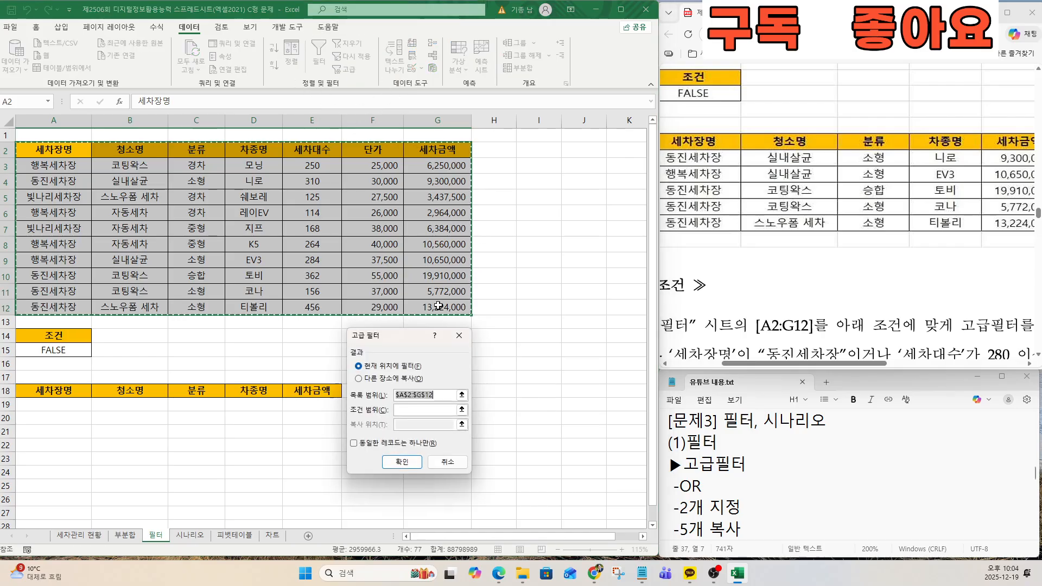
drag(403, 336, 543, 225)
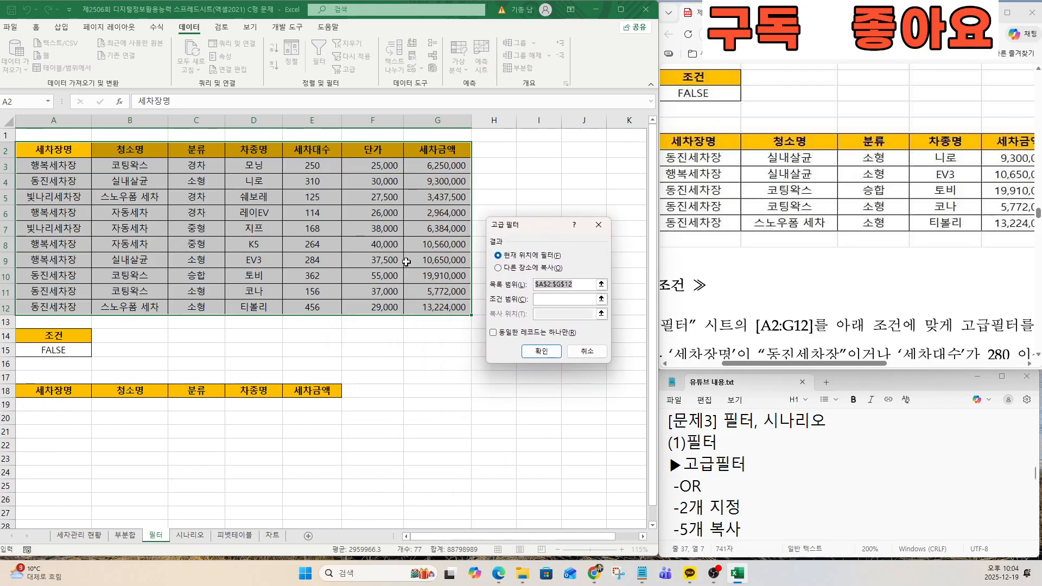
Set the advanced filter's criteria range to the condition cells A14:A15
click(543, 300)
key(ctrl)
key(ctrl)
key(ctrl)
key(ctrl)
drag(46, 336, 47, 351)
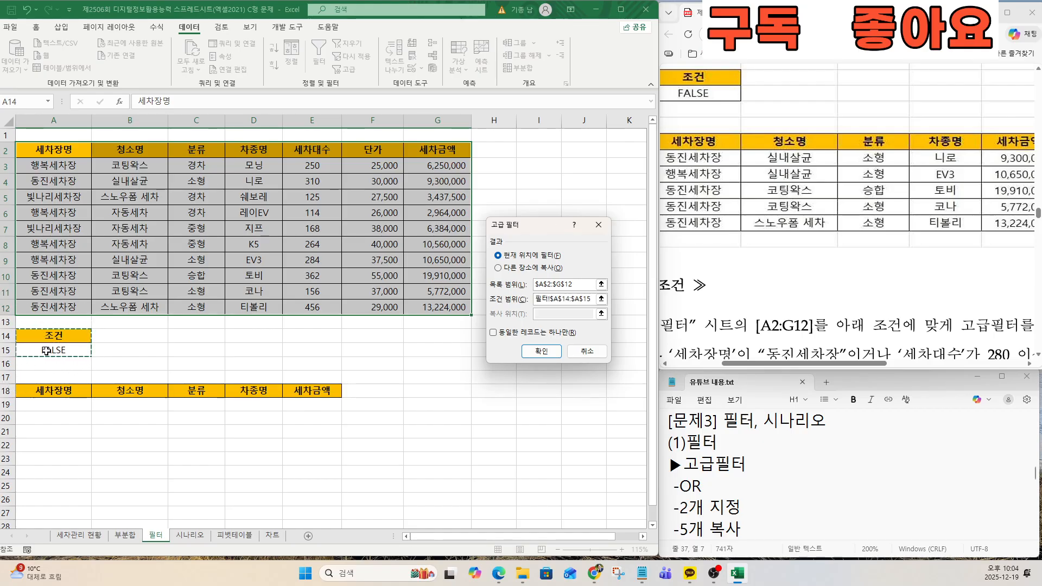
key(ctrl)
Have the advanced filter copy its results to another location, the headers in A18:E18, and run it
click(540, 319)
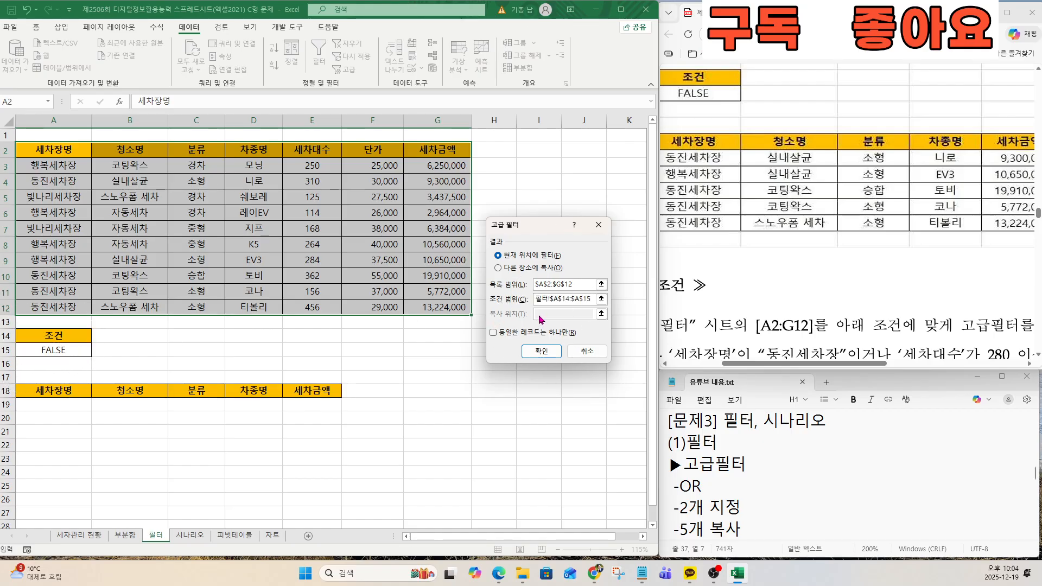
key(ctrl)
click(499, 268)
key(ctrl)
key(ctrl)
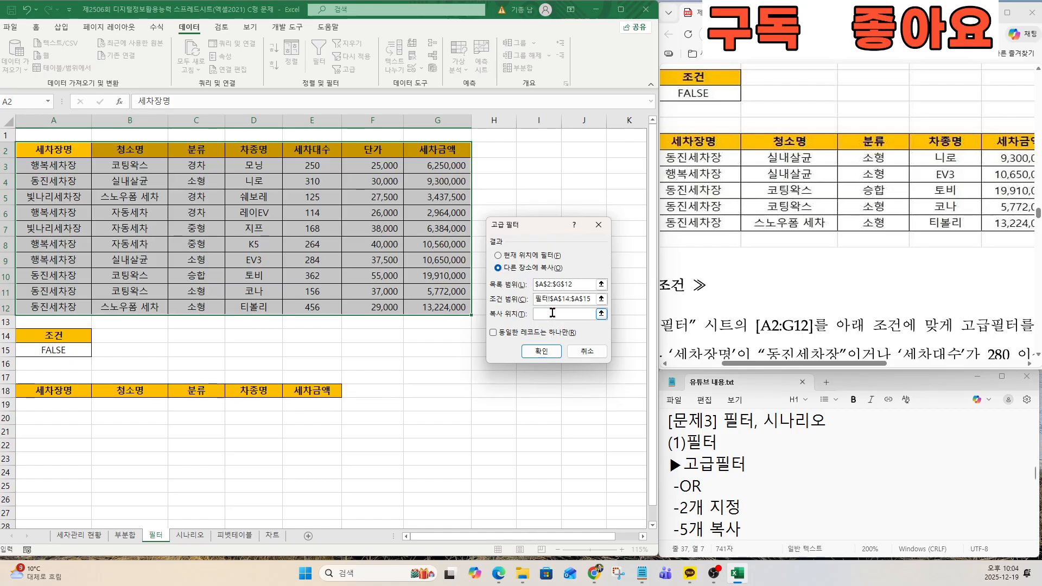
key(ctrl)
drag(55, 395, 305, 392)
key(ctrl)
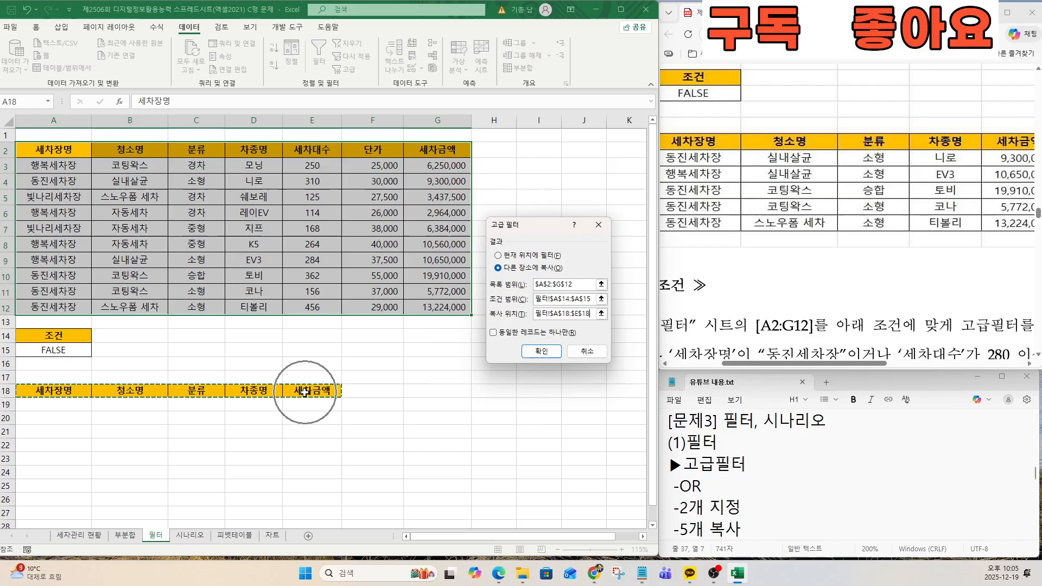
click(541, 352)
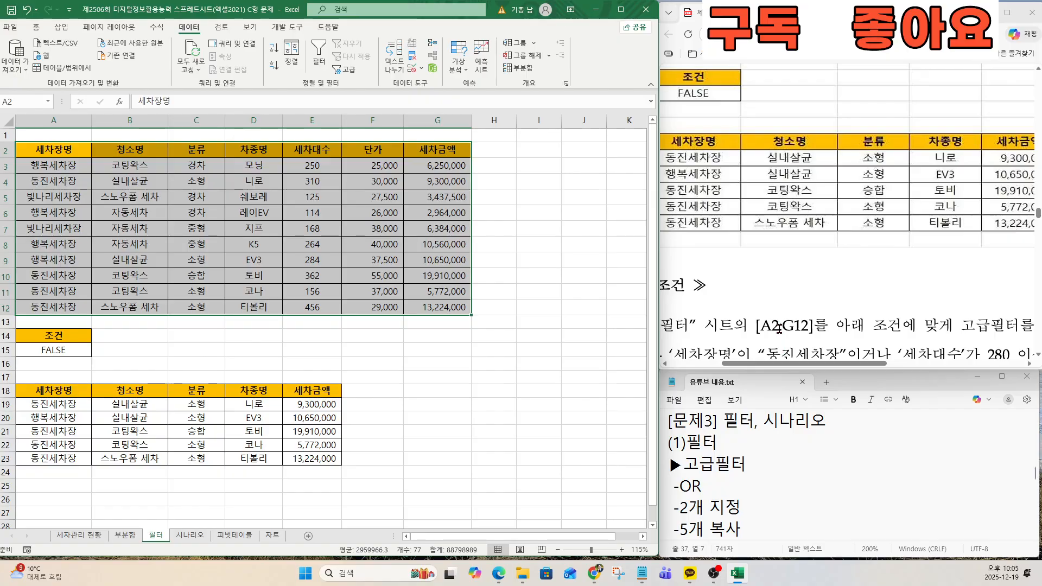
Switch to the Notepad outline and read on to the (2)시나리오 section
click(779, 329)
click(720, 458)
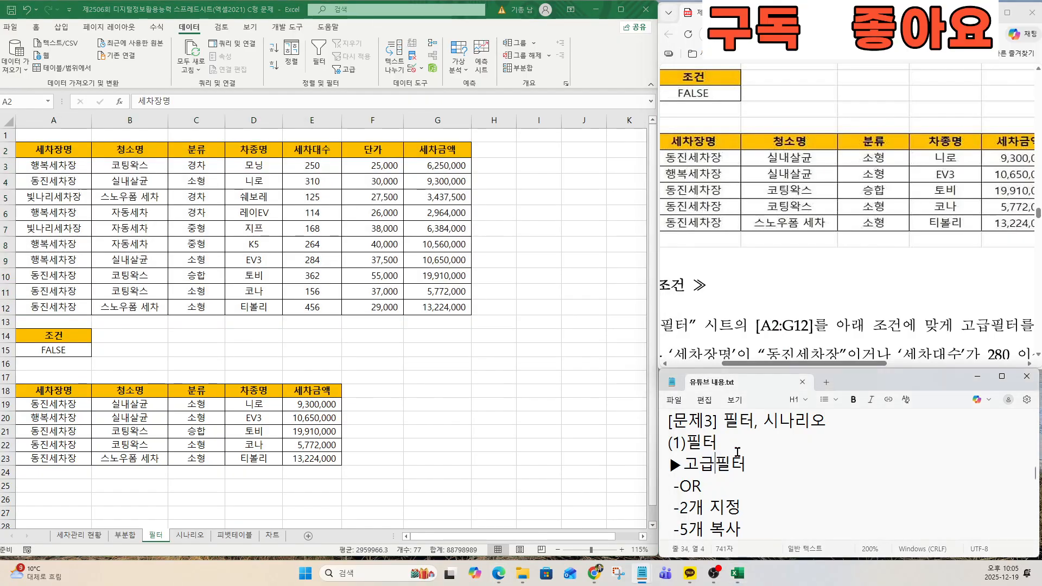
key(Down)
key(Down)
key(Down)
key(Down)
key(Down)
key(Down)
key(Down)
key(Down)
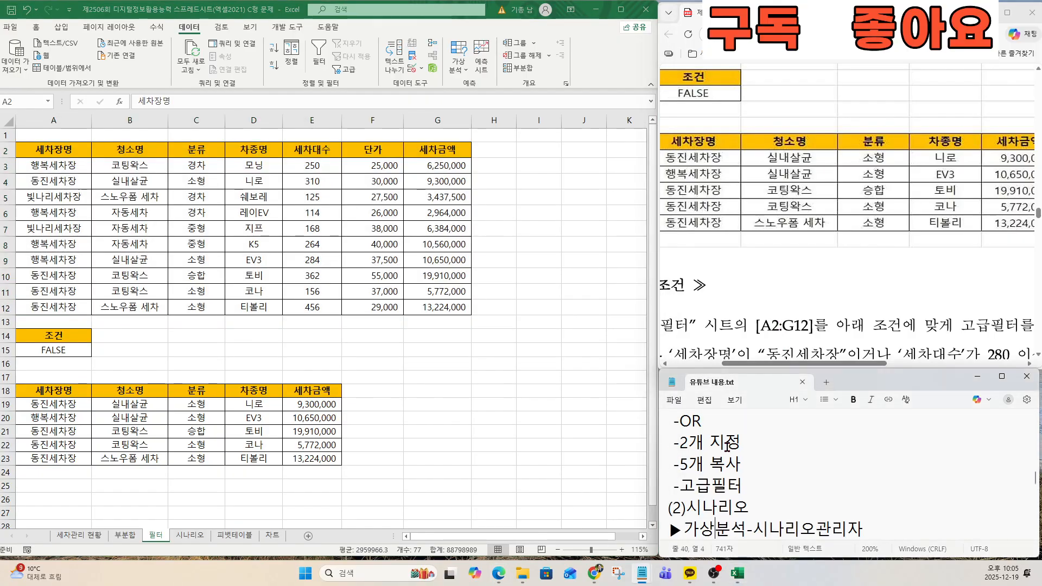
In the exam PDF, review the scenario problem's expected output and its processing conditions for the 시나리오 sheet
click(795, 325)
scroll(795, 325, down, 10)
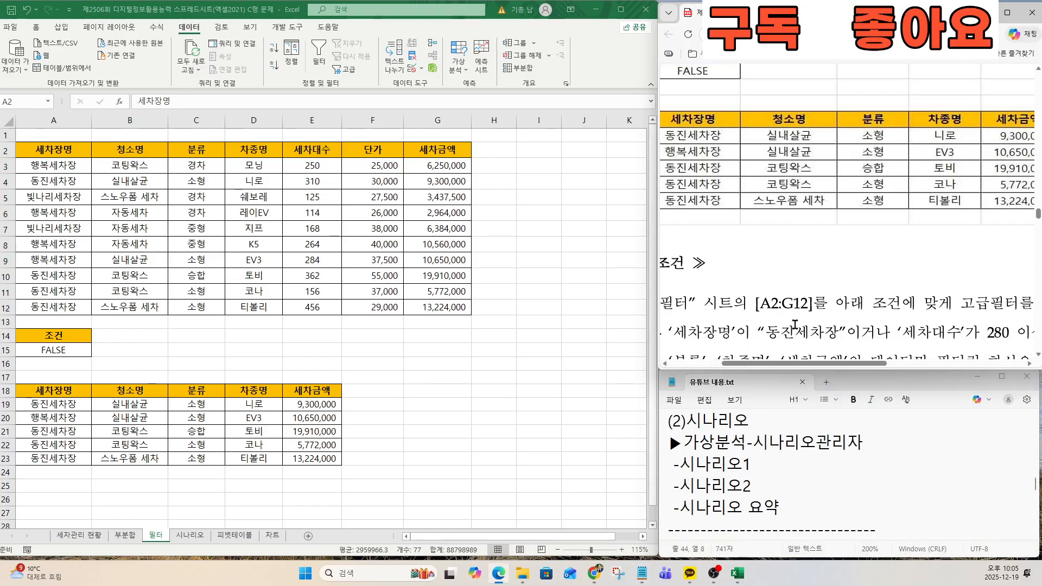
scroll(795, 324, down, 8)
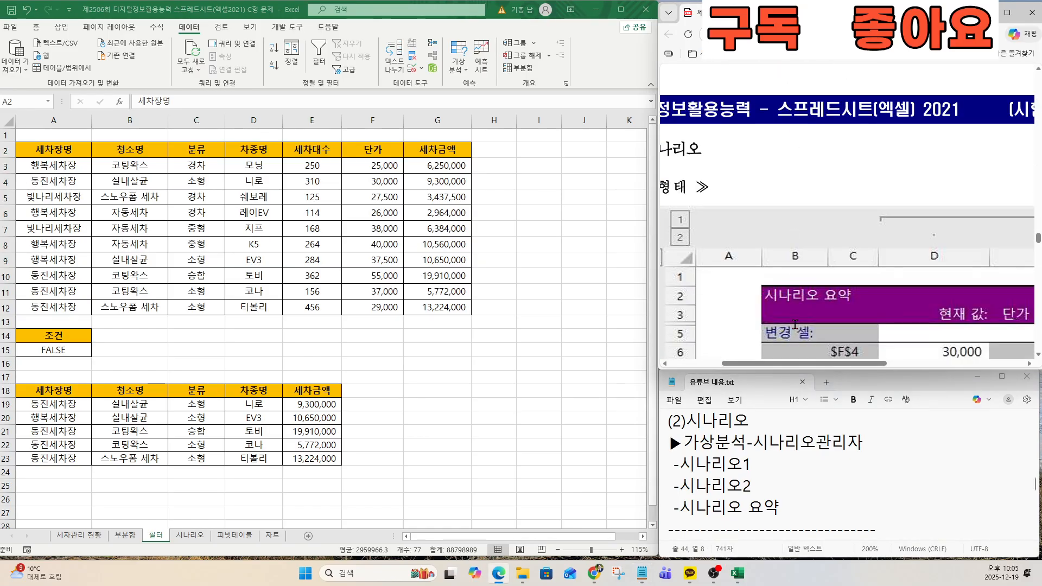
scroll(810, 330, down, 5)
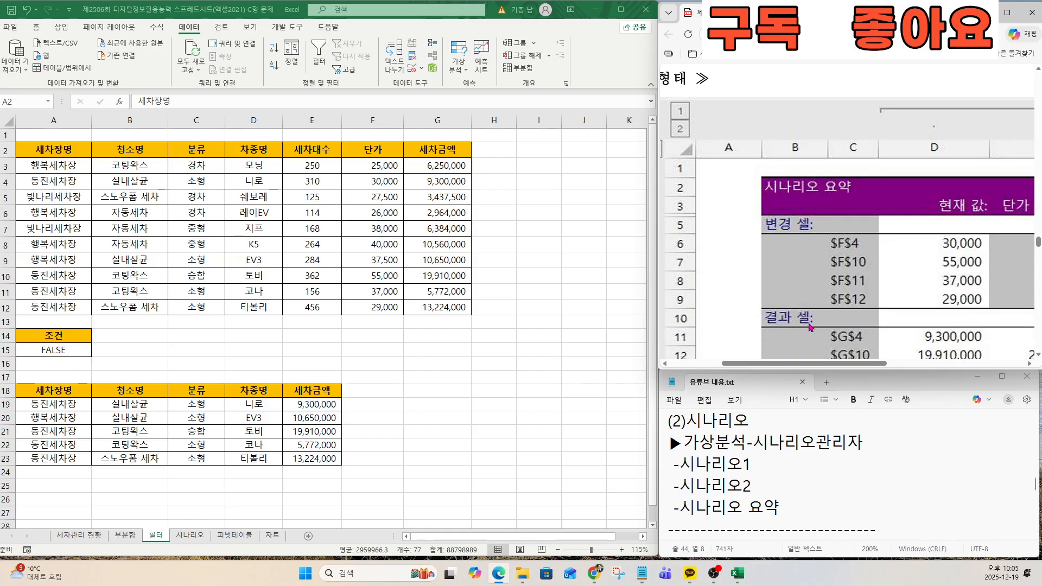
scroll(802, 344, down, 4)
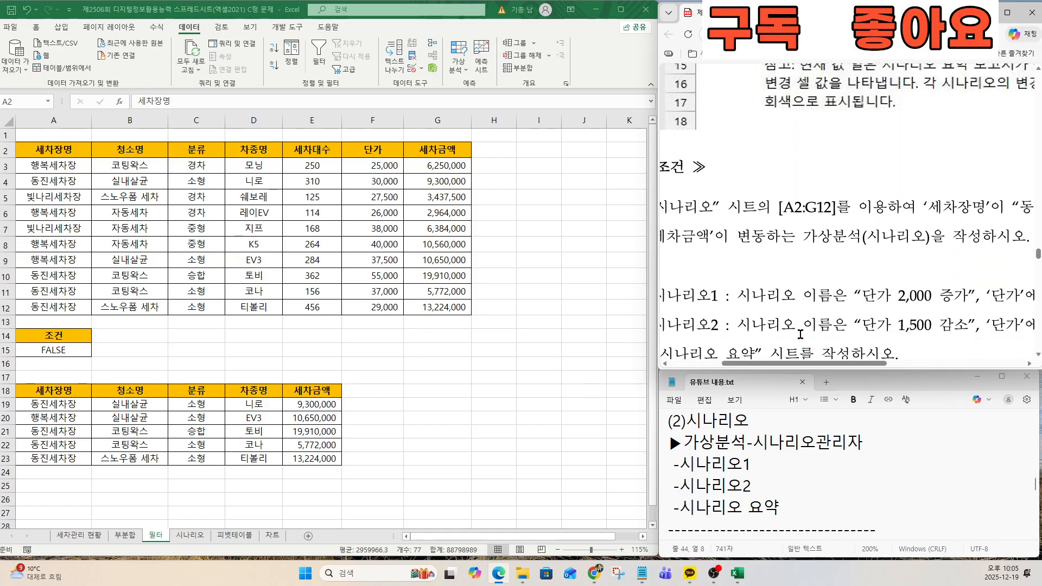
scroll(785, 342, left, 3)
ctrl+scroll(857, 271, down, 1)
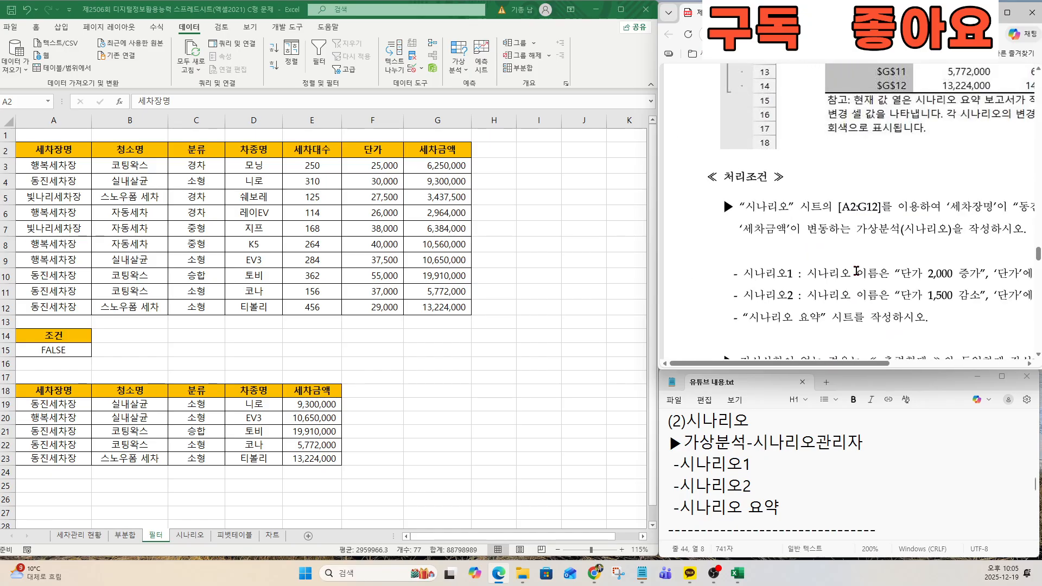
drag(856, 364, 900, 365)
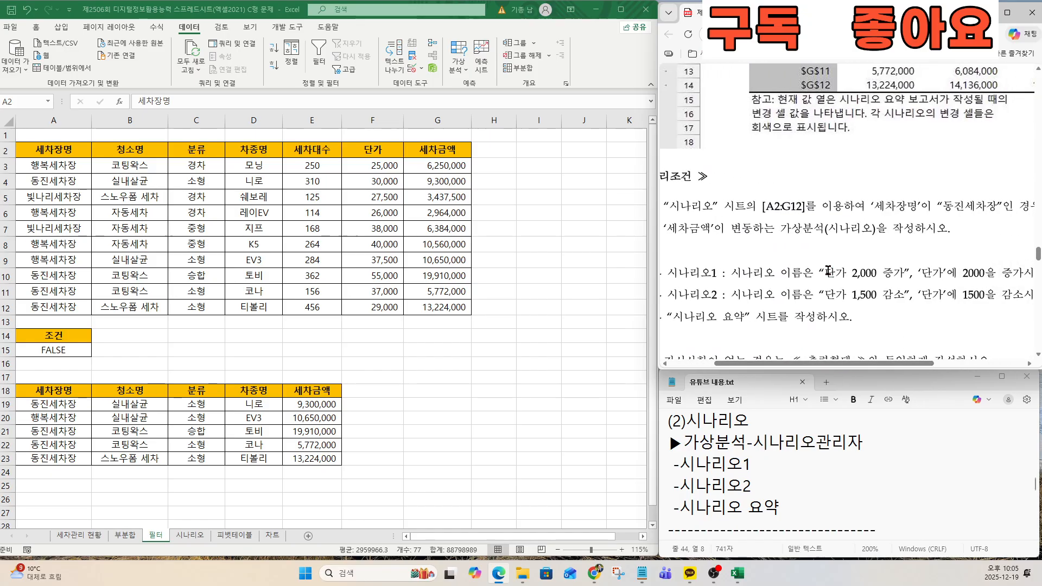
drag(786, 229, 881, 233)
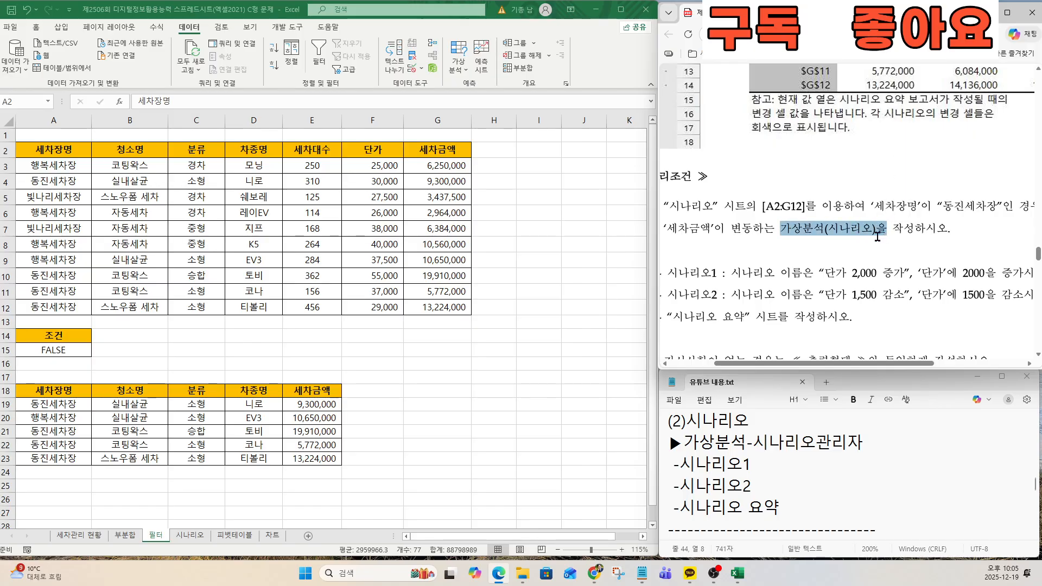
Switch back to Excel and open the 시나리오 sheet
click(191, 535)
click(139, 349)
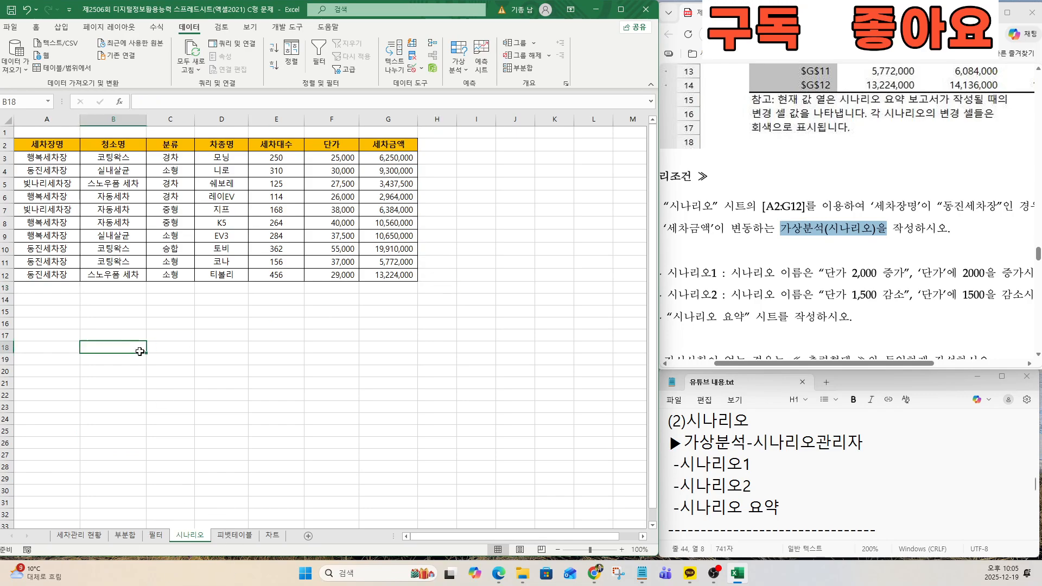
click(171, 234)
click(217, 175)
click(274, 198)
click(422, 244)
click(466, 249)
click(257, 212)
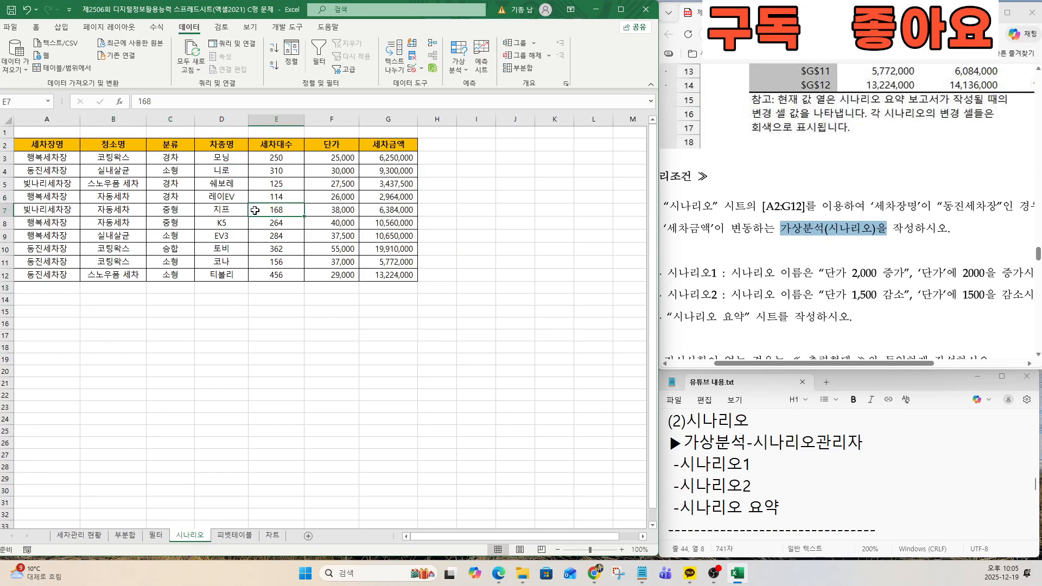
click(225, 250)
click(234, 185)
click(326, 260)
click(142, 179)
click(272, 233)
click(282, 169)
click(378, 262)
click(293, 194)
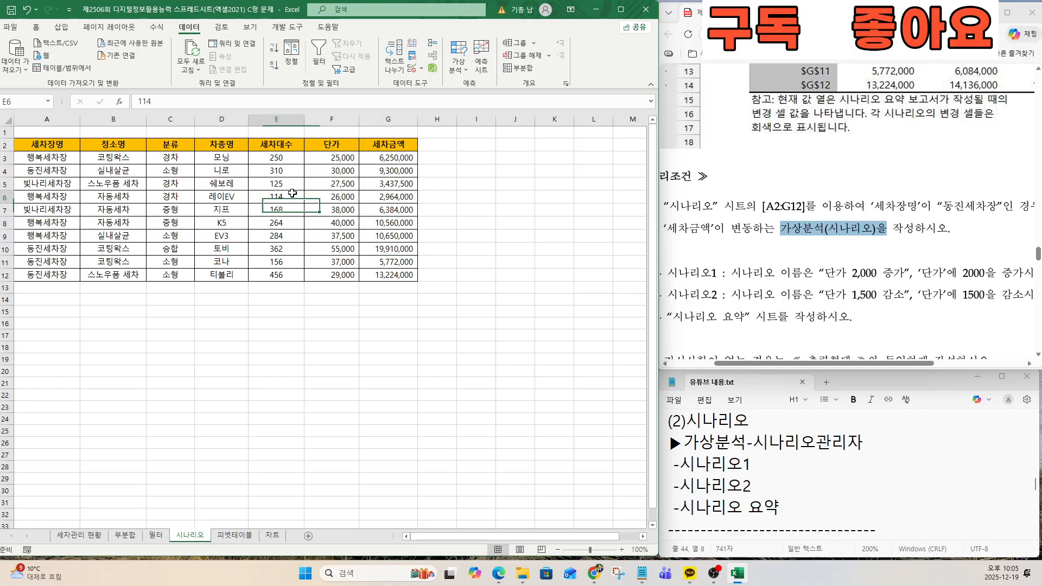
click(133, 187)
click(293, 245)
click(271, 210)
click(240, 210)
click(317, 209)
click(184, 222)
click(271, 211)
click(236, 248)
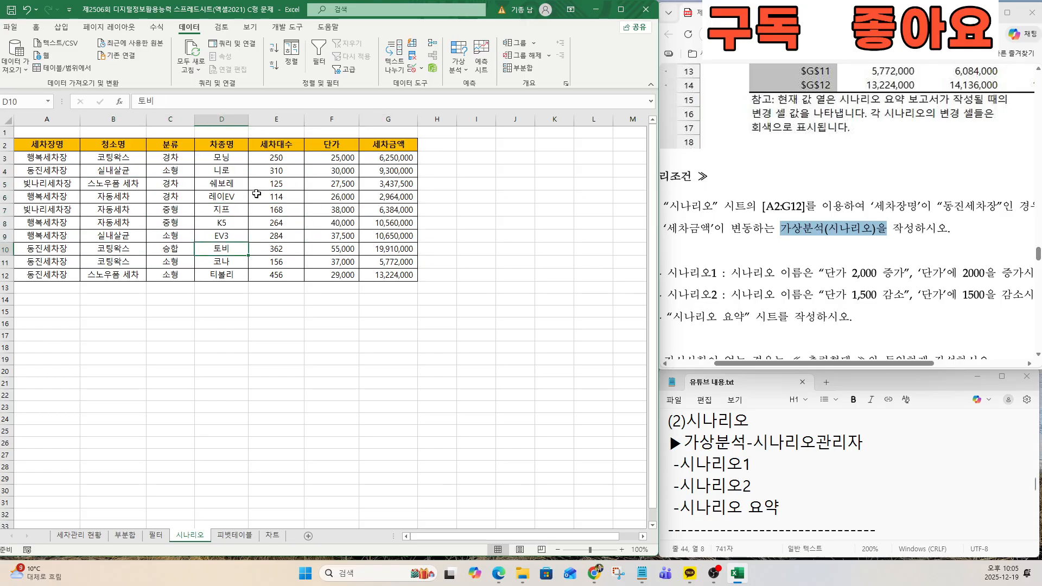
click(277, 184)
click(287, 247)
click(312, 220)
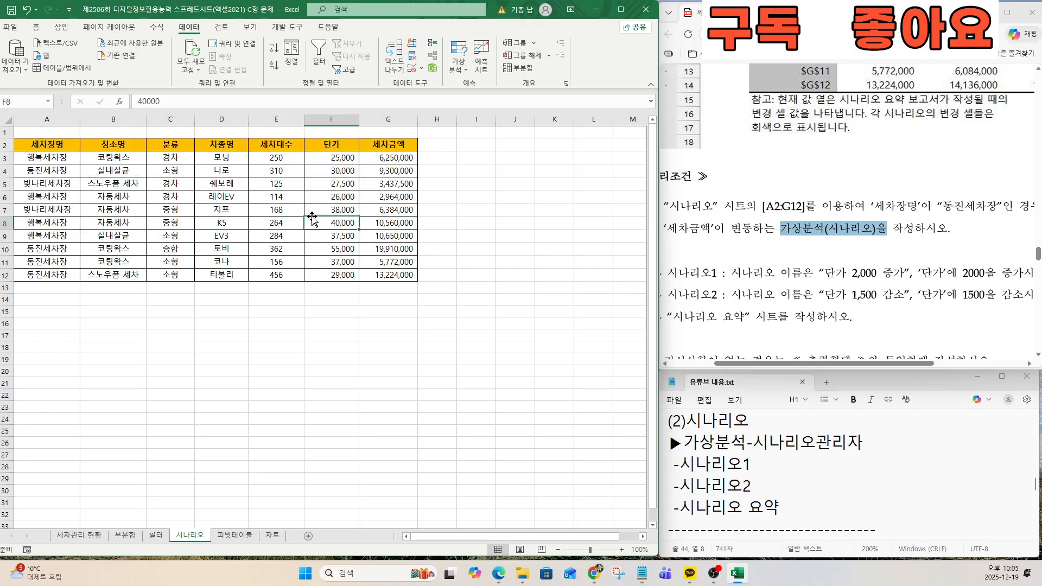
Open the What-If Analysis Scenario Manager and start adding the first scenario described in the exam conditions
click(459, 70)
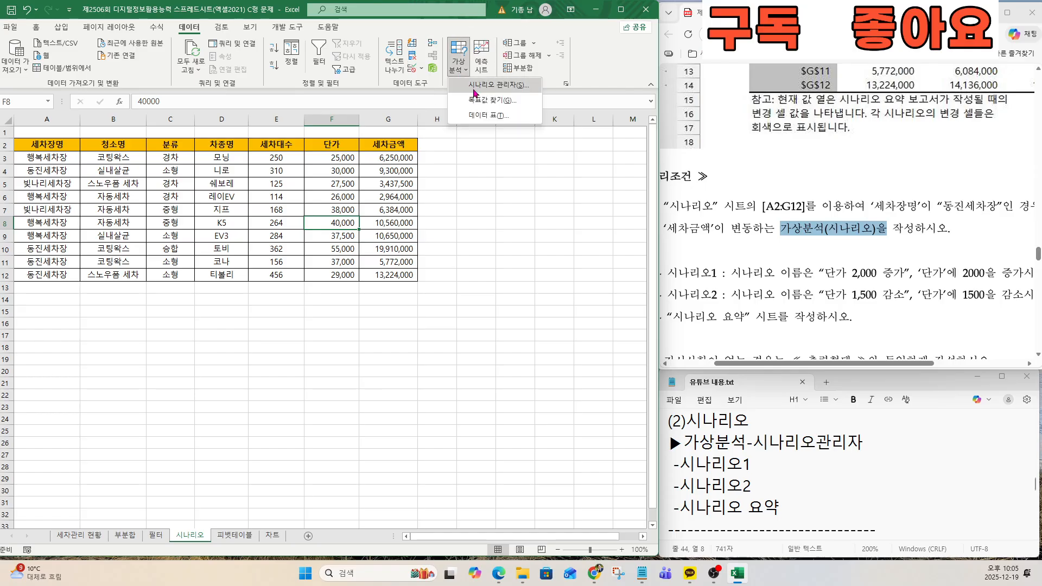
click(475, 88)
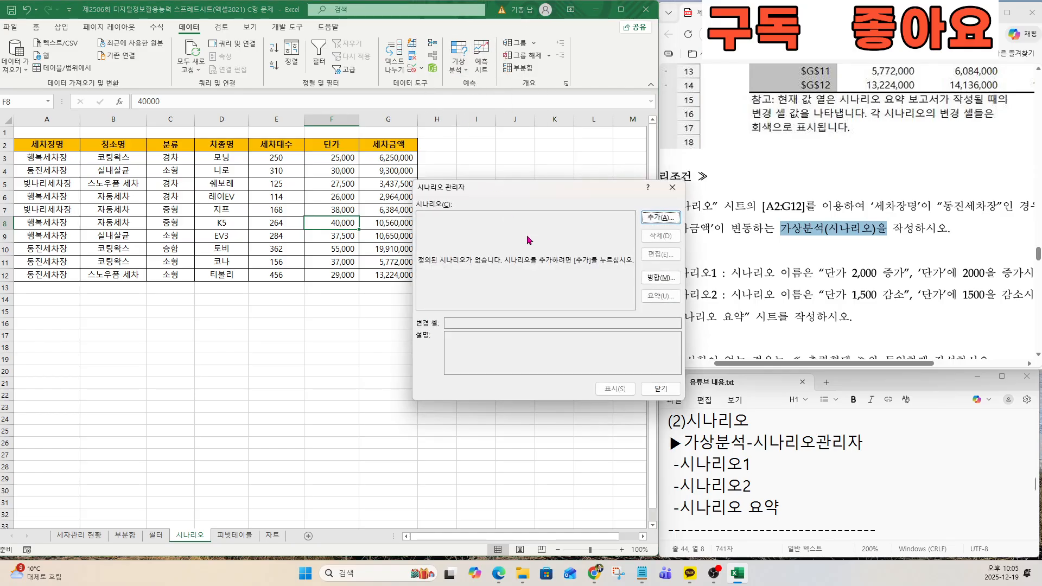
drag(569, 188, 507, 142)
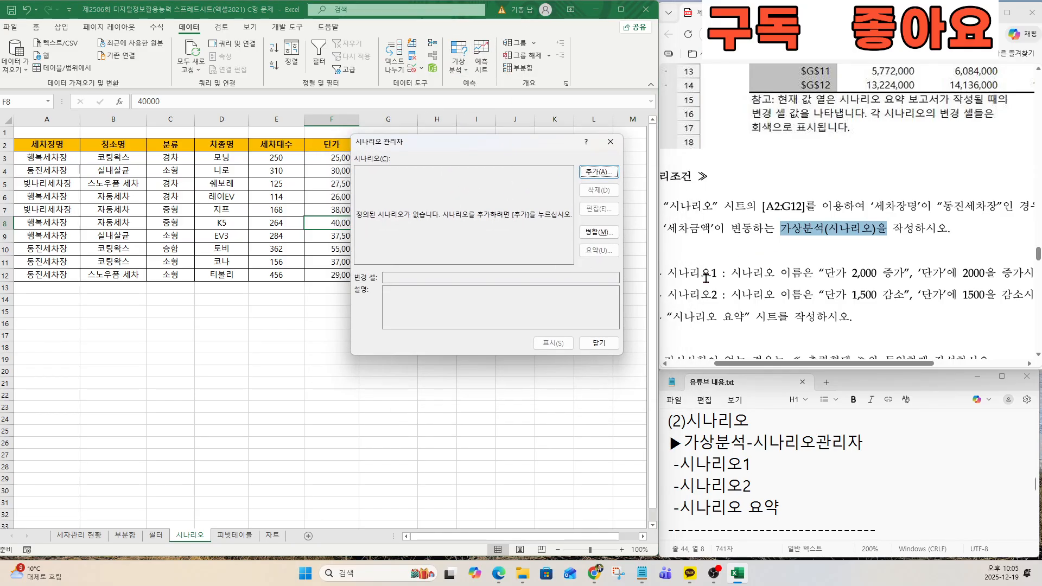
drag(669, 273, 727, 274)
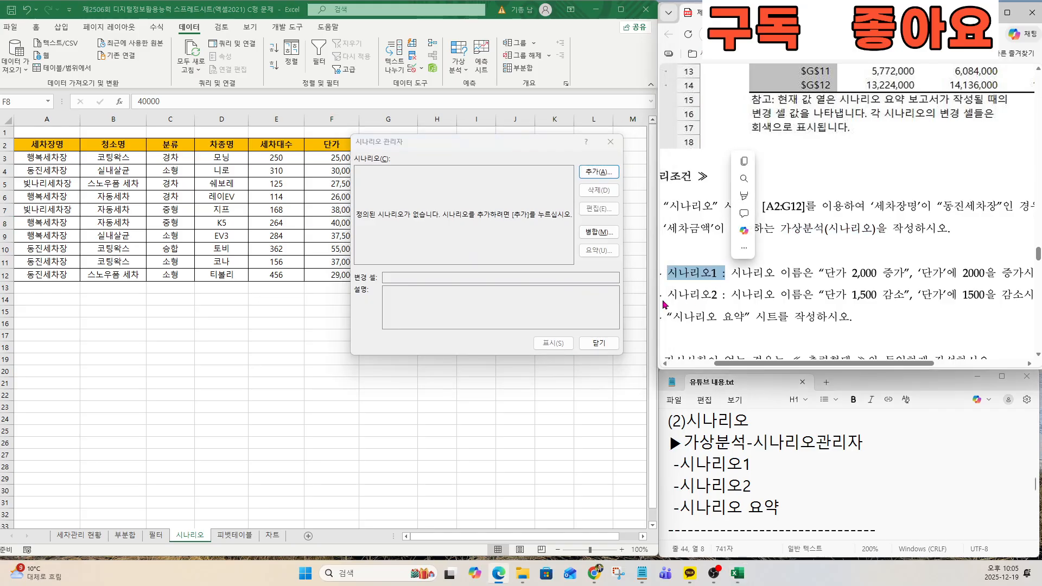
drag(664, 298, 713, 289)
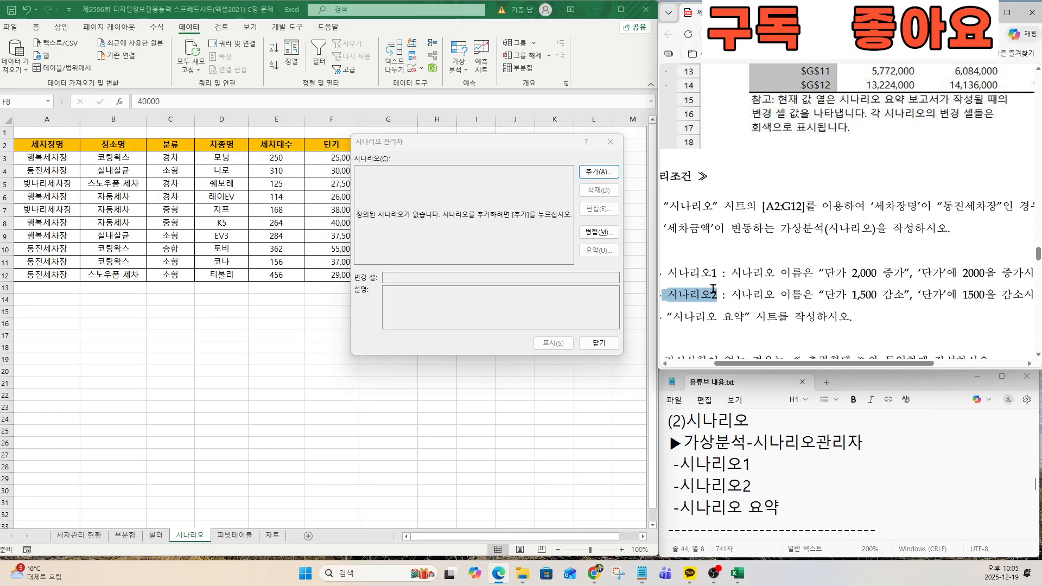
click(595, 172)
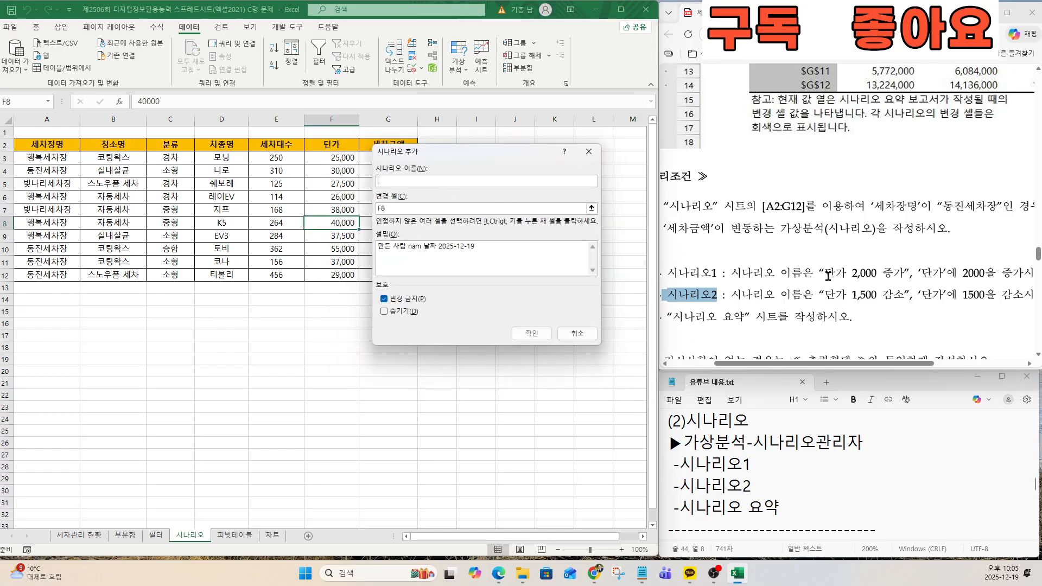
Name the new scenario 단가 2,000 증가, as given in the exam's 시나리오1 condition
drag(826, 274, 898, 279)
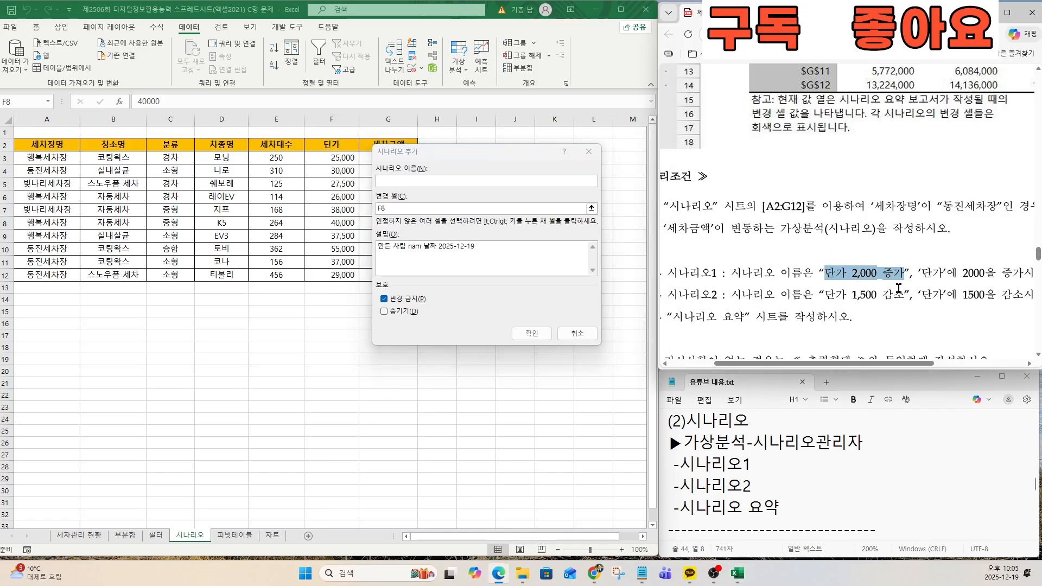
drag(820, 273, 911, 276)
key(ctrl+c)
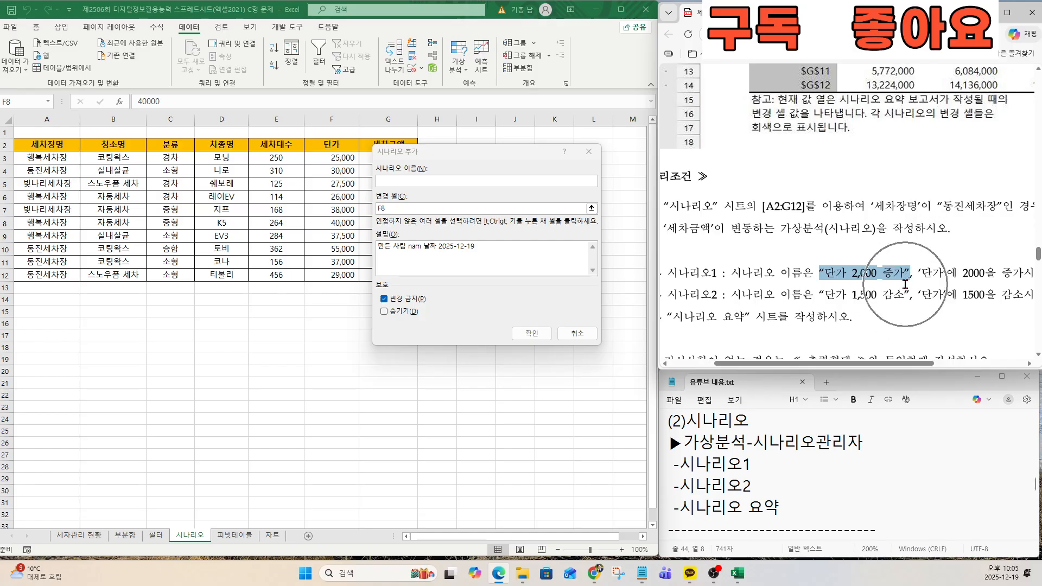
click(417, 183)
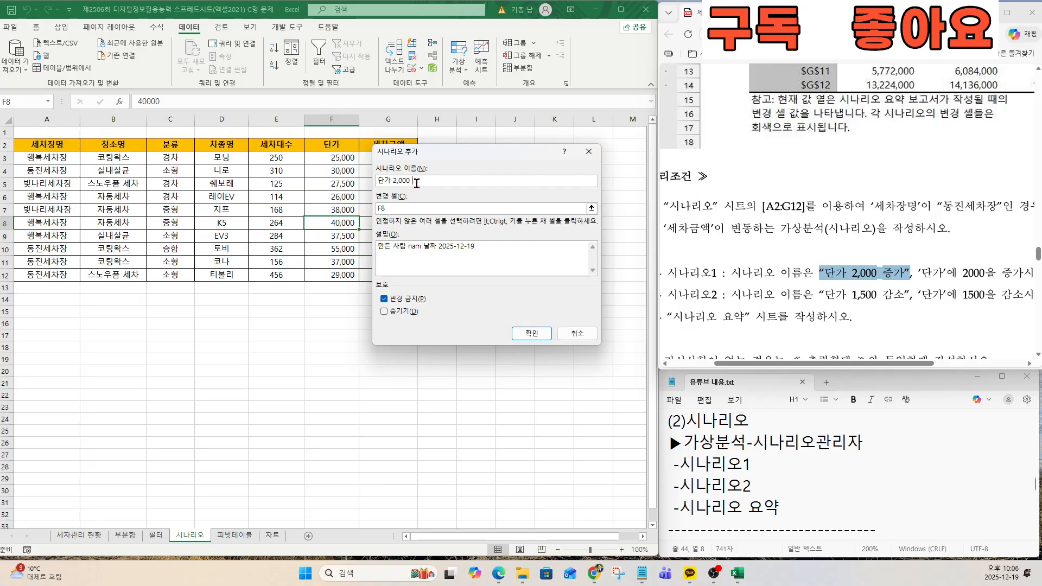
Clear the scenario's default changing cell and check the required changing cells in the exam's scenario summary sample
click(405, 208)
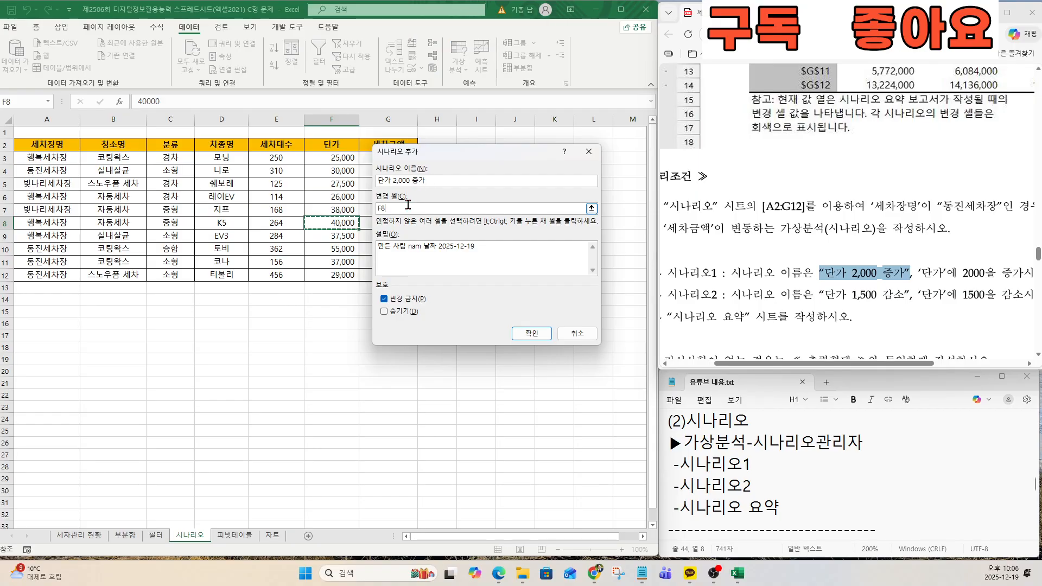
key(BackSpace)
key(BackSpace)
scroll(787, 255, up, 10)
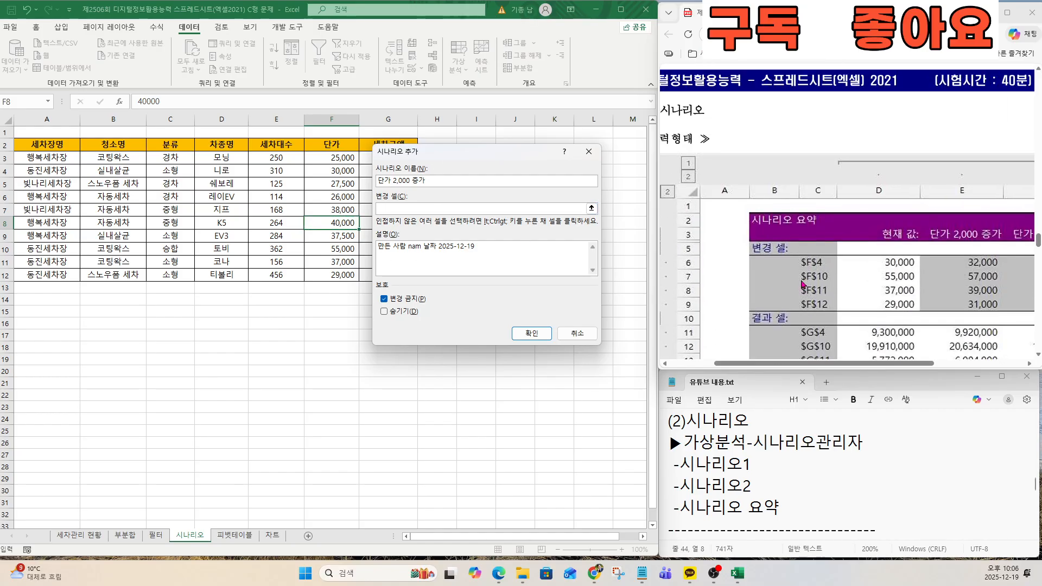
ctrl+scroll(801, 284, up, 3)
key(ctrl)
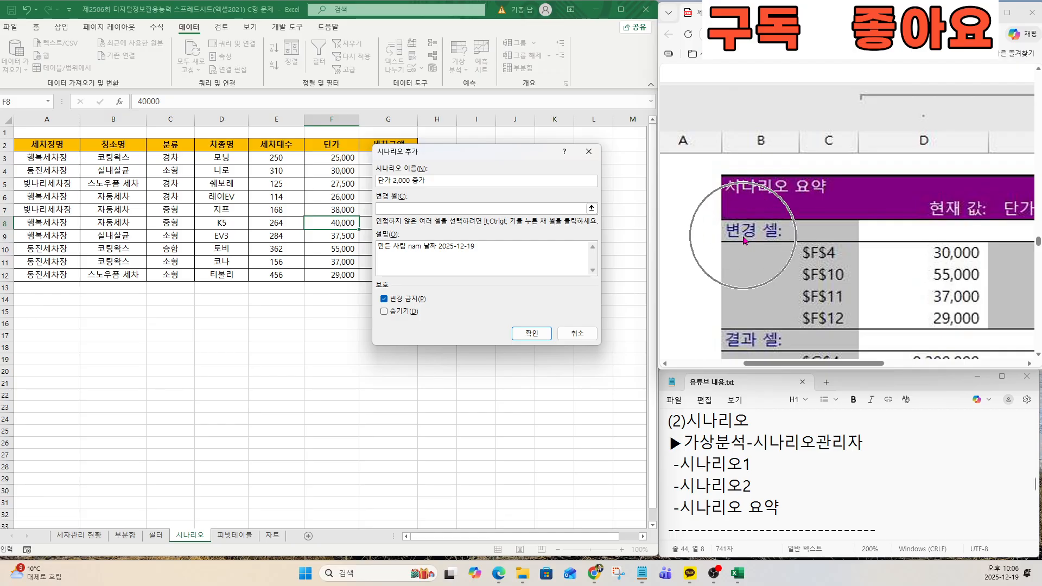
key(ctrl)
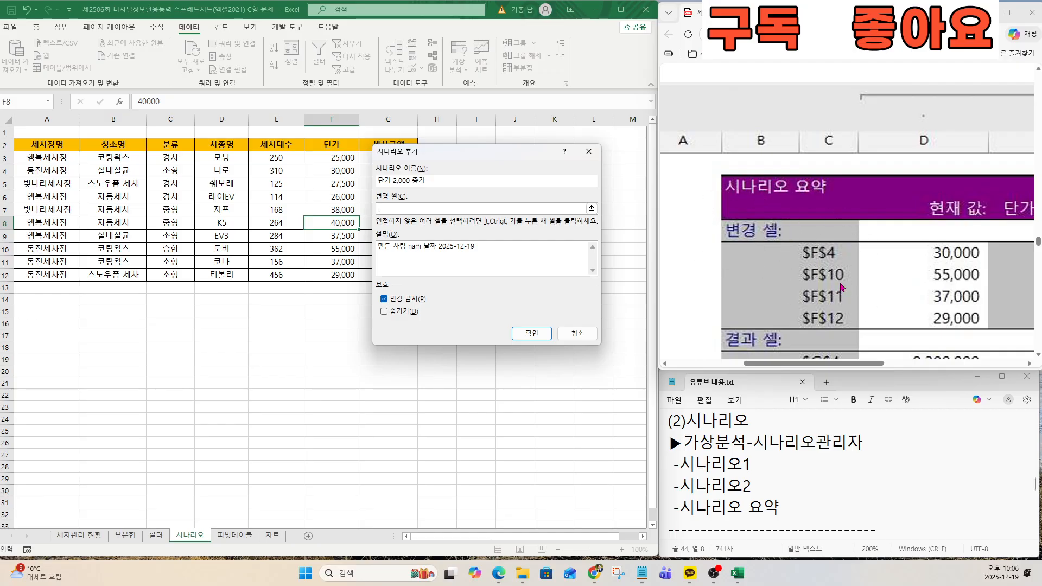
key(ctrl)
key(ctrl)
key(ctrl)
Set the scenario's changing cells to $F$4,$F$10,$F$11,$F$12 and proceed to the scenario values
drag(454, 158, 467, 155)
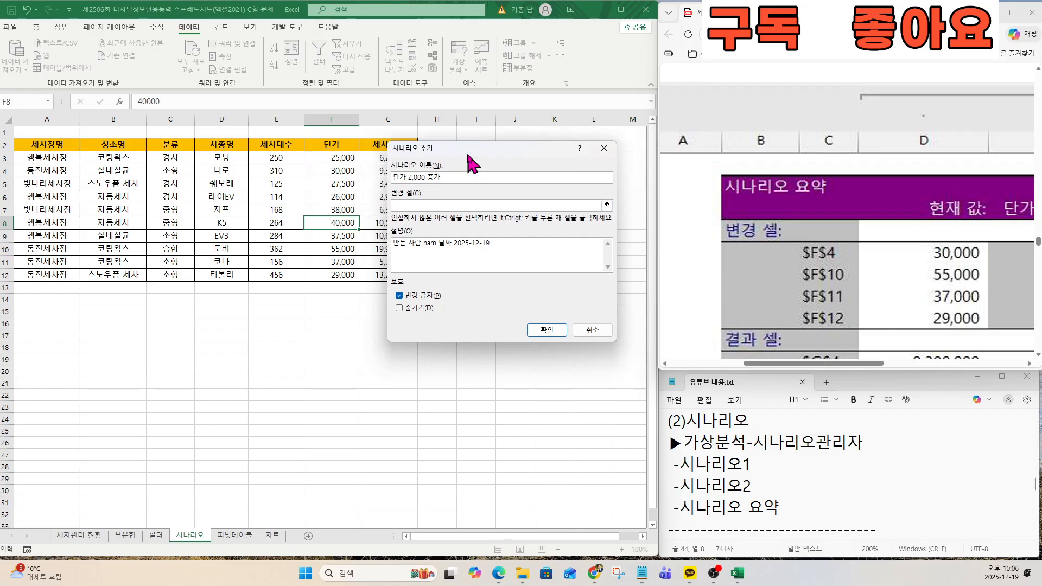
click(332, 172)
text(,$F$10)
click(335, 247)
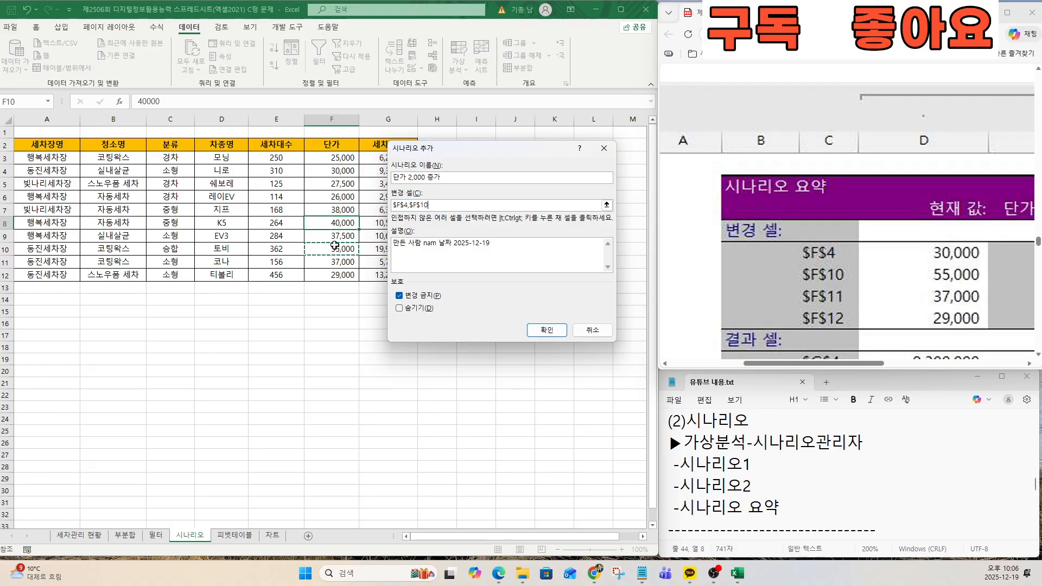
text(,$F$10)
click(340, 261)
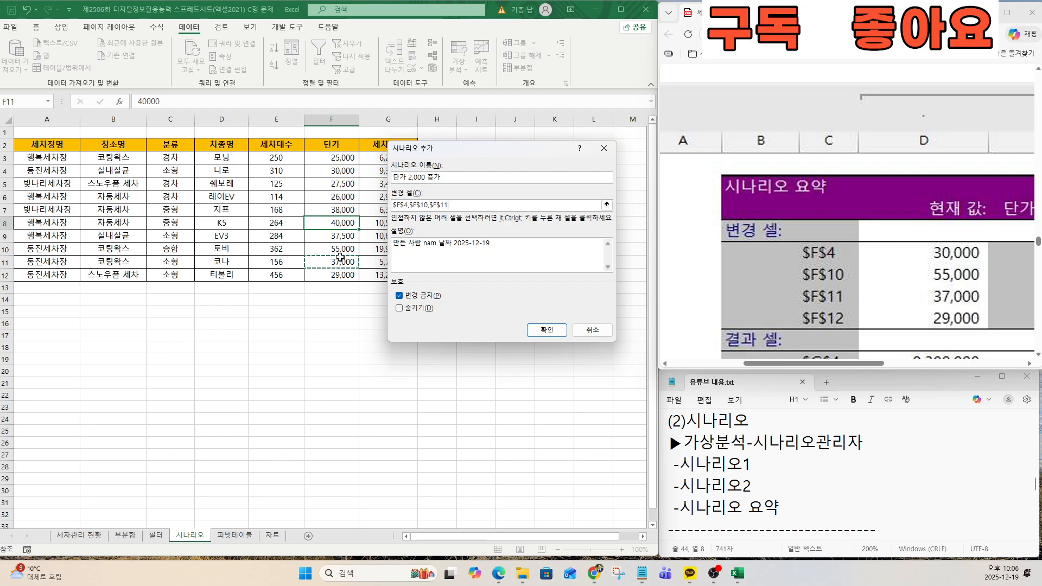
text(,)
click(336, 275)
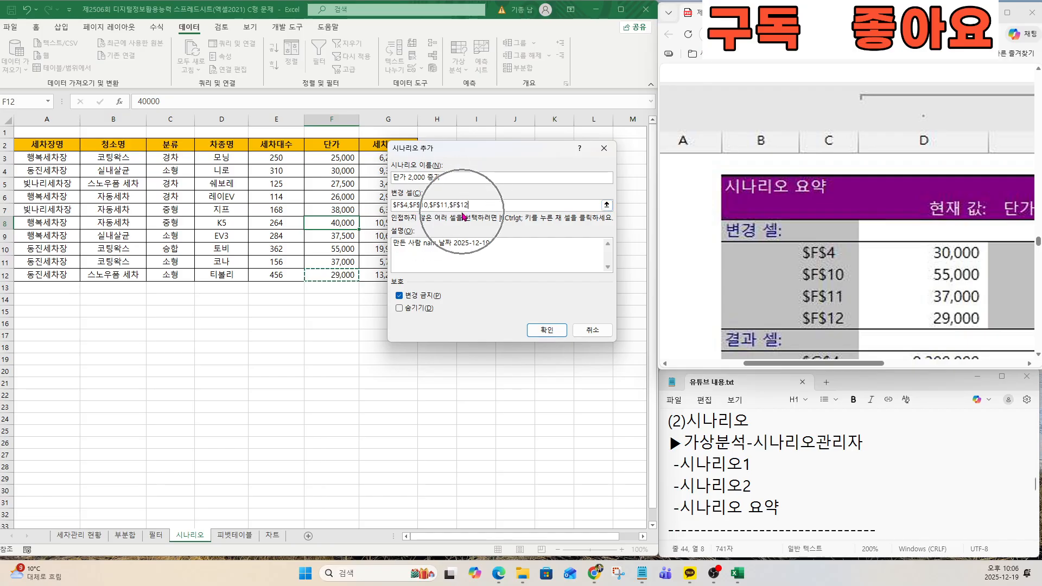
click(546, 330)
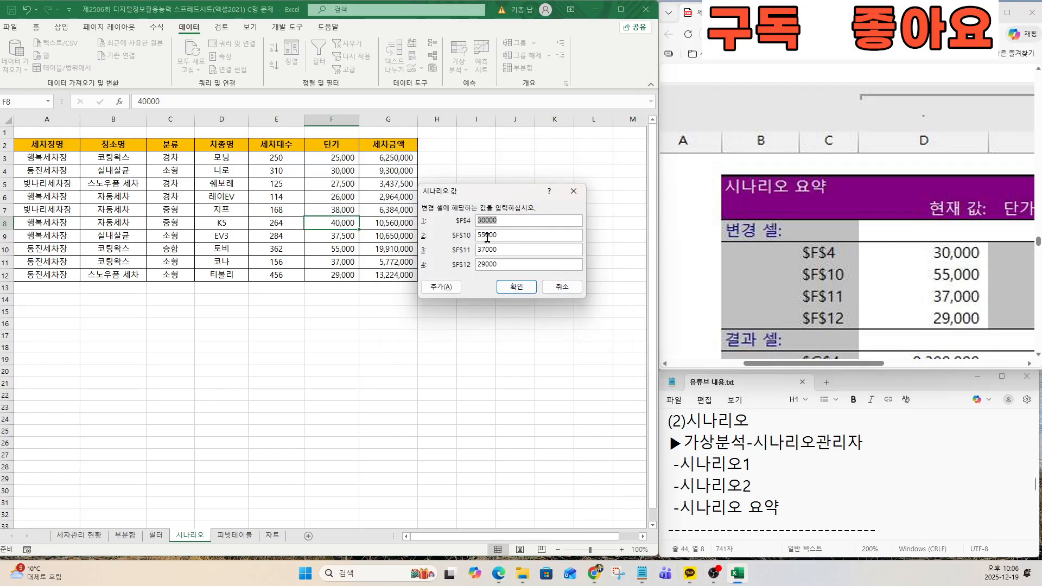
Look up the 단가 2,000 증가 values for the four changing cells in the exam's scenario summary sample
drag(791, 365, 883, 372)
key(ctrl)
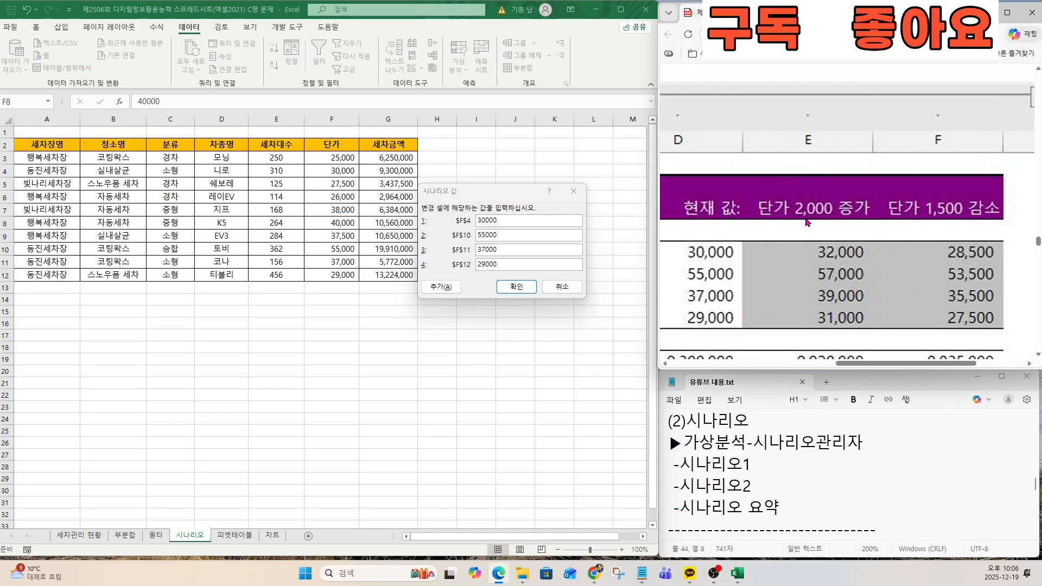
key(ctrl)
key(ctrl)
key(ctrl)
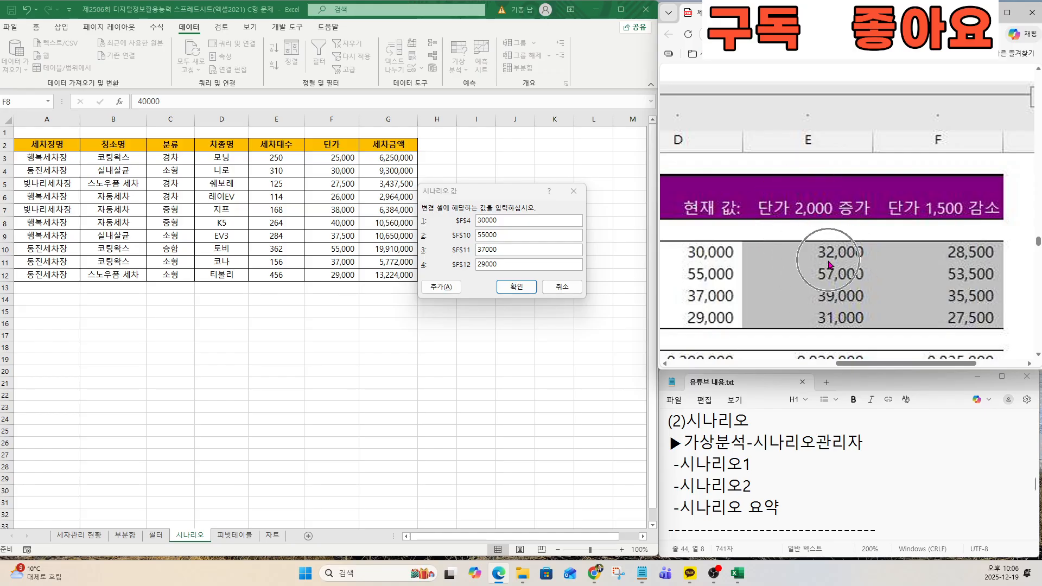
key(ctrl)
key(ctrl)
key(ctrl)
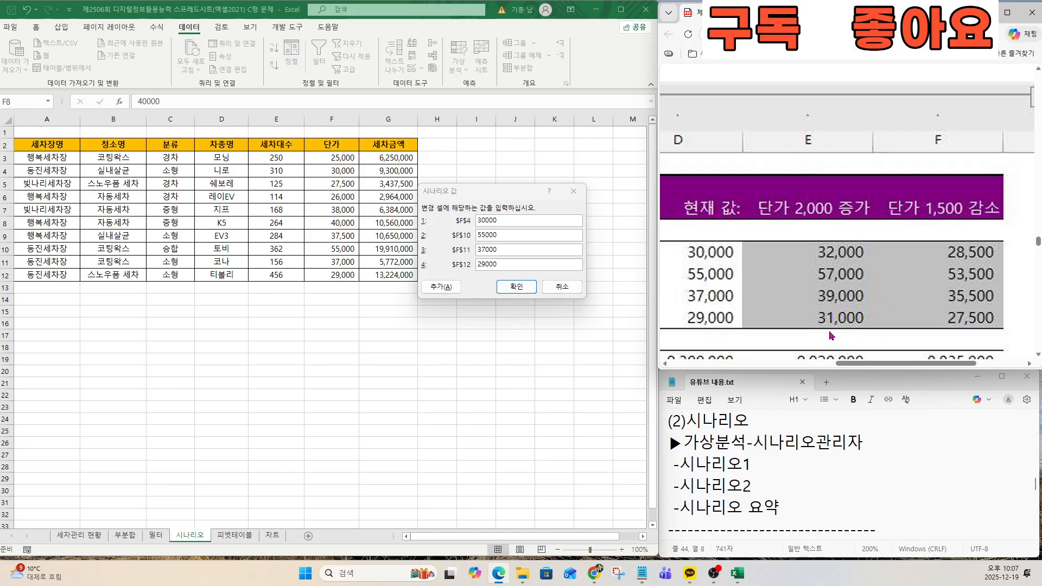
Set the 단가 2,000 증가 scenario values to 32000, 57000, 39000 and 31000 for F4, F10, F11 and F12, and save the scenario
key(ctrl)
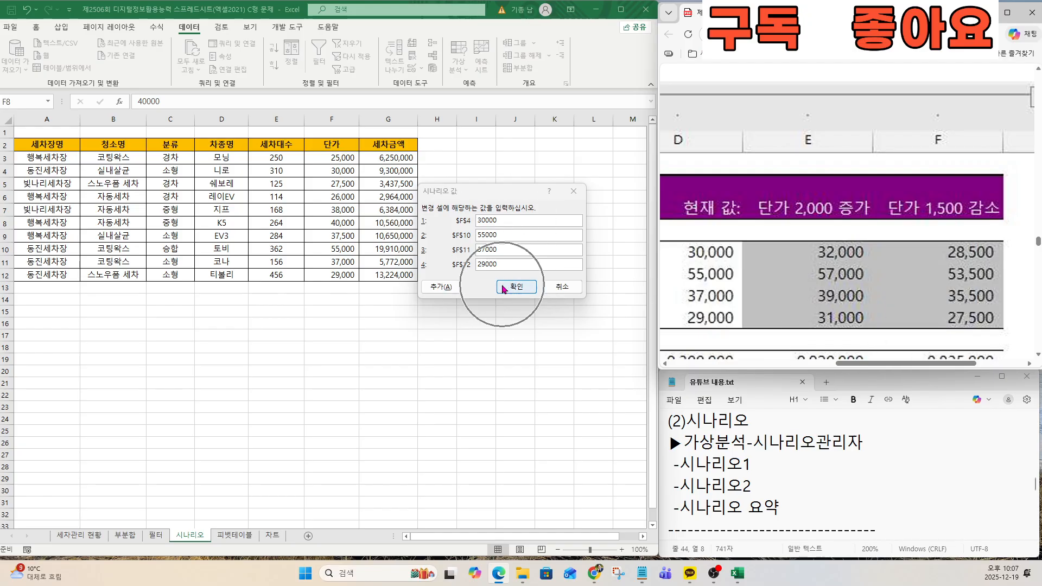
click(446, 203)
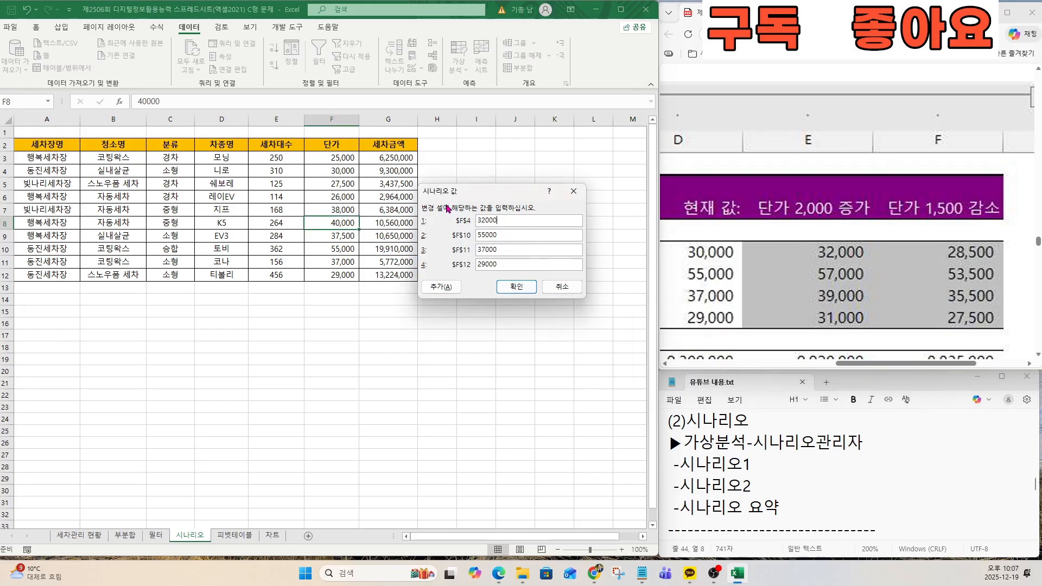
text(32000)
key(Tab)
key(ctrl)
drag(500, 250, 449, 249)
key(ctrl)
drag(495, 266, 442, 256)
click(516, 286)
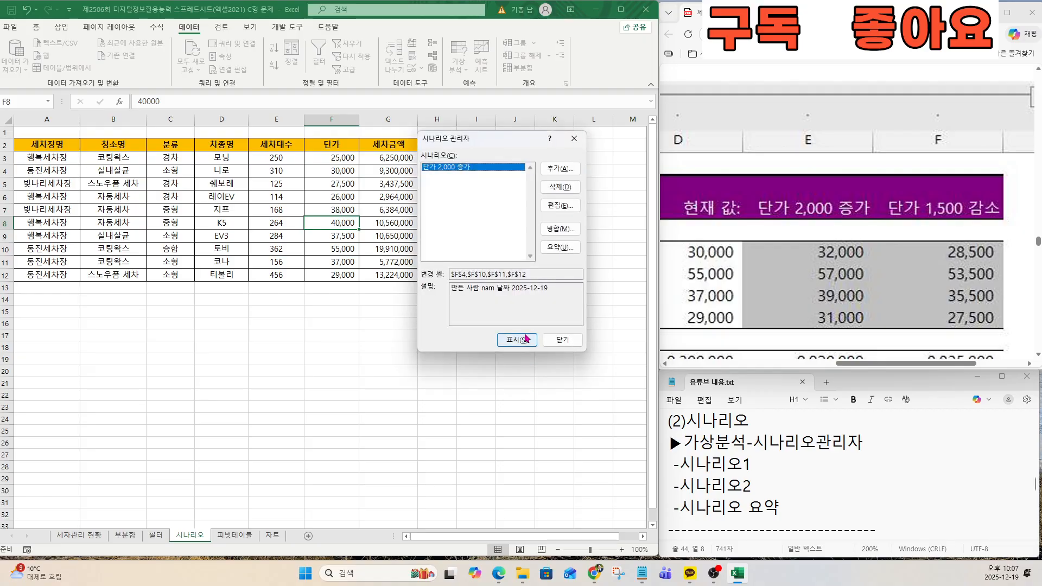
Add a second scenario named 단가 1,500 감소 with changing cells F4,F10,F11,F12 and proceed to its values
scroll(796, 317, down, 5)
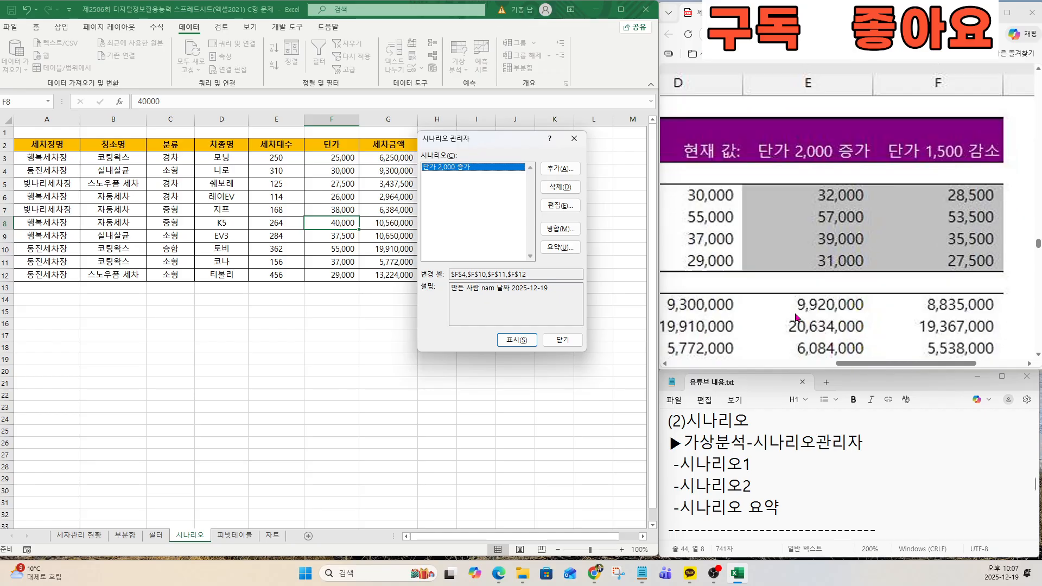
scroll(837, 331, down, 3)
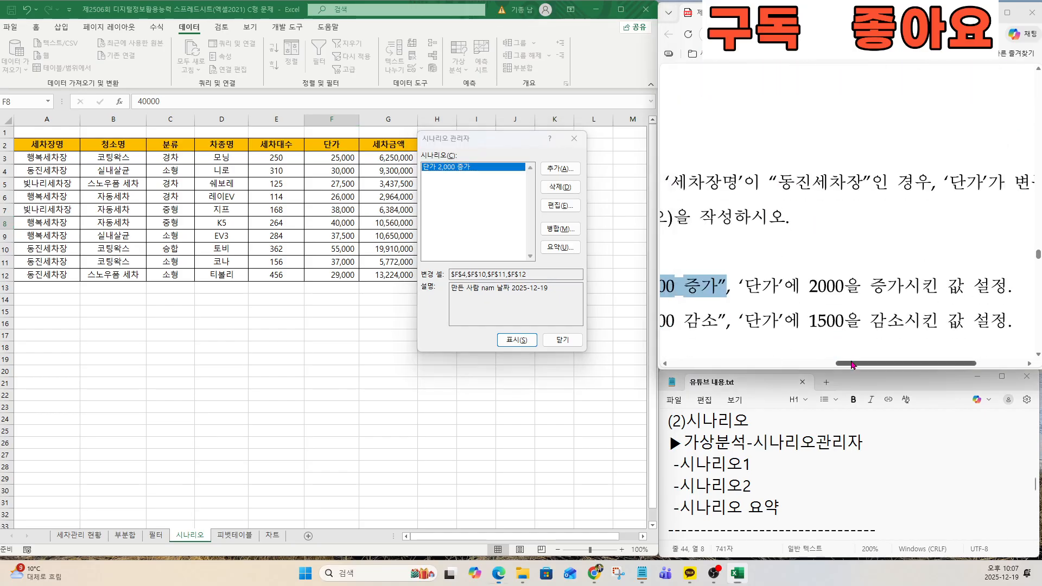
drag(856, 363, 792, 367)
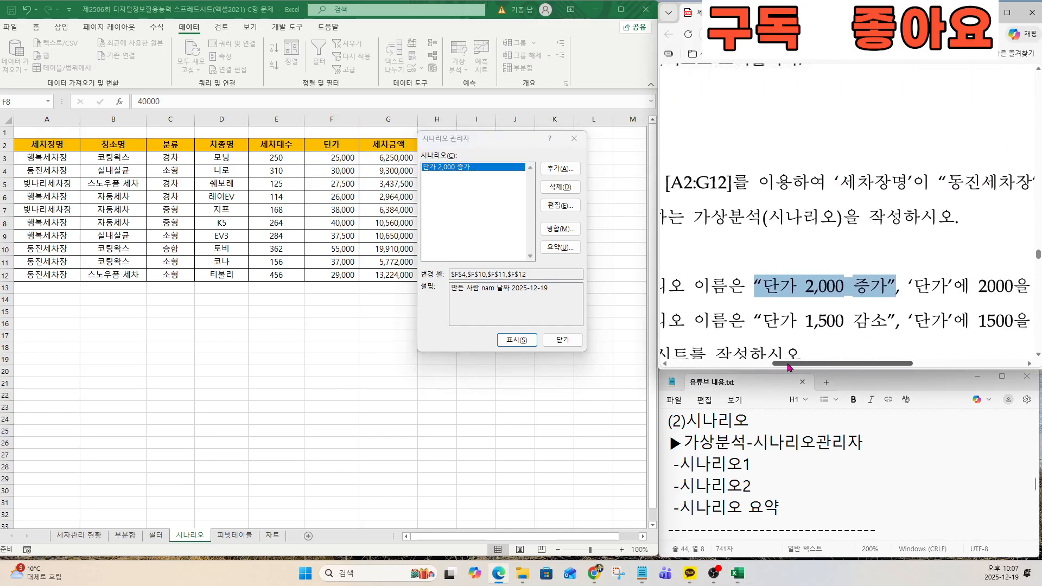
click(558, 173)
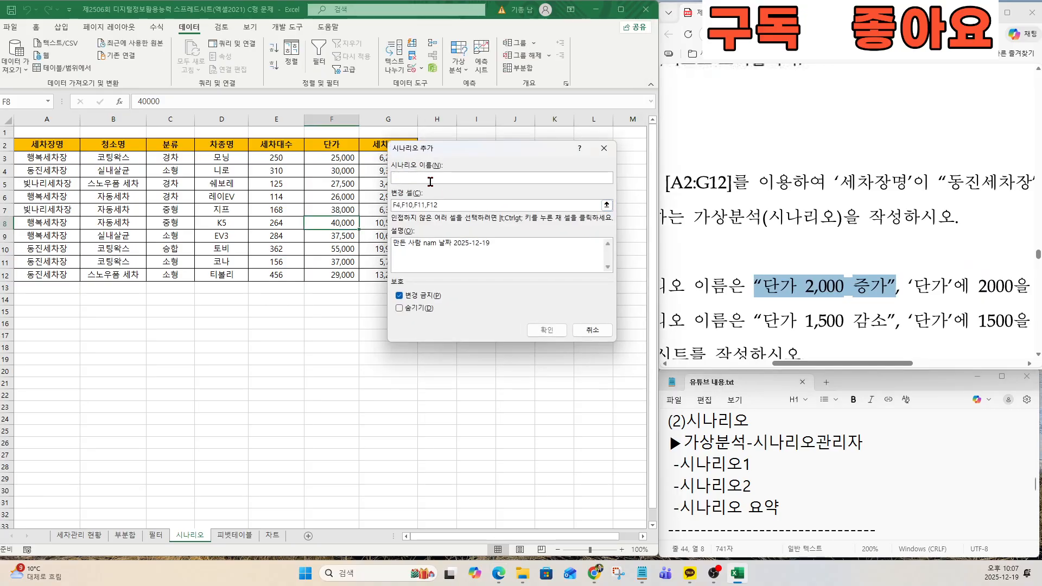
drag(765, 321, 885, 320)
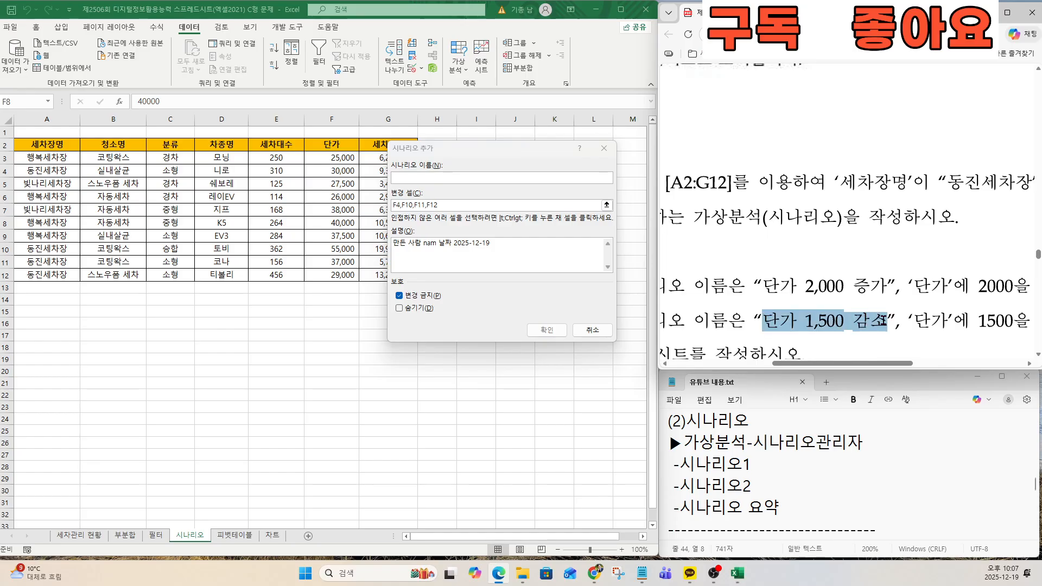
click(421, 177)
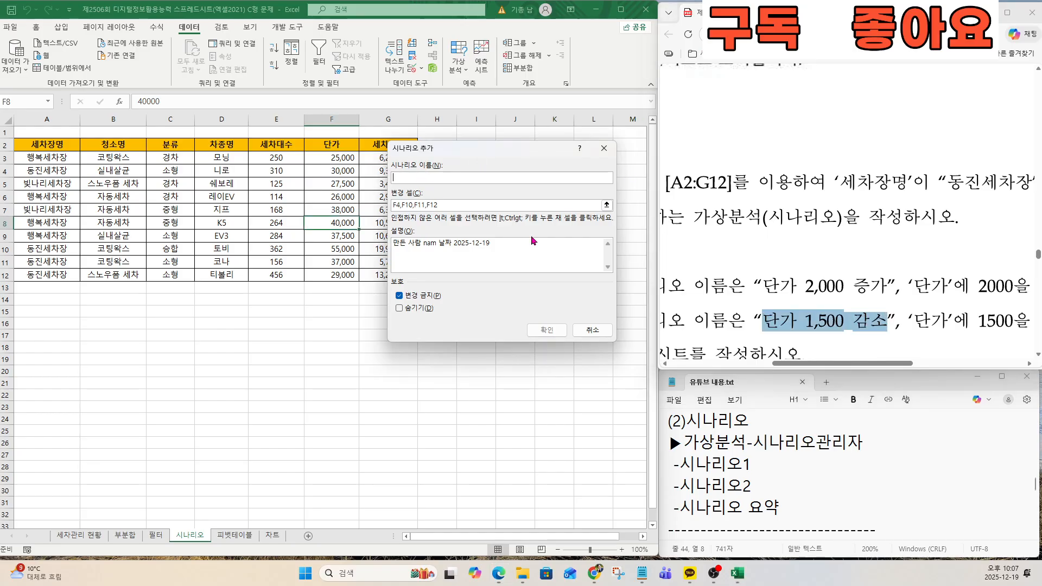
text(단가 1,500 감소)
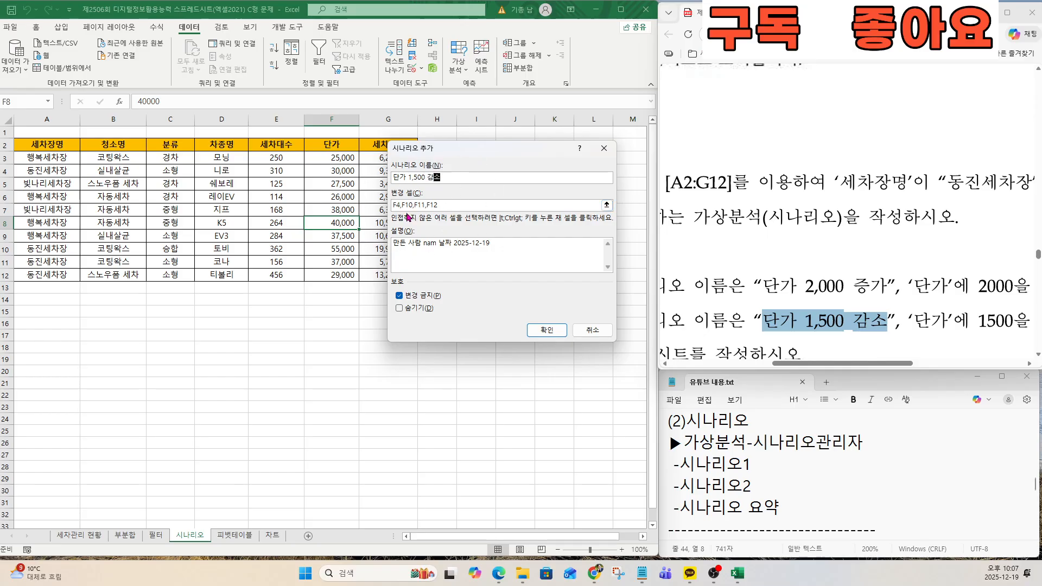
key(ctrl)
key(ctrl)
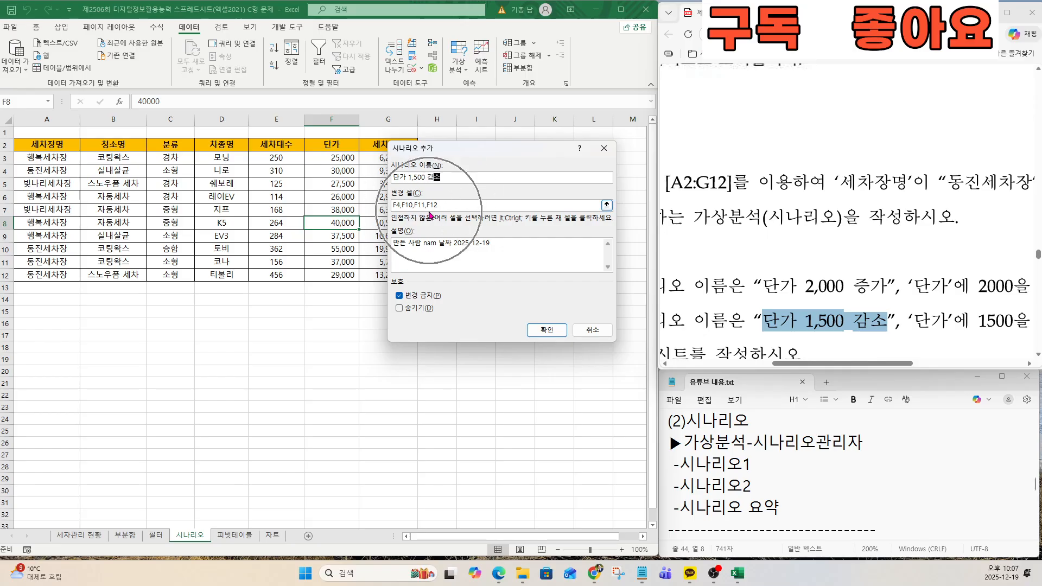
key(ctrl)
key(ctrl)
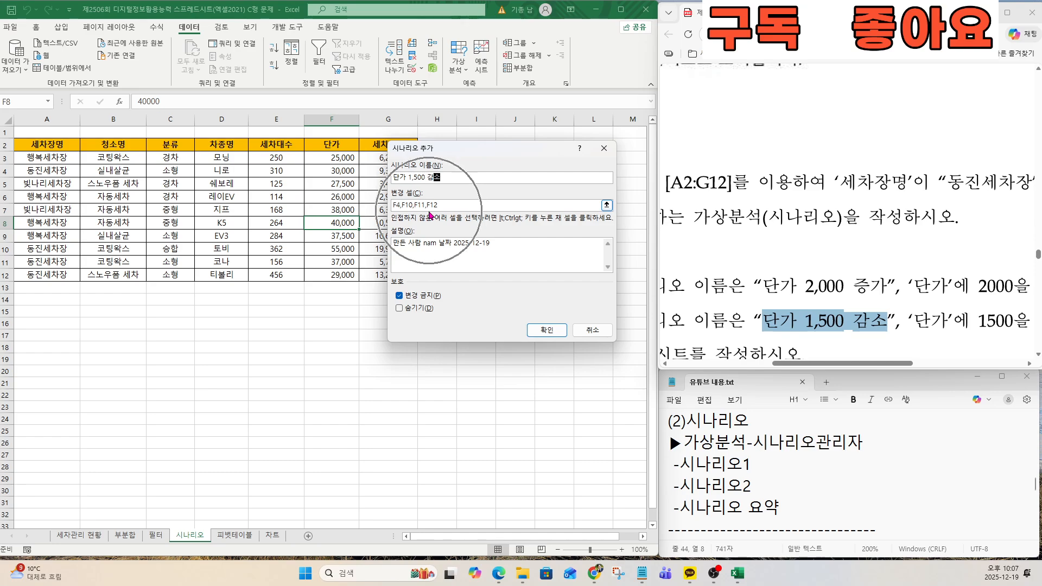
click(546, 331)
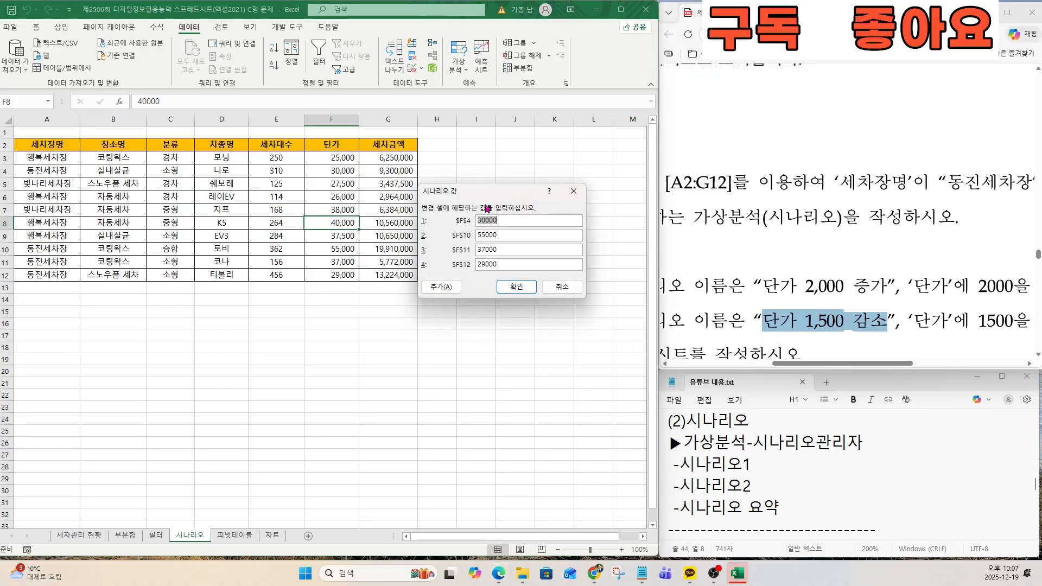
Look up the 단가 1,500 감소 values for the four changing cells in the exam's scenario summary sample
scroll(860, 359, up, 5)
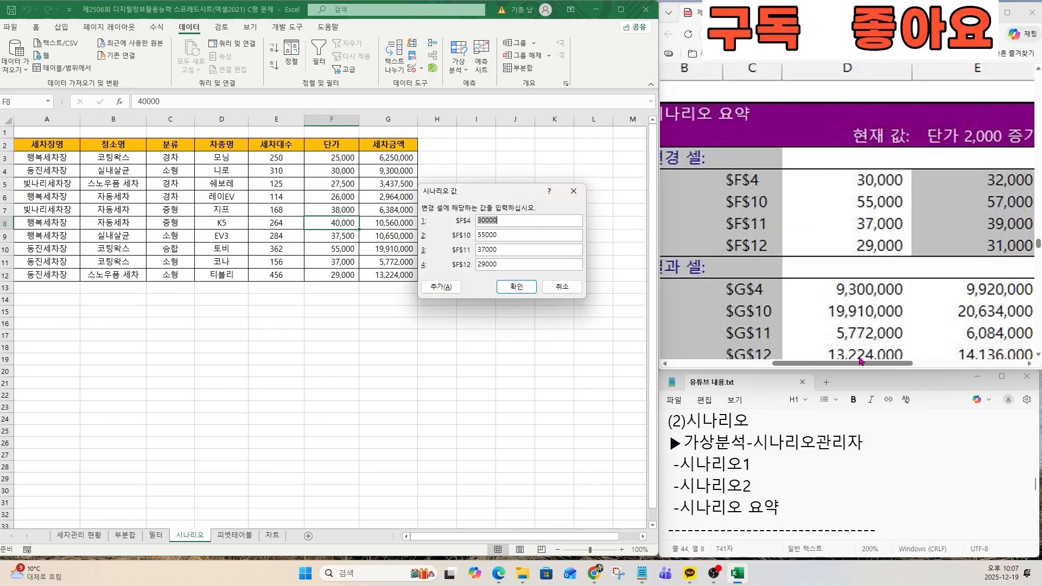
drag(860, 359, 955, 359)
click(873, 240)
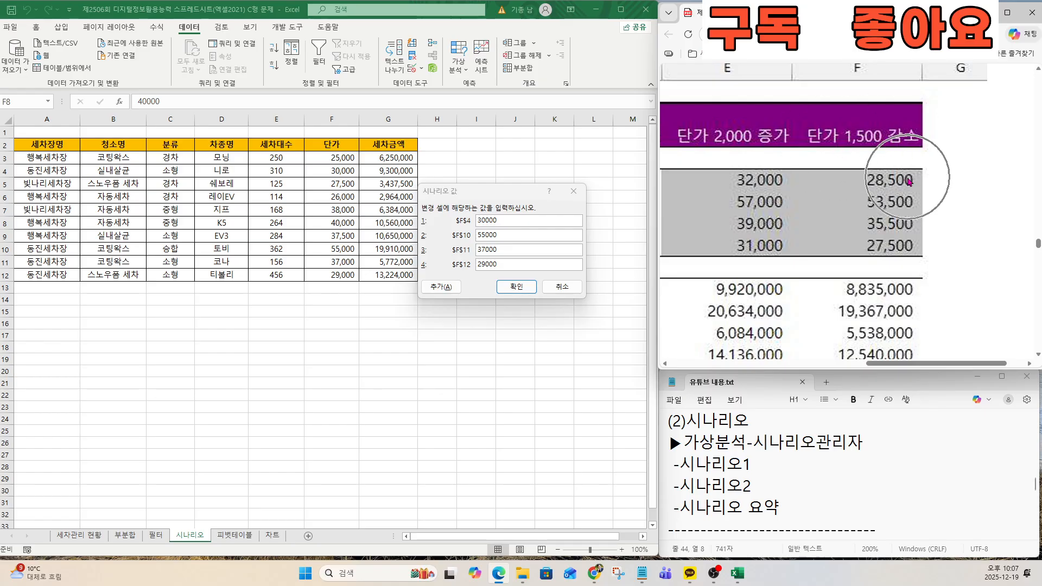
key(ctrl)
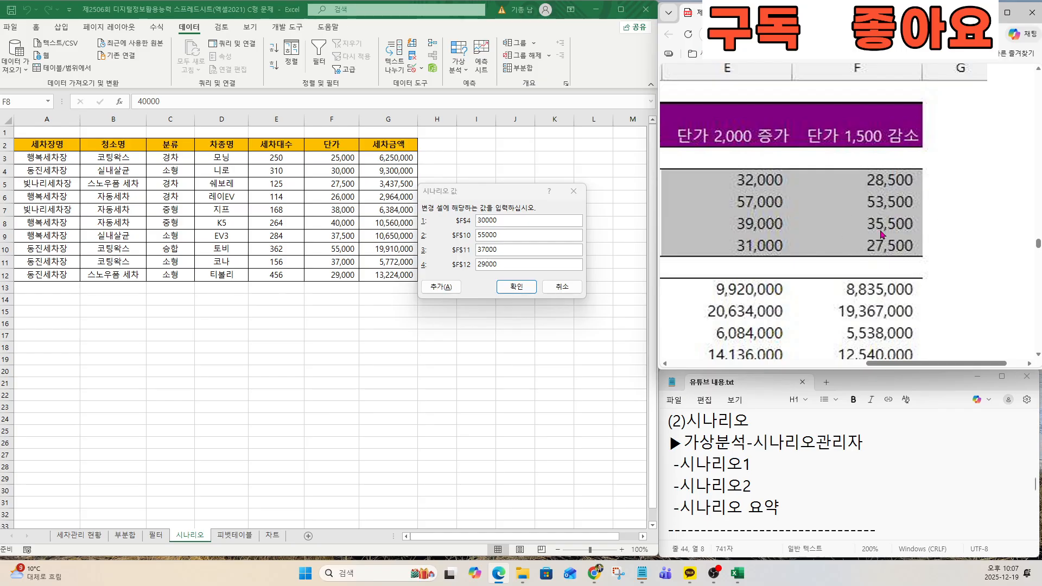
key(ctrl)
key(ctrl)
key(ctrl)
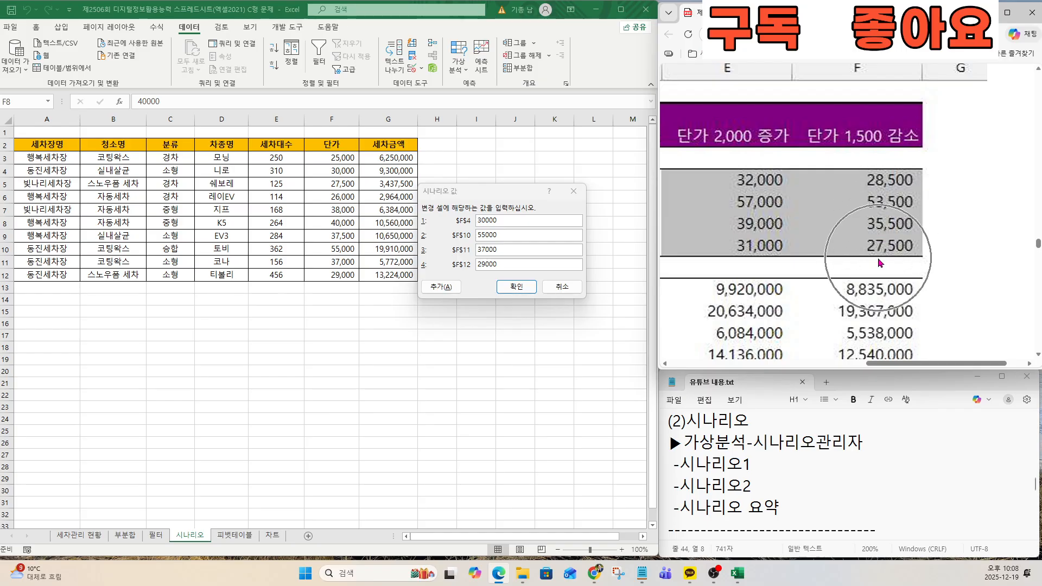
key(ctrl)
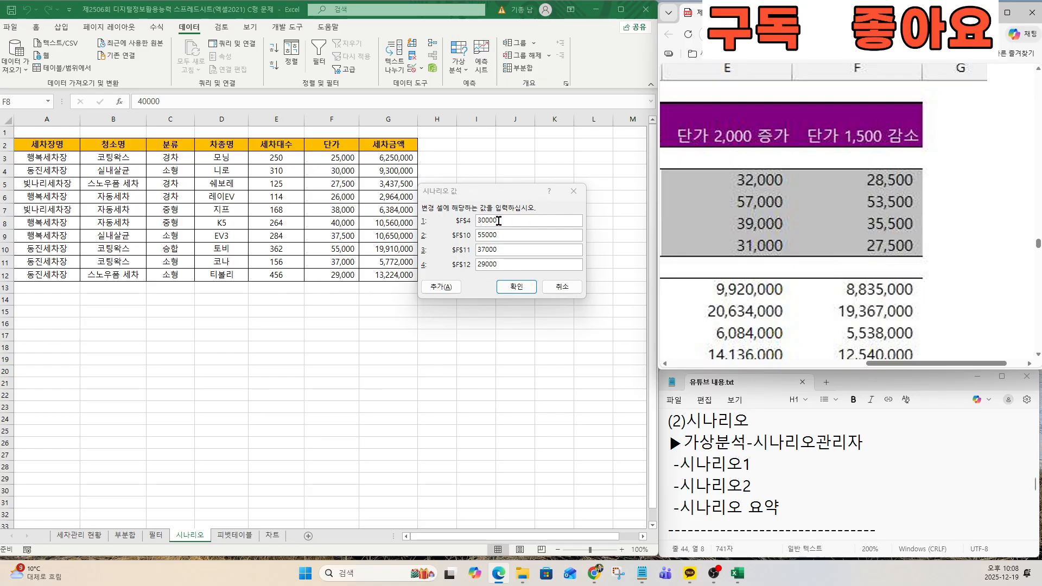
key(ctrl)
Set the 단가 1,500 감소 scenario values to 28500, 53500, 35500 and 27500, and save the scenario
click(502, 221)
double_click(502, 221)
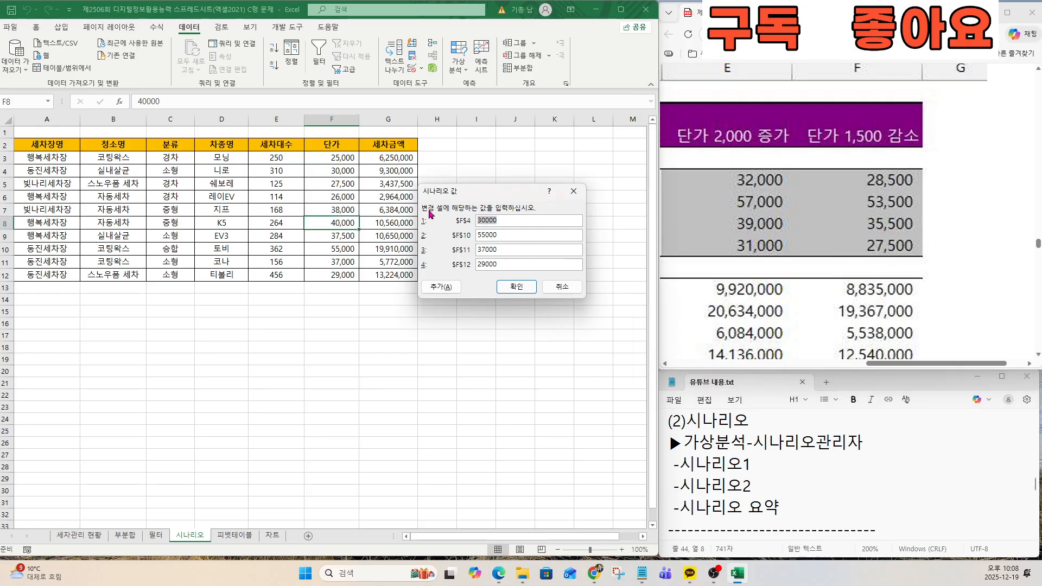
double_click(503, 236)
double_click(504, 249)
double_click(487, 263)
text(27500)
click(516, 287)
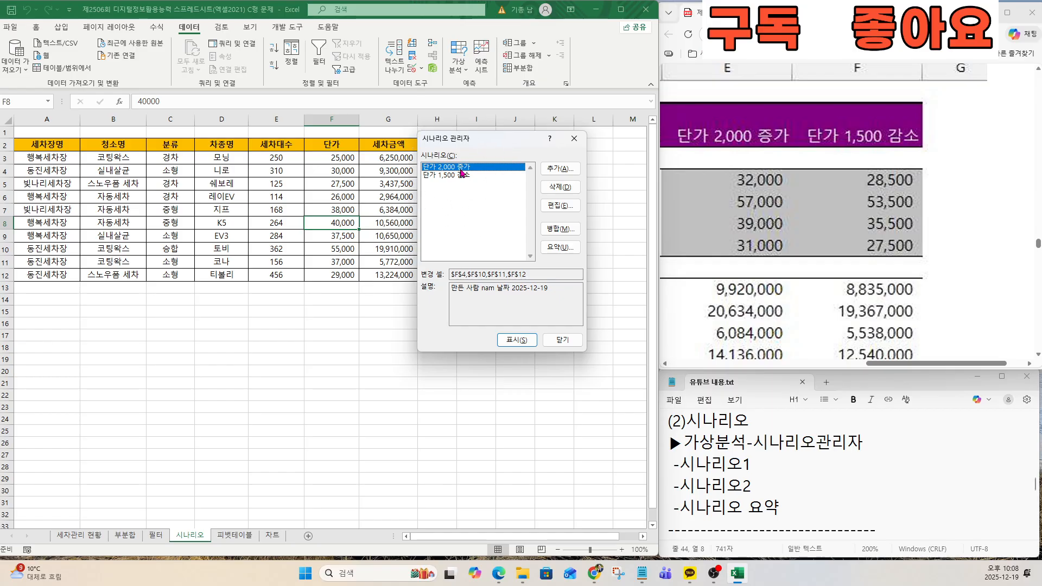
Check the exam's 시나리오 요약 sheet instruction and open the scenario summary settings
scroll(829, 320, up, 10)
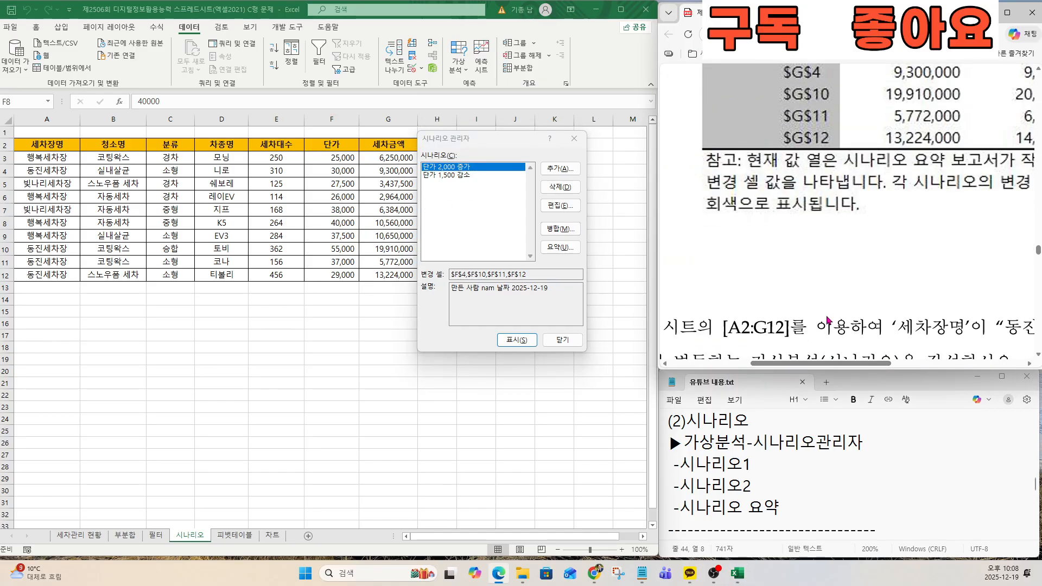
scroll(829, 320, down, 3)
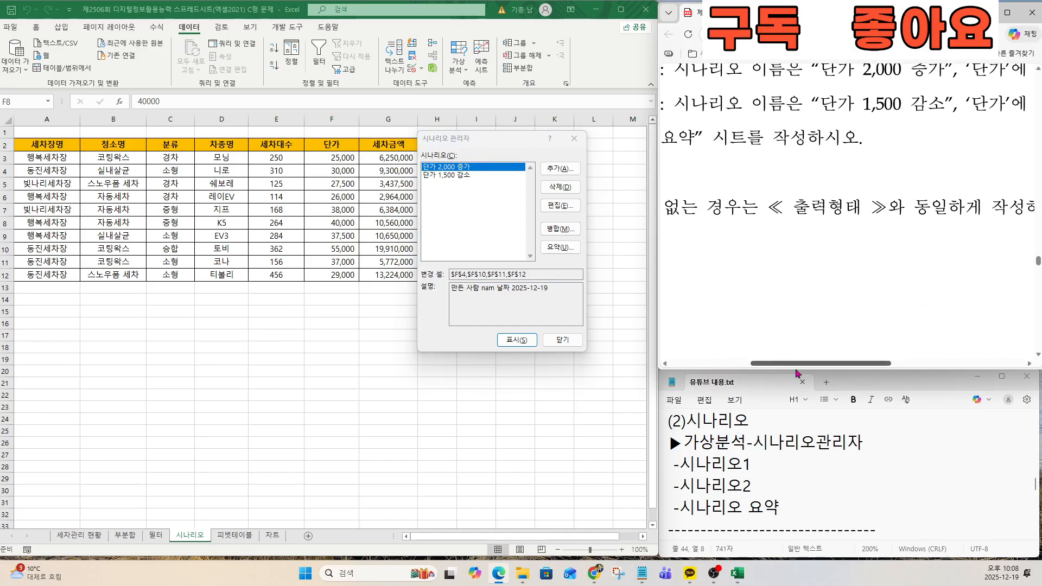
scroll(797, 367, left, 3)
scroll(818, 287, up, 3)
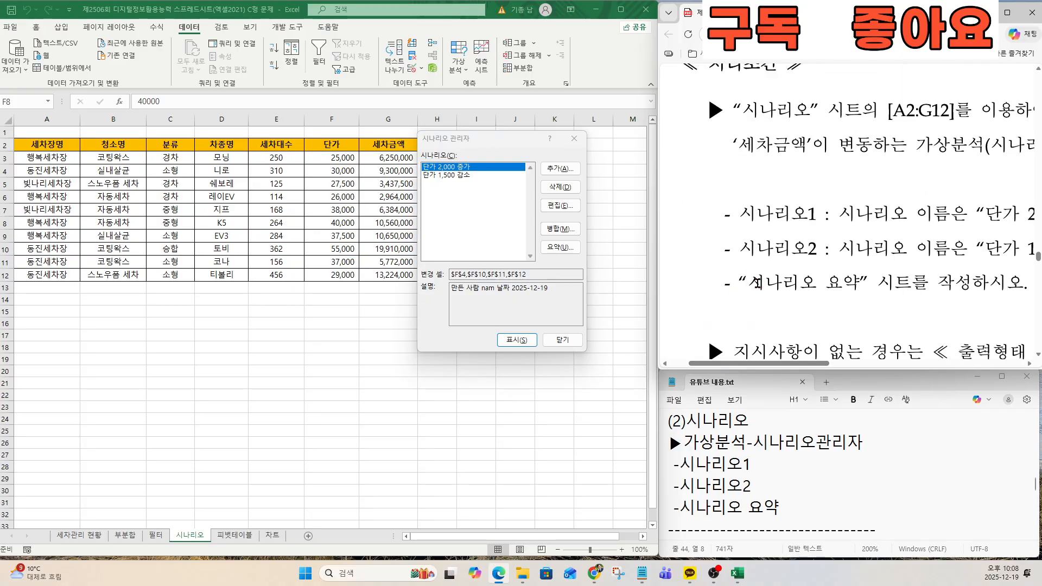
drag(756, 282, 865, 284)
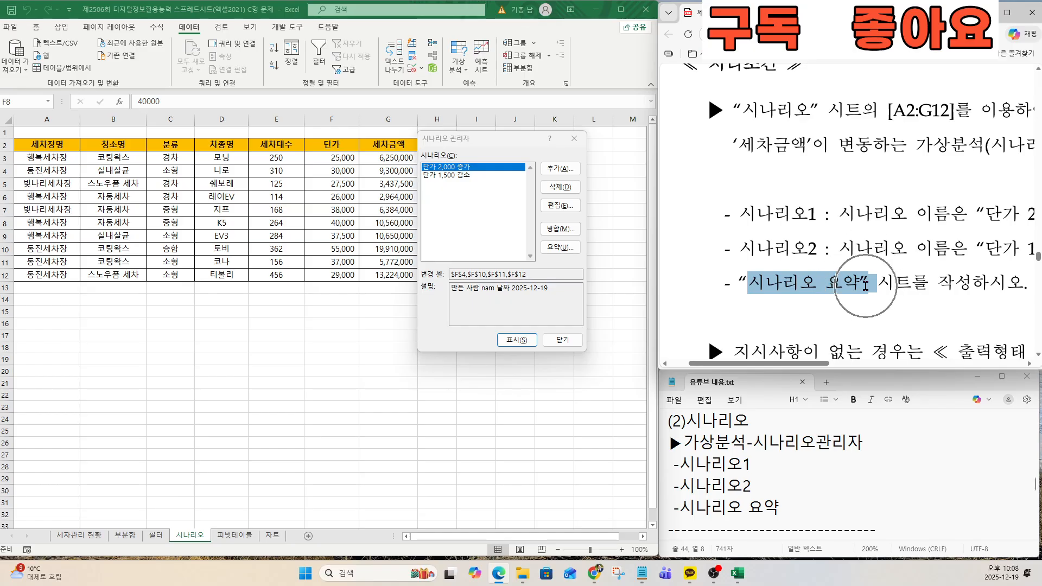
click(557, 251)
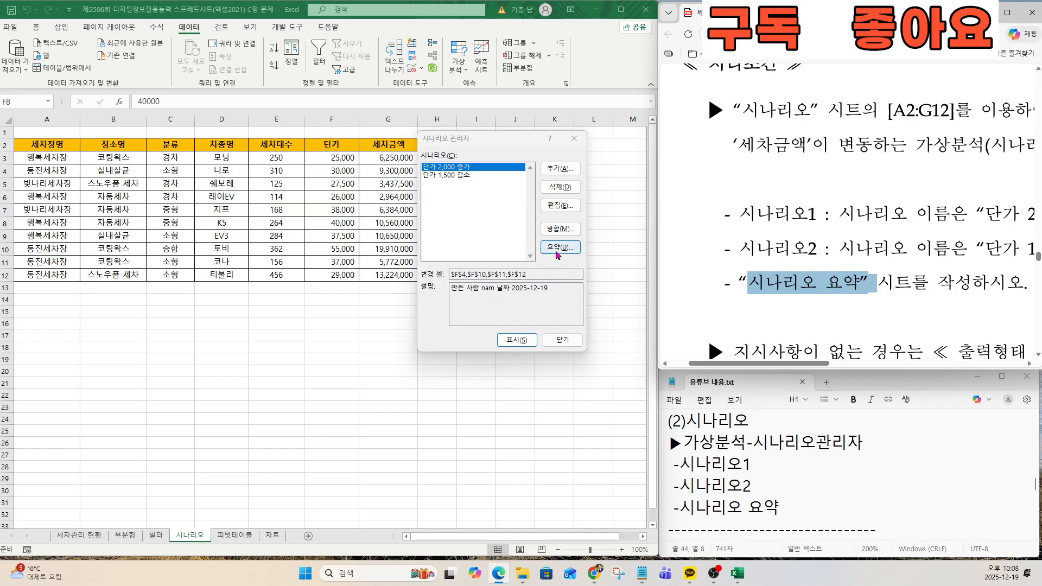
click(558, 253)
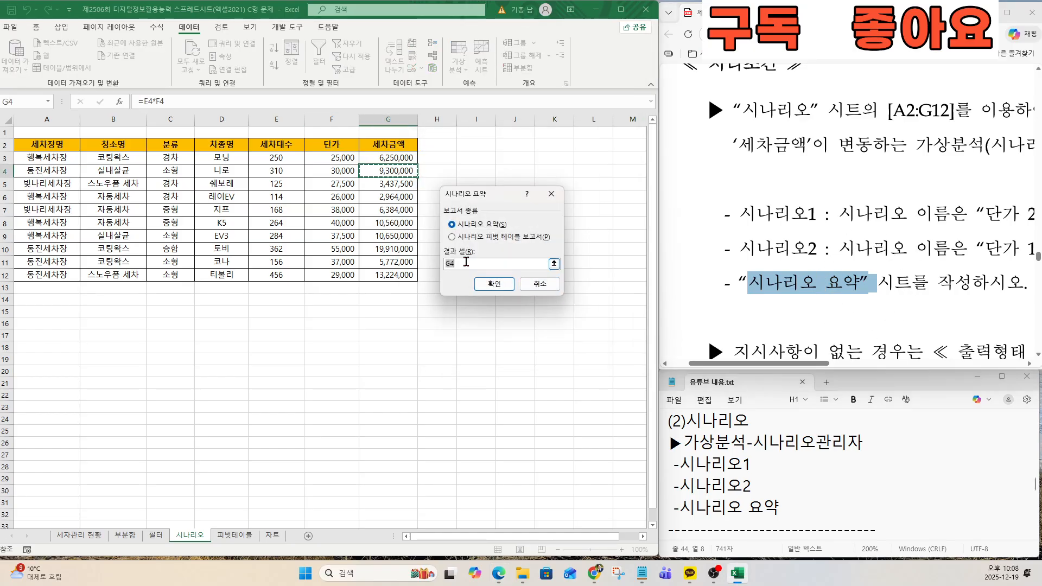
Check the required result cells in the exam's summary sample and clear the default result cell of the scenario summary
scroll(863, 328, up, 5)
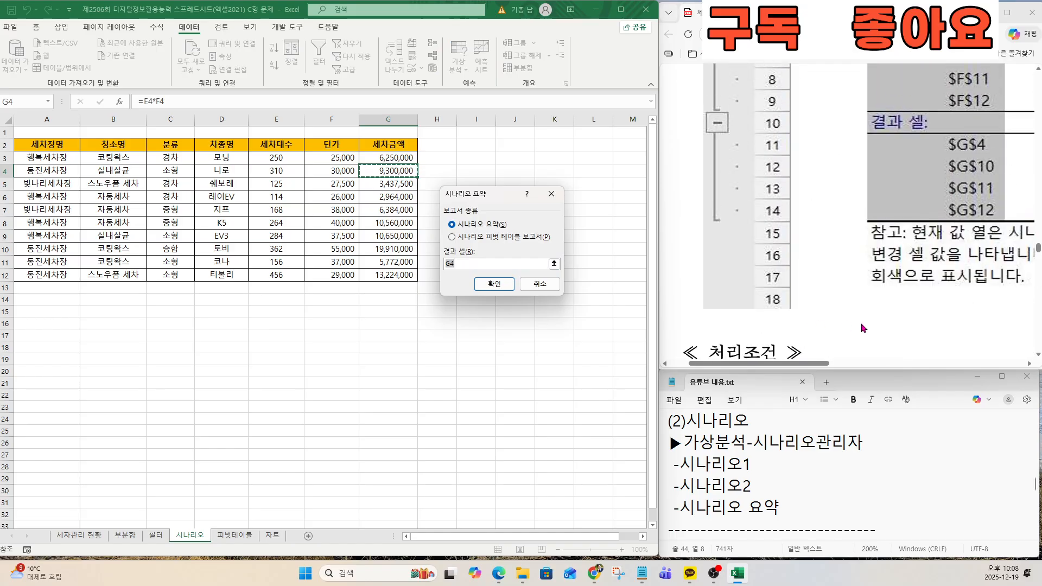
scroll(863, 328, up, 3)
drag(813, 364, 886, 363)
scroll(772, 247, down, 2)
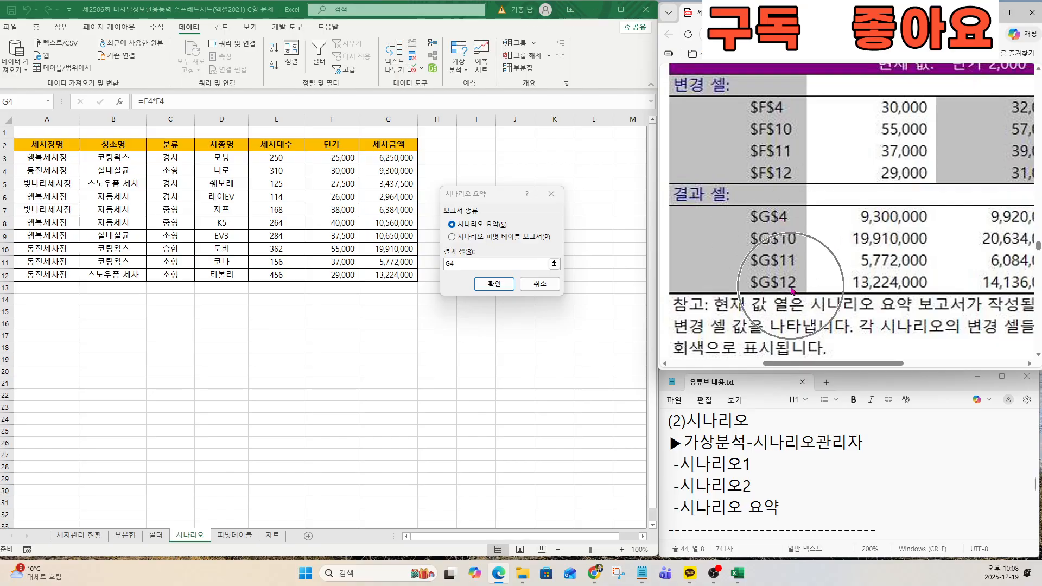
click(478, 263)
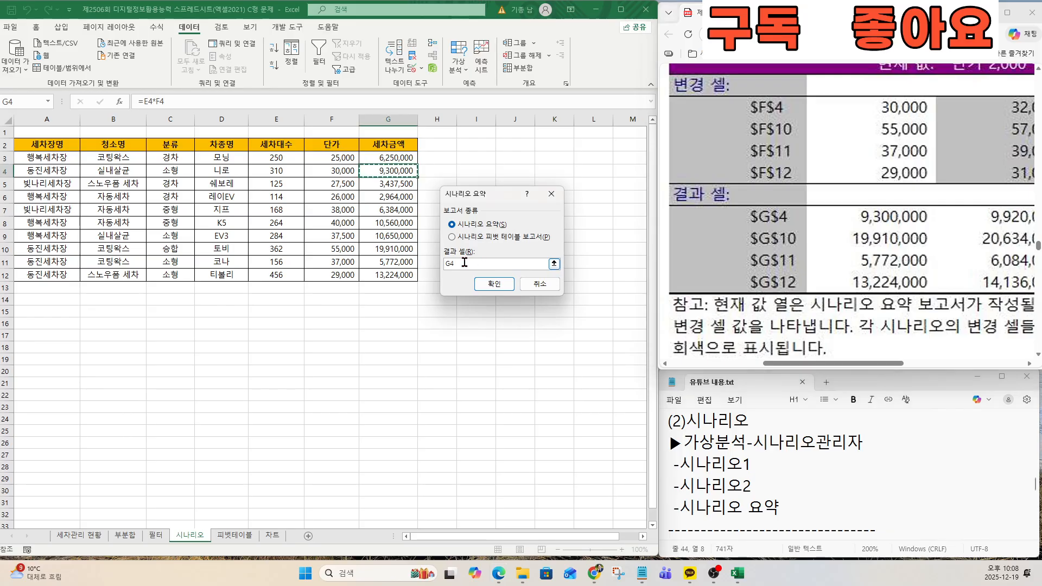
key(BackSpace)
key(BackSpace)
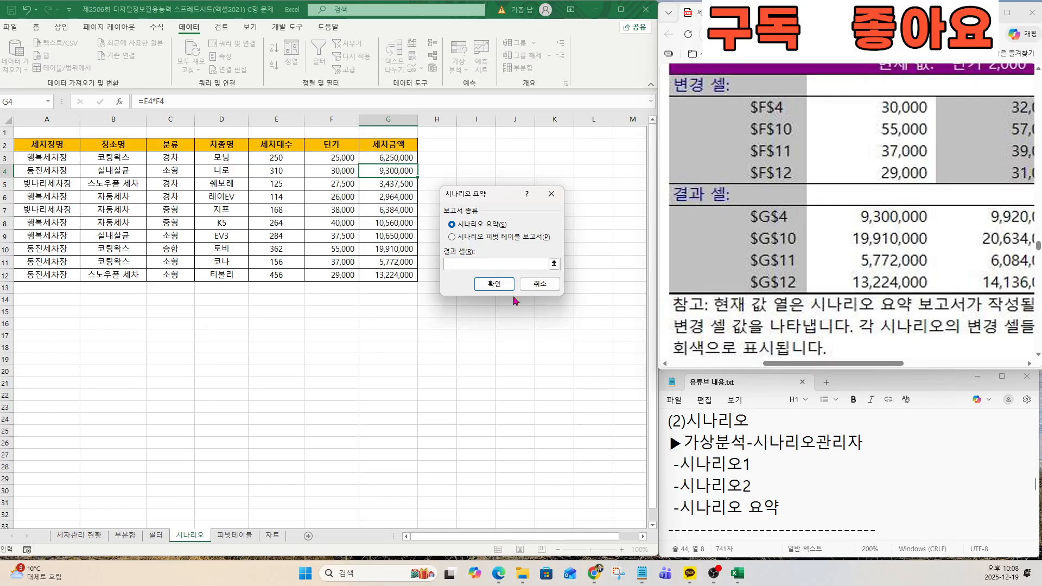
Set the result cells to $G$4,$G$10,$G$11,$G$12 and generate the scenario summary sheet
click(400, 171)
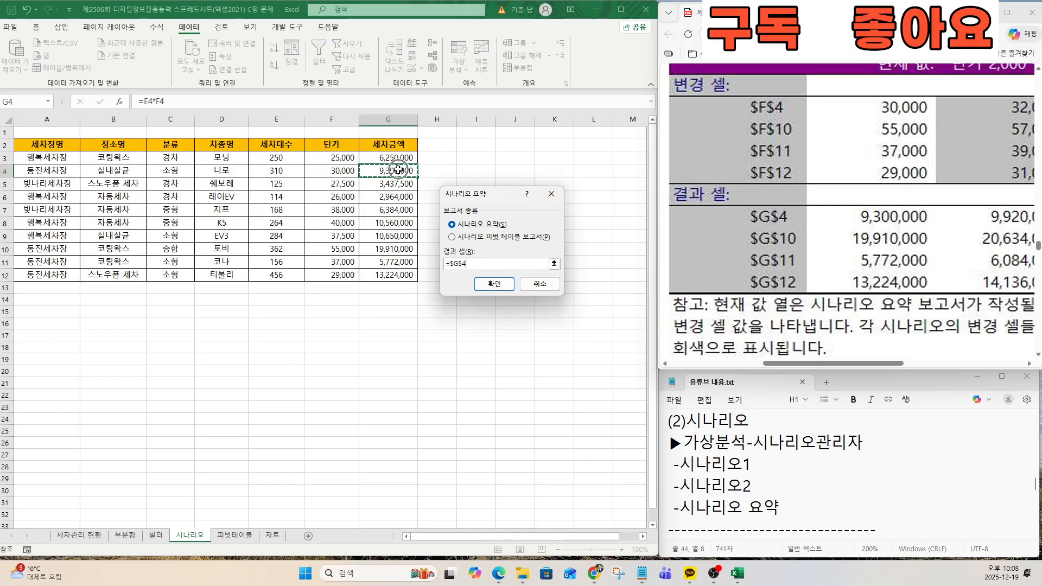
text(,)
click(399, 248)
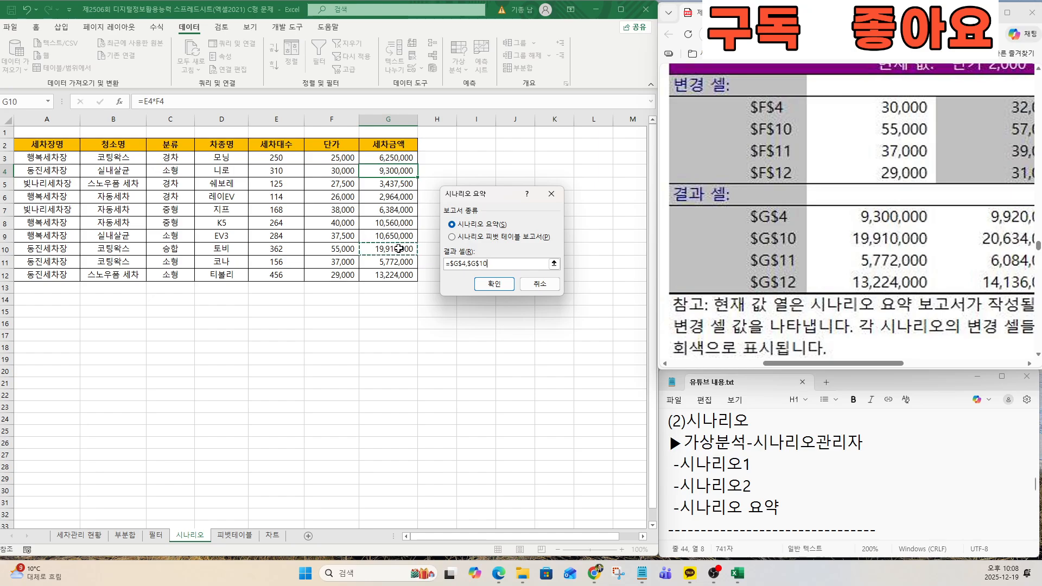
text(,)
click(394, 262)
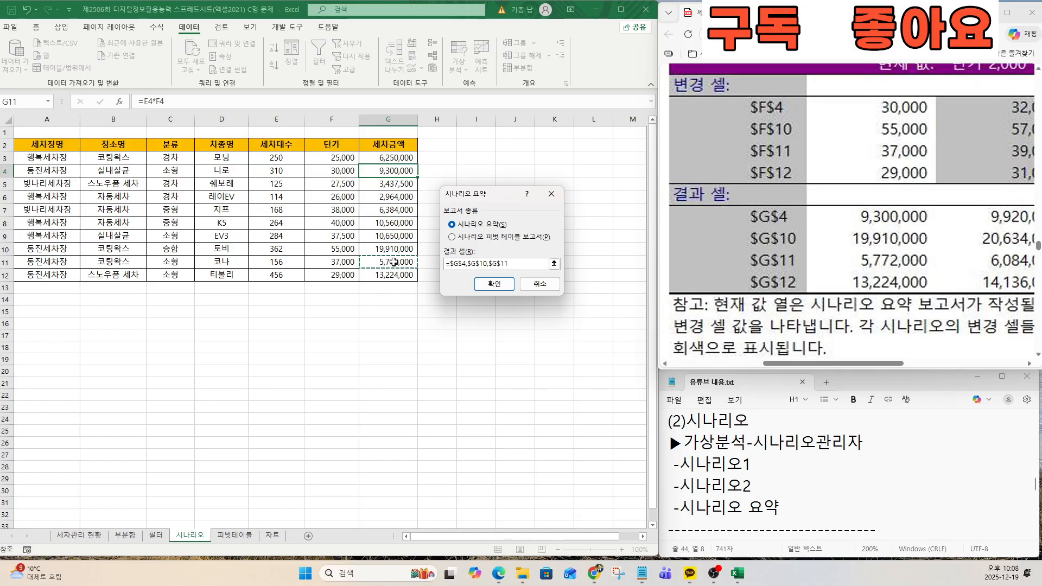
text(,)
click(393, 275)
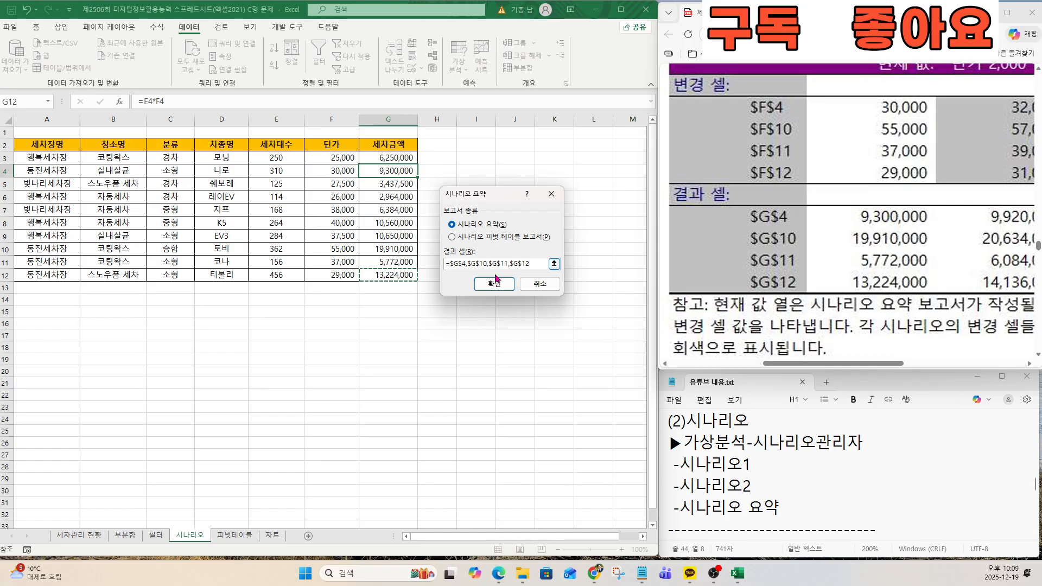
click(495, 279)
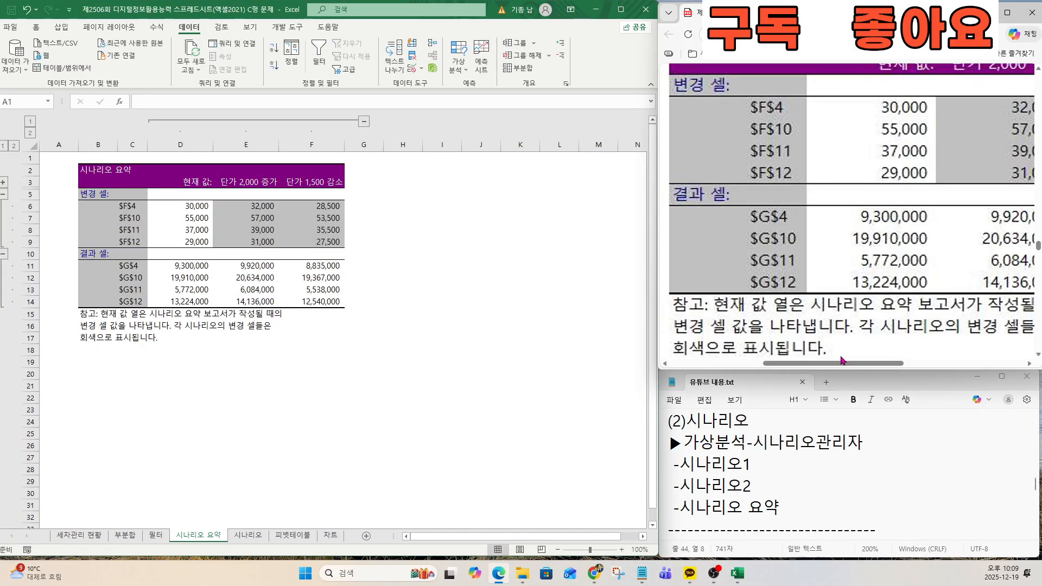
Compare the generated scenario summary with the exam's sample and bring the notes to the [문제4] 피벗테이블 section
scroll(883, 281, down, 3)
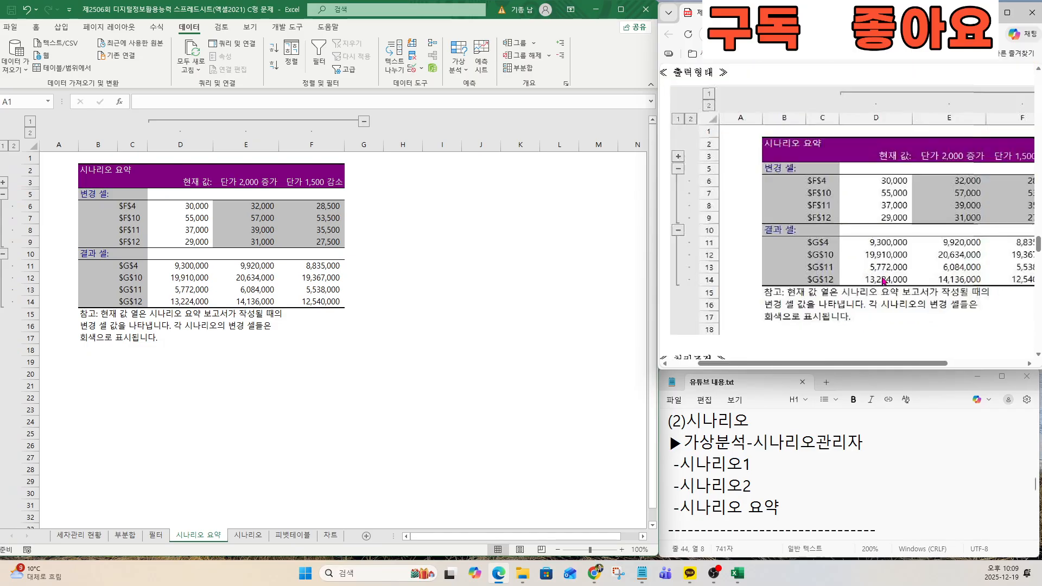
click(916, 288)
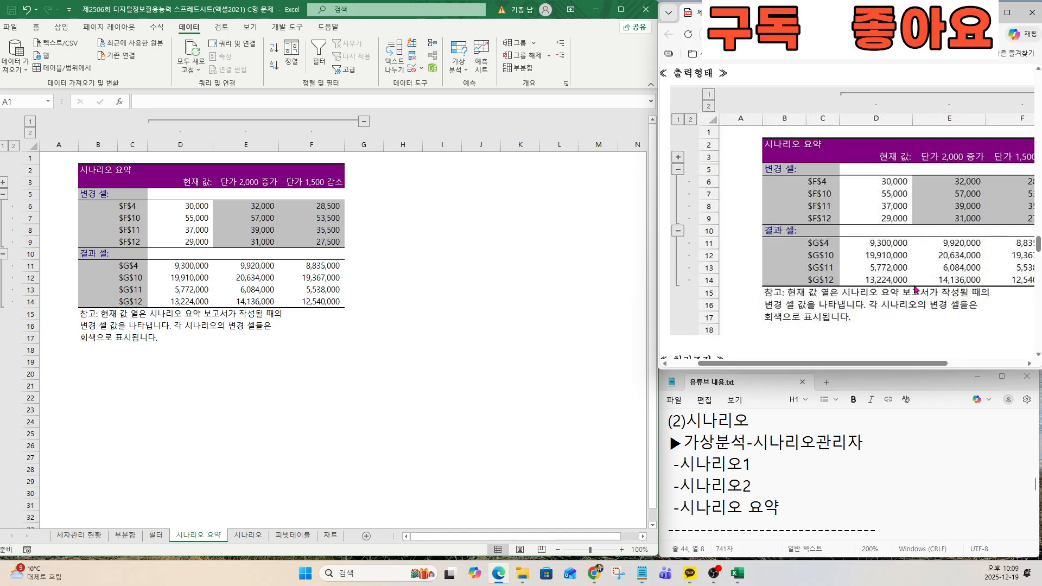
click(728, 507)
key(Down)
key(Down)
key(Down)
key(Down)
key(Down)
key(Down)
key(Down)
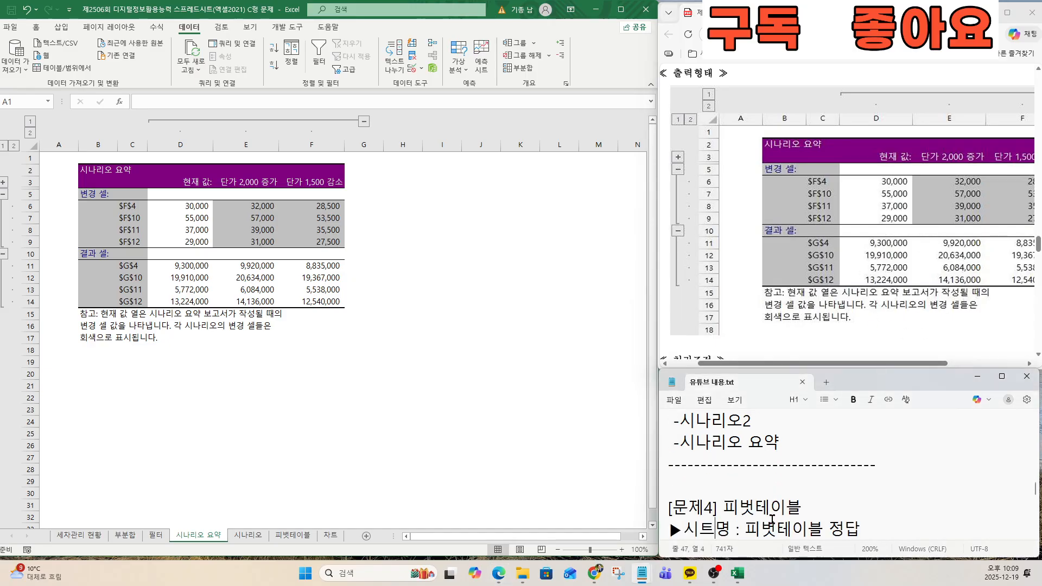
Read the 문제 4 output sample and processing conditions for the pivot table in the exam document
click(780, 320)
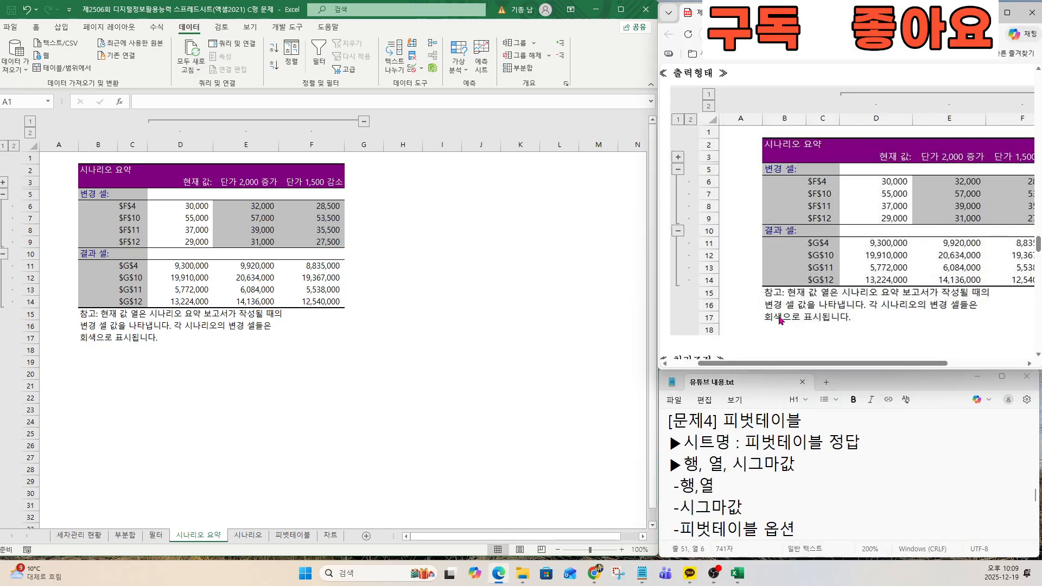
scroll(776, 298, down, 10)
scroll(776, 296, down, 4)
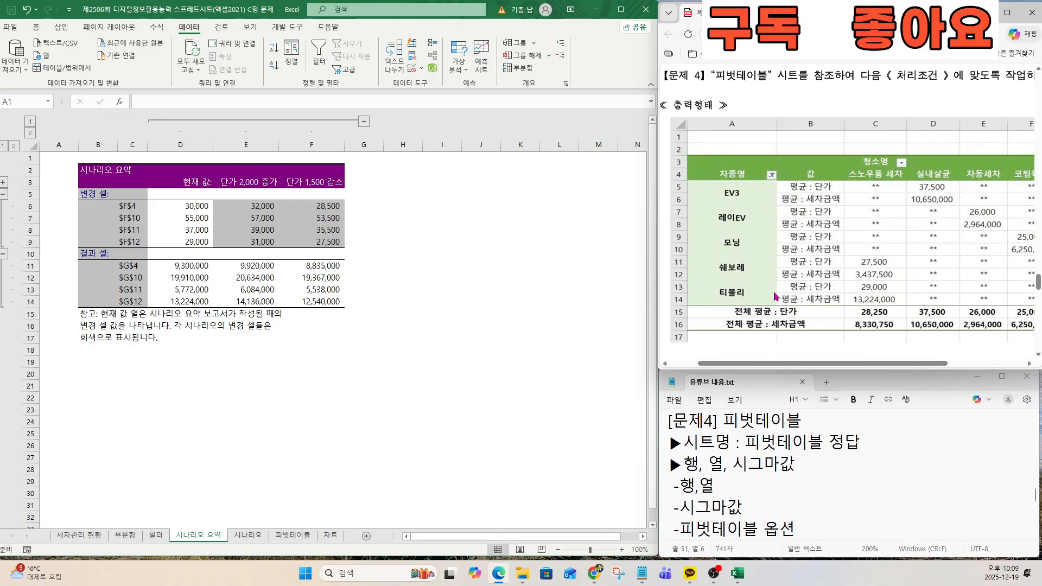
scroll(775, 296, up, 2)
scroll(775, 296, down, 5)
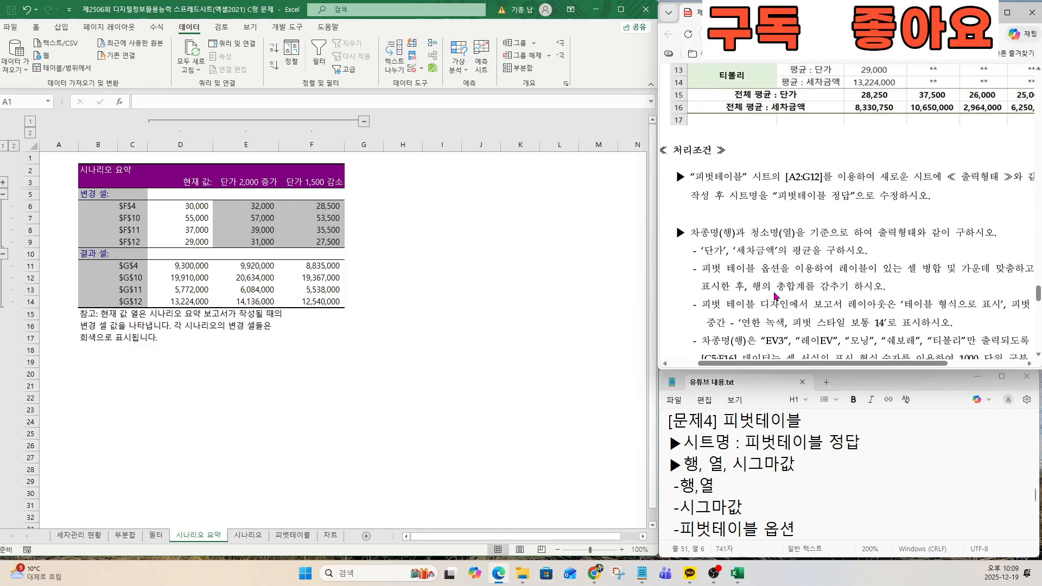
Create a pivot table on a new worksheet from range A2:G12 of the 피벗테이블 sheet
click(263, 386)
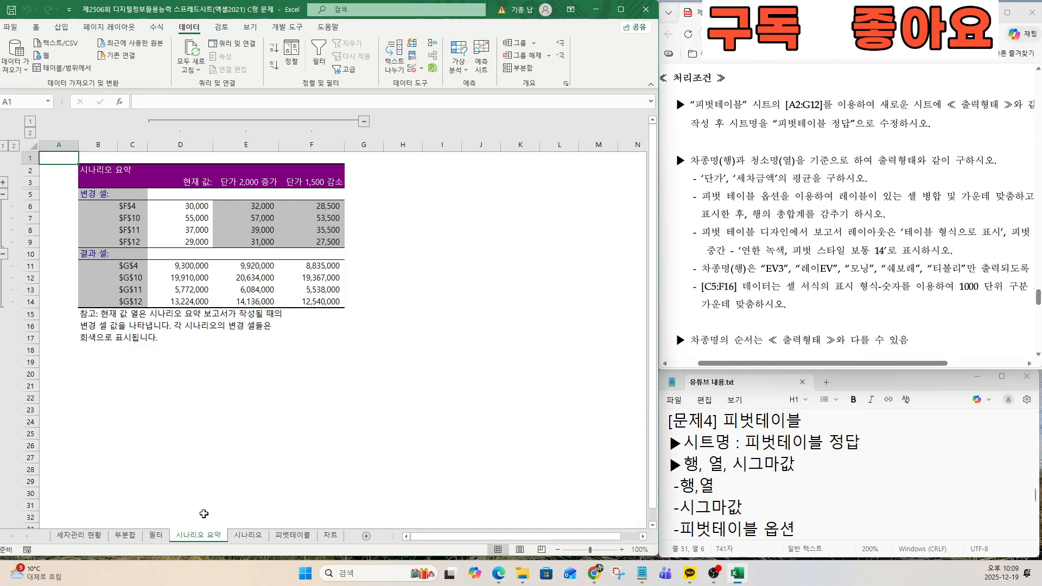
click(291, 536)
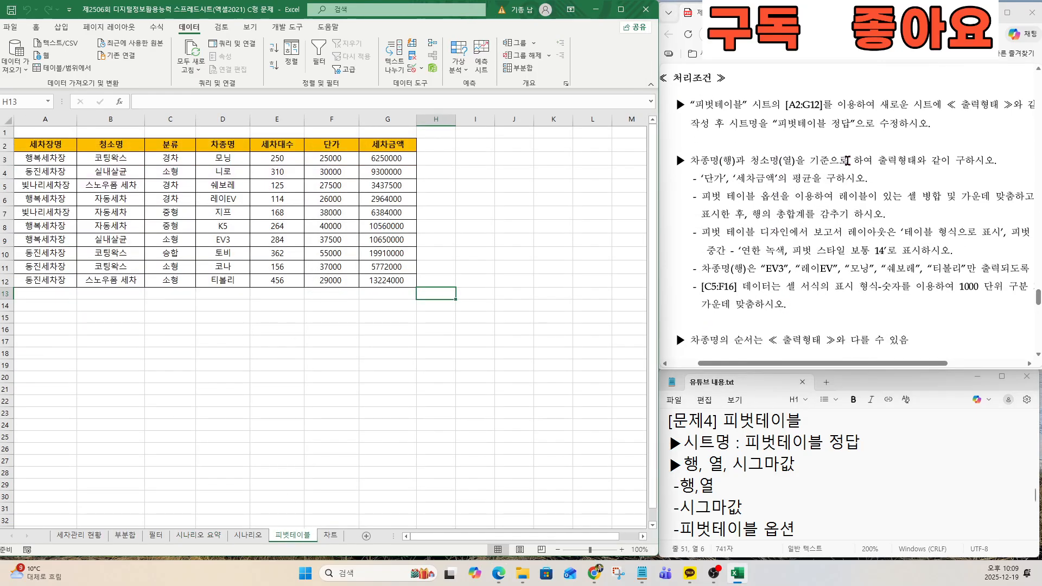
drag(726, 124, 853, 125)
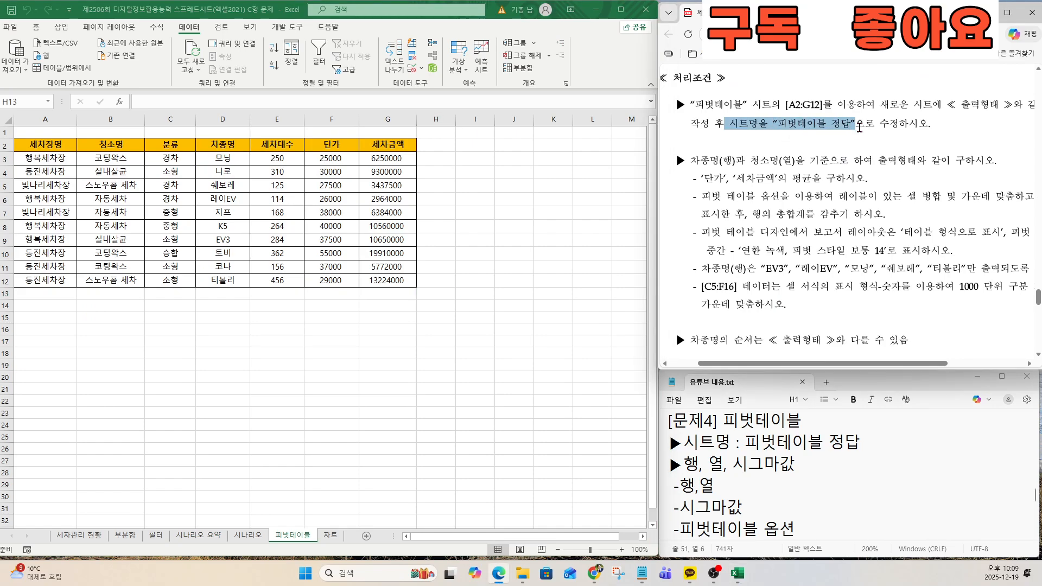
scroll(858, 127, up, 1)
click(179, 203)
click(167, 203)
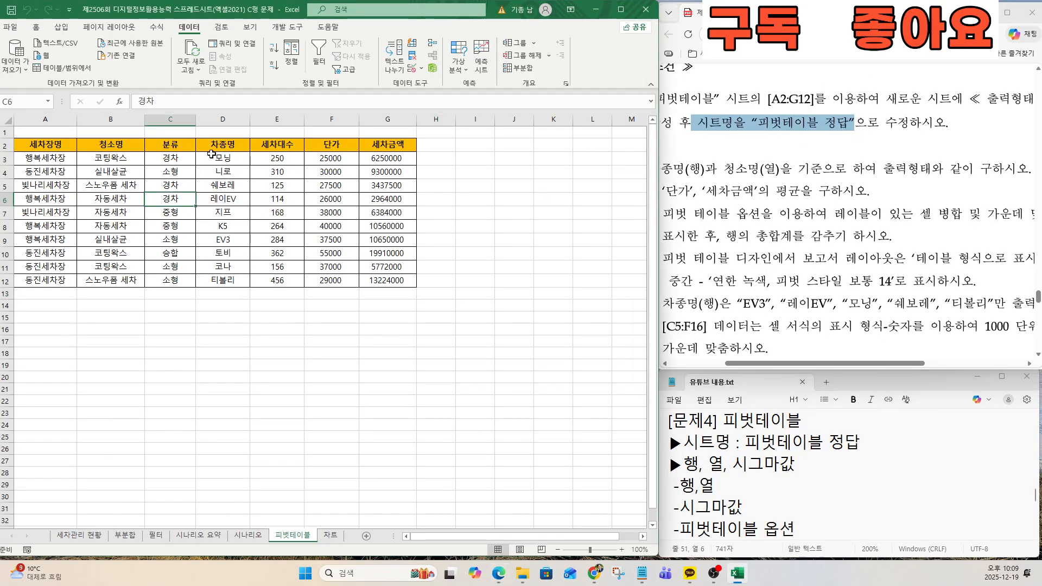
click(177, 230)
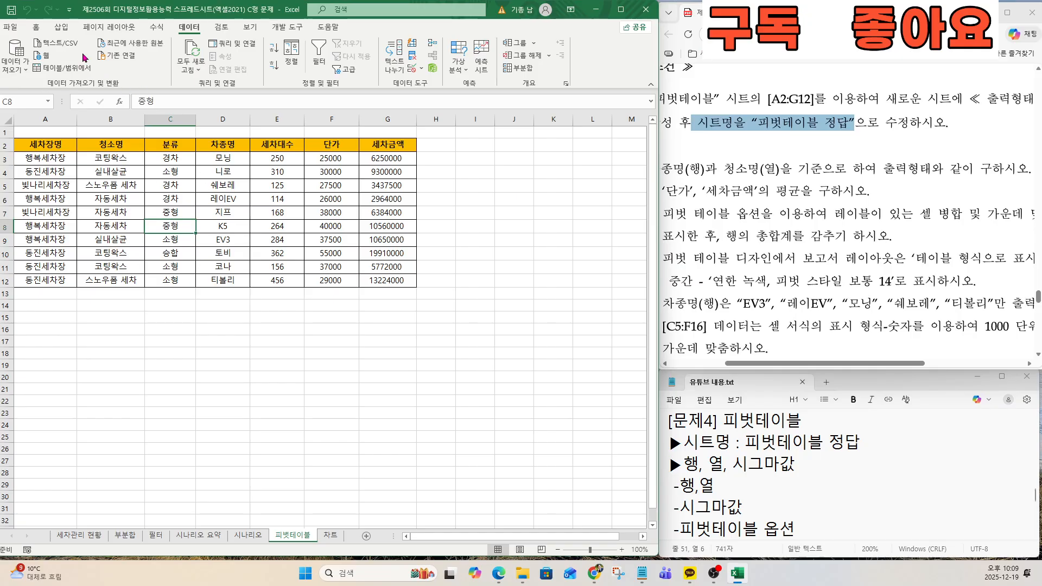
click(64, 29)
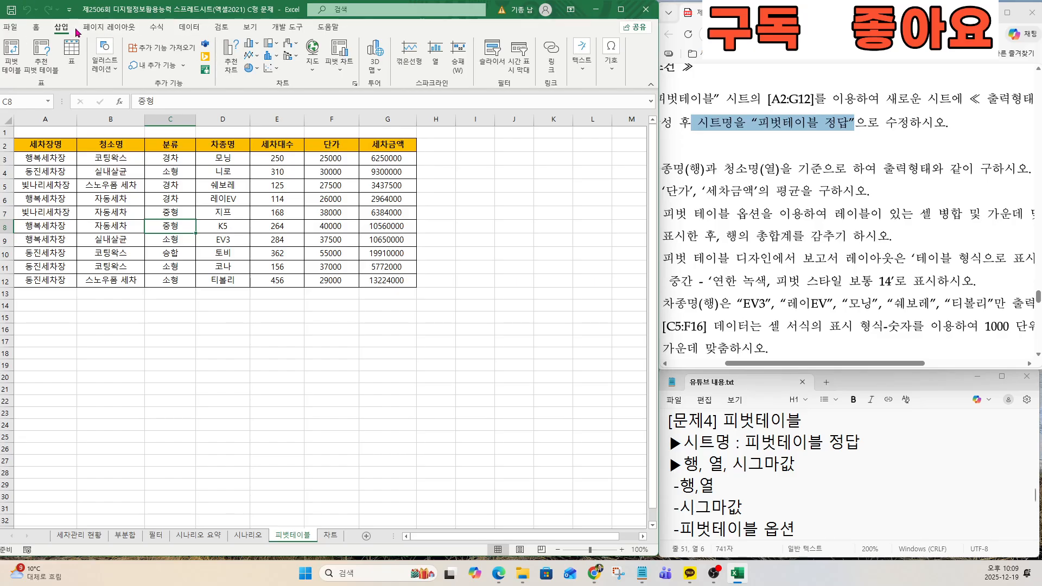
click(8, 66)
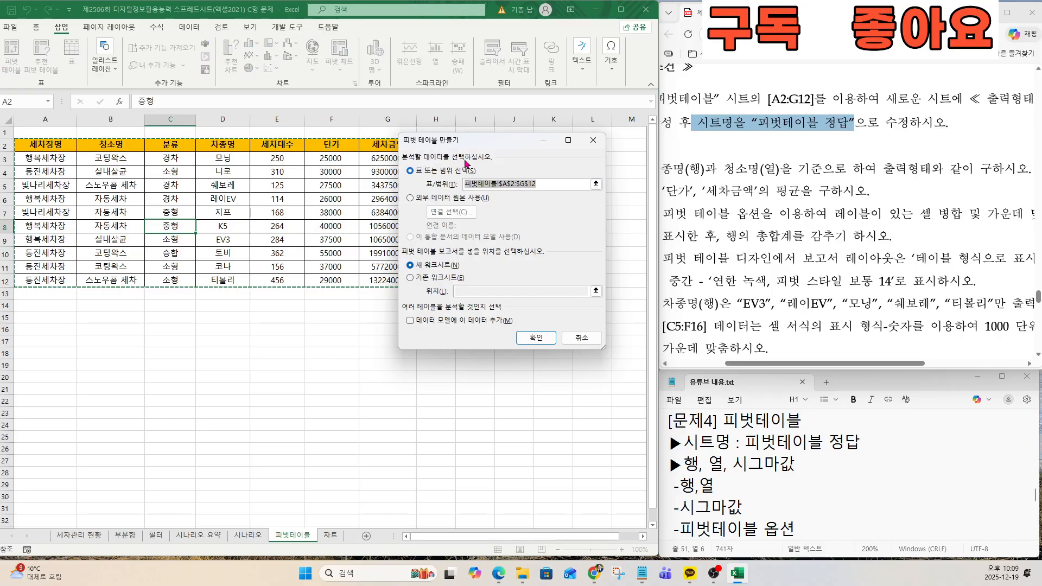
drag(459, 141, 521, 165)
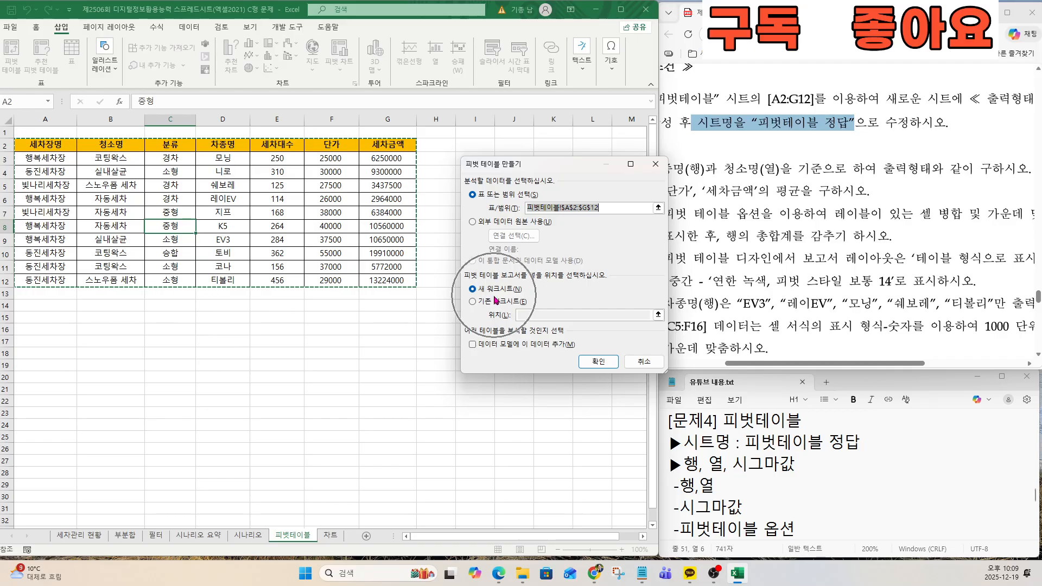
click(597, 362)
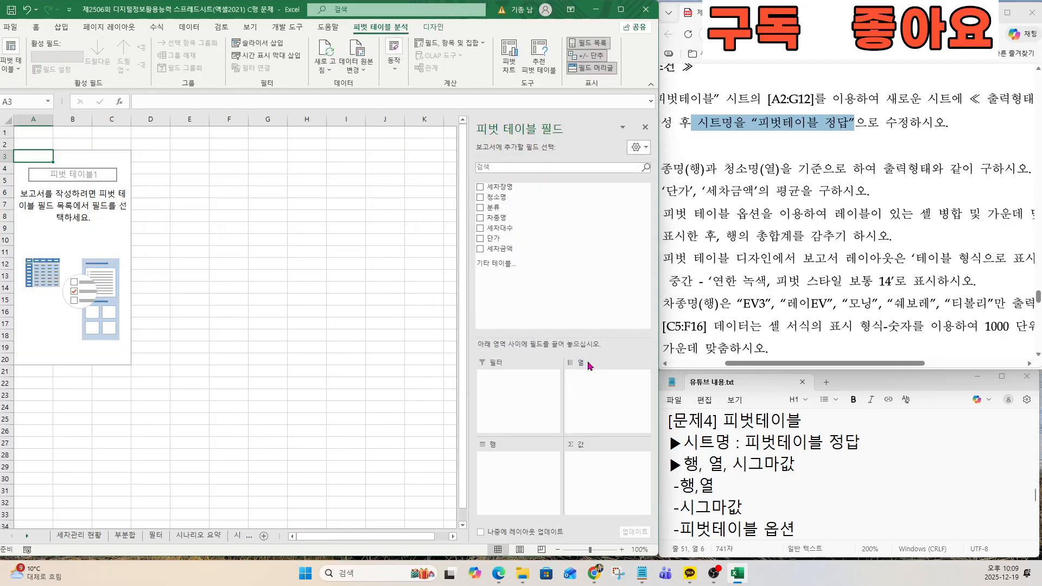
Rename the new pivot table worksheet to 피벗테이블 정답
click(28, 536)
click(27, 536)
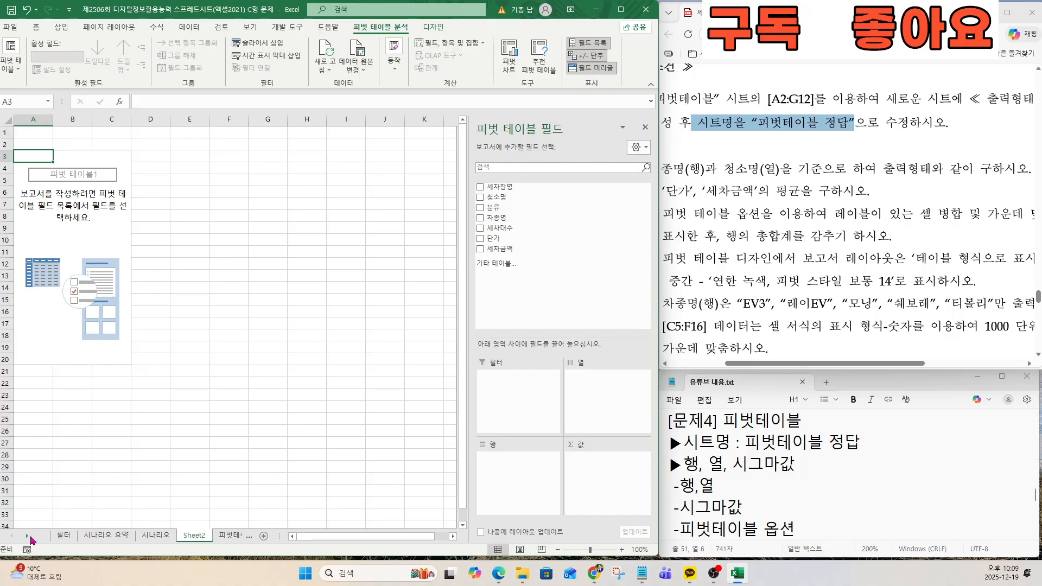
click(204, 538)
double_click(199, 534)
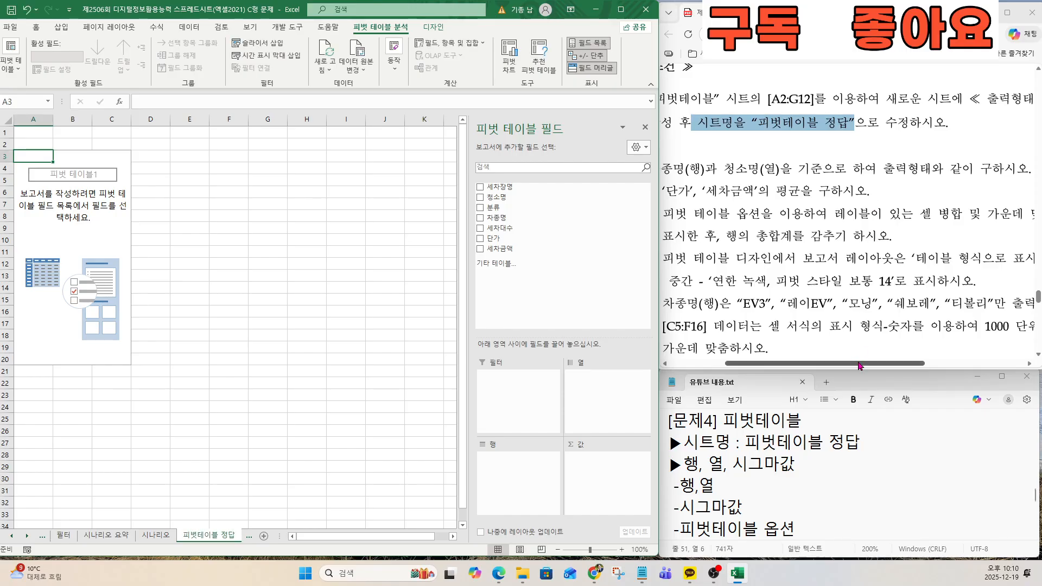
Following the exam's conditions, place 차종명 in the pivot table's rows and 청소명 in its columns
mouse_move(850, 364)
mouse_down()
mouse_move(793, 366)
mouse_move(837, 368)
mouse_up()
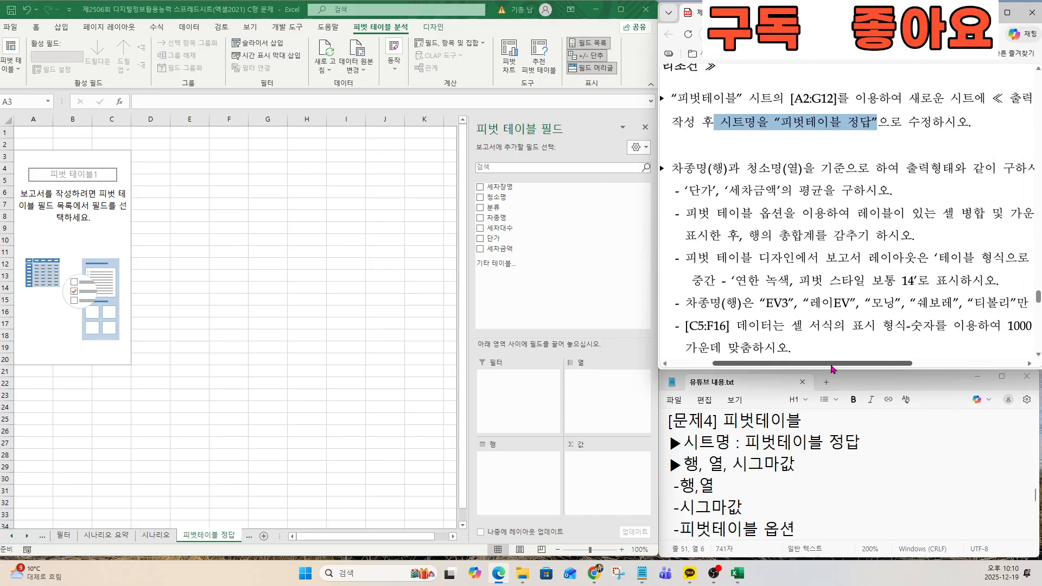
drag(675, 175, 828, 175)
click(756, 171)
click(802, 179)
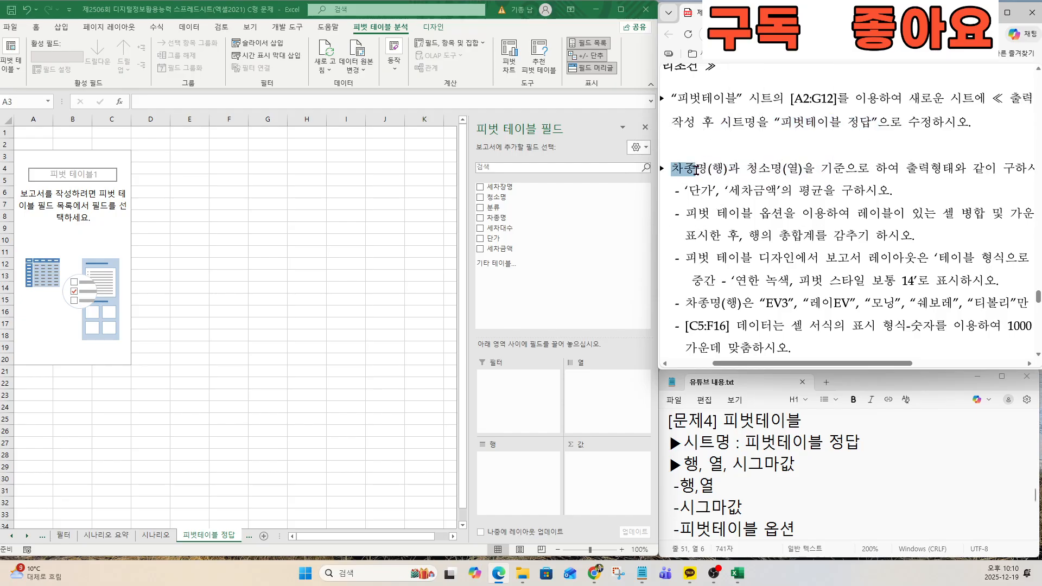
drag(697, 172, 723, 173)
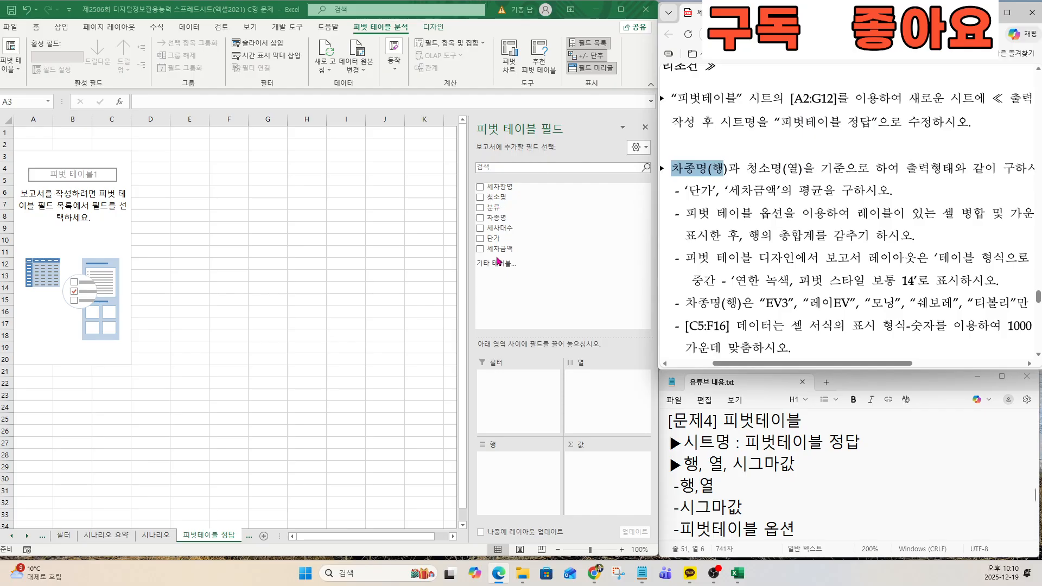
click(496, 218)
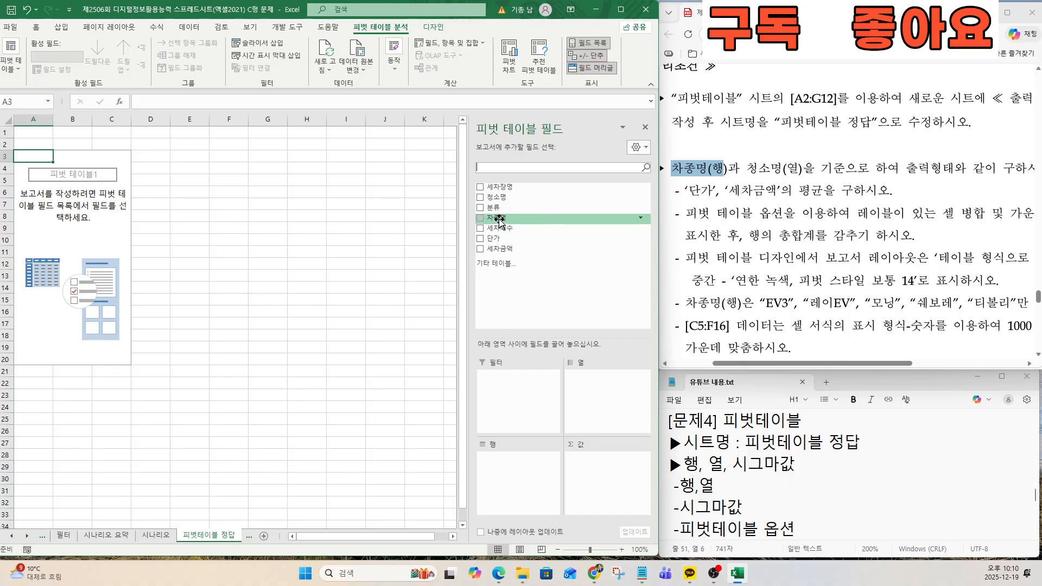
drag(498, 220, 529, 467)
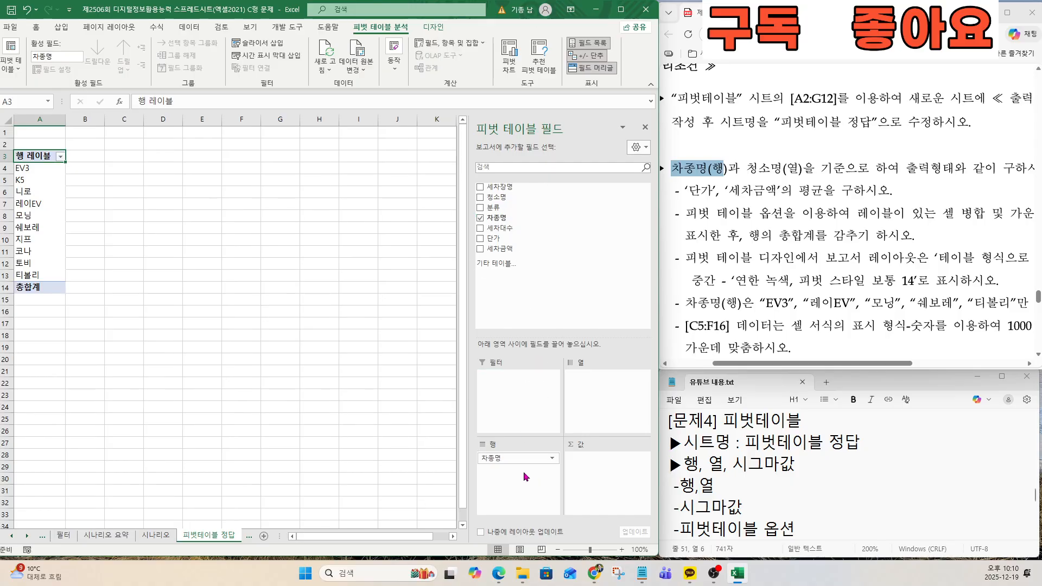
click(761, 187)
click(496, 199)
drag(496, 201, 593, 390)
Check which fields the exam wants averaged and add 단가 to the pivot table's values
drag(690, 190, 835, 191)
double_click(691, 171)
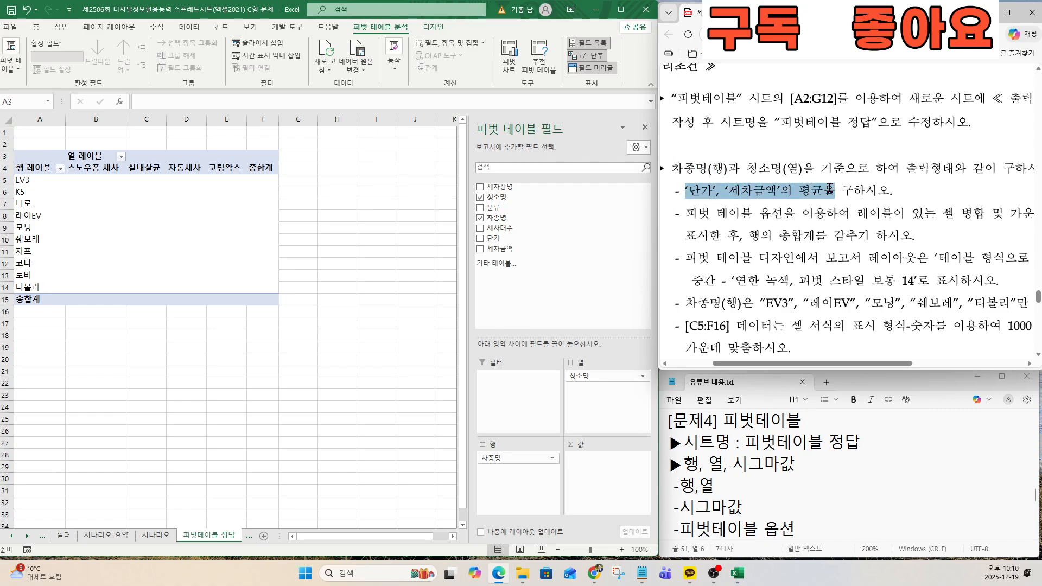
scroll(824, 191, up, 2)
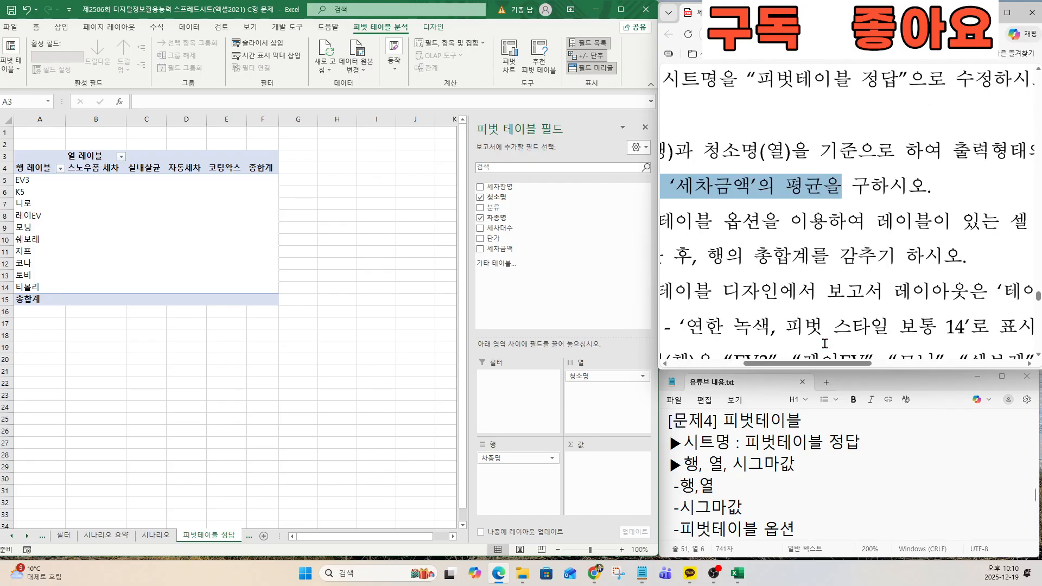
scroll(781, 237, left, 3)
click(768, 235)
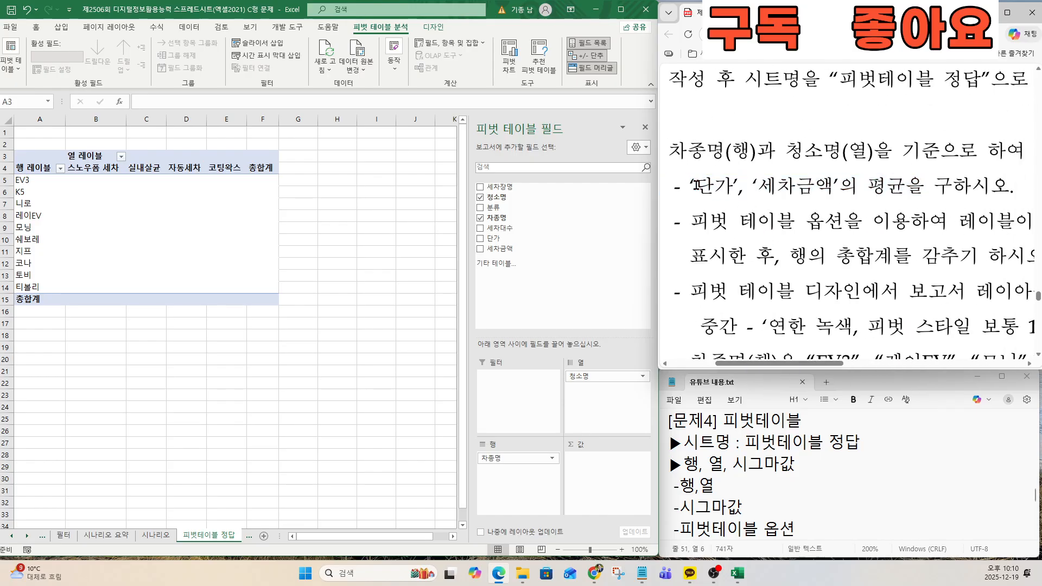
drag(697, 186, 877, 194)
click(851, 204)
click(494, 239)
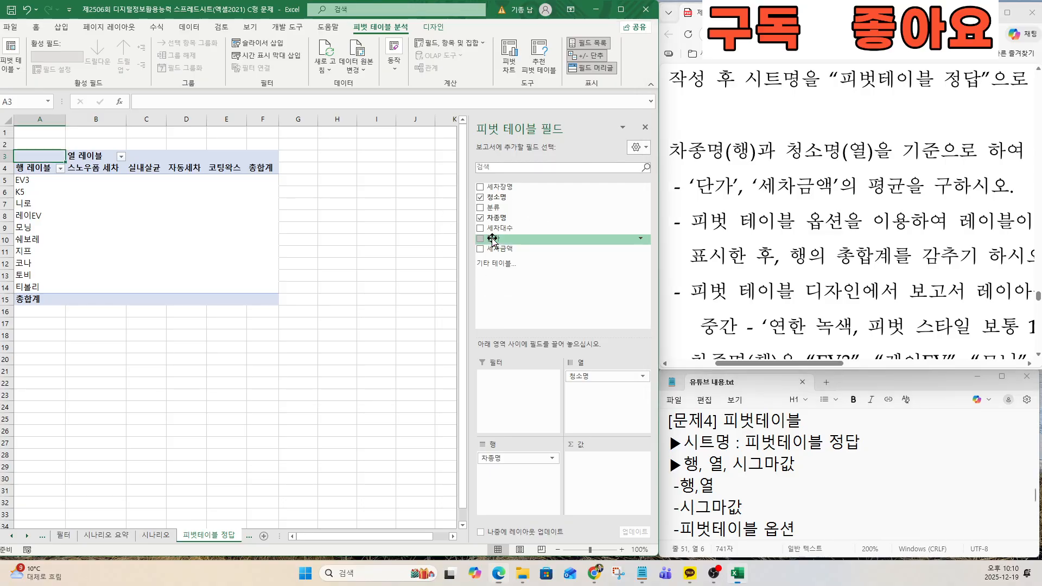
key(ctrl)
key(ctrl)
key(ctrl)
drag(493, 242, 576, 473)
key(ctrl)
key(ctrl)
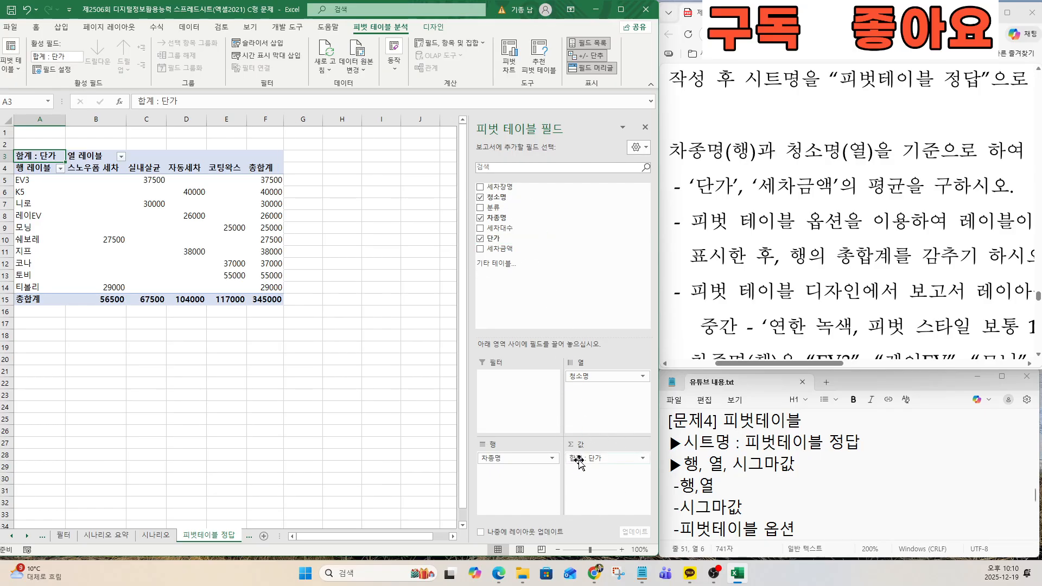
key(ctrl)
key(ctrl)
Change the summary calculation of the 단가 value field to 평균
click(595, 459)
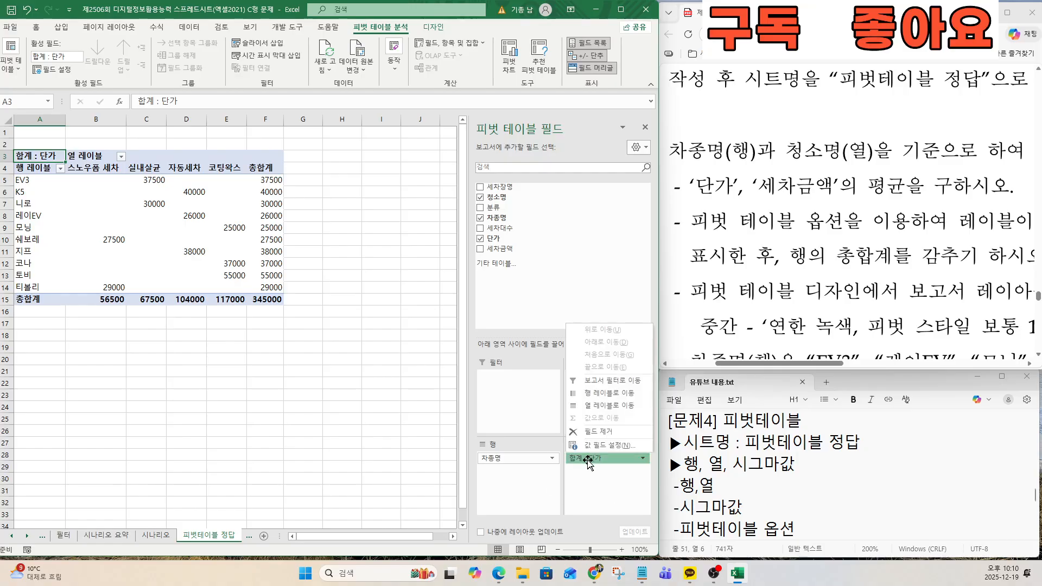
key(ctrl)
click(597, 446)
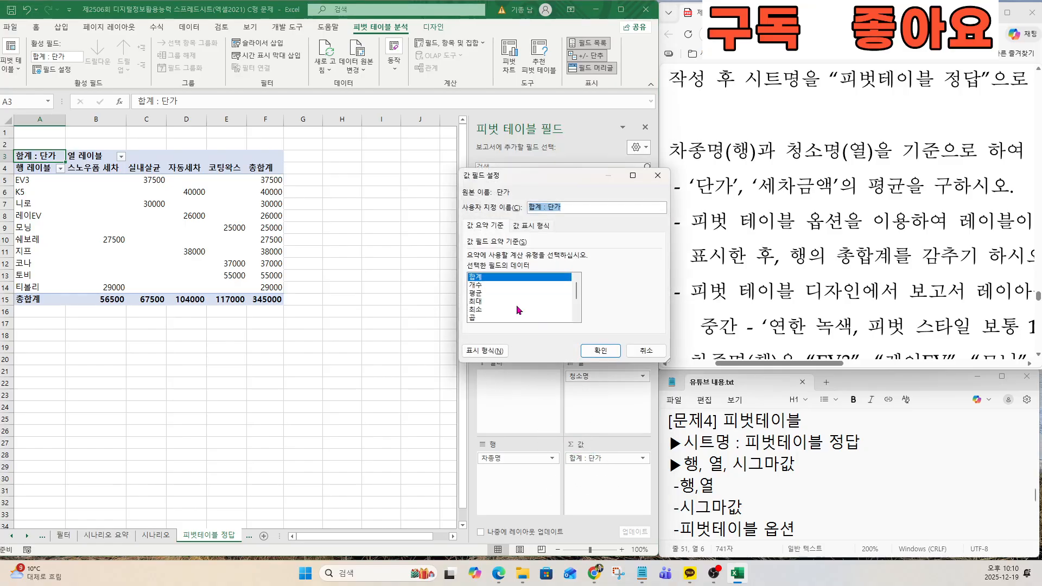
click(480, 293)
key(ctrl)
key(ctrl)
key(ctrl)
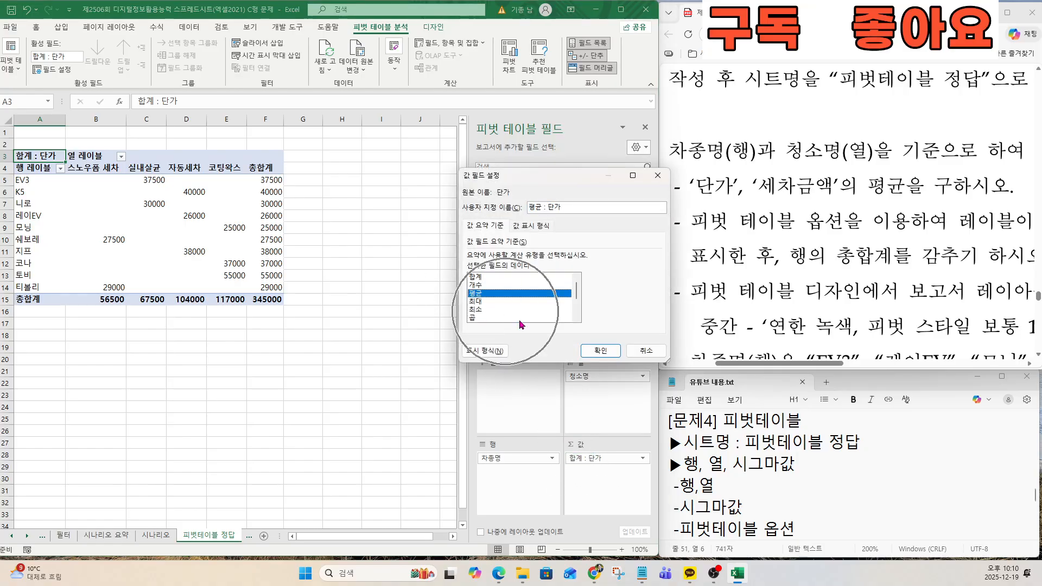
click(593, 352)
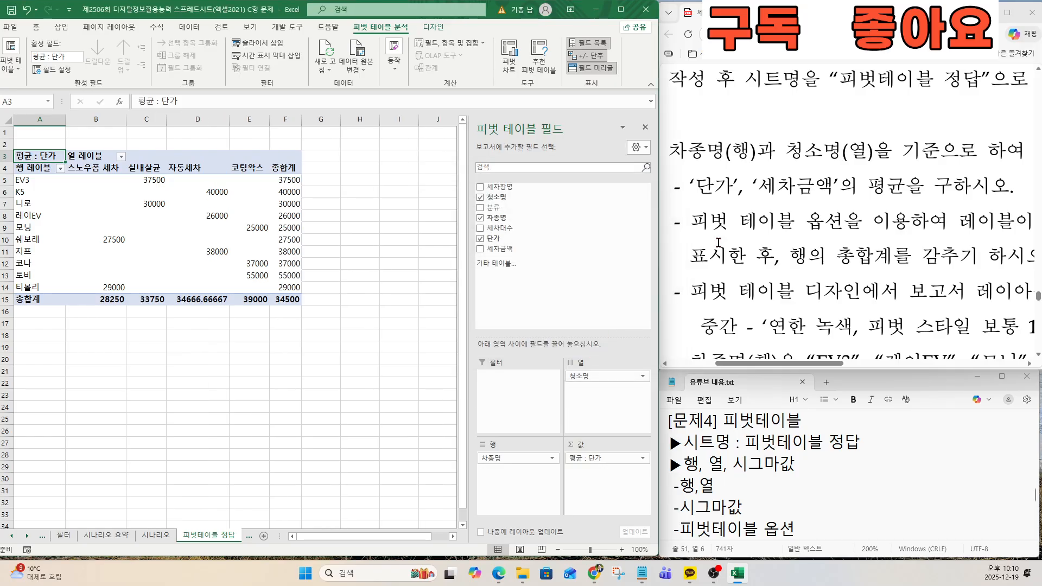
Add the 세차금액 field to the pivot table's values below 단가, as the exam's conditions require
key(ctrl)
key(ctrl)
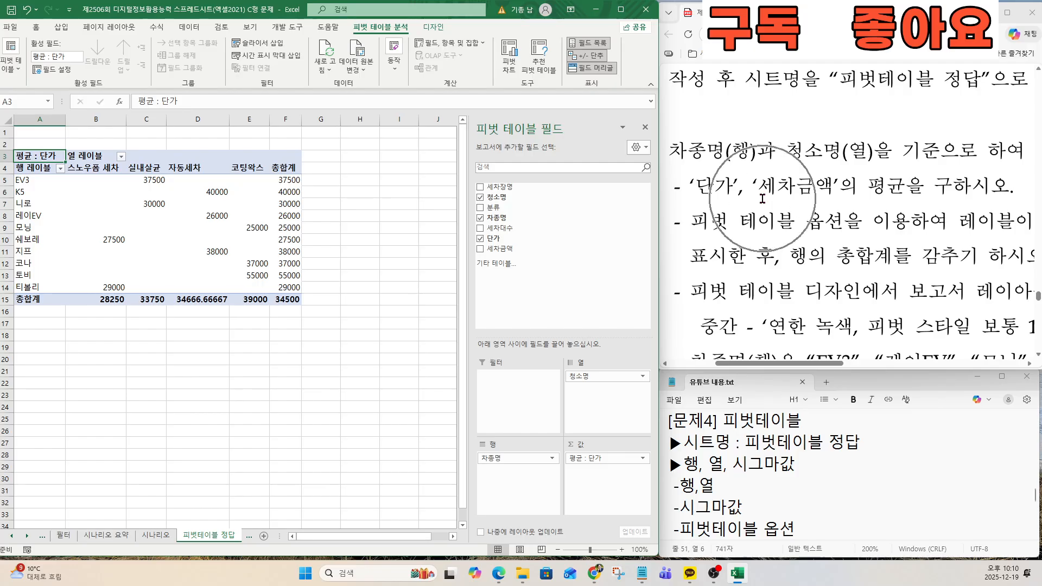
key(ctrl)
drag(508, 249, 585, 489)
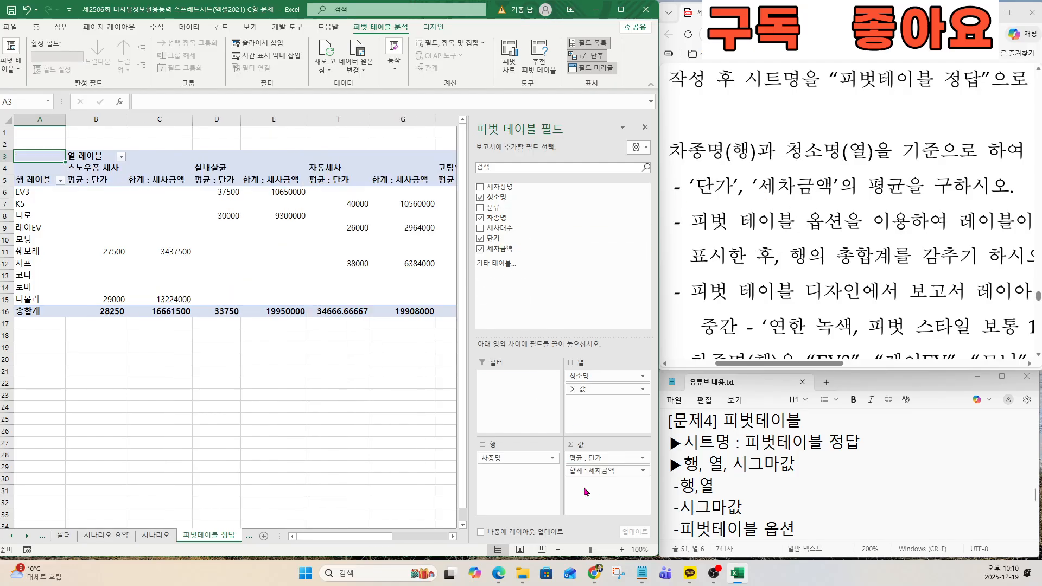
Change the summary calculation of the 세차금액 value field to 평균
key(ctrl)
key(ctrl)
key(ctrl)
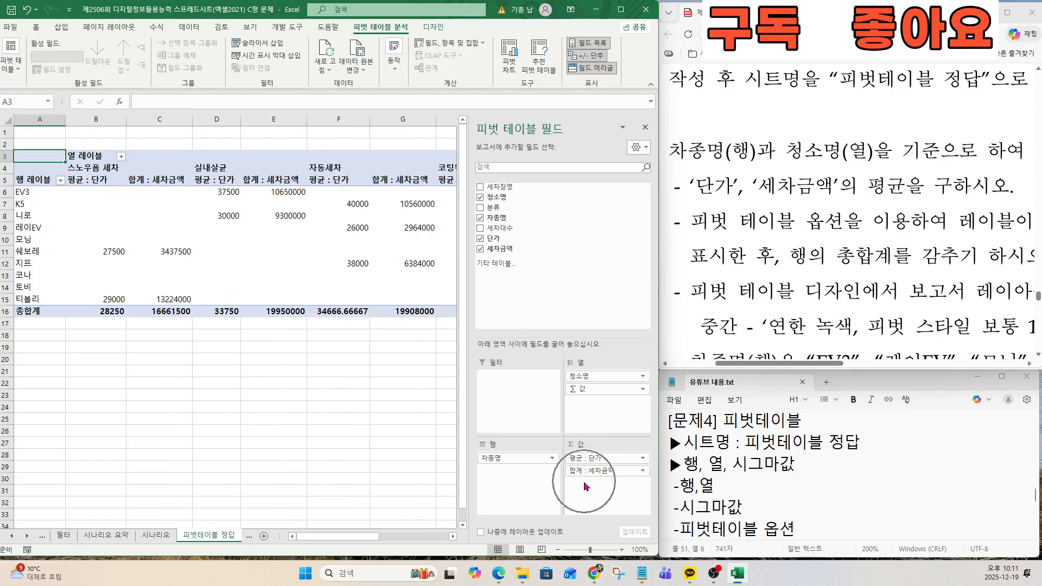
click(590, 472)
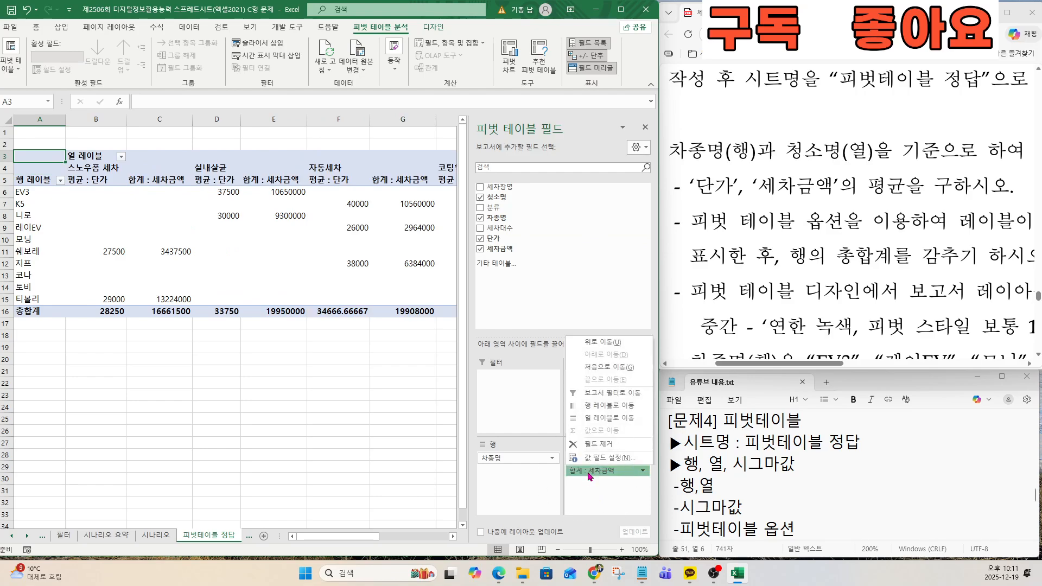
click(593, 463)
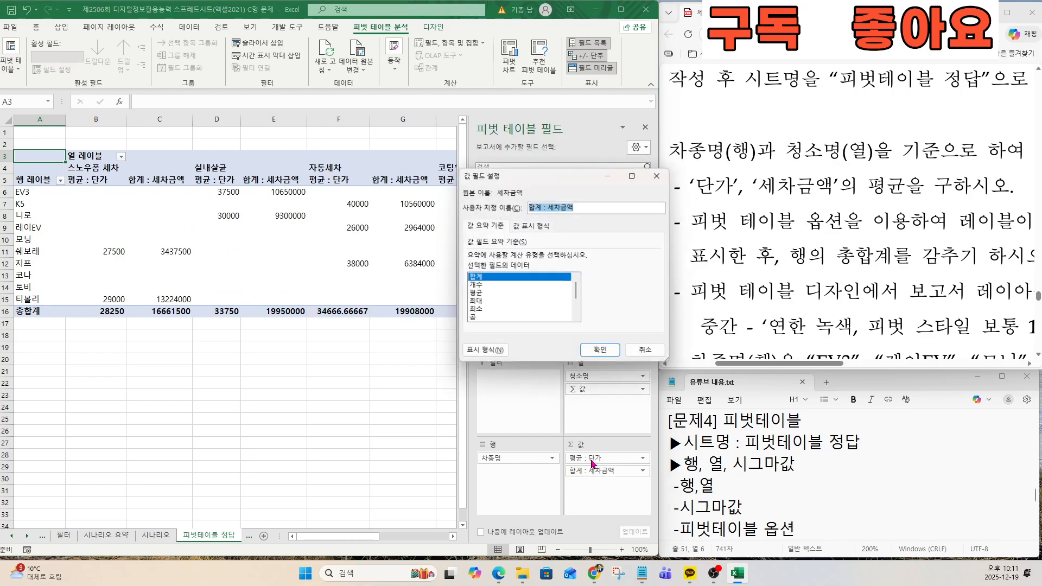
click(478, 293)
key(ctrl)
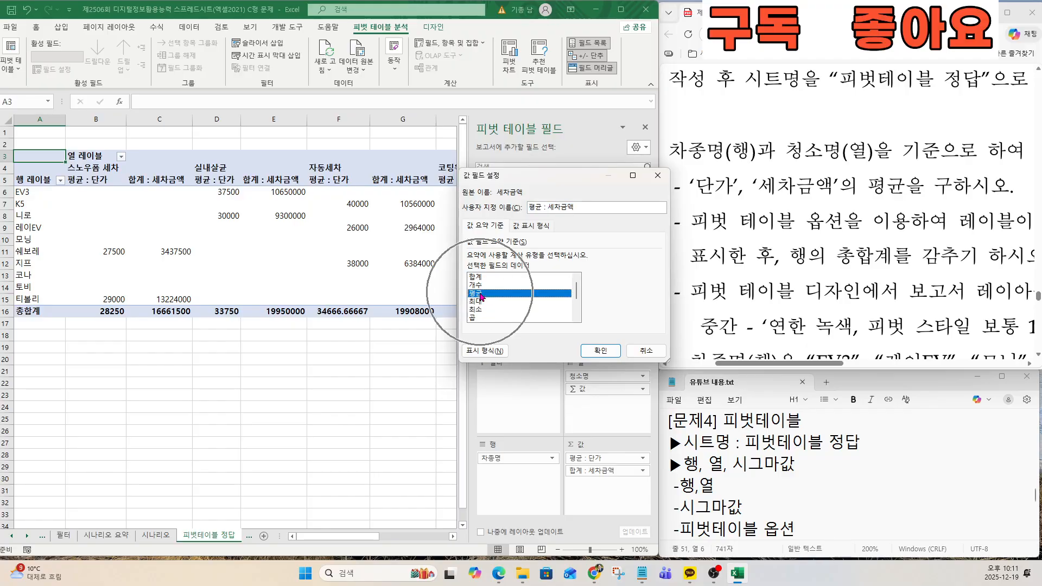
click(584, 353)
Find the exam's 피벗 테이블 옵션 condition and open the options of the pivot table
mouse_move(767, 367)
mouse_down()
mouse_move(754, 365)
mouse_move(768, 365)
mouse_up()
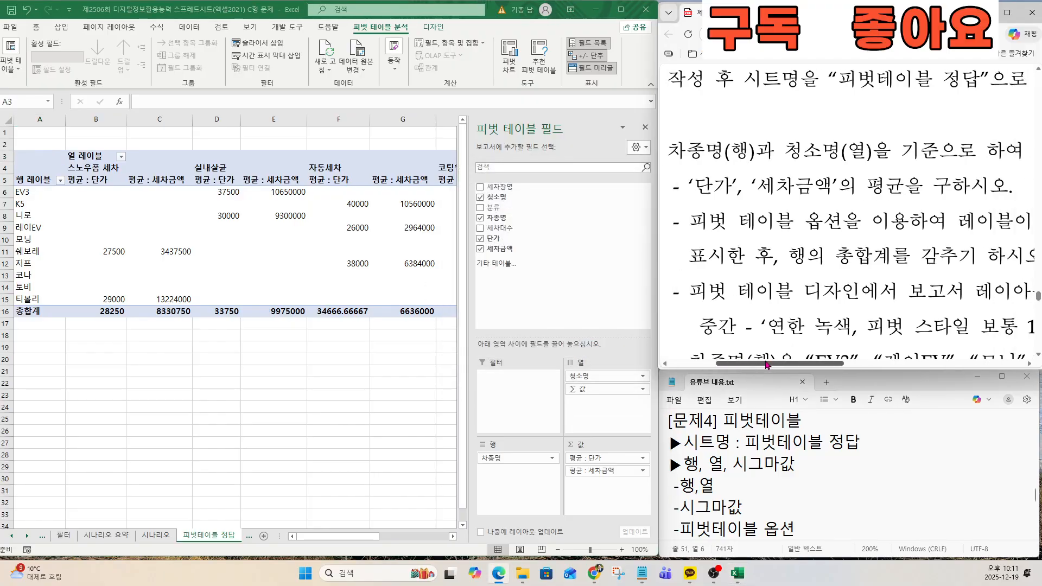
drag(691, 221, 816, 224)
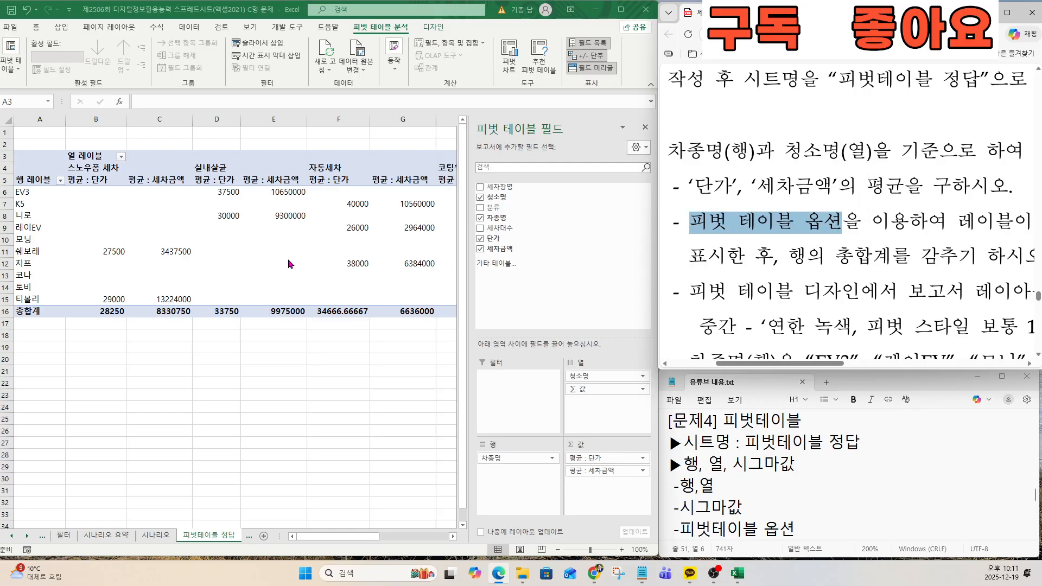
click(164, 237)
click(215, 218)
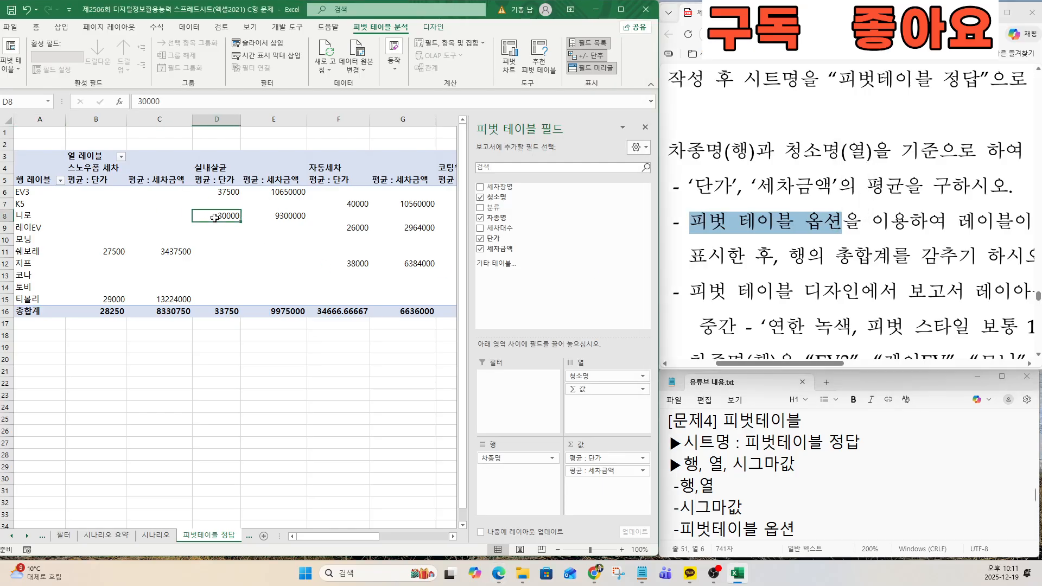
click(226, 265)
click(265, 226)
click(332, 263)
click(197, 240)
click(163, 204)
click(217, 239)
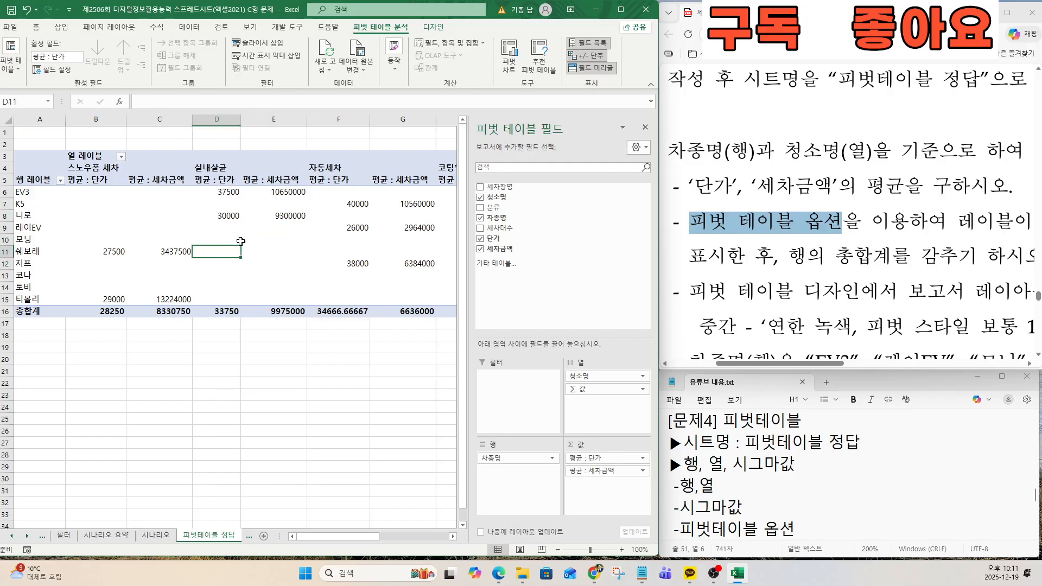
right_click(244, 240)
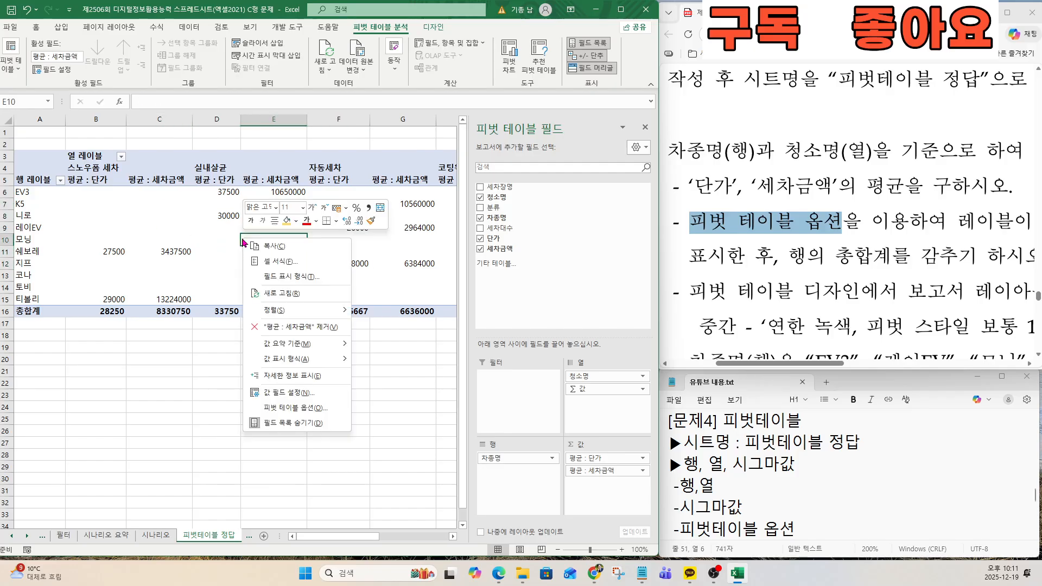
click(299, 408)
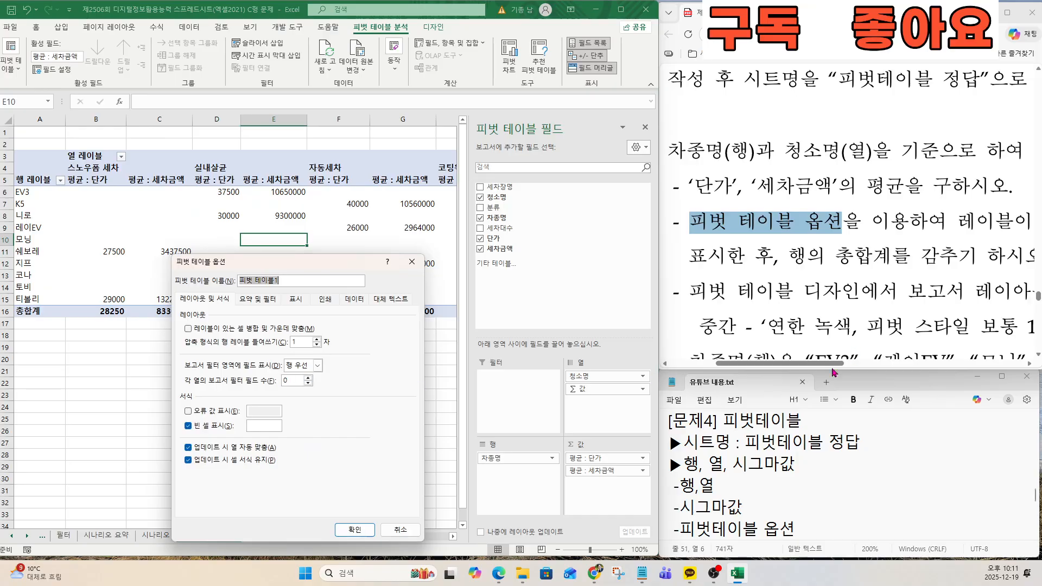
Examine the exam's pivot table option conditions for label cells, empty cells and row grand totals
drag(834, 365, 846, 366)
scroll(855, 276, down, 6)
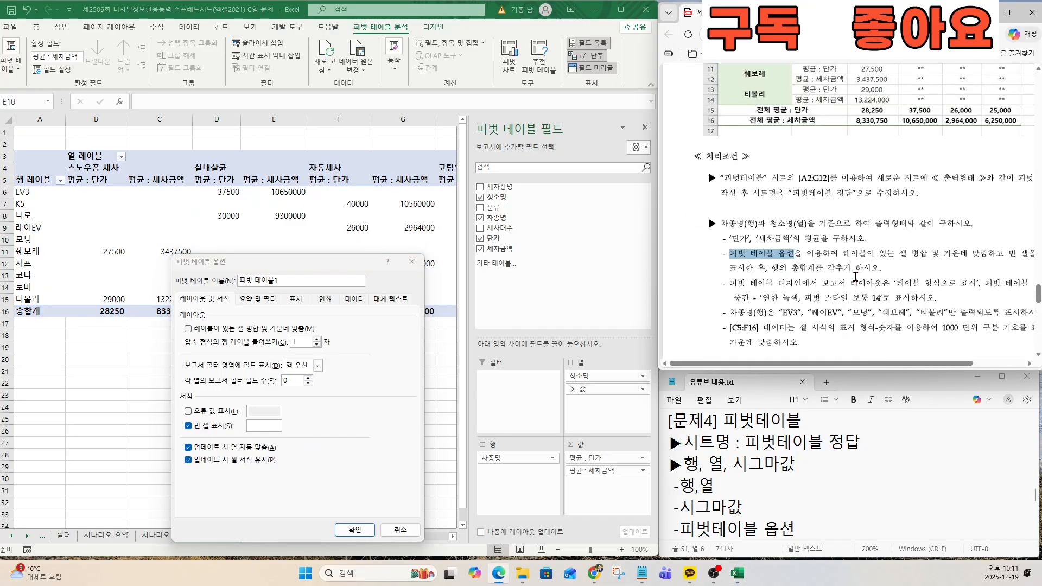
drag(915, 357, 944, 361)
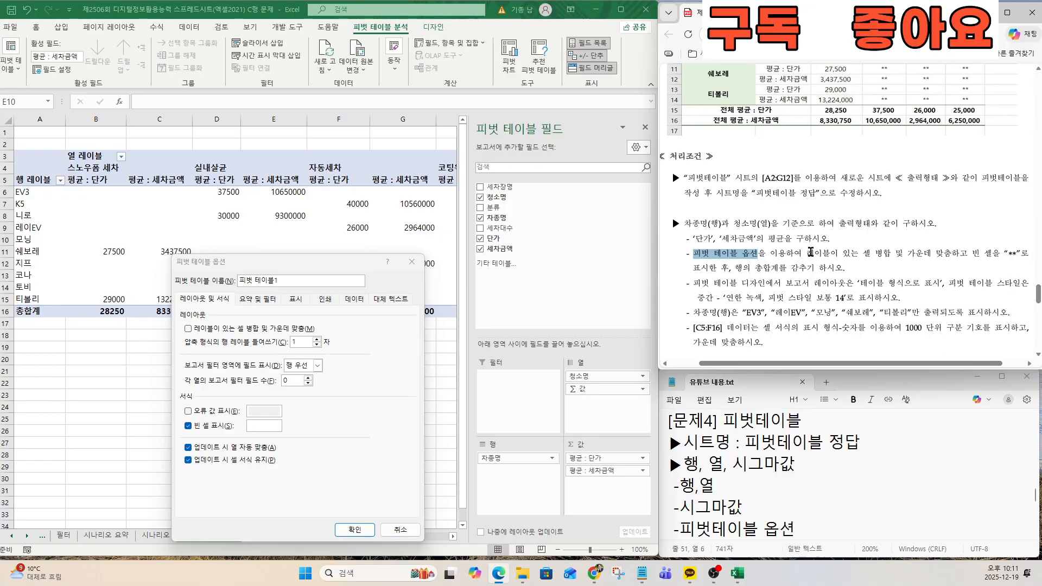
drag(807, 253, 880, 253)
drag(949, 253, 1029, 254)
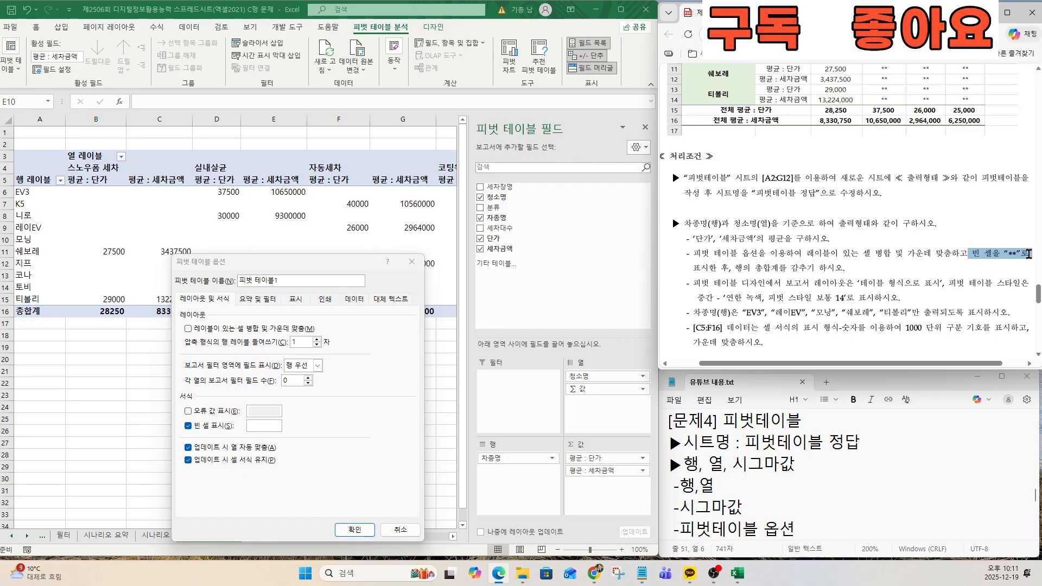
drag(739, 267, 744, 268)
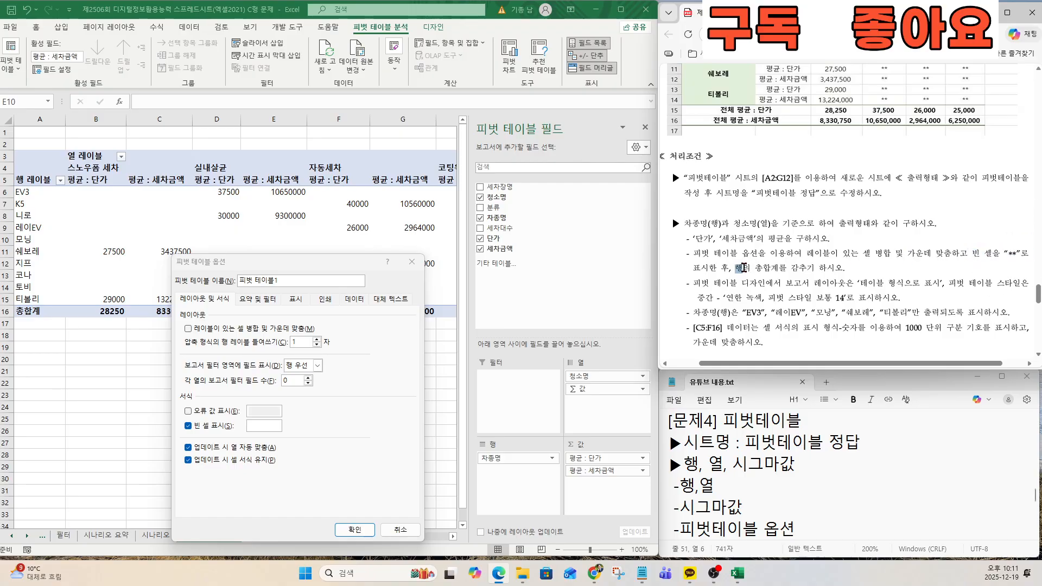
drag(816, 268, 846, 275)
click(835, 260)
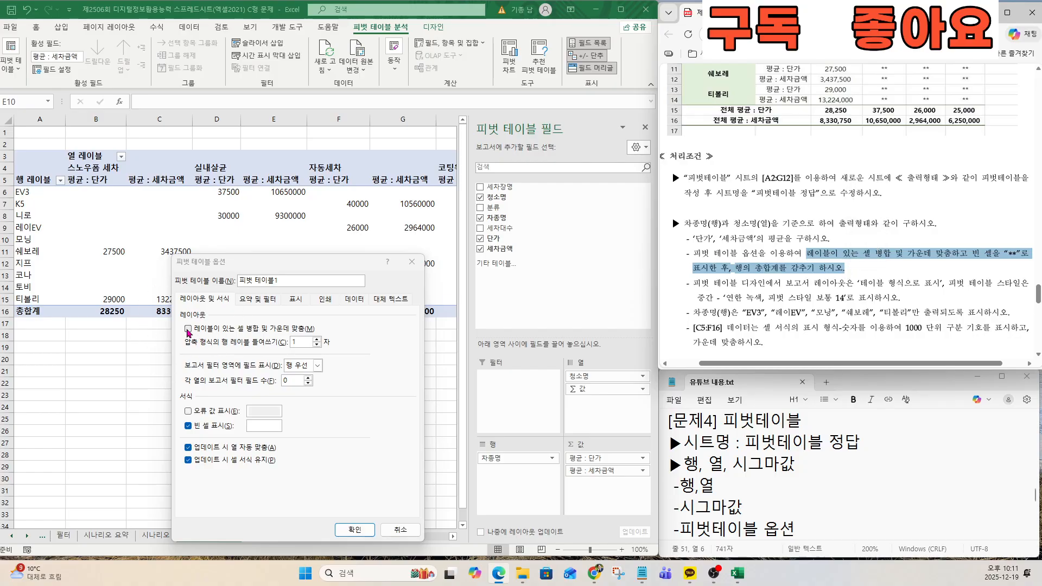
In the pivot table options, merge and center cells with labels and show empty cells as **
click(188, 330)
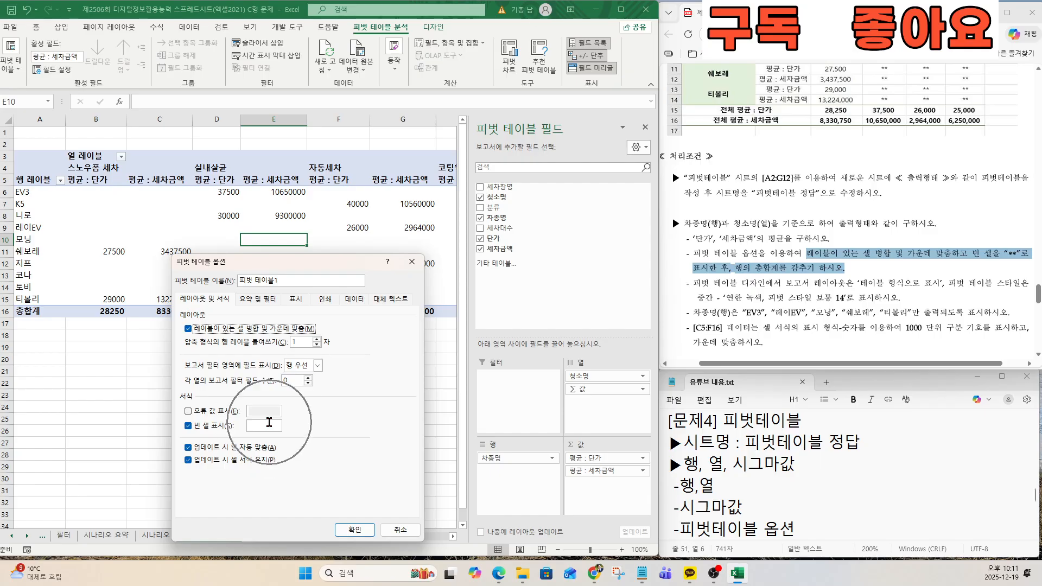
click(269, 422)
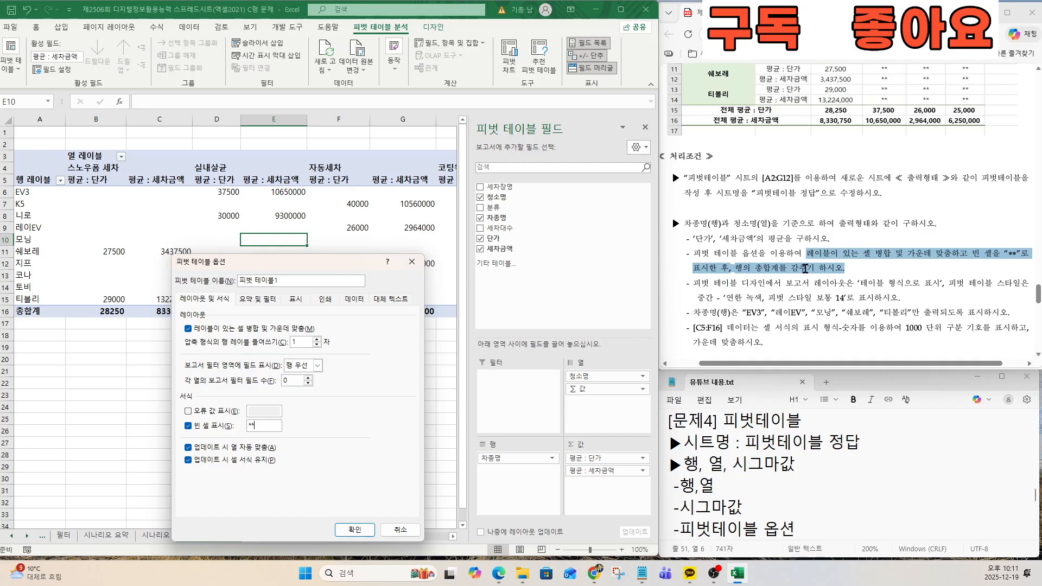
click(261, 301)
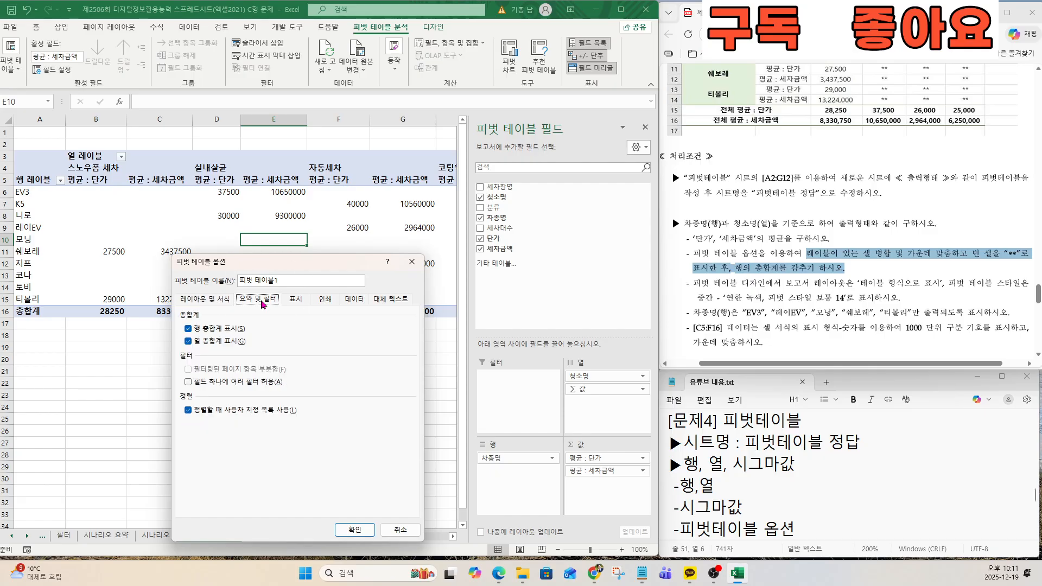
click(217, 301)
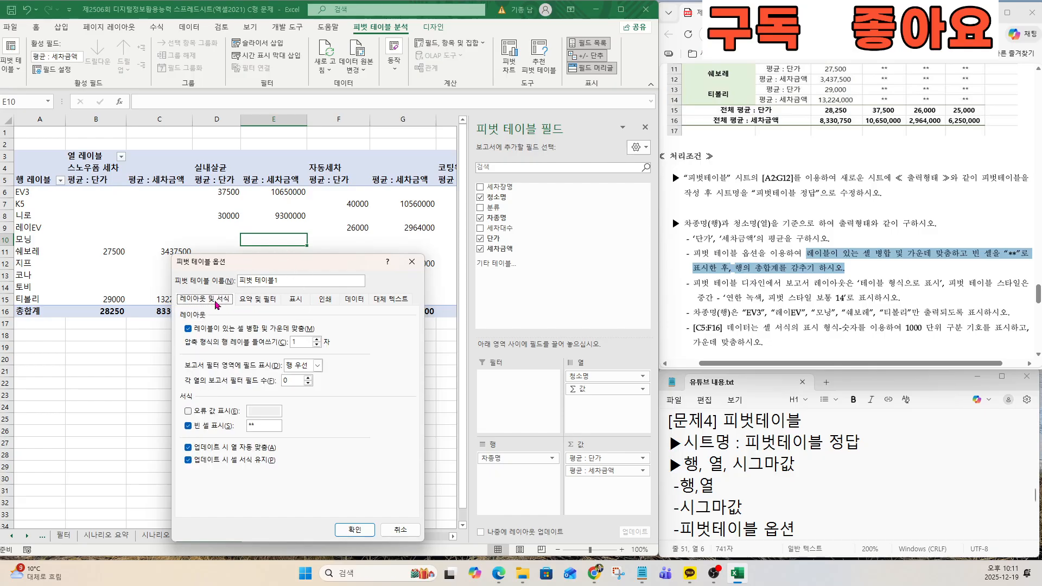
Turn off 행 총합계 표시 for the pivot table and apply the options
click(256, 306)
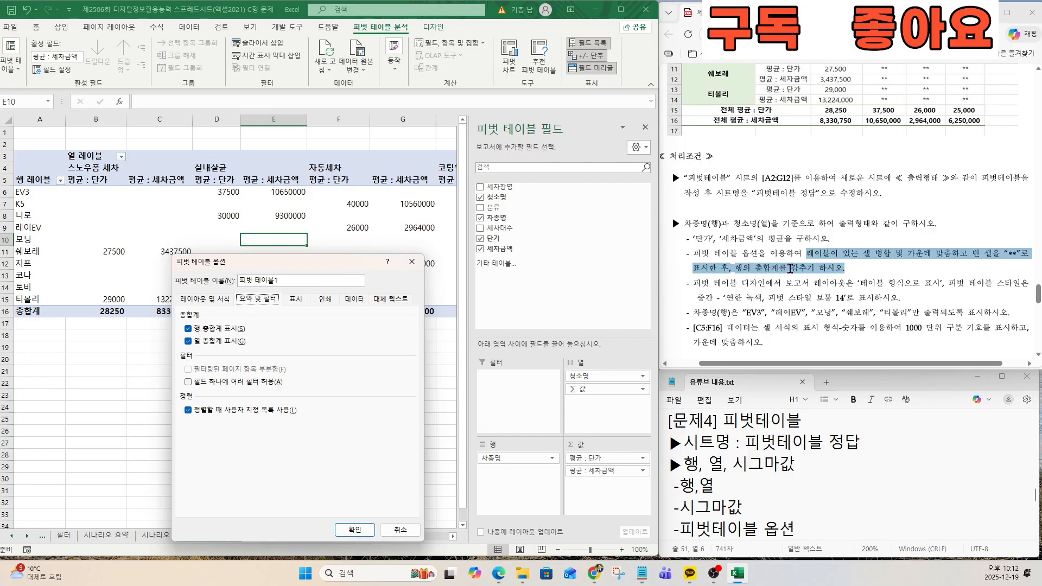
click(190, 329)
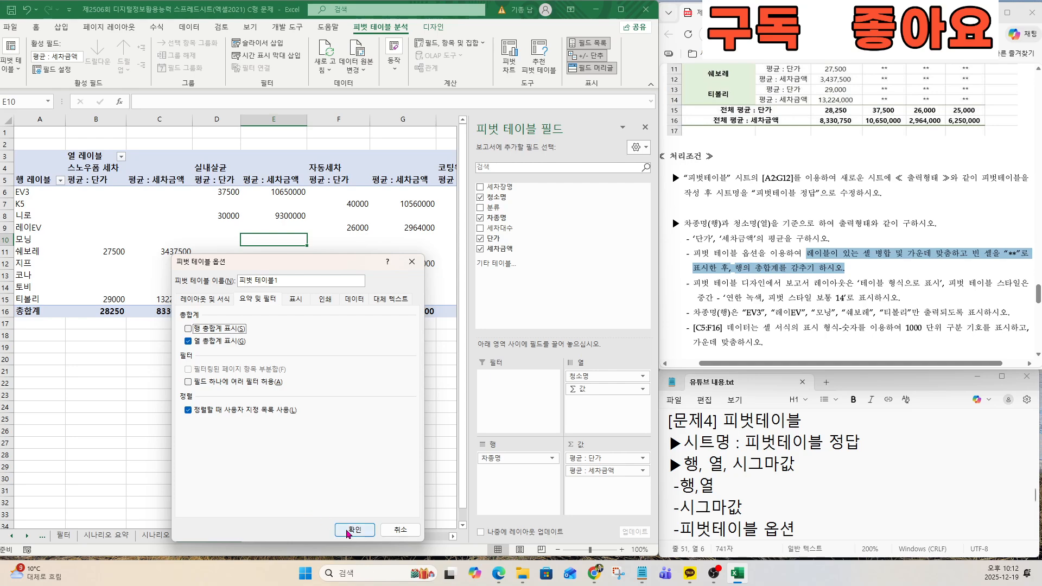
click(348, 532)
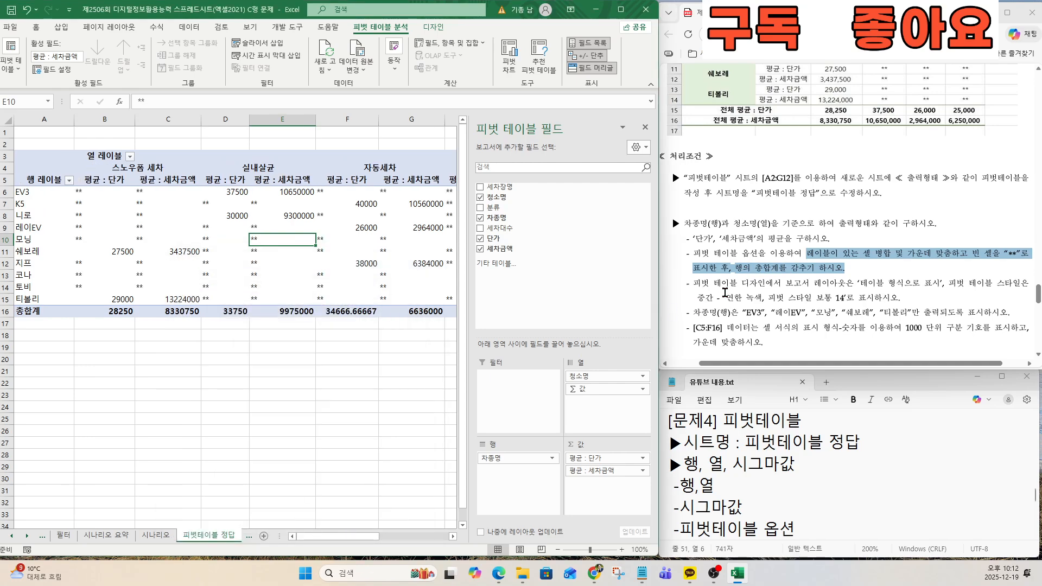
Following the exam's design condition, set the pivot table's report layout to 테이블 형식으로 표시
click(725, 292)
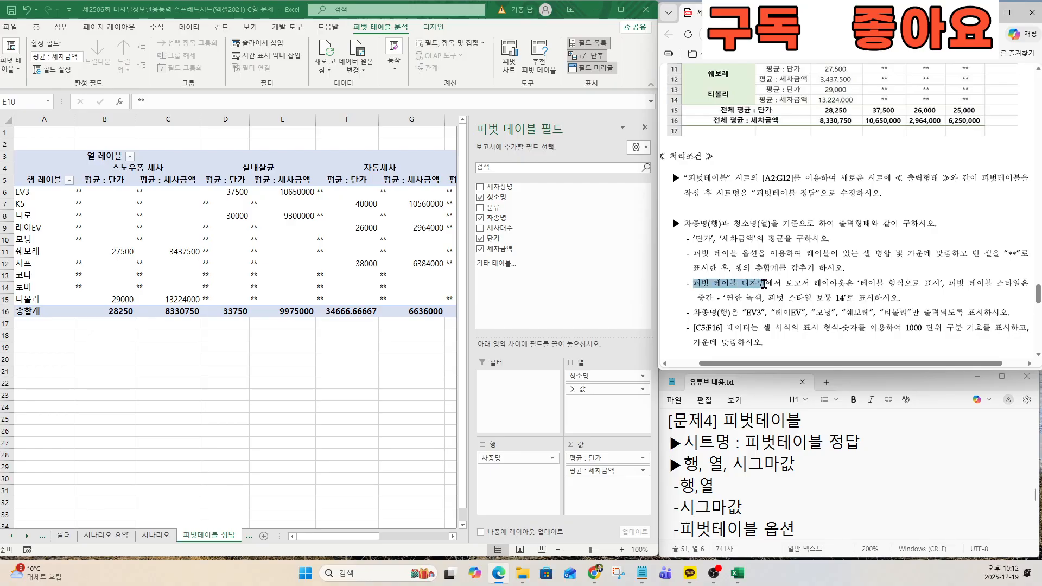
scroll(755, 289, up, 5)
drag(729, 276, 776, 278)
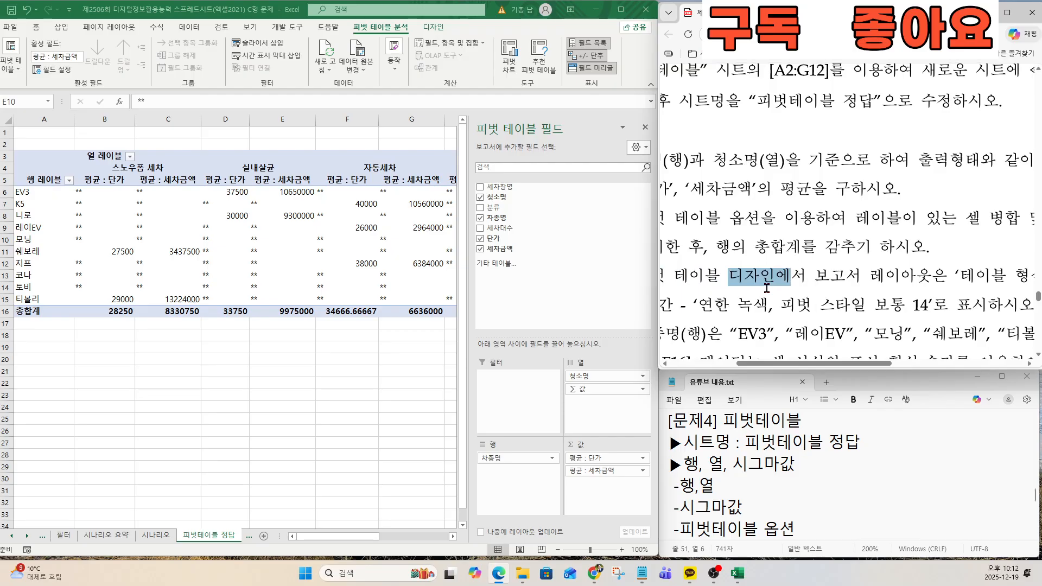
click(429, 29)
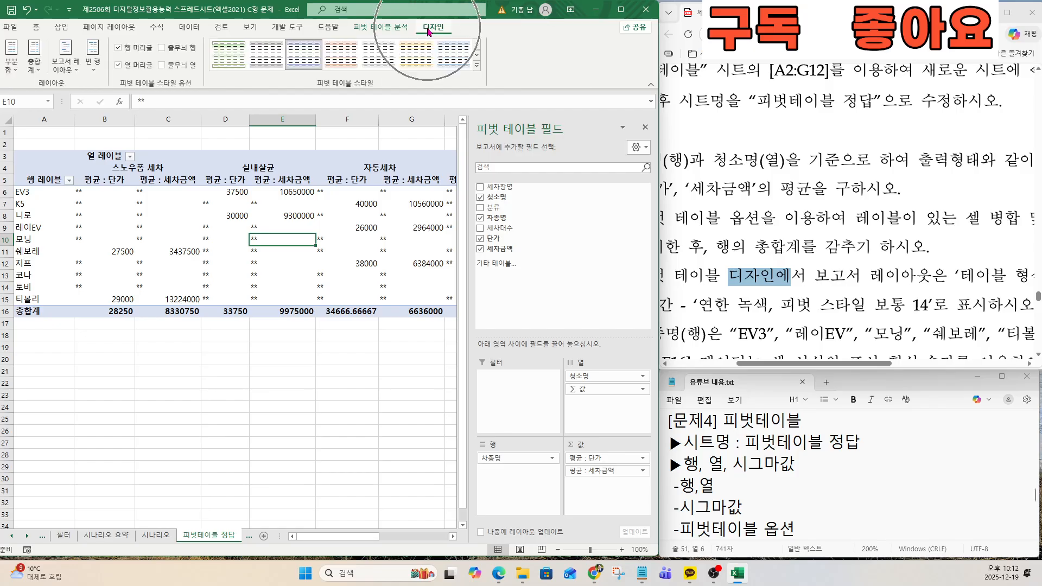
scroll(834, 315, down, 2)
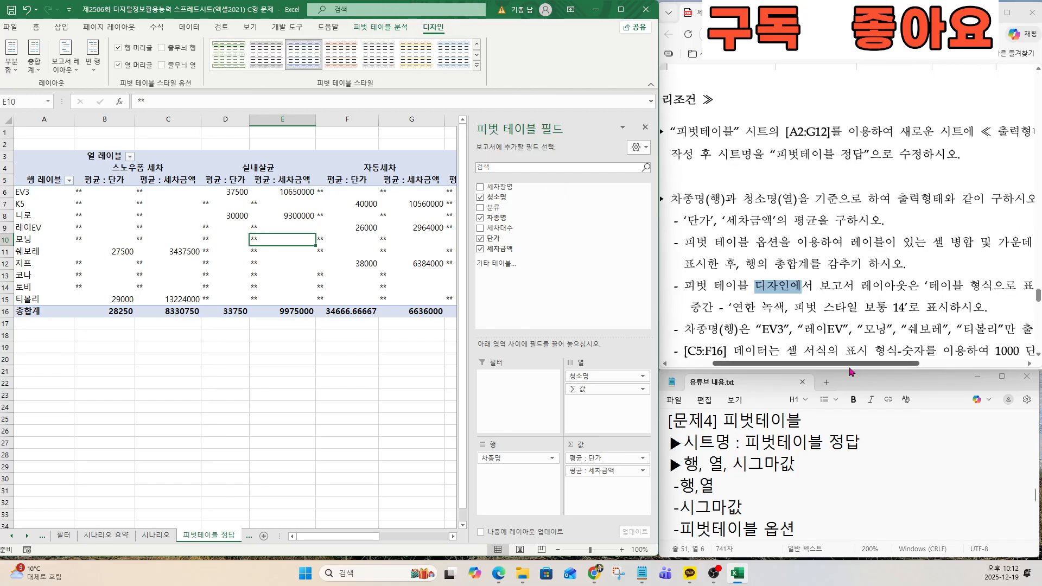
drag(849, 364, 921, 368)
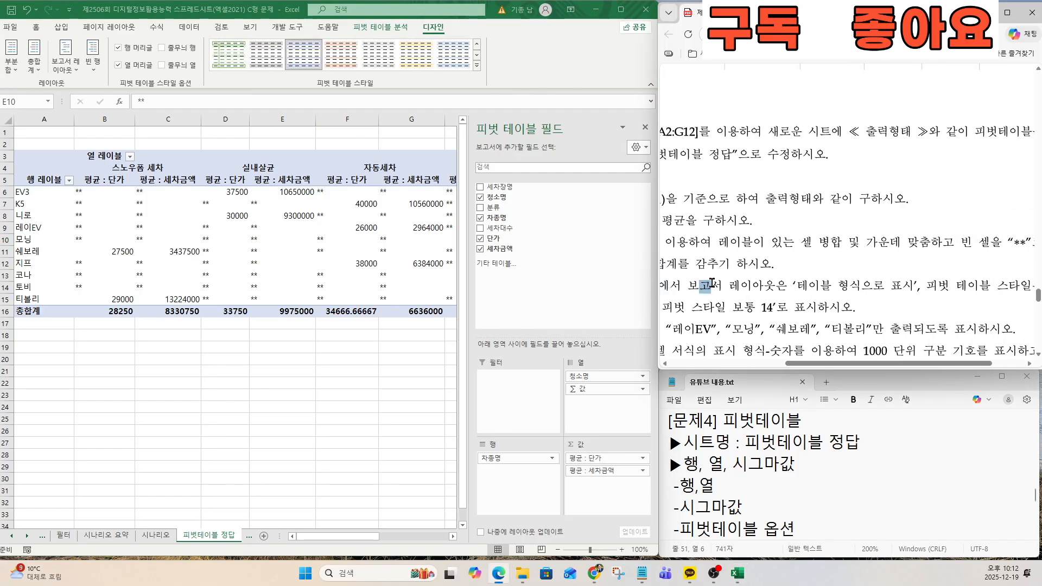
drag(712, 283, 907, 287)
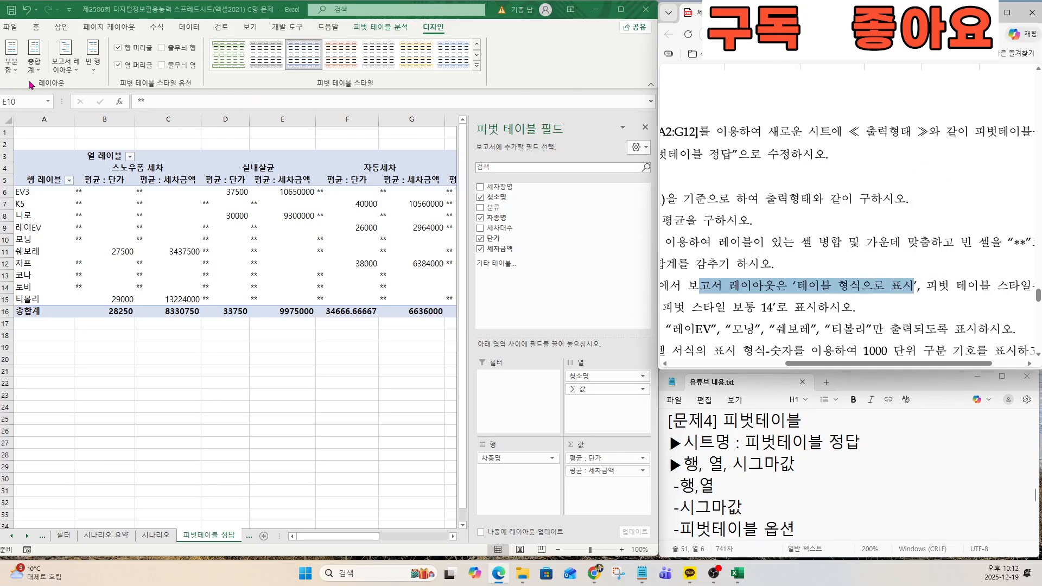
key(ctrl)
key(ctrl)
click(57, 69)
key(ctrl)
key(ctrl)
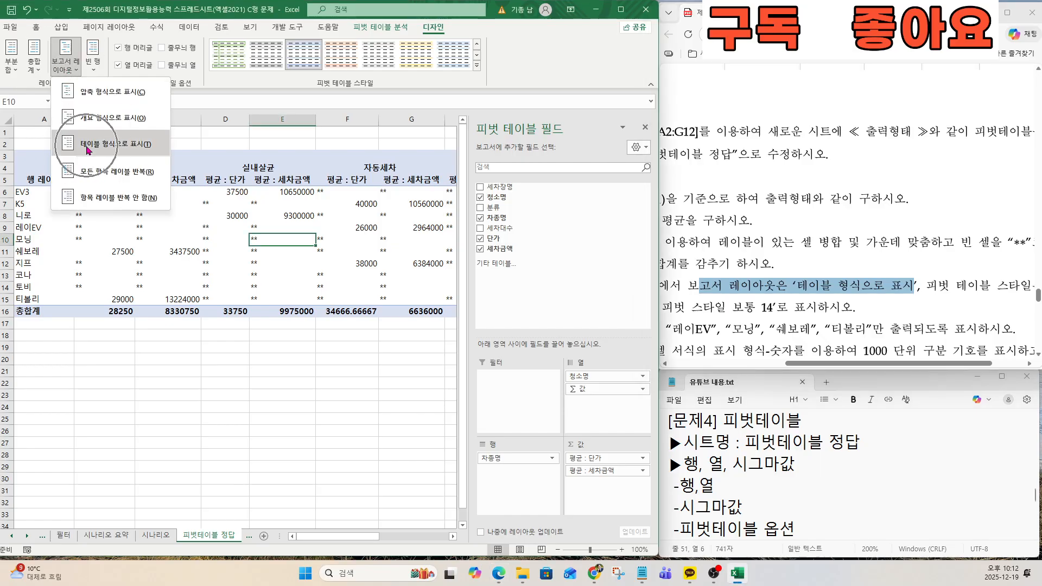
click(87, 146)
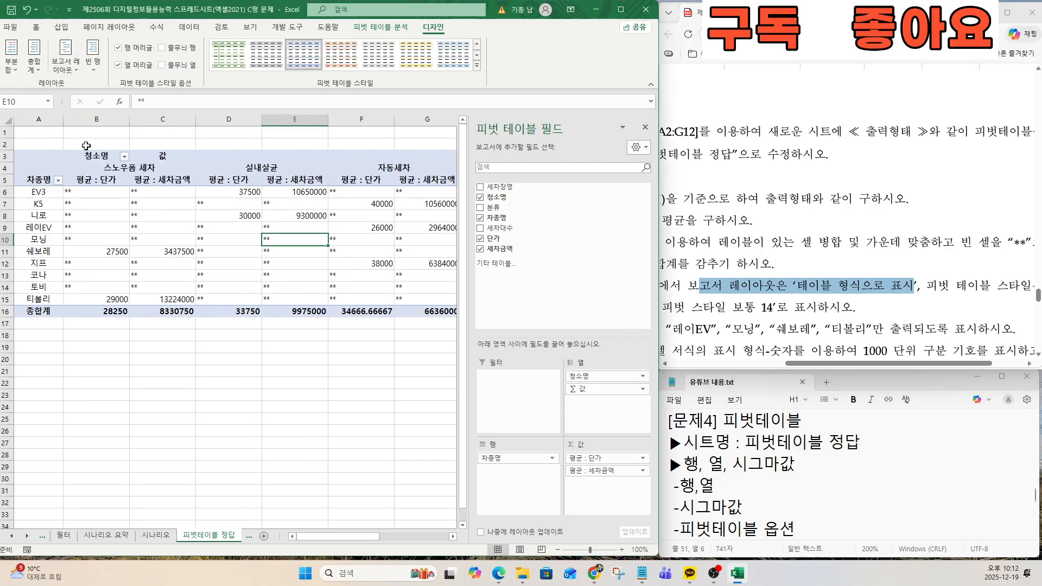
Apply the medium pivot table style 연한 녹색, 피벗 스타일 보통 14 that the exam's design condition requires
drag(893, 363, 833, 371)
key(ctrl)
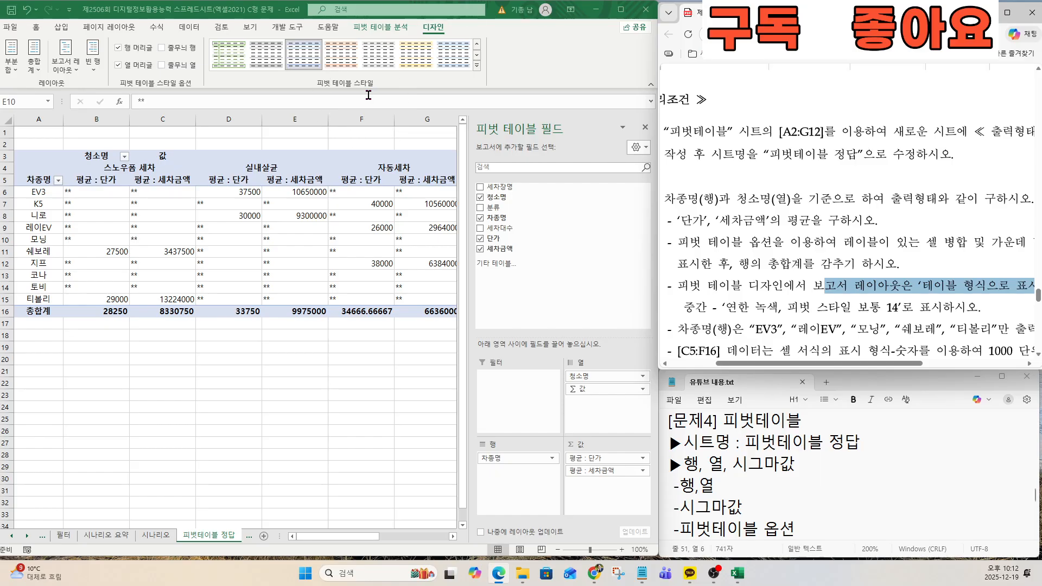
key(ctrl)
key(ctrl)
click(476, 66)
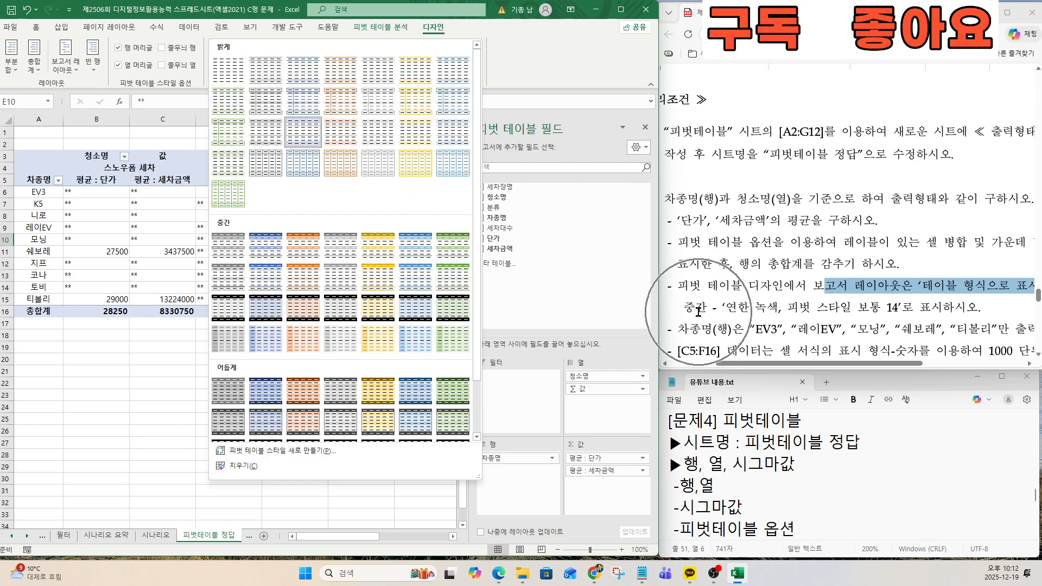
key(ctrl)
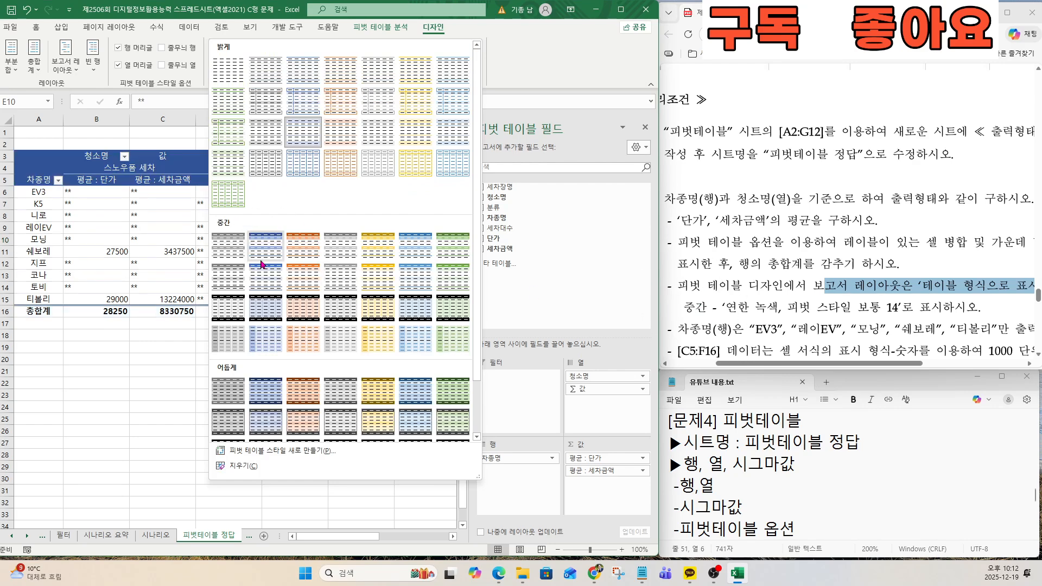
key(ctrl)
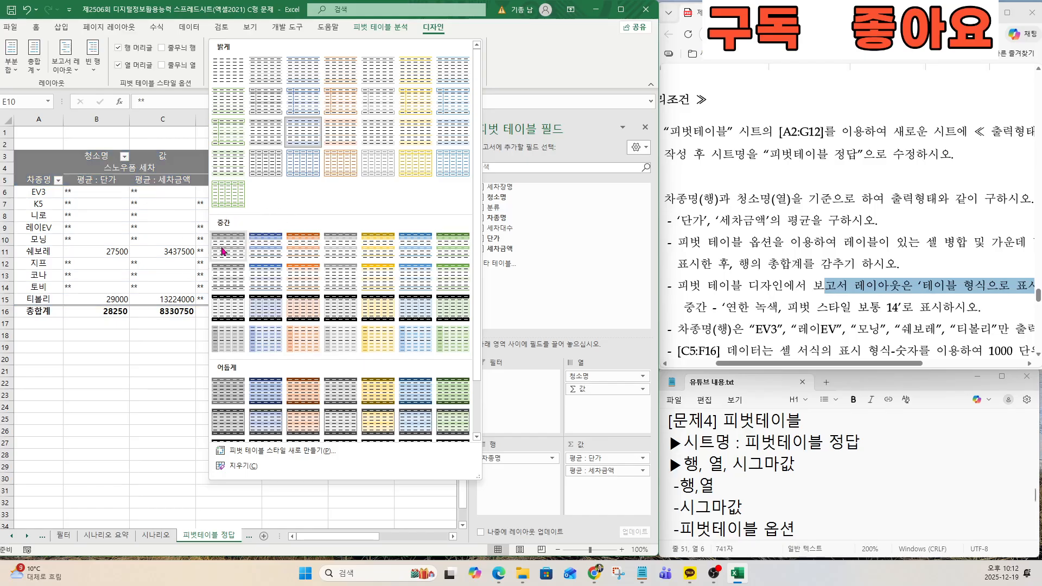
key(ctrl)
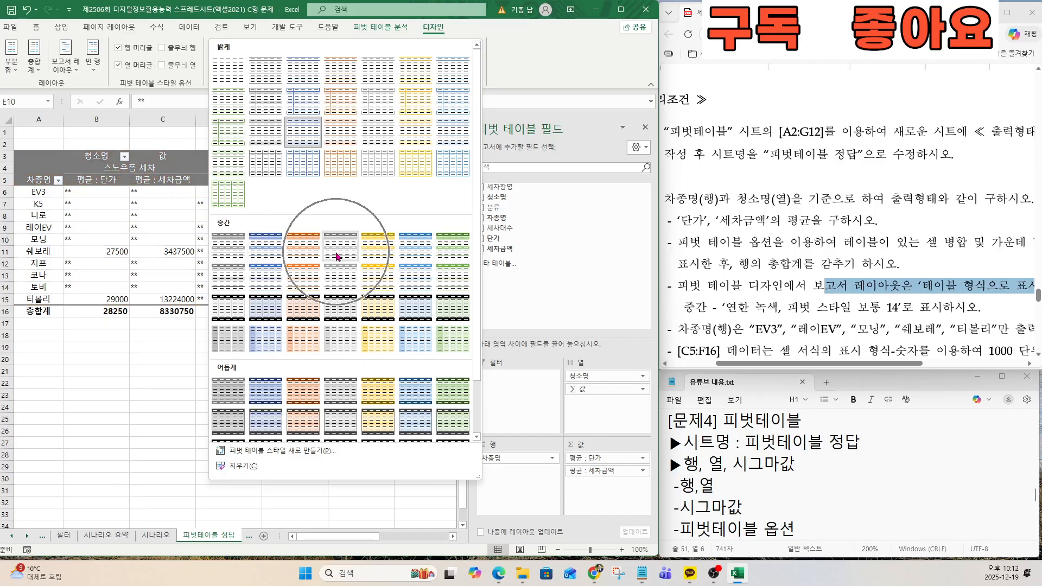
key(ctrl)
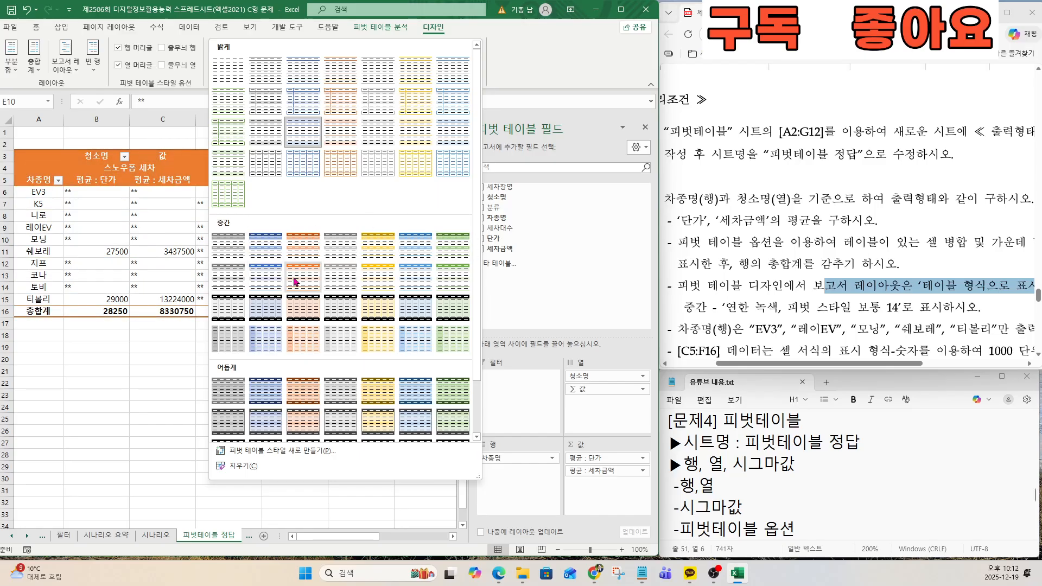
key(ctrl)
key(ctrl)
key(ctrl)
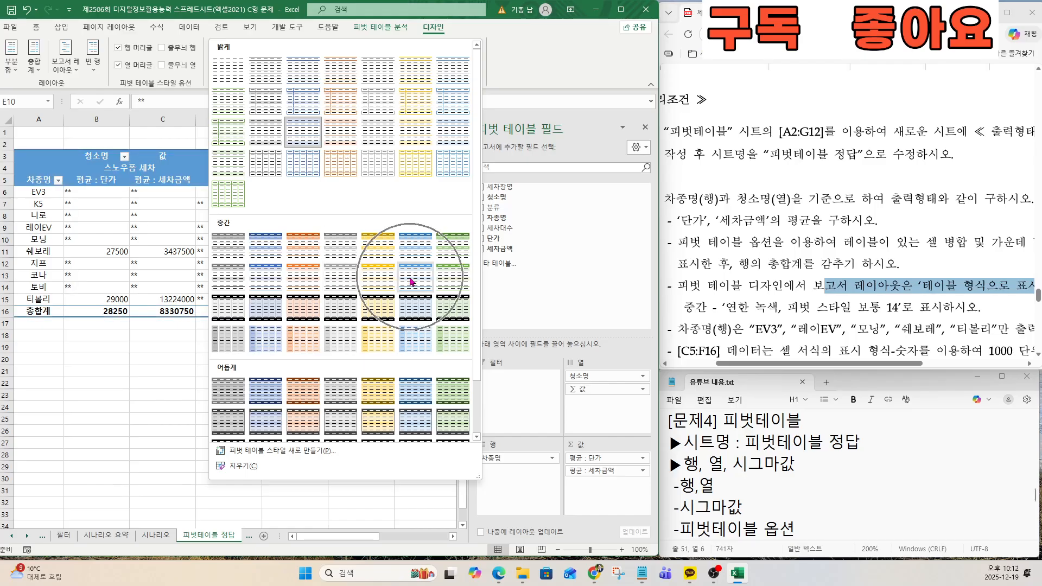
key(ctrl)
key(ctrl)
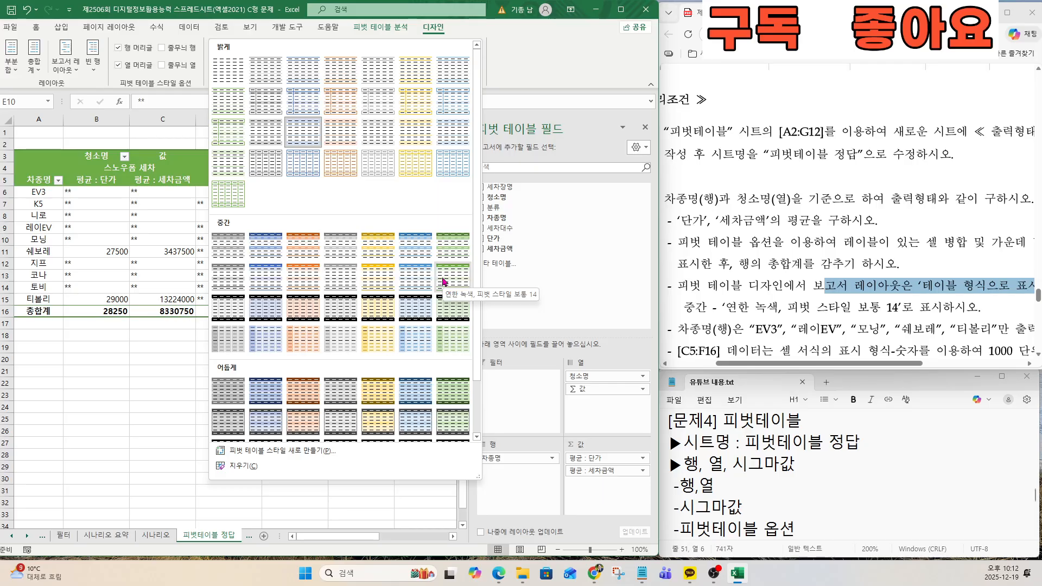
click(443, 282)
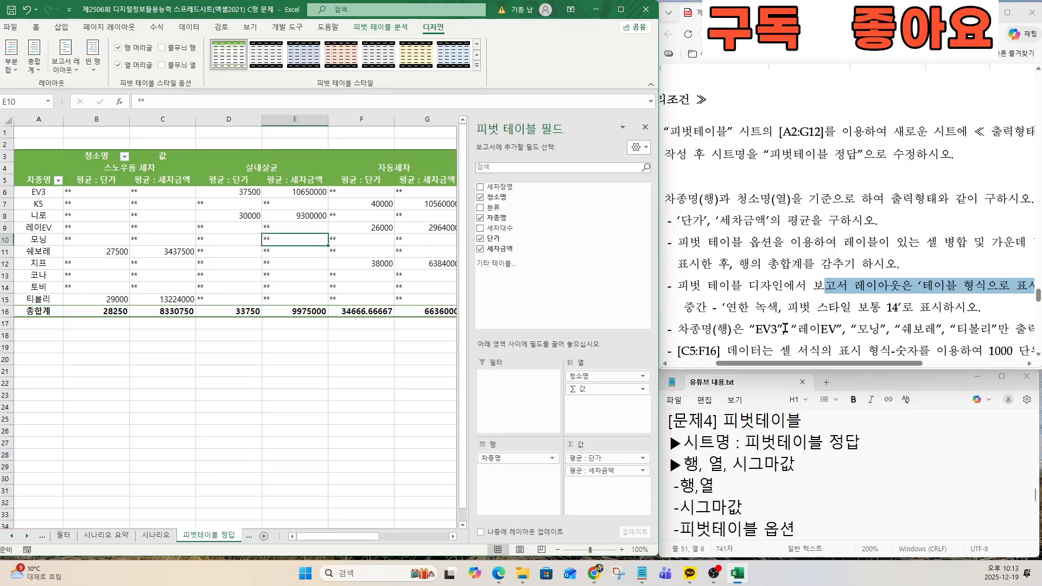
Filter the 차종명 row field to show only EV3, 레이EV, 모닝, 쉐보레 and 티볼리
drag(678, 329, 750, 330)
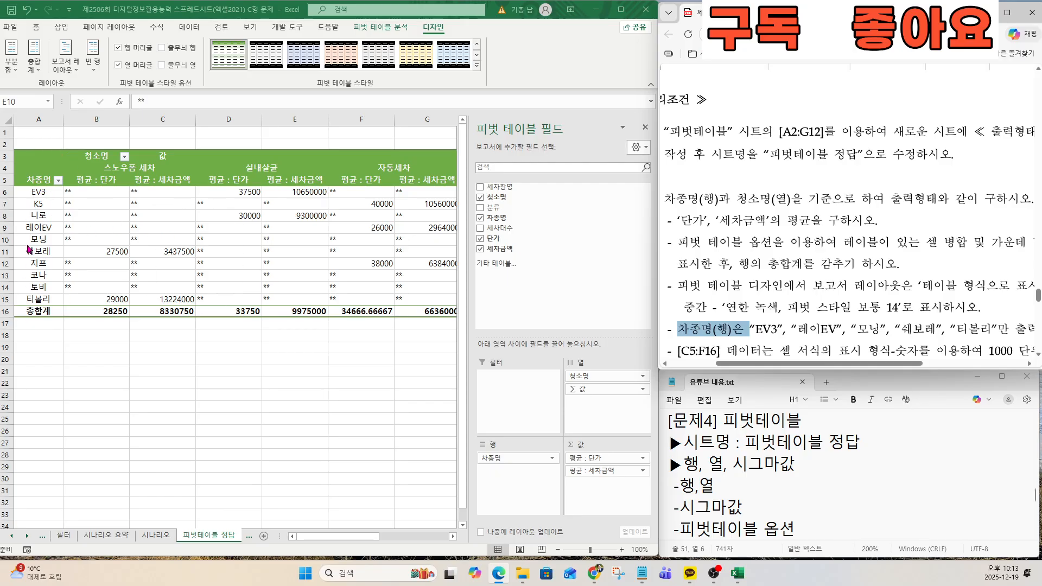
ctrl+scroll(29, 249, up, 4)
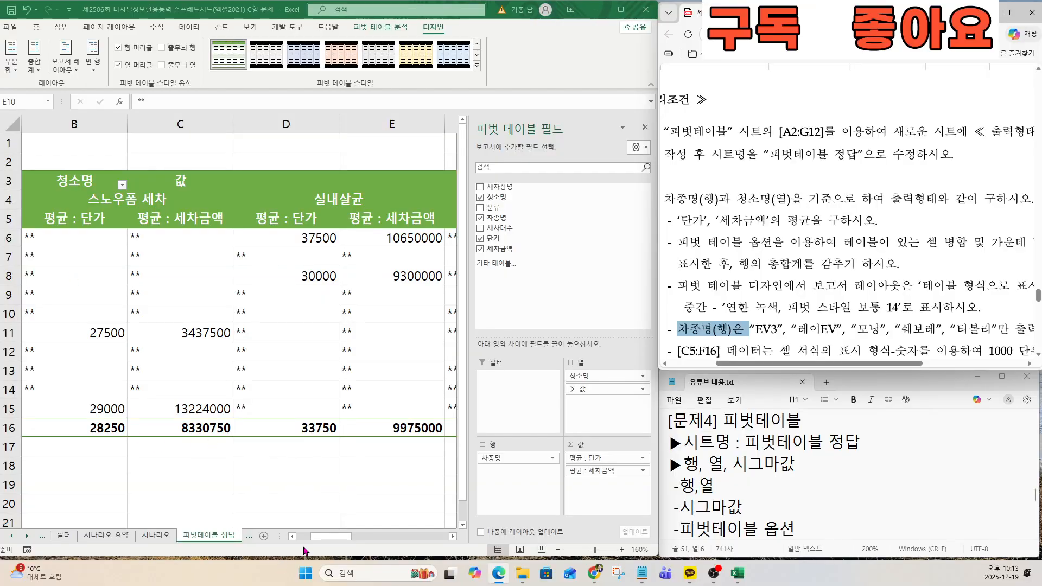
click(304, 538)
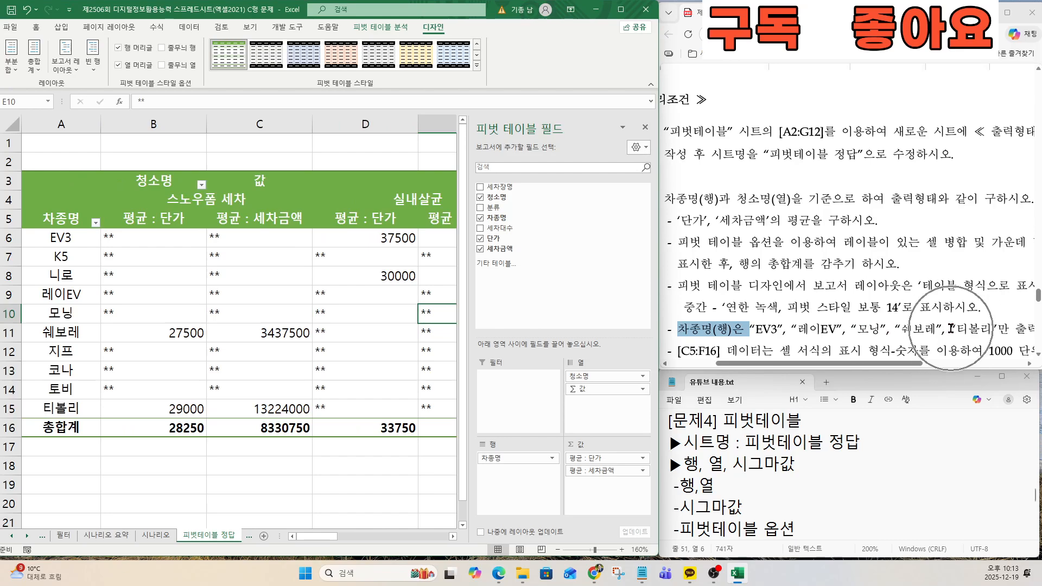
click(95, 224)
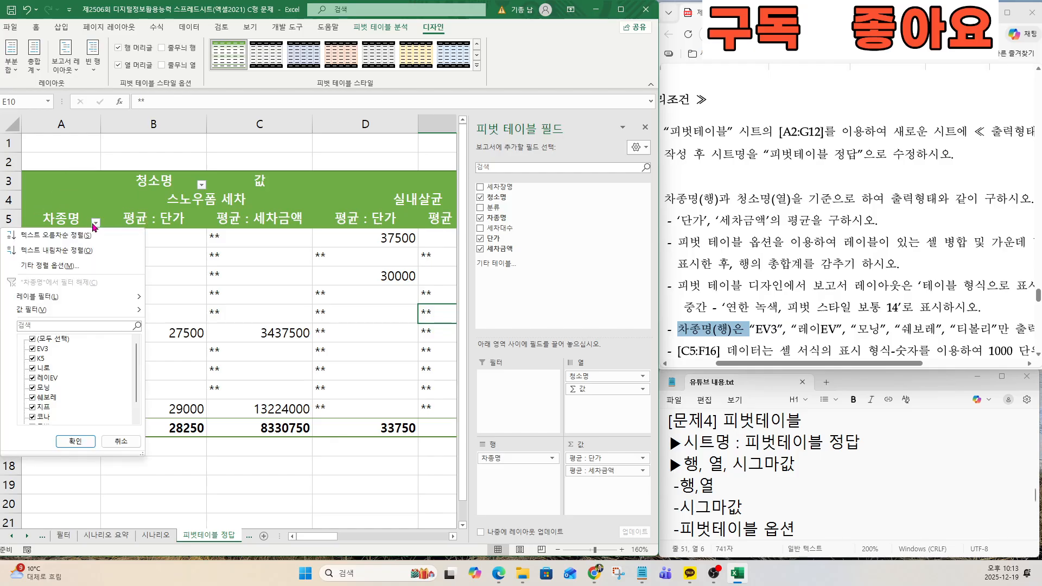
click(32, 340)
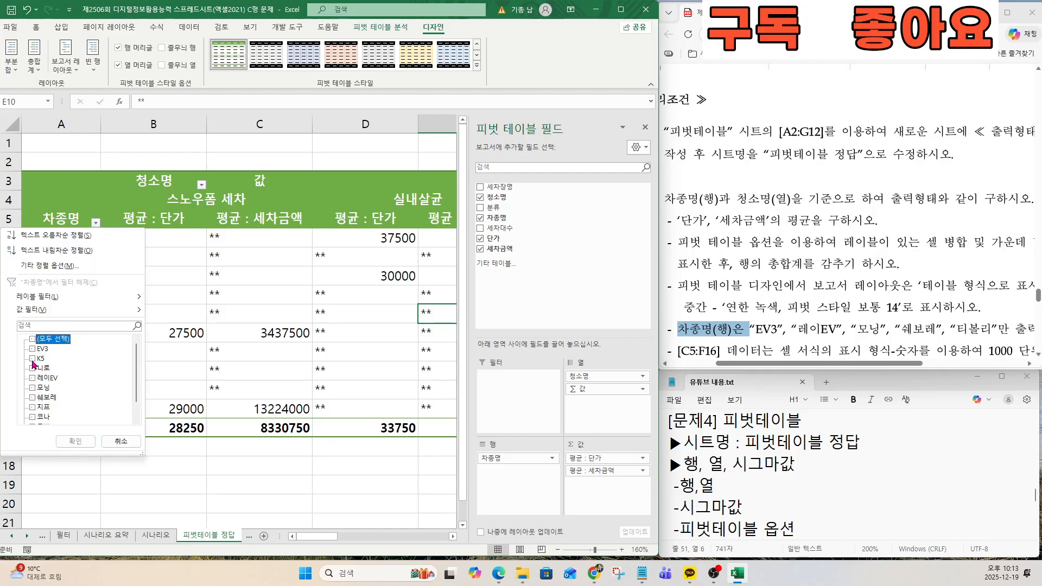
click(32, 350)
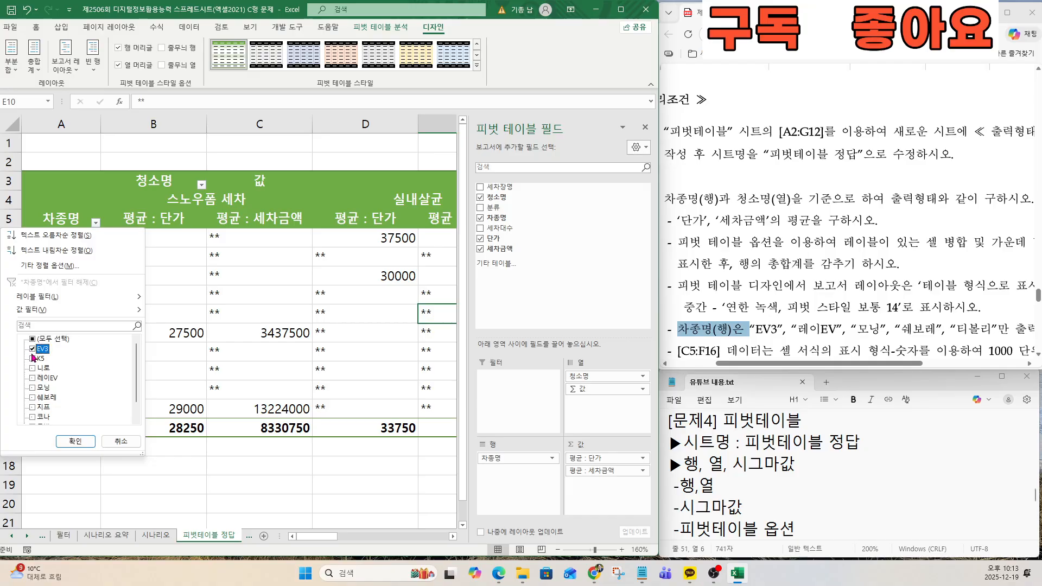
click(33, 378)
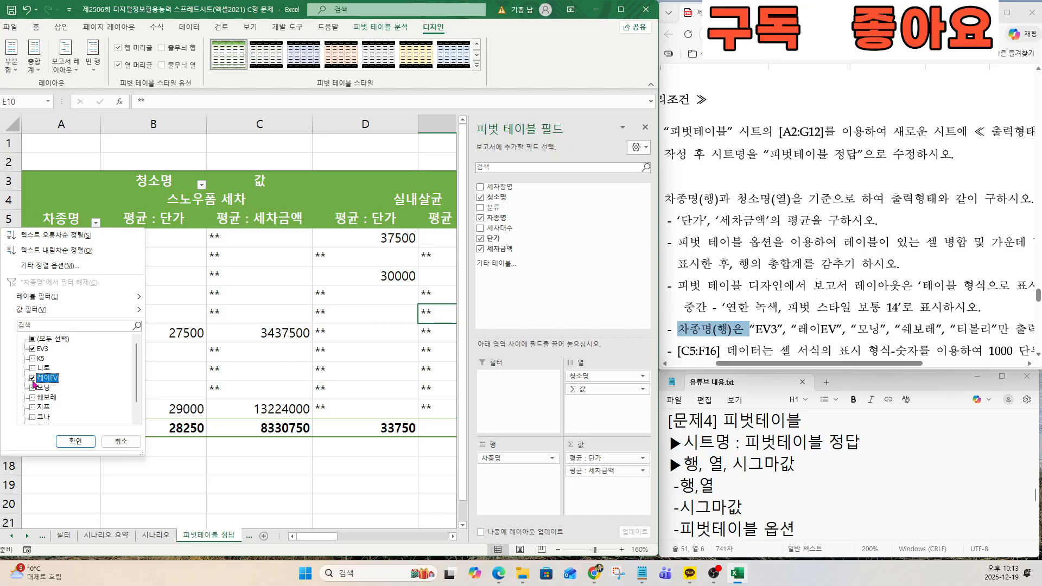
click(33, 388)
click(32, 398)
scroll(43, 415, down, 1)
click(33, 417)
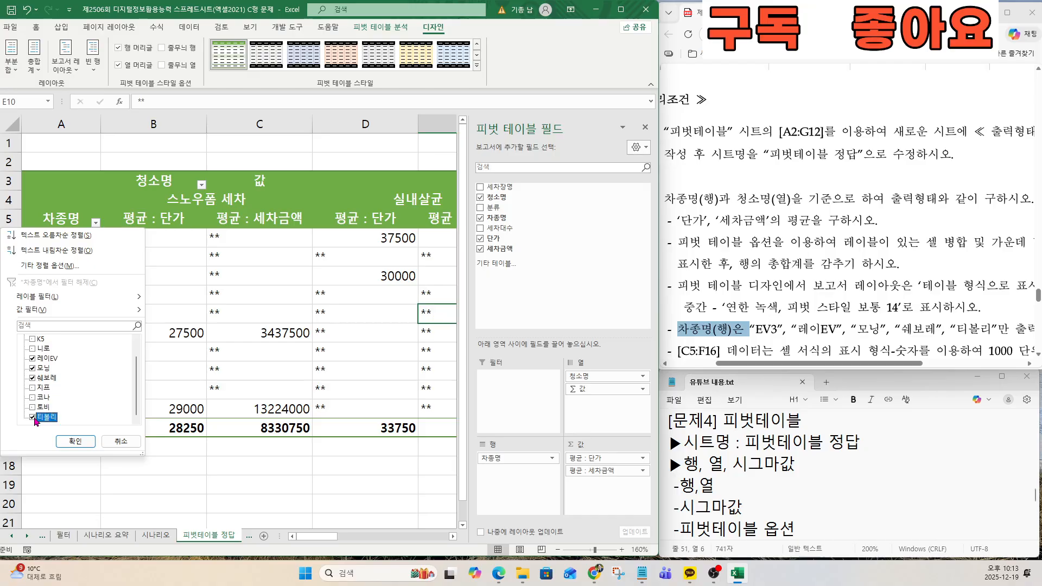
click(73, 444)
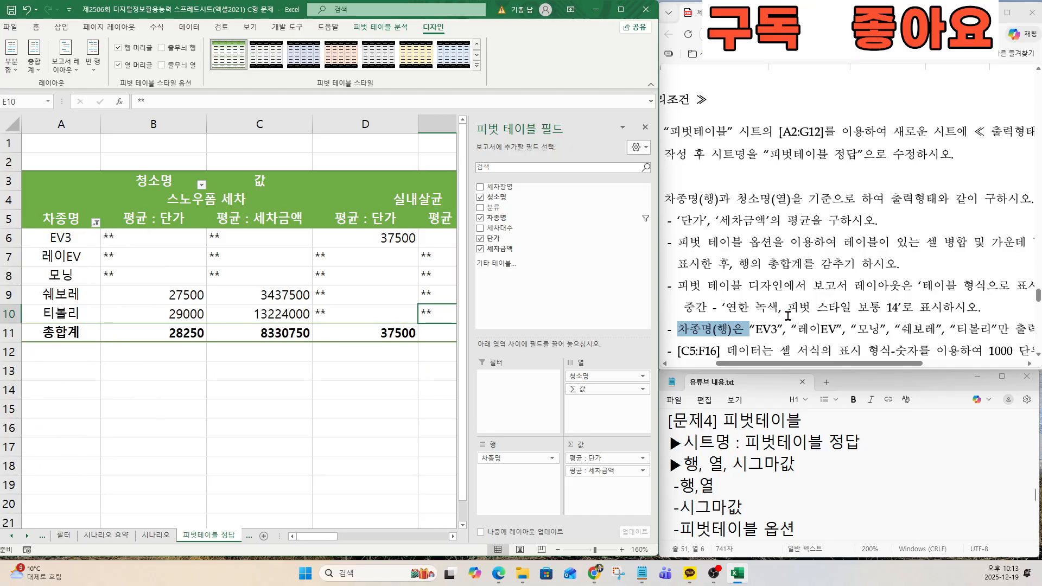
Select the range C5:F16 named in the exam's format condition and move the Σ 값 field from the columns to the rows below 차종명
scroll(789, 316, down, 5)
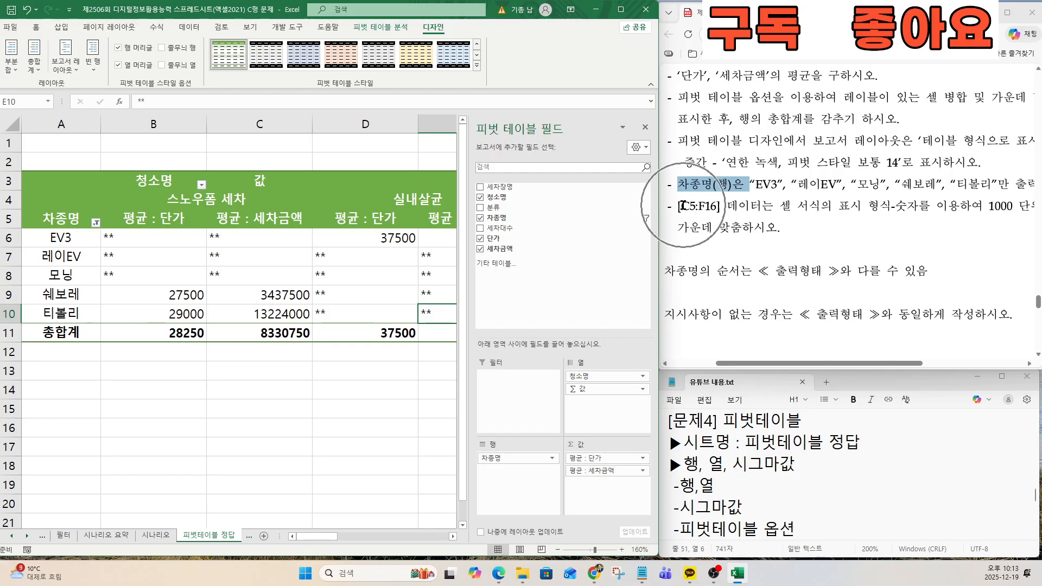
click(209, 279)
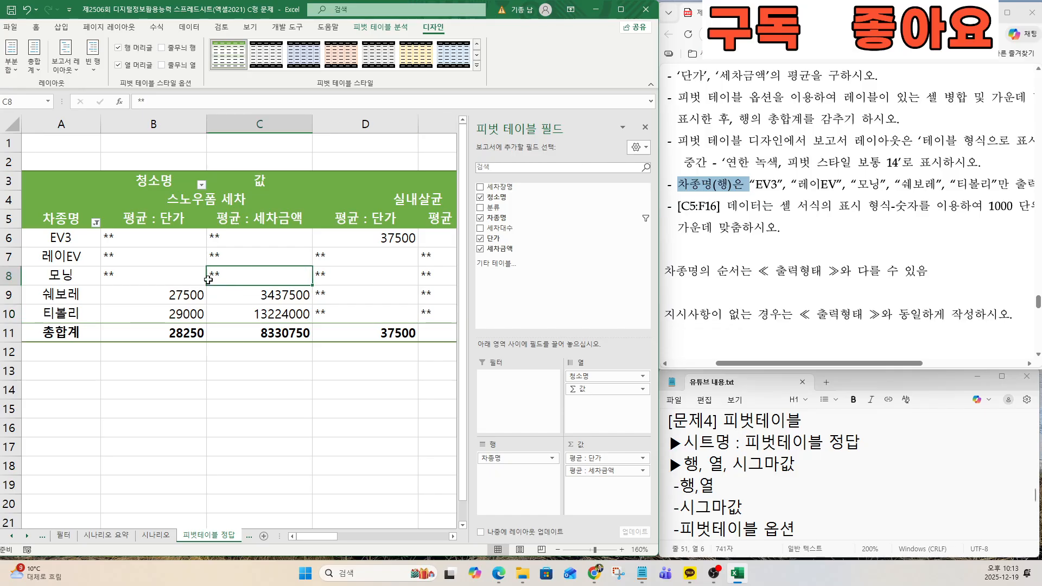
click(226, 213)
scroll(282, 407, down, 3)
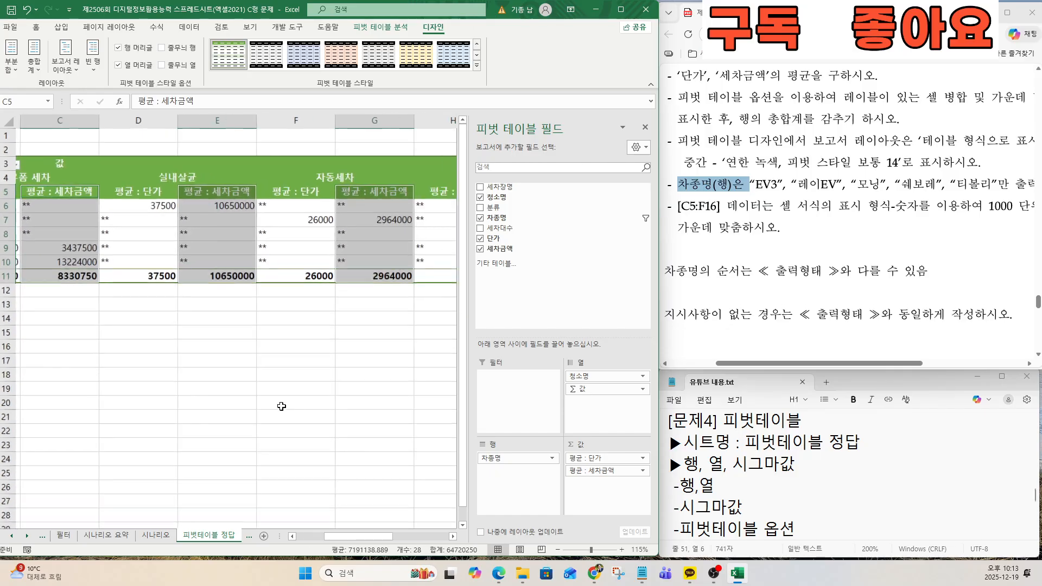
click(87, 344)
click(419, 537)
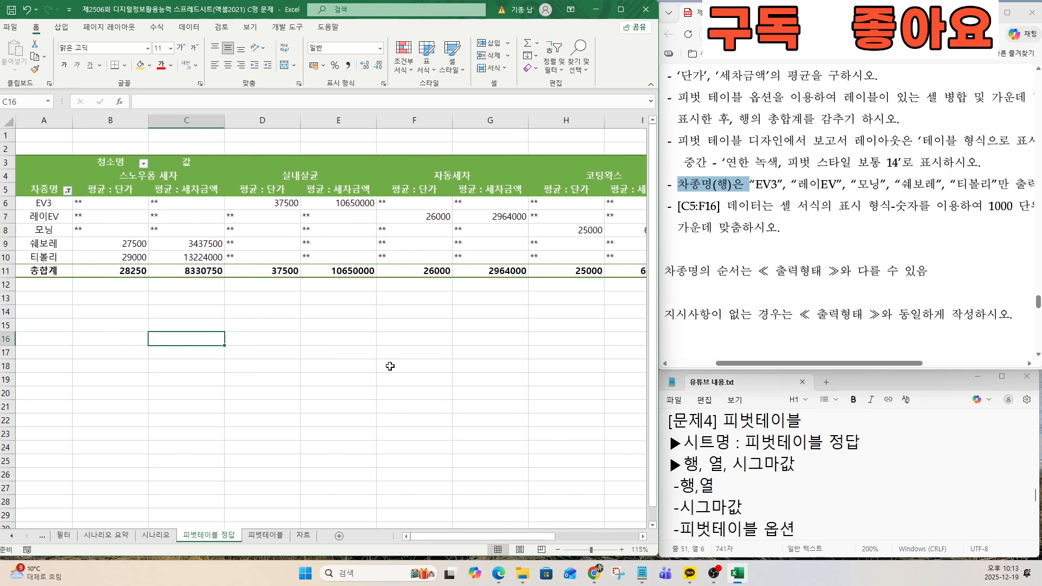
click(262, 300)
click(185, 185)
click(187, 193)
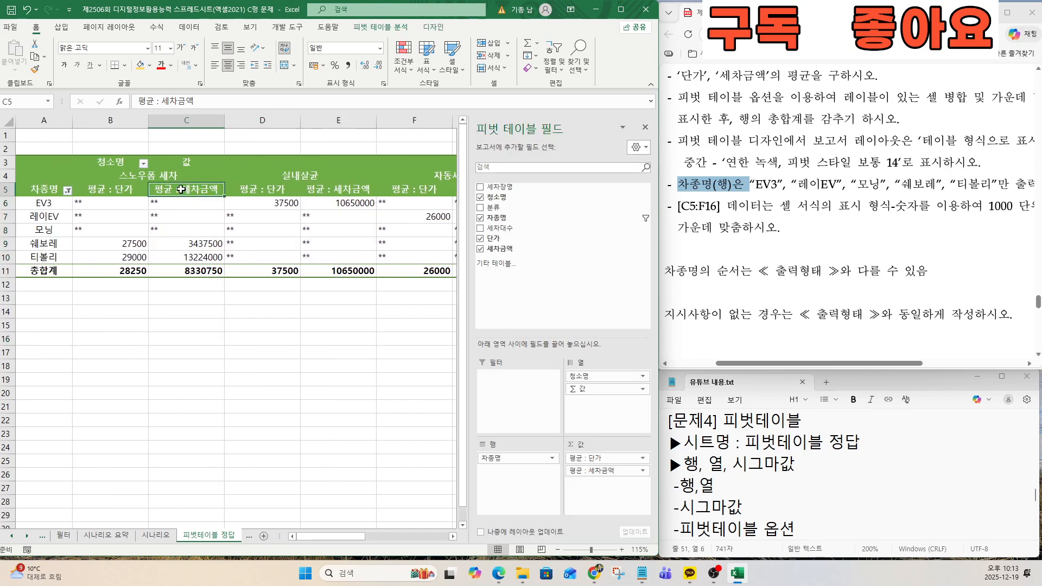
drag(187, 190, 430, 334)
scroll(241, 332, down, 2)
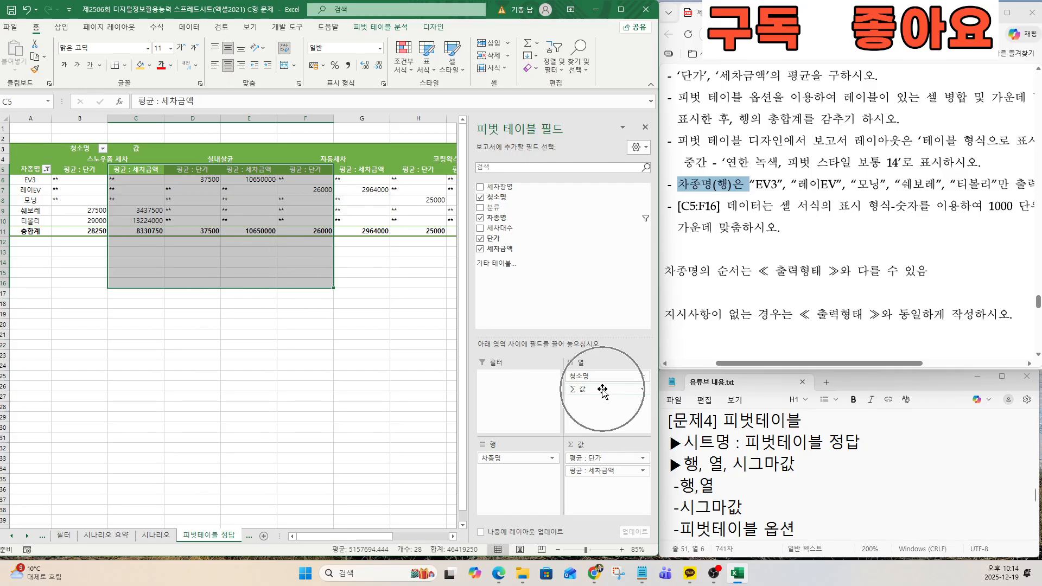
drag(602, 390, 515, 477)
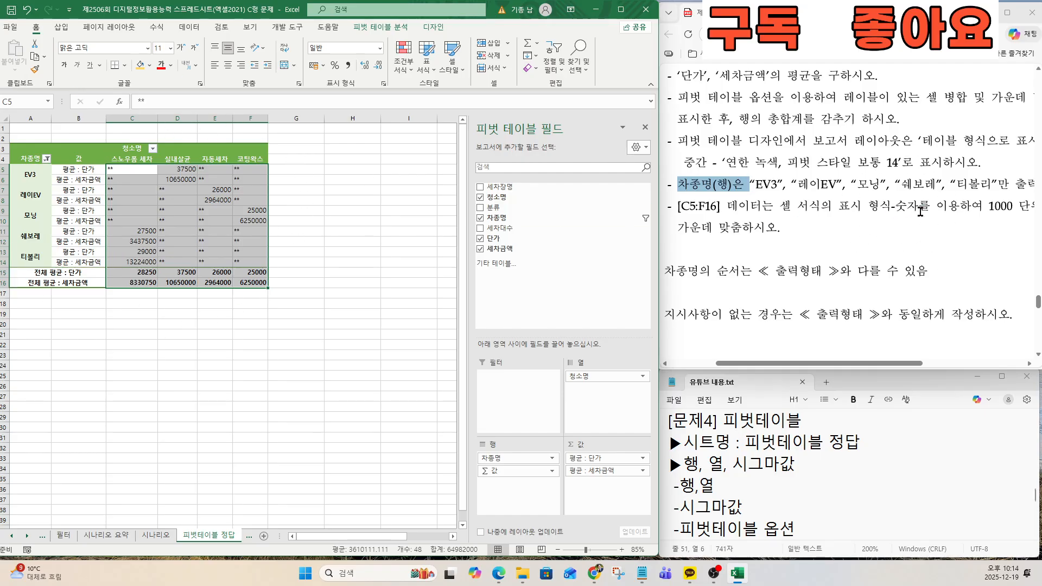
Format the selected C5:F16 cells as 숫자 with the 1000 단위 구분 기호 and set their horizontal alignment to 가운데
right_click(194, 209)
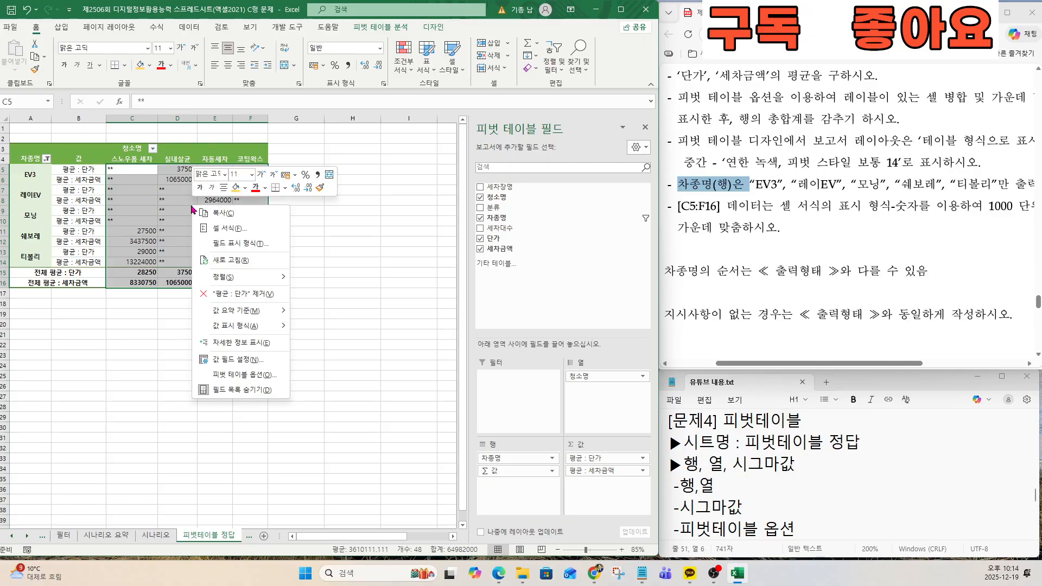
click(217, 228)
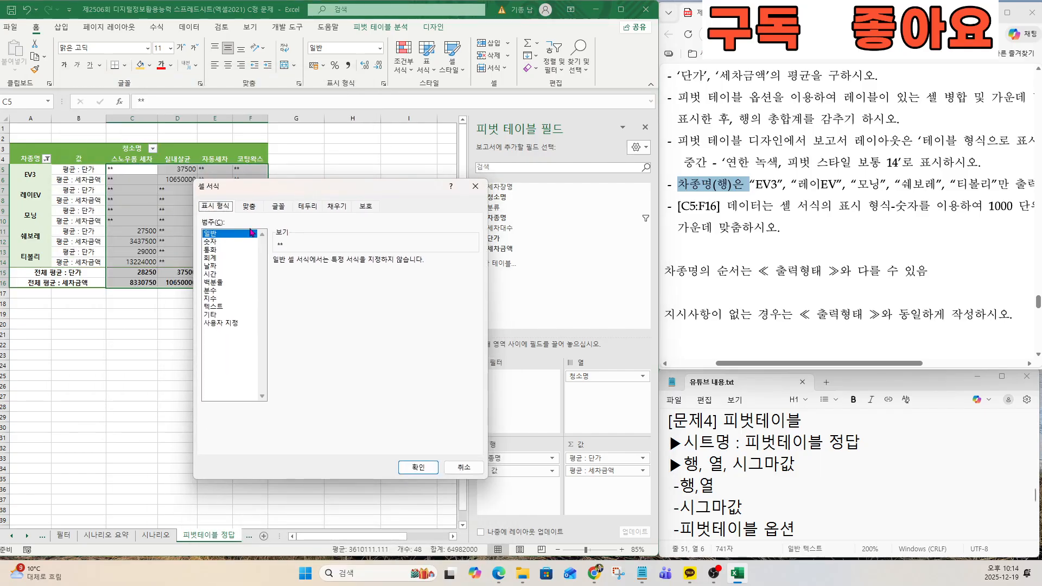
click(211, 242)
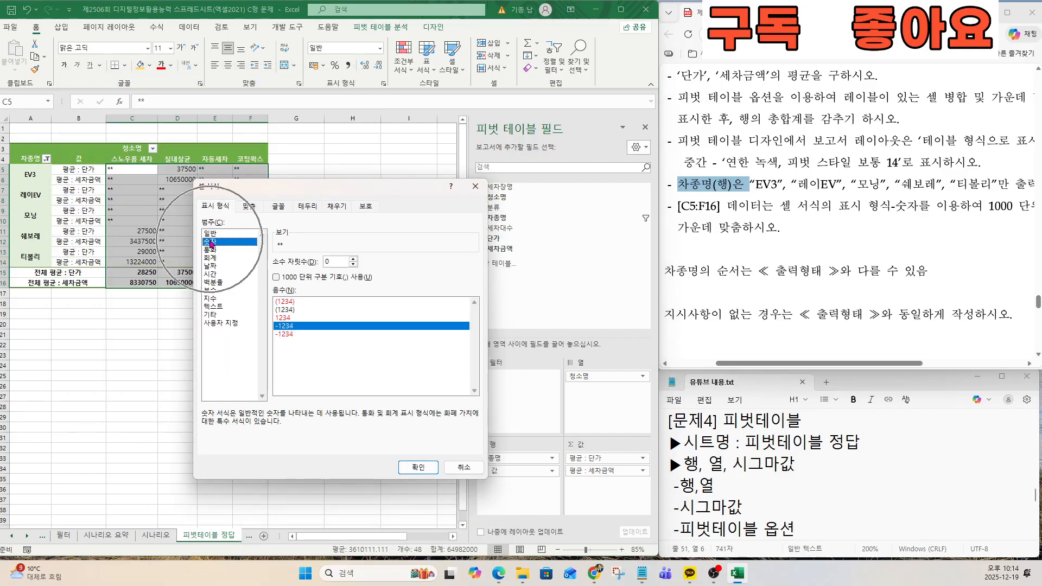
click(276, 277)
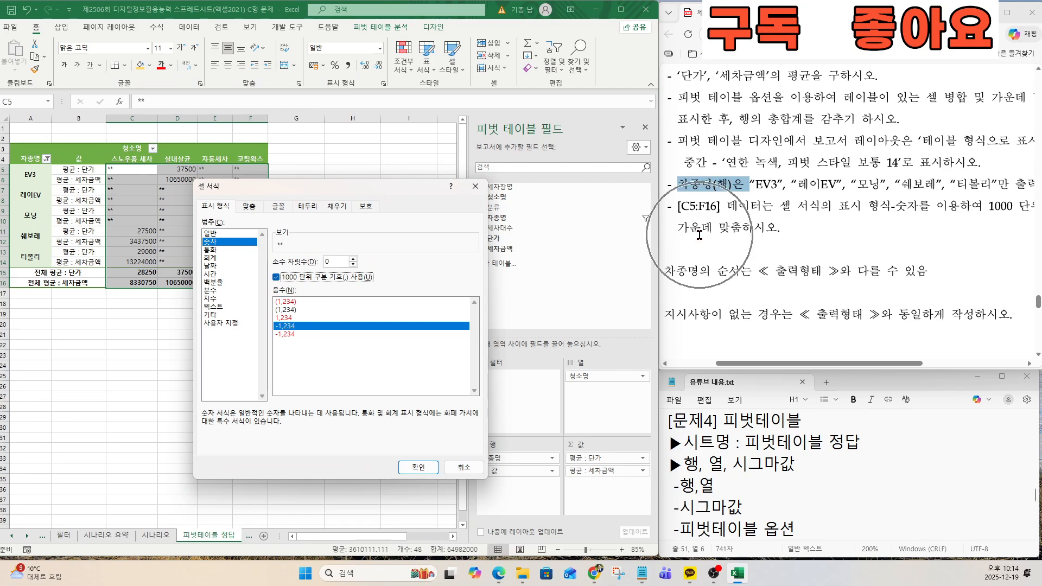
click(248, 207)
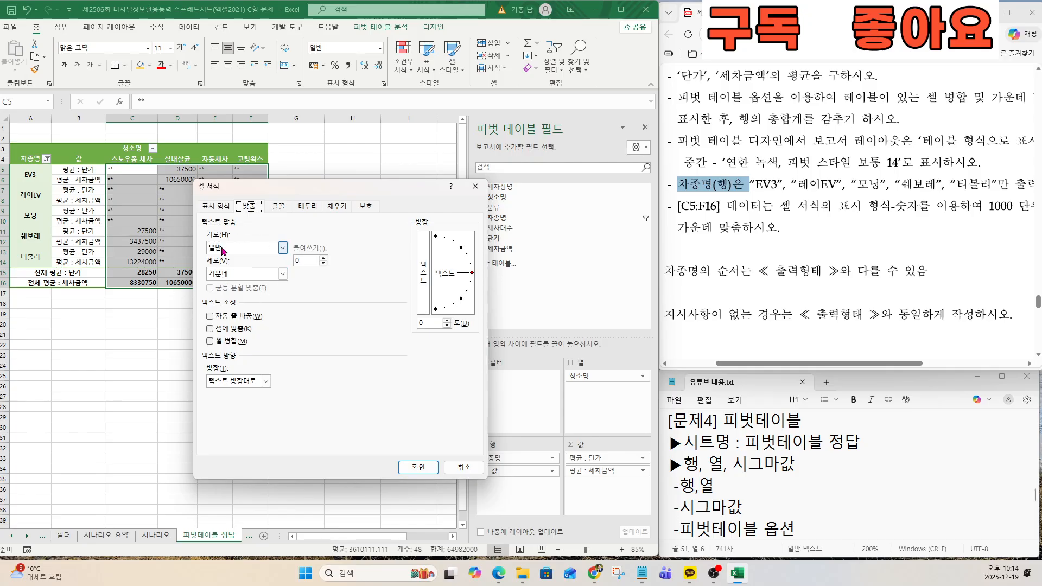
click(222, 251)
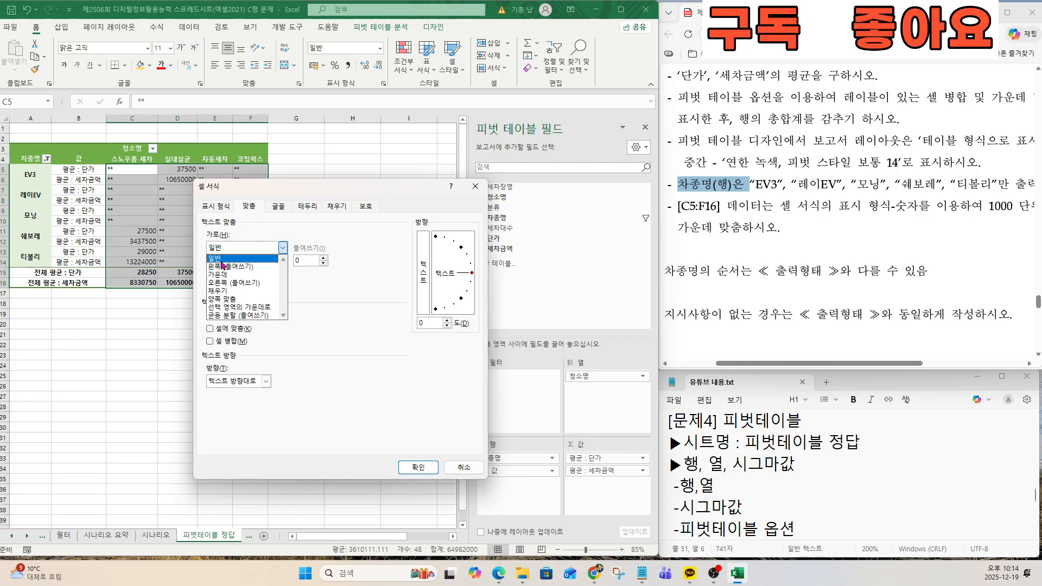
click(220, 275)
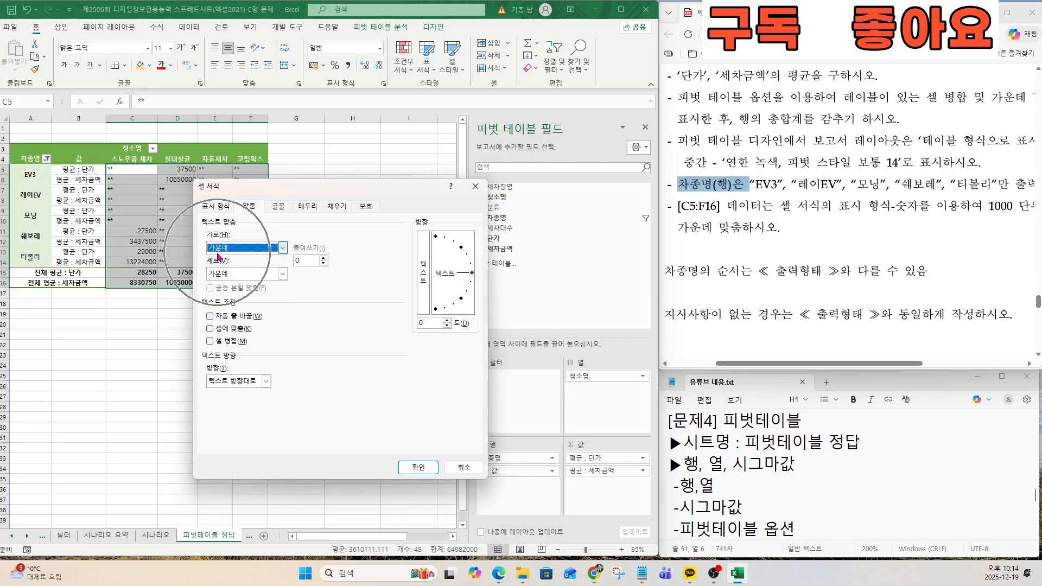
click(418, 468)
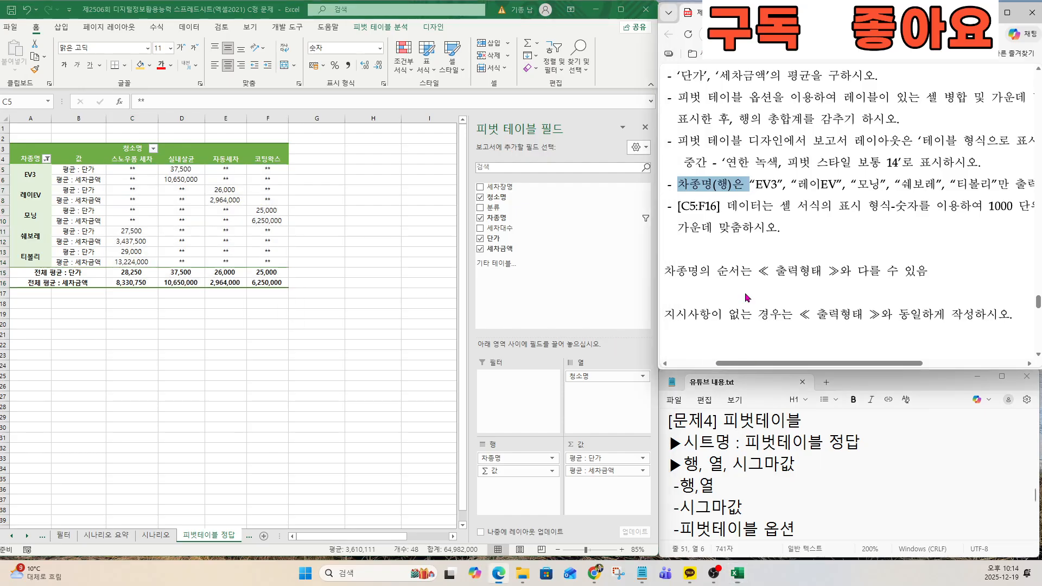
In the 유튜브 내용.txt notes, review the remaining 피벗테이블 checklist items and continue to the [문제5] 차트 section
click(708, 464)
key(Down)
key(Down)
key(Down)
key(Down)
key(Down)
key(Down)
key(Down)
key(Down)
key(Down)
key(Down)
key(Down)
key(Down)
key(Down)
key(Down)
key(Down)
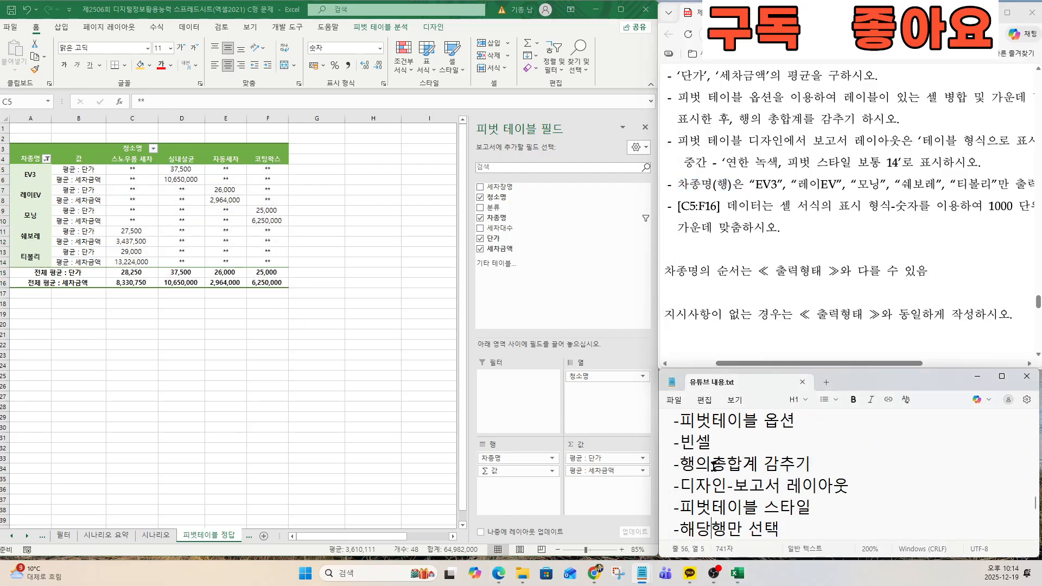
key(Down)
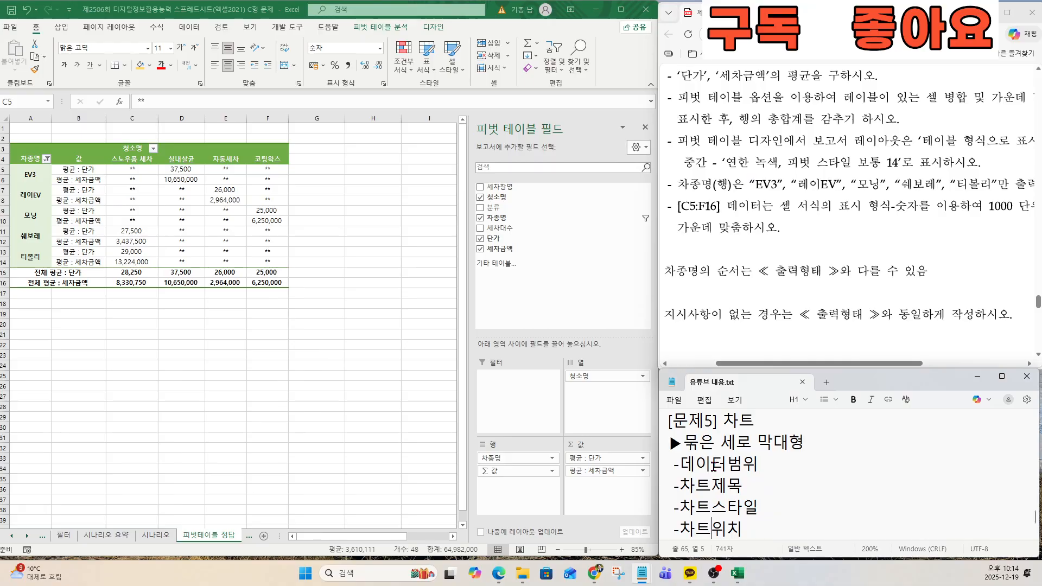
In the exam document, find 문제 5 and examine its 차트 conditions, including the chart type and data range
click(722, 317)
scroll(722, 317, down, 1)
scroll(722, 317, down, 5)
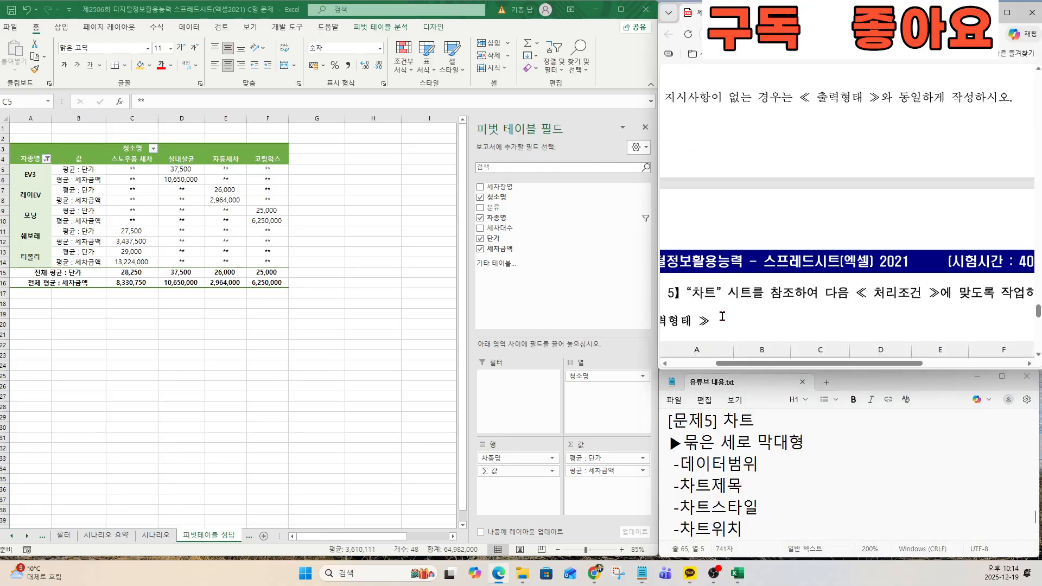
scroll(722, 317, down, 8)
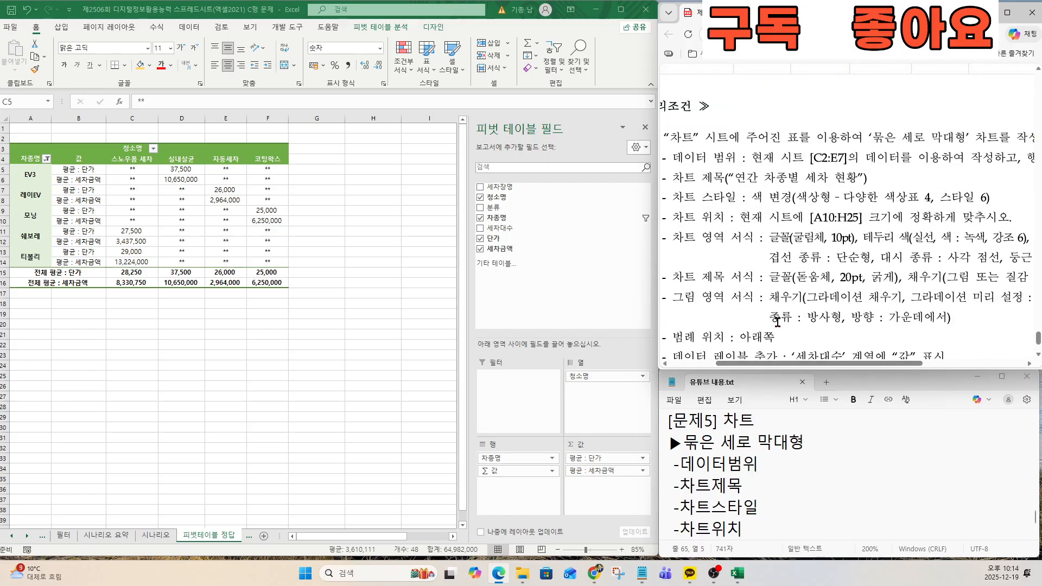
click(813, 157)
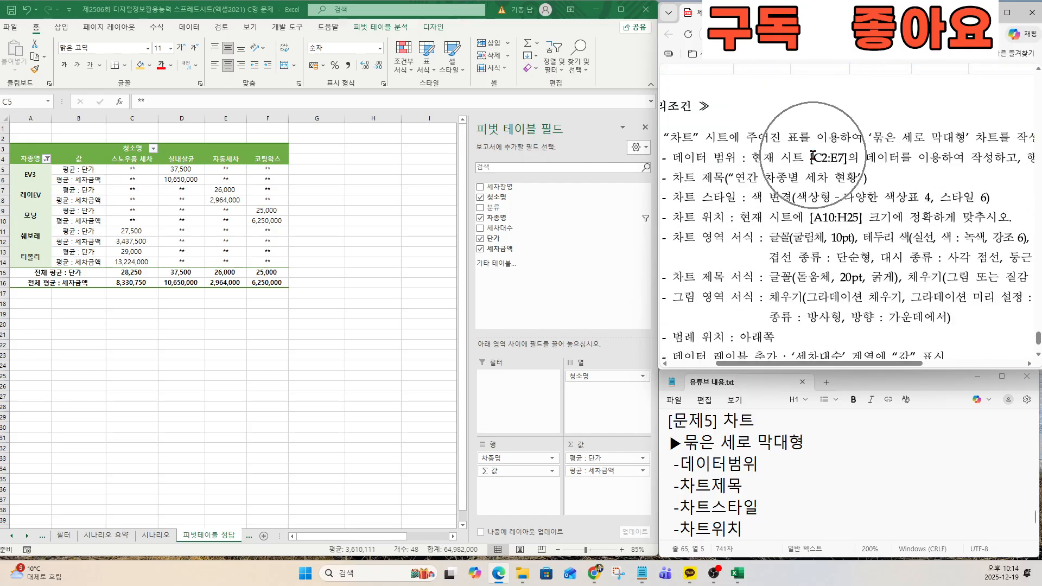
click(852, 158)
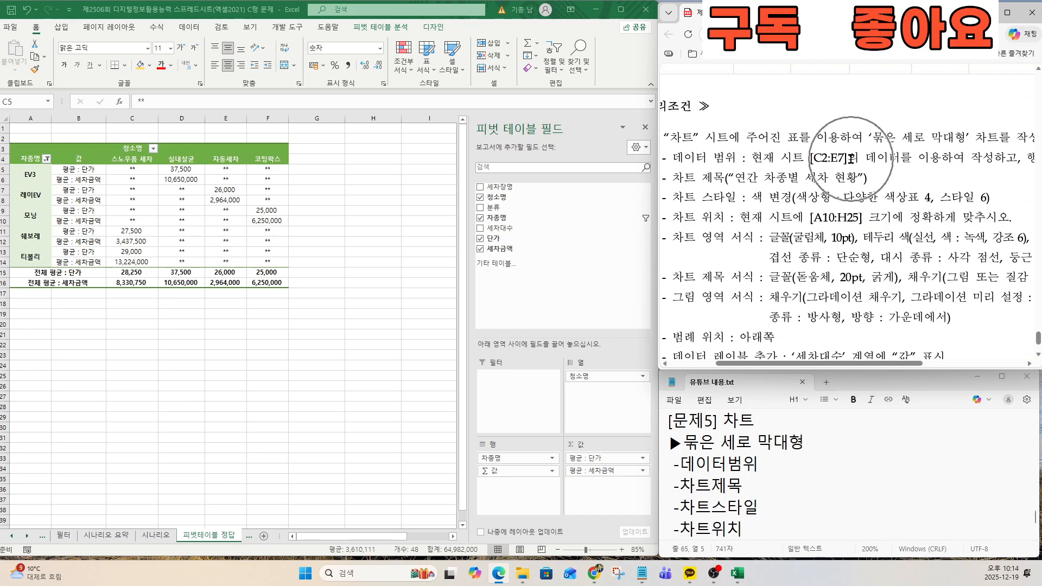
click(889, 144)
click(889, 144)
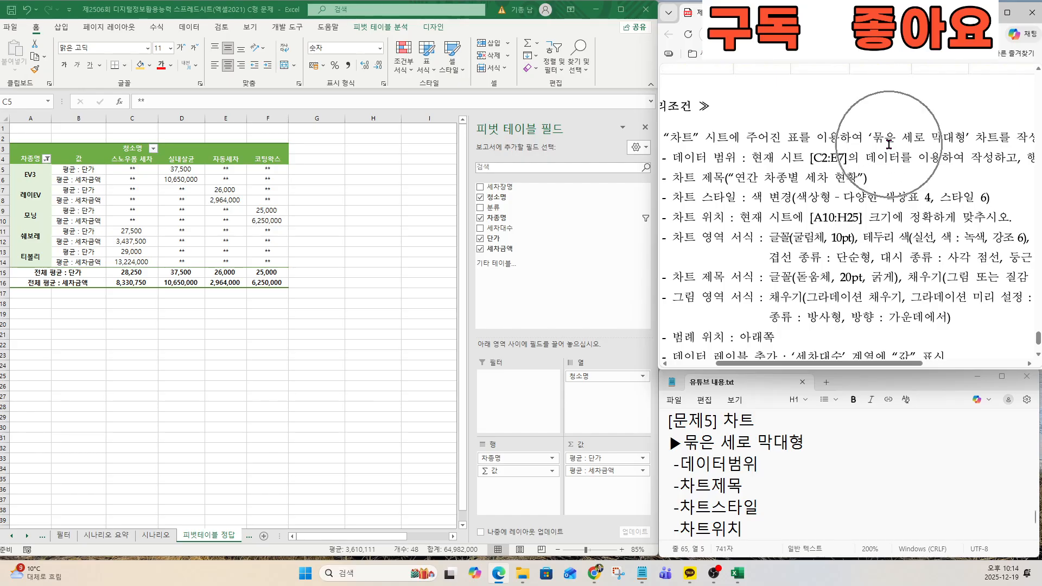
Switch to the 차트 sheet and select the chart data range C2:E7, from 차종명 through 단가
click(27, 536)
click(27, 536)
click(215, 538)
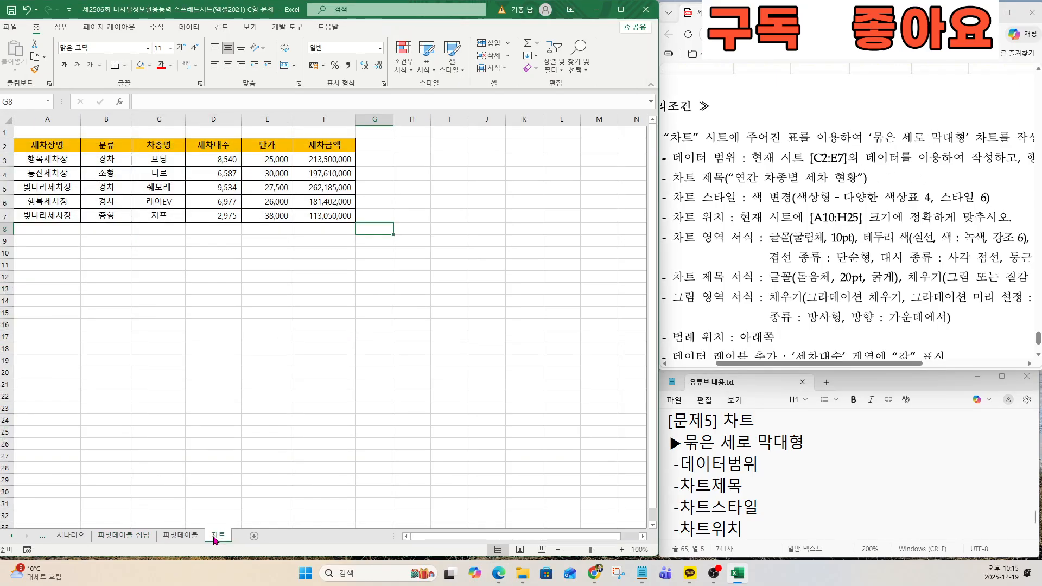
click(228, 308)
drag(161, 145, 268, 215)
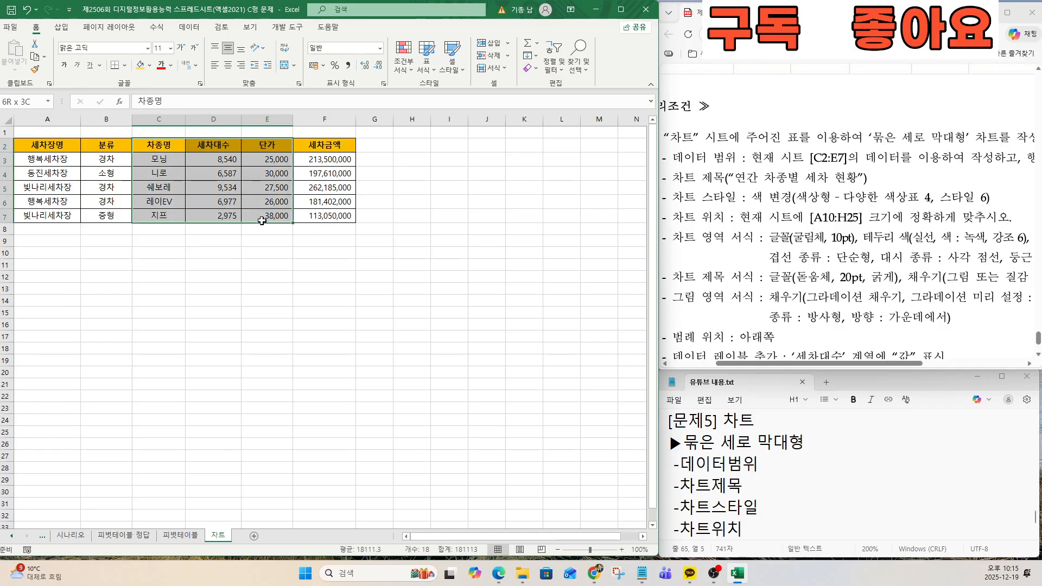
click(222, 253)
ctrl+scroll(222, 207, up, 2)
drag(201, 153, 348, 246)
click(200, 154)
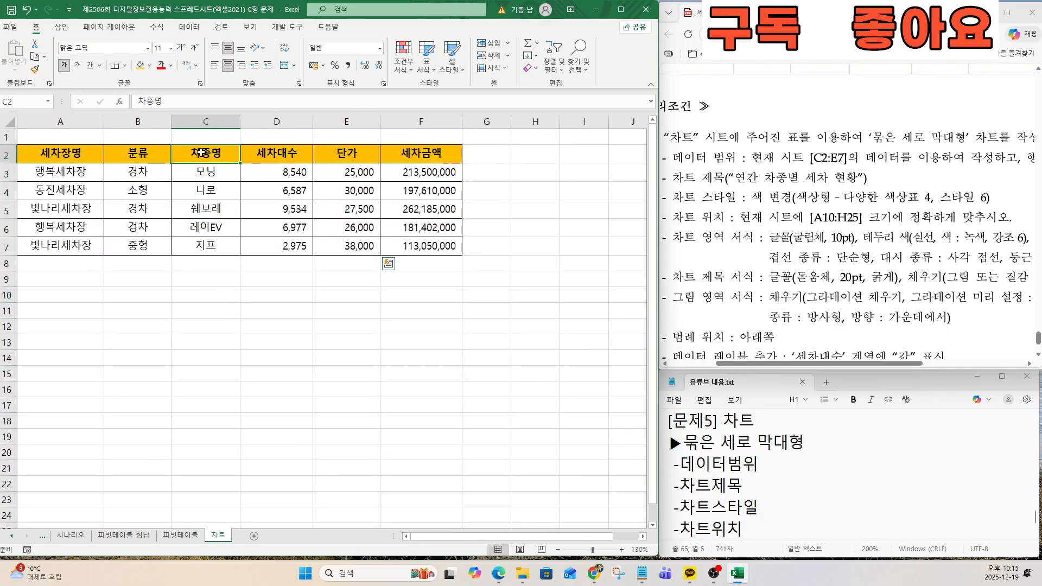
mouse_move(201, 153)
mouse_down()
mouse_move(301, 159)
mouse_move(329, 248)
mouse_up()
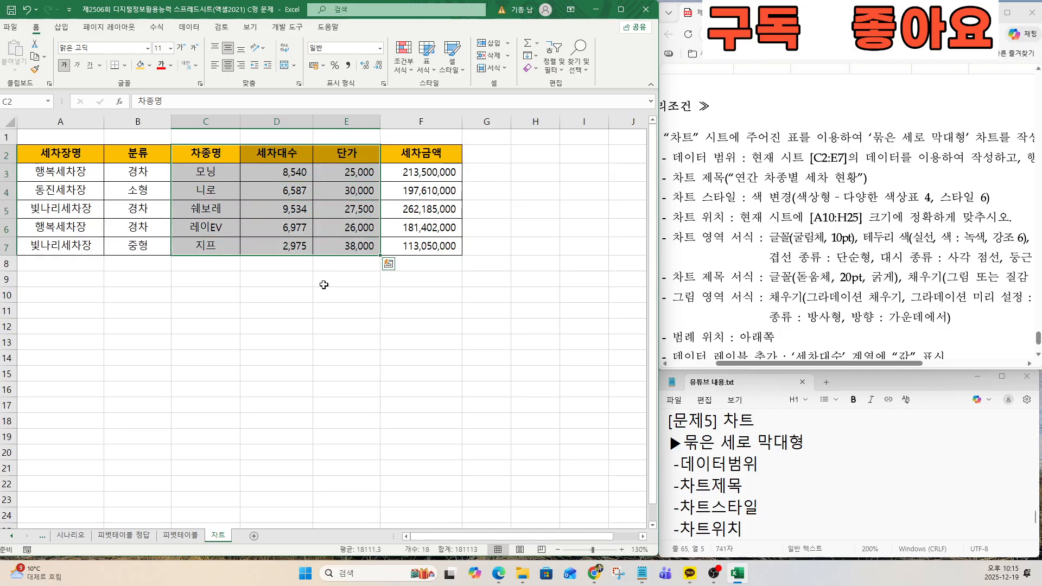
Insert a 2차원 묶은 세로 막대형 chart from the selected data
click(60, 28)
key(ctrl+q)
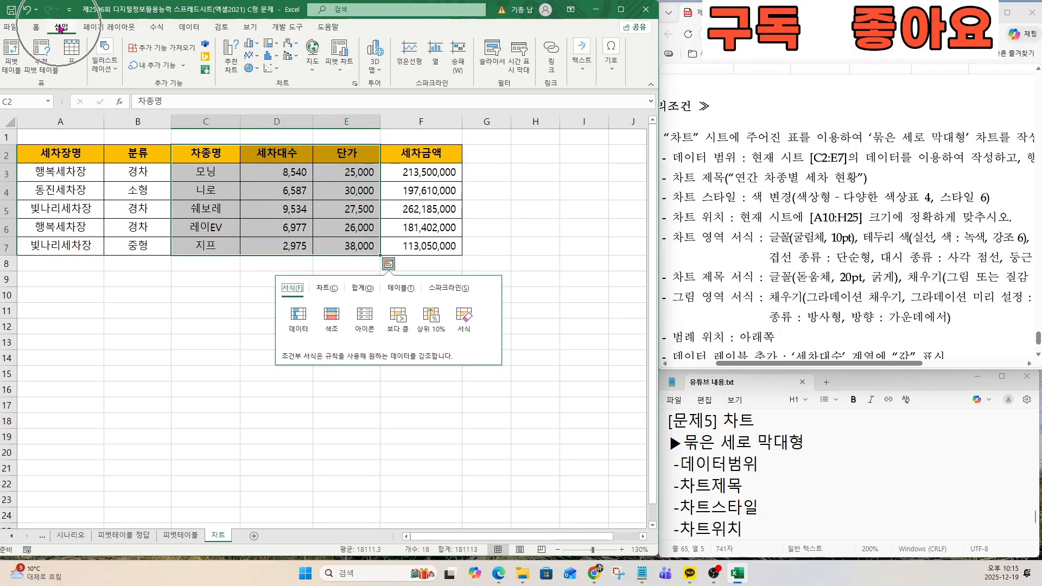
click(253, 45)
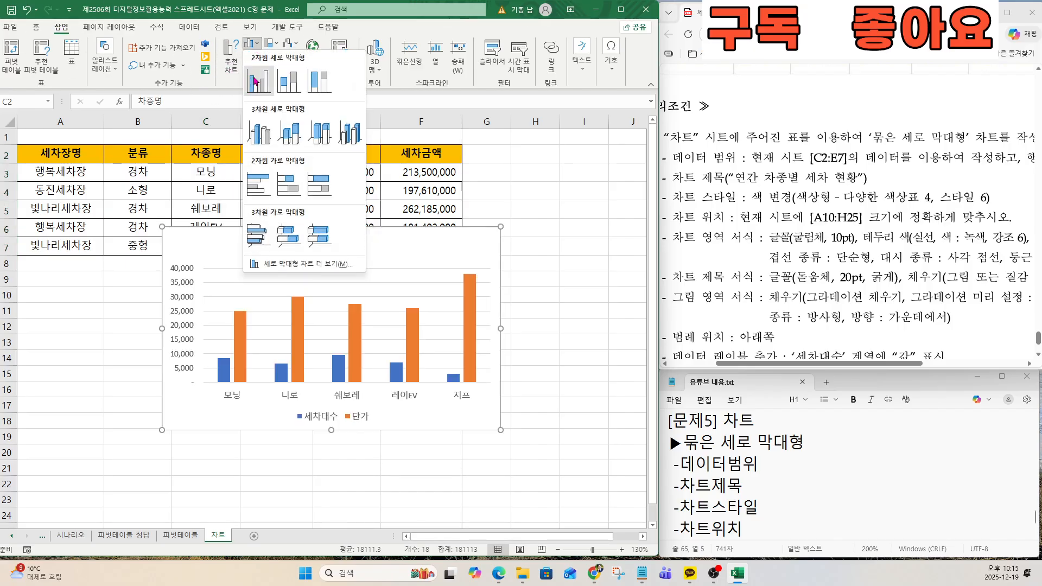
click(255, 83)
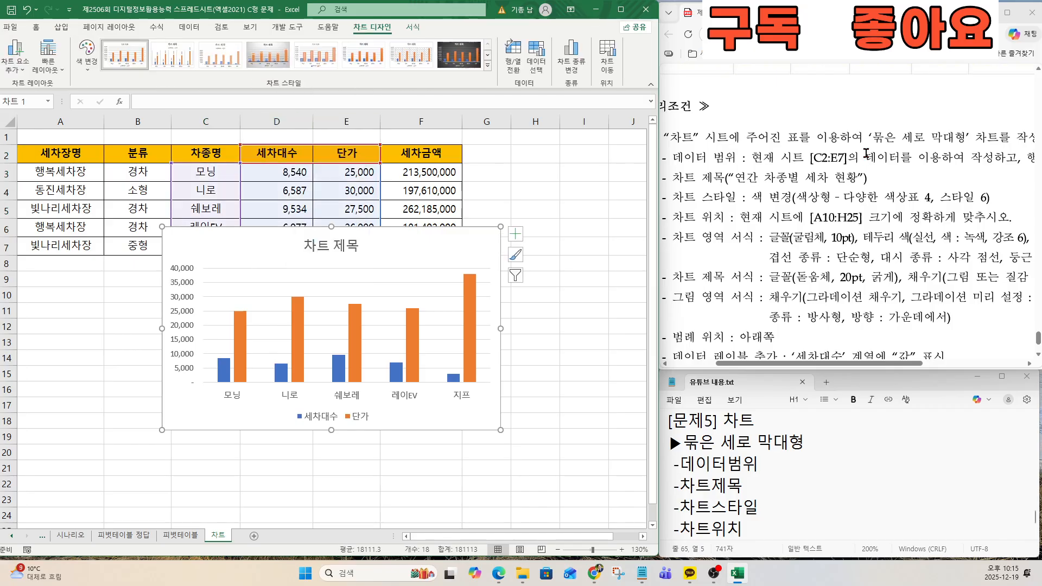
Review the exam's 처리조건 for the chart's data range, 행/열 전환 setting and 차트 제목
scroll(696, 159, down, 2)
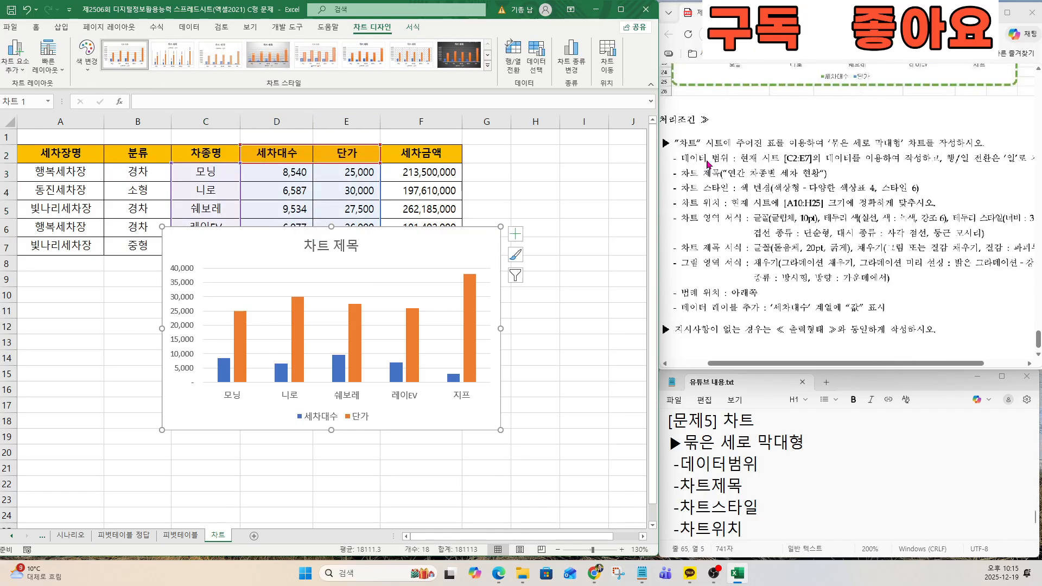
drag(675, 142, 1035, 157)
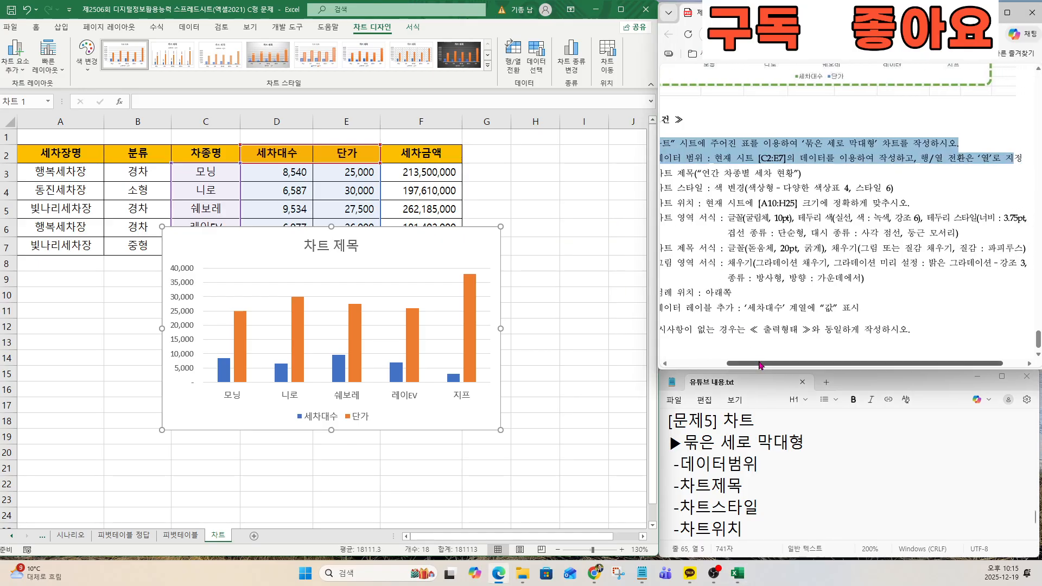
drag(762, 364, 697, 365)
drag(733, 174, 824, 176)
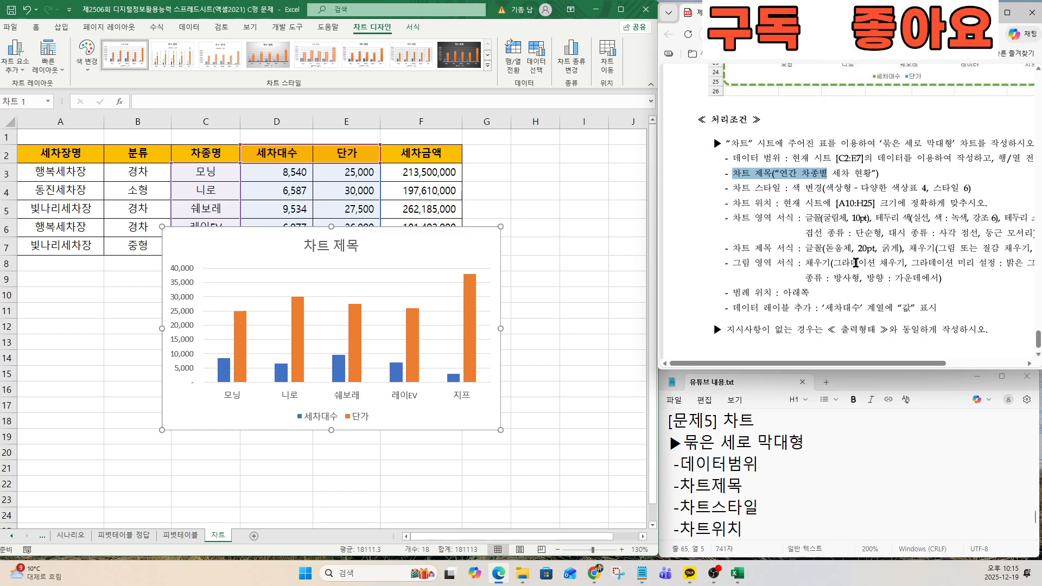
ctrl+scroll(855, 239, up, 3)
click(707, 141)
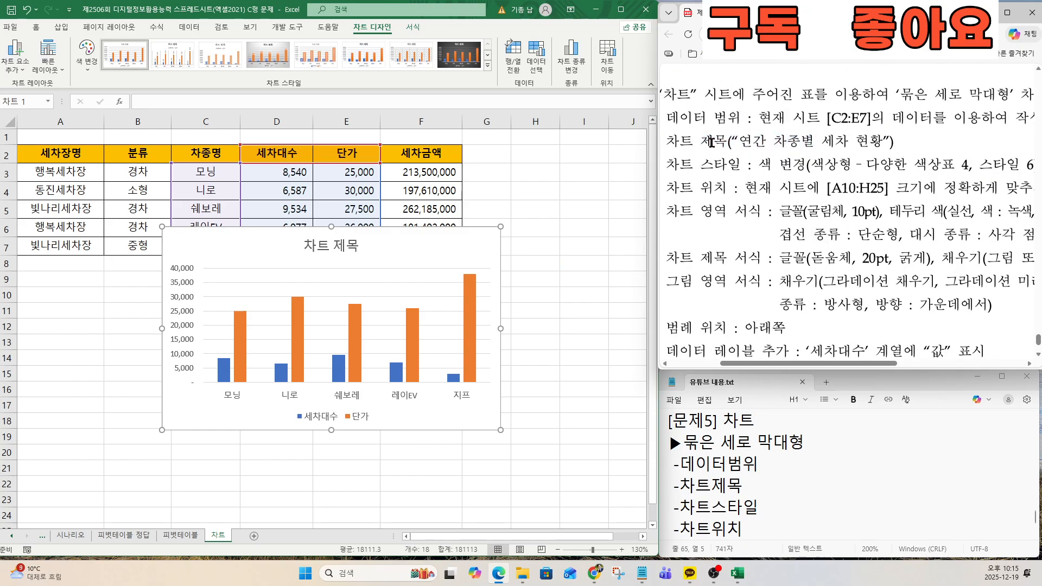
click(711, 143)
Replace the placeholder chart title with 연간 차종별 세차 현황
click(308, 249)
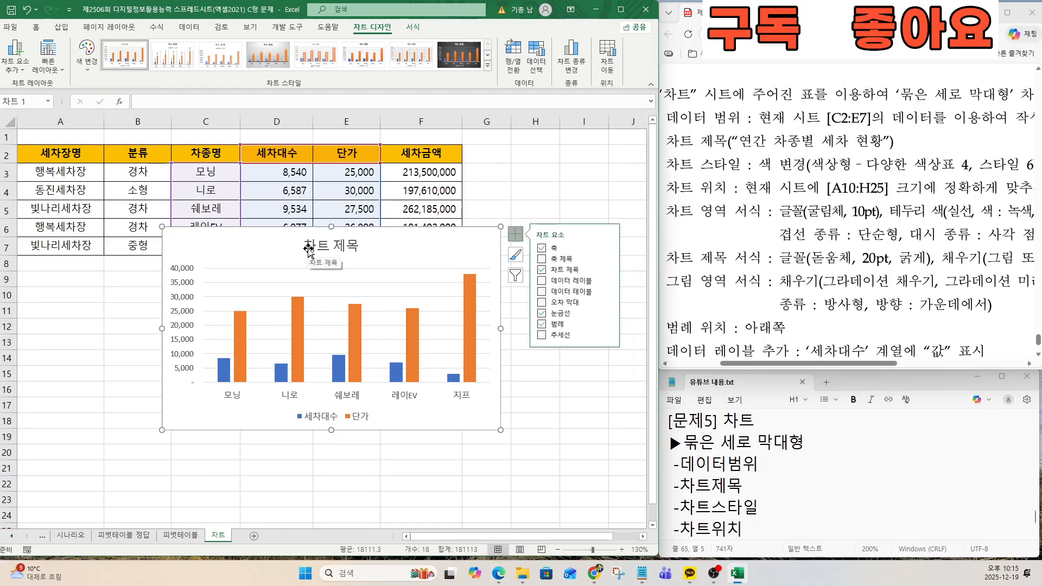
drag(308, 245, 364, 247)
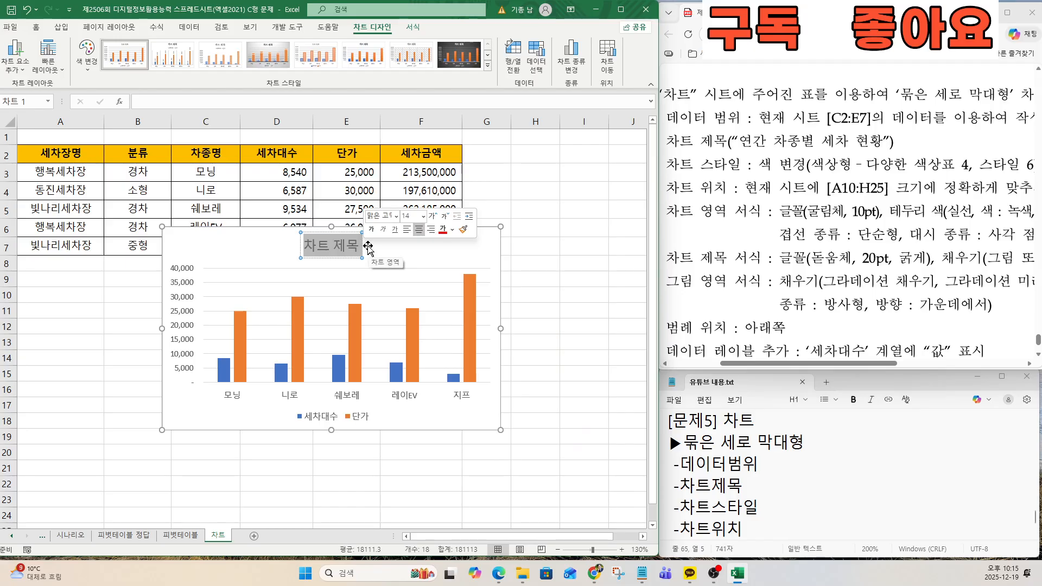
text(연간)
text( 차종별)
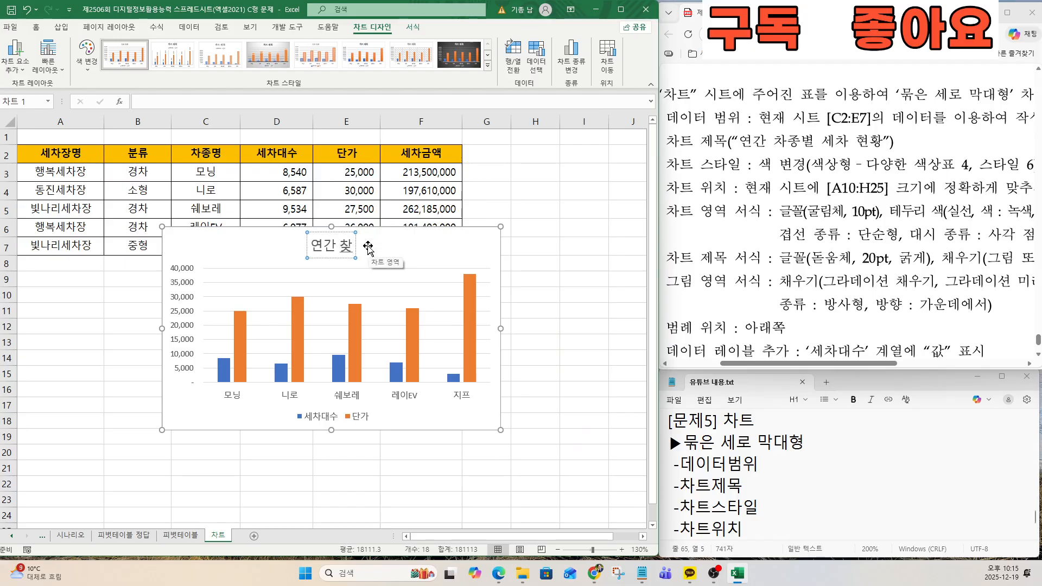
text( 세)
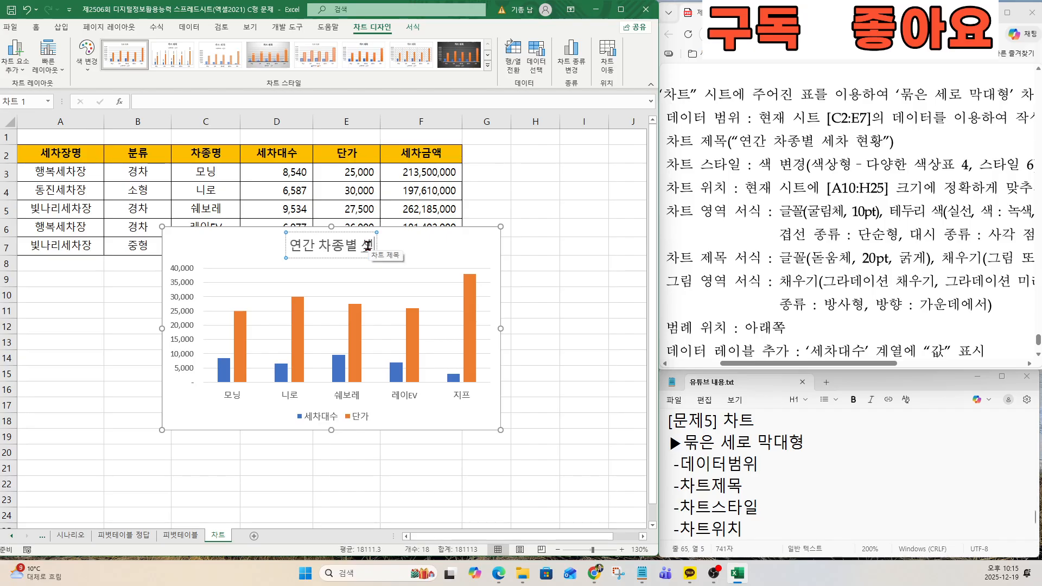
text(차 현화ㅇ)
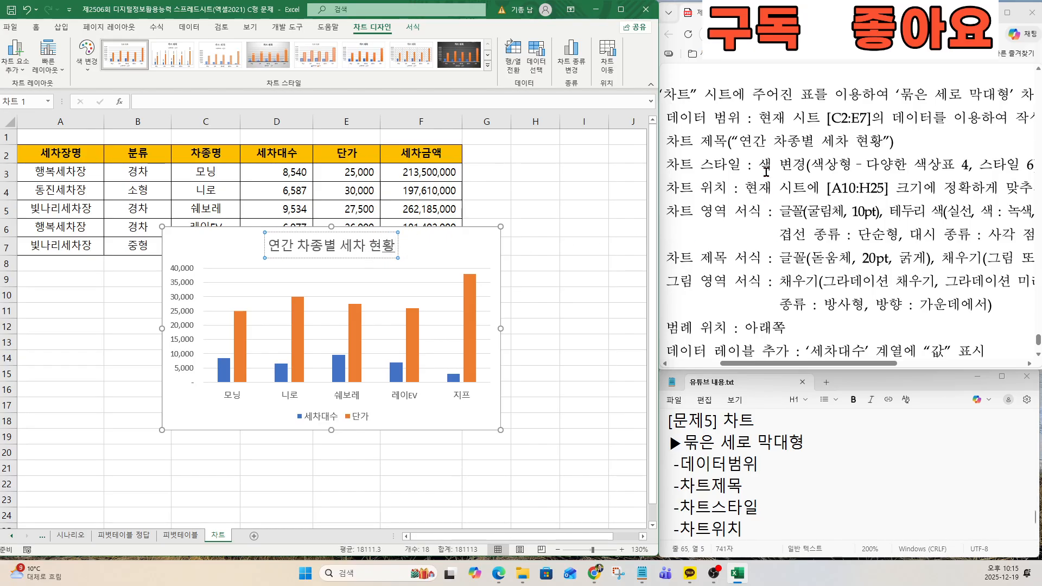
Following the exam's 차트 스타일 condition, change the chart colours to 색상형 다양한 색상표 4 and apply 스타일 6
drag(765, 369, 752, 369)
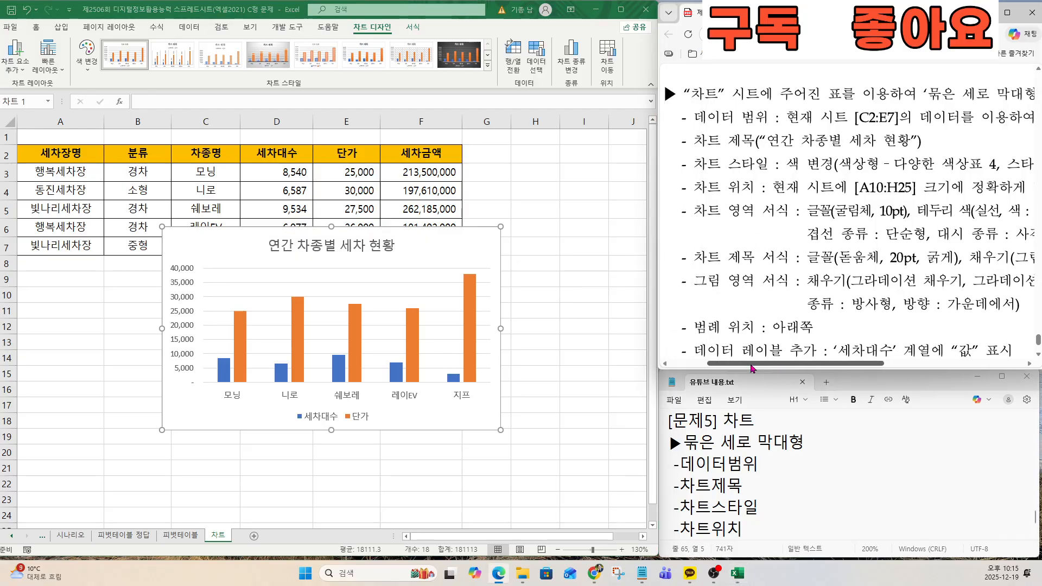
drag(695, 164, 768, 164)
drag(792, 365, 827, 365)
drag(713, 164, 766, 167)
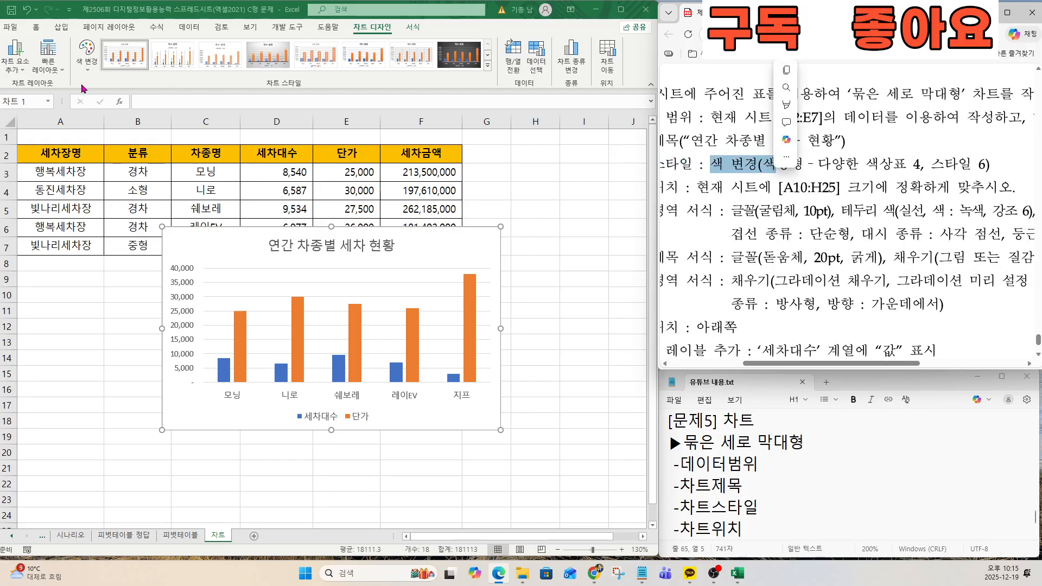
key(ctrl)
key(ctrl)
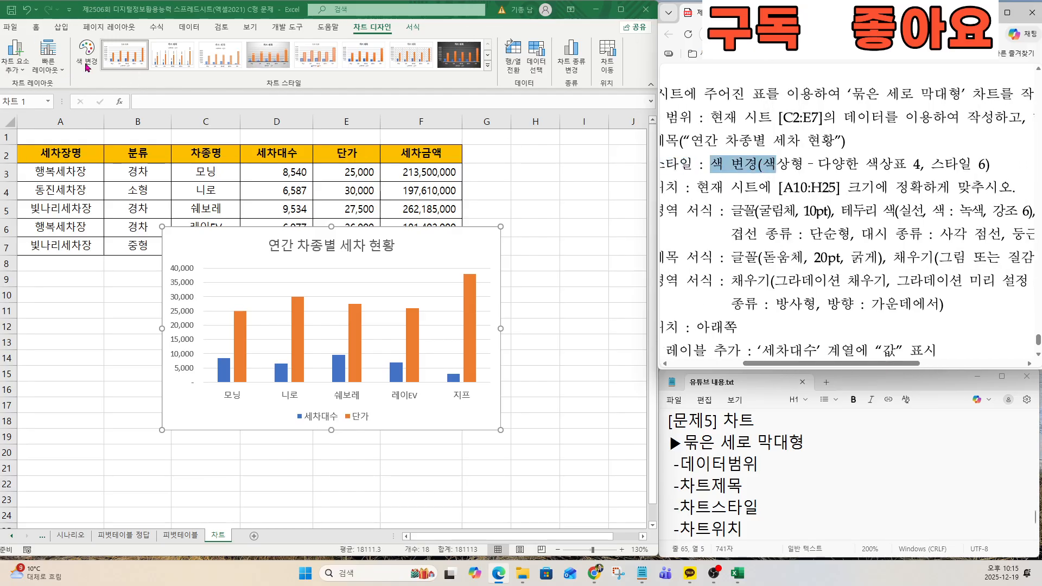
click(87, 60)
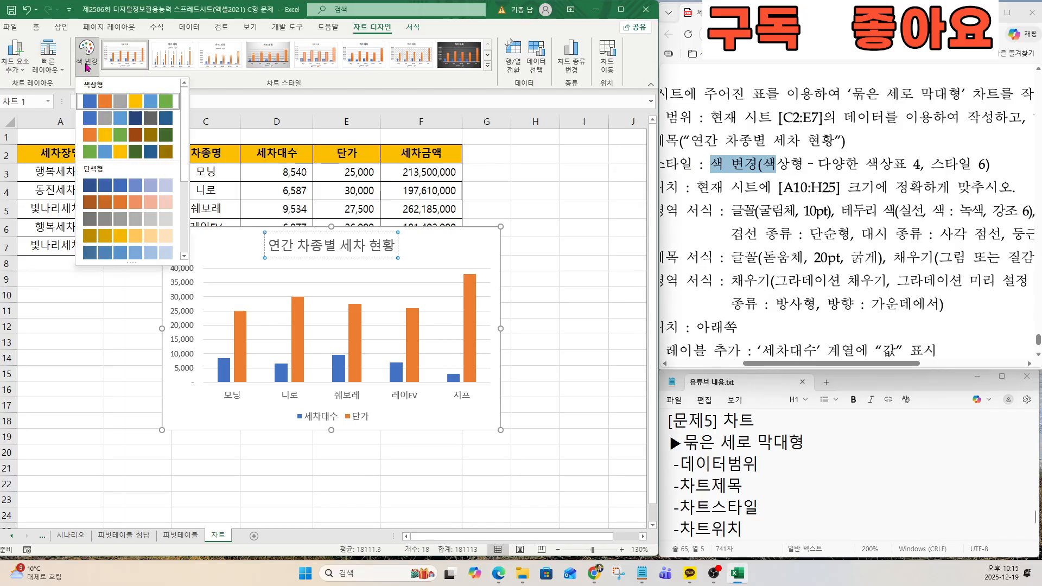
click(94, 152)
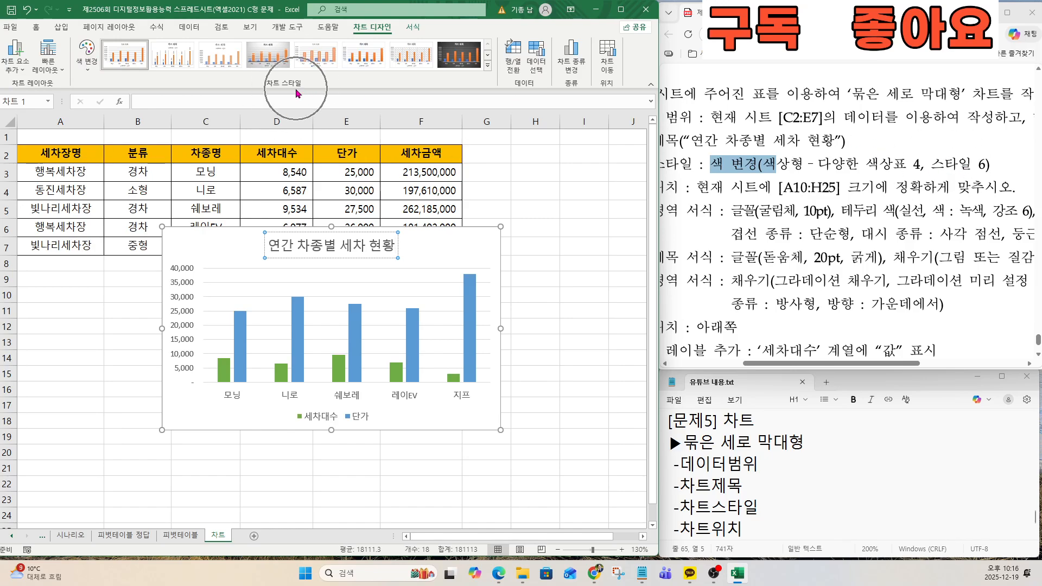
click(487, 67)
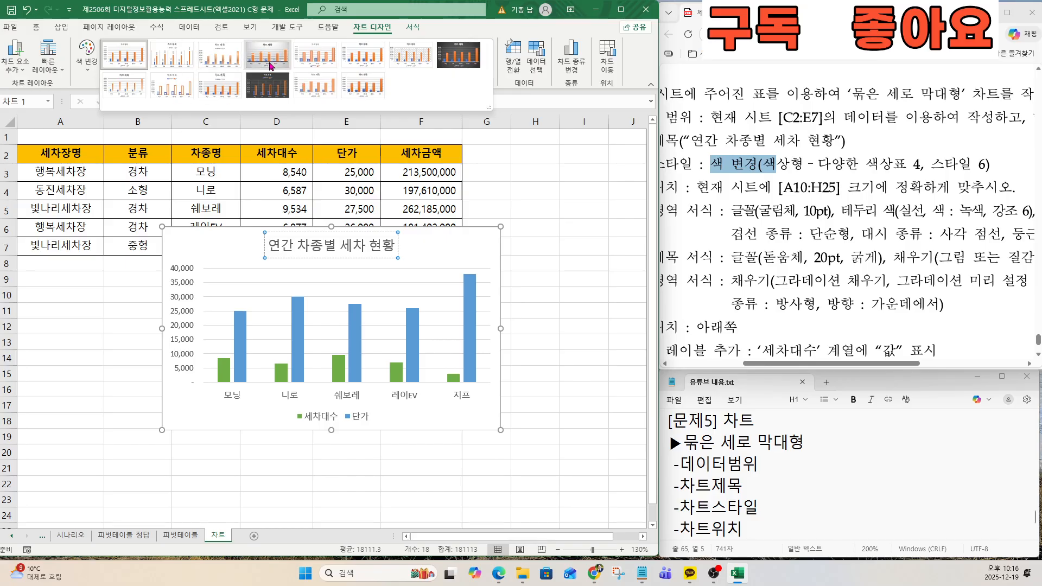
click(375, 53)
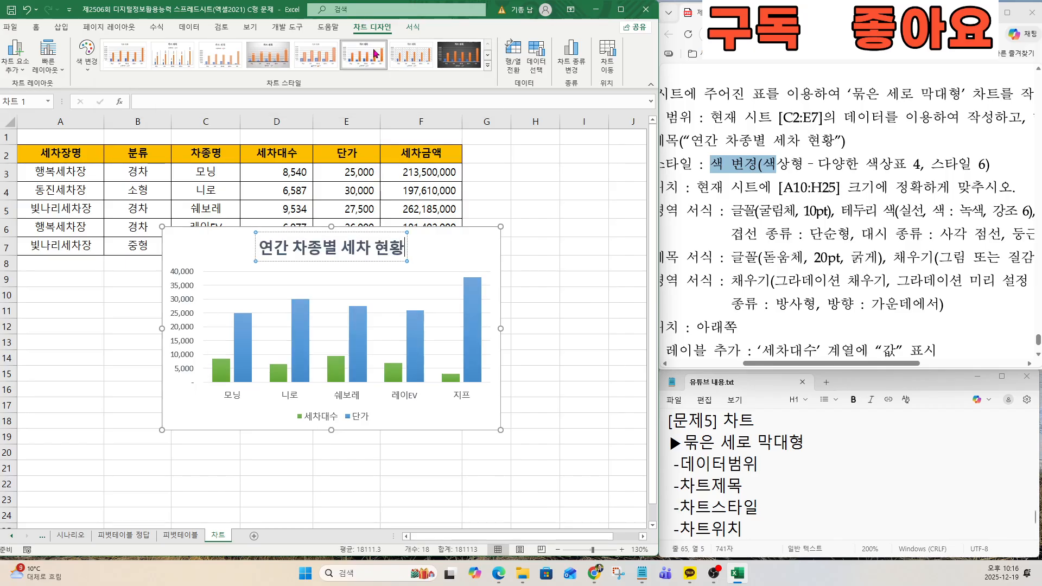
Check the exam's 차트 위치 condition for the cell range the chart must fill exactly
drag(851, 366, 831, 366)
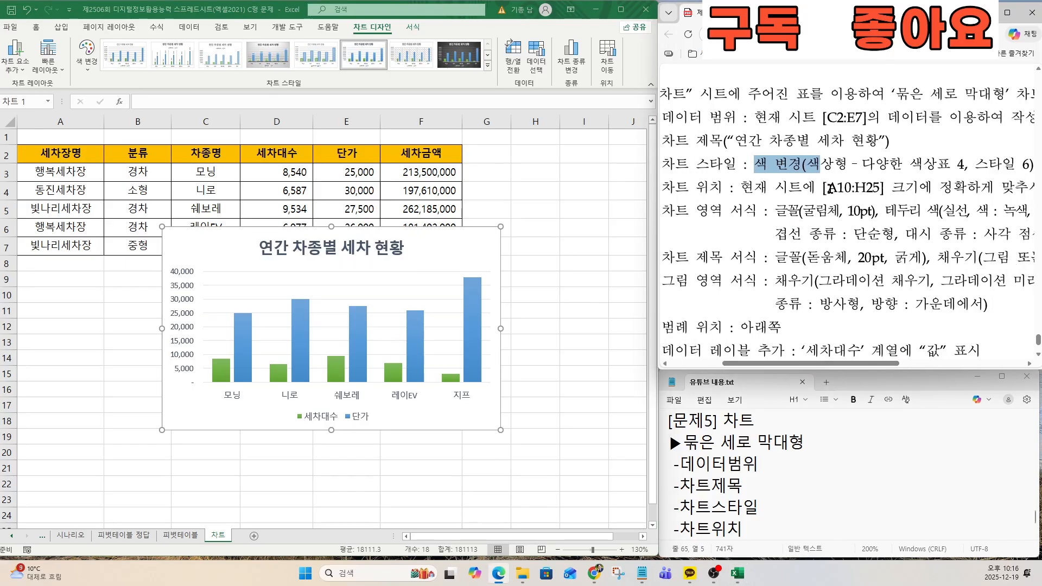
drag(829, 188, 899, 194)
click(899, 195)
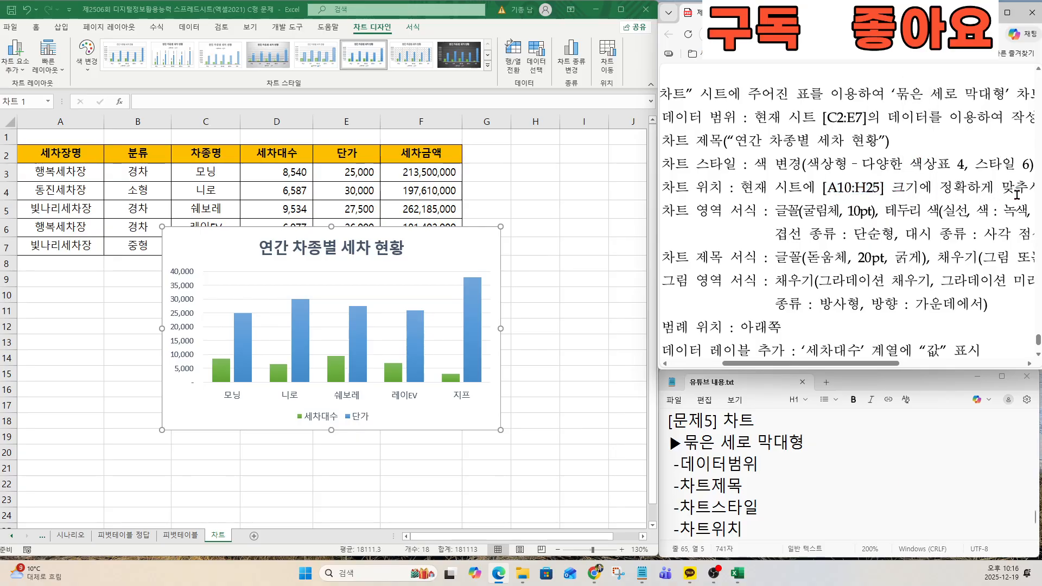
drag(1016, 195, 824, 190)
scroll(951, 216, up, 2)
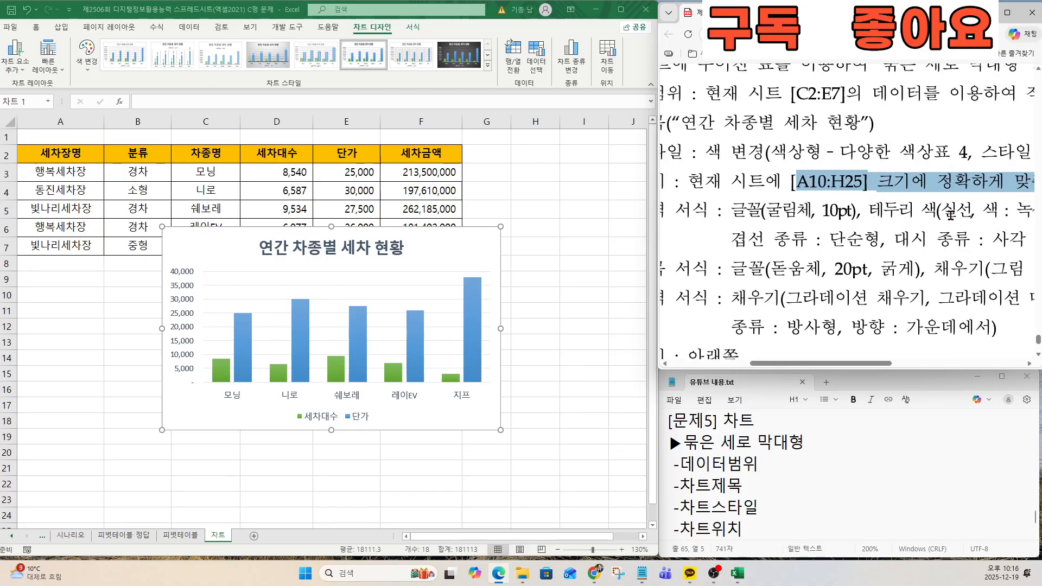
drag(880, 359, 918, 360)
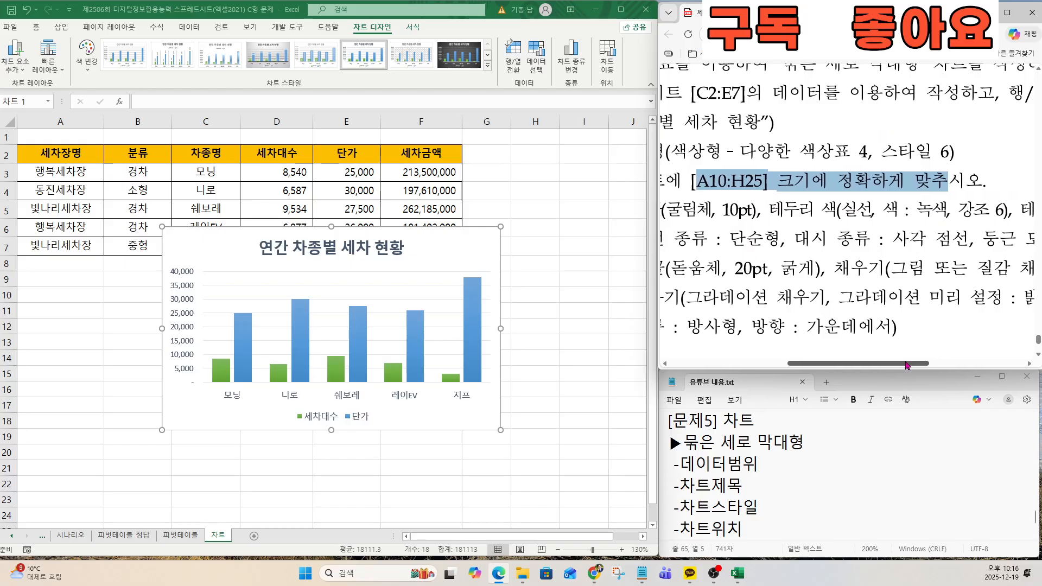
Move the chart below the data table so that its upper-left corner lies in cell A10
click(177, 244)
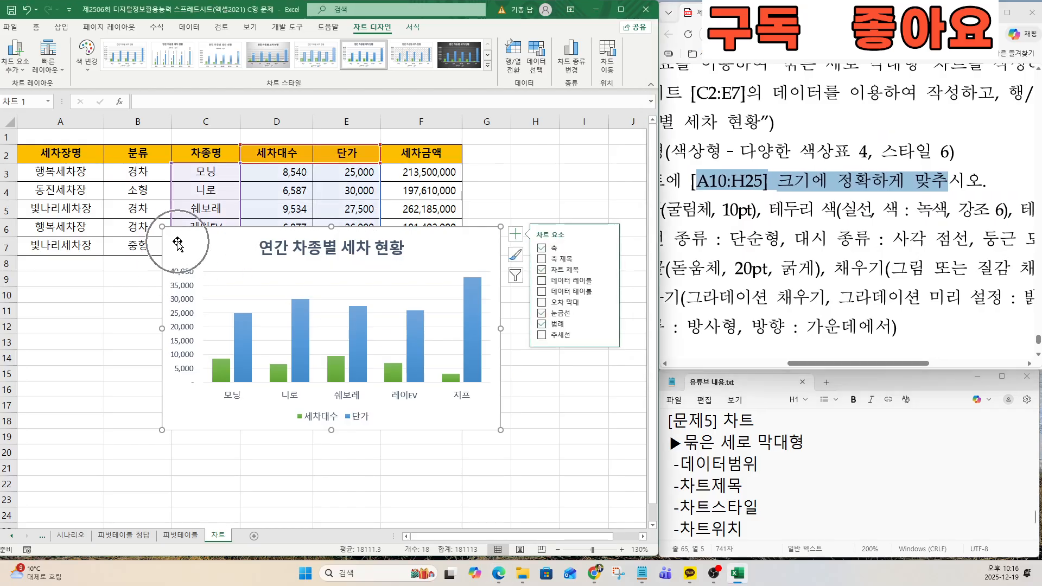
key(ctrl)
key(ctrl)
key(ctrl)
key(ctrl)
key(ctrl)
key(ctrl)
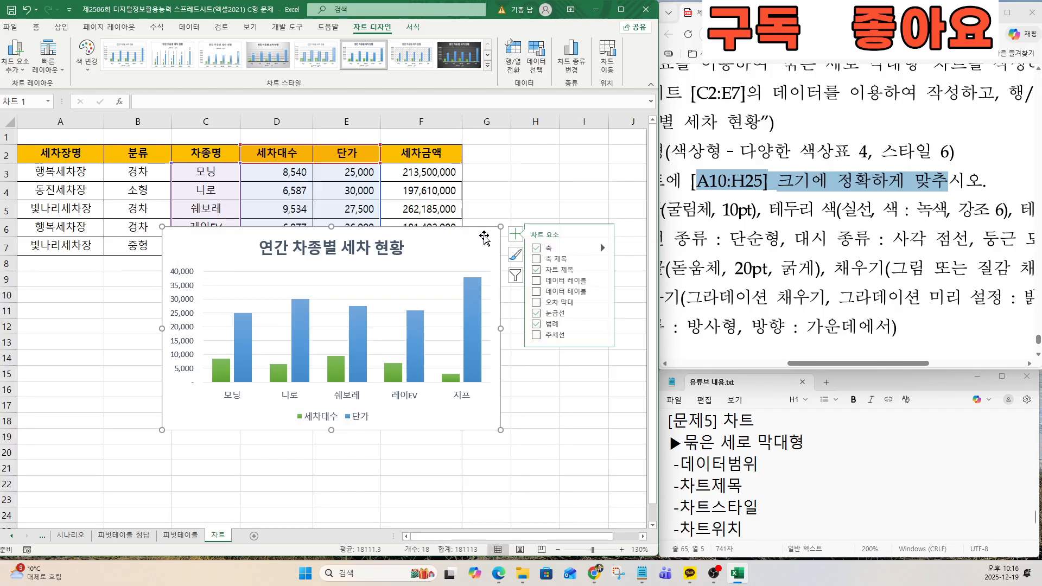
key(ctrl)
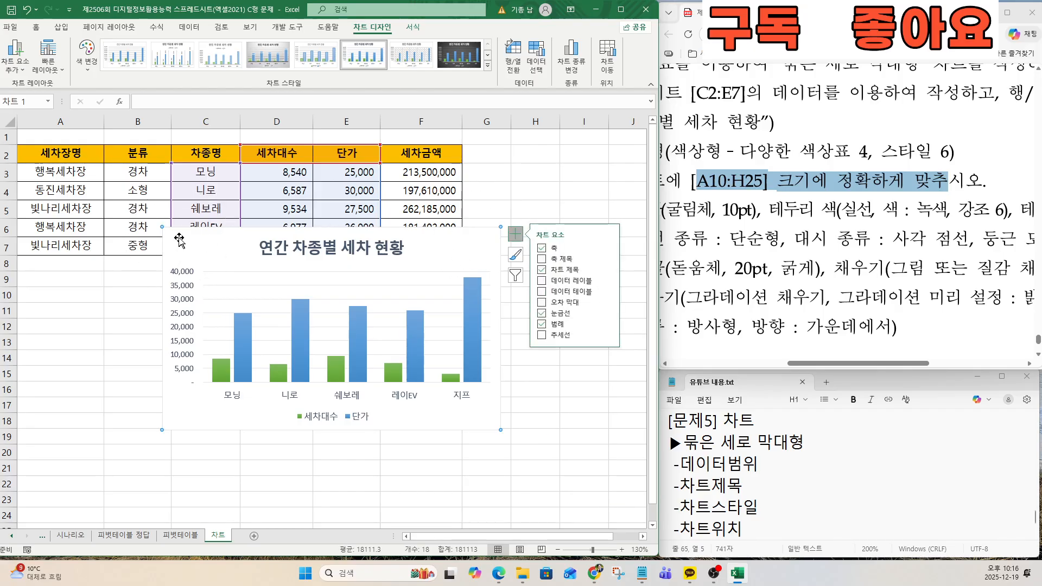
click(179, 238)
mouse_move(178, 237)
mouse_down()
mouse_move(104, 271)
mouse_move(76, 301)
mouse_up()
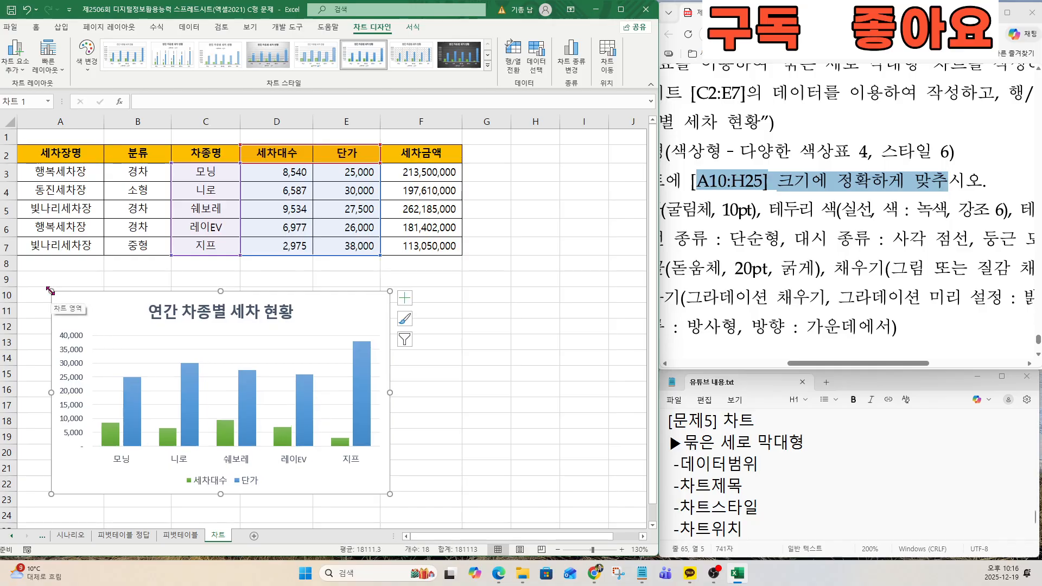
key(ctrl)
key(ctrl)
key(ctrl)
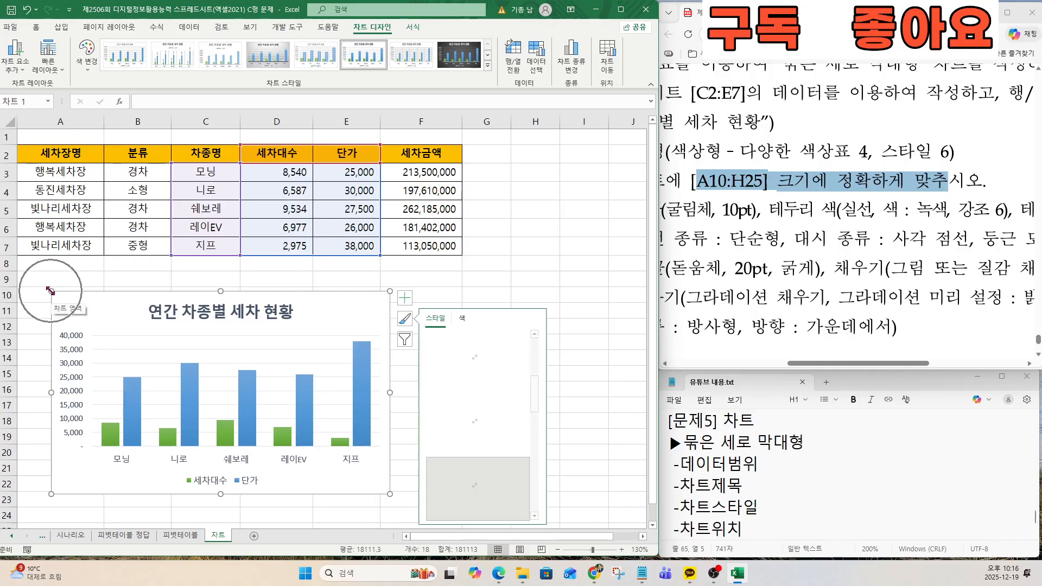
key(ctrl)
key(ctrl)
key(ctrl)
key(ctrl)
key(ctrl)
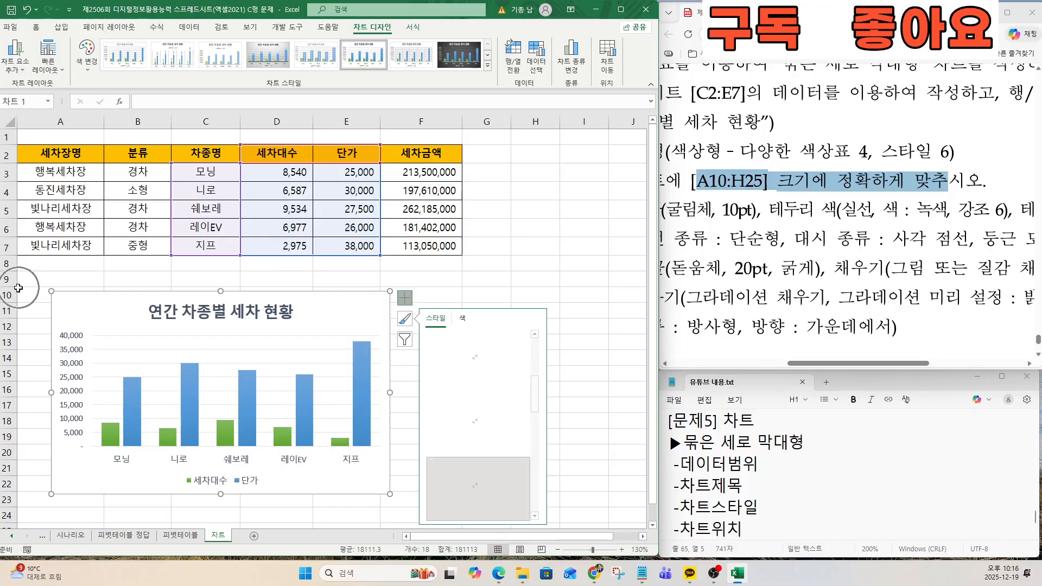
key(ctrl)
key(ctrl)
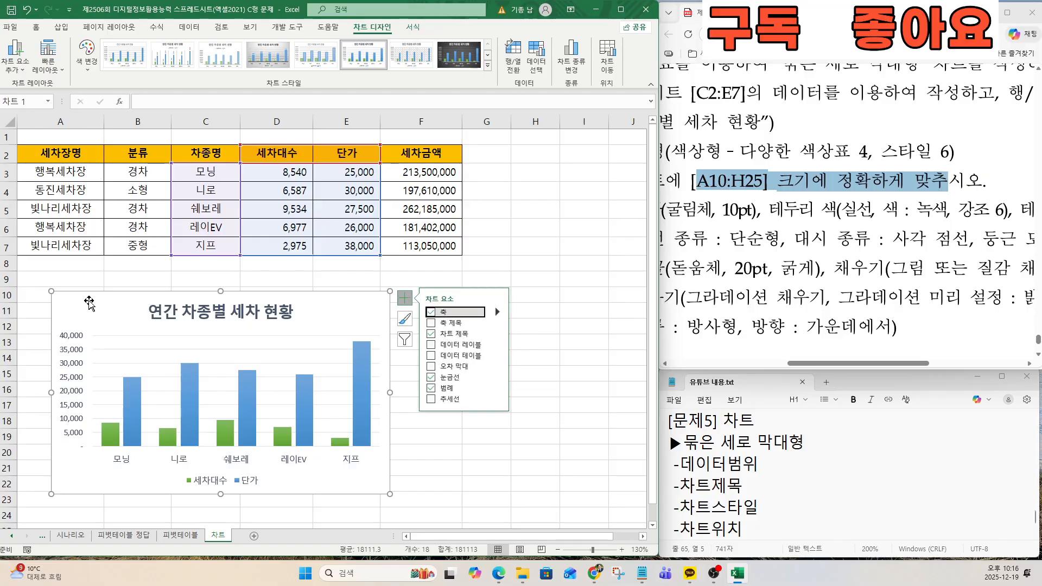
key(ctrl)
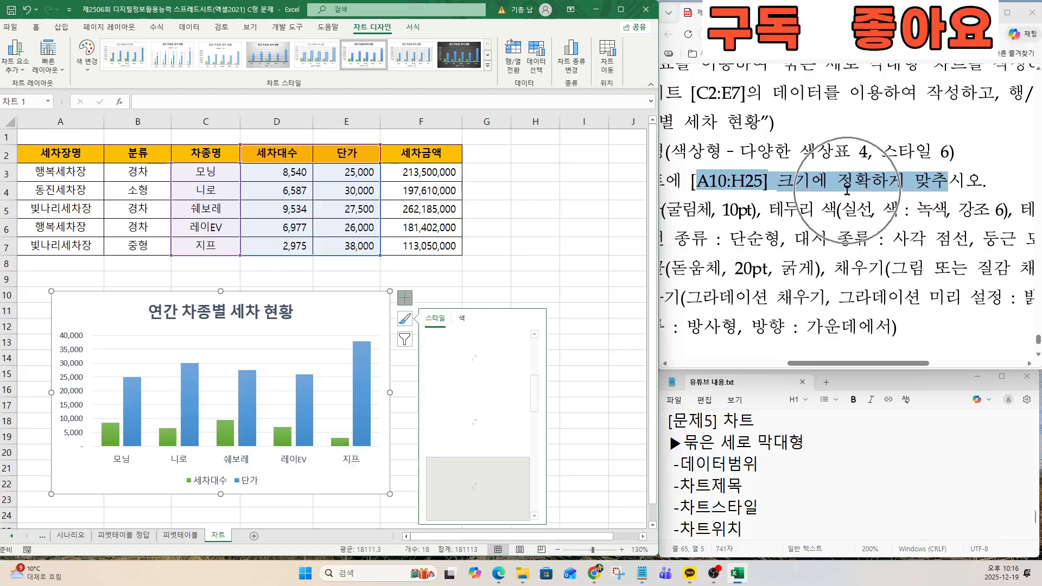
key(ctrl)
key(ctrl)
key(ctrl)
key(ctrl)
key(ctrl)
key(ctrl)
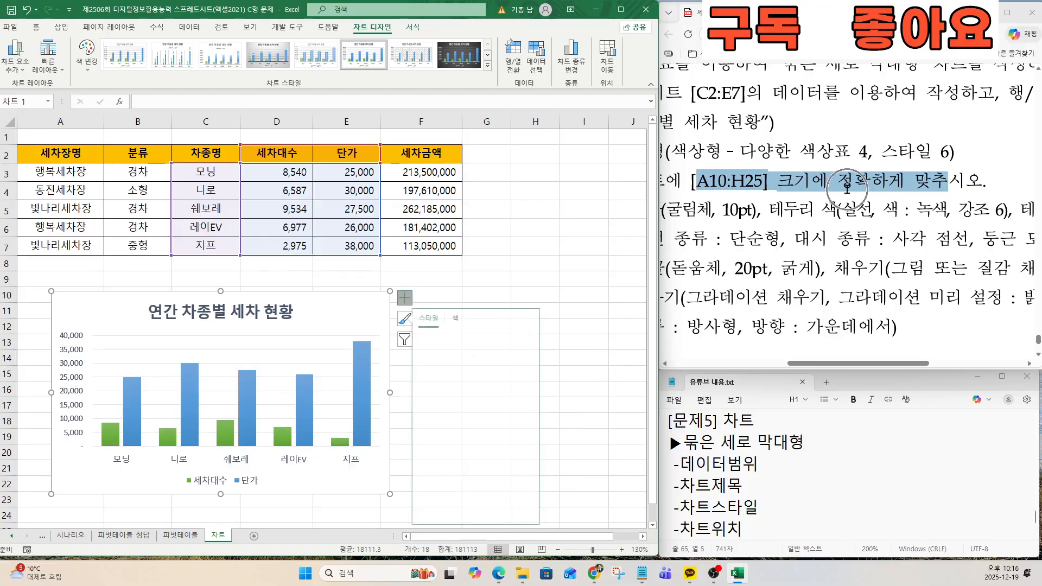
key(ctrl)
key(ctrl)
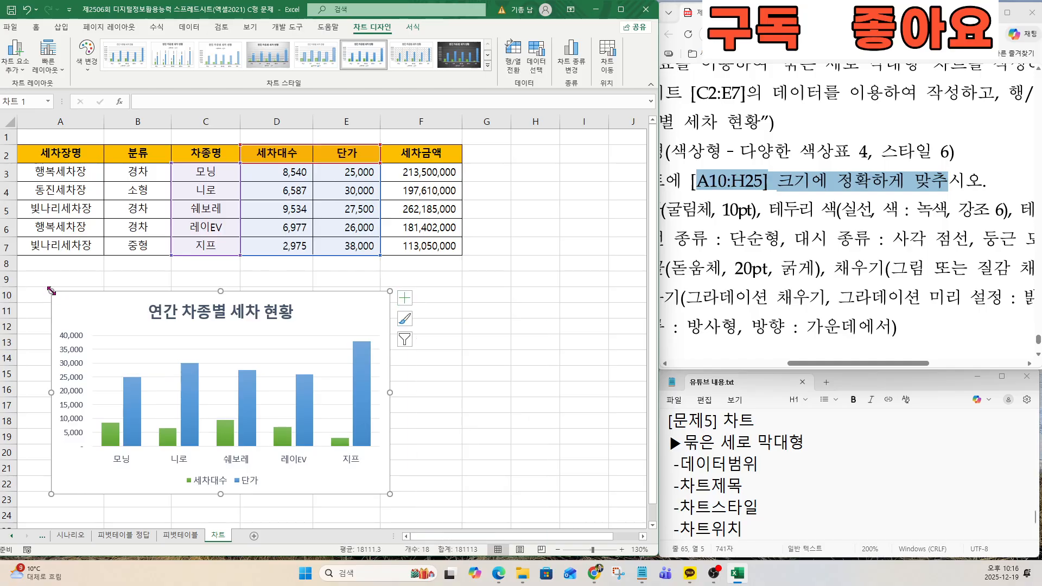
Resize the chart from both opposite corners so that it fills the cell range A10:H25 exactly
drag(51, 291, 18, 287)
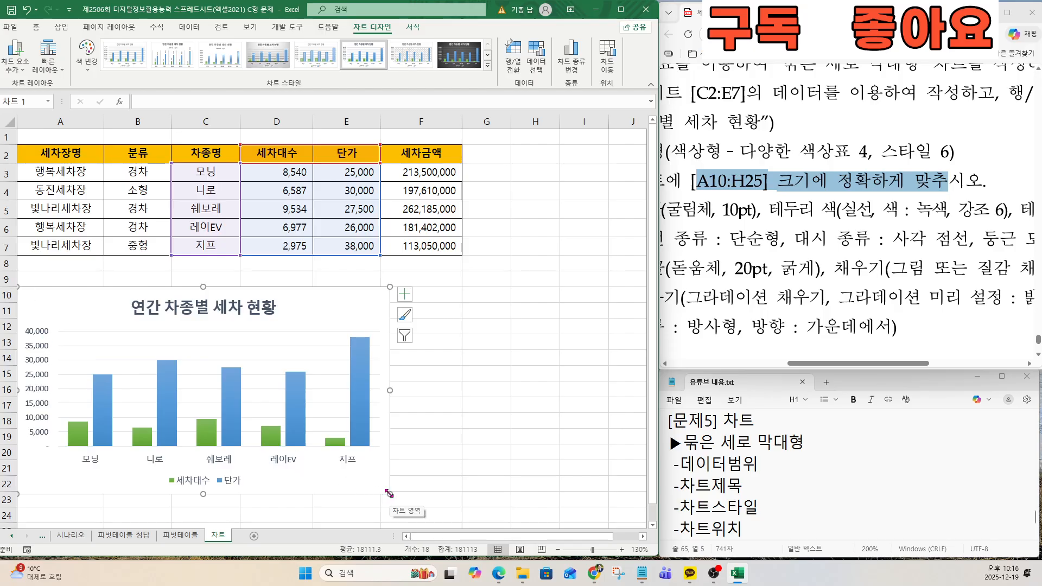
drag(390, 496, 543, 525)
ctrl+scroll(472, 433, down, 2)
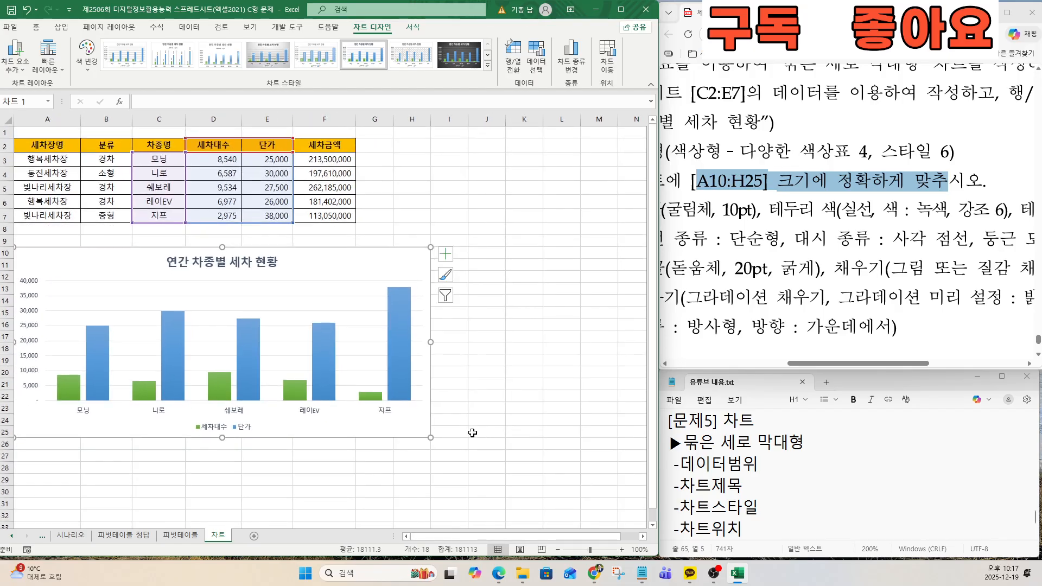
key(ctrl)
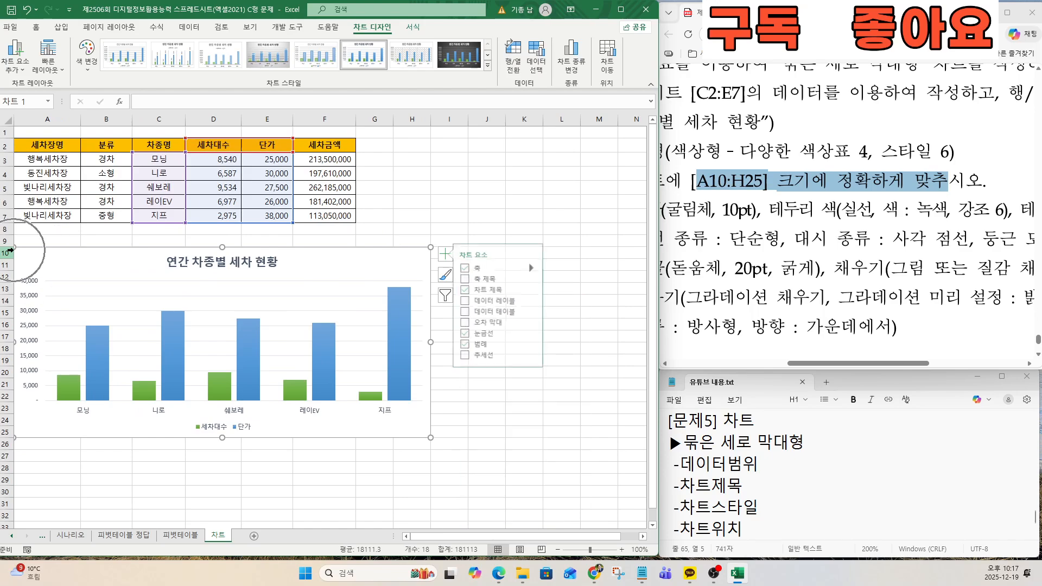
key(ctrl)
key(ctrl)
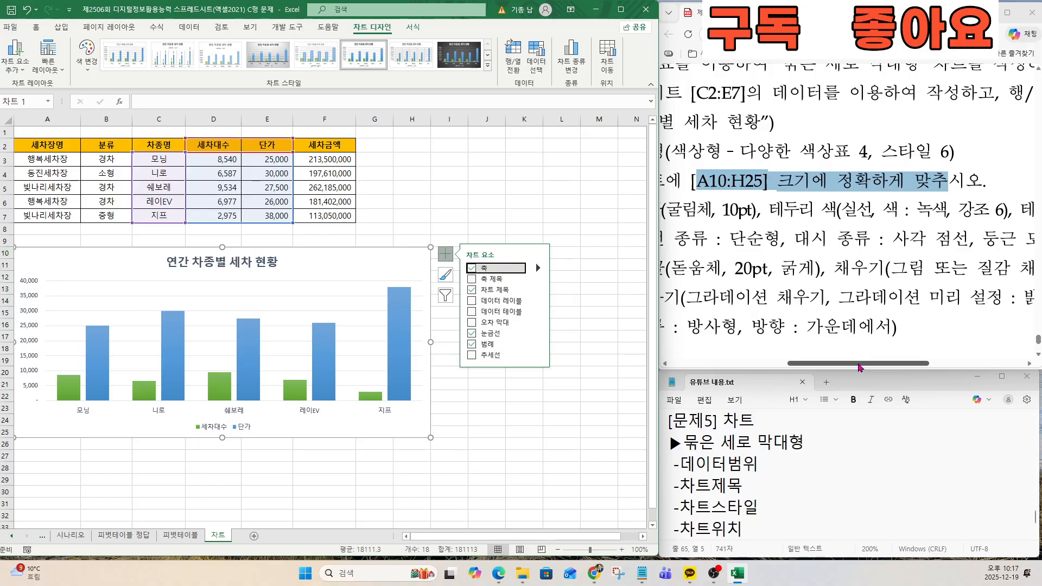
Following the exam's 차트 영역 서식 condition, set the chart area's font to 굴림체 at 10 pt
drag(860, 364, 830, 367)
ctrl+scroll(791, 283, down, 2)
click(689, 220)
drag(689, 220, 776, 227)
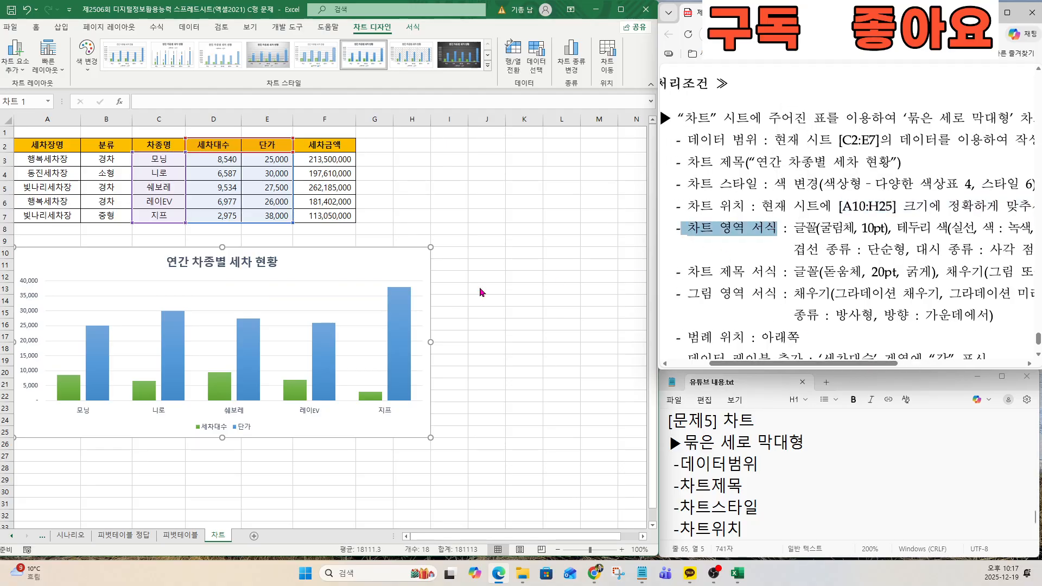
click(401, 275)
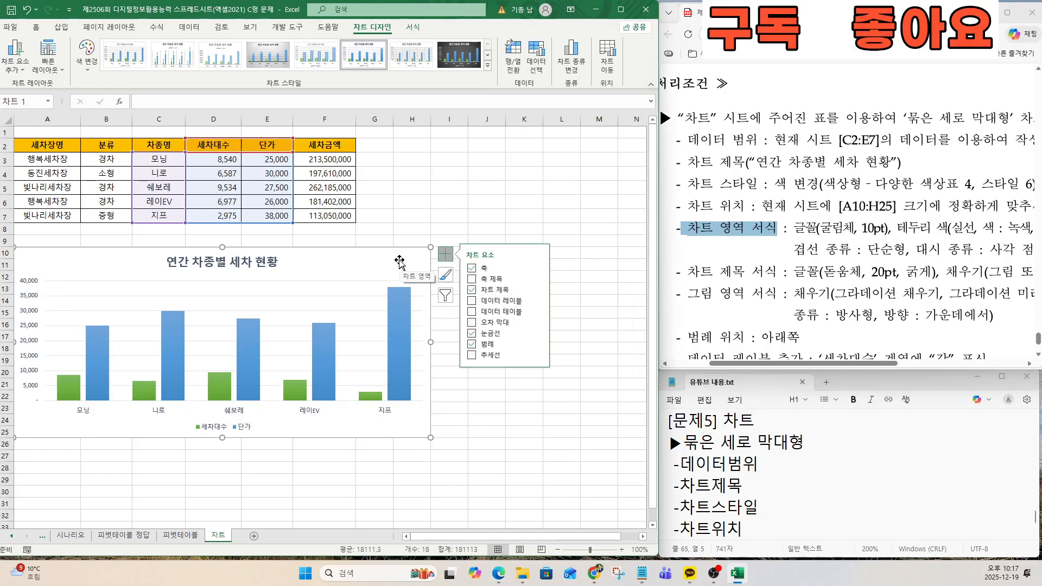
click(36, 28)
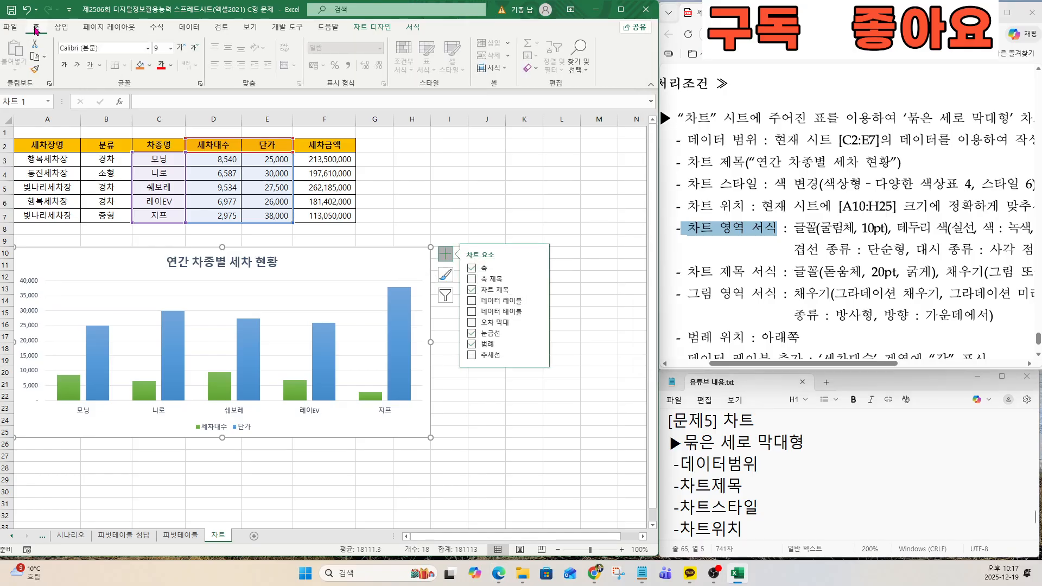
click(97, 49)
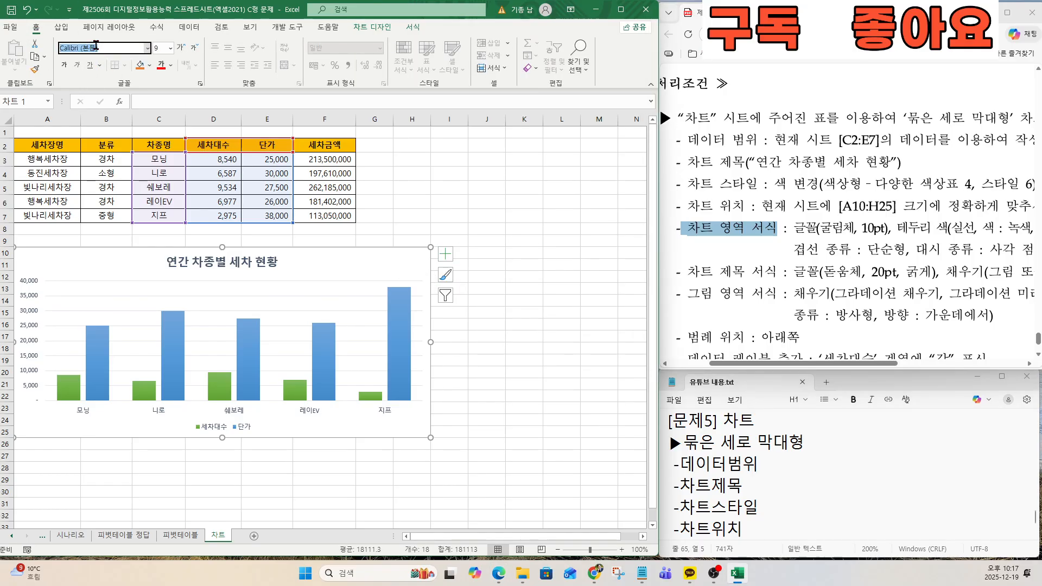
text(굴림체)
key(Return)
click(161, 48)
text(10)
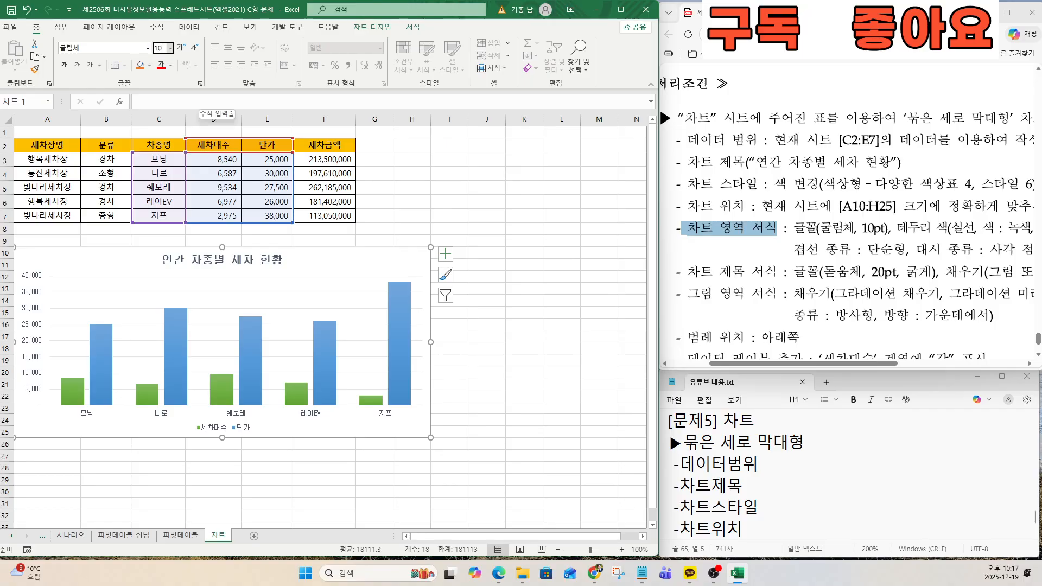
key(Return)
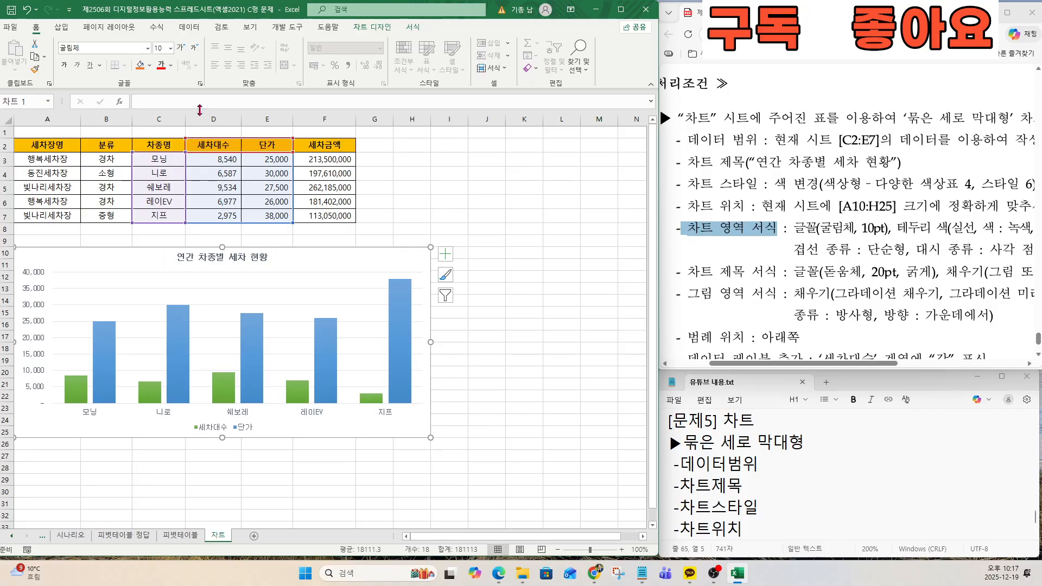
Open the 차트 영역 서식 options for the chart area and set its border to 실선
right_click(369, 261)
click(351, 259)
key(ctrl)
right_click(368, 263)
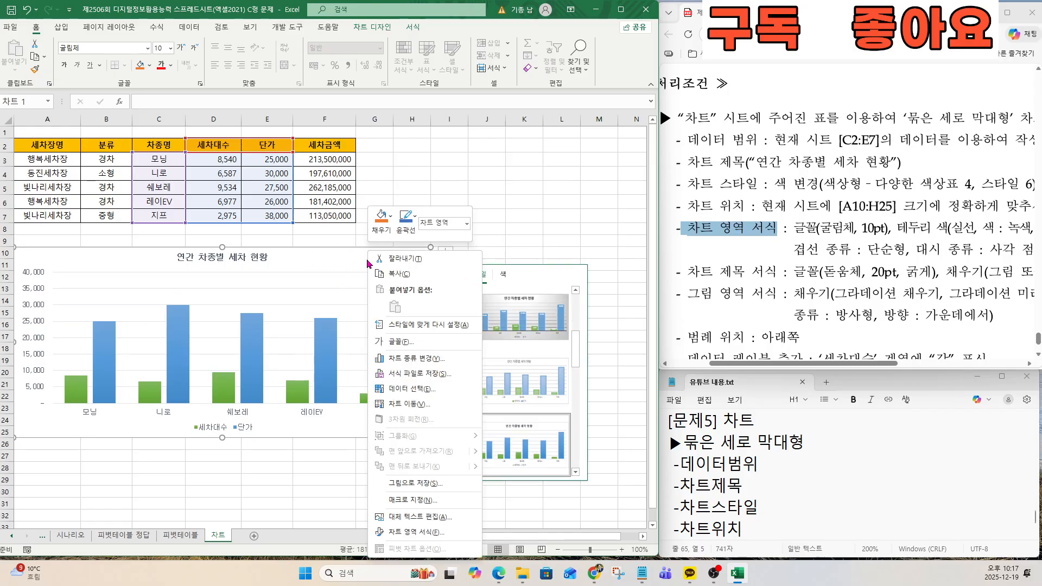
click(421, 533)
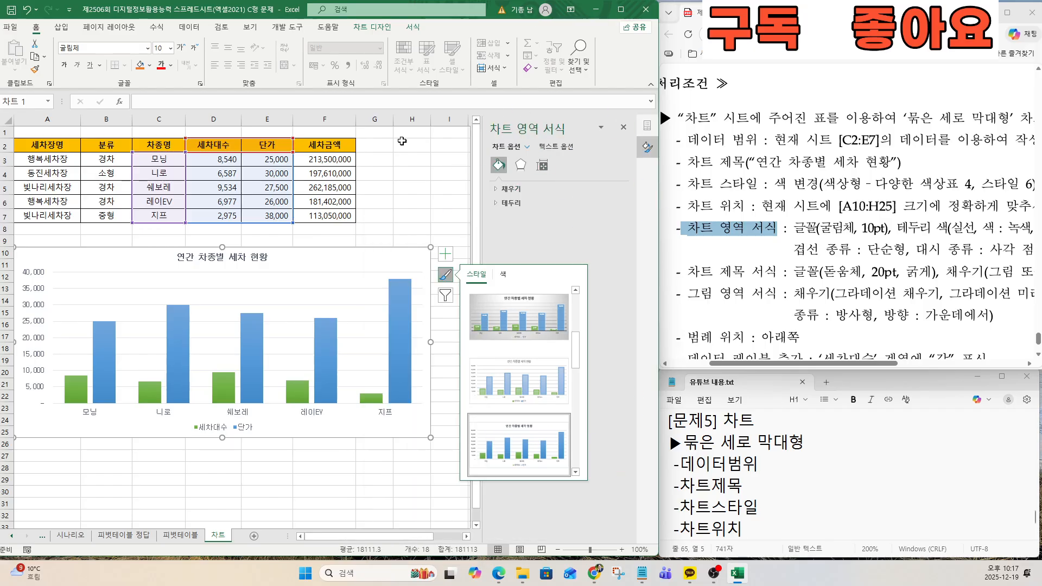
click(445, 274)
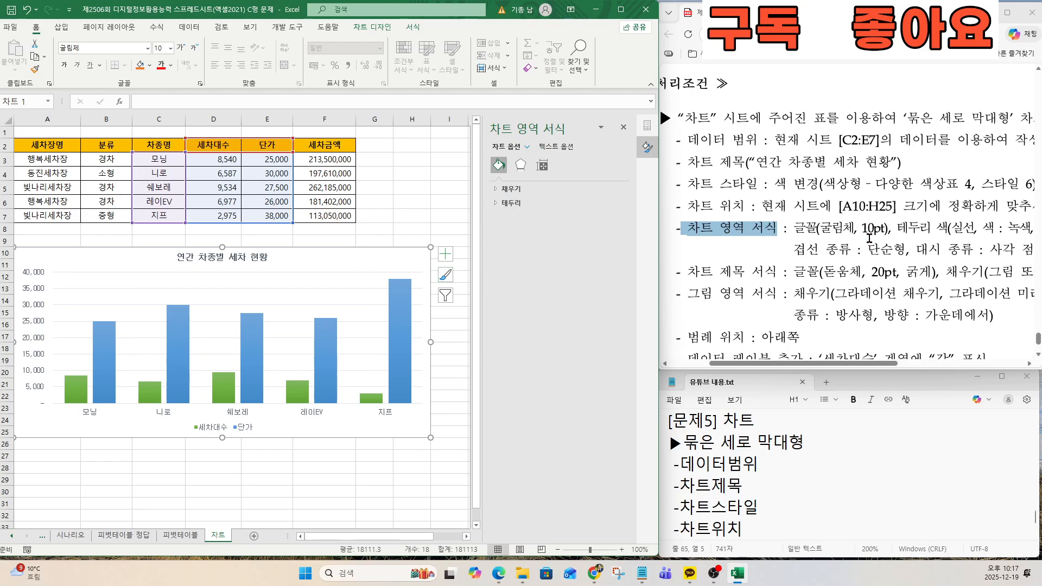
drag(897, 228, 976, 228)
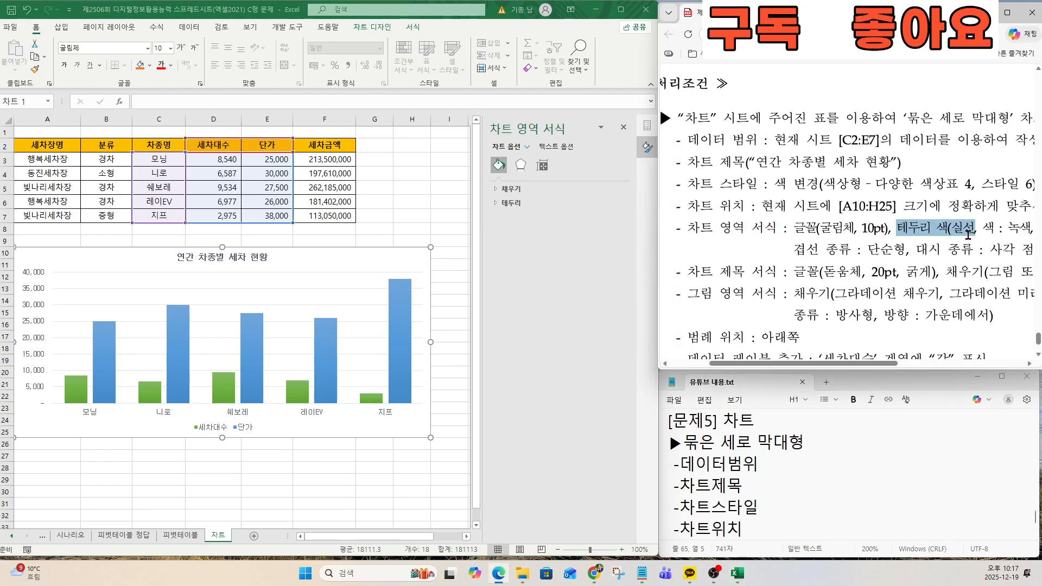
click(501, 204)
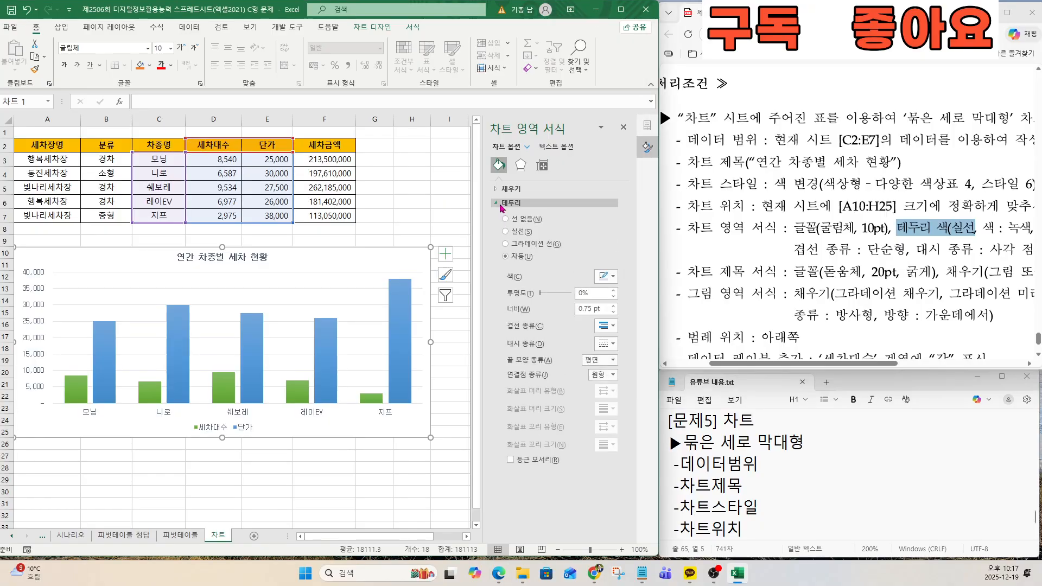
click(959, 234)
click(505, 231)
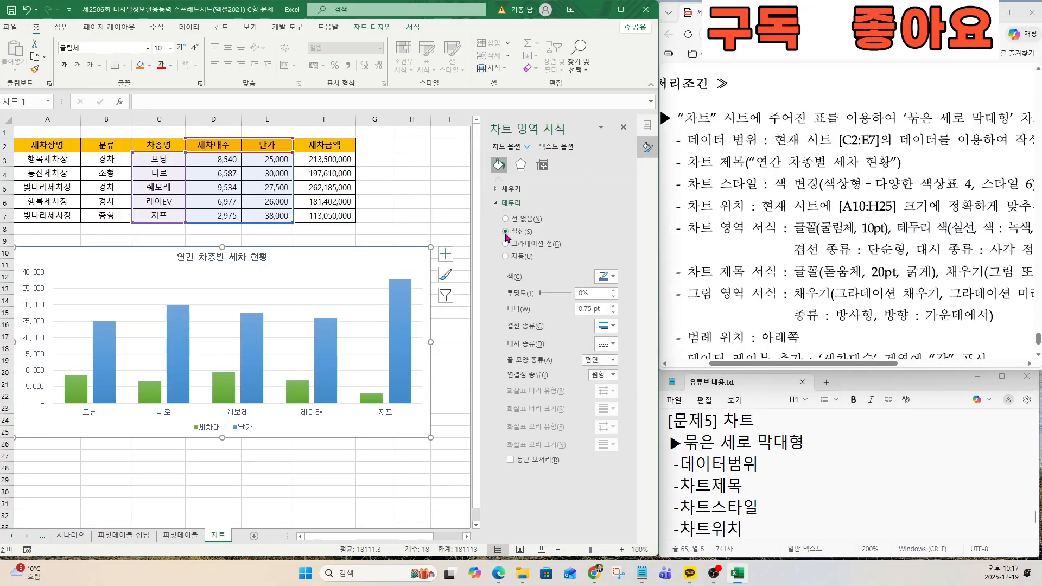
Set the chart area's border colour to 녹색, 강조 6 as the exam condition requires
drag(833, 364, 928, 364)
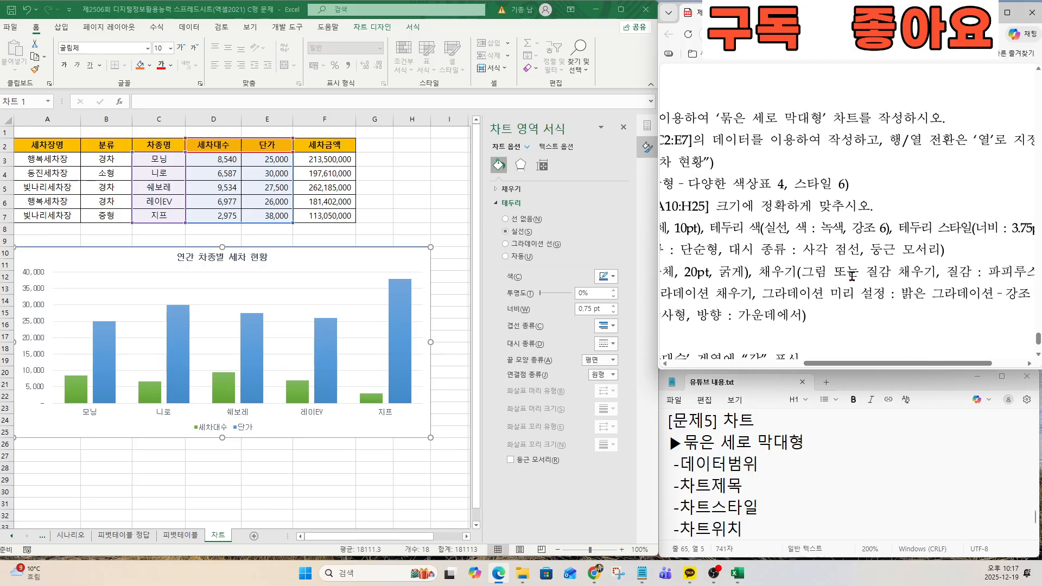
drag(796, 228, 891, 233)
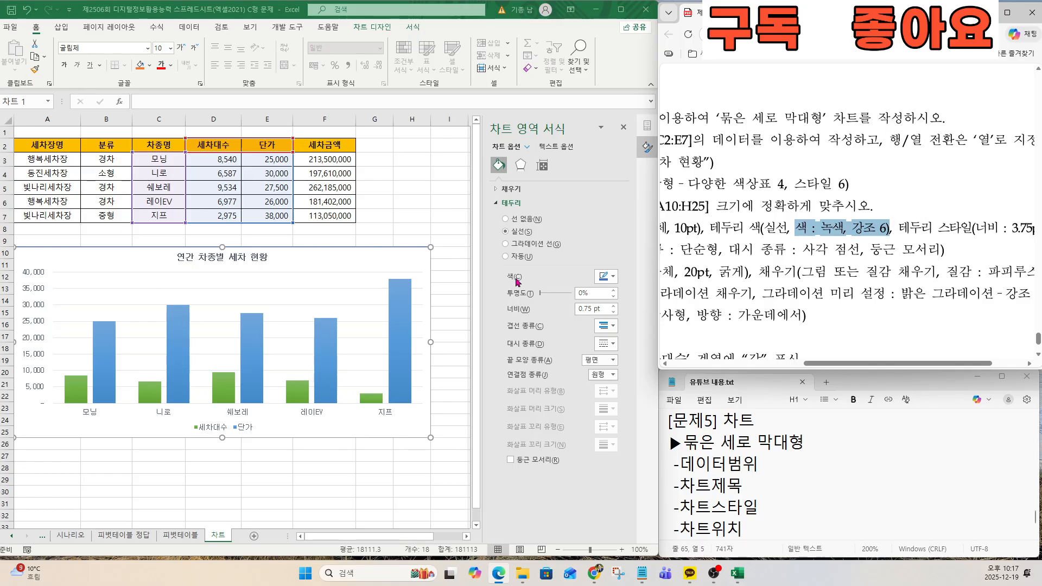
click(608, 277)
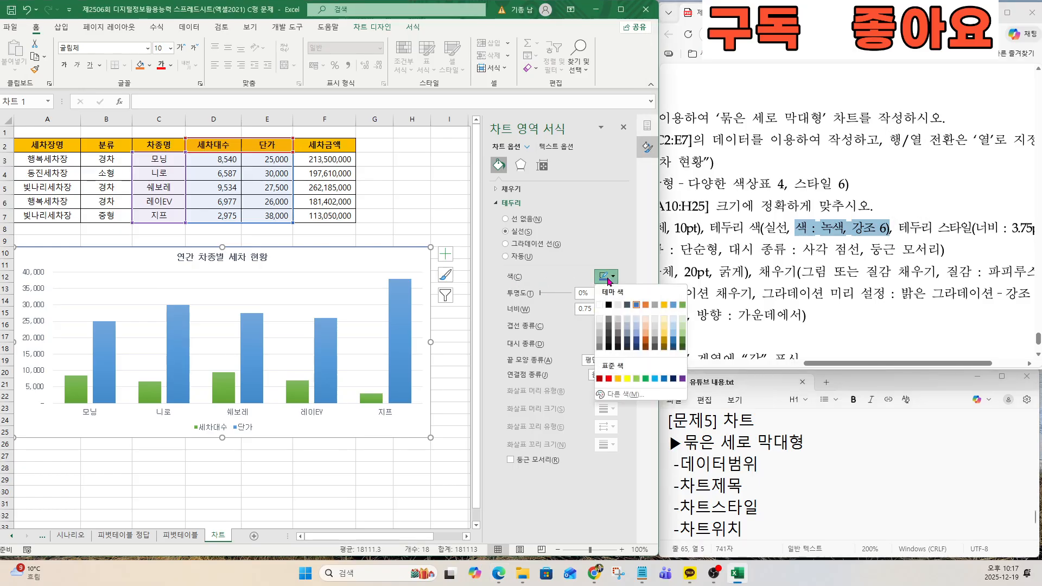
click(682, 305)
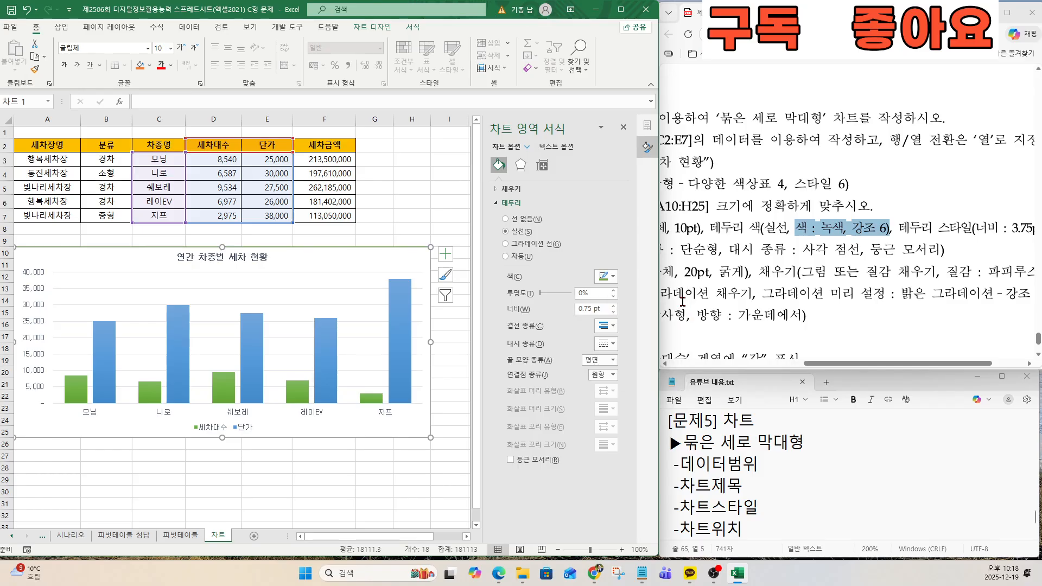
Set the chart area's border width to 3.75 pt according to the exam's 테두리 스타일 condition
scroll(896, 228, right, 3)
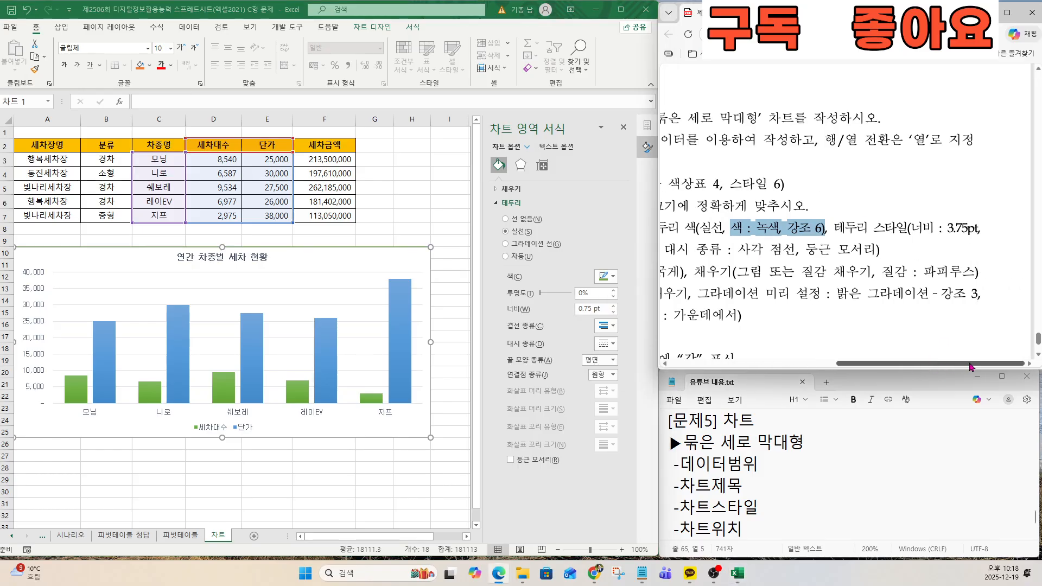
drag(922, 229, 969, 233)
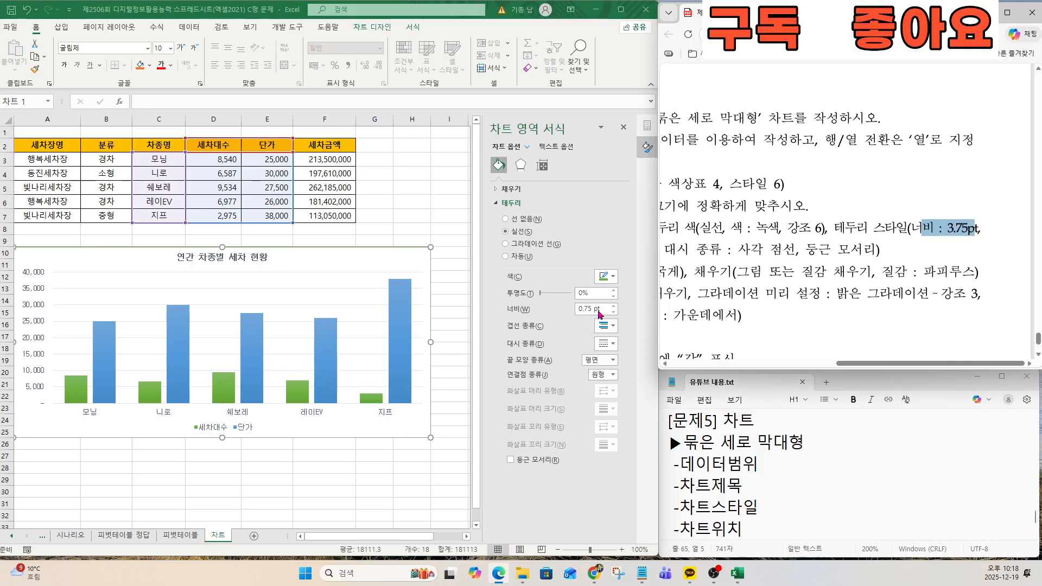
click(598, 311)
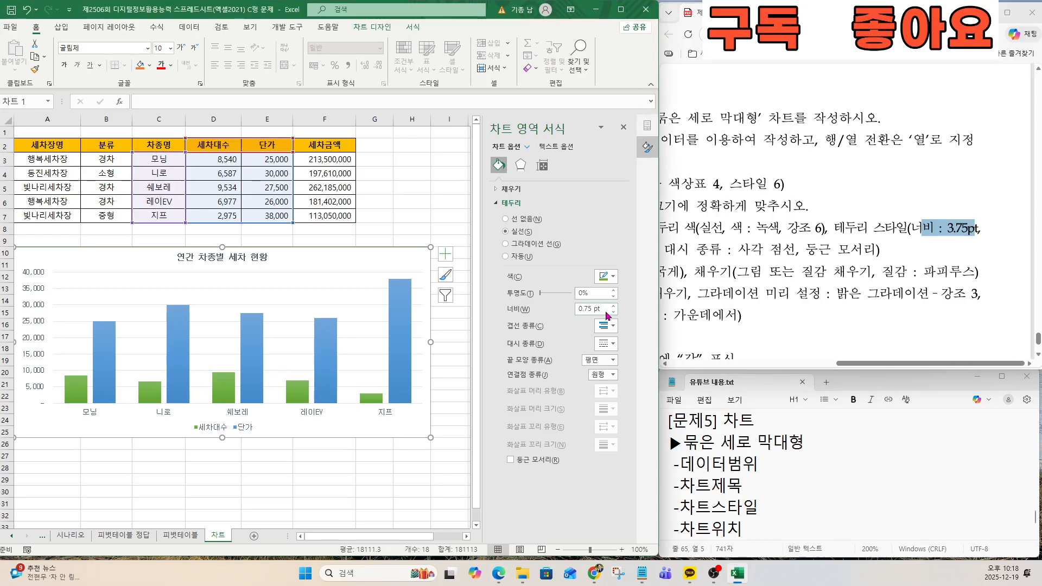
drag(601, 310, 554, 303)
text(3.75)
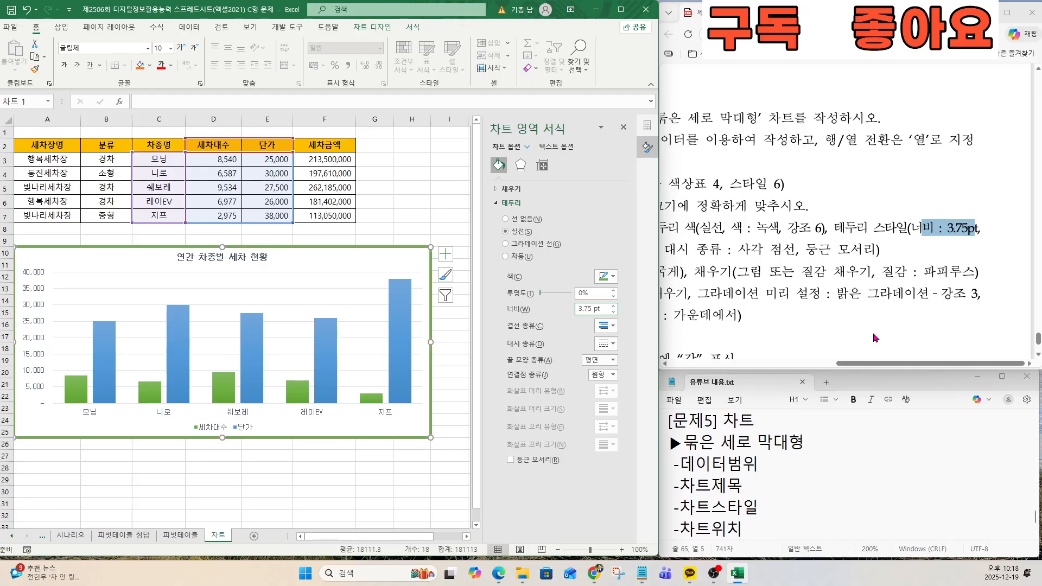
drag(874, 362, 798, 352)
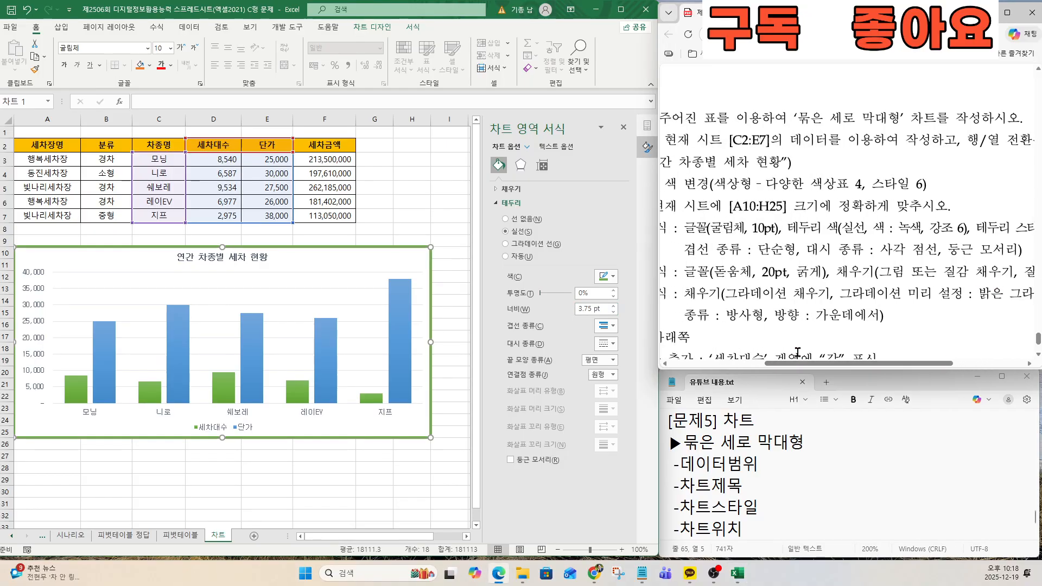
Following the exam's 차트 영역 서식 condition, set the chart area border's 겹선 종류 to 단순형
drag(683, 250, 843, 254)
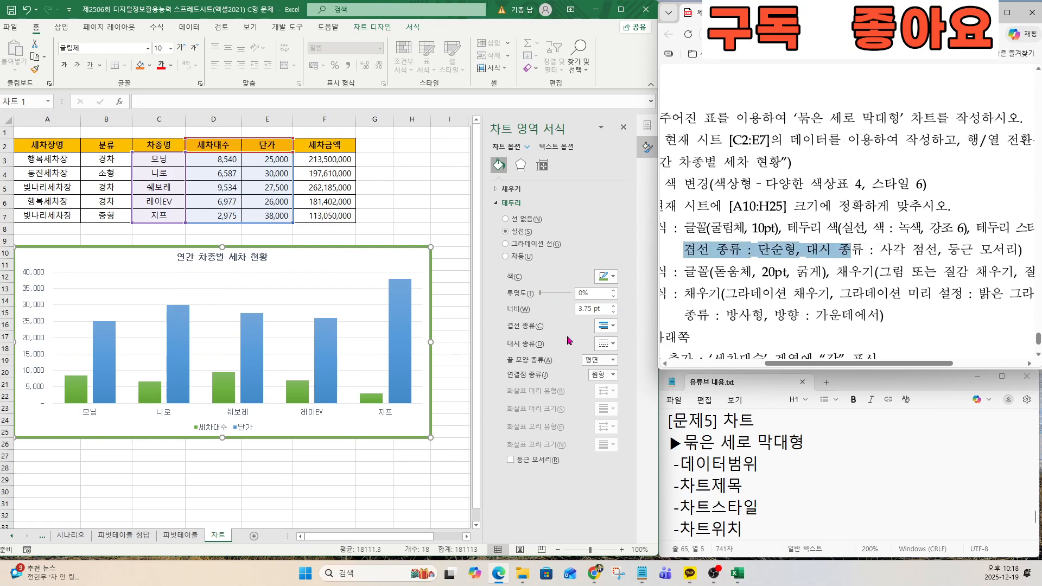
click(604, 326)
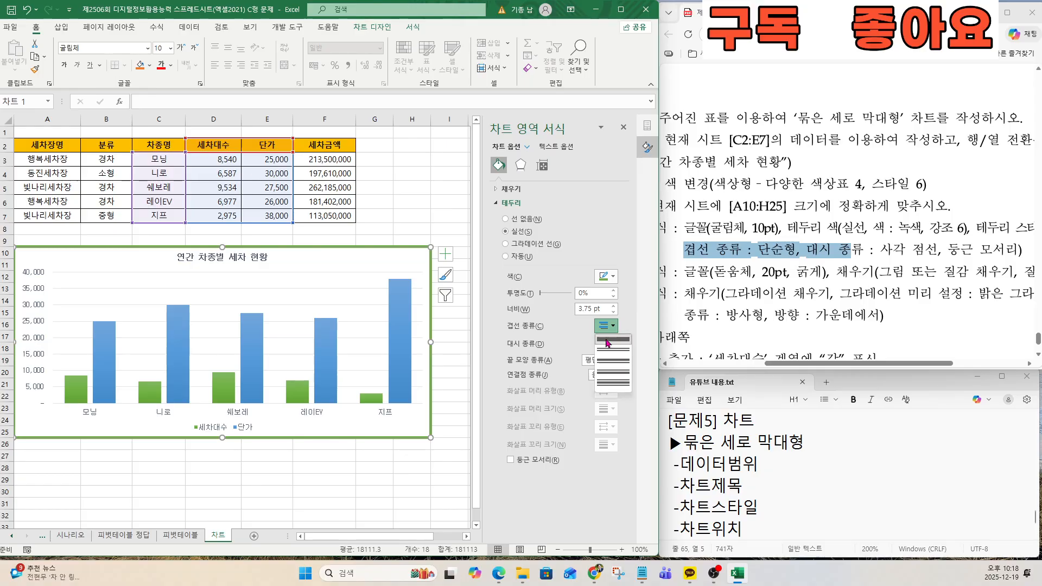
click(607, 340)
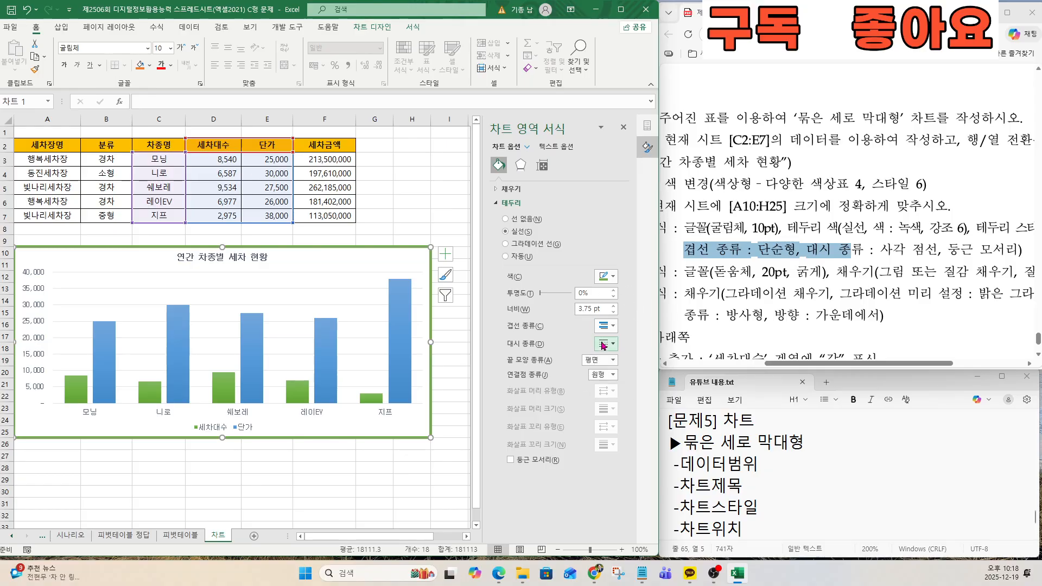
Set the chart area border's 대시 종류 to 사각 점선 and turn on 둥근 모서리
click(602, 343)
click(445, 276)
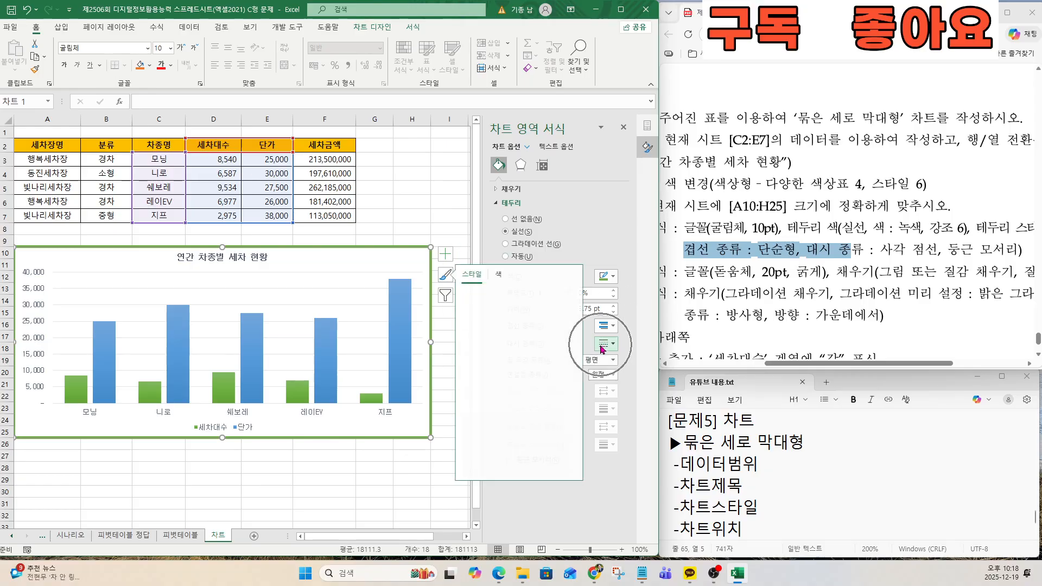
click(445, 281)
click(603, 345)
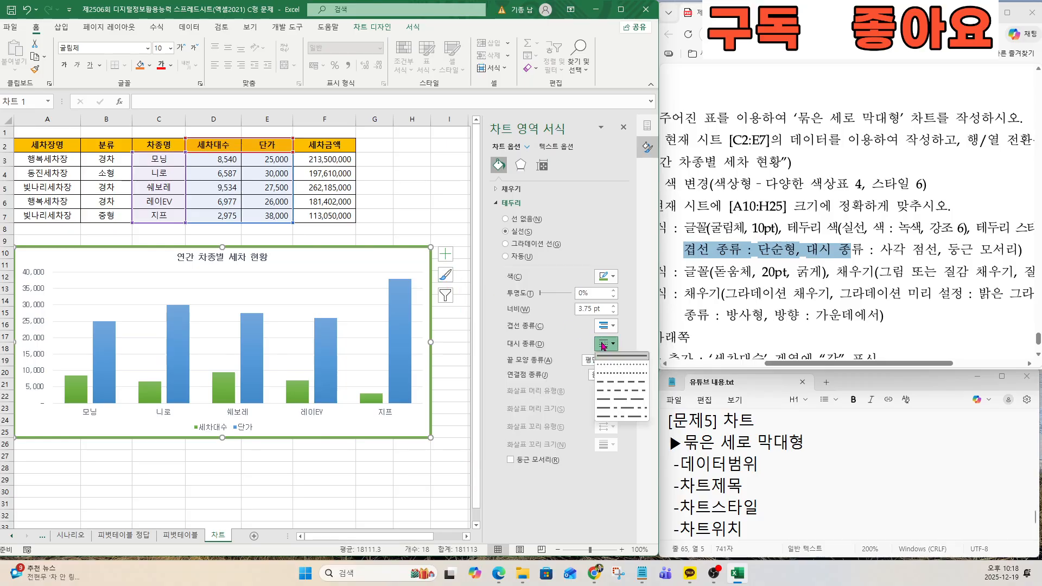
click(622, 375)
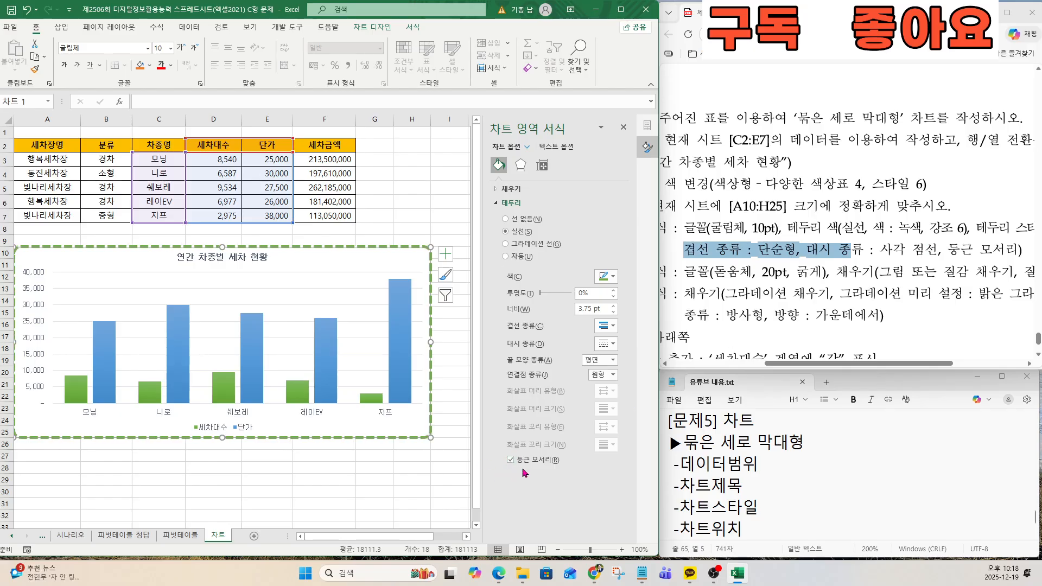
Following the exam's 차트 제목 서식 condition, set the chart title's font to 돋움체 at 20 pt
drag(813, 363, 759, 368)
drag(683, 271, 759, 271)
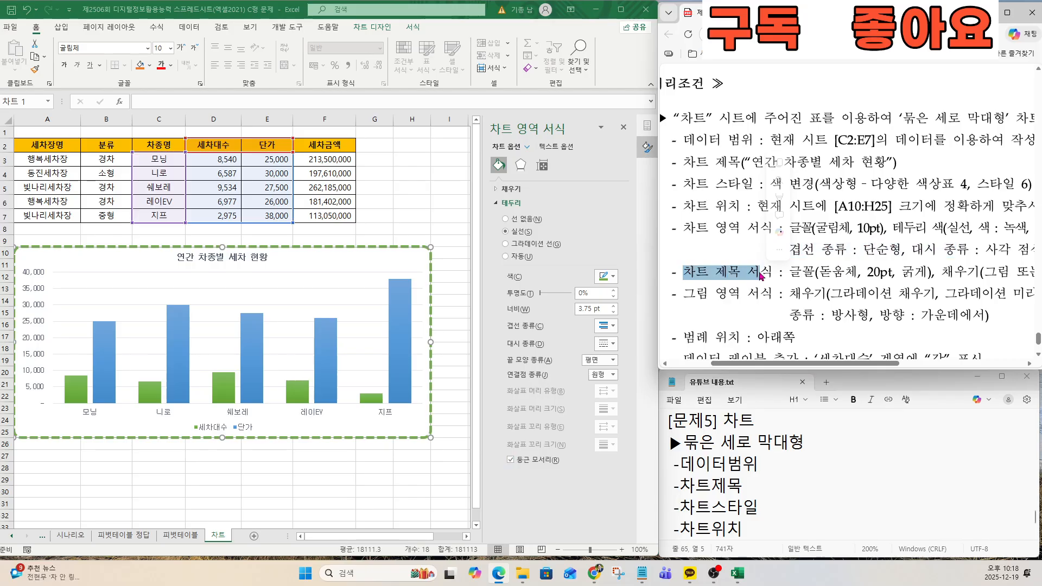
click(206, 261)
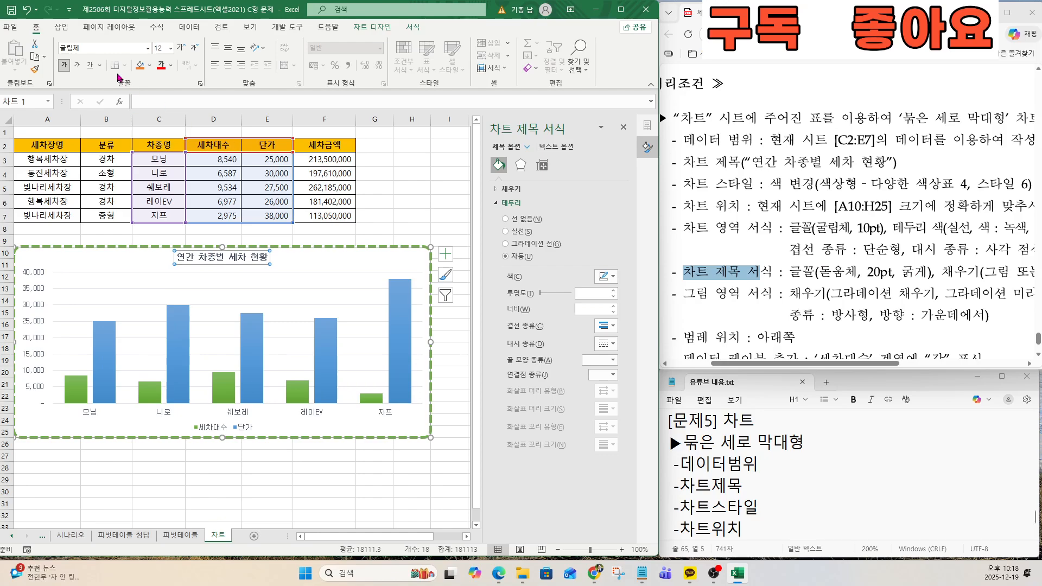
click(93, 48)
text(ehe)
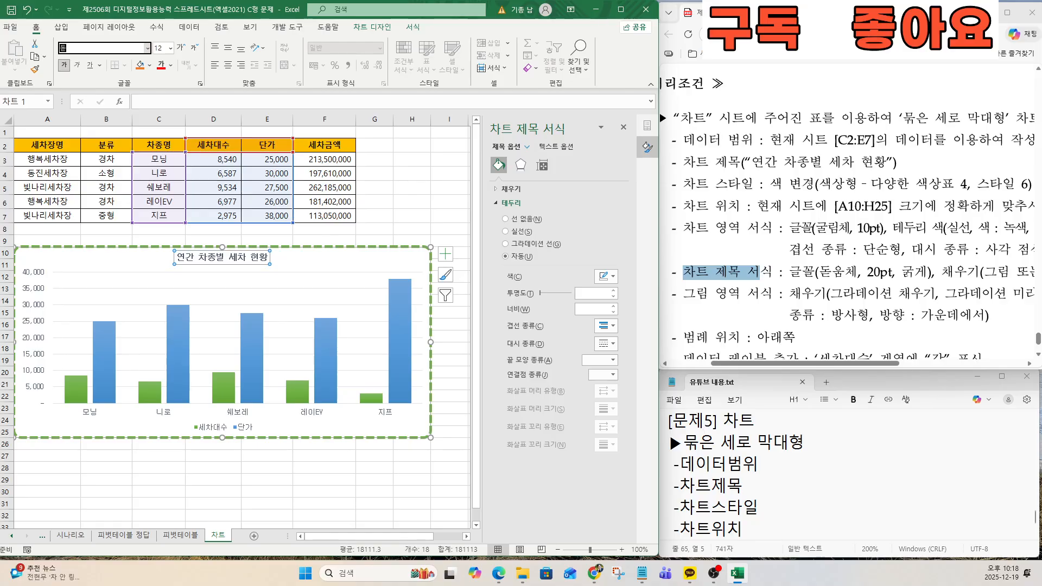
text(dnacp)
key(Return)
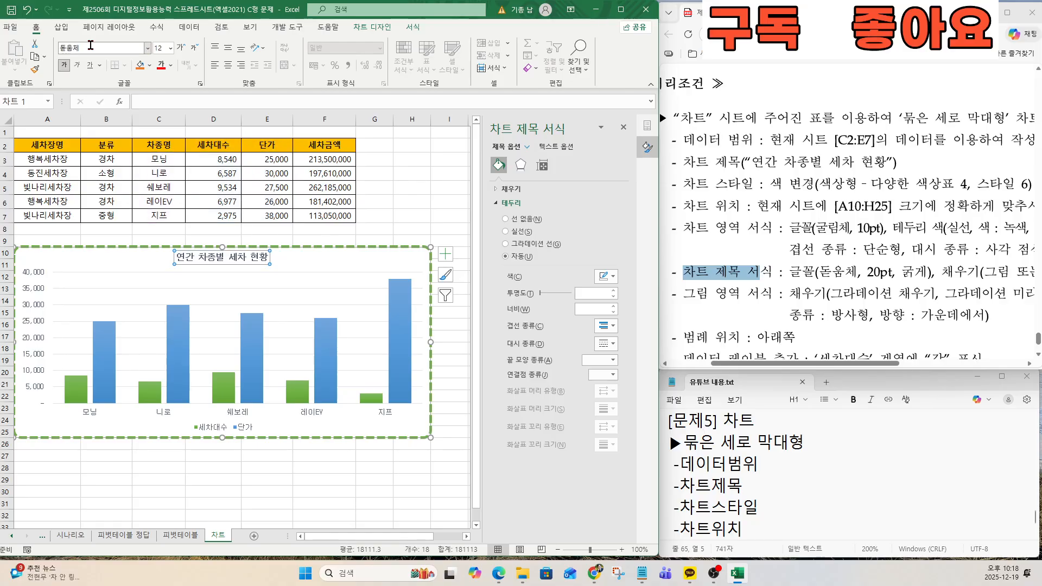
click(159, 48)
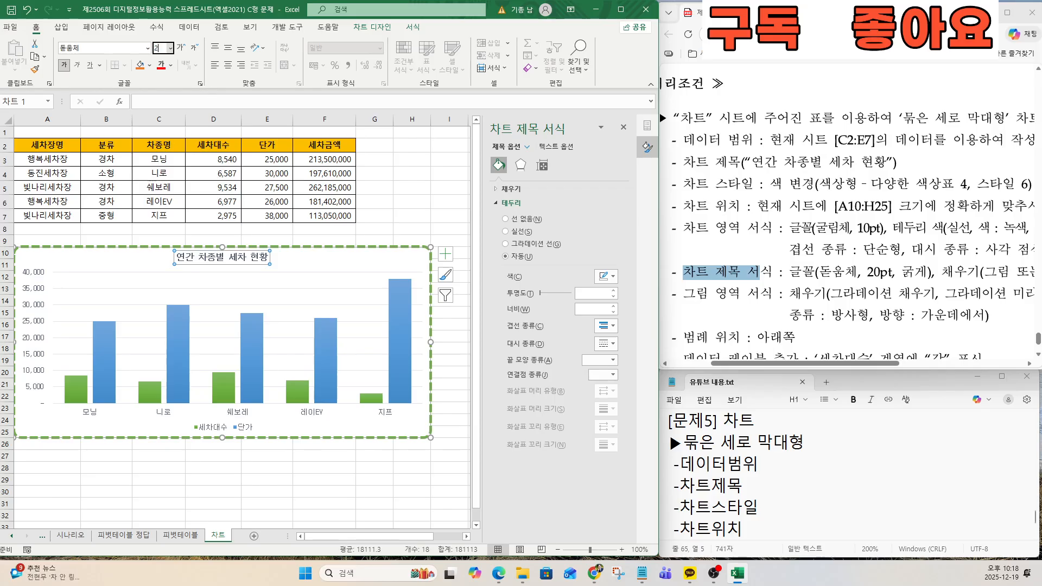
text(20)
key(Return)
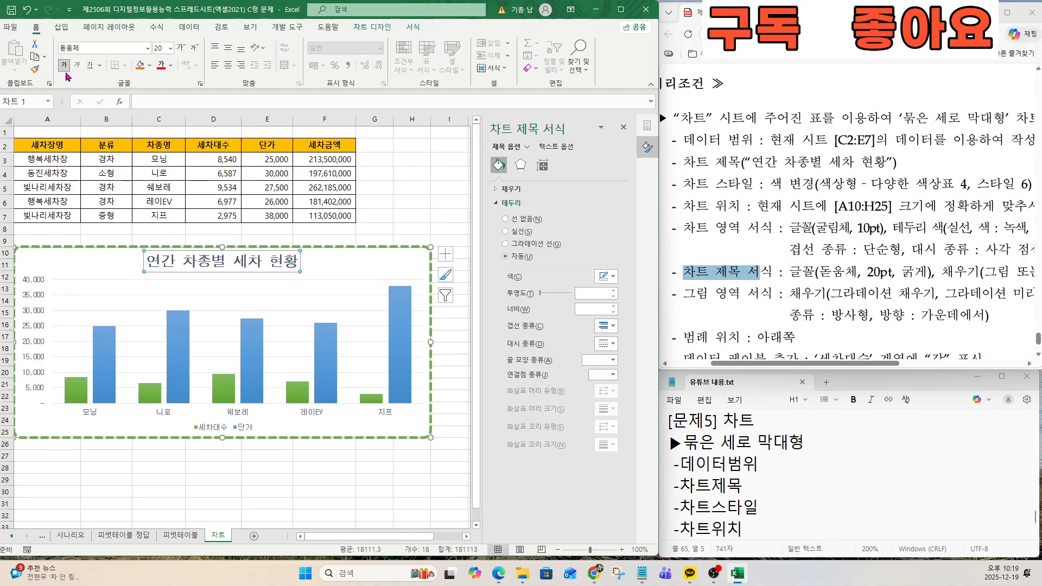
Fill the chart title with 그림 또는 질감 채우기 using the 파피루스 texture, as the exam condition requires
drag(828, 363, 952, 370)
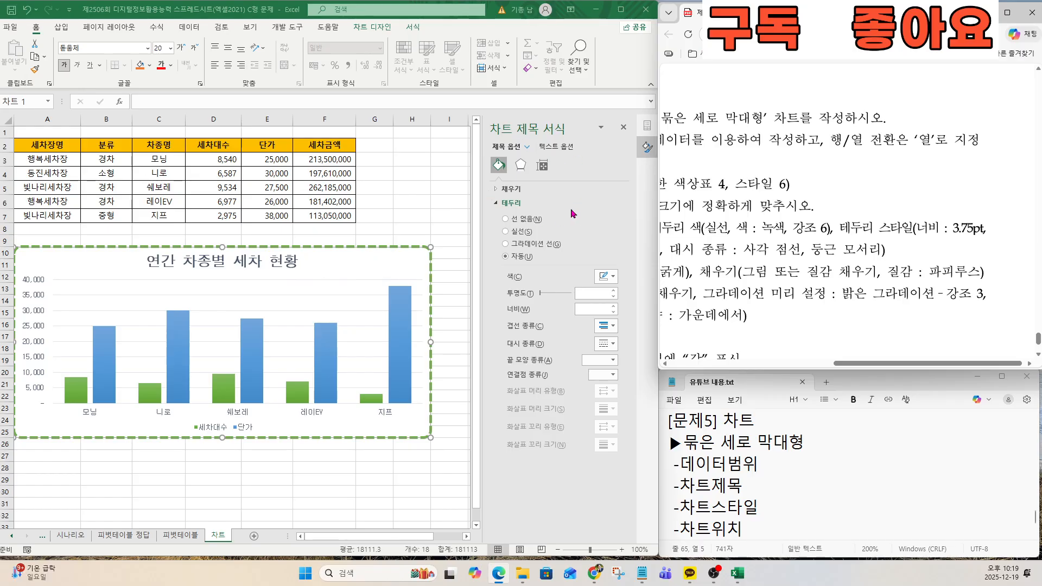
click(505, 189)
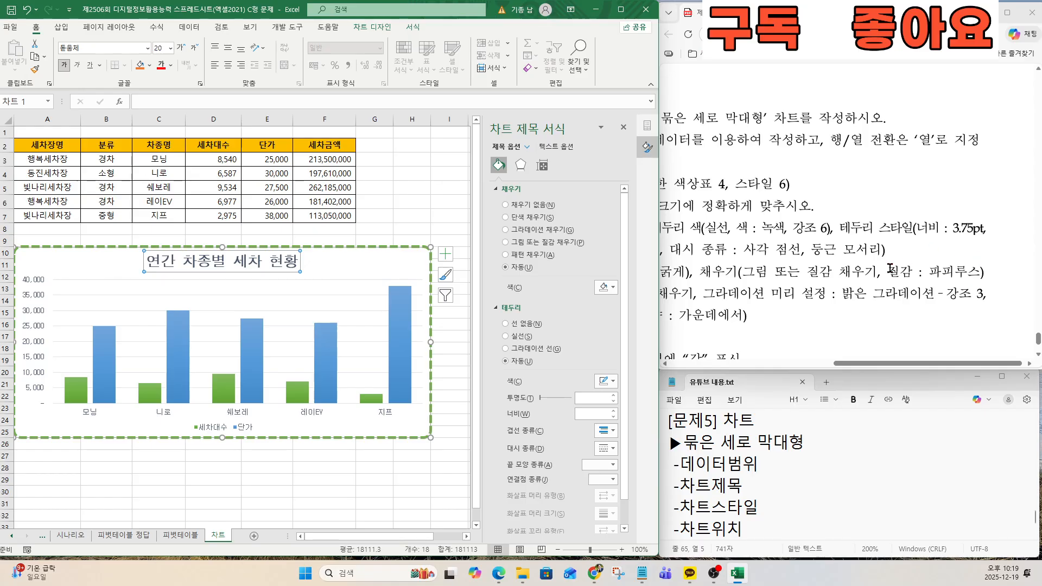
click(506, 242)
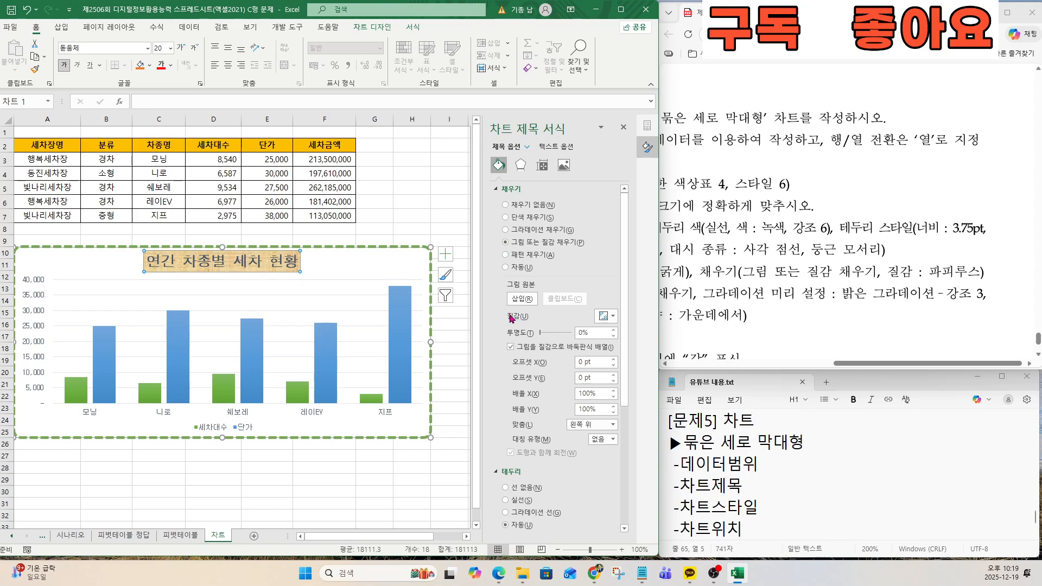
click(445, 254)
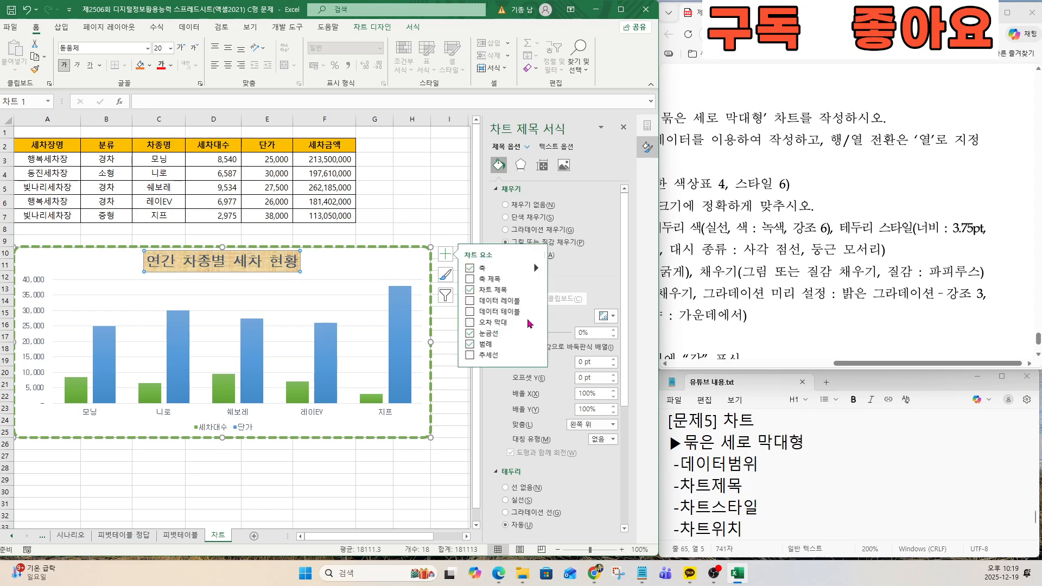
click(445, 254)
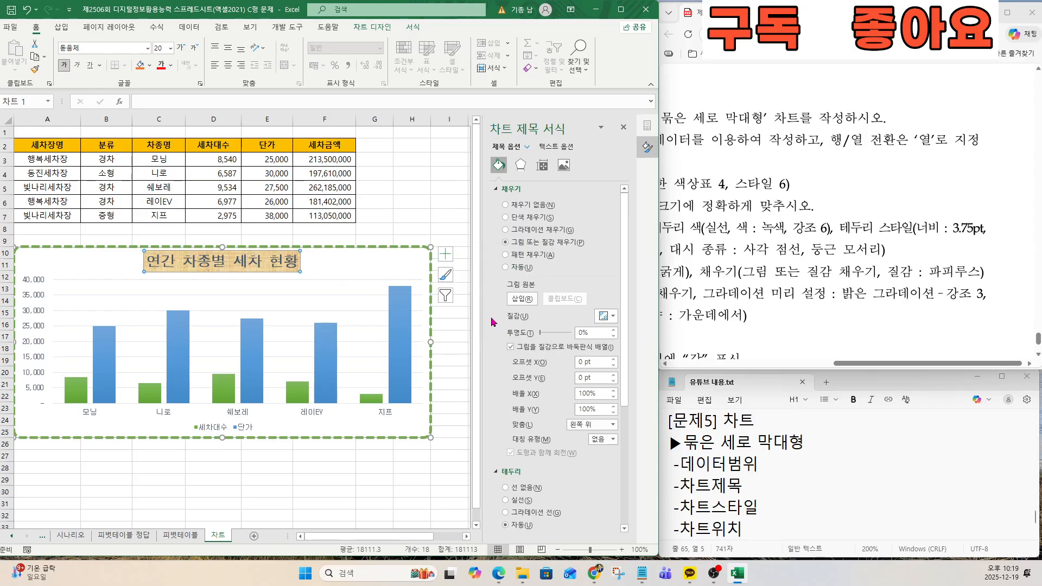
click(612, 319)
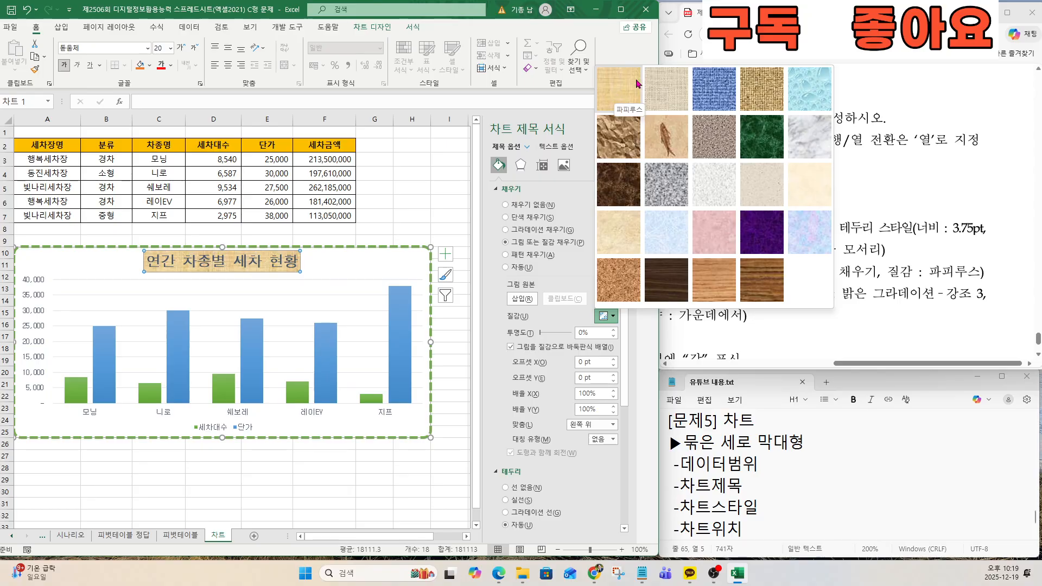
click(621, 92)
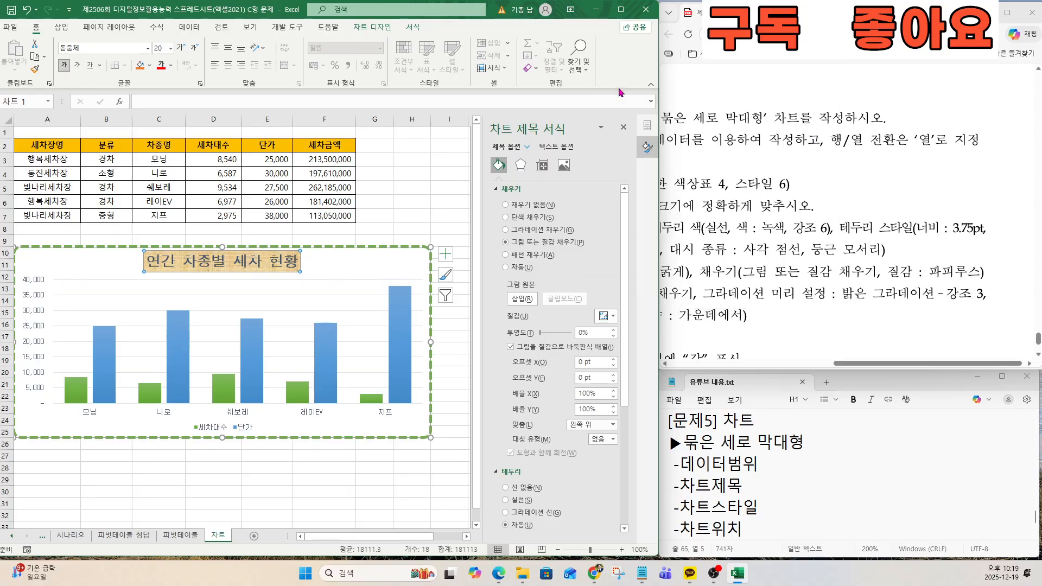
key(ctrl)
key(ctrl)
key(ctrl)
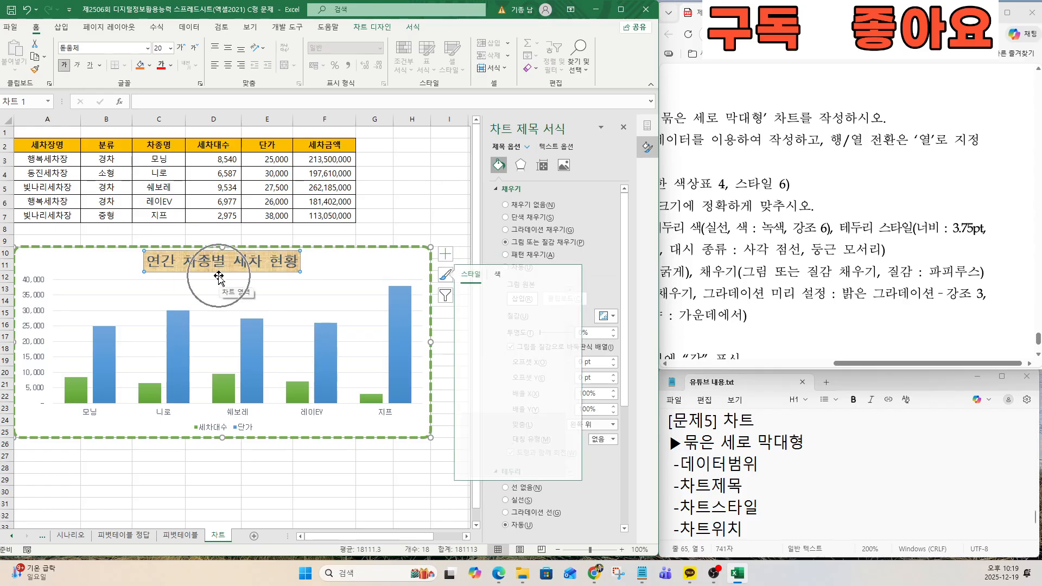
Select the chart's plot area and set its fill to 그라데이션 채우기 for the exam's 그림 영역 서식 condition
click(782, 290)
drag(870, 365, 748, 366)
drag(696, 289, 796, 293)
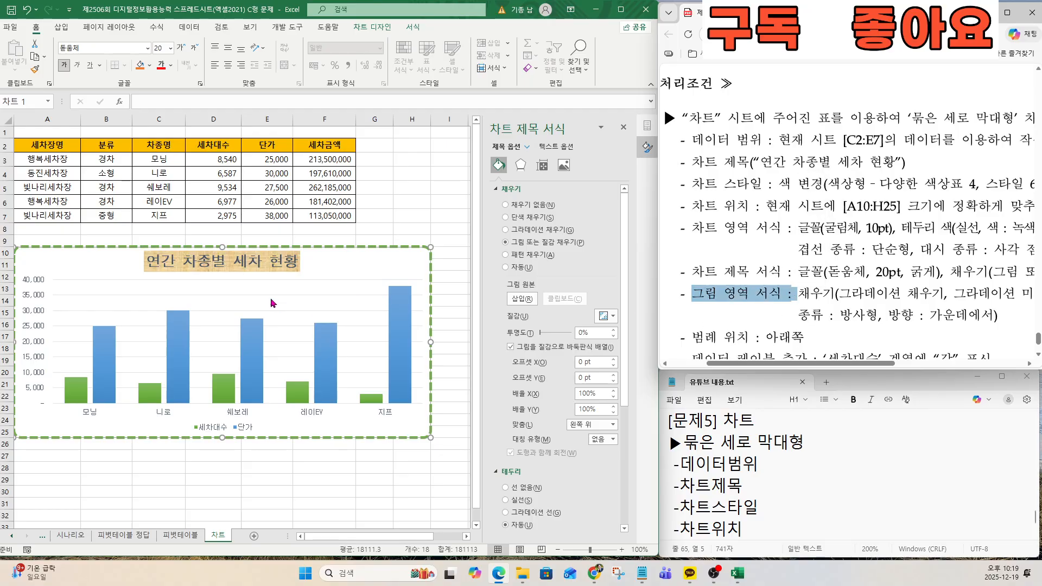
click(279, 285)
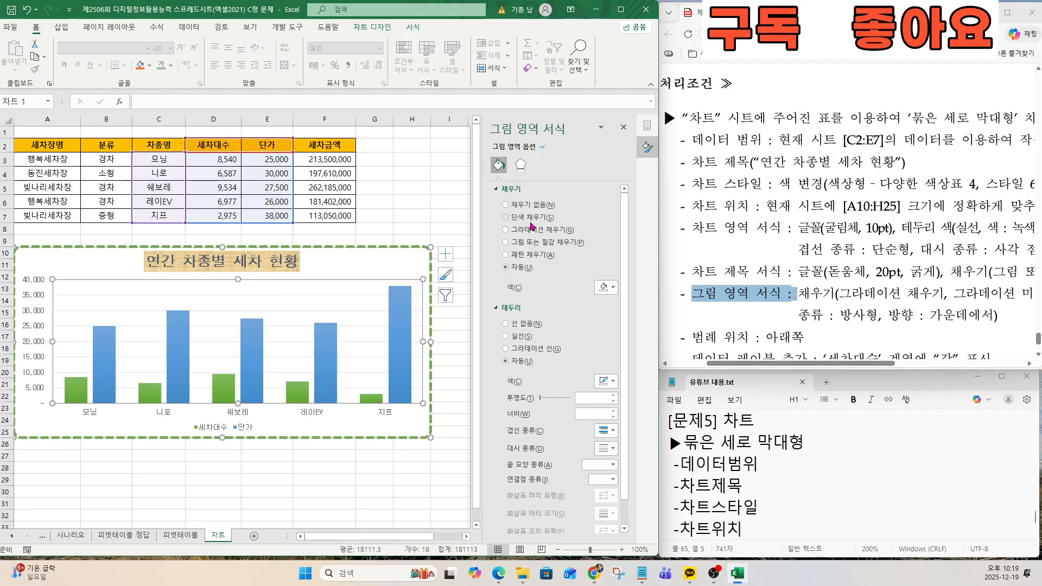
click(507, 229)
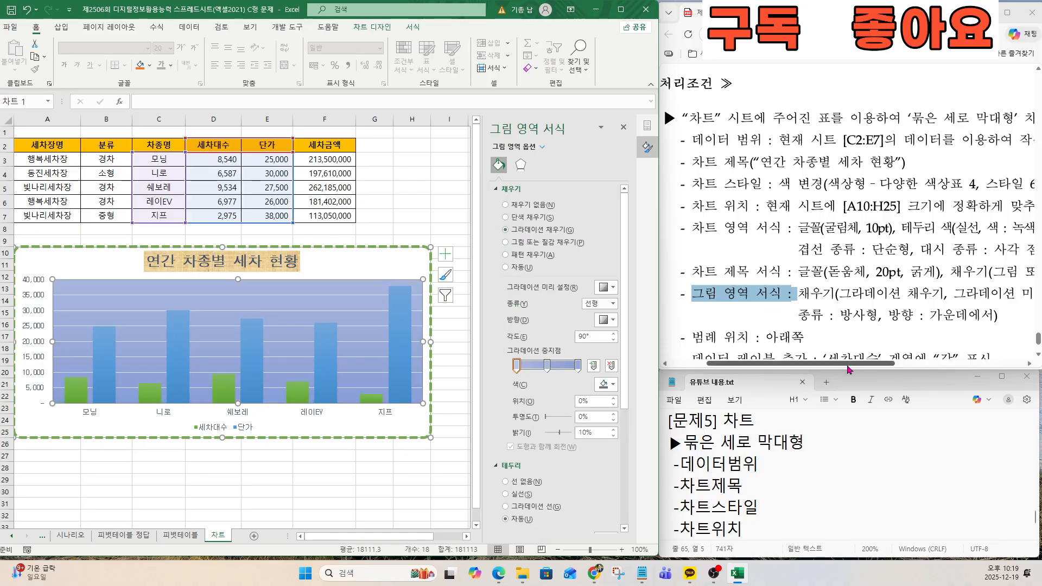
Apply the gradient preset 밝은 그라데이션 - 강조 3 to the plot area
drag(851, 363, 981, 361)
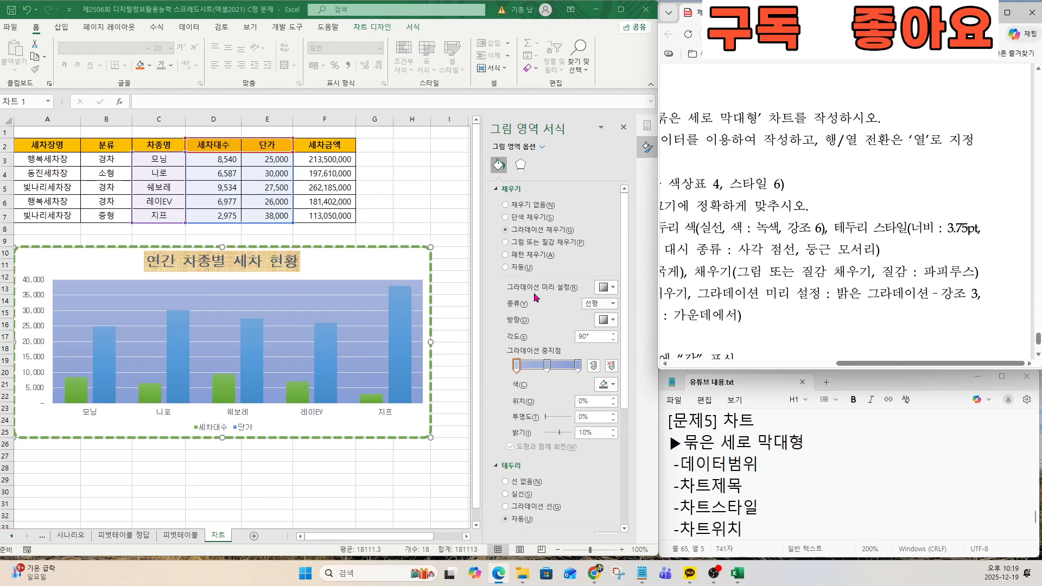
click(611, 291)
click(610, 290)
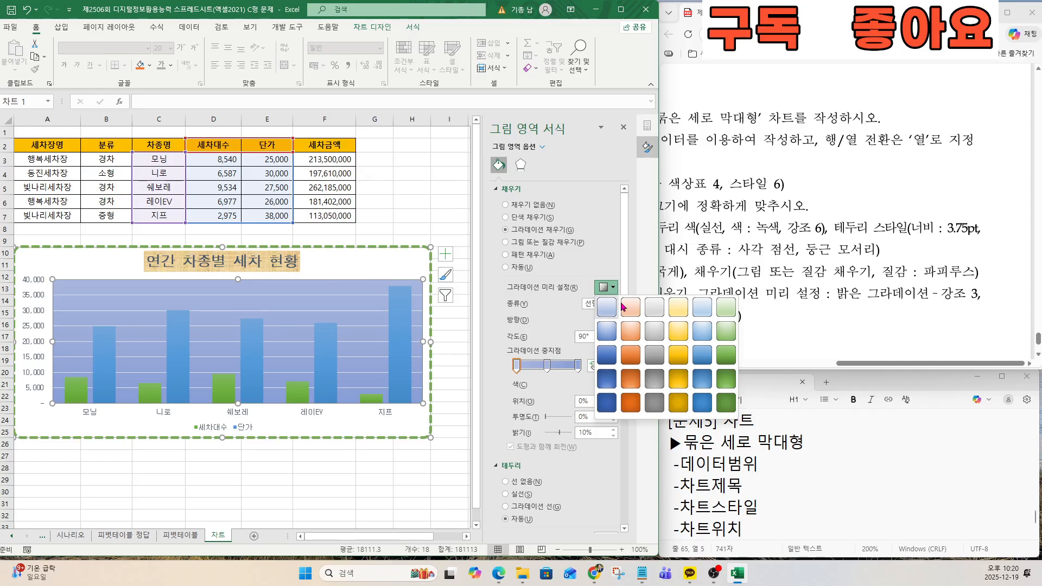
click(657, 308)
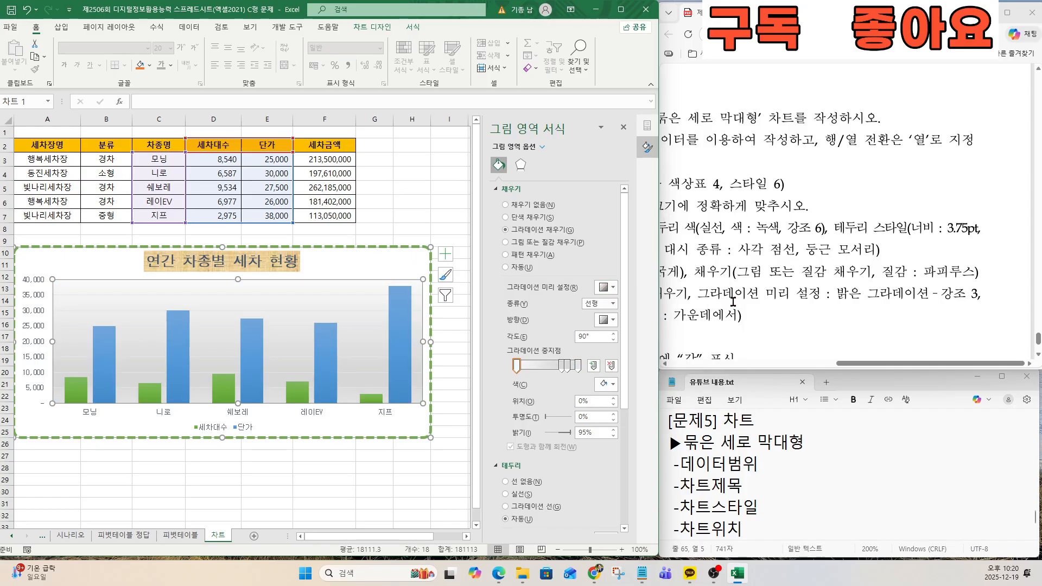
Set the plot area gradient's 종류 to 방사형 and its 방향 to 가운데에서
drag(852, 363, 775, 369)
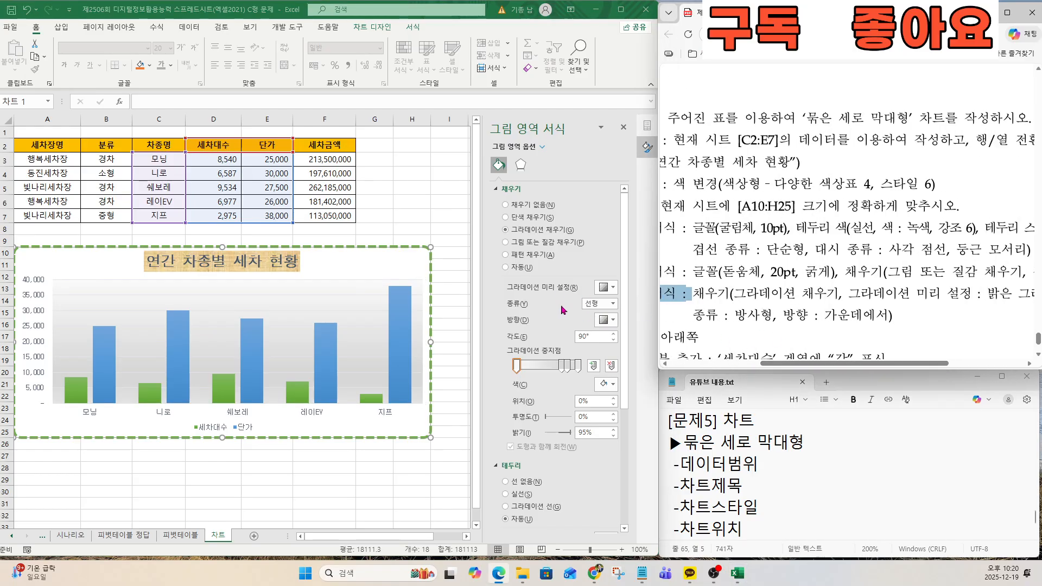
click(612, 303)
click(613, 304)
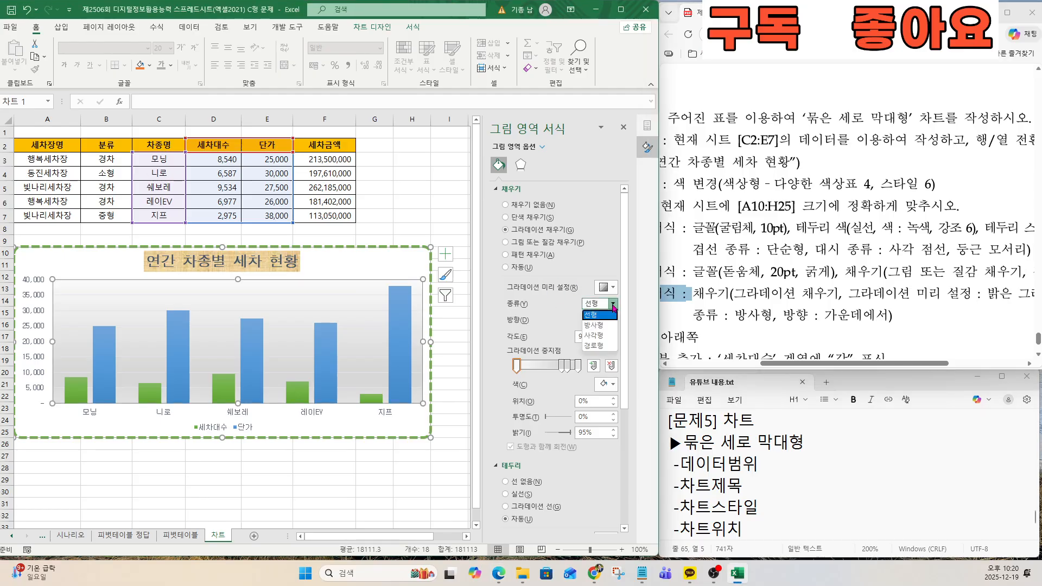
click(593, 325)
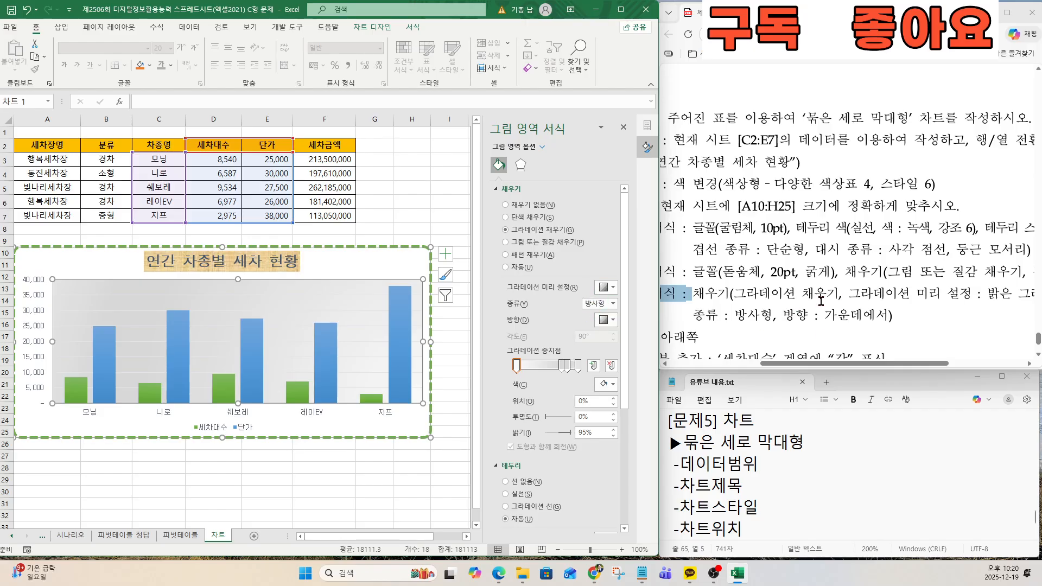
click(611, 322)
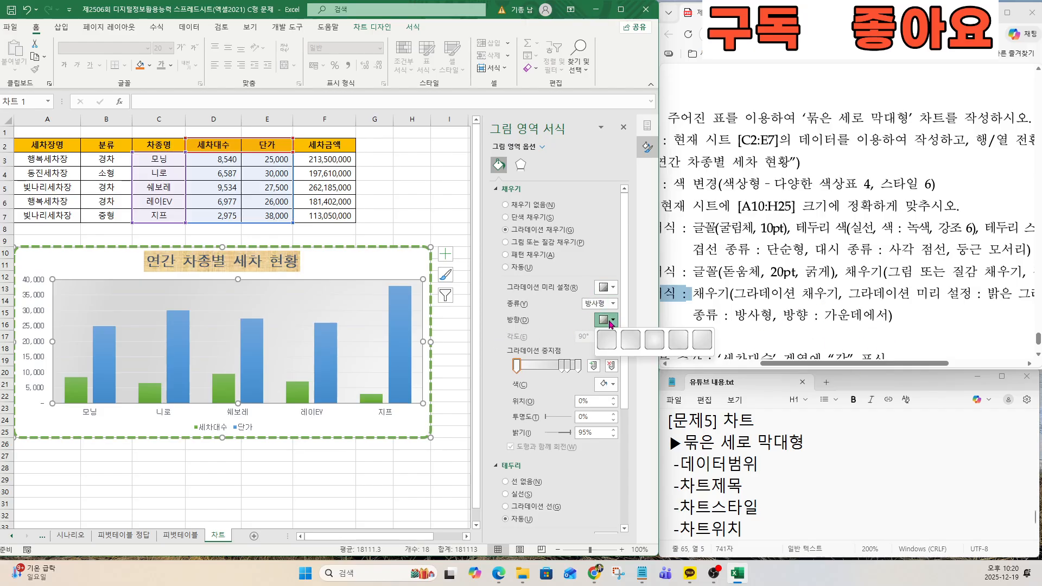
click(655, 343)
Open the 범례 서식 options for the chart's legend to check its position against the exam's 범례 위치 condition
drag(782, 364, 743, 350)
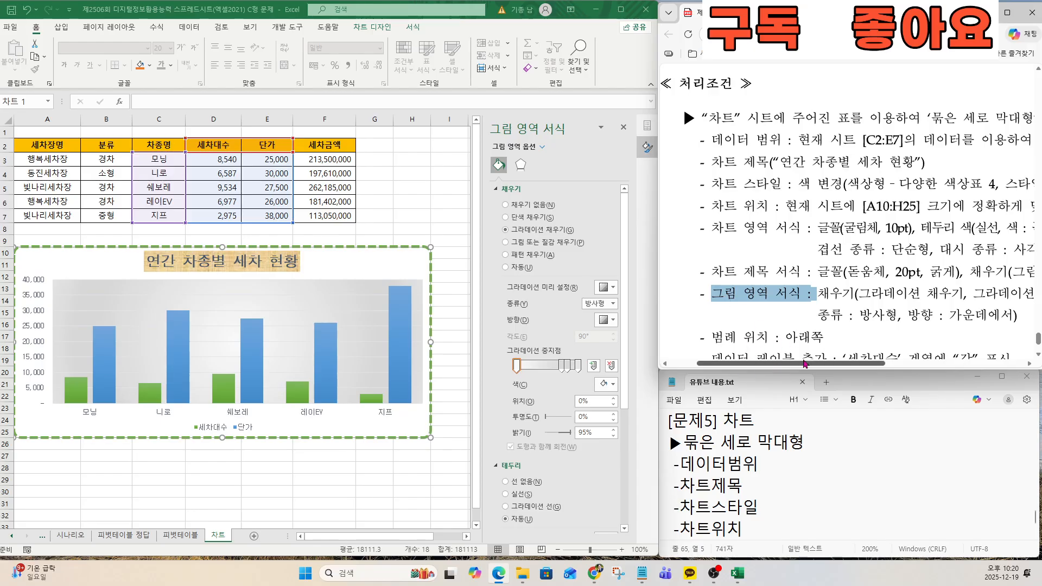
click(238, 429)
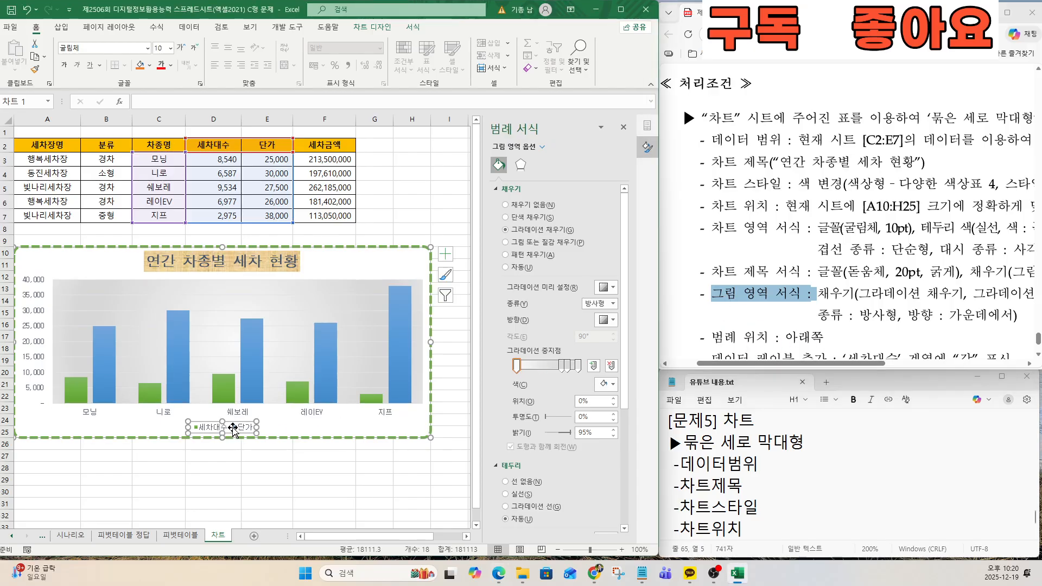
click(225, 431)
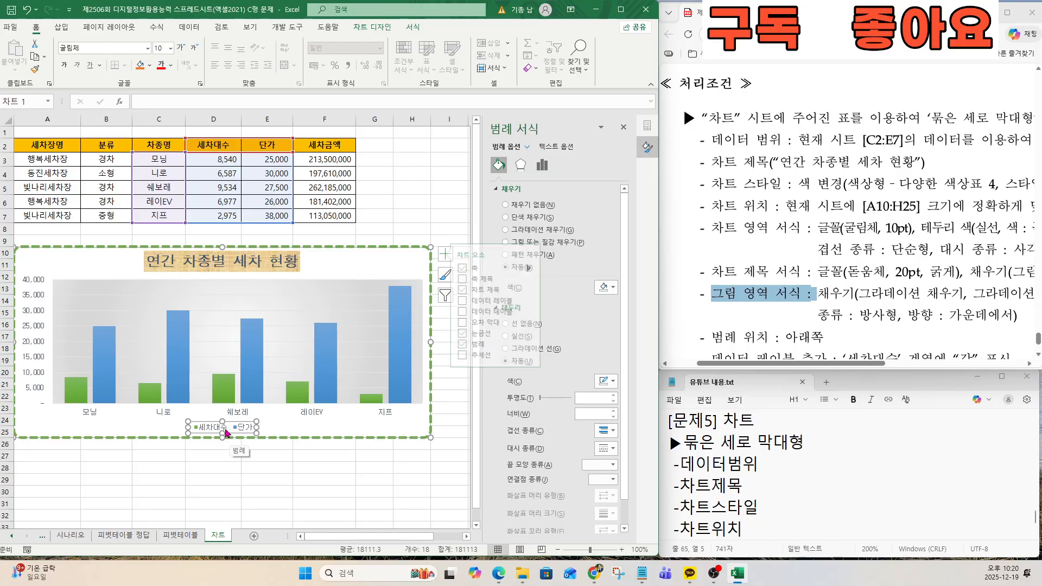
click(224, 431)
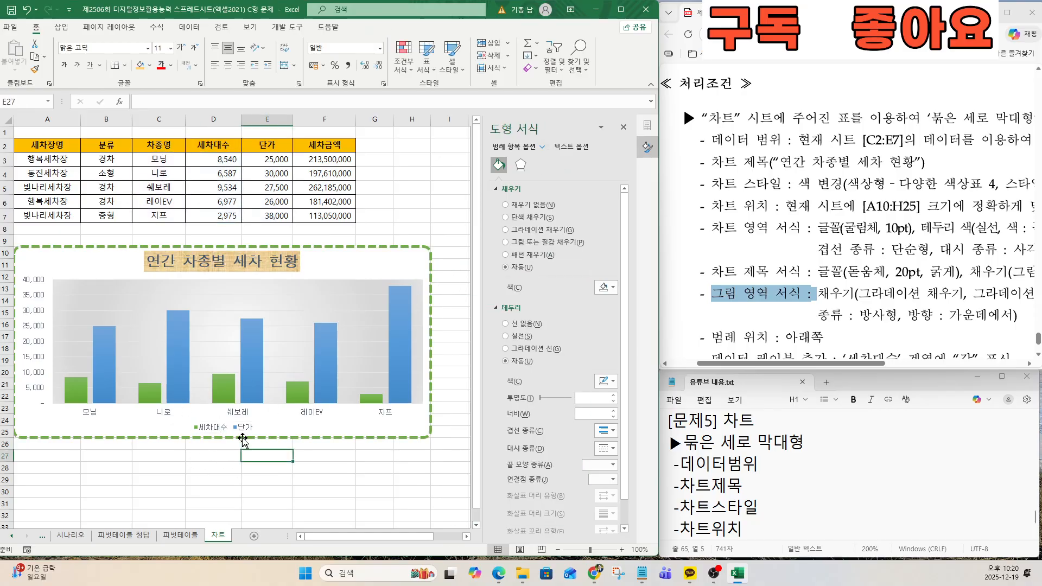
right_click(241, 432)
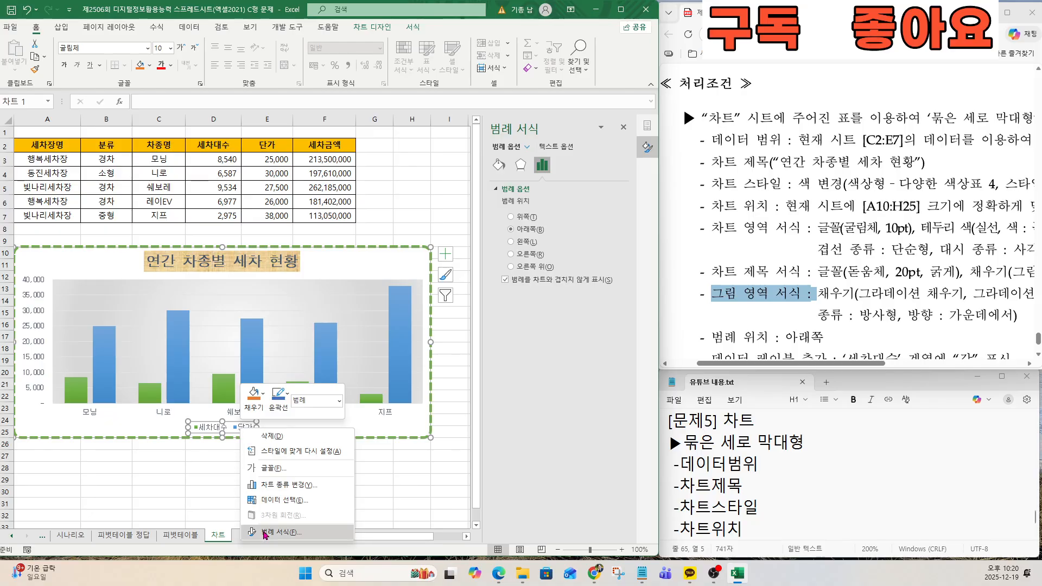
Check the legend's 아래쪽 position in the 범례 서식 options, and add value data labels to the chart's 세차대수 series
click(264, 532)
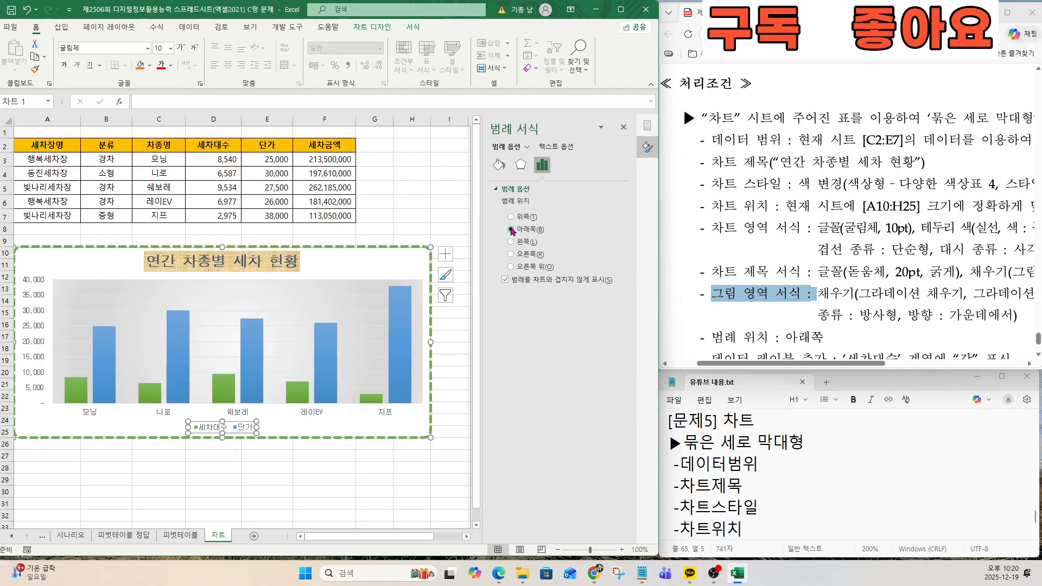
scroll(834, 315, down, 3)
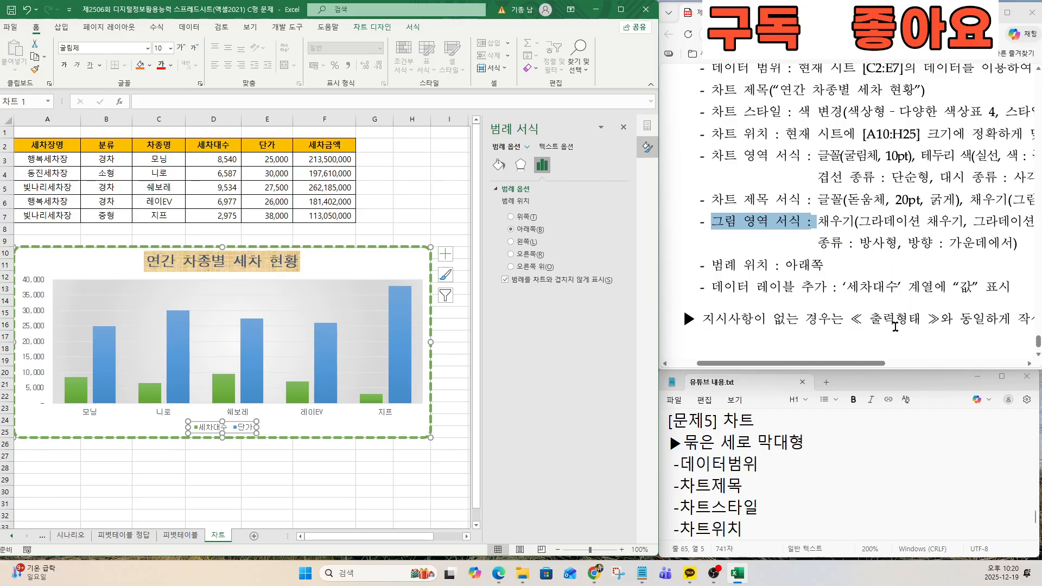
click(225, 390)
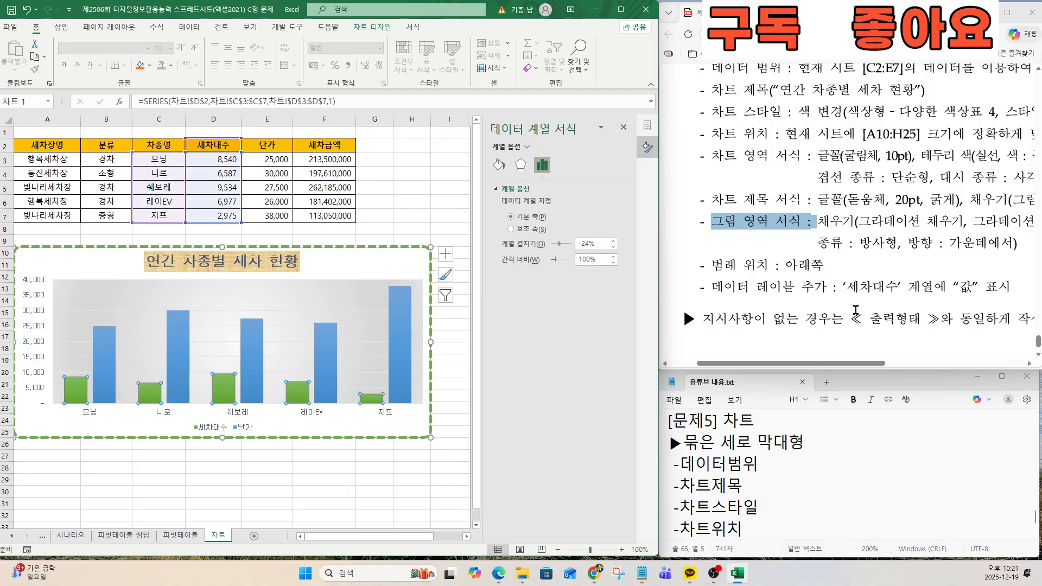
scroll(859, 311, up, 1)
scroll(925, 348, down, 1)
scroll(918, 304, down, 5)
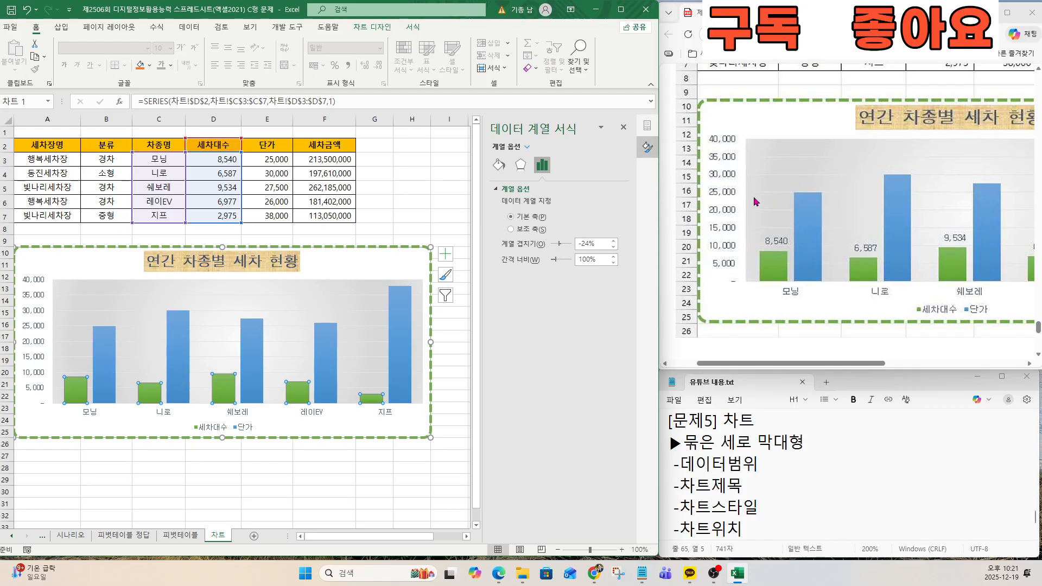
right_click(230, 387)
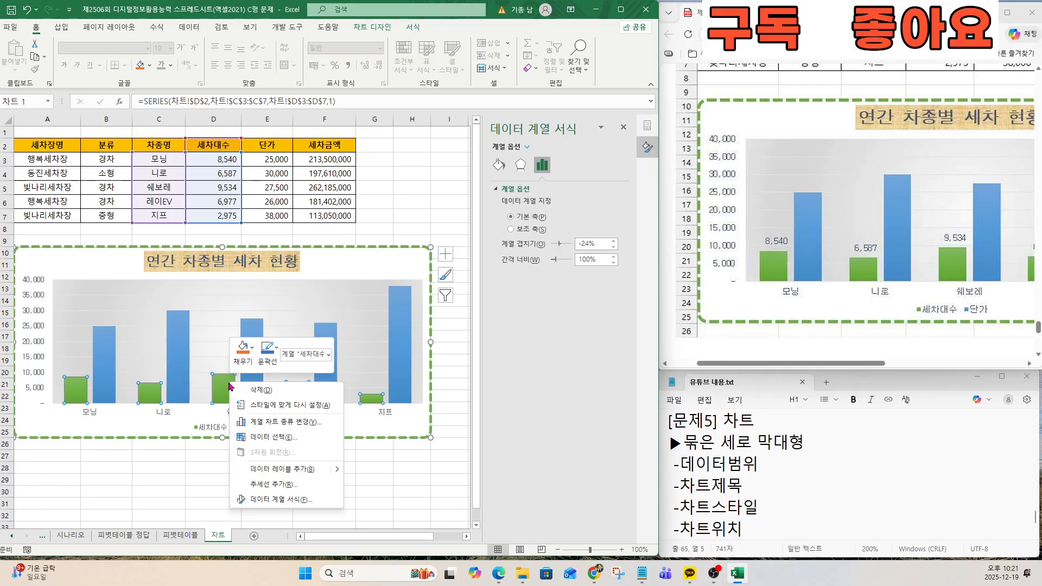
click(282, 470)
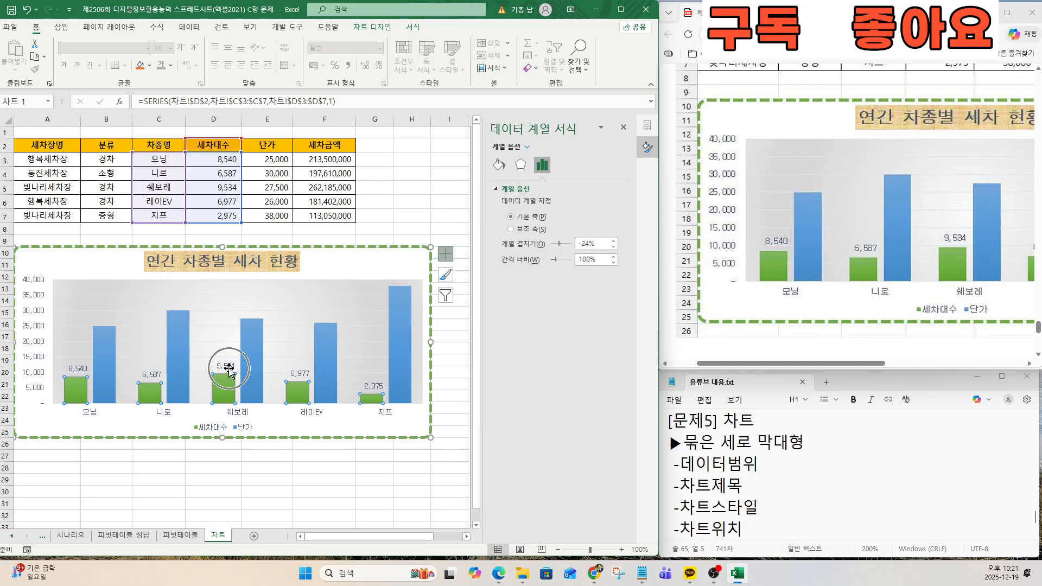
Look over the chart's series and category filter, and review the exam's 처리조건 list against the chart
click(445, 295)
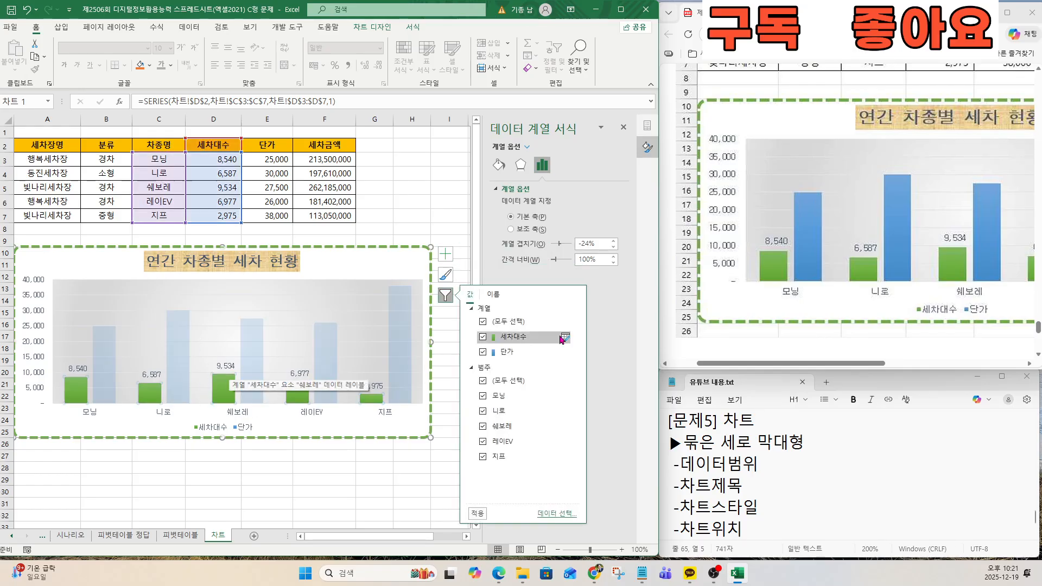
scroll(713, 325, down, 4)
scroll(713, 325, down, 3)
click(762, 260)
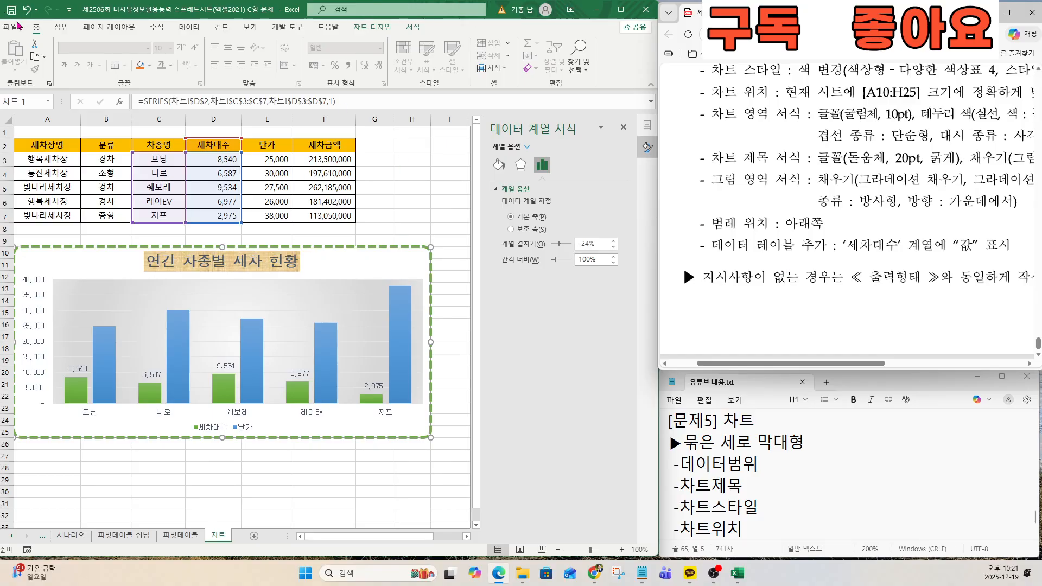
mouse_move(931, 68)
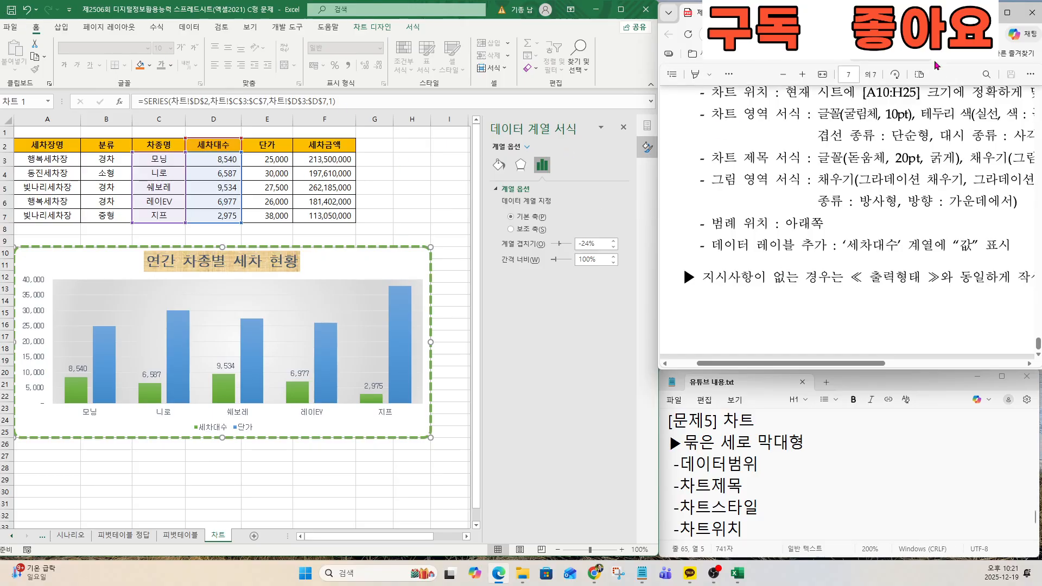
key(ctrl)
key(ctrl)
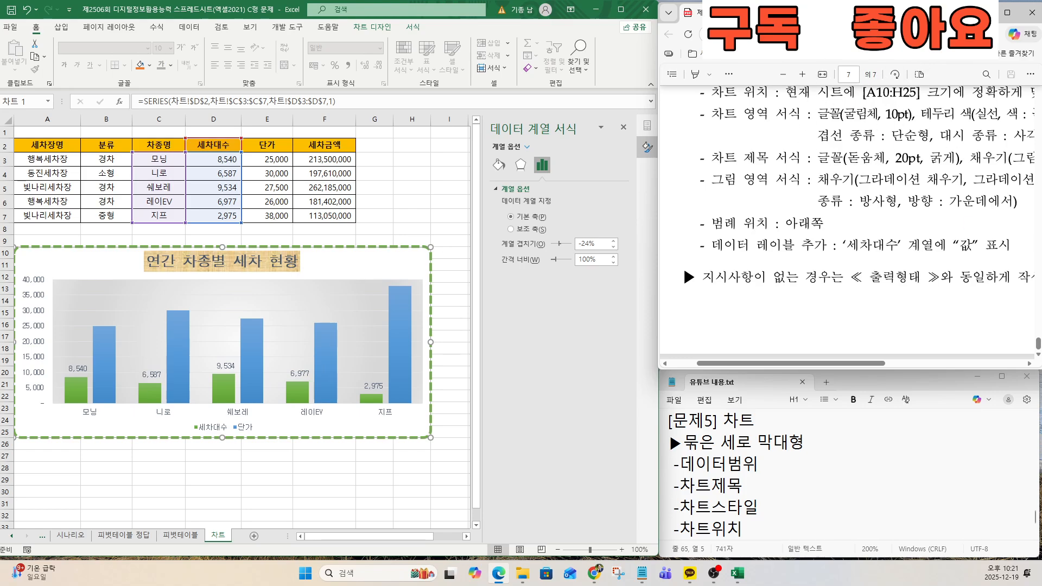